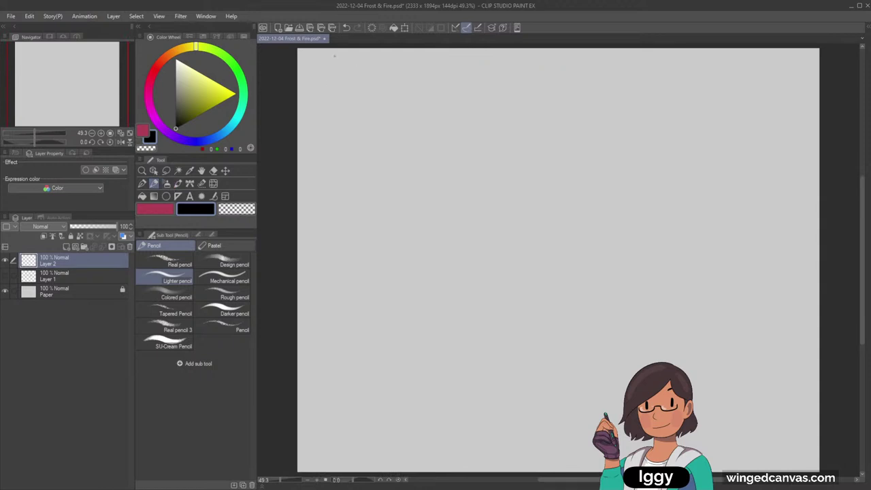
# Handwrite the underlined title "Frost & Fire" at the canvas's upper-left corner with the lighter pencil
pyautogui.moveTo(321, 62)
pyautogui.mouseDown()
pyautogui.moveTo(321, 72)
pyautogui.moveTo(327, 62)
pyautogui.mouseUp()
pyautogui.moveTo(320, 67); pyautogui.dragTo(333, 67)
pyautogui.moveTo(337, 67); pyautogui.dragTo(346, 73)
pyautogui.moveTo(344, 66)
pyautogui.mouseDown()
pyautogui.moveTo(373, 70)
pyautogui.moveTo(379, 62)
pyautogui.mouseUp()
pyautogui.moveTo(373, 67); pyautogui.dragTo(388, 66)
pyautogui.moveTo(394, 67); pyautogui.dragTo(393, 70)
pyautogui.moveTo(320, 75); pyautogui.dragTo(393, 73)
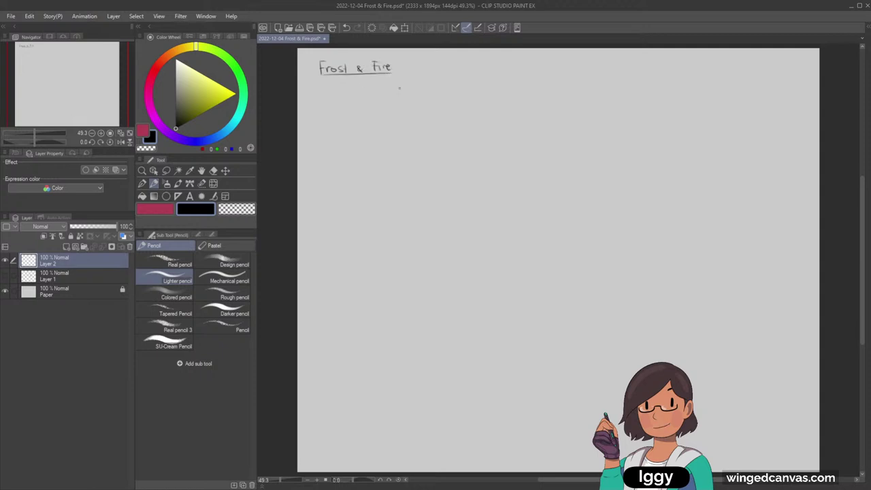
# Handwrite the bullet "- List the traits" beneath the title
pyautogui.click(313, 91)
pyautogui.click(325, 87)
pyautogui.hotkey('ctrl', 'z')
pyautogui.moveTo(309, 87); pyautogui.dragTo(313, 87)
pyautogui.moveTo(317, 83); pyautogui.dragTo(339, 91)
pyautogui.moveTo(336, 85); pyautogui.dragTo(346, 91)
pyautogui.moveTo(342, 86); pyautogui.dragTo(355, 91)
pyautogui.moveTo(354, 88); pyautogui.dragTo(393, 92)
pyautogui.moveTo(388, 86); pyautogui.dragTo(395, 86)
pyautogui.moveTo(399, 87); pyautogui.dragTo(396, 92)
# Write the column headings "Frost & Fire" below the bullet and add three list dashes under each heading
pyautogui.moveTo(314, 107); pyautogui.dragTo(328, 115)
pyautogui.moveTo(333, 107); pyautogui.dragTo(333, 116)
pyautogui.moveTo(331, 111)
pyautogui.mouseDown()
pyautogui.moveTo(382, 117)
pyautogui.moveTo(388, 108)
pyautogui.mouseUp()
pyautogui.moveTo(383, 113); pyautogui.dragTo(386, 112)
pyautogui.moveTo(388, 111); pyautogui.dragTo(396, 112)
pyautogui.moveTo(397, 114); pyautogui.dragTo(379, 128)
pyautogui.moveTo(304, 129); pyautogui.dragTo(307, 128)
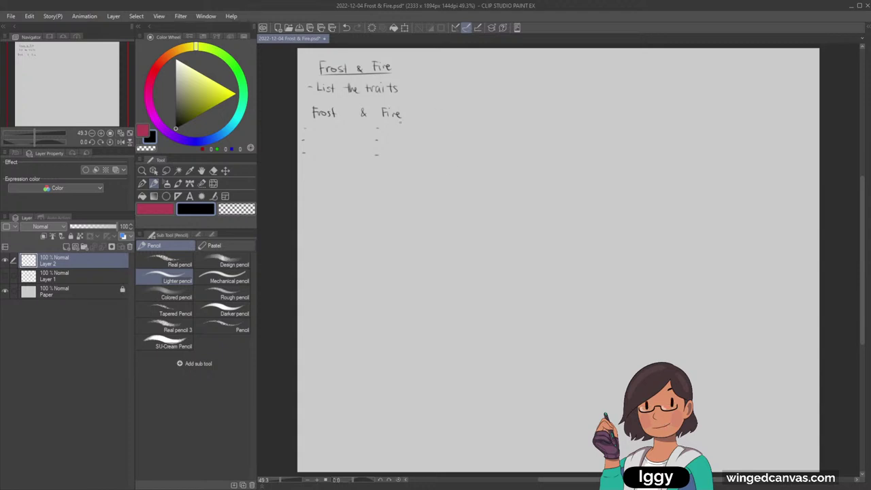
# Write "lively" and "energetic" as the first two traits under Fire, undoing the stray strokes
pyautogui.moveTo(391, 124)
pyautogui.mouseDown()
pyautogui.moveTo(416, 127)
pyautogui.moveTo(389, 141)
pyautogui.moveTo(437, 142)
pyautogui.moveTo(497, 98)
pyautogui.moveTo(490, 128)
pyautogui.mouseUp()
pyautogui.hotkey('ctrl', 'z')
pyautogui.hotkey('ctrl', 'z')
pyautogui.hotkey('ctrl', 'z')
pyautogui.hotkey('ctrl', 'z')
pyautogui.hotkey('ctrl', 'y')
# Write "still" as the first trait under Frost
pyautogui.moveTo(302, 128); pyautogui.dragTo(323, 128)
pyautogui.moveTo(324, 129); pyautogui.dragTo(328, 133)
pyautogui.click(325, 126)
pyautogui.moveTo(331, 124); pyautogui.dragTo(330, 129)
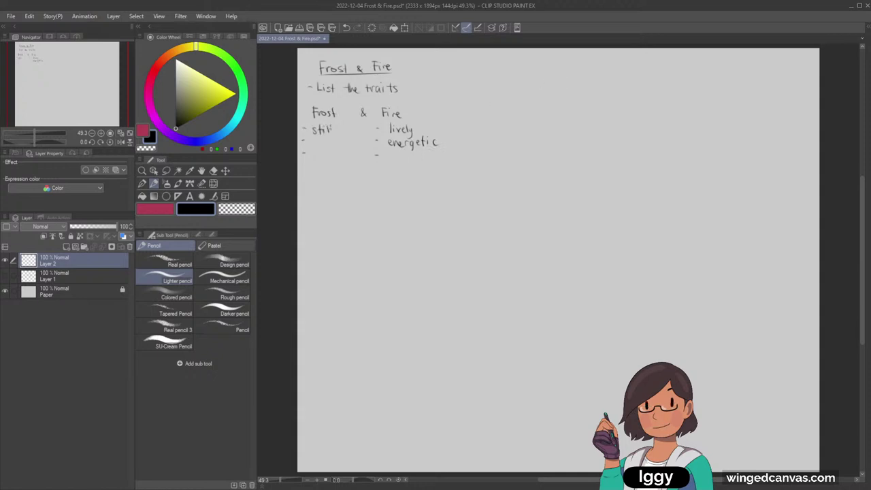
pyautogui.moveTo(493, 136)
pyautogui.mouseDown()
pyautogui.moveTo(521, 135)
pyautogui.moveTo(519, 163)
pyautogui.moveTo(501, 135)
pyautogui.moveTo(513, 164)
pyautogui.mouseUp()
pyautogui.hotkey('ctrl', 'z')
pyautogui.hotkey('ctrl', 'z')
pyautogui.hotkey('ctrl', 'z')
# Write "calm" and "serene" as the second and third traits under Frost
pyautogui.moveTo(318, 139); pyautogui.dragTo(314, 144)
pyautogui.moveTo(323, 140); pyautogui.dragTo(335, 145)
pyautogui.moveTo(315, 152); pyautogui.dragTo(341, 158)
# Sketch a hexagonal snowflake with branching arms beside the trait lists
pyautogui.moveTo(456, 189)
pyautogui.mouseDown()
pyautogui.moveTo(456, 211)
pyautogui.moveTo(465, 180)
pyautogui.moveTo(486, 184)
pyautogui.moveTo(487, 211)
pyautogui.mouseUp()
pyautogui.moveTo(470, 154)
pyautogui.mouseDown()
pyautogui.moveTo(469, 167)
pyautogui.moveTo(445, 180)
pyautogui.moveTo(499, 175)
pyautogui.mouseUp()
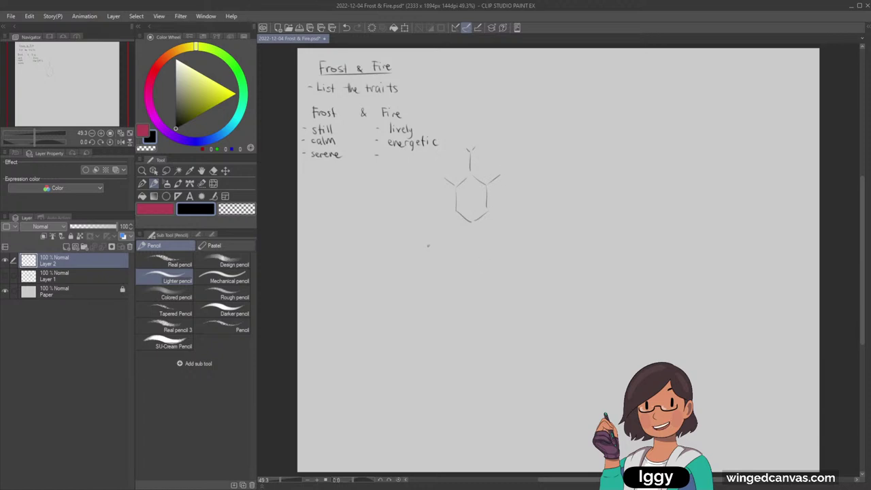
pyautogui.moveTo(470, 225)
pyautogui.mouseDown()
pyautogui.moveTo(465, 248)
pyautogui.moveTo(495, 223)
pyautogui.mouseUp()
pyautogui.moveTo(444, 218); pyautogui.dragTo(432, 224)
pyautogui.moveTo(501, 174); pyautogui.dragTo(509, 175)
pyautogui.moveTo(454, 180)
pyautogui.mouseDown()
pyautogui.moveTo(469, 172)
pyautogui.moveTo(486, 173)
pyautogui.moveTo(489, 183)
pyautogui.moveTo(451, 209)
pyautogui.mouseUp()
# Undo the strokes of the snowflake sketch
pyautogui.hotkey('ctrl', 'z')
pyautogui.hotkey('ctrl', 'z')
pyautogui.hotkey('ctrl', 'z')
pyautogui.hotkey('ctrl', 'z')
pyautogui.hotkey('ctrl', 'z')
pyautogui.hotkey('ctrl', 'z')
pyautogui.hotkey('ctrl', 'z')
pyautogui.hotkey('ctrl', 'z')
pyautogui.hotkey('ctrl', 'z')
pyautogui.hotkey('ctrl', 'z')
pyautogui.hotkey('ctrl', 'z')
pyautogui.hotkey('ctrl', 'z')
pyautogui.hotkey('ctrl', 'z')
pyautogui.hotkey('ctrl', 'z')
pyautogui.hotkey('ctrl', 'z')
pyautogui.hotkey('ctrl', 'z')
pyautogui.hotkey('ctrl', 'z')
pyautogui.hotkey('ctrl', 'z')
pyautogui.hotkey('ctrl', 'z')
# Write "passionate" as the third trait under Fire
pyautogui.moveTo(390, 151); pyautogui.dragTo(437, 162)
pyautogui.moveTo(435, 156); pyautogui.dragTo(444, 161)
pyautogui.click(450, 158)
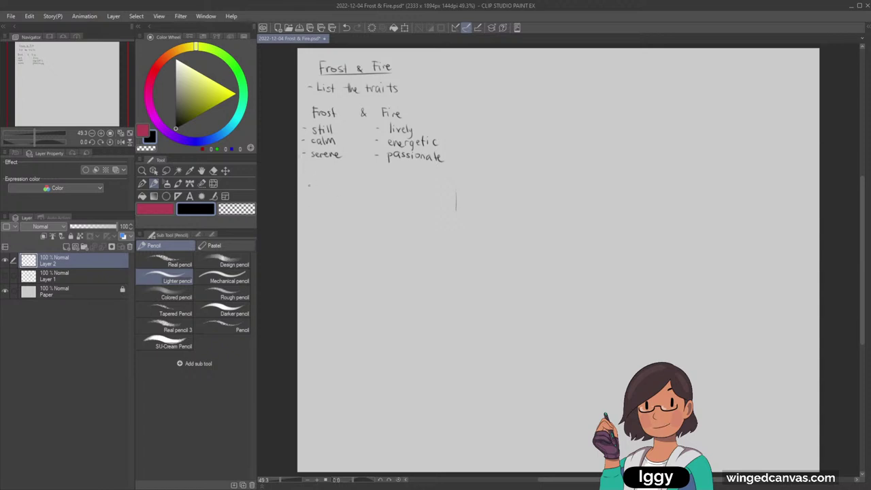
# Write the bullet "- Personify" below the trait lists and erase the leftover snowflake line
pyautogui.moveTo(304, 182)
pyautogui.mouseDown()
pyautogui.moveTo(343, 184)
pyautogui.moveTo(363, 196)
pyautogui.mouseUp()
pyautogui.click(371, 188)
pyautogui.press('e')
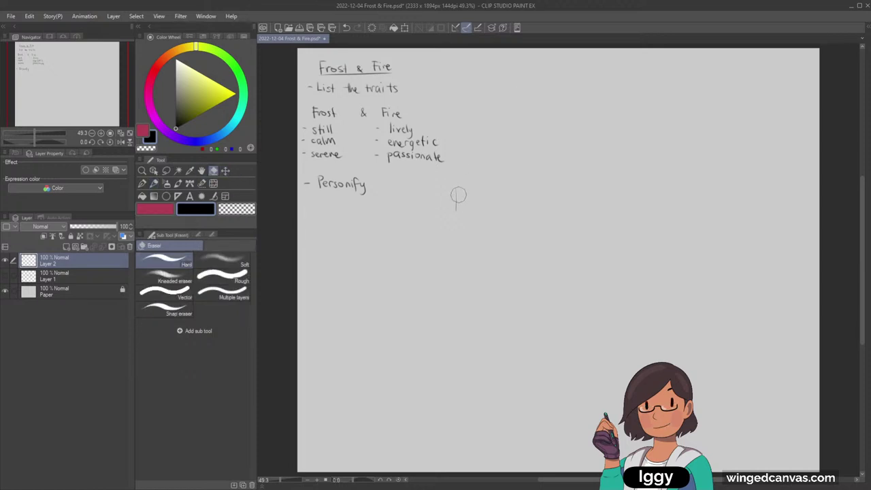
pyautogui.press('p')
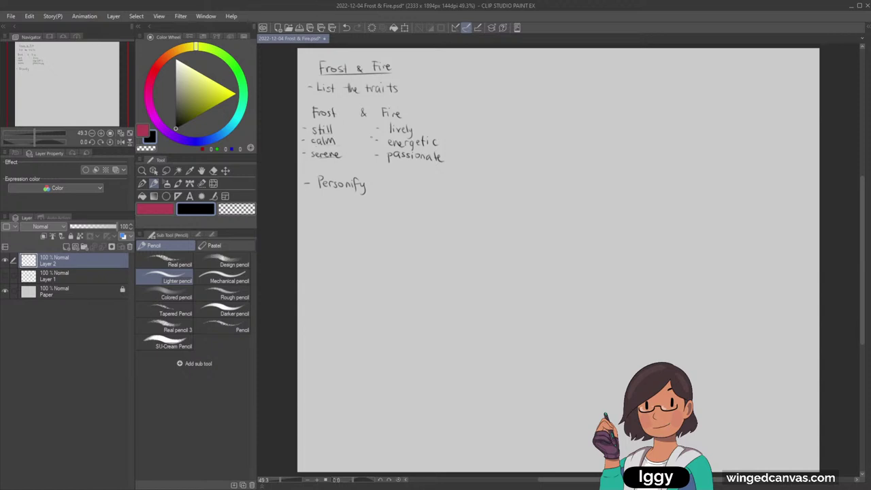
# Underline "energetic" and "passionate" in the Fire list, undoing the stray marks
pyautogui.moveTo(331, 191); pyautogui.dragTo(354, 191)
pyautogui.hotkey('ctrl', 'z')
pyautogui.moveTo(400, 162)
pyautogui.mouseDown()
pyautogui.moveTo(441, 161)
pyautogui.moveTo(435, 147)
pyautogui.mouseUp()
pyautogui.click(415, 130)
pyautogui.hotkey('ctrl', 'z')
# Write the bullet "- Associate" beneath "Personify"
pyautogui.moveTo(305, 200); pyautogui.dragTo(309, 200)
pyautogui.moveTo(317, 197); pyautogui.dragTo(318, 198)
pyautogui.moveTo(385, 189); pyautogui.dragTo(409, 170)
pyautogui.hotkey('ctrl', 'z')
pyautogui.hotkey('ctrl', 'z')
pyautogui.moveTo(315, 211)
pyautogui.mouseDown()
pyautogui.moveTo(319, 199)
pyautogui.moveTo(323, 209)
pyautogui.moveTo(365, 209)
pyautogui.mouseUp()
pyautogui.moveTo(360, 203); pyautogui.dragTo(367, 202)
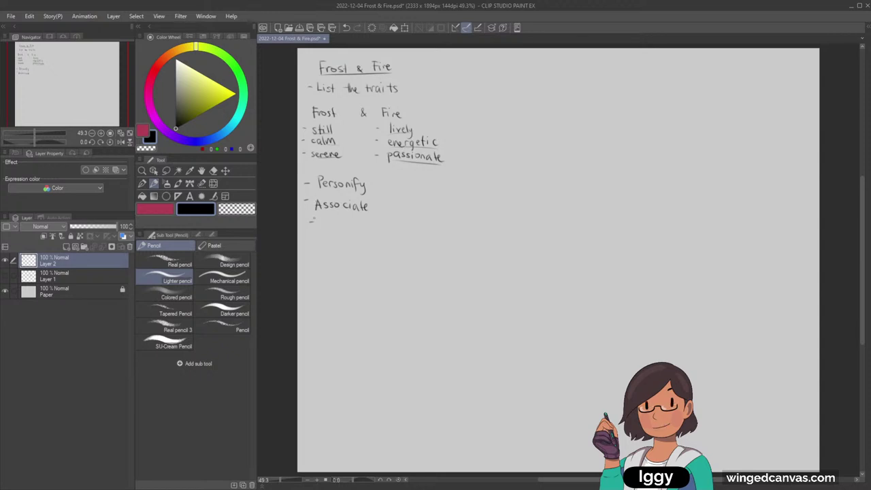
pyautogui.moveTo(321, 217); pyautogui.dragTo(320, 228)
pyautogui.hotkey('ctrl', 'z')
pyautogui.hotkey('ctrl', 'z')
pyautogui.hotkey('ctrl', 'z')
pyautogui.hotkey('ctrl', 'z')
# Extend the title with "+ Fantasy" and underline the added word
pyautogui.moveTo(403, 62)
pyautogui.mouseDown()
pyautogui.moveTo(402, 71)
pyautogui.moveTo(420, 72)
pyautogui.mouseUp()
pyautogui.moveTo(420, 60); pyautogui.dragTo(441, 73)
pyautogui.moveTo(439, 66); pyautogui.dragTo(452, 72)
pyautogui.moveTo(458, 68)
pyautogui.mouseDown()
pyautogui.moveTo(458, 78)
pyautogui.moveTo(464, 72)
pyautogui.mouseUp()
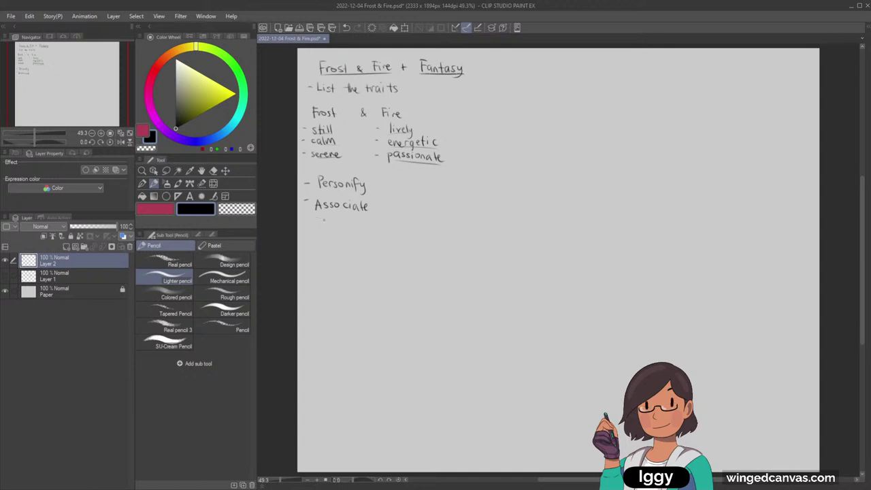
# Write the sub-item "- Knights & Monarchs" under "Associate", erasing and rewriting the wrong letter in "Monarchs"
pyautogui.click(166, 171)
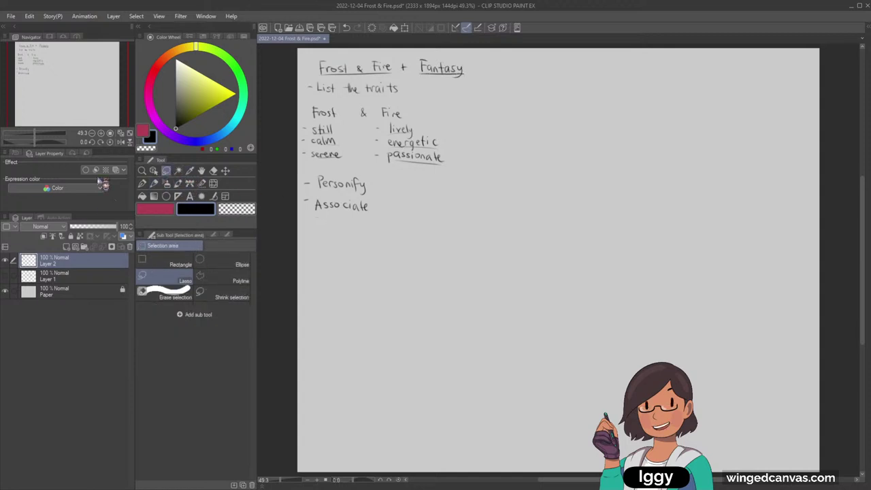
pyautogui.click(154, 183)
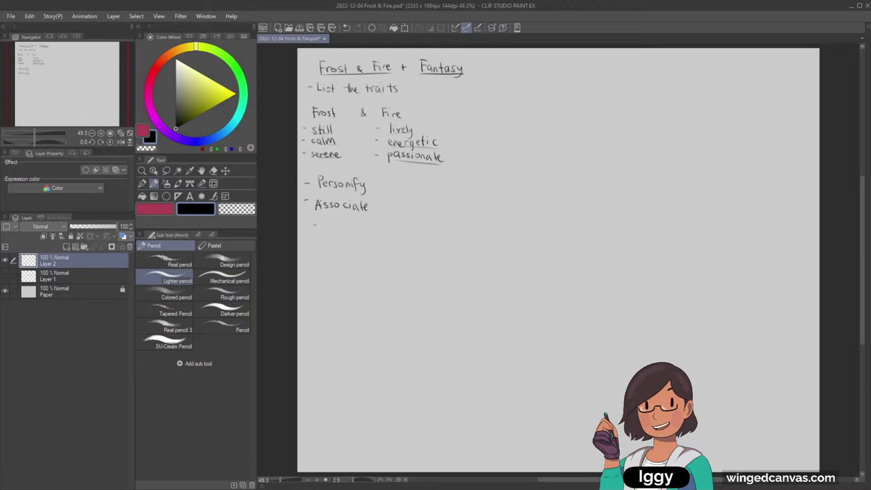
pyautogui.moveTo(328, 219)
pyautogui.mouseDown()
pyautogui.moveTo(339, 232)
pyautogui.moveTo(349, 227)
pyautogui.mouseUp()
pyautogui.moveTo(346, 221); pyautogui.dragTo(397, 223)
pyautogui.moveTo(401, 226); pyautogui.dragTo(422, 227)
pyautogui.moveTo(426, 217); pyautogui.dragTo(429, 229)
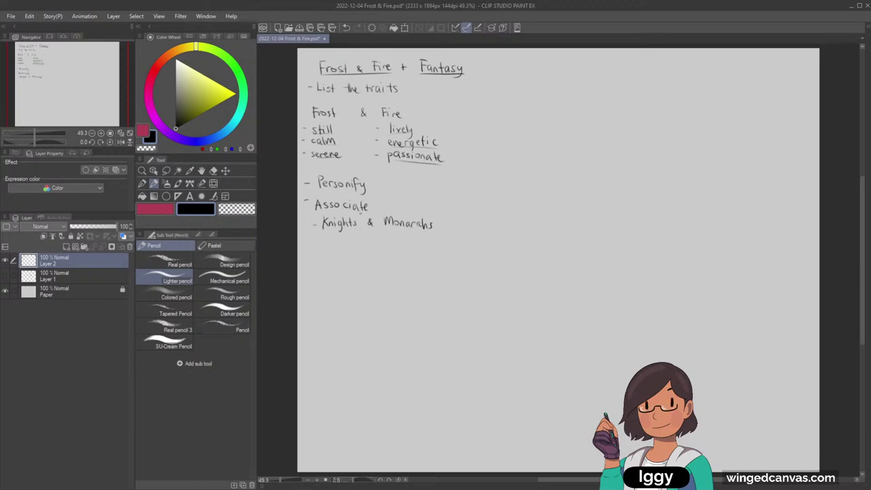
pyautogui.click(213, 170)
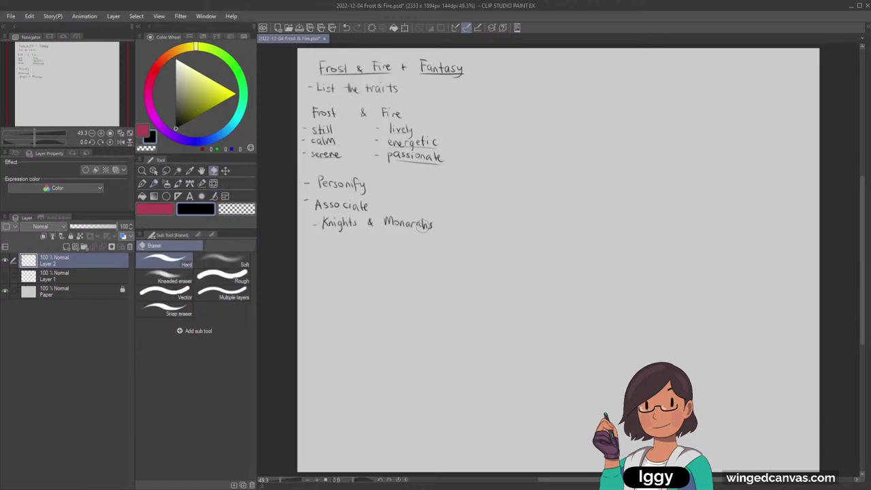
pyautogui.click(154, 183)
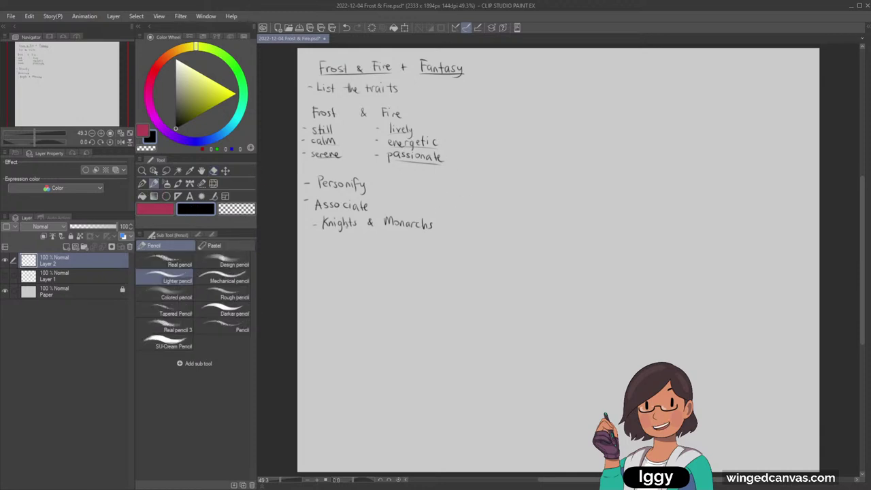
# Underline "Knights" and "Monarchs" and draw arrows from them down to the handwritten words "Fire" and "Frost"
pyautogui.moveTo(329, 230)
pyautogui.mouseDown()
pyautogui.moveTo(358, 231)
pyautogui.moveTo(439, 232)
pyautogui.mouseUp()
pyautogui.moveTo(324, 246)
pyautogui.mouseDown()
pyautogui.moveTo(324, 256)
pyautogui.moveTo(332, 247)
pyautogui.mouseUp()
pyautogui.moveTo(324, 250); pyautogui.dragTo(343, 249)
pyautogui.moveTo(342, 252); pyautogui.dragTo(346, 254)
pyautogui.moveTo(410, 232)
pyautogui.mouseDown()
pyautogui.moveTo(390, 258)
pyautogui.moveTo(398, 247)
pyautogui.mouseUp()
pyautogui.moveTo(390, 252); pyautogui.dragTo(395, 252)
pyautogui.moveTo(395, 256); pyautogui.dragTo(409, 257)
pyautogui.moveTo(417, 246); pyautogui.dragTo(417, 257)
pyautogui.moveTo(414, 249); pyautogui.dragTo(421, 250)
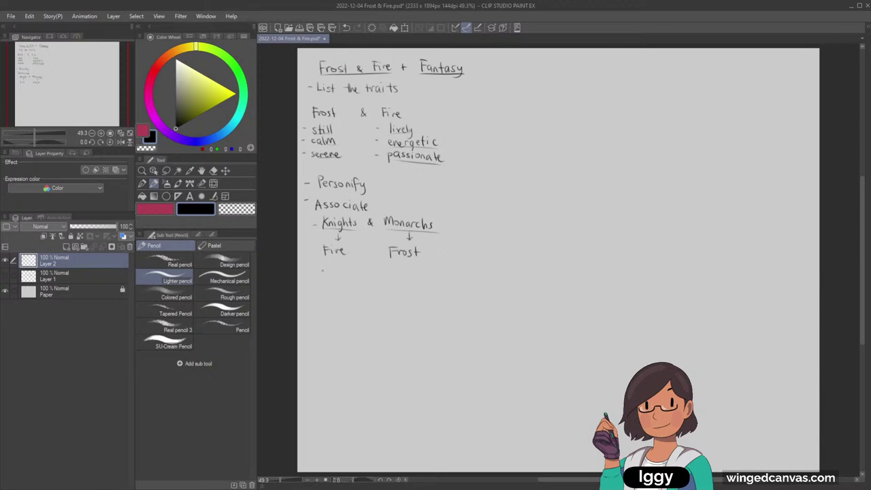
# Underline the lower "Fire" and "Frost" and link them by arrows to the written words "furnace" and "snowflake"
pyautogui.moveTo(325, 256); pyautogui.dragTo(422, 259)
pyautogui.moveTo(335, 259); pyautogui.dragTo(339, 263)
pyautogui.moveTo(405, 262); pyautogui.dragTo(405, 272)
pyautogui.moveTo(402, 267); pyautogui.dragTo(408, 267)
pyautogui.moveTo(401, 280)
pyautogui.mouseDown()
pyautogui.moveTo(396, 286)
pyautogui.moveTo(420, 282)
pyautogui.moveTo(423, 291)
pyautogui.moveTo(429, 281)
pyautogui.mouseUp()
pyautogui.moveTo(430, 278); pyautogui.dragTo(438, 287)
pyautogui.moveTo(439, 278); pyautogui.dragTo(446, 288)
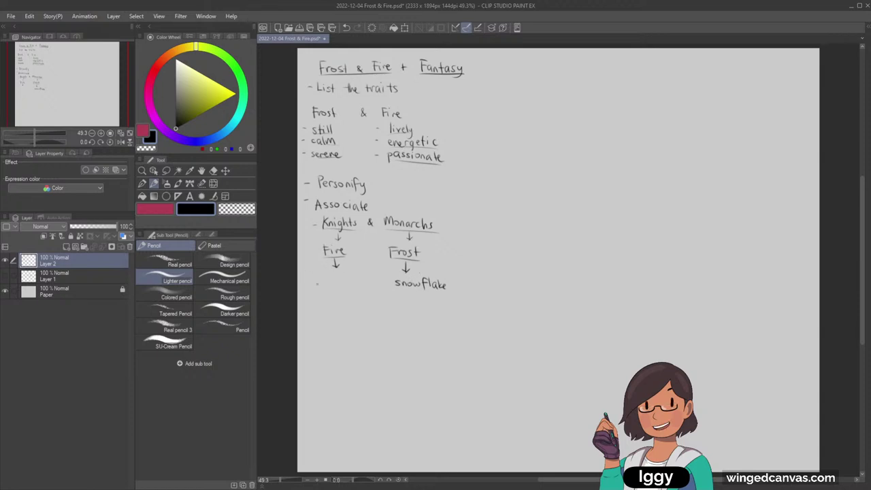
pyautogui.moveTo(321, 273)
pyautogui.mouseDown()
pyautogui.moveTo(314, 287)
pyautogui.moveTo(322, 278)
pyautogui.mouseUp()
pyautogui.moveTo(320, 277); pyautogui.dragTo(354, 282)
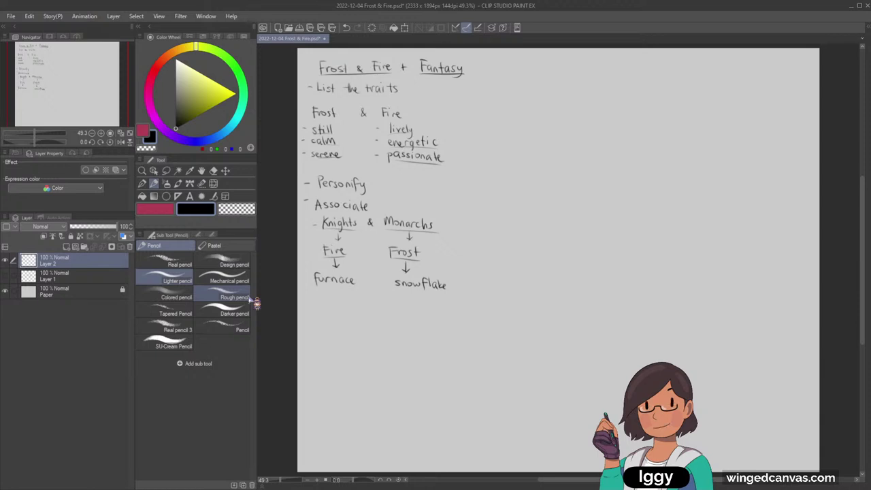
pyautogui.moveTo(305, 300); pyautogui.dragTo(310, 300)
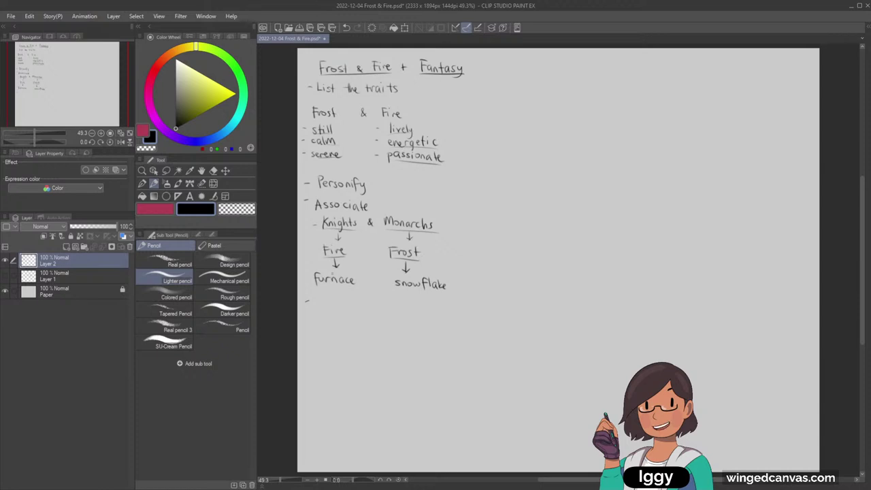
pyautogui.hotkey('ctrl', 'z')
pyautogui.moveTo(309, 299); pyautogui.dragTo(313, 299)
pyautogui.click(213, 170)
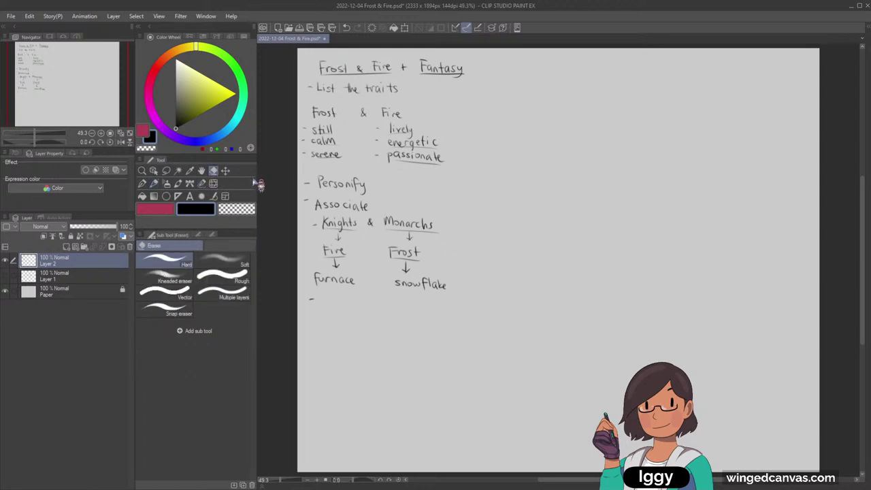
# Move the handwritten notes to the canvas's upper-right corner and scale them down slightly
pyautogui.hotkey('ctrl', 't')
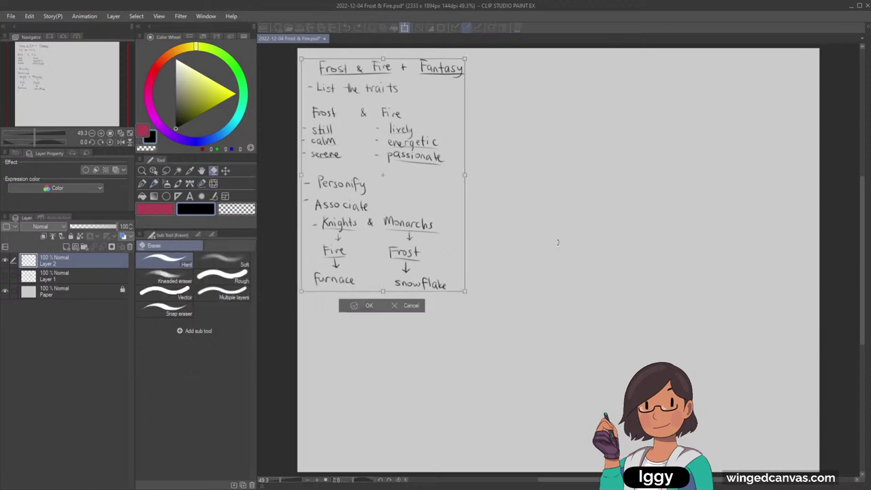
pyautogui.moveTo(435, 239); pyautogui.dragTo(743, 231)
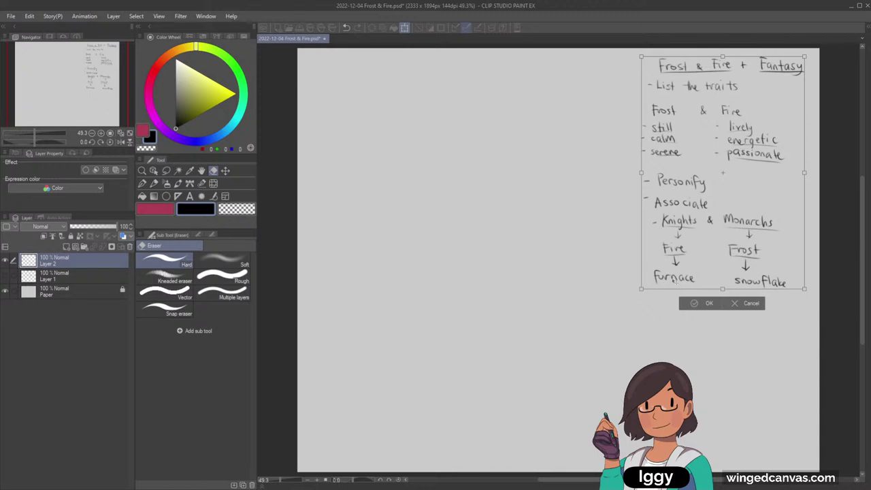
pyautogui.moveTo(641, 289); pyautogui.dragTo(659, 264)
pyautogui.click(705, 278)
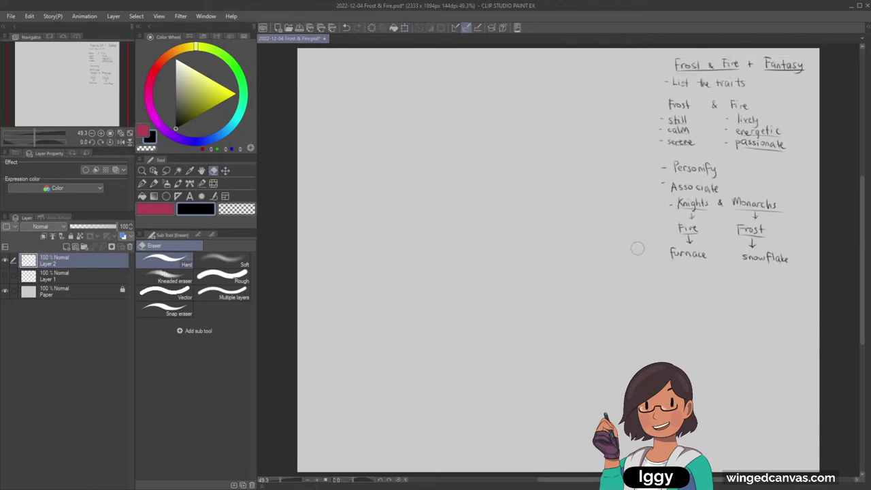
# On a new layer, sketch a standing figure's round head, neck, torso and legs in the empty area beside the notes
pyautogui.click(67, 246)
pyautogui.moveTo(83, 80); pyautogui.dragTo(93, 80)
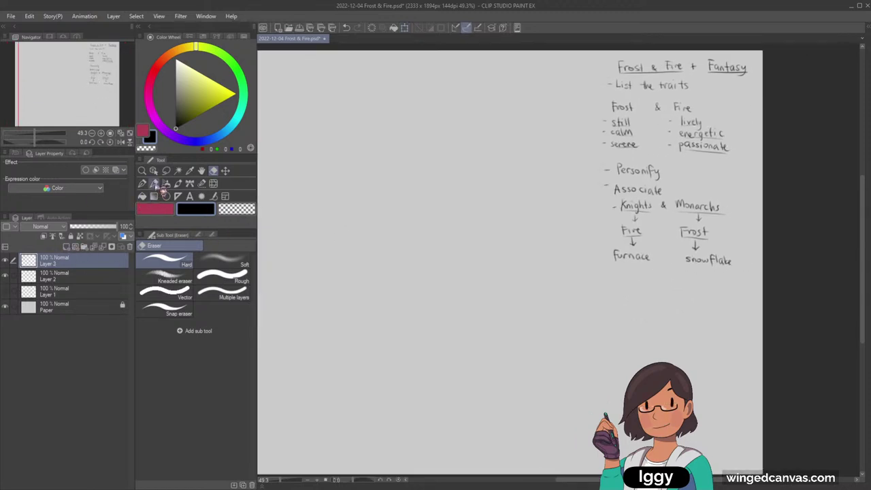
pyautogui.click(154, 183)
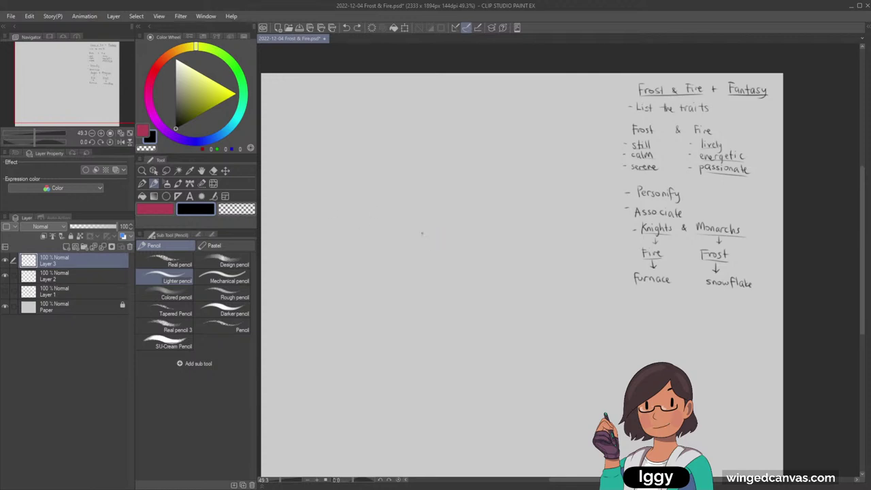
pyautogui.moveTo(443, 228); pyautogui.dragTo(449, 258)
pyautogui.moveTo(475, 251); pyautogui.dragTo(451, 266)
pyautogui.hotkey('ctrl', 'z')
pyautogui.moveTo(458, 264)
pyautogui.mouseDown()
pyautogui.moveTo(461, 272)
pyautogui.moveTo(445, 271)
pyautogui.mouseUp()
pyautogui.moveTo(477, 278)
pyautogui.mouseDown()
pyautogui.moveTo(463, 299)
pyautogui.moveTo(425, 329)
pyautogui.mouseUp()
pyautogui.moveTo(424, 331); pyautogui.dragTo(450, 327)
pyautogui.moveTo(423, 331); pyautogui.dragTo(427, 368)
pyautogui.moveTo(458, 320); pyautogui.dragTo(470, 368)
# Sketch both of the figure's arms stretched outward and down from the shoulders
pyautogui.moveTo(86, 102); pyautogui.dragTo(95, 118)
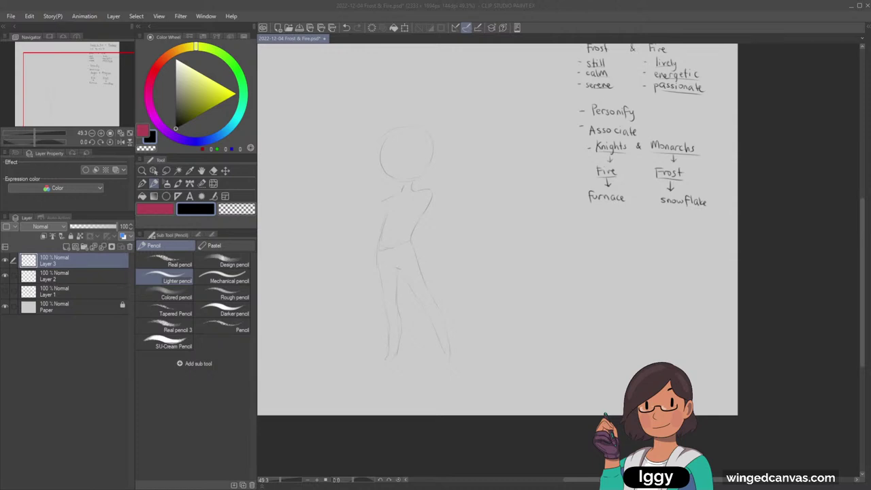
pyautogui.click(52, 123)
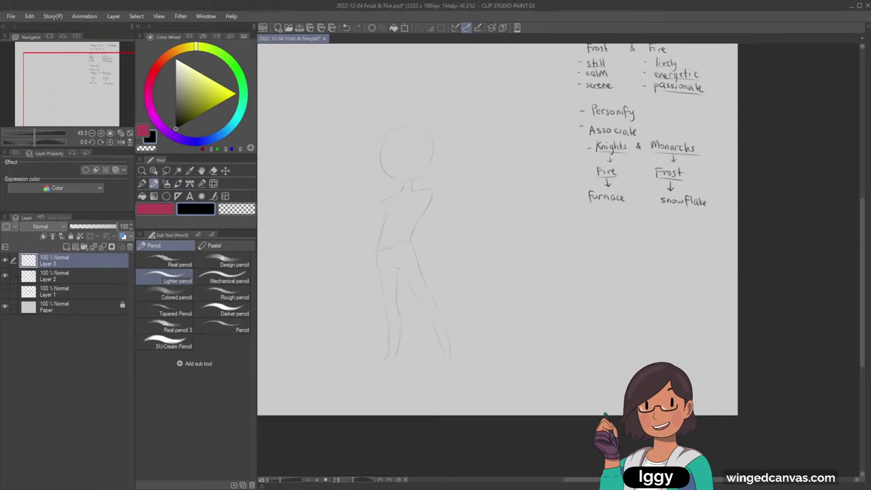
pyautogui.click(94, 96)
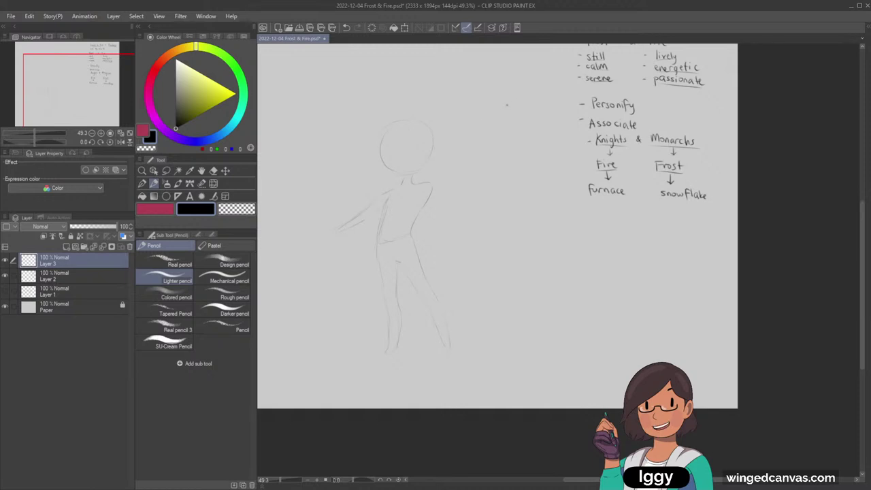
pyautogui.moveTo(96, 89); pyautogui.dragTo(104, 84)
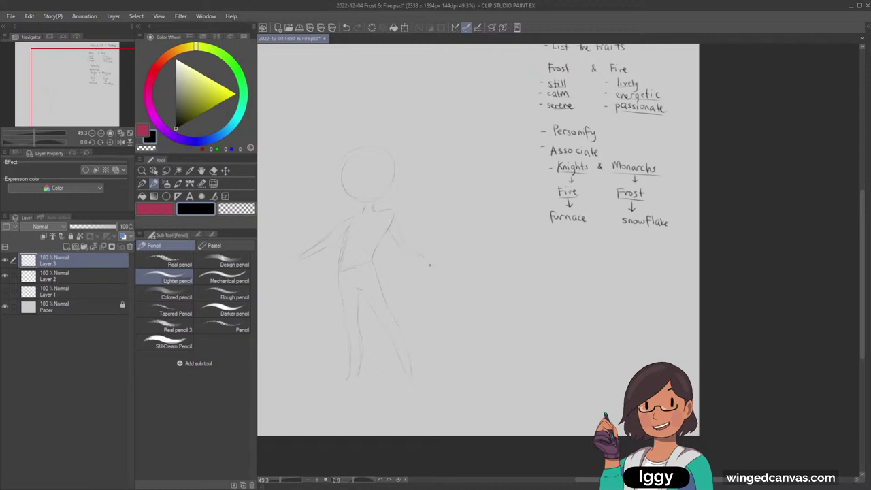
pyautogui.moveTo(102, 94); pyautogui.dragTo(93, 98)
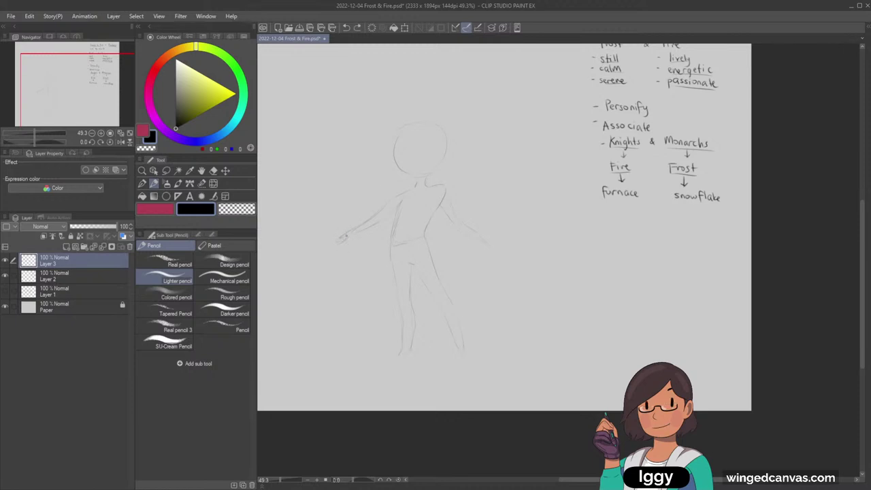
# Sketch open hands with fingers at the ends of both outstretched arms
pyautogui.moveTo(343, 240)
pyautogui.mouseDown()
pyautogui.moveTo(352, 234)
pyautogui.moveTo(337, 242)
pyautogui.mouseUp()
pyautogui.moveTo(115, 96); pyautogui.dragTo(132, 96)
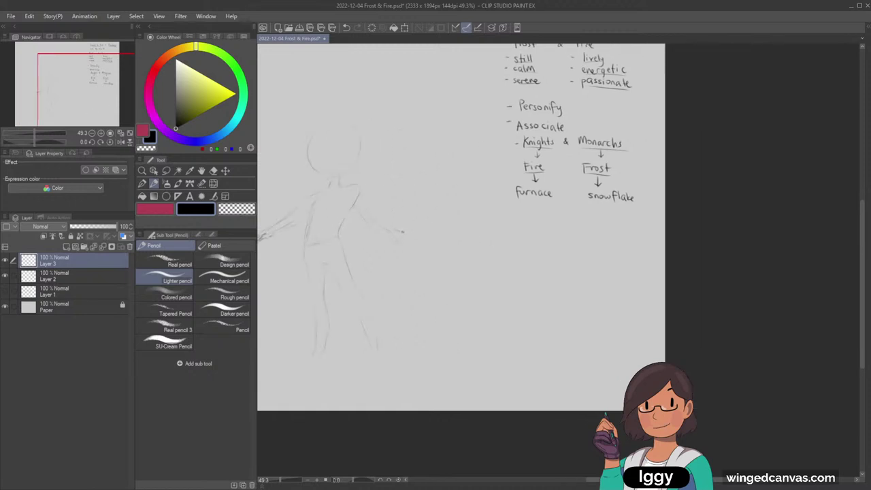
pyautogui.moveTo(397, 233); pyautogui.dragTo(416, 241)
pyautogui.moveTo(107, 114); pyautogui.dragTo(96, 115)
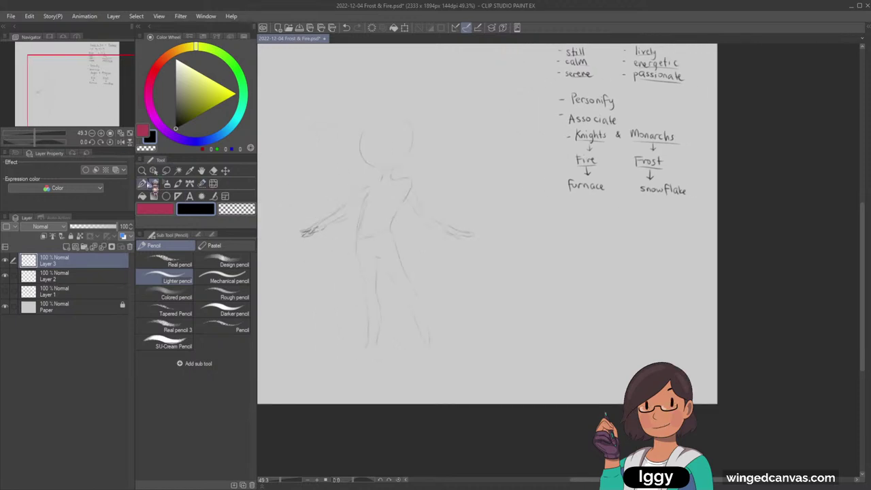
# Erase the rough lines around the figure's shoulder and redraw the shoulder and arm contours more firmly
pyautogui.click(142, 171)
pyautogui.moveTo(411, 205); pyautogui.dragTo(404, 205)
pyautogui.scroll(1, 404, 204)
pyautogui.press('e')
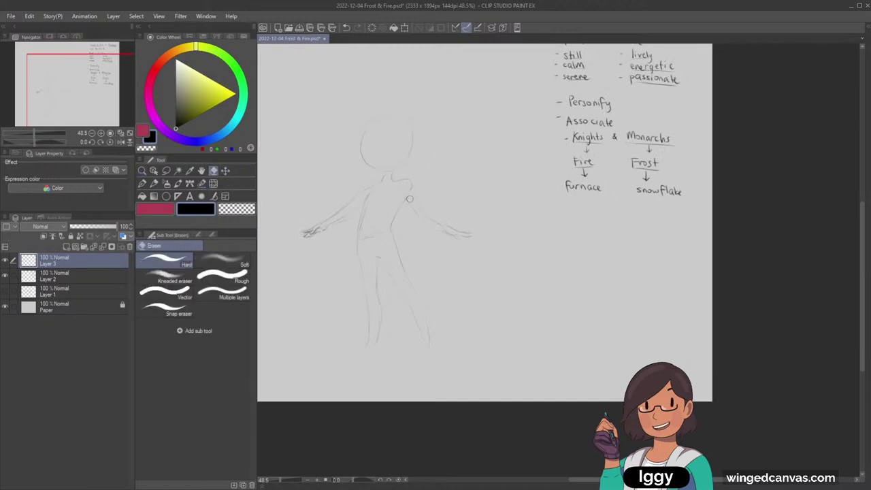
pyautogui.press('p')
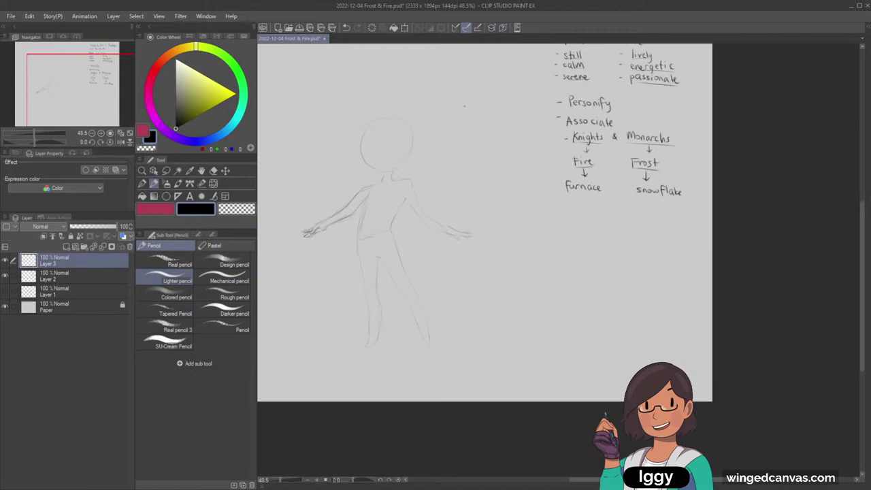
# Sketch a flame-like ponytail rising behind the figure's head and a hexagonal shape across its forehead
pyautogui.moveTo(95, 111); pyautogui.dragTo(88, 103)
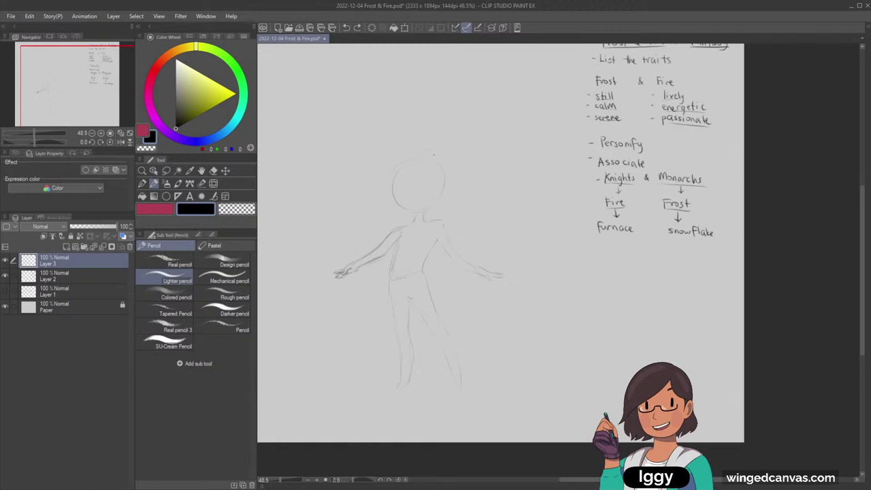
pyautogui.moveTo(451, 127); pyautogui.dragTo(475, 117)
pyautogui.hotkey('ctrl', 'z')
pyautogui.moveTo(466, 165)
pyautogui.mouseDown()
pyautogui.moveTo(464, 138)
pyautogui.moveTo(450, 133)
pyautogui.moveTo(443, 151)
pyautogui.mouseUp()
pyautogui.moveTo(459, 189); pyautogui.dragTo(441, 203)
pyautogui.moveTo(419, 158)
pyautogui.mouseDown()
pyautogui.moveTo(440, 175)
pyautogui.moveTo(414, 154)
pyautogui.moveTo(394, 168)
pyautogui.mouseUp()
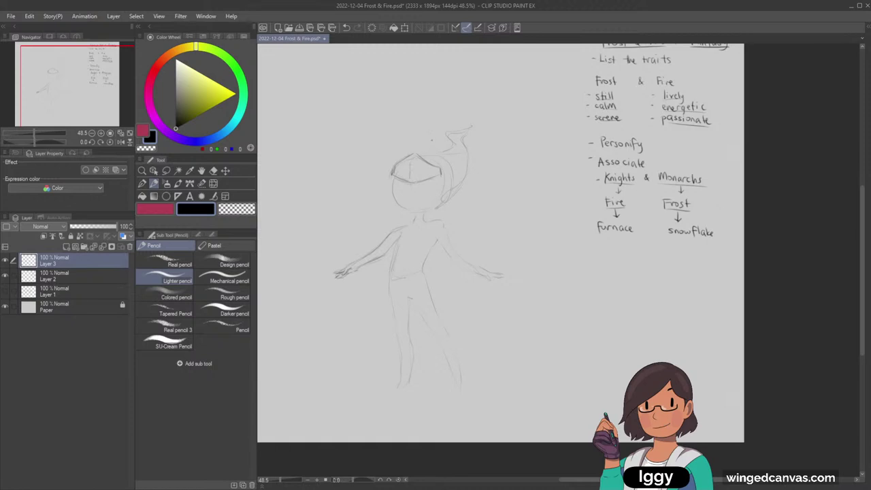
# Undo the hexagonal shape drawn across the figure's forehead, along with the trial stroke after it
pyautogui.hotkey('ctrl', 'z')
pyautogui.hotkey('ctrl', 'z')
pyautogui.hotkey('ctrl', 'z')
pyautogui.hotkey('ctrl', 'z')
pyautogui.hotkey('ctrl', 'z')
pyautogui.hotkey('ctrl', 'z')
pyautogui.hotkey('ctrl', 'z')
pyautogui.hotkey('ctrl', 'z')
pyautogui.moveTo(410, 178); pyautogui.dragTo(390, 181)
pyautogui.hotkey('ctrl', 'z')
# Sketch a helmet-like outline around the head with side pieces framing the face, a rounded crown and a brow line dipping over the forehead
pyautogui.moveTo(394, 178); pyautogui.dragTo(398, 206)
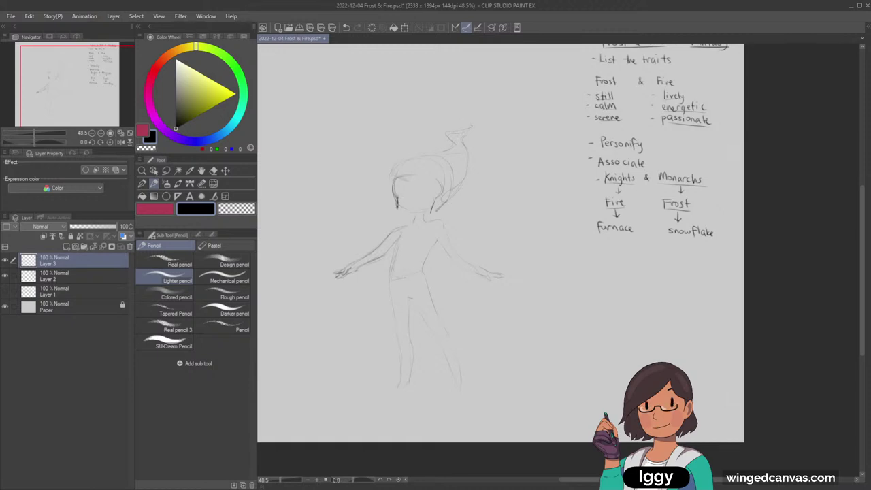
pyautogui.moveTo(392, 194); pyautogui.dragTo(397, 207)
pyautogui.moveTo(427, 154)
pyautogui.mouseDown()
pyautogui.moveTo(448, 172)
pyautogui.moveTo(452, 197)
pyautogui.mouseUp()
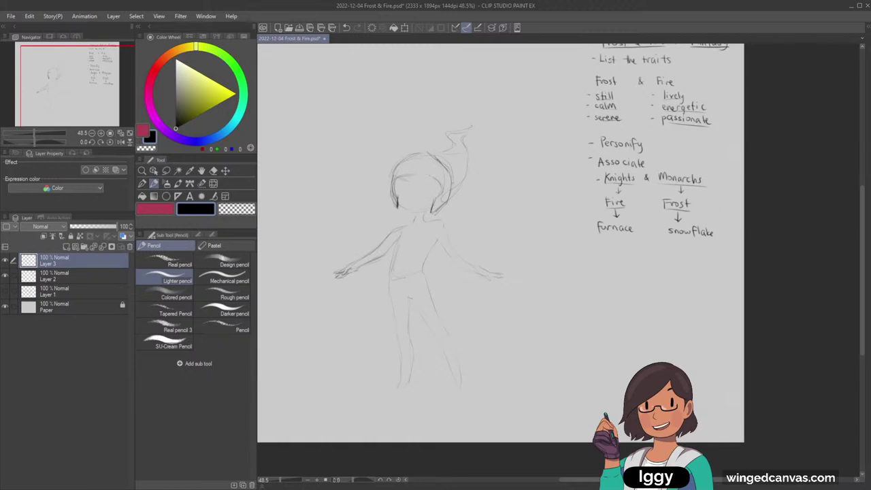
pyautogui.moveTo(432, 153)
pyautogui.mouseDown()
pyautogui.moveTo(453, 164)
pyautogui.moveTo(455, 185)
pyautogui.mouseUp()
pyautogui.hotkey('ctrl', 'z')
pyautogui.moveTo(411, 178); pyautogui.dragTo(432, 177)
pyautogui.moveTo(396, 179); pyautogui.dragTo(429, 177)
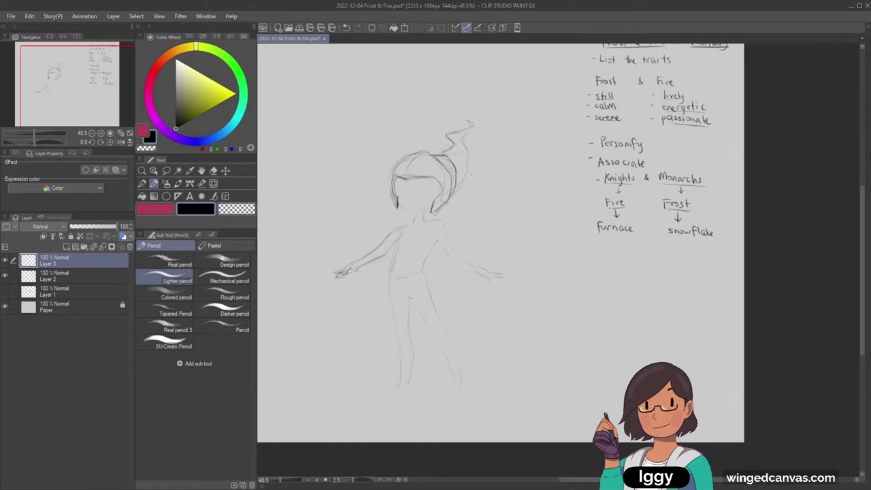
# Scale down the handwritten notes on Layer 2 and move them into the upper-right corner of the canvas
pyautogui.click(68, 92)
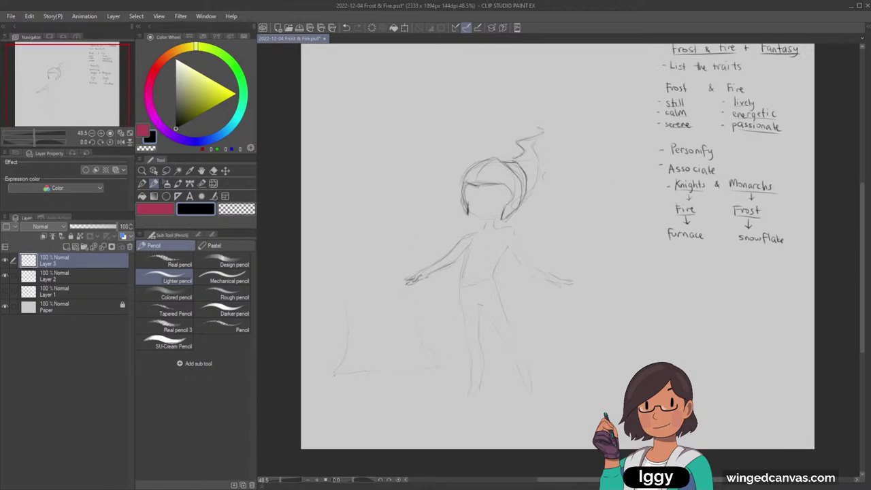
pyautogui.click(128, 133)
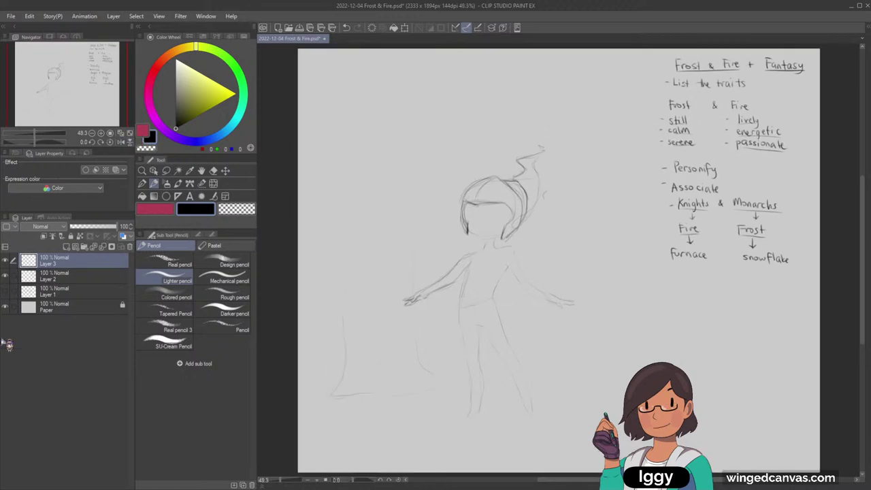
pyautogui.click(5, 277)
pyautogui.moveTo(103, 101); pyautogui.dragTo(124, 103)
pyautogui.click(3, 278)
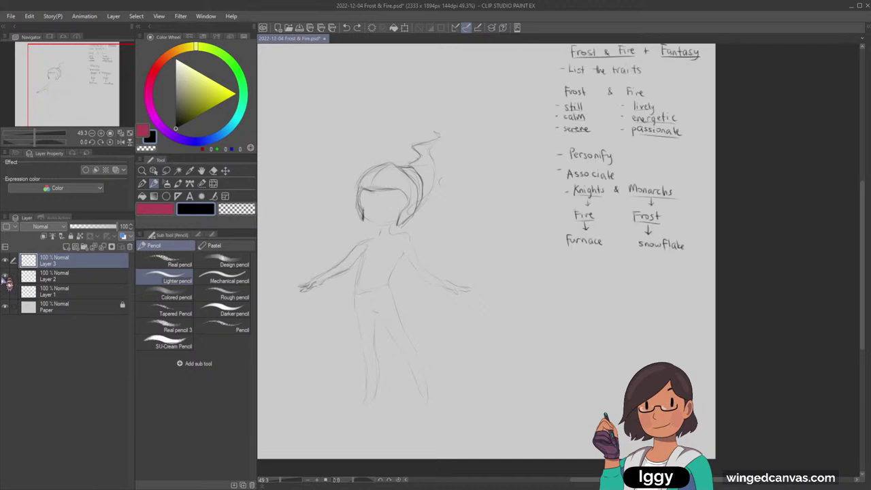
pyautogui.click(68, 279)
pyautogui.hotkey('ctrl', 't')
pyautogui.moveTo(556, 251); pyautogui.dragTo(593, 200)
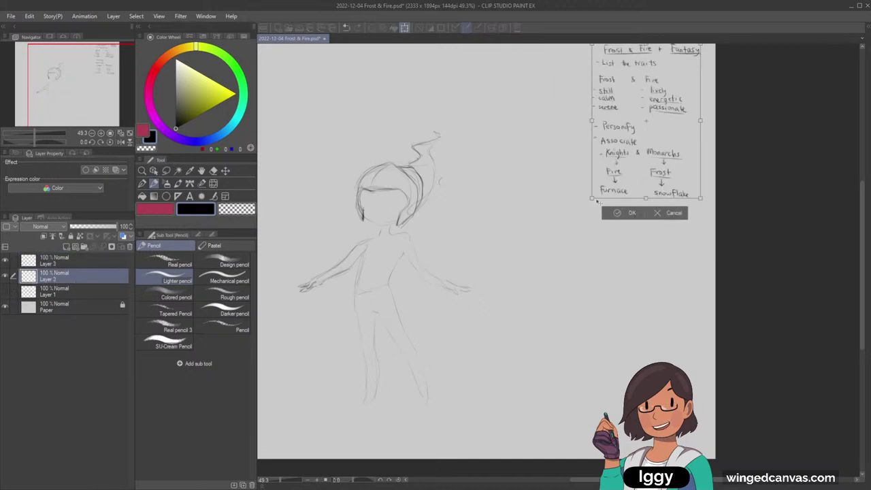
pyautogui.moveTo(649, 170); pyautogui.dragTo(661, 172)
pyautogui.moveTo(96, 102); pyautogui.dragTo(101, 99)
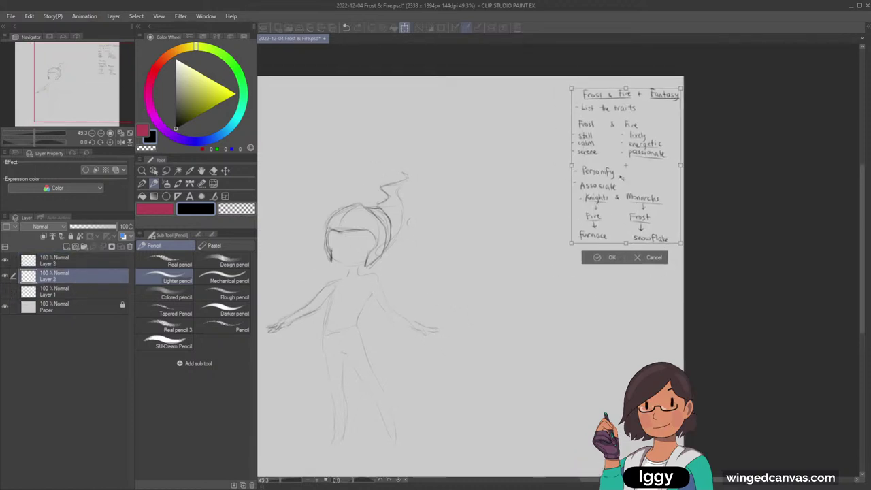
pyautogui.click(608, 249)
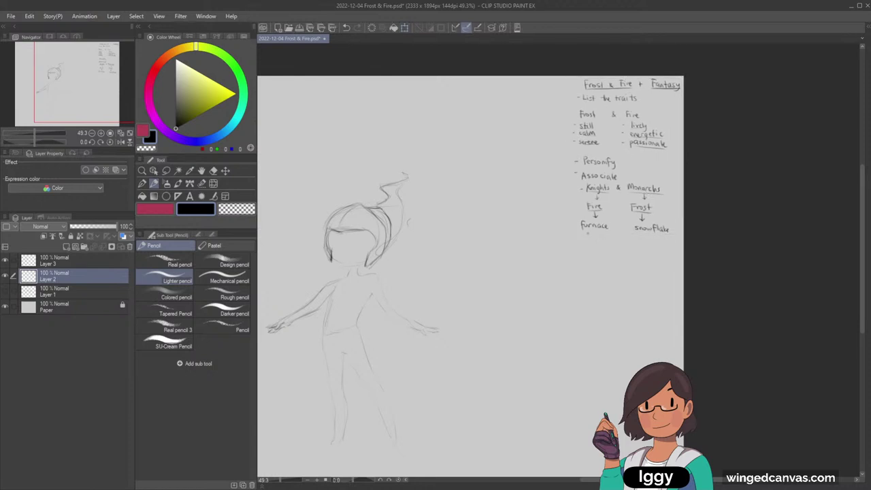
# Move the figure sketch on Layer 3 to the right, closer to the handwritten notes
pyautogui.moveTo(103, 119); pyautogui.dragTo(98, 118)
pyautogui.click(9, 265)
pyautogui.click(5, 262)
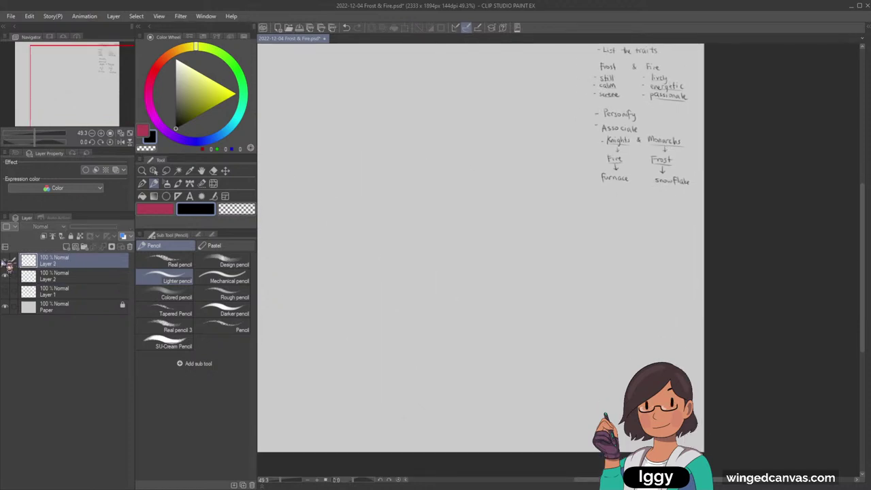
pyautogui.click(5, 261)
pyautogui.click(225, 171)
pyautogui.moveTo(410, 274)
pyautogui.mouseDown()
pyautogui.moveTo(514, 285)
pyautogui.moveTo(526, 268)
pyautogui.mouseUp()
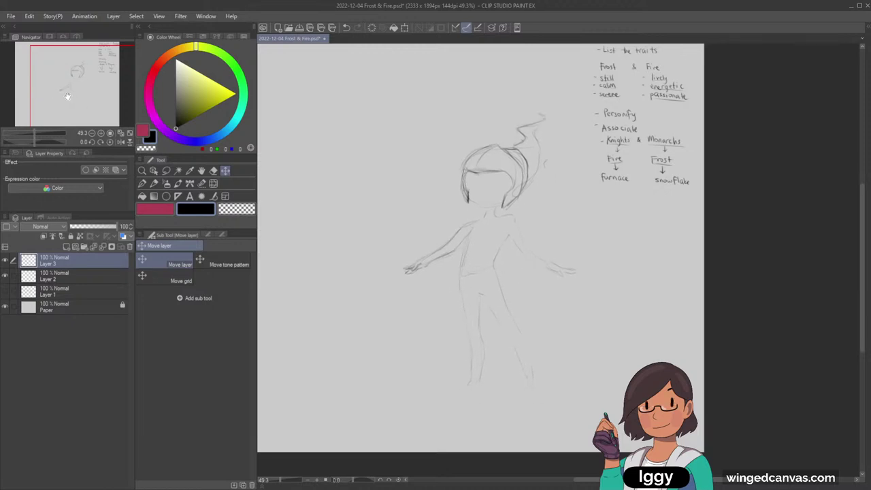
# Redraw the slope of the shoulder below the ponytail and erase the rough line beside it
pyautogui.moveTo(68, 96)
pyautogui.mouseDown()
pyautogui.moveTo(84, 92)
pyautogui.moveTo(106, 106)
pyautogui.mouseUp()
pyautogui.click(141, 170)
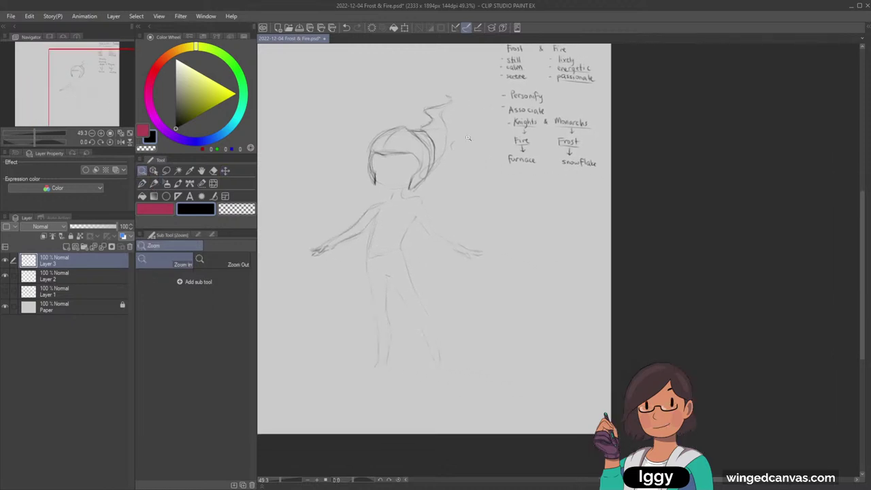
pyautogui.click(469, 127)
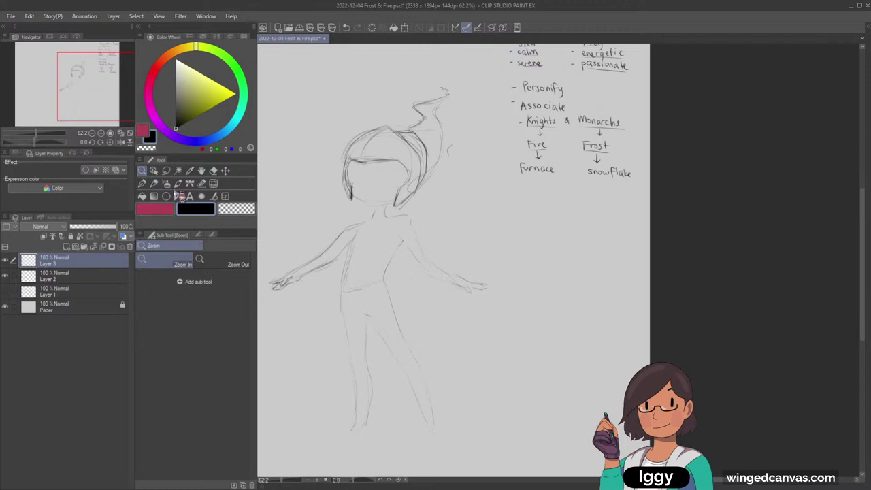
pyautogui.moveTo(423, 309); pyautogui.dragTo(429, 311)
pyautogui.press('p')
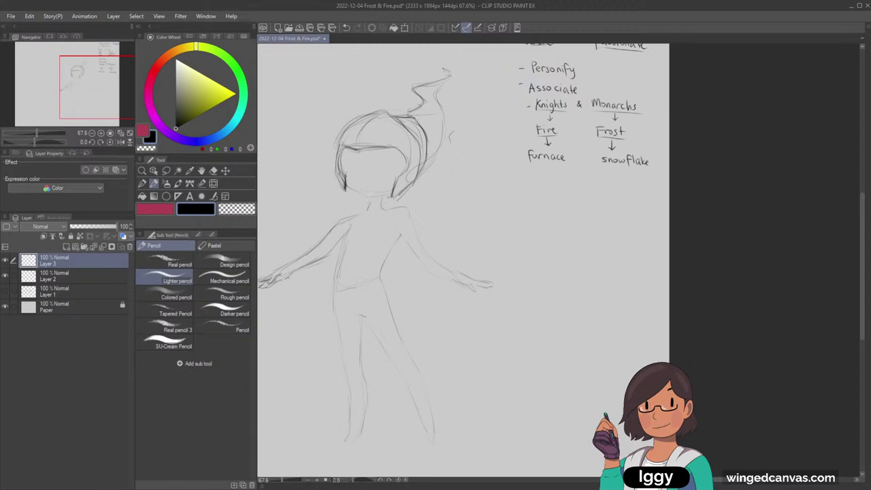
pyautogui.moveTo(391, 209); pyautogui.dragTo(407, 212)
pyautogui.click(213, 170)
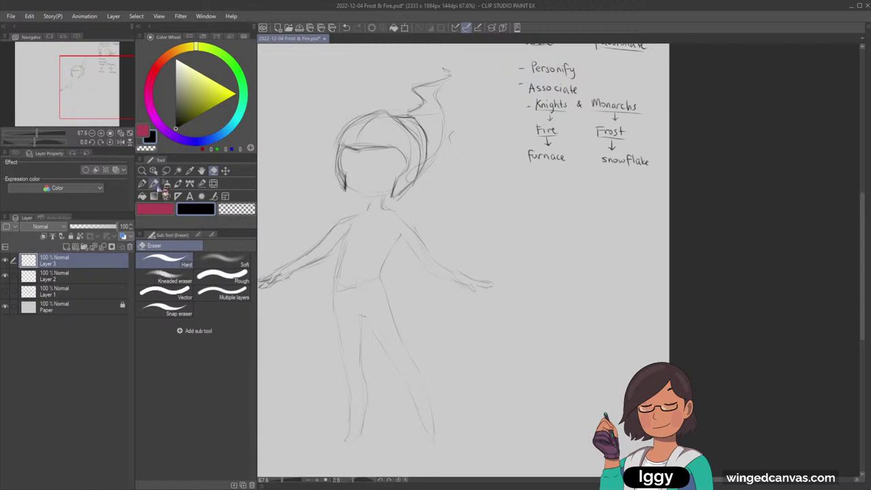
pyautogui.click(154, 183)
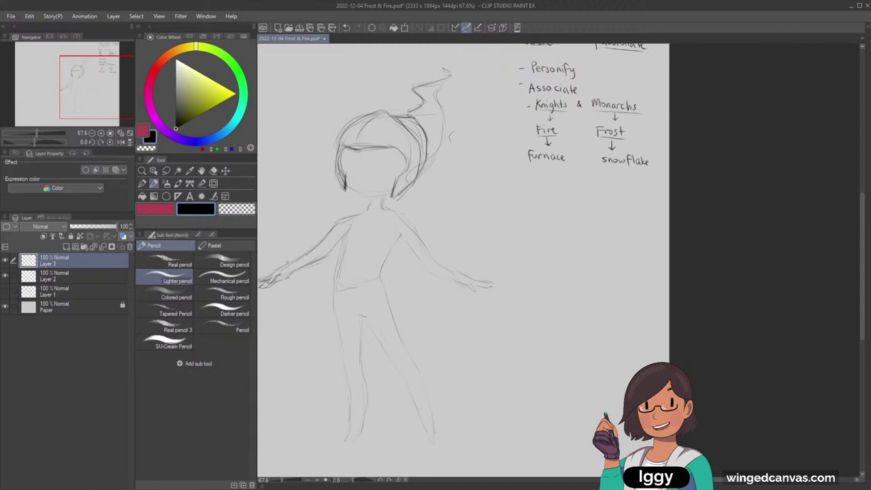
# Write the note "Different Kingdoms" below the Furnace and Snowflake notes on Layer 2 and underline it
pyautogui.click(144, 172)
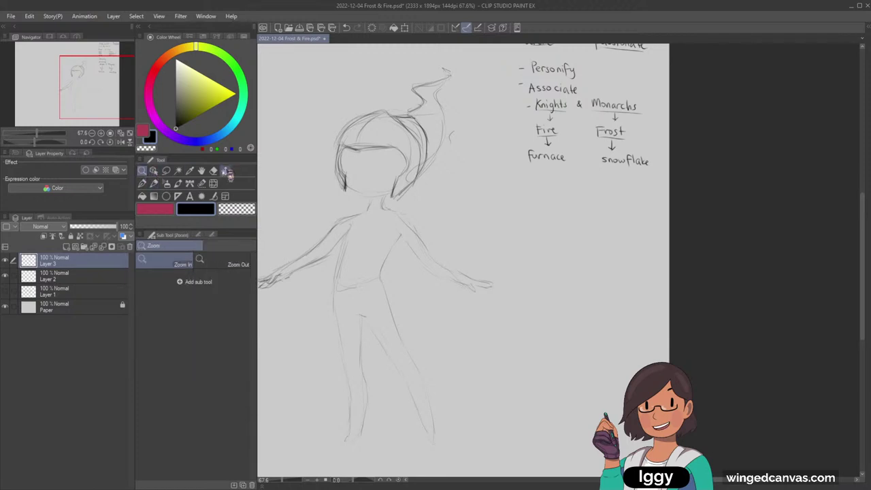
pyautogui.moveTo(474, 214); pyautogui.dragTo(454, 209)
pyautogui.keyDown('alt'); pyautogui.click(446, 243); pyautogui.keyUp('alt')
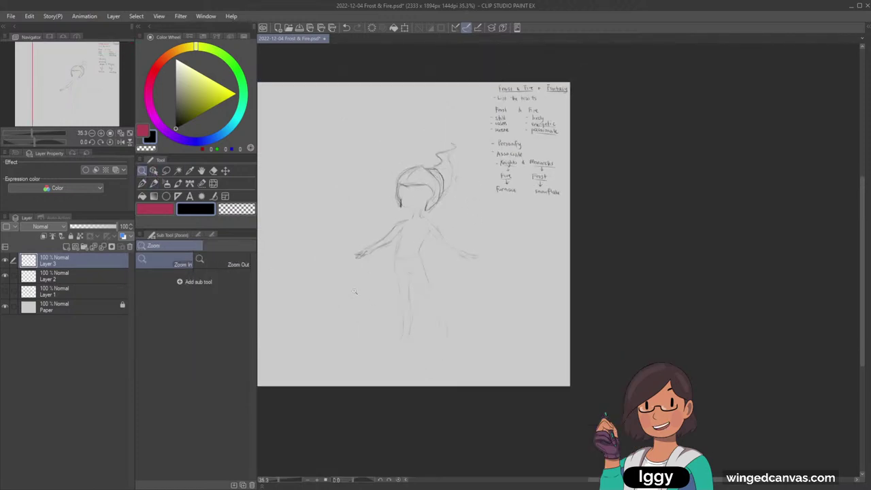
pyautogui.moveTo(88, 109); pyautogui.dragTo(60, 144)
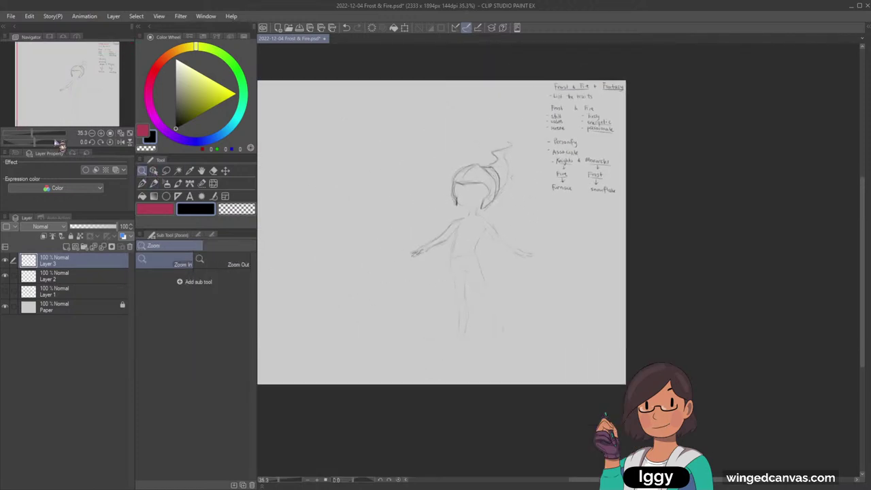
pyautogui.click(712, 170)
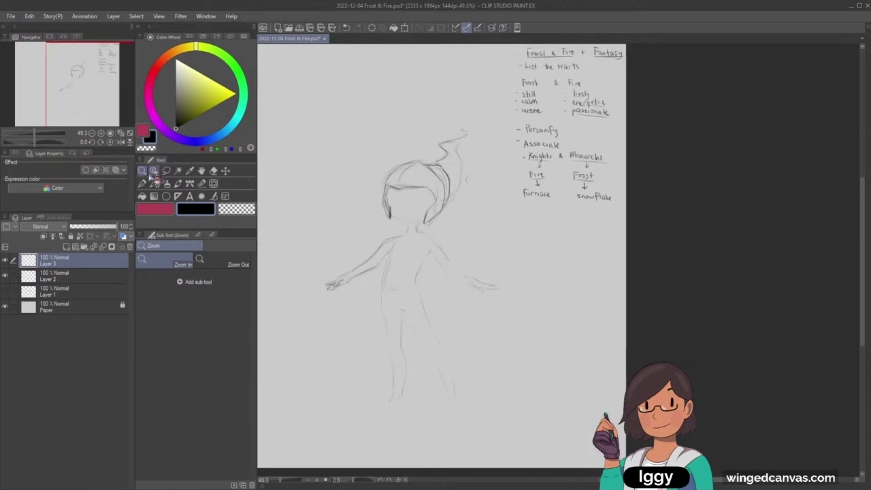
pyautogui.click(154, 183)
pyautogui.click(68, 278)
pyautogui.click(6, 276)
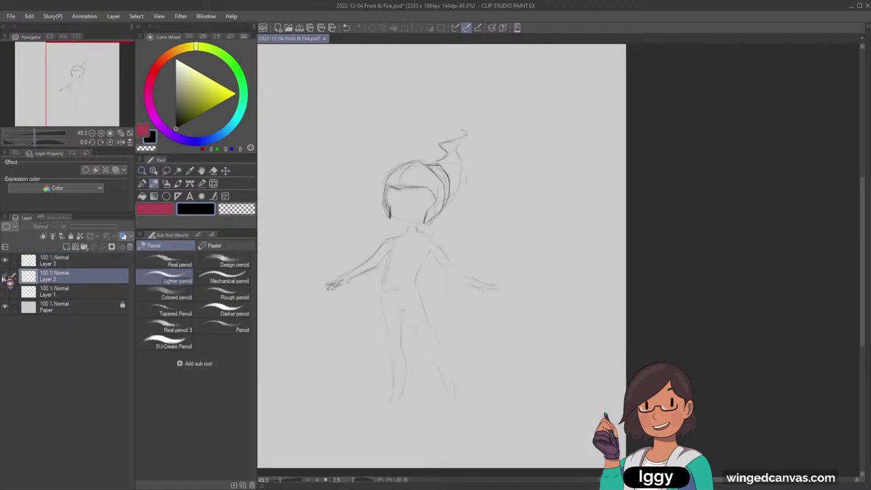
pyautogui.click(7, 277)
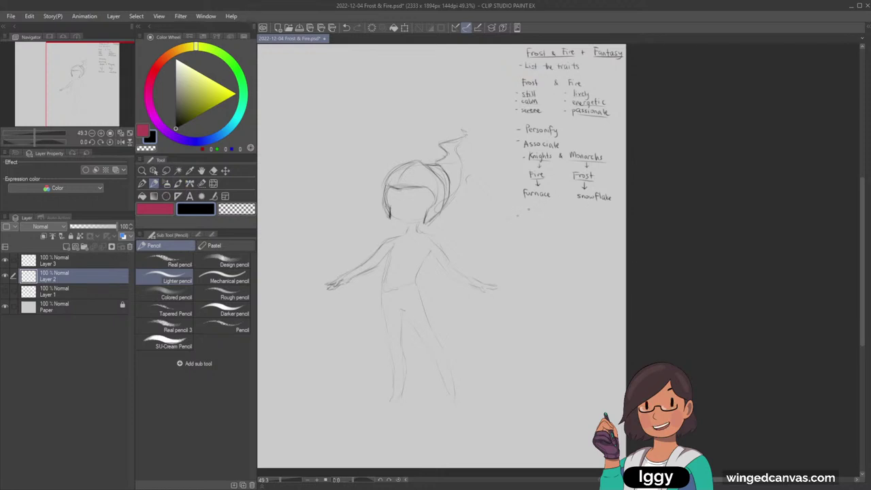
pyautogui.moveTo(525, 211); pyautogui.dragTo(538, 225)
pyautogui.moveTo(536, 216); pyautogui.dragTo(555, 221)
pyautogui.moveTo(555, 217); pyautogui.dragTo(606, 222)
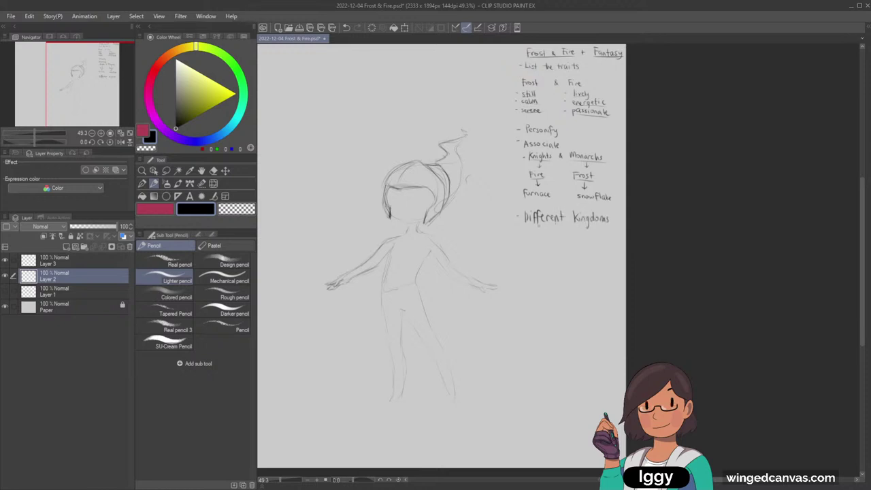
pyautogui.moveTo(538, 223); pyautogui.dragTo(599, 223)
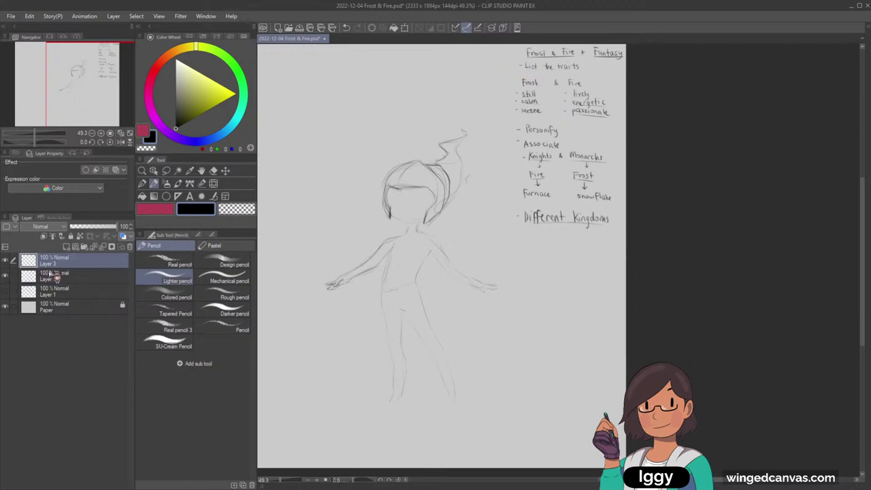
# Shrink the Layer 2 notes slightly toward the upper-right corner of the canvas
pyautogui.hotkey('ctrl', 't')
pyautogui.moveTo(515, 230); pyautogui.dragTo(520, 222)
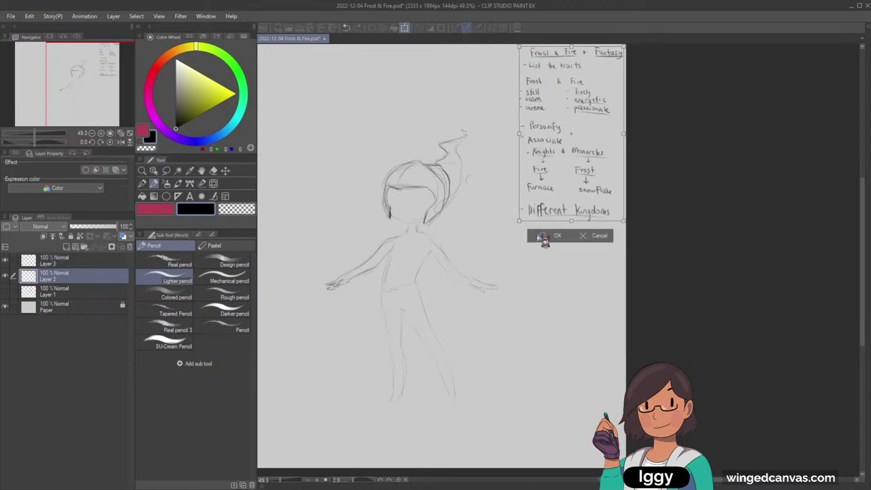
pyautogui.click(545, 237)
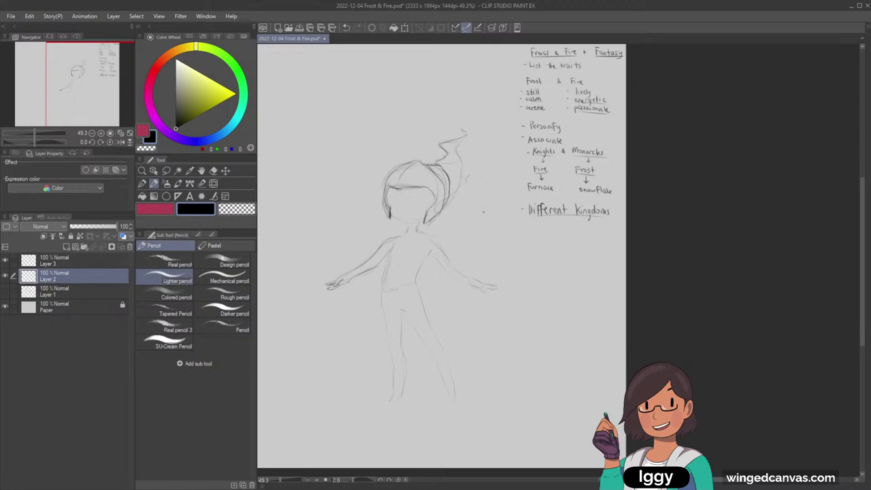
# Sketch flared shoulder guards on both of the figure's shoulders and a chest plate outline on Layer 3
pyautogui.click(165, 209)
pyautogui.click(186, 211)
pyautogui.click(102, 260)
pyautogui.click(6, 275)
pyautogui.click(5, 276)
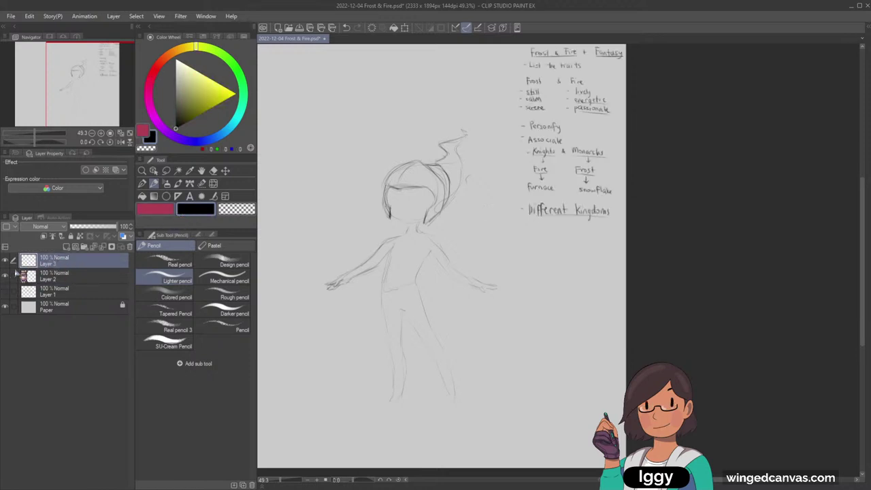
pyautogui.click(141, 171)
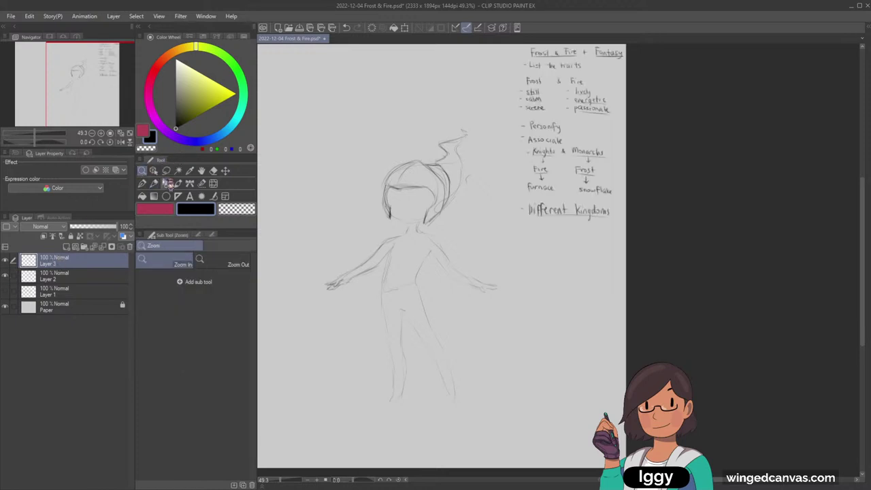
pyautogui.click(520, 313)
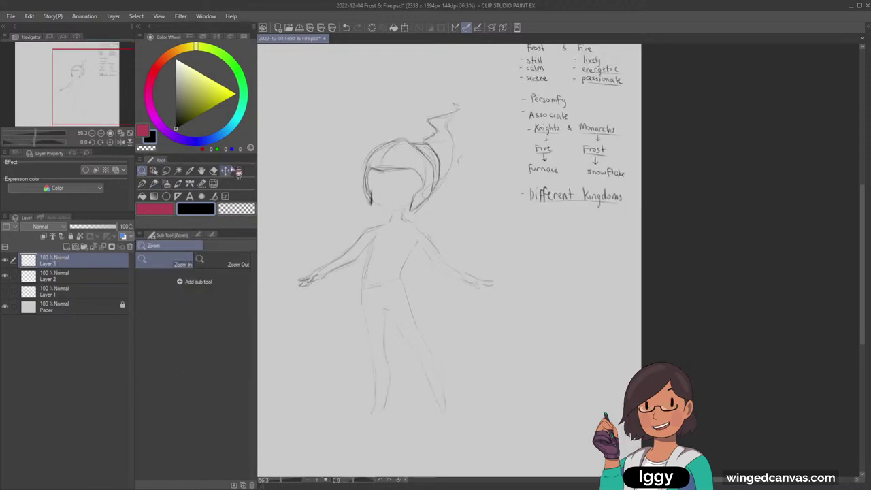
pyautogui.click(153, 183)
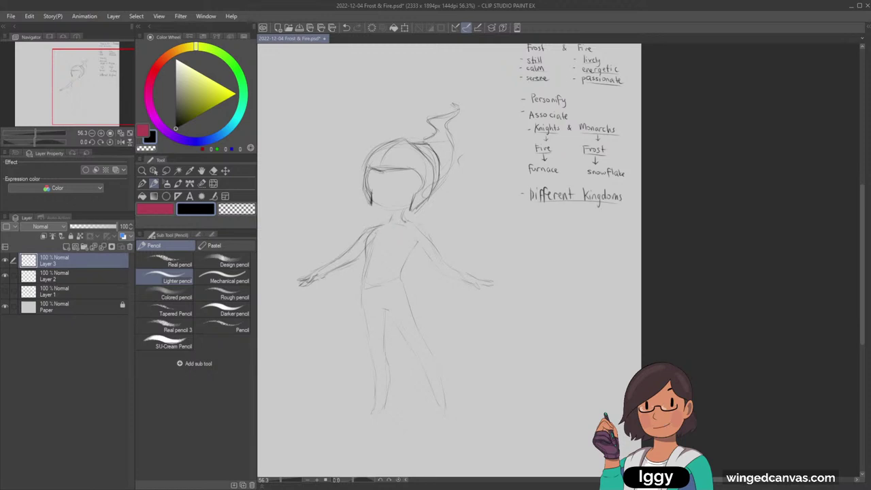
pyautogui.moveTo(409, 223)
pyautogui.mouseDown()
pyautogui.moveTo(407, 253)
pyautogui.moveTo(408, 243)
pyautogui.mouseUp()
pyautogui.hotkey('ctrl', 'z')
pyautogui.hotkey('ctrl', 'z')
pyautogui.moveTo(413, 228)
pyautogui.mouseDown()
pyautogui.moveTo(411, 246)
pyautogui.moveTo(433, 220)
pyautogui.mouseUp()
pyautogui.moveTo(369, 232); pyautogui.dragTo(359, 243)
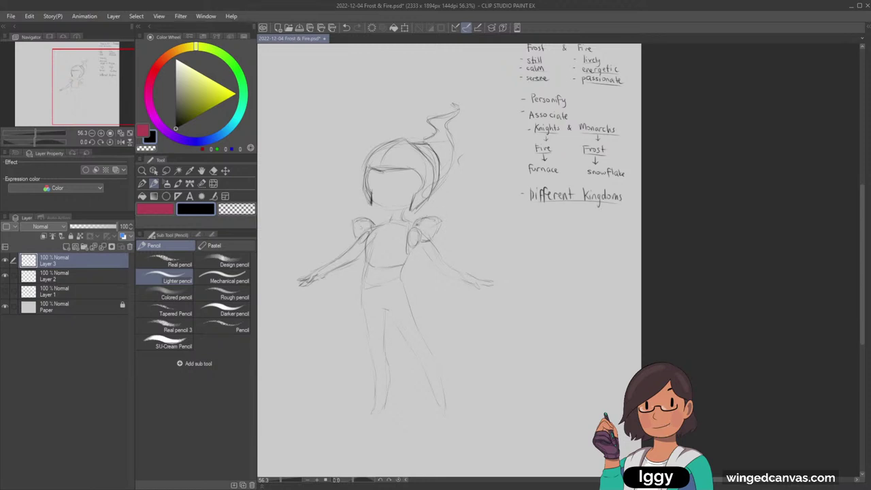
# Reinforce the shoulder guards' contours, add small dots to them and sketch flame-like wisps rising from both
pyautogui.moveTo(412, 228); pyautogui.dragTo(426, 214)
pyautogui.moveTo(426, 241); pyautogui.dragTo(441, 219)
pyautogui.moveTo(367, 215); pyautogui.dragTo(373, 229)
pyautogui.moveTo(444, 215); pyautogui.dragTo(475, 207)
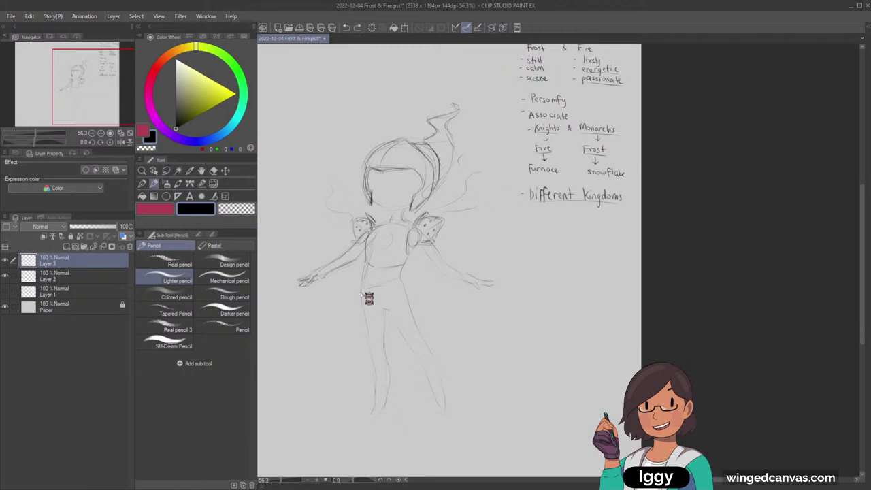
# Erase the oval beside the larger shoulder guard, redraw it with firmer lines and darken the details of both guards
pyautogui.moveTo(419, 232)
pyautogui.mouseDown()
pyautogui.moveTo(426, 229)
pyautogui.moveTo(413, 240)
pyautogui.moveTo(415, 232)
pyautogui.mouseUp()
pyautogui.moveTo(417, 223); pyautogui.dragTo(429, 214)
pyautogui.click(213, 170)
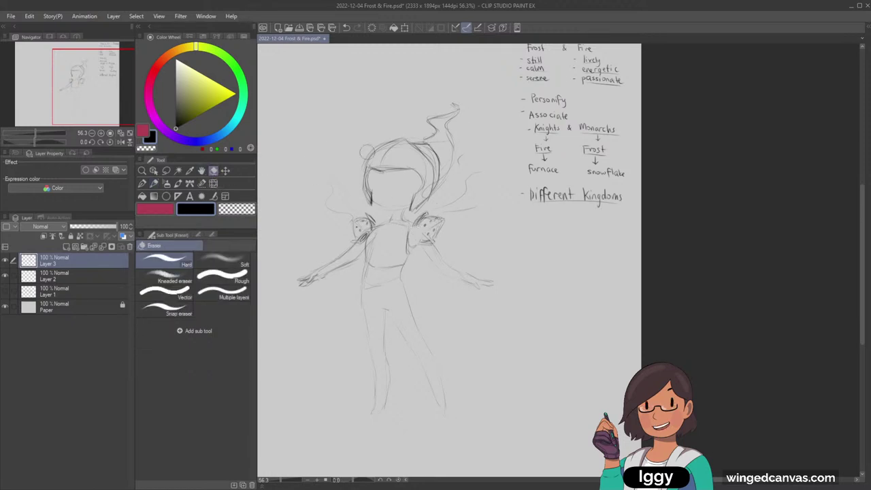
pyautogui.press('p')
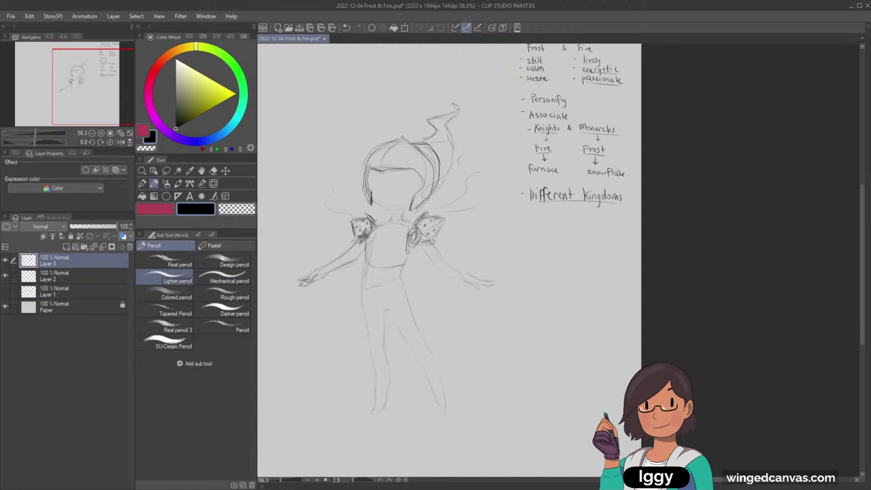
pyautogui.click(129, 133)
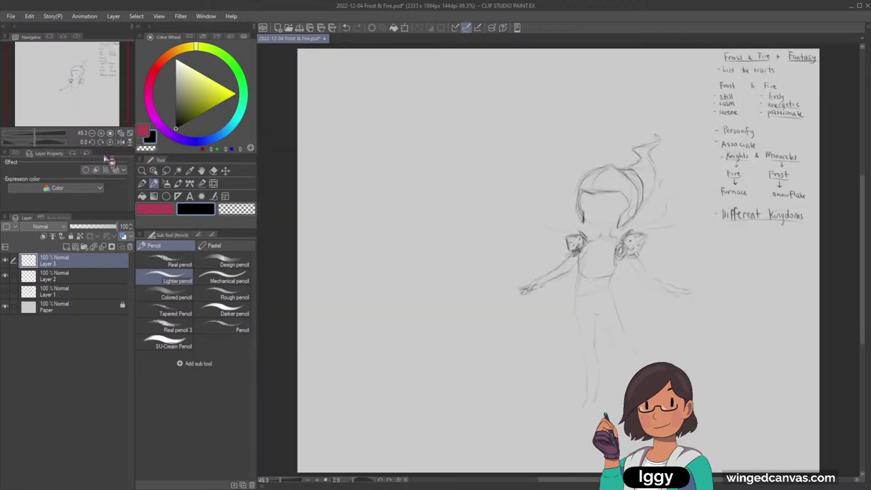
# Firm up the neckline and upper edge of the figure's chest plate with the Lighter pencil
pyautogui.moveTo(113, 82); pyautogui.dragTo(151, 88)
pyautogui.click(142, 171)
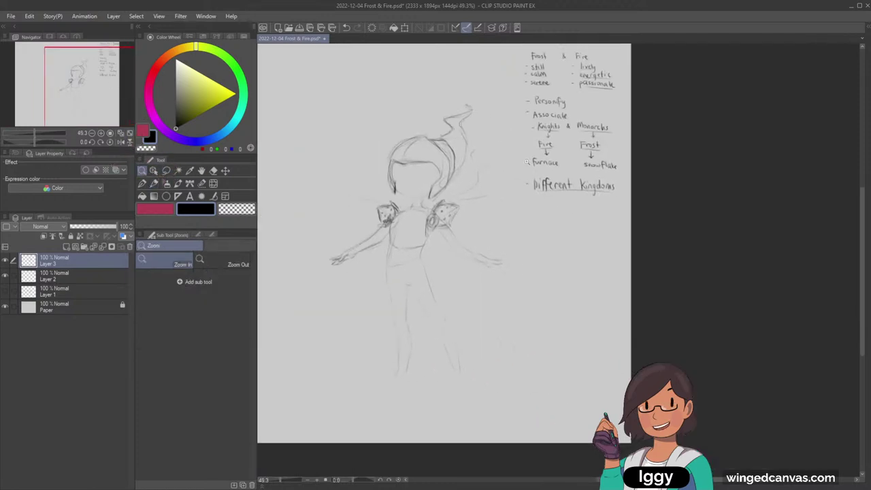
pyautogui.click(526, 162)
pyautogui.press('p')
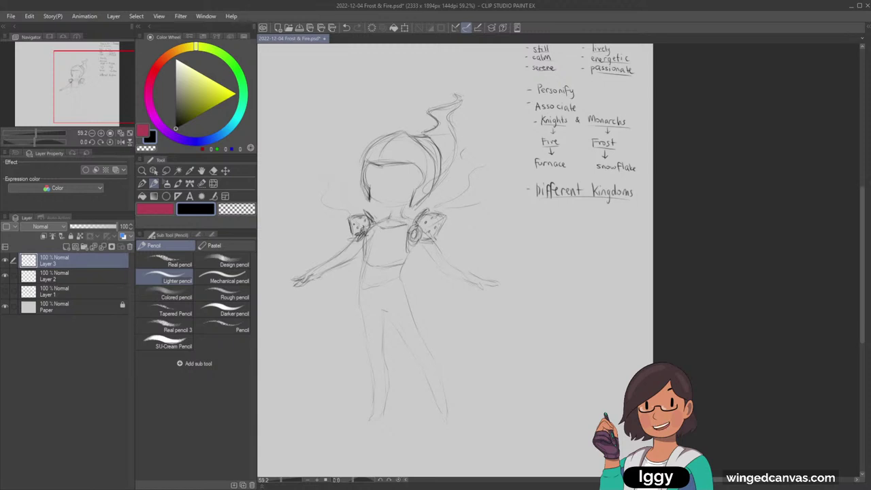
pyautogui.click(130, 133)
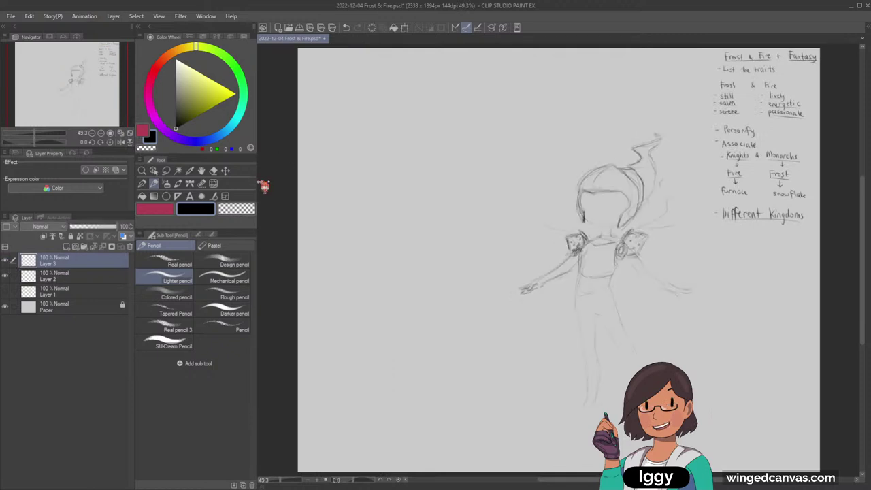
# Move the knight sketch to the left side of the canvas, then duplicate its layer and place the copy between the original and the notes
pyautogui.click(227, 171)
pyautogui.moveTo(597, 289)
pyautogui.mouseDown()
pyautogui.moveTo(498, 277)
pyautogui.moveTo(396, 291)
pyautogui.mouseUp()
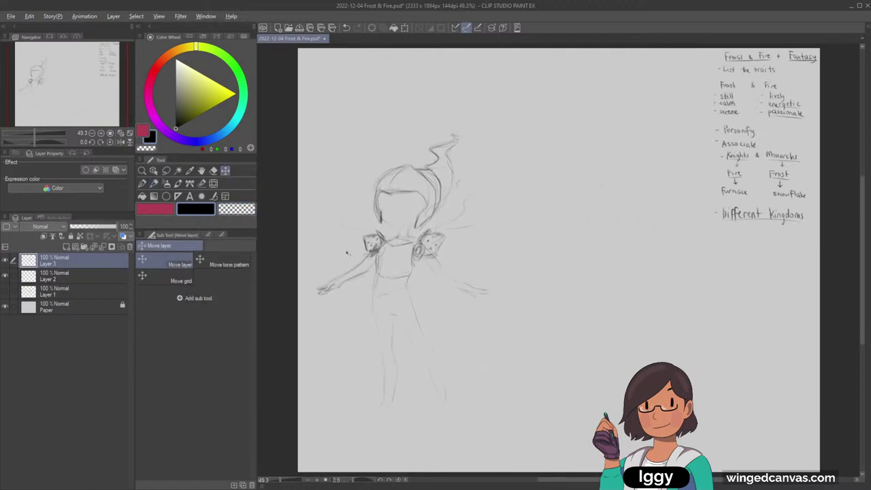
pyautogui.hotkey('ctrl', 'c')
pyautogui.hotkey('ctrl', 'v')
pyautogui.moveTo(436, 314); pyautogui.dragTo(635, 315)
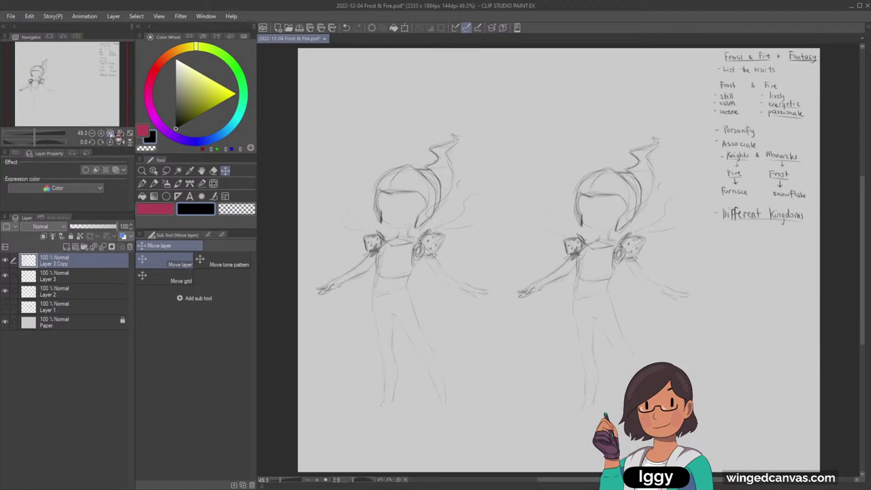
# Erase the flame wisps rising from both shoulder guards of the copied figure with a smaller Hard eraser
pyautogui.moveTo(77, 86); pyautogui.dragTo(103, 85)
pyautogui.click(142, 171)
pyautogui.click(496, 251)
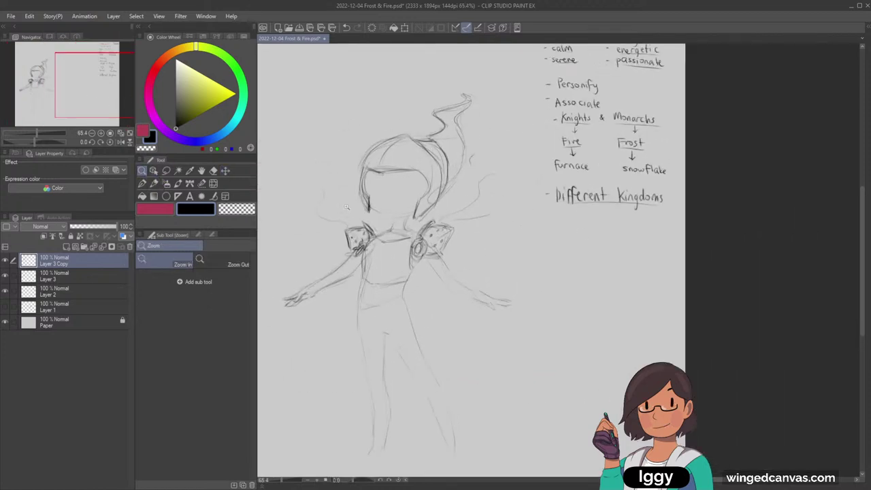
pyautogui.click(154, 183)
pyautogui.click(213, 171)
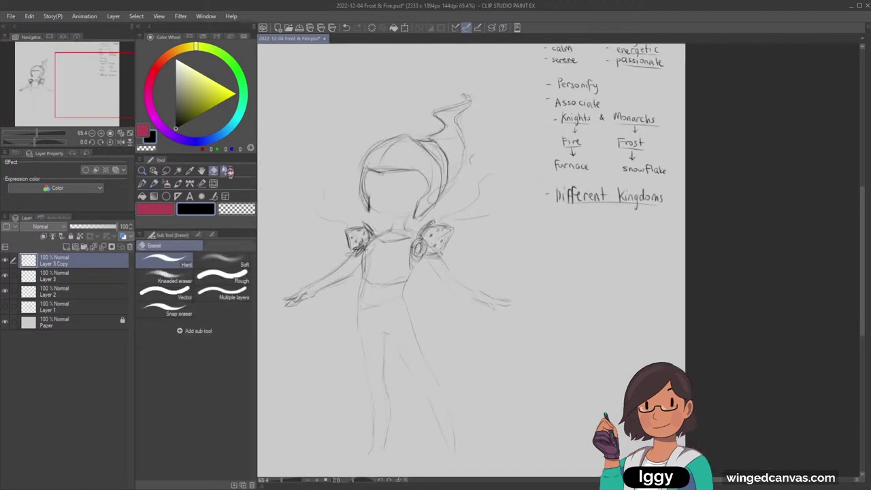
pyautogui.moveTo(454, 217)
pyautogui.mouseDown()
pyautogui.moveTo(474, 197)
pyautogui.moveTo(464, 194)
pyautogui.moveTo(488, 209)
pyautogui.mouseUp()
pyautogui.press('[')
pyautogui.press('[')
pyautogui.press('[')
pyautogui.moveTo(438, 220); pyautogui.dragTo(428, 228)
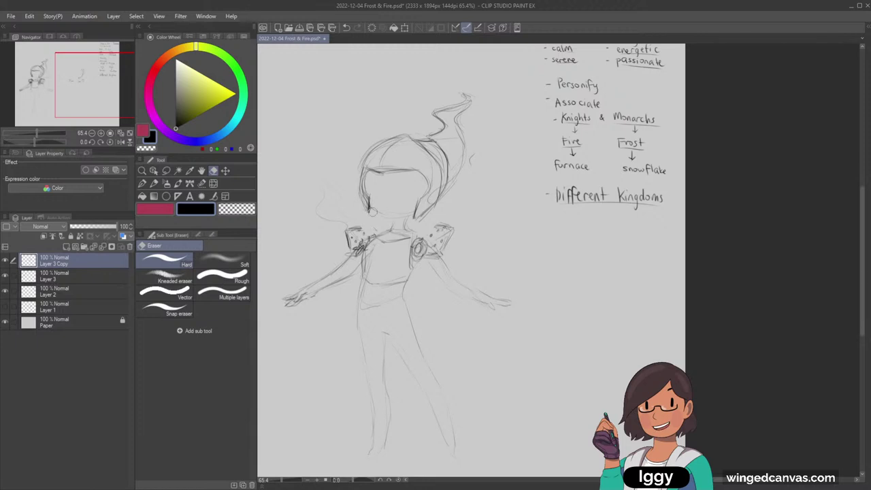
pyautogui.moveTo(326, 175)
pyautogui.mouseDown()
pyautogui.moveTo(307, 201)
pyautogui.moveTo(338, 198)
pyautogui.moveTo(315, 227)
pyautogui.moveTo(356, 212)
pyautogui.moveTo(335, 225)
pyautogui.mouseUp()
pyautogui.click(153, 183)
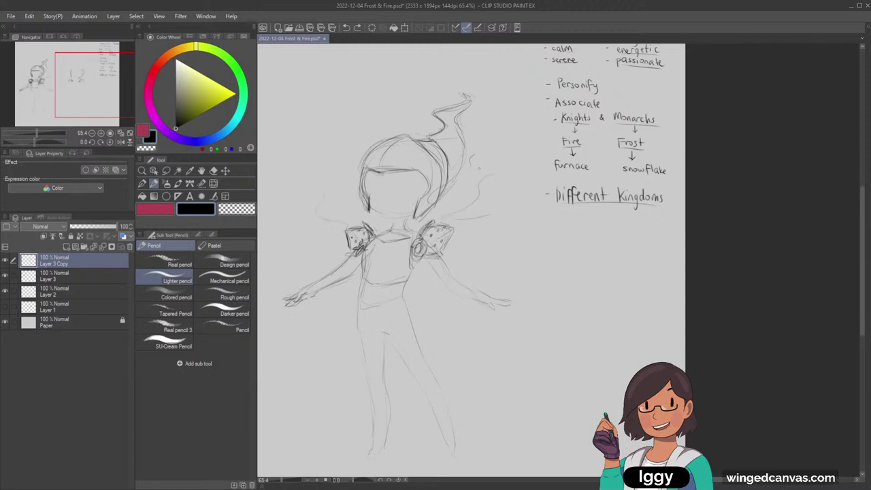
pyautogui.press('e')
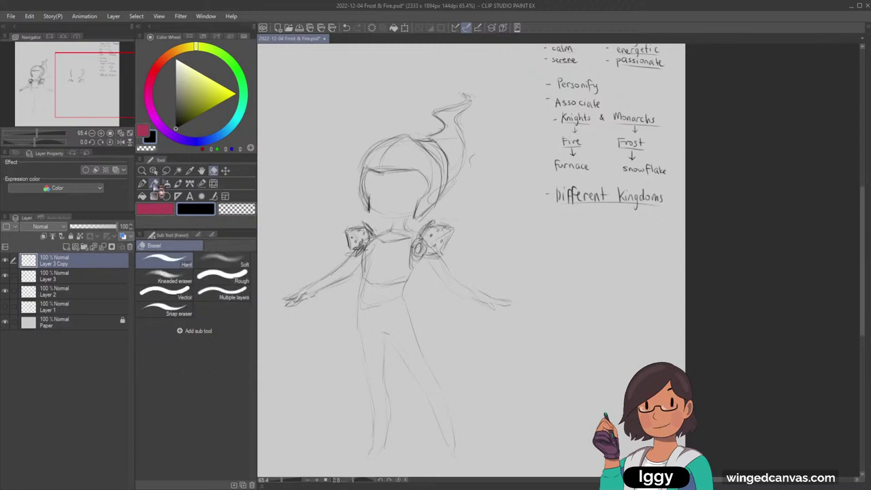
# Sketch straight, spiky flames shooting outward from both shoulder guards of the copied figure
pyautogui.click(153, 183)
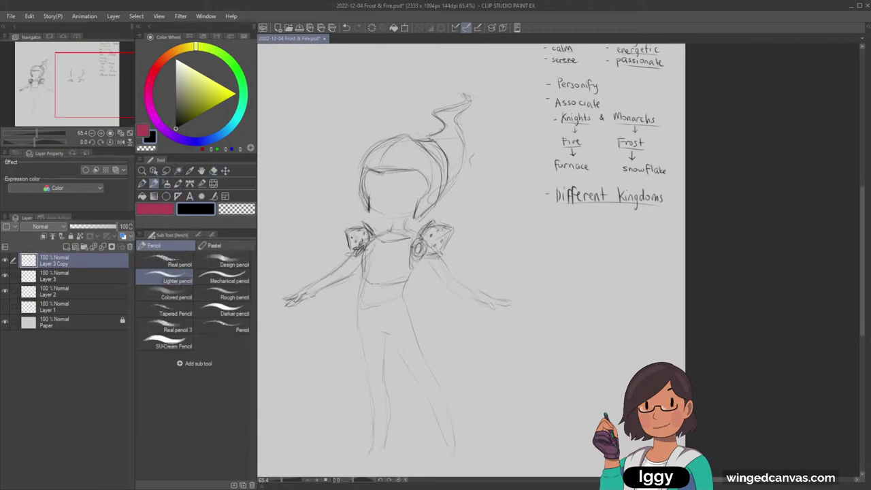
pyautogui.moveTo(446, 216)
pyautogui.mouseDown()
pyautogui.moveTo(491, 203)
pyautogui.moveTo(439, 228)
pyautogui.mouseUp()
pyautogui.moveTo(335, 184)
pyautogui.mouseDown()
pyautogui.moveTo(349, 208)
pyautogui.moveTo(351, 200)
pyautogui.mouseUp()
pyautogui.moveTo(352, 200)
pyautogui.mouseDown()
pyautogui.moveTo(361, 225)
pyautogui.moveTo(351, 229)
pyautogui.mouseUp()
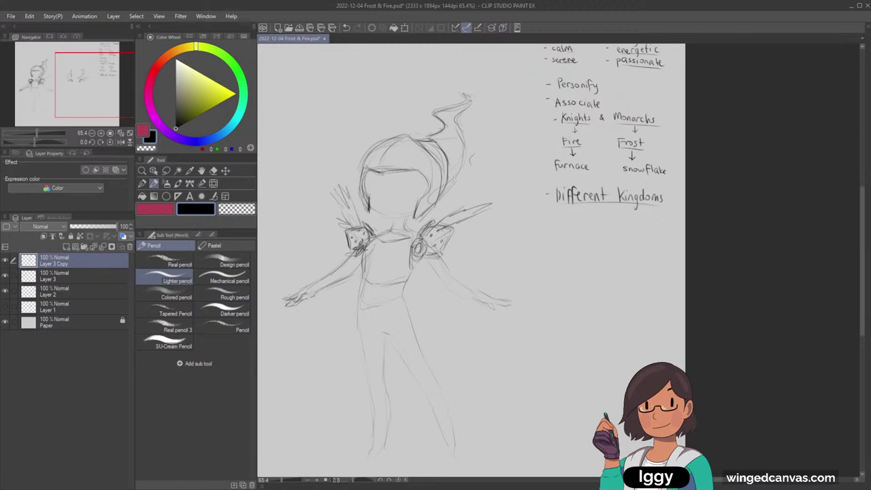
pyautogui.moveTo(468, 224); pyautogui.dragTo(444, 233)
# Undo the spiky flames on the copy, try one new flame stroke above the larger shoulder guard and undo it too
pyautogui.click(130, 133)
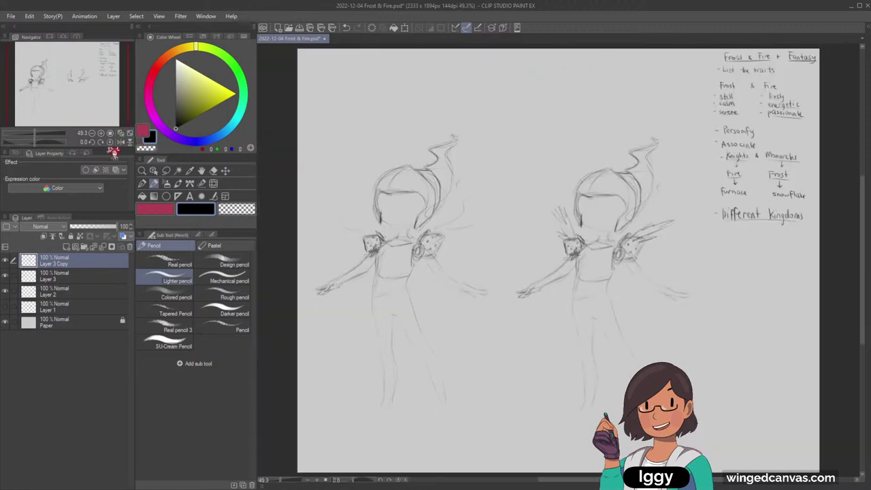
pyautogui.hotkey('ctrl', 'z')
pyautogui.hotkey('ctrl', 'z')
pyautogui.hotkey('ctrl', 'z')
pyautogui.moveTo(343, 163); pyautogui.dragTo(164, 111)
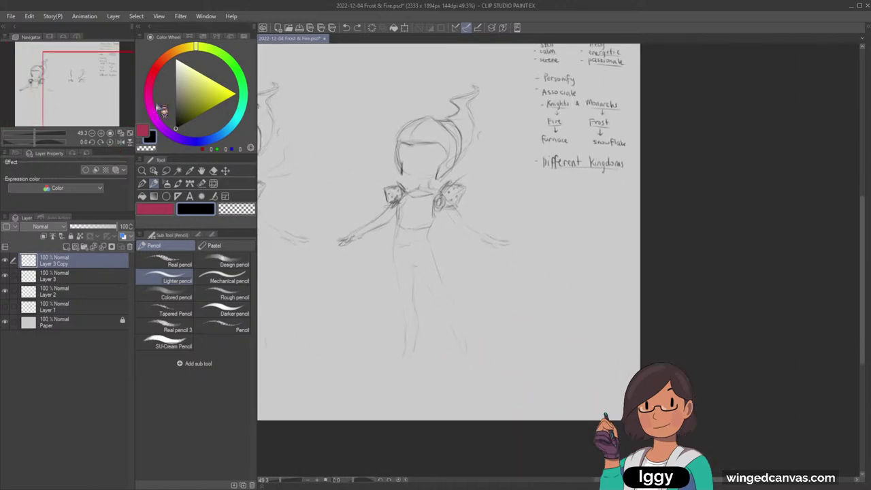
pyautogui.moveTo(456, 180); pyautogui.dragTo(490, 165)
pyautogui.hotkey('ctrl', 'z')
# Hide Layer 3 Copy and move the original figure on Layer 3 toward the middle of the canvas
pyautogui.click(6, 260)
pyautogui.click(71, 279)
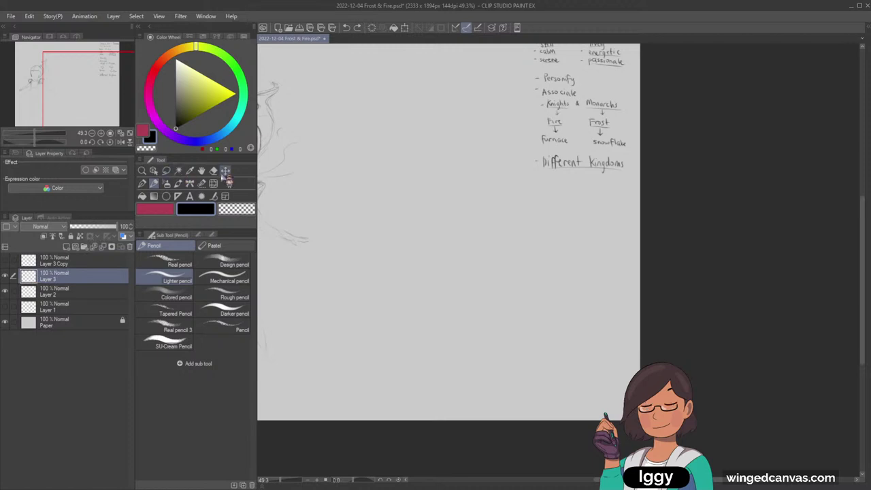
pyautogui.click(225, 172)
pyautogui.moveTo(300, 212); pyautogui.dragTo(460, 204)
# Sketch two upright oval eyes inside the helmet opening and fade them with the Soft eraser
pyautogui.moveTo(89, 105); pyautogui.dragTo(81, 98)
pyautogui.click(143, 171)
pyautogui.moveTo(449, 161); pyautogui.dragTo(491, 161)
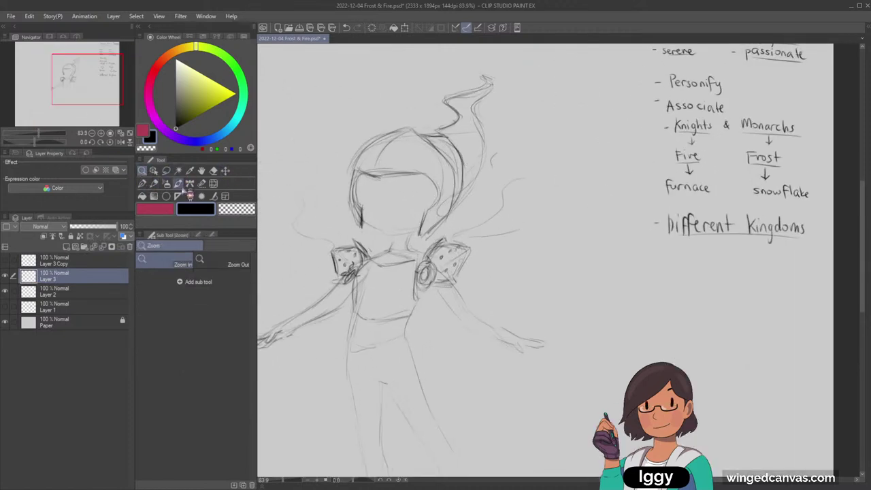
pyautogui.click(154, 183)
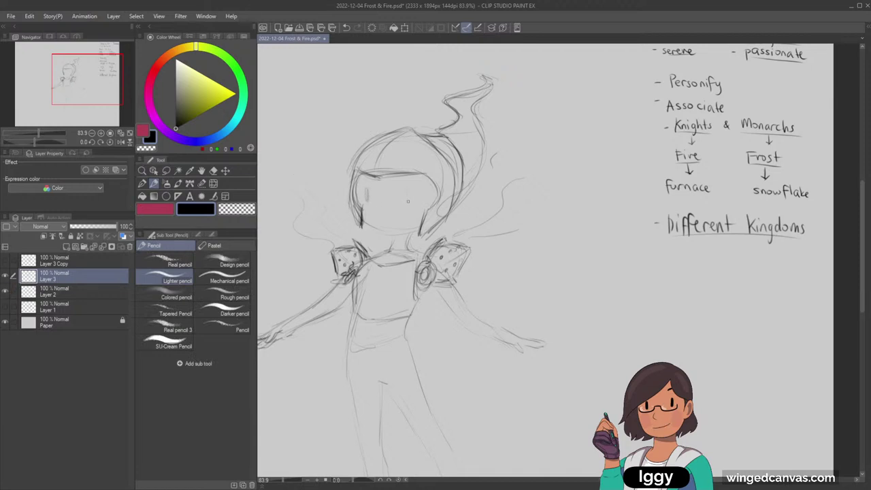
pyautogui.moveTo(408, 188); pyautogui.dragTo(407, 201)
pyautogui.press('e')
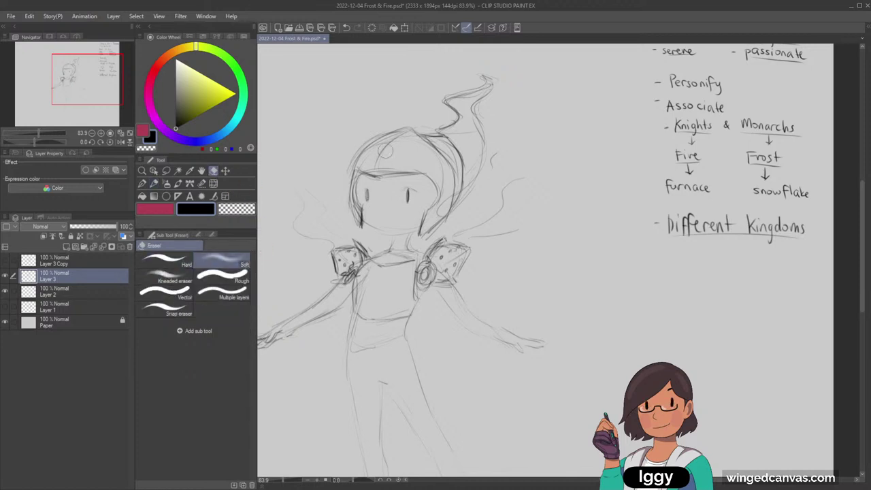
pyautogui.moveTo(366, 189)
pyautogui.mouseDown()
pyautogui.moveTo(368, 202)
pyautogui.moveTo(409, 203)
pyautogui.mouseUp()
# Draw curved upper lash lines over both eyes, redoing the first attempts, and start outlining the irises
pyautogui.click(154, 183)
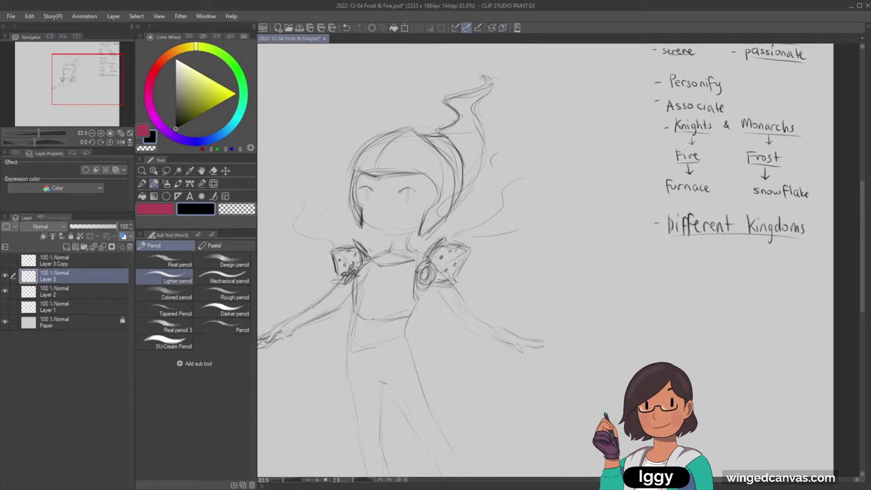
pyautogui.moveTo(402, 193); pyautogui.dragTo(422, 193)
pyautogui.moveTo(363, 187)
pyautogui.mouseDown()
pyautogui.moveTo(356, 190)
pyautogui.moveTo(371, 205)
pyautogui.mouseUp()
pyautogui.hotkey('ctrl', 'z')
pyautogui.hotkey('ctrl', 'z')
pyautogui.moveTo(399, 190); pyautogui.dragTo(412, 189)
pyautogui.moveTo(364, 187); pyautogui.dragTo(367, 199)
# Define the irises and darken the pupils of both eyes, cleaning stray marks with the transparent color
pyautogui.press('c')
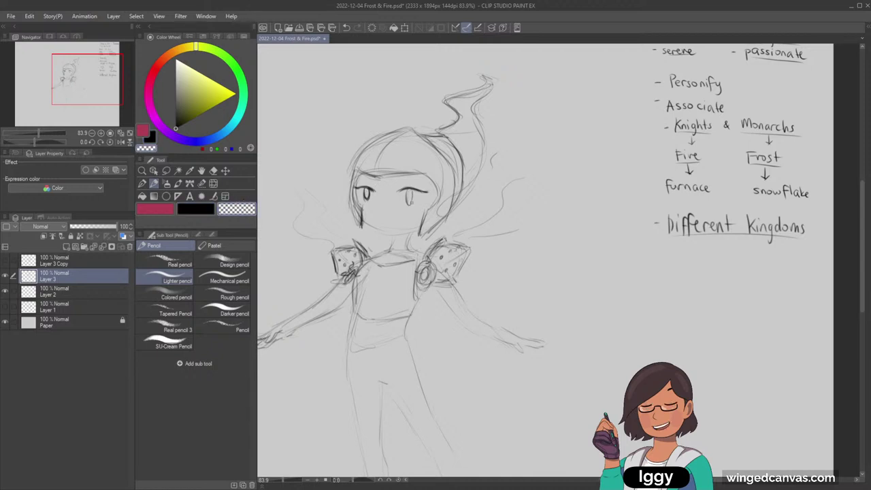
pyautogui.press('c')
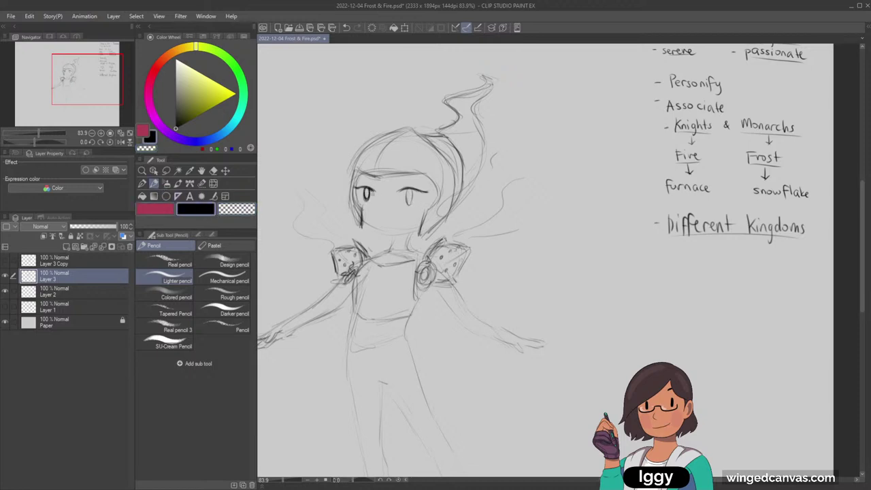
pyautogui.moveTo(409, 191)
pyautogui.mouseDown()
pyautogui.moveTo(410, 200)
pyautogui.moveTo(371, 194)
pyautogui.mouseUp()
pyautogui.click(237, 209)
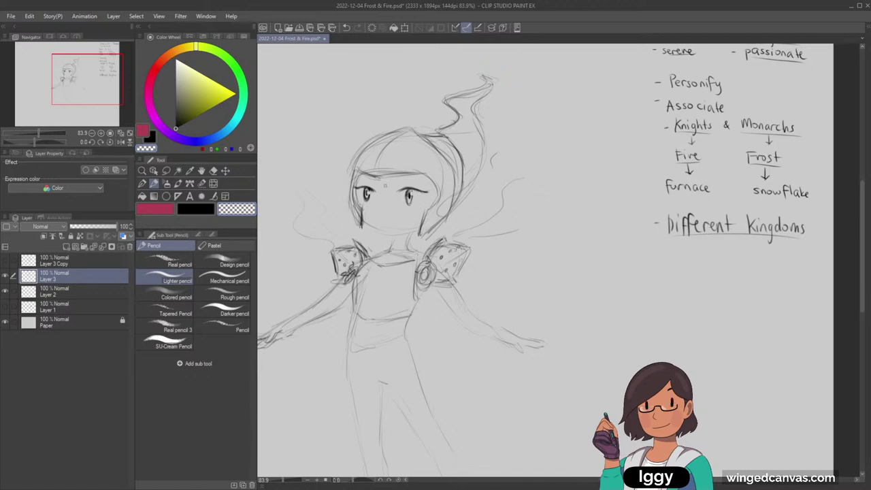
pyautogui.click(196, 209)
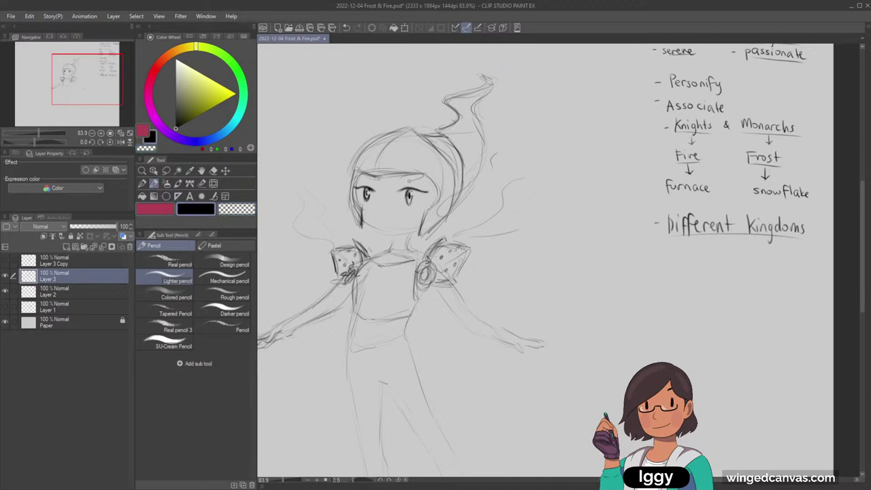
# Sketch short eyebrows above the eyes and flame-like flares at both ends of the helmet's brow edge
pyautogui.hotkey('ctrl', 'z')
pyautogui.moveTo(403, 177)
pyautogui.mouseDown()
pyautogui.moveTo(452, 169)
pyautogui.moveTo(443, 180)
pyautogui.mouseUp()
pyautogui.moveTo(397, 179); pyautogui.dragTo(442, 183)
pyautogui.moveTo(347, 181); pyautogui.dragTo(370, 179)
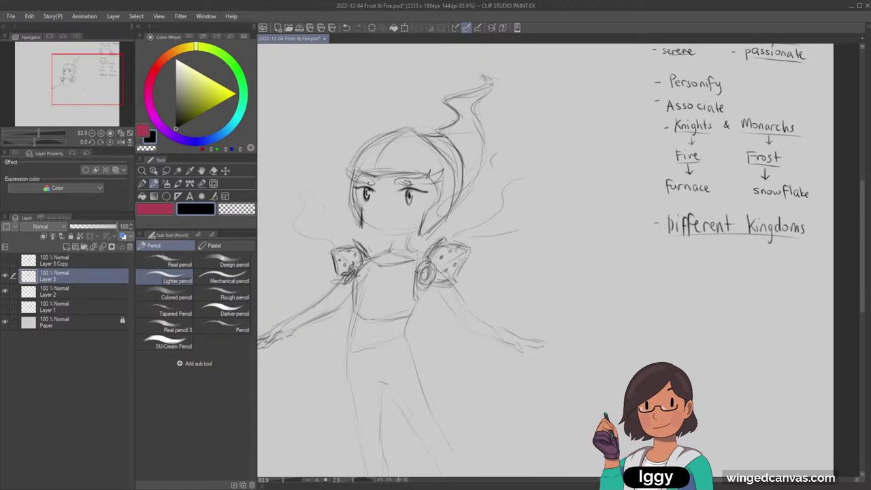
pyautogui.moveTo(445, 169); pyautogui.dragTo(427, 186)
pyautogui.moveTo(342, 166)
pyautogui.mouseDown()
pyautogui.moveTo(349, 179)
pyautogui.moveTo(362, 177)
pyautogui.mouseUp()
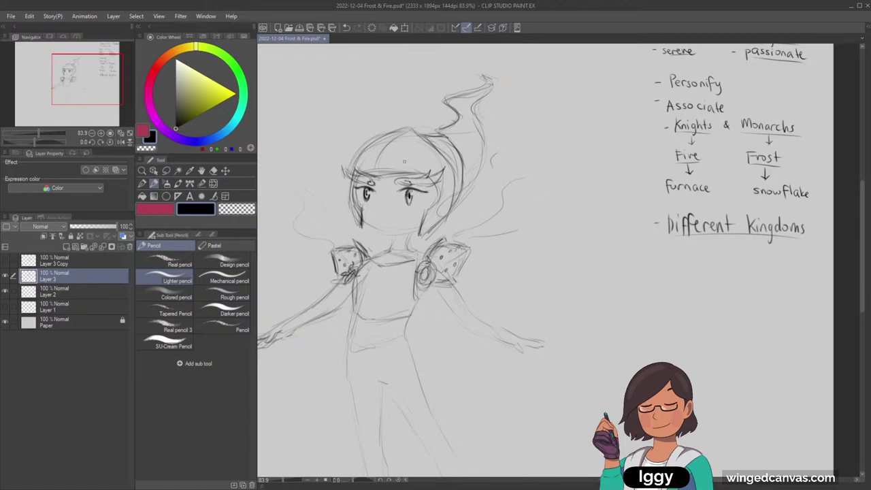
# Erase the eyebrows and the flares along the helmet's brow edge with the Hard eraser
pyautogui.click(143, 170)
pyautogui.moveTo(436, 236); pyautogui.dragTo(454, 203)
pyautogui.click(214, 171)
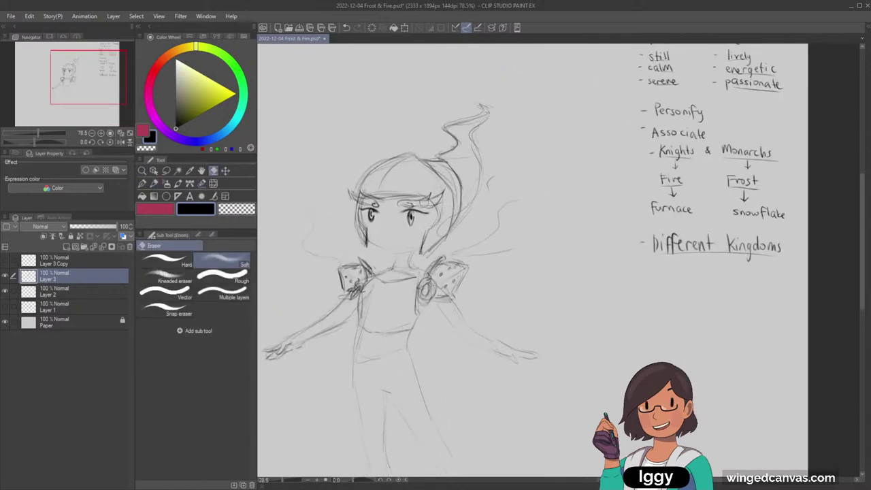
pyautogui.click(166, 260)
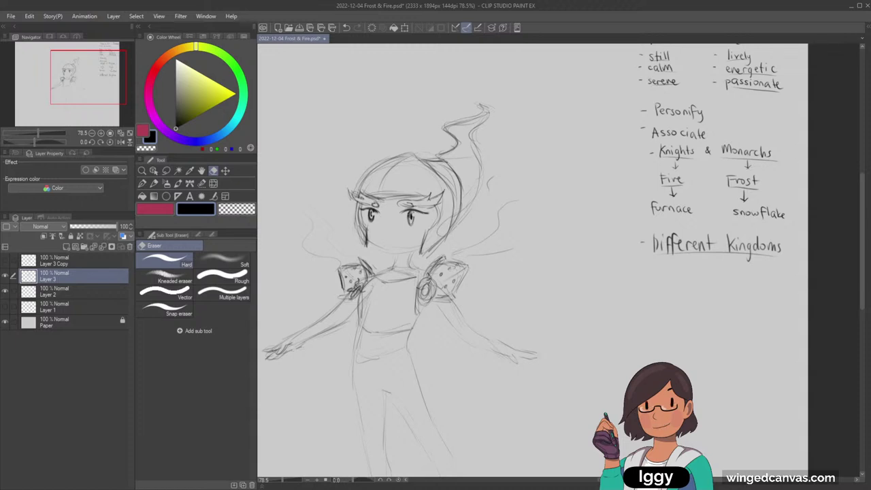
pyautogui.click(154, 183)
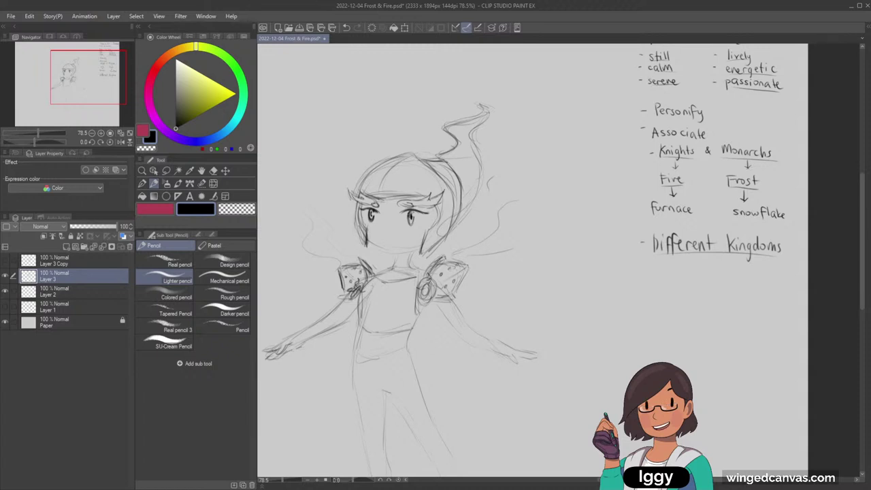
pyautogui.moveTo(401, 203); pyautogui.dragTo(412, 205)
pyautogui.click(214, 171)
pyautogui.moveTo(406, 205)
pyautogui.mouseDown()
pyautogui.moveTo(432, 198)
pyautogui.moveTo(423, 202)
pyautogui.moveTo(403, 188)
pyautogui.moveTo(355, 192)
pyautogui.mouseUp()
# Redraw both eyebrows as long, flame-like curves sweeping outward past the sides of the face
pyautogui.click(153, 184)
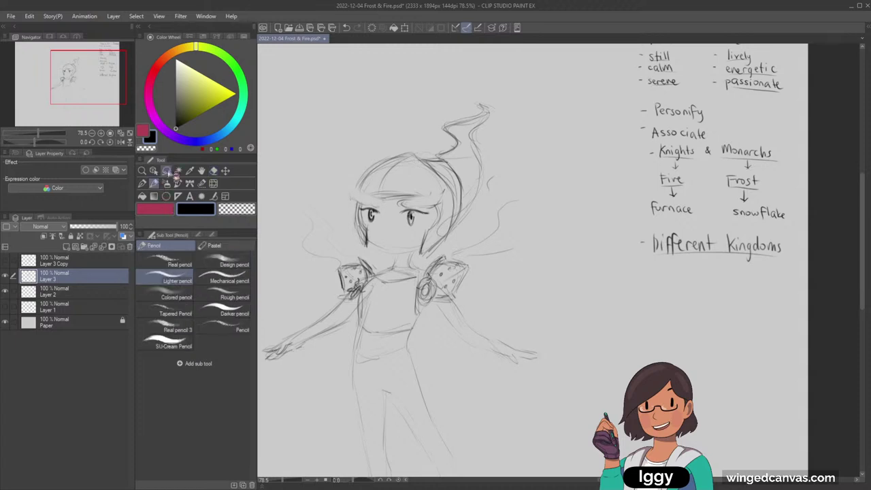
pyautogui.moveTo(372, 202)
pyautogui.mouseDown()
pyautogui.moveTo(380, 205)
pyautogui.moveTo(372, 202)
pyautogui.mouseUp()
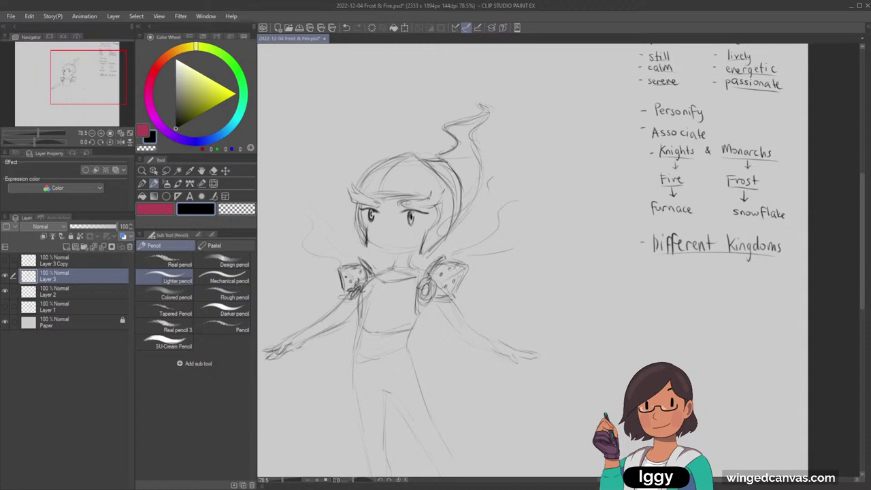
pyautogui.moveTo(430, 192); pyautogui.dragTo(446, 204)
# Sketch a small smiling mouth on the face, erase it and redraw it as a wider smile
pyautogui.click(143, 171)
pyautogui.moveTo(438, 189); pyautogui.dragTo(384, 189)
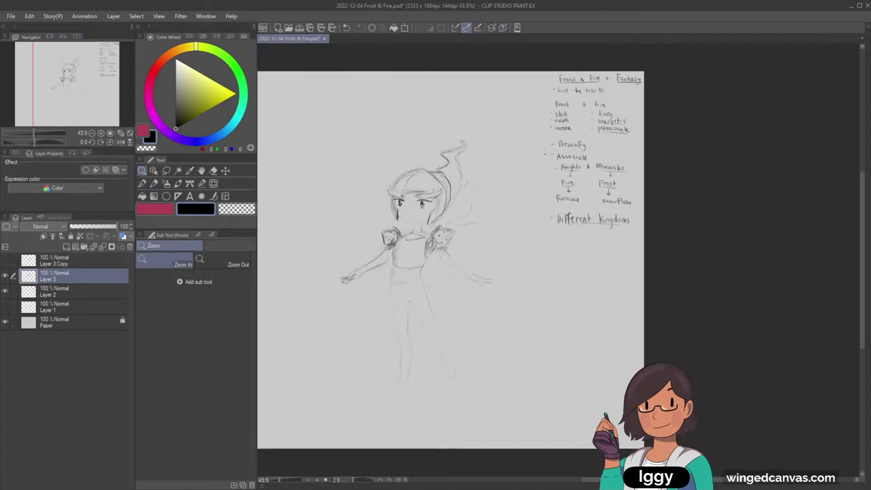
pyautogui.moveTo(544, 154)
pyautogui.mouseDown()
pyautogui.moveTo(529, 156)
pyautogui.moveTo(548, 161)
pyautogui.mouseUp()
pyautogui.moveTo(466, 184); pyautogui.dragTo(493, 181)
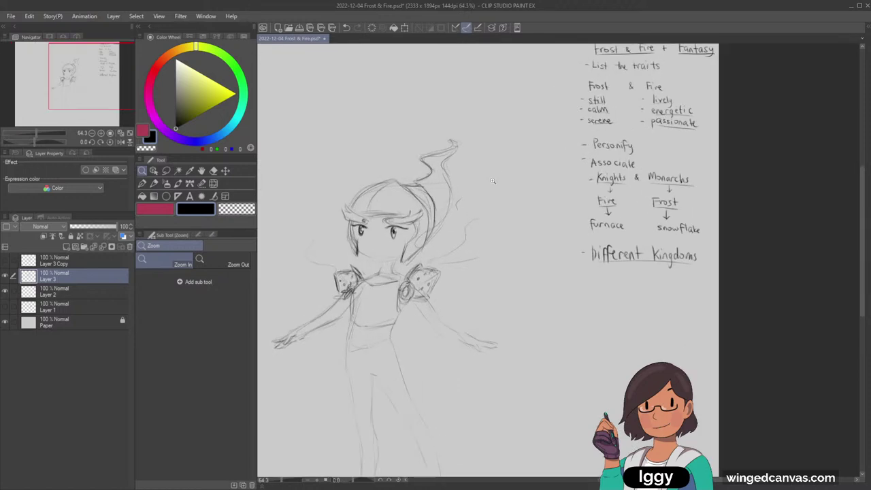
pyautogui.click(154, 183)
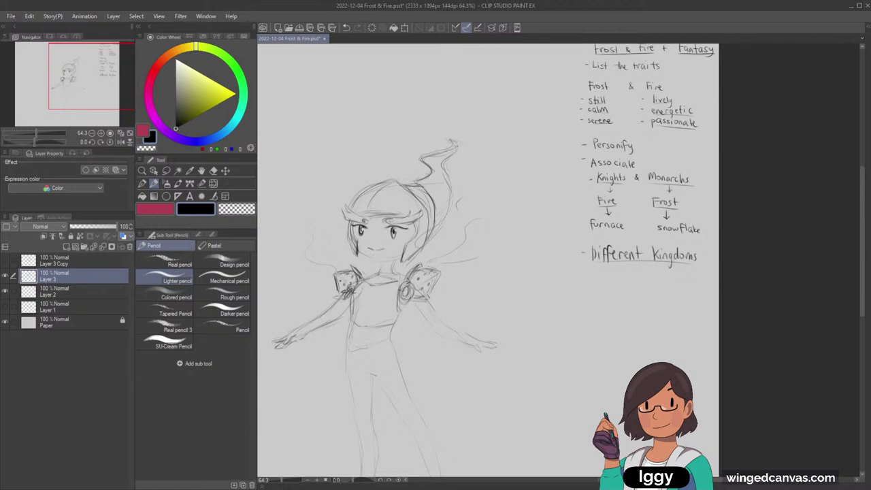
pyautogui.click(213, 171)
pyautogui.click(165, 262)
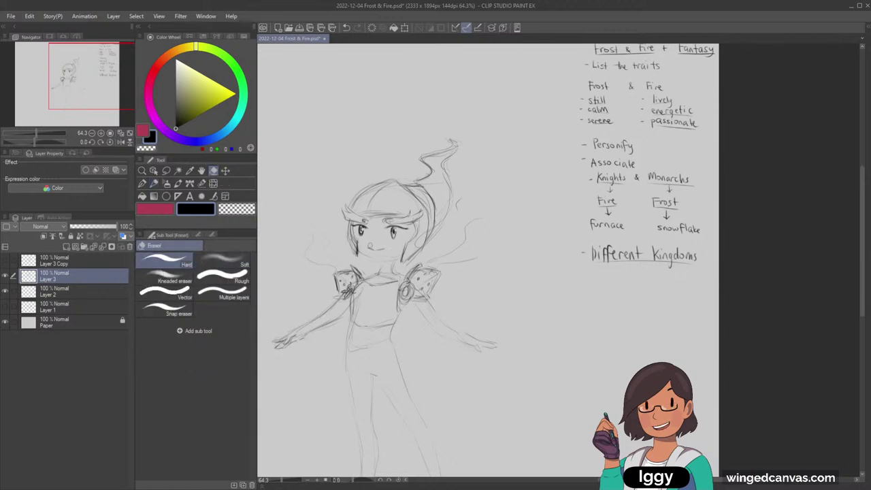
pyautogui.moveTo(369, 249); pyautogui.dragTo(385, 249)
pyautogui.press('p')
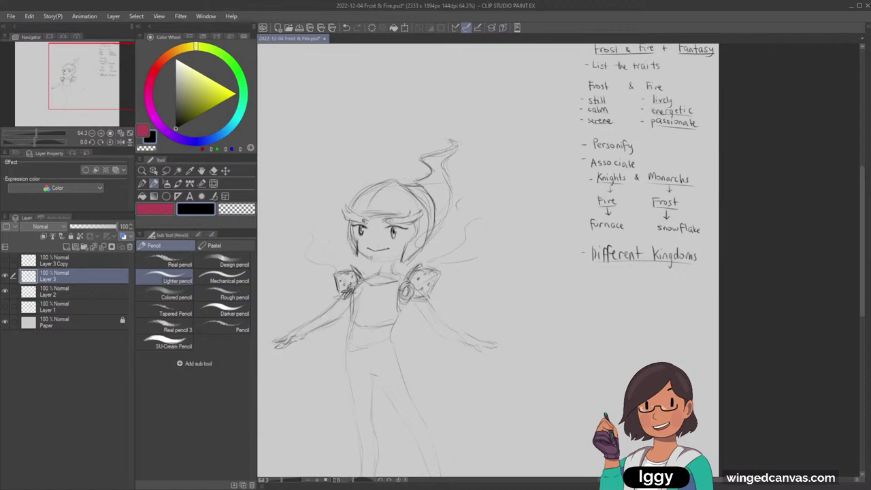
# Define the chin line below the mouth and clean up its stray marks with the Hard eraser
pyautogui.moveTo(371, 259); pyautogui.dragTo(394, 261)
pyautogui.click(214, 171)
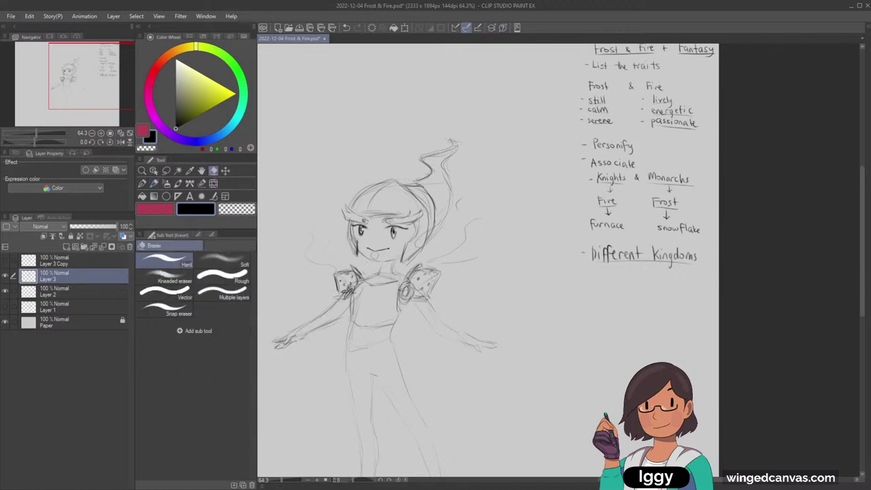
pyautogui.click(155, 184)
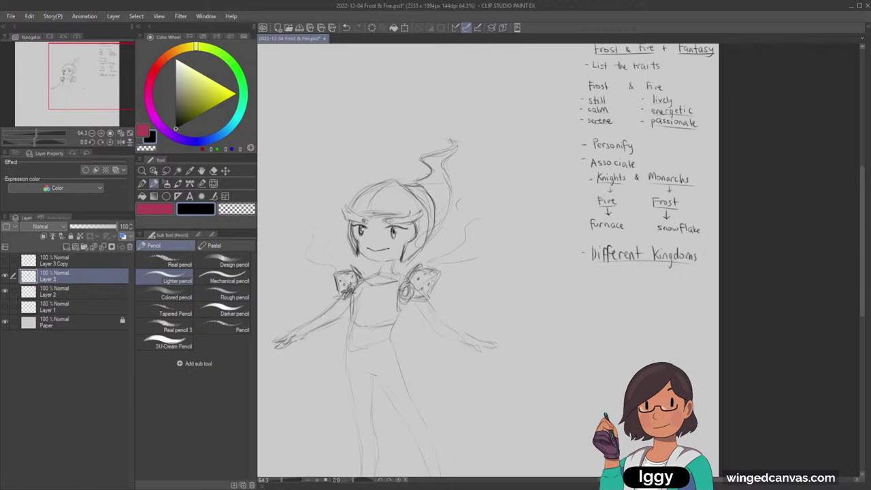
# Sketch an angular forehead plate on the helmet and erase the rough guide lines inside it
pyautogui.moveTo(361, 217)
pyautogui.mouseDown()
pyautogui.moveTo(357, 195)
pyautogui.moveTo(358, 202)
pyautogui.moveTo(389, 178)
pyautogui.mouseUp()
pyautogui.moveTo(409, 198)
pyautogui.mouseDown()
pyautogui.moveTo(395, 212)
pyautogui.moveTo(401, 207)
pyautogui.mouseUp()
pyautogui.press('e')
pyautogui.moveTo(369, 206); pyautogui.dragTo(387, 187)
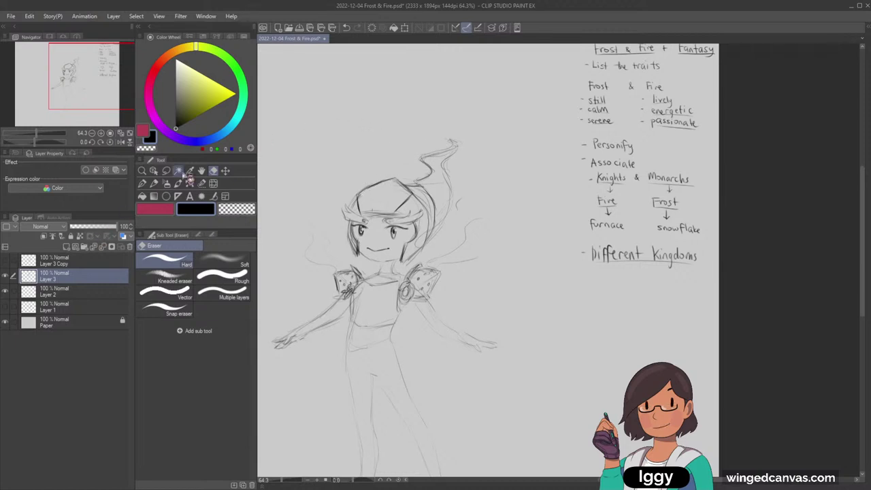
pyautogui.click(154, 183)
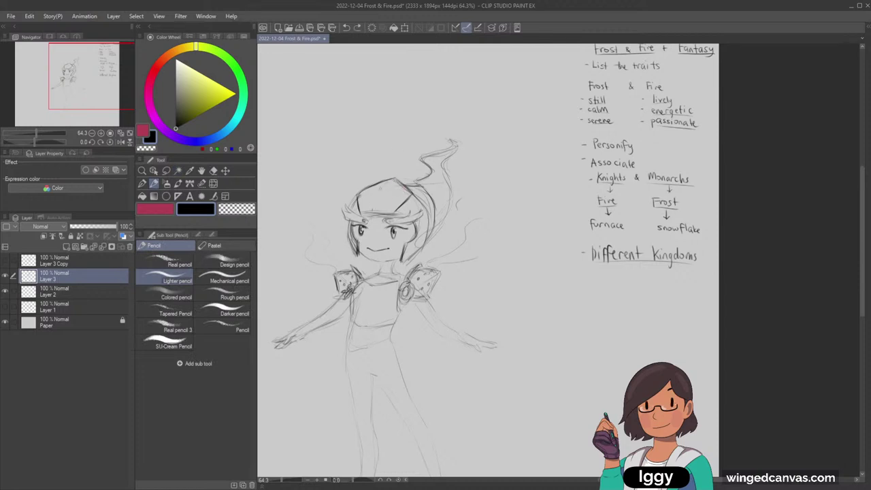
pyautogui.moveTo(395, 179); pyautogui.dragTo(407, 186)
pyautogui.click(92, 92)
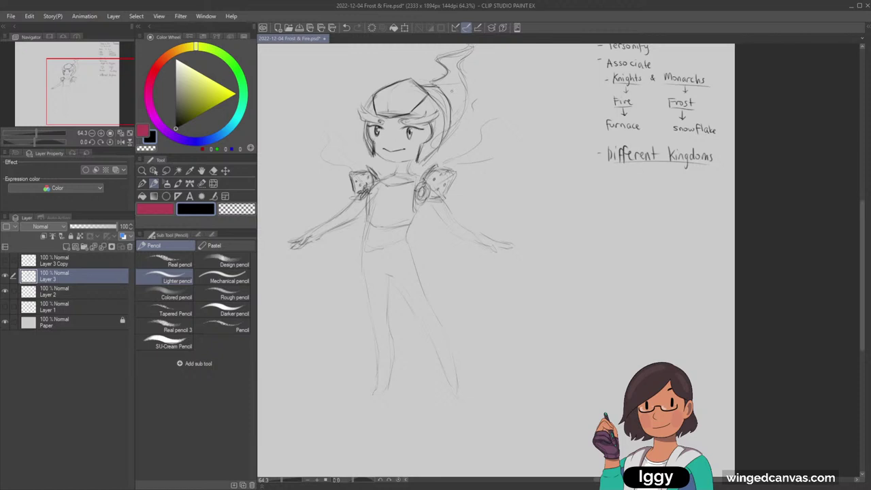
# Erase the leftover lines along the top of the helmet's forehead plate with an enlarged Hard eraser
pyautogui.press('e')
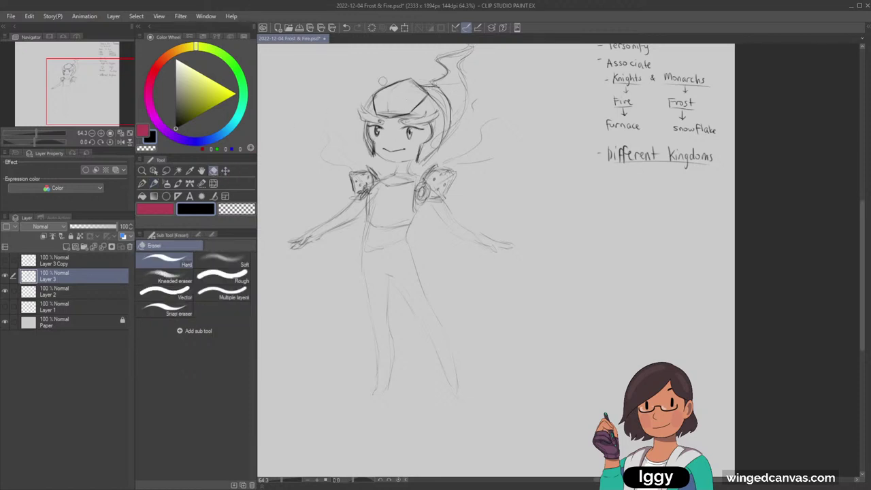
pyautogui.press(']')
pyautogui.moveTo(391, 106)
pyautogui.mouseDown()
pyautogui.moveTo(401, 89)
pyautogui.moveTo(385, 92)
pyautogui.moveTo(397, 83)
pyautogui.mouseUp()
pyautogui.press('p')
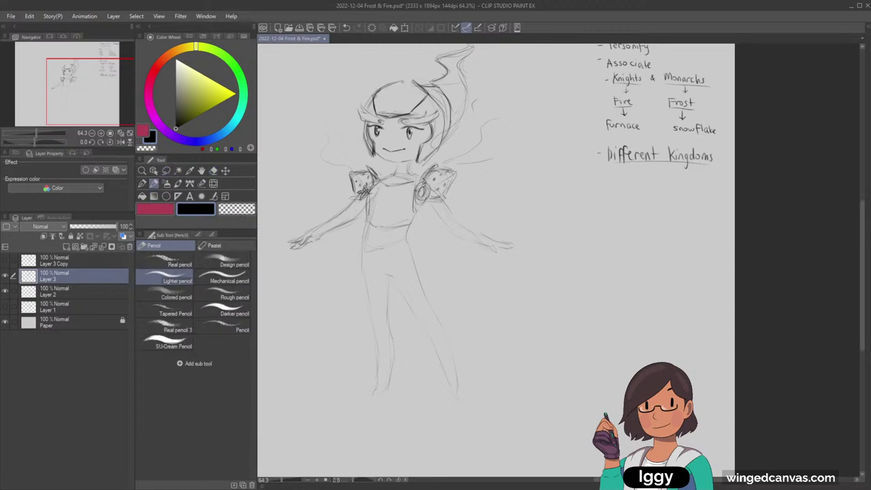
# Sketch a swirling flame emblem inside the helmet's forehead plate
pyautogui.moveTo(397, 93); pyautogui.dragTo(384, 100)
pyautogui.hotkey('ctrl', 'z')
pyautogui.hotkey('ctrl', 'z')
pyautogui.hotkey('ctrl', 'z')
pyautogui.moveTo(389, 103); pyautogui.dragTo(397, 102)
pyautogui.hotkey('ctrl', 'z')
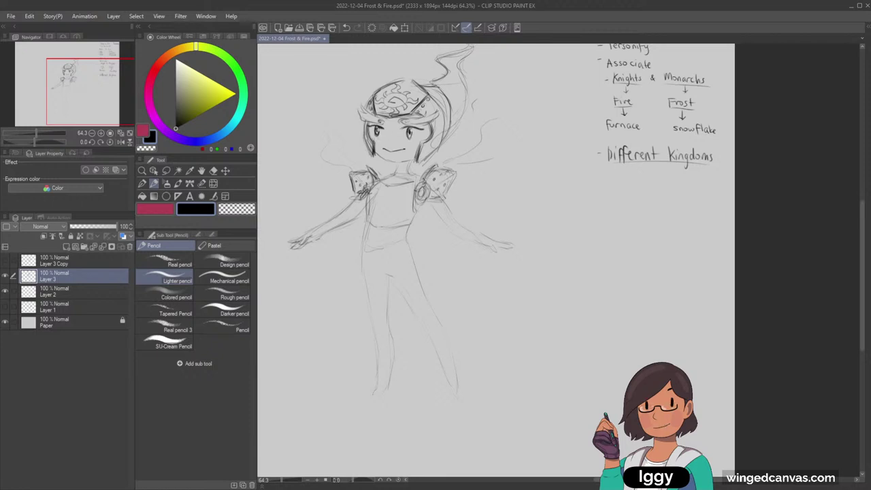
# Touch up the cheek by erasing with the pencil in transparent color, and restore black as the drawing color
pyautogui.click(249, 210)
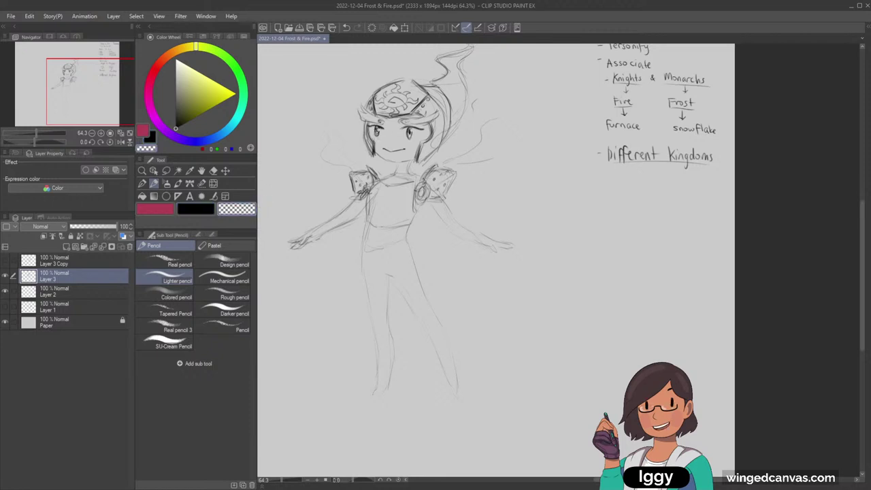
pyautogui.moveTo(385, 144); pyautogui.dragTo(382, 148)
pyautogui.click(199, 209)
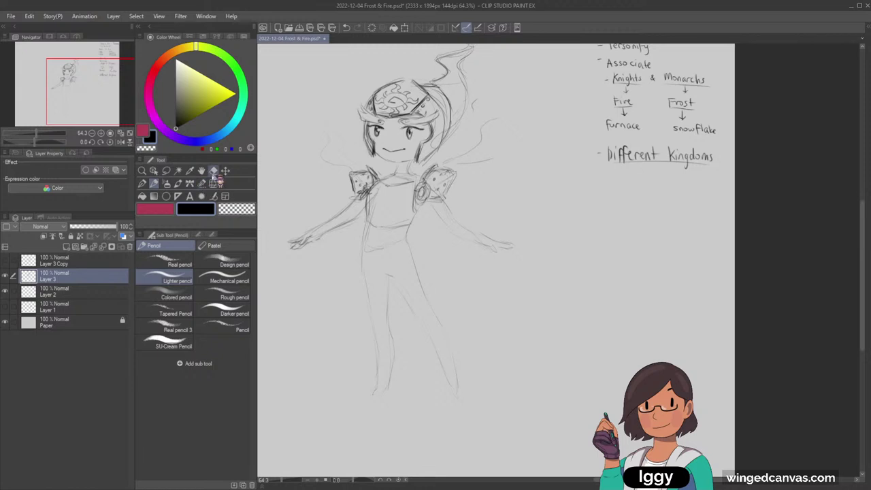
# Erase the torso's rough upper lines and sketch a rounded chestplate with an angular collar
pyautogui.click(214, 171)
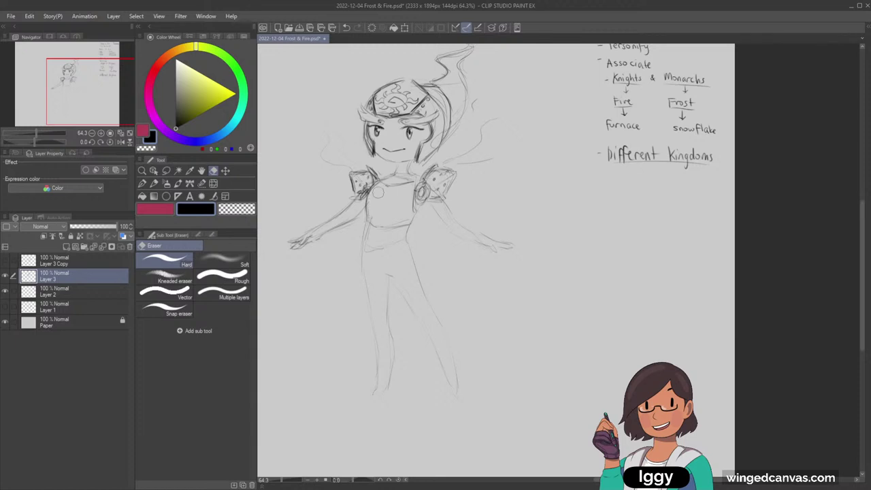
pyautogui.click(154, 183)
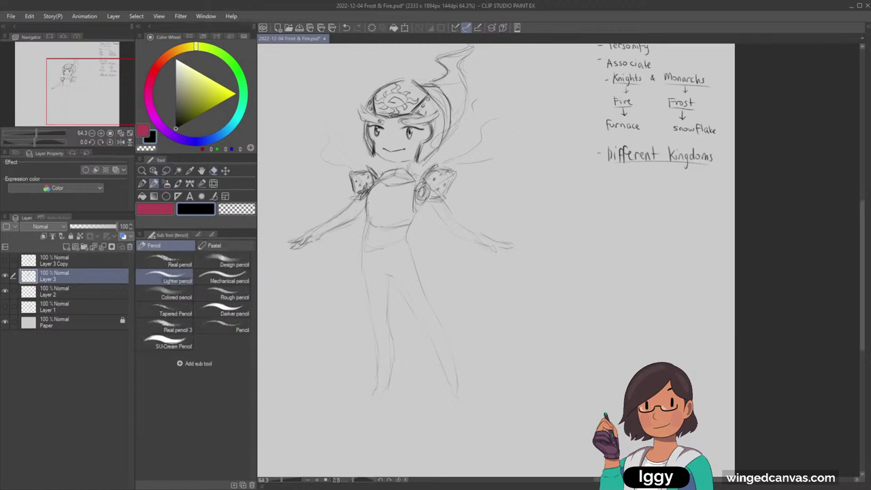
pyautogui.moveTo(382, 174); pyautogui.dragTo(413, 177)
# Try sketching large wings that spread outward from behind both shoulders
pyautogui.moveTo(441, 148); pyautogui.dragTo(588, 127)
pyautogui.moveTo(534, 183)
pyautogui.mouseDown()
pyautogui.moveTo(545, 194)
pyautogui.moveTo(477, 216)
pyautogui.mouseUp()
pyautogui.moveTo(361, 153)
pyautogui.mouseDown()
pyautogui.moveTo(280, 135)
pyautogui.moveTo(303, 160)
pyautogui.mouseUp()
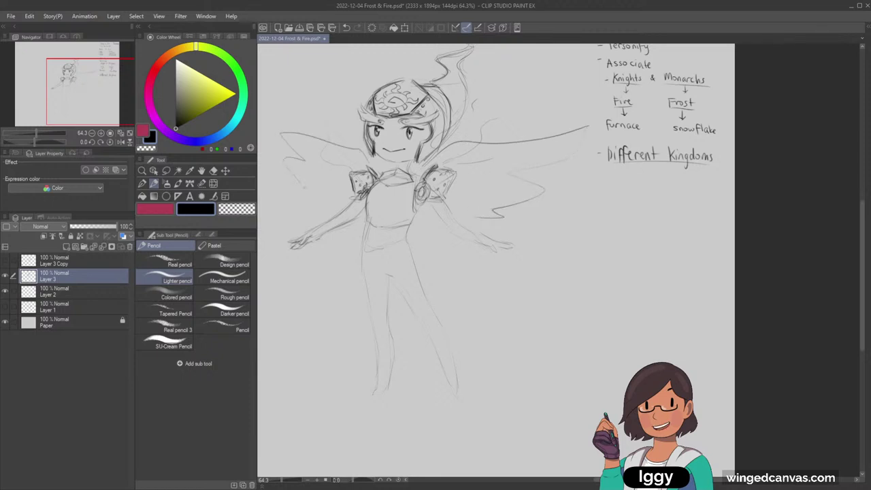
pyautogui.moveTo(299, 189); pyautogui.dragTo(336, 201)
pyautogui.hotkey('ctrl', 'z')
pyautogui.hotkey('ctrl', 'z')
pyautogui.hotkey('ctrl', 'z')
pyautogui.hotkey('ctrl', 'z')
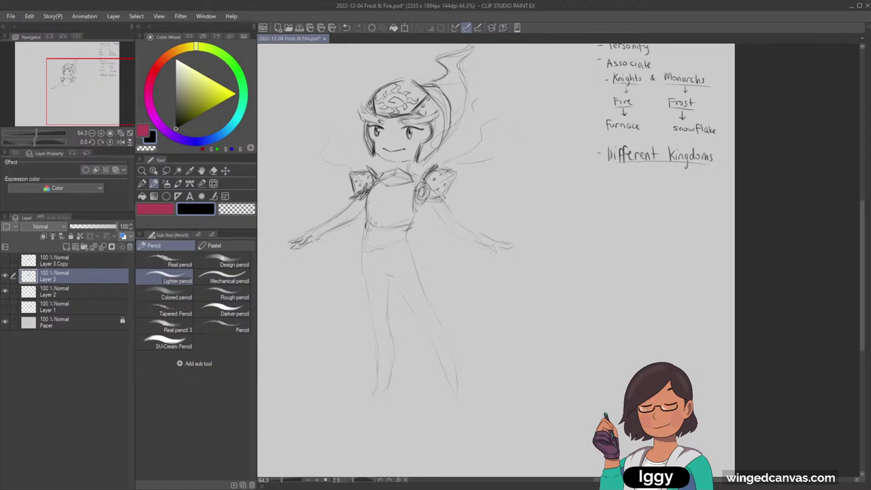
# Sketch a long tabard panel with a pointed end hanging from the waist between the legs
pyautogui.moveTo(371, 246); pyautogui.dragTo(364, 320)
pyautogui.hotkey('ctrl', 'z')
pyautogui.moveTo(372, 242)
pyautogui.mouseDown()
pyautogui.moveTo(379, 325)
pyautogui.moveTo(402, 346)
pyautogui.mouseUp()
pyautogui.moveTo(401, 239); pyautogui.dragTo(413, 326)
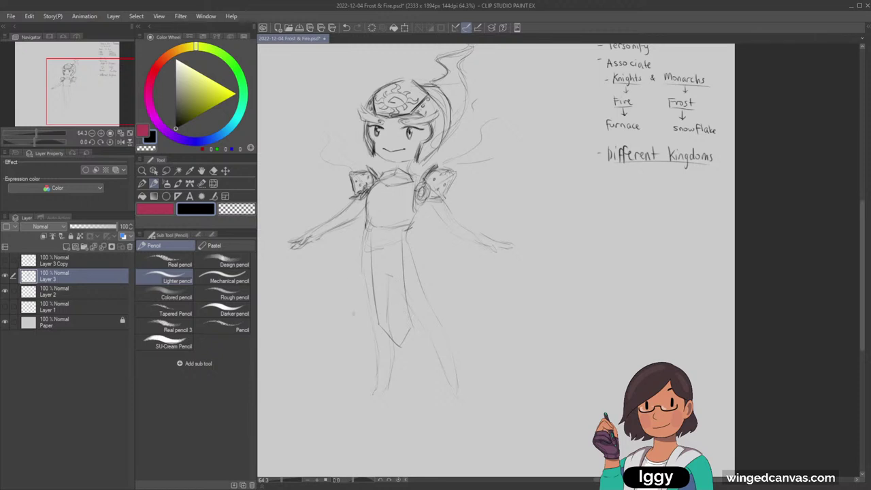
# Sketch angled armor plates flaring out over both hips beside the tabard
pyautogui.moveTo(370, 229); pyautogui.dragTo(374, 245)
pyautogui.hotkey('ctrl', 'z')
pyautogui.moveTo(418, 226)
pyautogui.mouseDown()
pyautogui.moveTo(355, 259)
pyautogui.moveTo(373, 280)
pyautogui.mouseUp()
pyautogui.moveTo(376, 243); pyautogui.dragTo(375, 284)
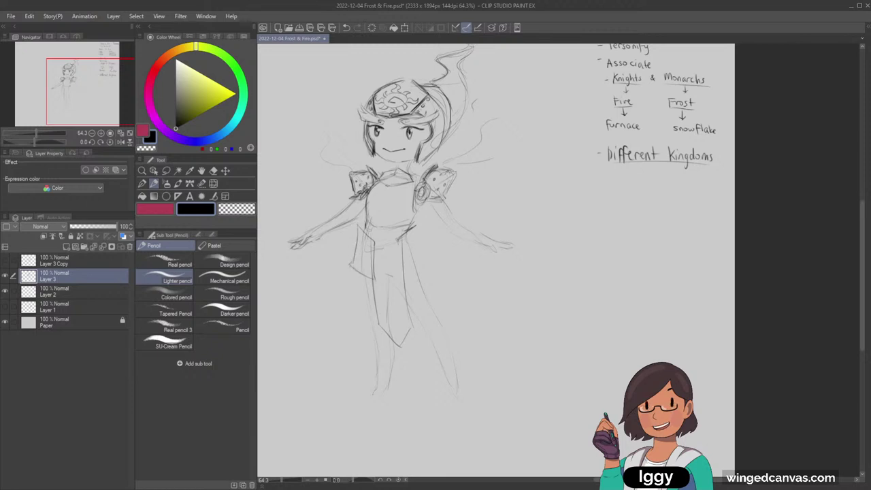
pyautogui.moveTo(397, 238); pyautogui.dragTo(399, 279)
pyautogui.moveTo(401, 246); pyautogui.dragTo(403, 283)
pyautogui.moveTo(420, 226); pyautogui.dragTo(430, 257)
# Add inner trim lines to both hip plates and reinforce their outer edges
pyautogui.moveTo(351, 264); pyautogui.dragTo(372, 277)
pyautogui.moveTo(360, 232); pyautogui.dragTo(375, 246)
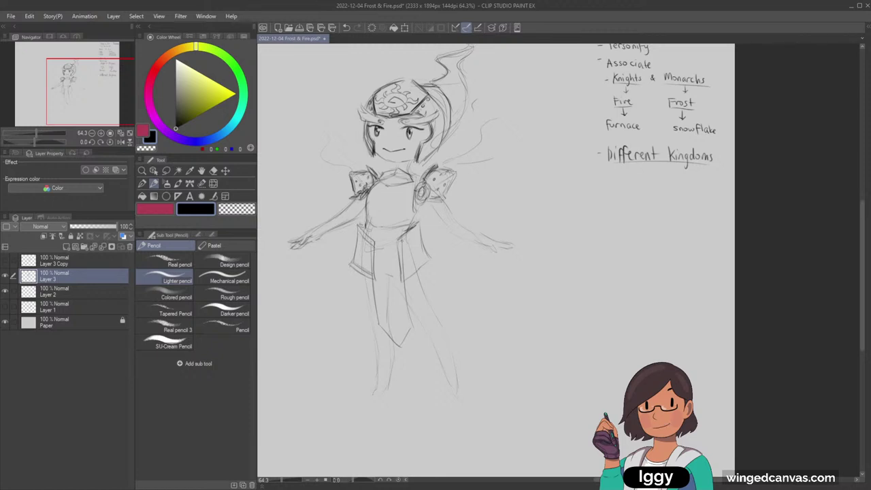
pyautogui.moveTo(414, 231)
pyautogui.mouseDown()
pyautogui.moveTo(399, 241)
pyautogui.moveTo(407, 275)
pyautogui.mouseUp()
pyautogui.moveTo(356, 225); pyautogui.dragTo(354, 259)
pyautogui.moveTo(418, 218); pyautogui.dragTo(429, 253)
pyautogui.hotkey('ctrl', 'z')
# Sketch loose, puffed sleeve outlines along both arms
pyautogui.moveTo(348, 198); pyautogui.dragTo(323, 222)
pyautogui.hotkey('ctrl', 'z')
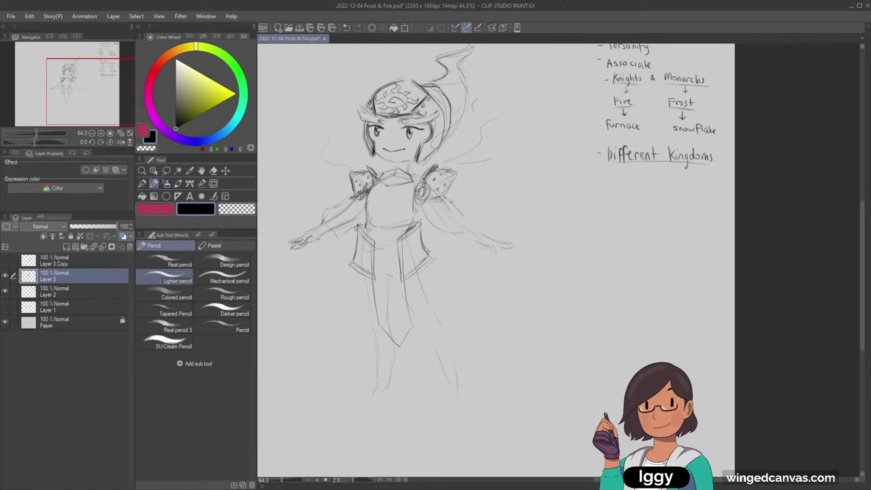
pyautogui.hotkey('ctrl', 'z')
pyautogui.moveTo(445, 203); pyautogui.dragTo(469, 224)
# Try several wide cape outlines sweeping out on both sides of the legs
pyautogui.moveTo(340, 238); pyautogui.dragTo(288, 339)
pyautogui.hotkey('ctrl', 'z')
pyautogui.moveTo(323, 264); pyautogui.dragTo(283, 349)
pyautogui.moveTo(314, 291); pyautogui.dragTo(308, 361)
pyautogui.moveTo(464, 262); pyautogui.dragTo(550, 329)
pyautogui.hotkey('ctrl', 'z')
pyautogui.hotkey('ctrl', 'z')
pyautogui.hotkey('ctrl', 'z')
# Sketch the two sides of a wide cape curving outward behind the legs
pyautogui.moveTo(324, 277); pyautogui.dragTo(288, 324)
pyautogui.hotkey('ctrl', 'z')
pyautogui.moveTo(333, 286); pyautogui.dragTo(288, 336)
pyautogui.moveTo(460, 254); pyautogui.dragTo(523, 319)
# Duplicate the Layer 3 knight sketch and place the two versions side by side on the canvas
pyautogui.click(142, 171)
pyautogui.moveTo(449, 203); pyautogui.dragTo(381, 203)
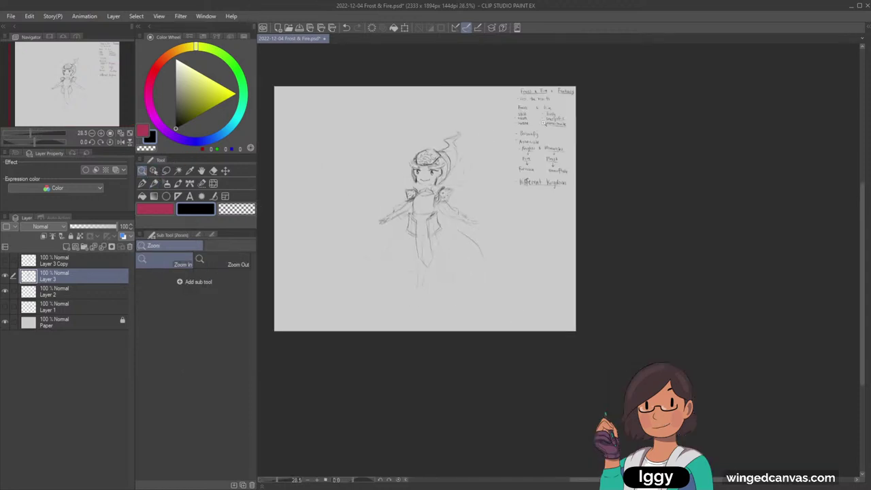
pyautogui.moveTo(436, 139); pyautogui.dragTo(468, 138)
pyautogui.click(225, 170)
pyautogui.moveTo(110, 117); pyautogui.dragTo(98, 116)
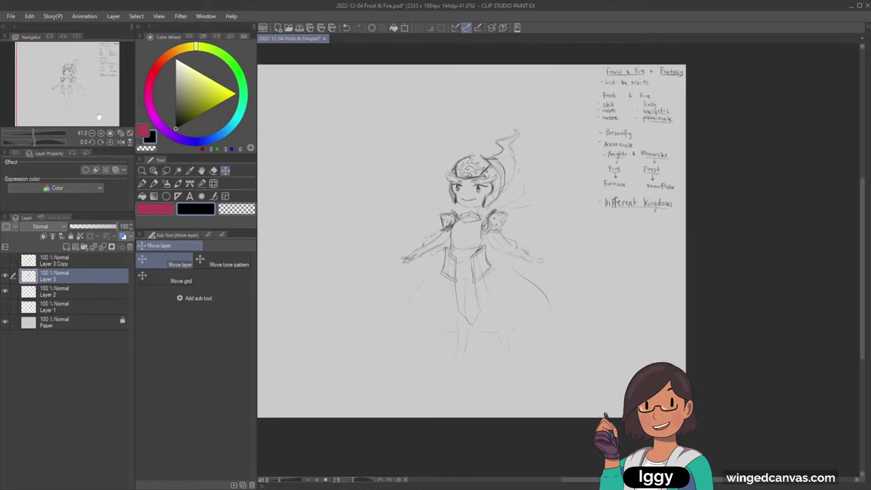
pyautogui.moveTo(490, 305); pyautogui.dragTo(512, 325)
pyautogui.hotkey('ctrl', 'c')
pyautogui.hotkey('ctrl', 'v')
pyautogui.press('/')
pyautogui.scroll(2, 613, 336)
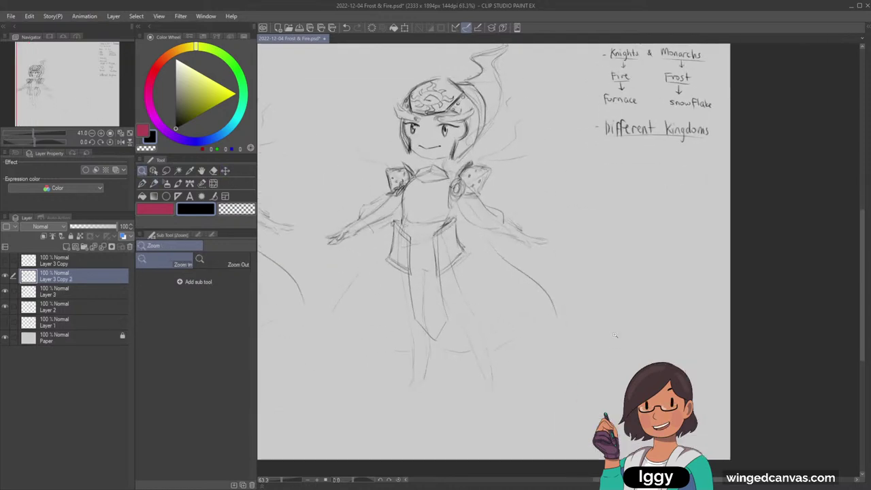
# On the duplicate knight, erase the wide cape and sketch an alternative with elbow curves and straight-hanging sides
pyautogui.click(213, 171)
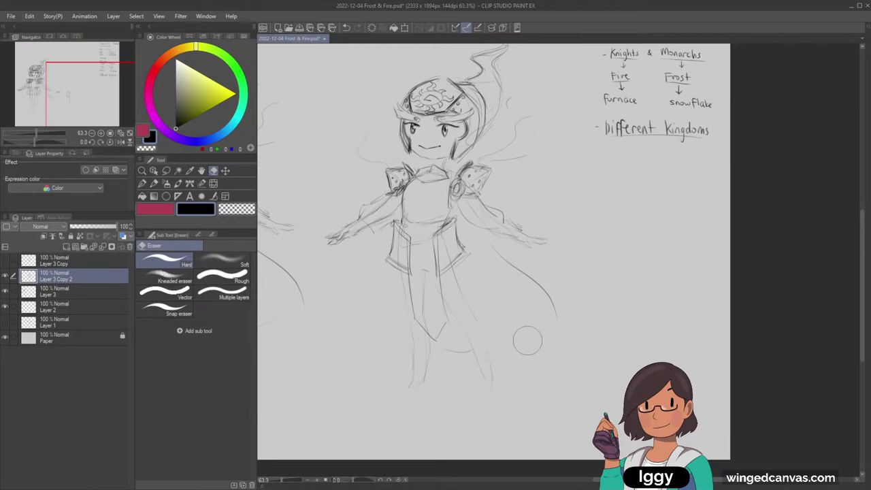
pyautogui.moveTo(554, 311); pyautogui.dragTo(500, 257)
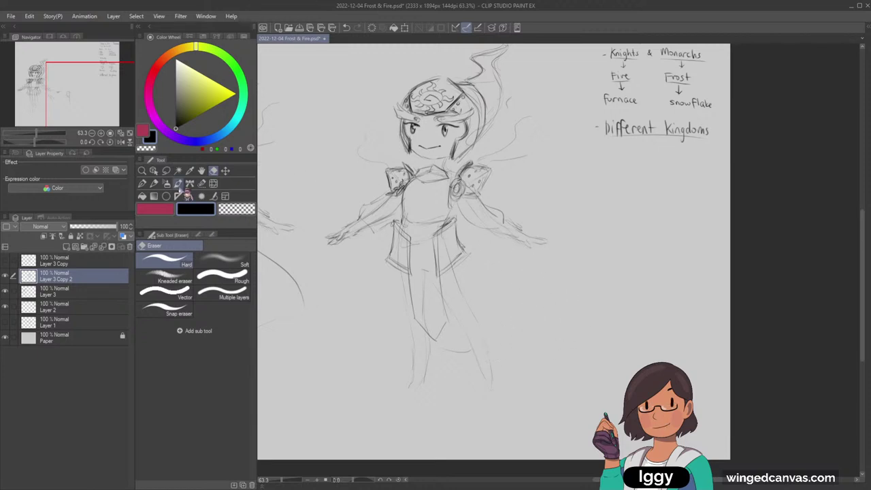
pyautogui.click(153, 184)
pyautogui.moveTo(405, 205); pyautogui.dragTo(383, 212)
pyautogui.hotkey('ctrl', 'z')
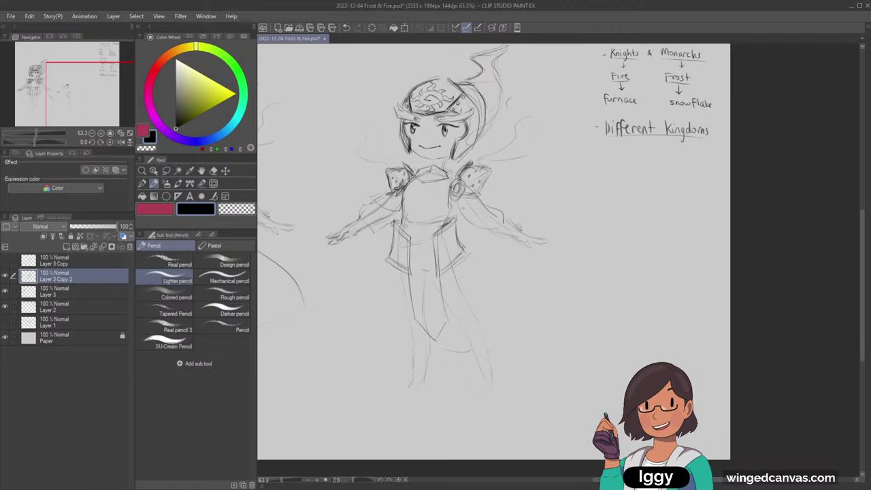
pyautogui.moveTo(458, 203)
pyautogui.mouseDown()
pyautogui.moveTo(463, 222)
pyautogui.moveTo(498, 200)
pyautogui.moveTo(466, 222)
pyautogui.mouseUp()
pyautogui.hotkey('ctrl', 'z')
pyautogui.moveTo(368, 197); pyautogui.dragTo(396, 212)
pyautogui.moveTo(370, 241); pyautogui.dragTo(379, 332)
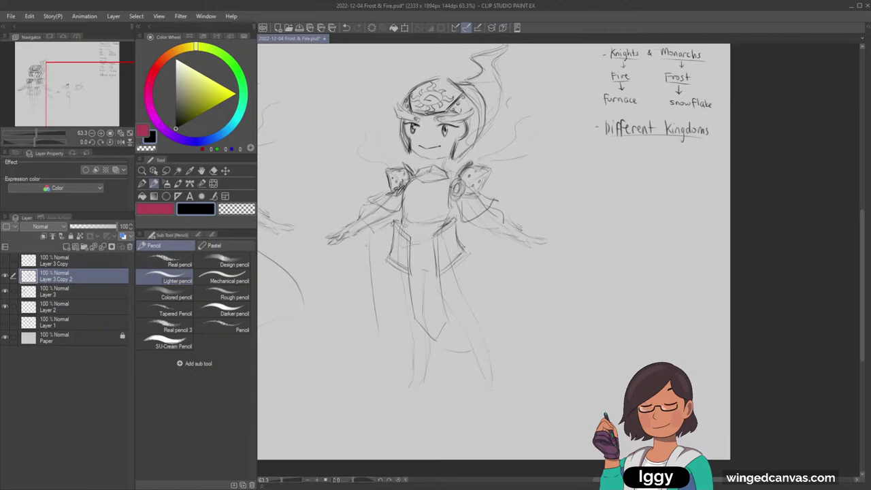
pyautogui.moveTo(506, 290); pyautogui.dragTo(507, 325)
# Compare the two knight versions on the full canvas and delete the Layer 3 Copy 2 layer
pyautogui.click(129, 133)
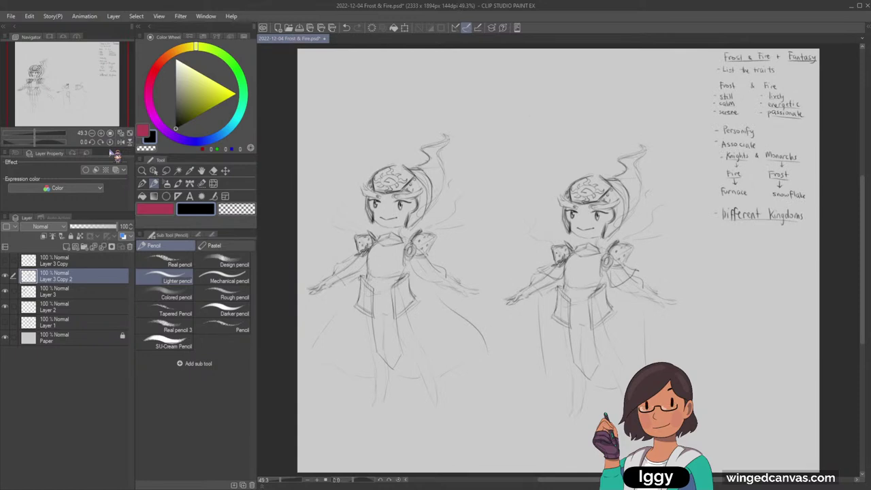
pyautogui.moveTo(99, 103); pyautogui.dragTo(119, 113)
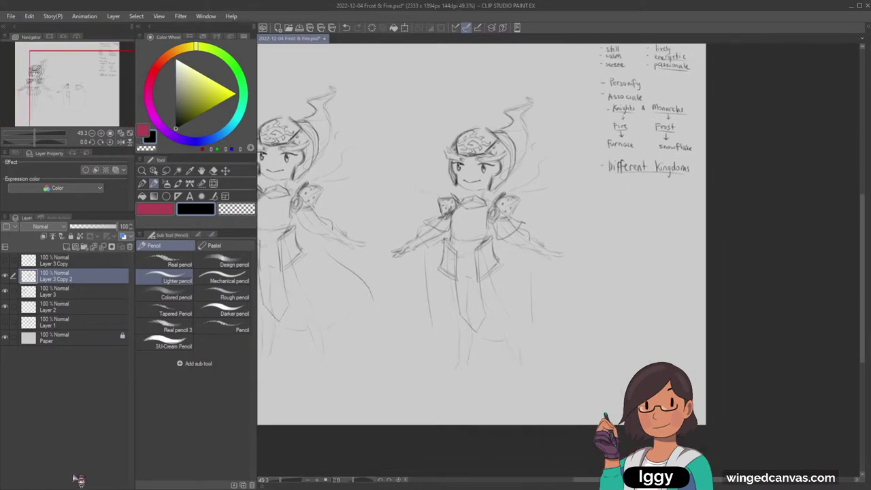
pyautogui.click(129, 132)
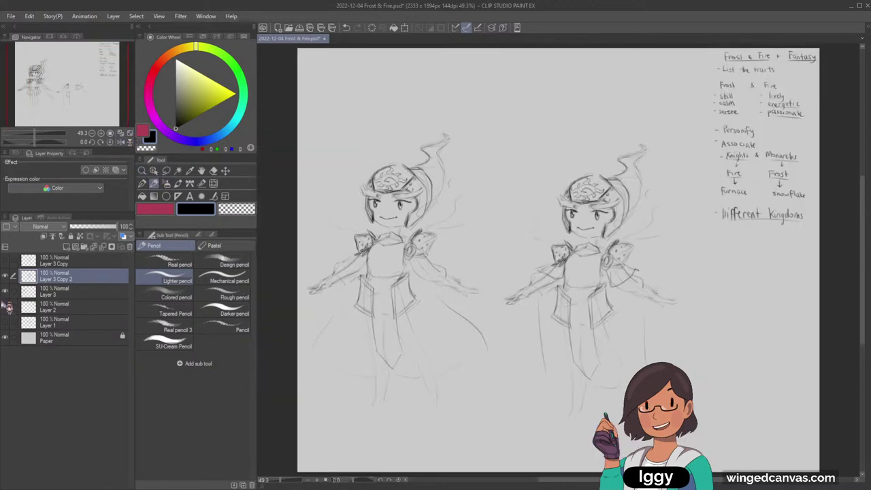
pyautogui.click(6, 276)
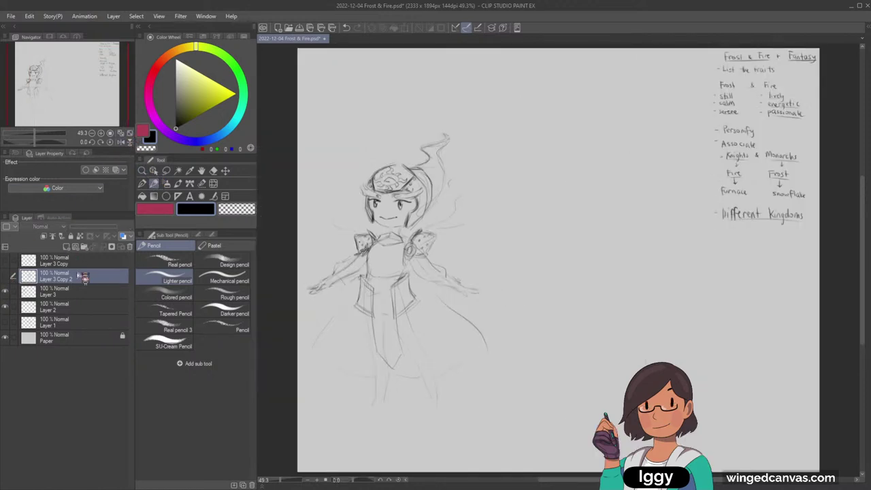
pyautogui.click(130, 247)
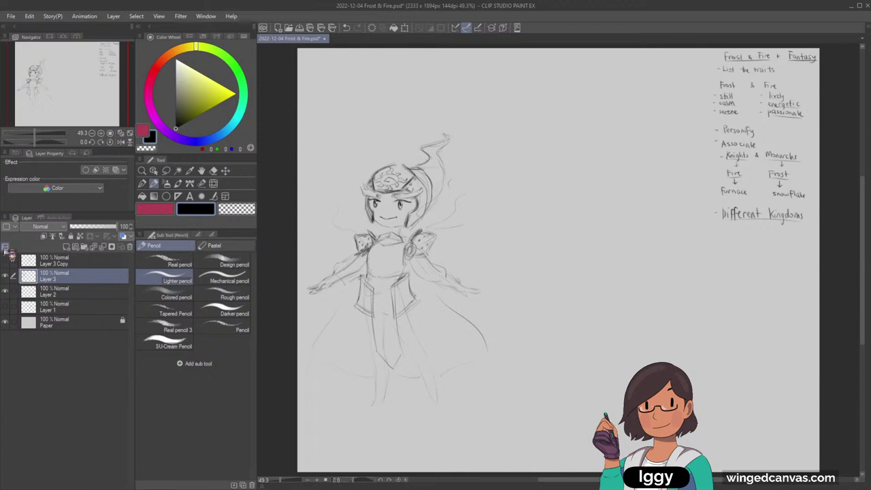
# Move the knight sketch on Layer 3 sideways toward the middle of the canvas
pyautogui.click(4, 276)
pyautogui.click(5, 276)
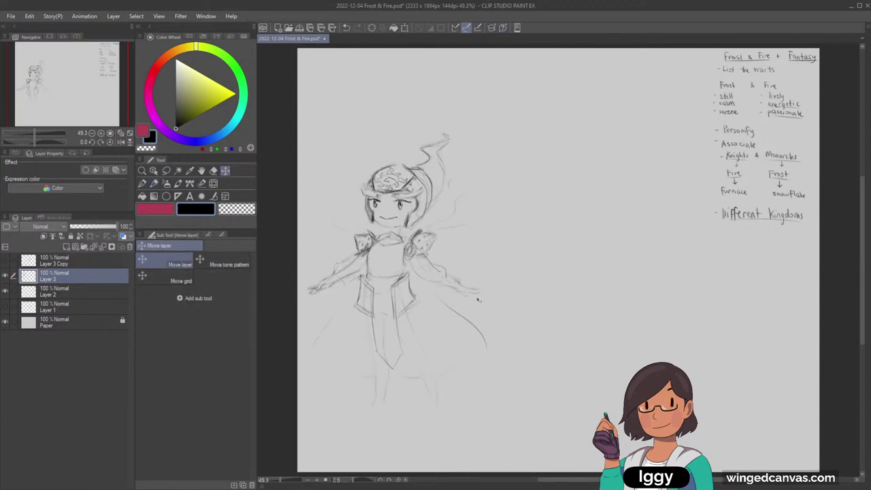
pyautogui.moveTo(480, 301); pyautogui.dragTo(582, 305)
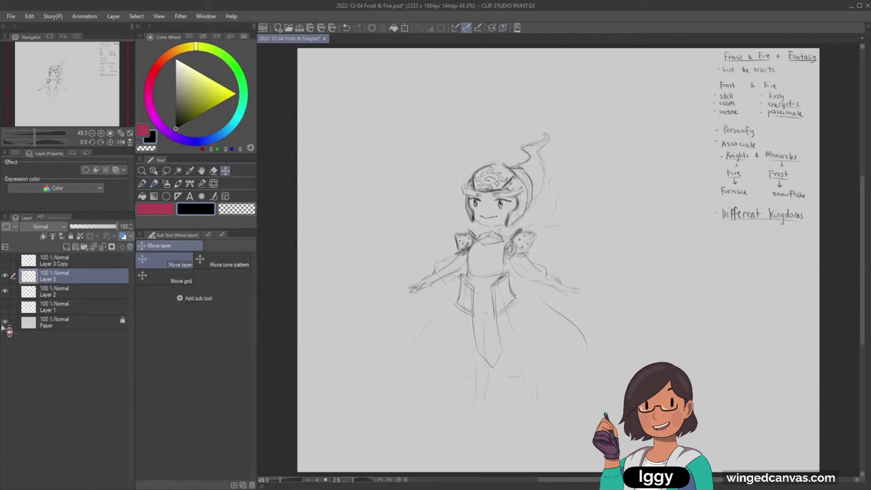
# Delete the hidden Layer 3 Copy layer and reselect the Lighter pencil for the knight sketch
pyautogui.click(101, 264)
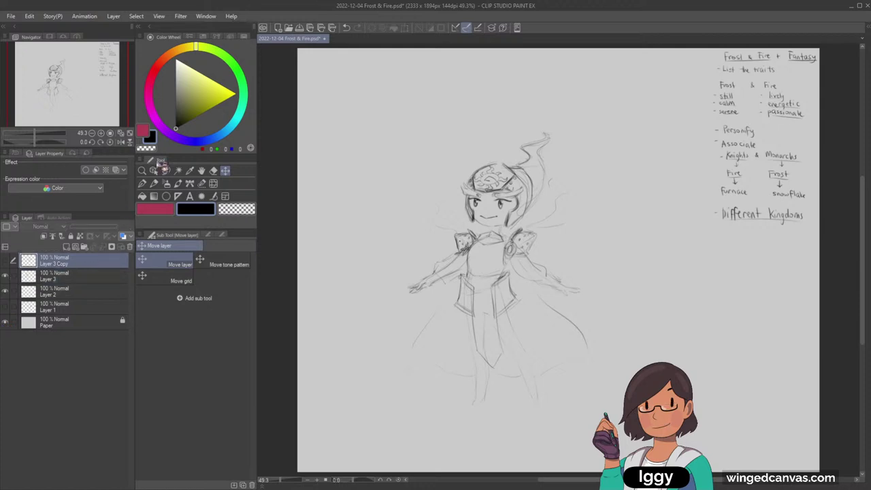
pyautogui.press('Delete')
pyautogui.moveTo(112, 95); pyautogui.dragTo(136, 104)
pyautogui.click(143, 171)
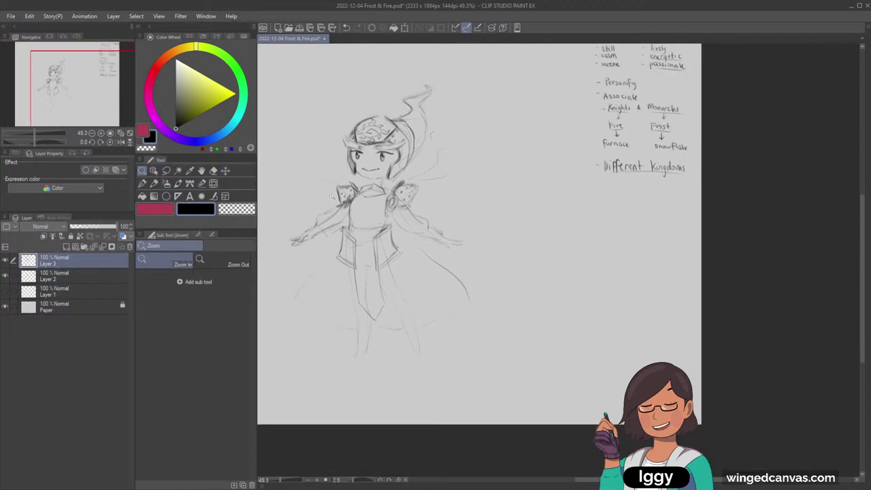
pyautogui.click(393, 231)
pyautogui.click(154, 183)
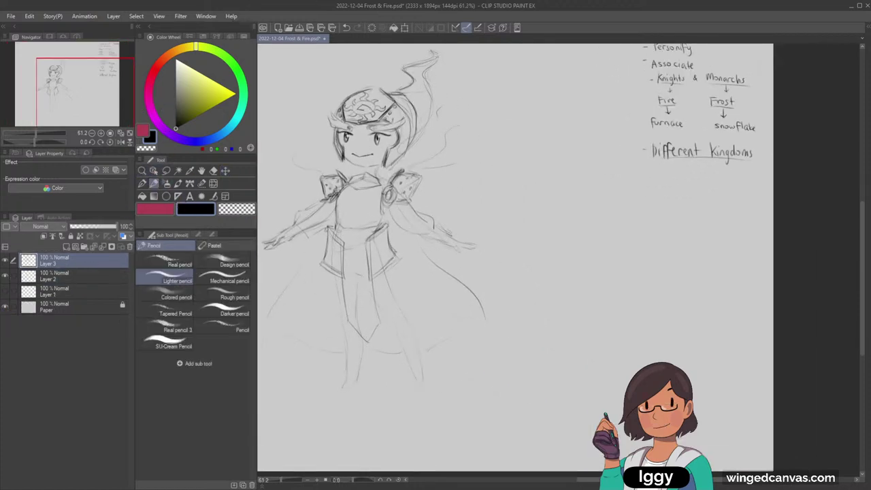
# Add a small curved puff mark beside the shoulder armor and try out slanted vent slits in the empty space beside the knight
pyautogui.moveTo(329, 244); pyautogui.dragTo(324, 264)
pyautogui.moveTo(430, 181); pyautogui.dragTo(430, 196)
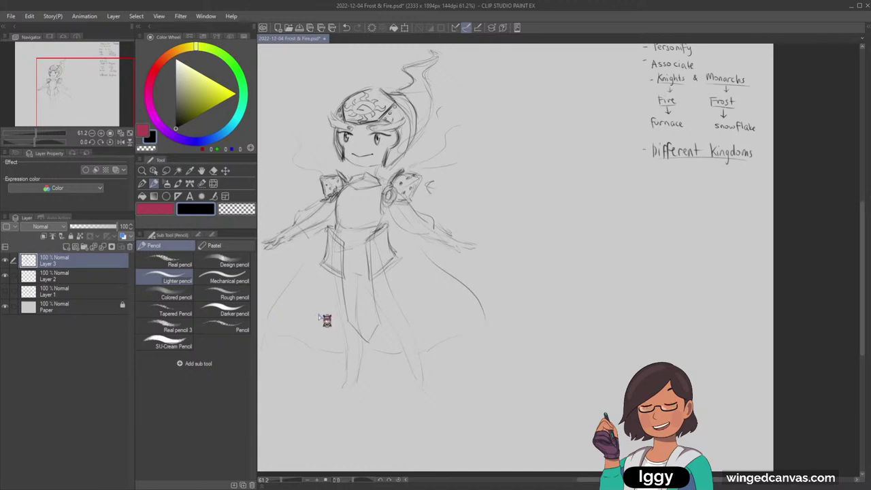
pyautogui.moveTo(487, 176)
pyautogui.mouseDown()
pyautogui.moveTo(505, 193)
pyautogui.moveTo(537, 212)
pyautogui.mouseUp()
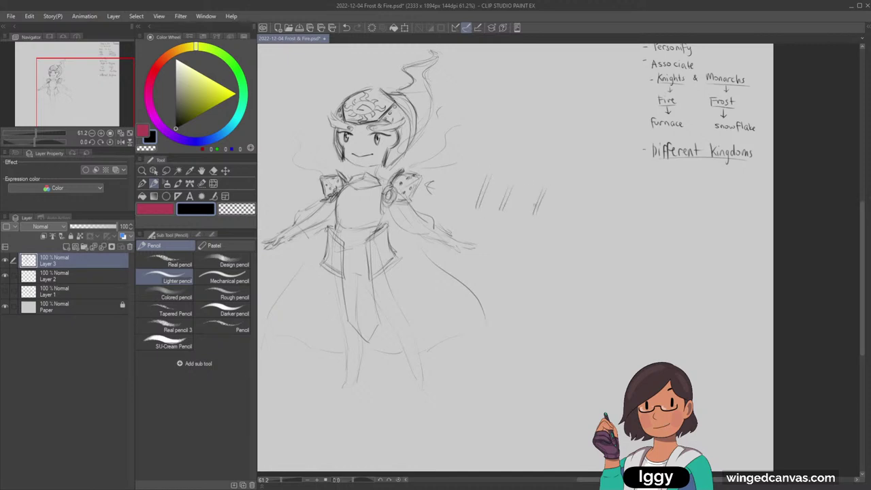
pyautogui.moveTo(485, 179)
pyautogui.mouseDown()
pyautogui.moveTo(537, 195)
pyautogui.moveTo(507, 196)
pyautogui.mouseUp()
pyautogui.moveTo(525, 189)
pyautogui.mouseDown()
pyautogui.moveTo(514, 211)
pyautogui.moveTo(529, 176)
pyautogui.moveTo(521, 192)
pyautogui.moveTo(526, 184)
pyautogui.mouseUp()
pyautogui.moveTo(522, 193); pyautogui.dragTo(517, 201)
pyautogui.hotkey('ctrl', 'z')
pyautogui.hotkey('ctrl', 'z')
pyautogui.hotkey('ctrl', 'z')
pyautogui.hotkey('ctrl', 'z')
pyautogui.hotkey('ctrl', 'z')
pyautogui.hotkey('ctrl', 'z')
pyautogui.hotkey('ctrl', 'z')
pyautogui.hotkey('ctrl', 'z')
pyautogui.hotkey('ctrl', 'z')
pyautogui.hotkey('ctrl', 'z')
pyautogui.hotkey('ctrl', 'z')
# Sketch slanted furnace-vent slits on both hip plates and outline pointed armored boots on the knight's feet
pyautogui.moveTo(375, 244)
pyautogui.mouseDown()
pyautogui.moveTo(385, 239)
pyautogui.moveTo(389, 257)
pyautogui.mouseUp()
pyautogui.moveTo(331, 240); pyautogui.dragTo(337, 265)
pyautogui.moveTo(342, 332)
pyautogui.mouseDown()
pyautogui.moveTo(335, 354)
pyautogui.moveTo(358, 373)
pyautogui.moveTo(348, 359)
pyautogui.moveTo(343, 382)
pyautogui.mouseUp()
pyautogui.hotkey('ctrl', 'z')
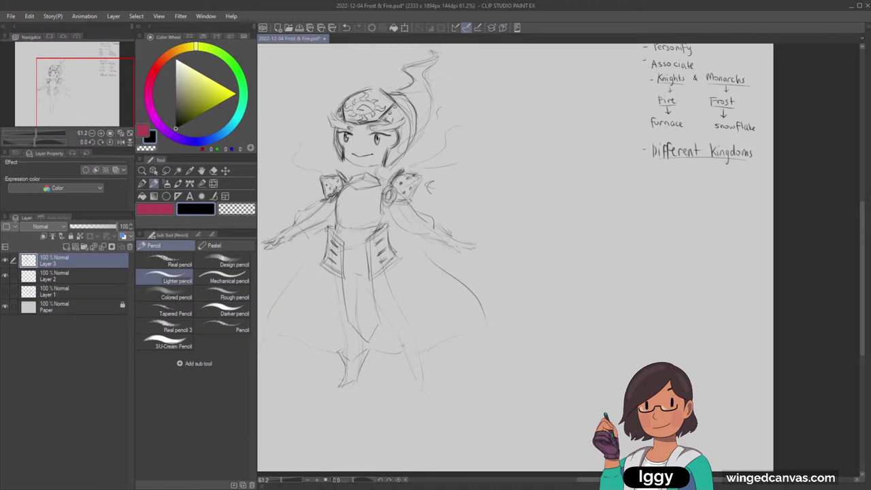
pyautogui.moveTo(401, 350)
pyautogui.mouseDown()
pyautogui.moveTo(416, 351)
pyautogui.moveTo(412, 372)
pyautogui.moveTo(430, 382)
pyautogui.mouseUp()
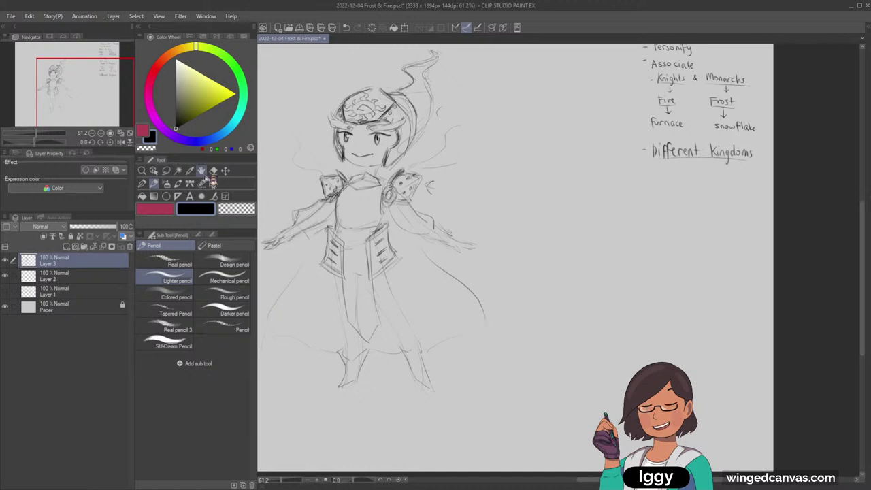
# Erase the old arm lines inside the puffed sleeves on both of the knight's arms
pyautogui.click(213, 170)
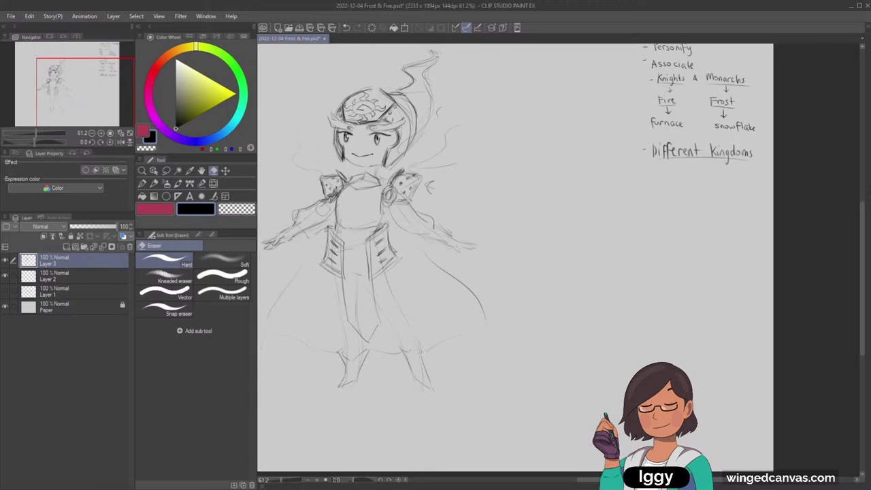
pyautogui.moveTo(303, 225)
pyautogui.mouseDown()
pyautogui.moveTo(322, 224)
pyautogui.moveTo(331, 210)
pyautogui.mouseUp()
pyautogui.moveTo(408, 219); pyautogui.dragTo(399, 207)
pyautogui.click(154, 183)
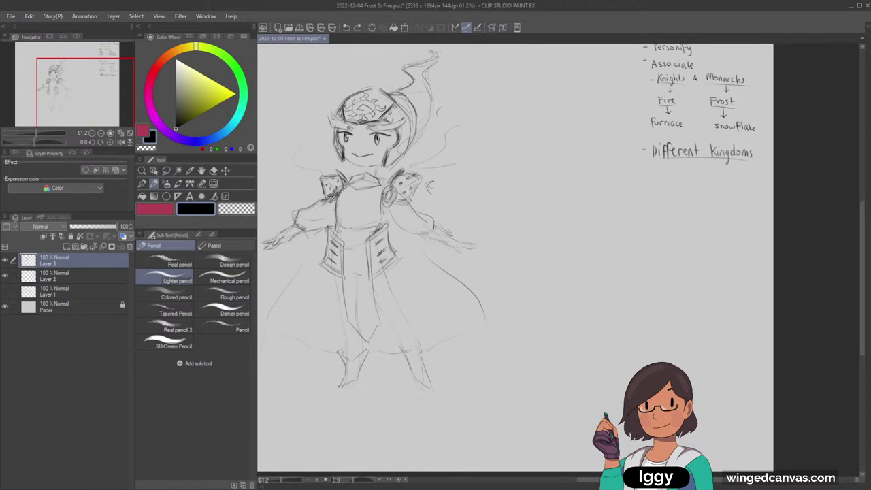
# Sketch curved side panels with vent slits on the knight's breastplate and reinforce the leg lines
pyautogui.moveTo(343, 204); pyautogui.dragTo(344, 224)
pyautogui.click(129, 133)
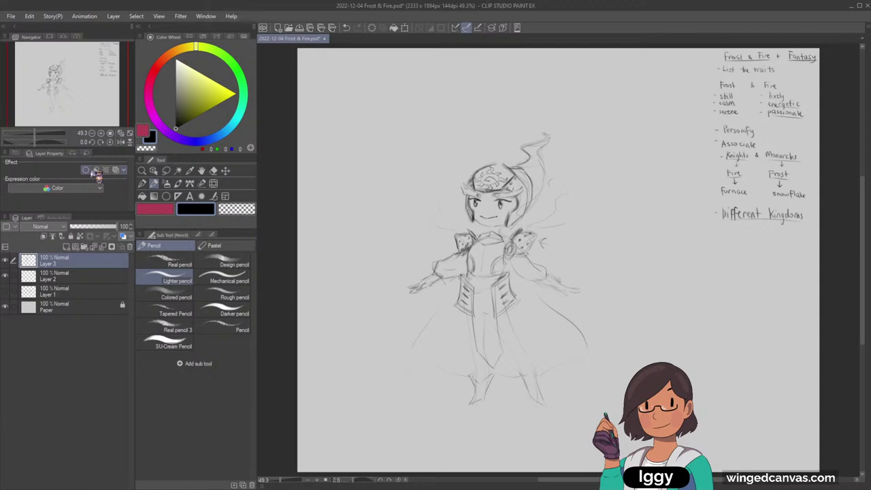
pyautogui.moveTo(118, 97); pyautogui.dragTo(149, 104)
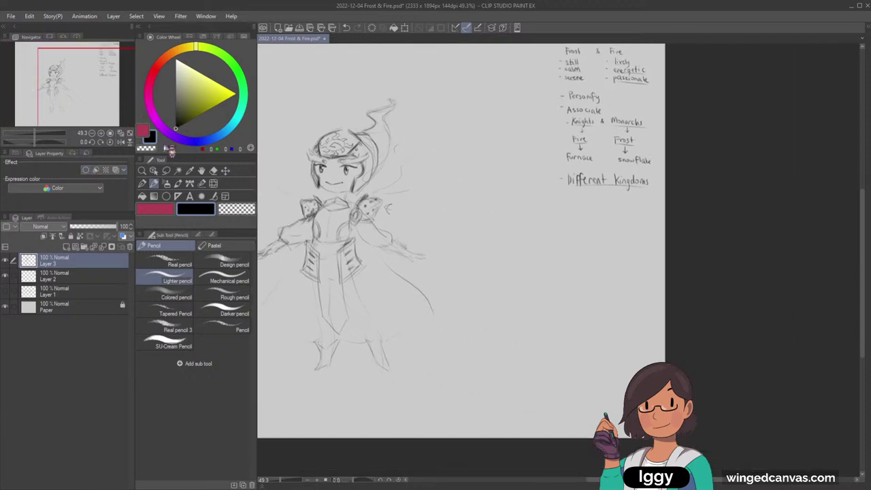
pyautogui.click(142, 172)
pyautogui.moveTo(339, 292); pyautogui.dragTo(374, 293)
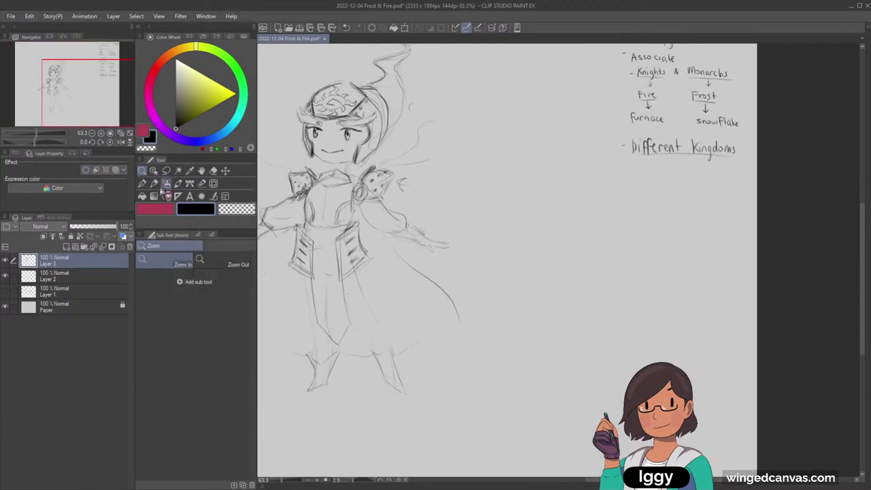
pyautogui.click(154, 185)
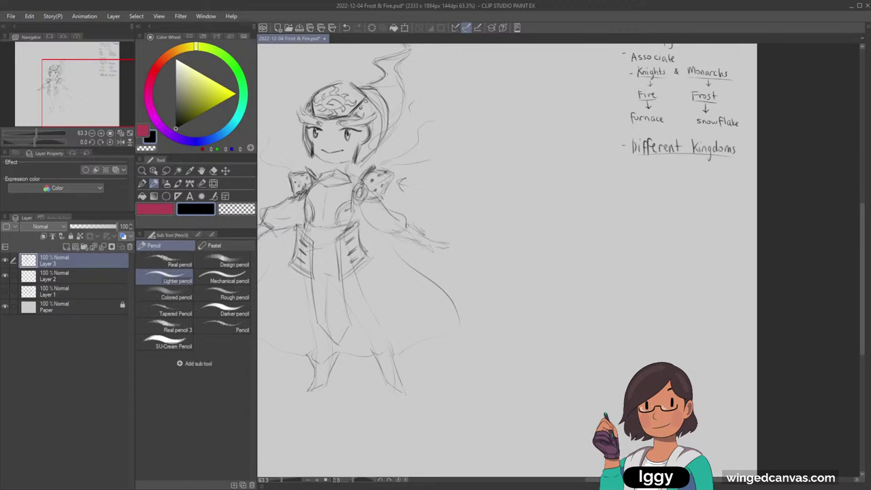
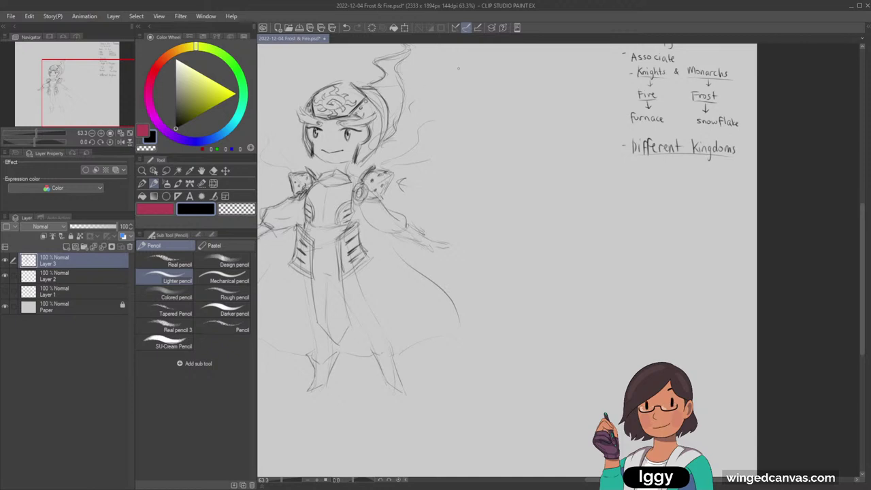
# Sketch inward-curling edges on both sides of the cape and define the tabard's pointed hem and the trouser legs
pyautogui.press('e')
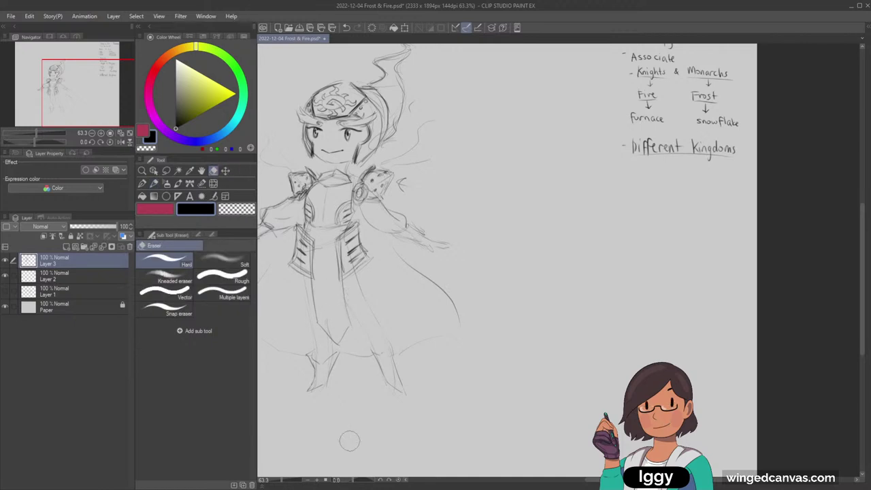
pyautogui.click(144, 171)
pyautogui.moveTo(436, 186); pyautogui.dragTo(413, 179)
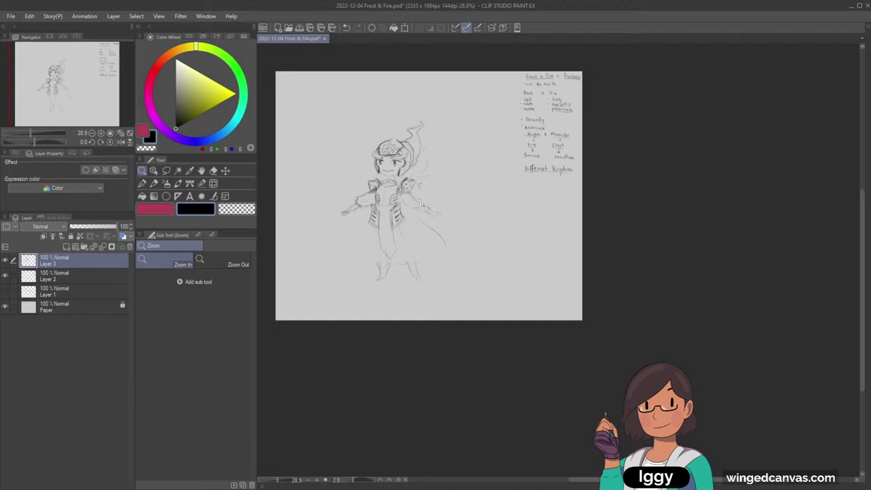
pyautogui.moveTo(415, 217); pyautogui.dragTo(430, 216)
pyautogui.moveTo(394, 258); pyautogui.dragTo(399, 259)
pyautogui.click(154, 183)
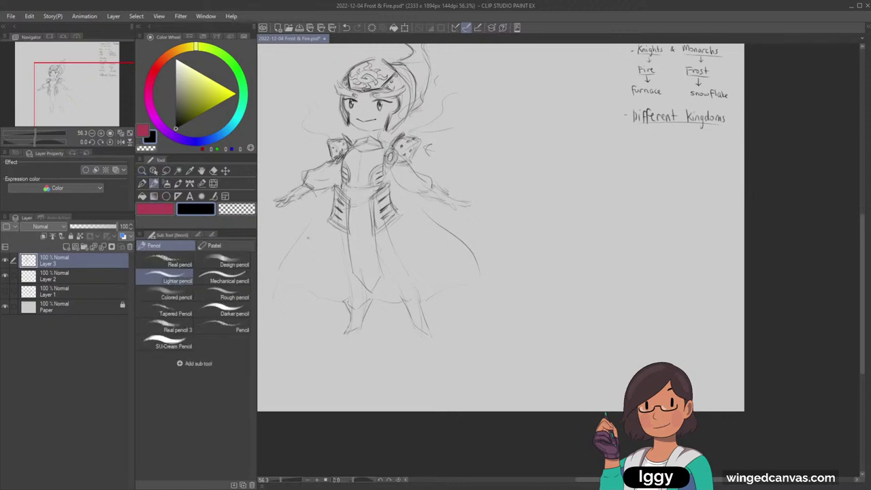
pyautogui.moveTo(305, 237)
pyautogui.mouseDown()
pyautogui.moveTo(306, 265)
pyautogui.moveTo(294, 266)
pyautogui.moveTo(304, 282)
pyautogui.moveTo(282, 275)
pyautogui.moveTo(293, 299)
pyautogui.mouseUp()
pyautogui.moveTo(453, 254)
pyautogui.mouseDown()
pyautogui.moveTo(467, 280)
pyautogui.moveTo(458, 299)
pyautogui.moveTo(472, 274)
pyautogui.moveTo(455, 306)
pyautogui.mouseUp()
pyautogui.moveTo(346, 249); pyautogui.dragTo(348, 293)
pyautogui.moveTo(389, 271); pyautogui.dragTo(398, 296)
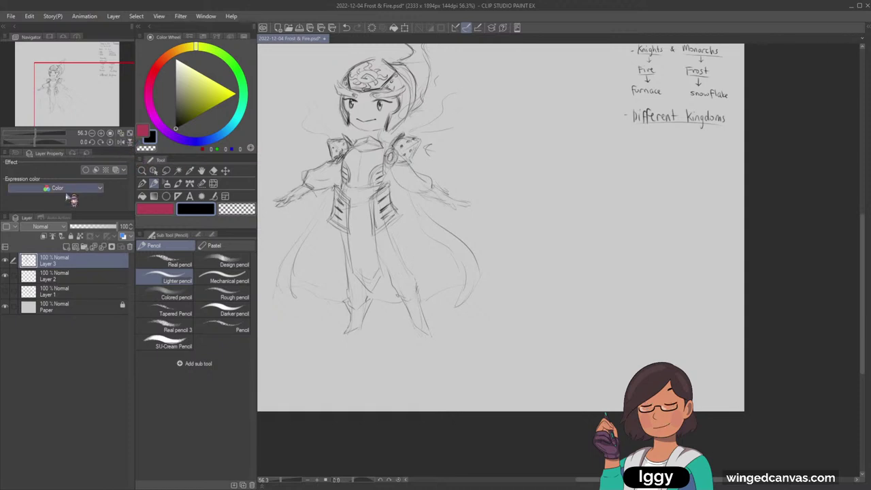
# Erase the loose smoke wisps and puff marks around the knight's head and shoulders
pyautogui.click(129, 133)
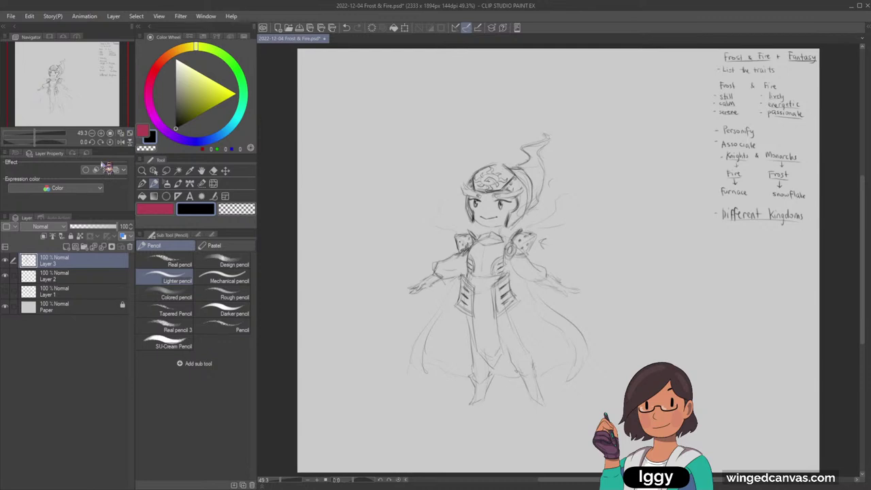
pyautogui.moveTo(66, 83); pyautogui.dragTo(82, 90)
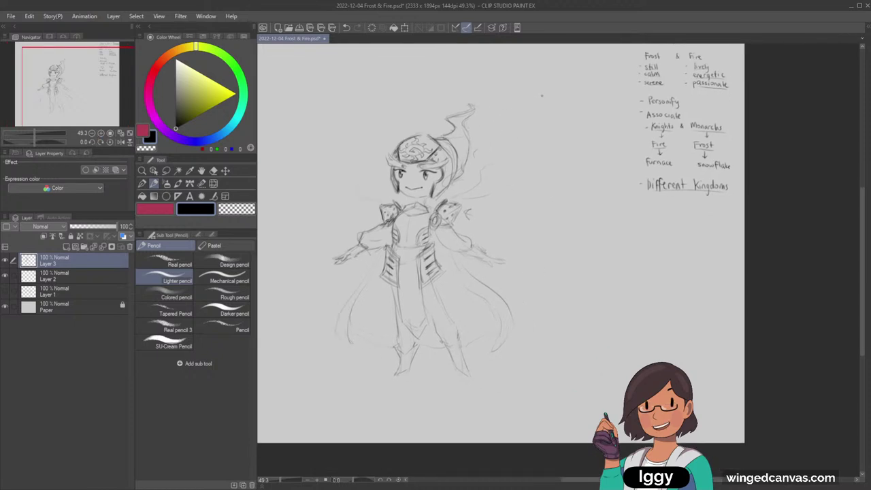
pyautogui.click(213, 171)
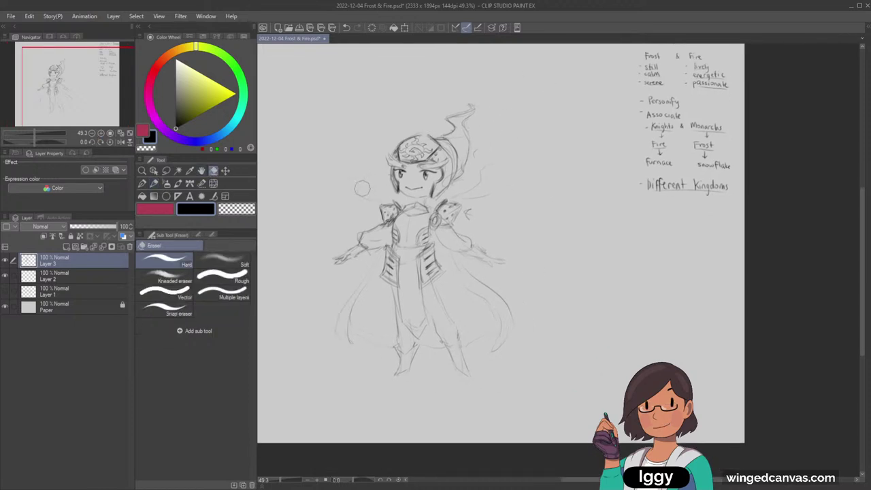
pyautogui.moveTo(473, 183)
pyautogui.mouseDown()
pyautogui.moveTo(460, 196)
pyautogui.moveTo(501, 155)
pyautogui.moveTo(468, 215)
pyautogui.moveTo(484, 198)
pyautogui.mouseUp()
# Try pencil shading on the lower corners of the cape, and undo the shading strokes
pyautogui.click(154, 184)
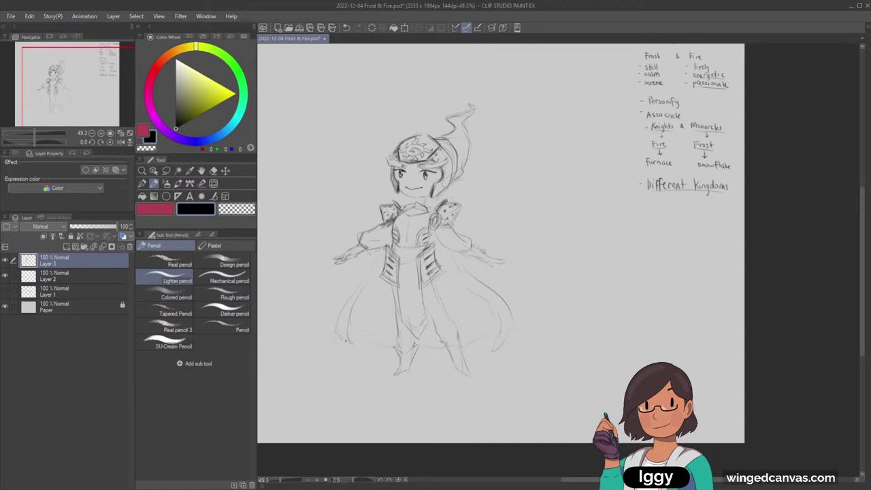
pyautogui.moveTo(339, 332)
pyautogui.mouseDown()
pyautogui.moveTo(342, 321)
pyautogui.moveTo(346, 334)
pyautogui.moveTo(337, 331)
pyautogui.mouseUp()
pyautogui.moveTo(479, 315)
pyautogui.mouseDown()
pyautogui.moveTo(492, 318)
pyautogui.moveTo(474, 340)
pyautogui.moveTo(488, 331)
pyautogui.mouseUp()
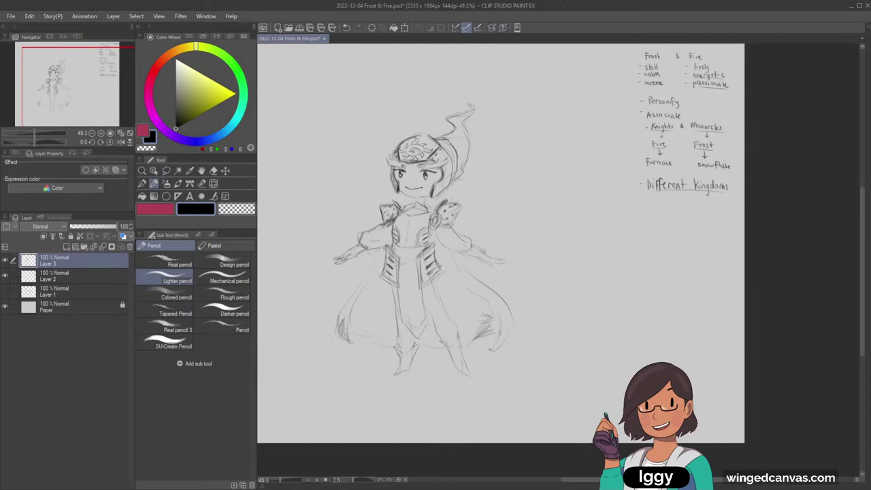
pyautogui.moveTo(512, 311); pyautogui.dragTo(509, 323)
pyautogui.moveTo(512, 319); pyautogui.dragTo(509, 327)
pyautogui.moveTo(367, 312)
pyautogui.mouseDown()
pyautogui.moveTo(375, 315)
pyautogui.moveTo(362, 334)
pyautogui.mouseUp()
pyautogui.hotkey('ctrl', 'z')
pyautogui.hotkey('ctrl', 'z')
pyautogui.hotkey('ctrl', 'z')
pyautogui.hotkey('ctrl', 'z')
pyautogui.hotkey('ctrl', 'z')
pyautogui.hotkey('ctrl', 'z')
pyautogui.hotkey('ctrl', 'z')
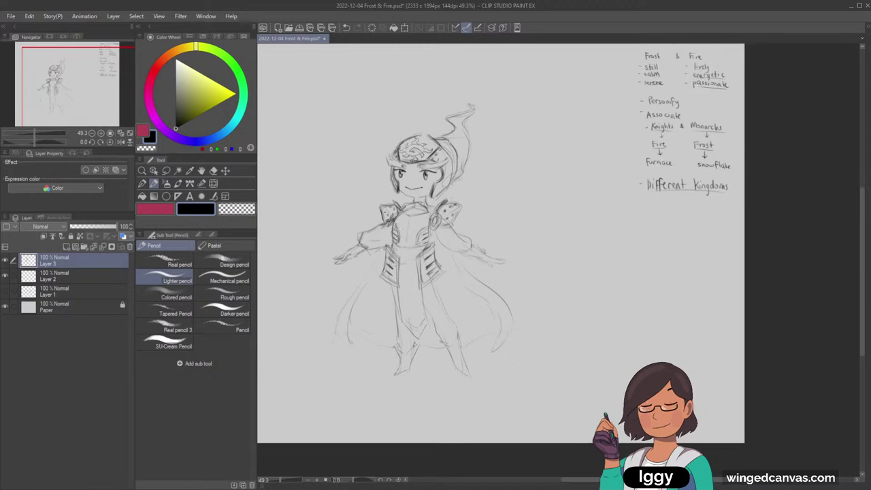
# Try small floating ember marks around the knight's shoulders and plume, and remove them again
pyautogui.click(129, 133)
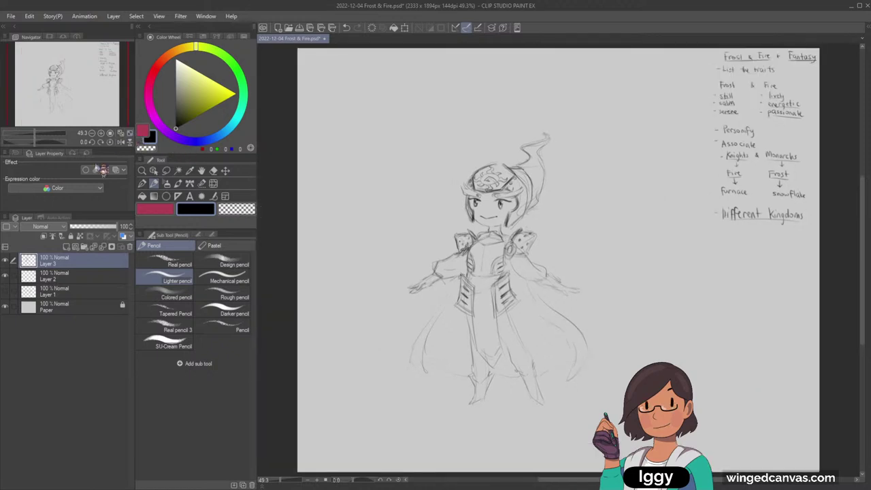
pyautogui.click(226, 170)
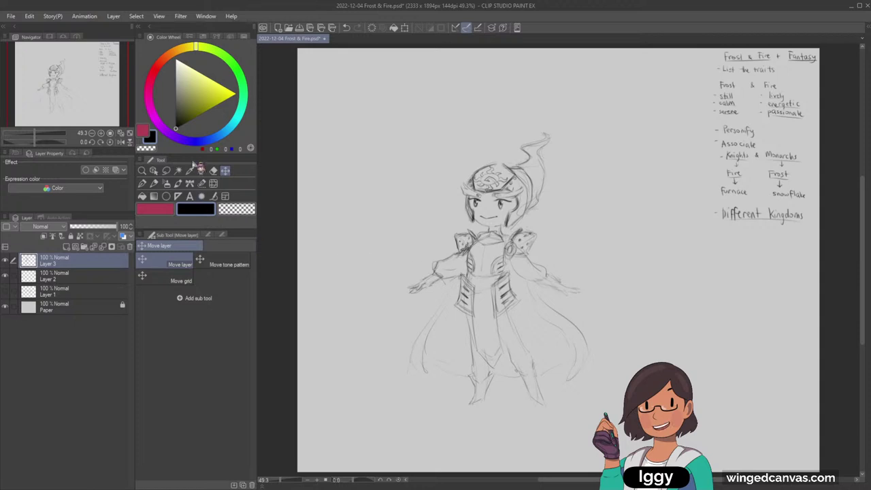
pyautogui.click(81, 88)
pyautogui.click(142, 171)
pyautogui.hotkey('ctrl', '+')
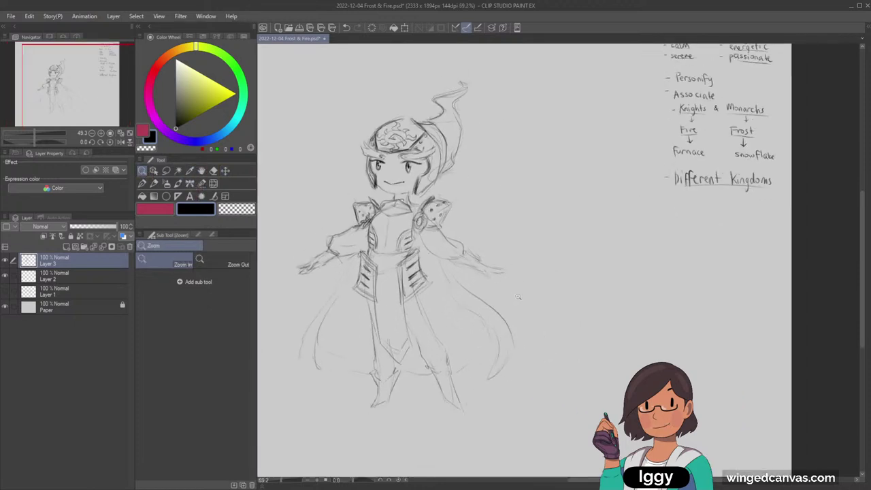
pyautogui.click(154, 183)
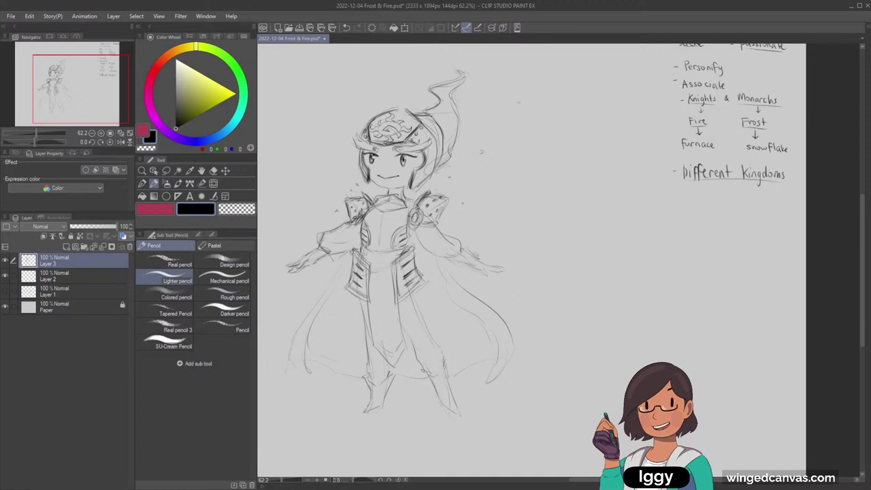
pyautogui.hotkey('ctrl', 'z')
pyautogui.moveTo(489, 211)
pyautogui.mouseDown()
pyautogui.moveTo(515, 212)
pyautogui.moveTo(482, 222)
pyautogui.moveTo(489, 188)
pyautogui.moveTo(507, 198)
pyautogui.moveTo(504, 211)
pyautogui.mouseUp()
pyautogui.hotkey('ctrl', 'z')
pyautogui.click(229, 170)
pyautogui.click(213, 170)
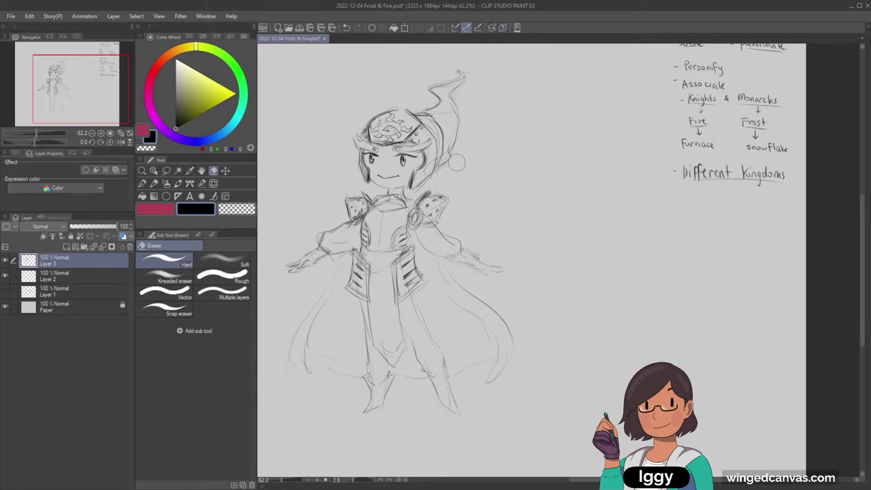
# Review the knight on the full canvas and briefly check the contents of hidden Layer 1
pyautogui.click(129, 136)
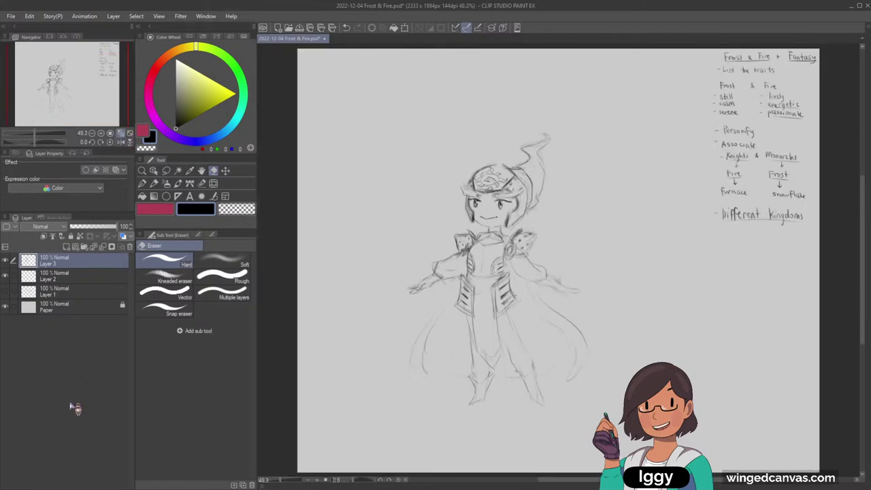
pyautogui.click(154, 183)
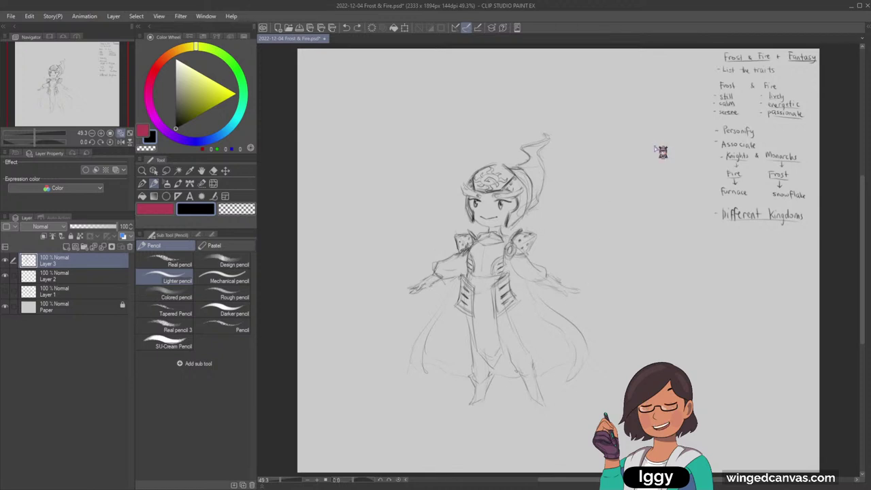
pyautogui.moveTo(100, 102); pyautogui.dragTo(126, 107)
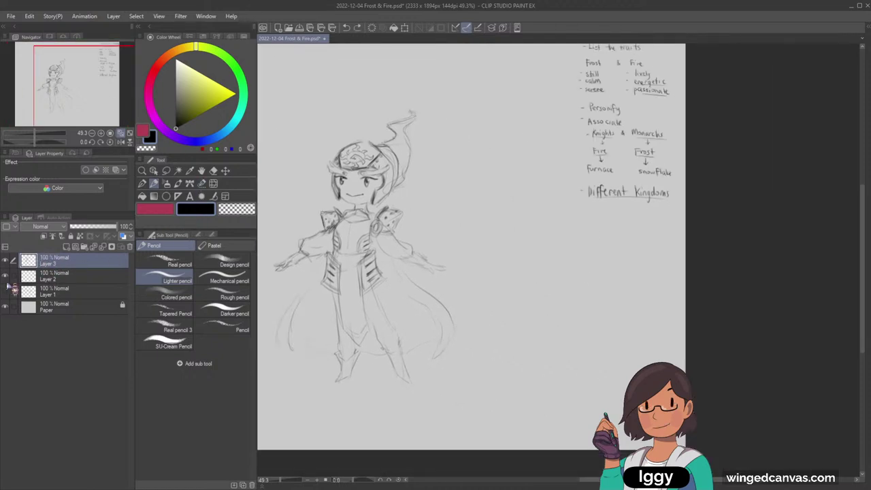
pyautogui.click(9, 288)
pyautogui.click(9, 288)
# Move the knight sketch on Layer 3 closer to the handwritten notes and scale it down slightly
pyautogui.click(226, 170)
pyautogui.moveTo(440, 292)
pyautogui.mouseDown()
pyautogui.moveTo(546, 317)
pyautogui.moveTo(536, 327)
pyautogui.moveTo(571, 330)
pyautogui.mouseUp()
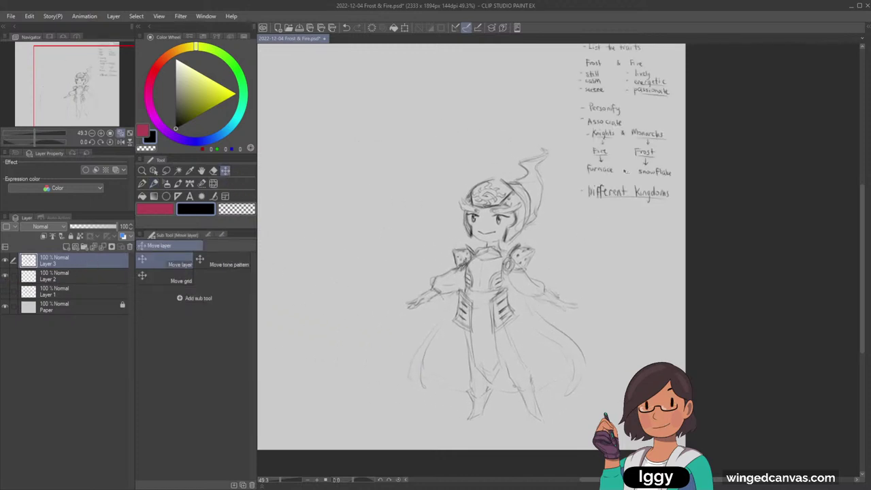
pyautogui.hotkey('ctrl', 't')
pyautogui.moveTo(588, 146); pyautogui.dragTo(563, 185)
pyautogui.moveTo(523, 260); pyautogui.dragTo(535, 202)
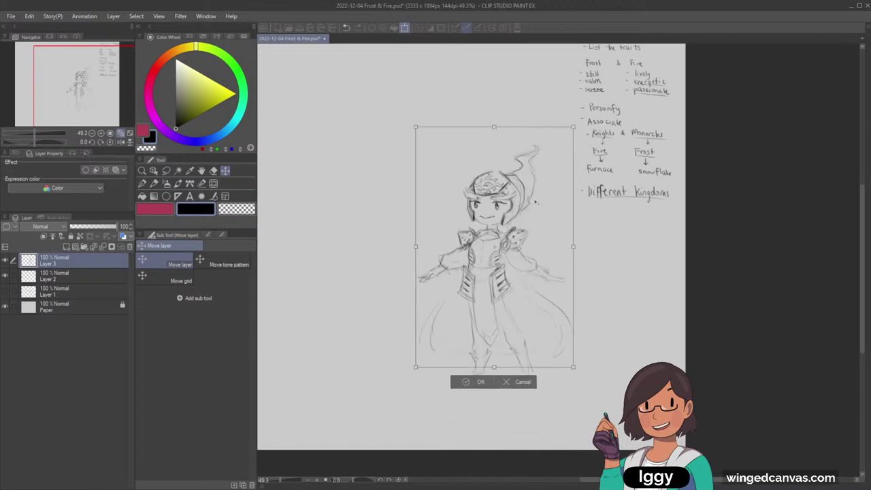
pyautogui.click(481, 380)
pyautogui.moveTo(83, 111); pyautogui.dragTo(70, 107)
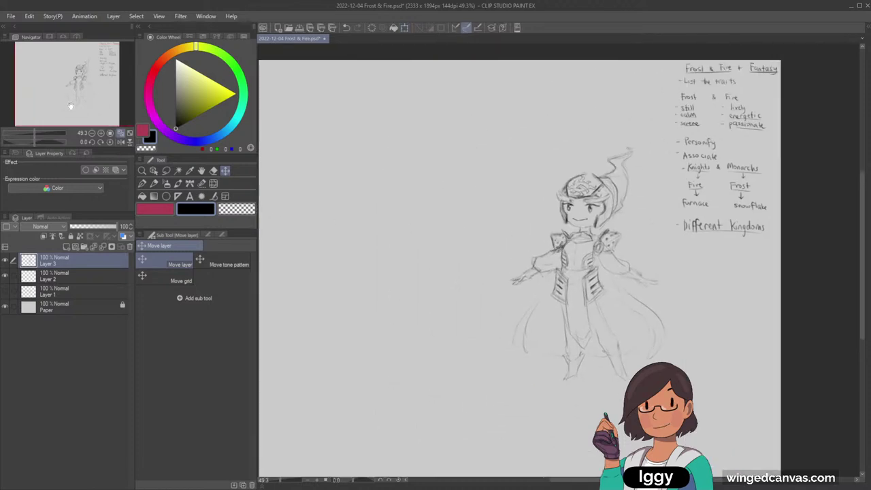
# Identify the notes on Layer 2, add a new empty layer directly above it, and save the file
pyautogui.click(55, 276)
pyautogui.click(6, 277)
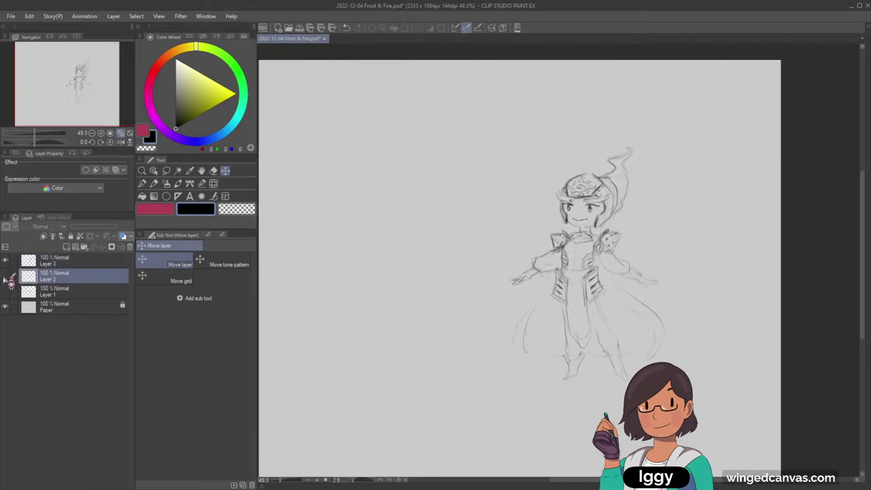
pyautogui.click(6, 276)
pyautogui.click(68, 246)
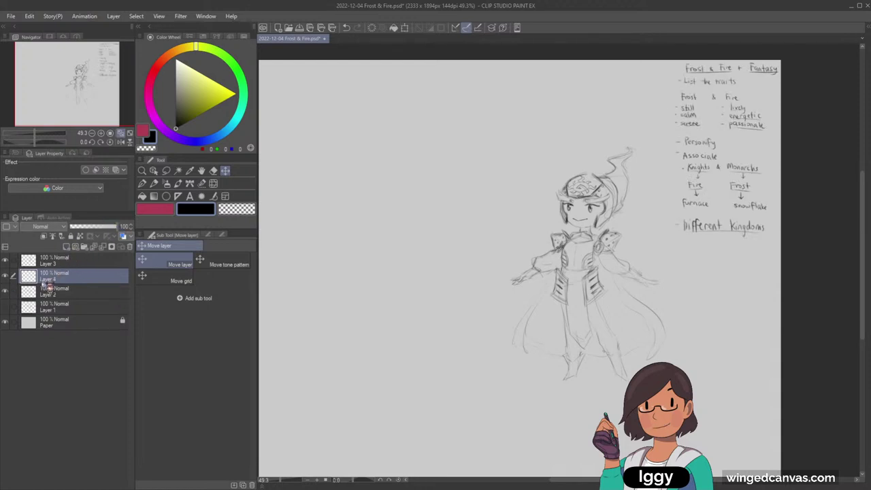
pyautogui.hotkey('ctrl', 's')
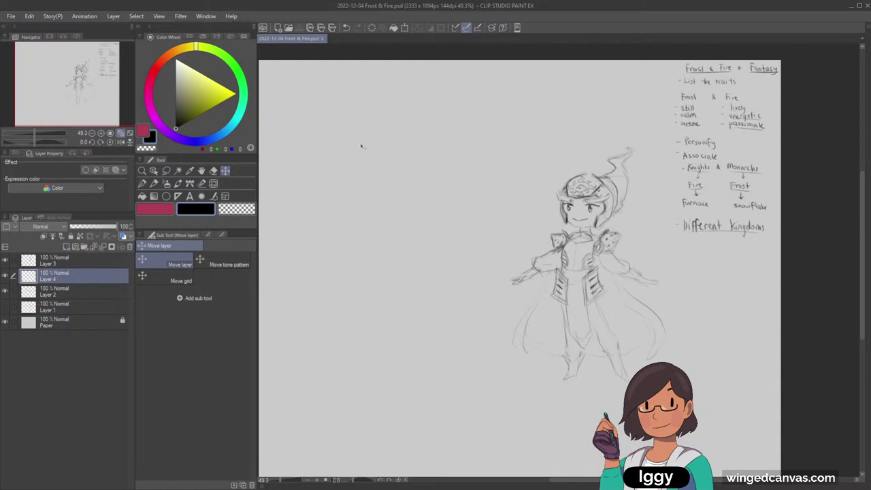
# Sketch a light egg-shaped head with facial guidelines in the empty canvas area to the left of the fire knight
pyautogui.click(142, 171)
pyautogui.click(447, 181)
pyautogui.click(154, 183)
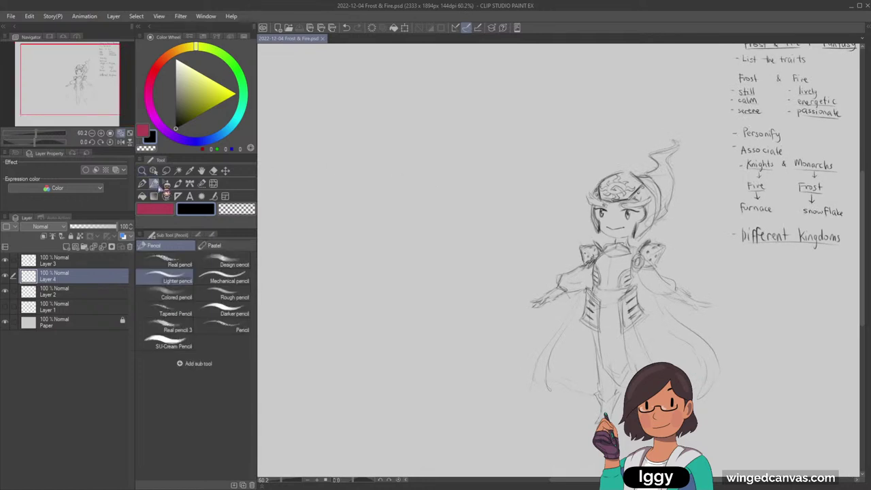
pyautogui.hotkey('ctrl', 'z')
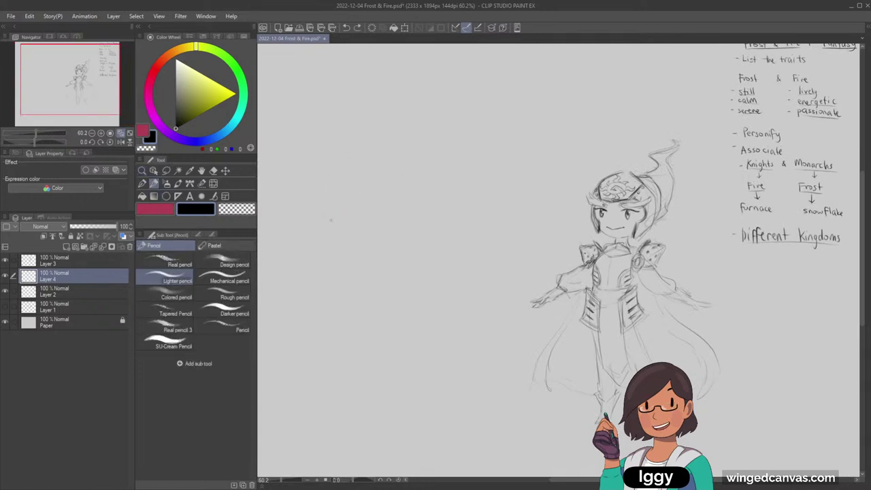
pyautogui.moveTo(345, 162); pyautogui.dragTo(362, 202)
pyautogui.moveTo(348, 196)
pyautogui.mouseDown()
pyautogui.moveTo(349, 213)
pyautogui.moveTo(360, 198)
pyautogui.mouseUp()
pyautogui.moveTo(316, 178); pyautogui.dragTo(326, 216)
# Sketch a slim neck and sloping shoulder line beneath the new figure's head
pyautogui.moveTo(325, 219)
pyautogui.mouseDown()
pyautogui.moveTo(326, 230)
pyautogui.moveTo(336, 229)
pyautogui.moveTo(306, 240)
pyautogui.mouseUp()
pyautogui.hotkey('ctrl', 'z')
pyautogui.moveTo(330, 225); pyautogui.dragTo(330, 229)
pyautogui.hotkey('ctrl', 'z')
pyautogui.moveTo(342, 231); pyautogui.dragTo(360, 237)
pyautogui.hotkey('ctrl', 'z')
# Outline the new figure's narrow torso and the outer line of one long leg
pyautogui.moveTo(308, 253); pyautogui.dragTo(314, 299)
pyautogui.moveTo(360, 254); pyautogui.dragTo(360, 288)
pyautogui.hotkey('ctrl', 'z')
pyautogui.hotkey('ctrl', 'z')
pyautogui.hotkey('ctrl', 'z')
pyautogui.moveTo(318, 339); pyautogui.dragTo(322, 401)
# Soften the hip lines and sketch slim legs and long arms meeting in front of the hips
pyautogui.click(213, 170)
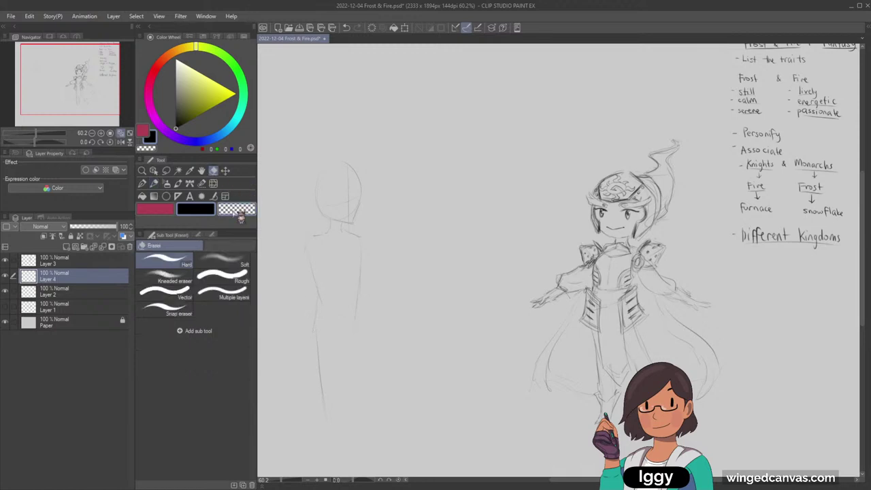
pyautogui.click(231, 264)
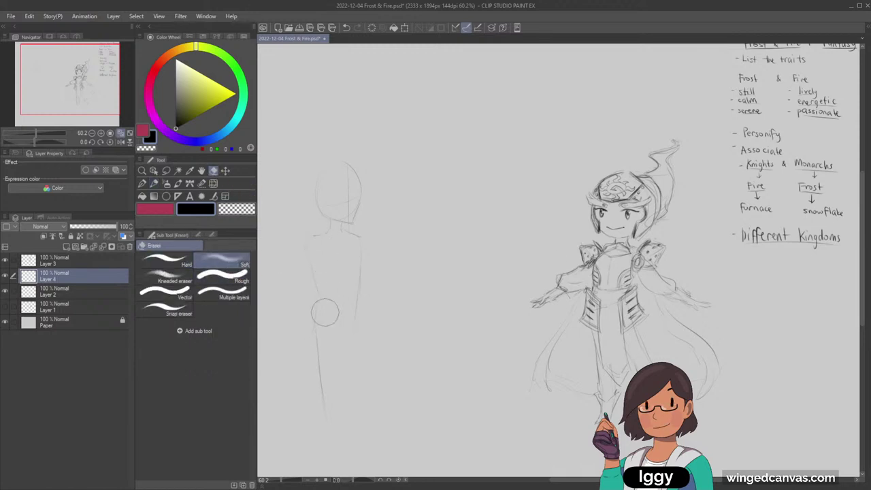
pyautogui.press('p')
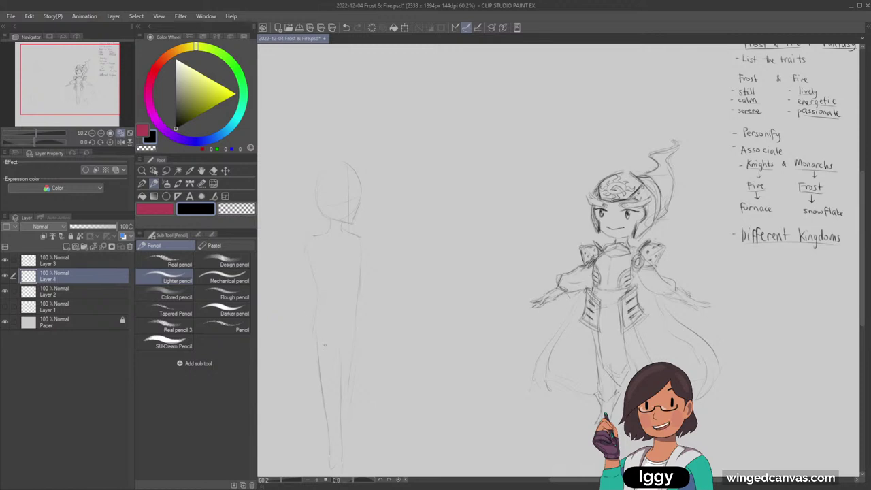
pyautogui.moveTo(323, 344); pyautogui.dragTo(358, 325)
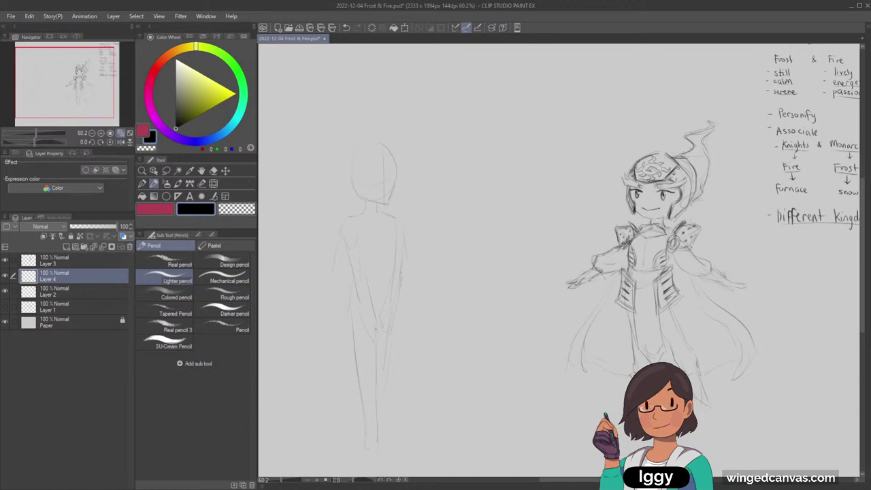
# Erase the figure's legs below the joined hands with the Hard eraser
pyautogui.click(213, 170)
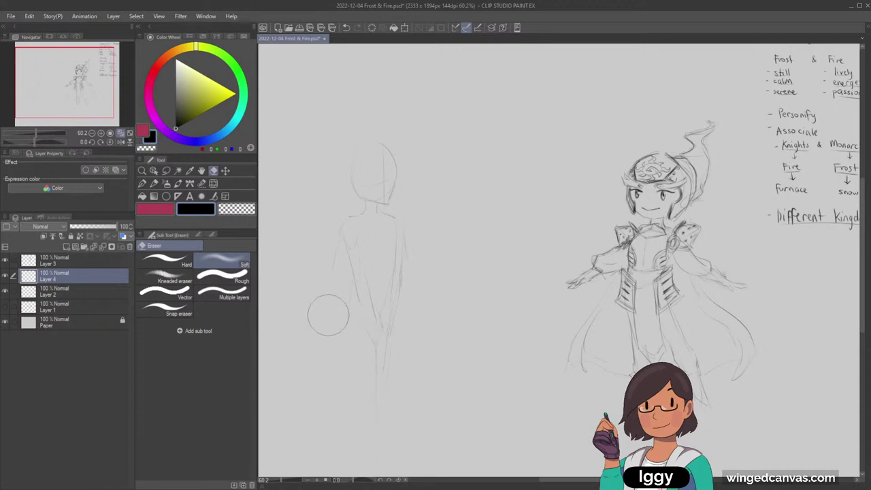
pyautogui.click(173, 266)
pyautogui.moveTo(347, 279); pyautogui.dragTo(366, 446)
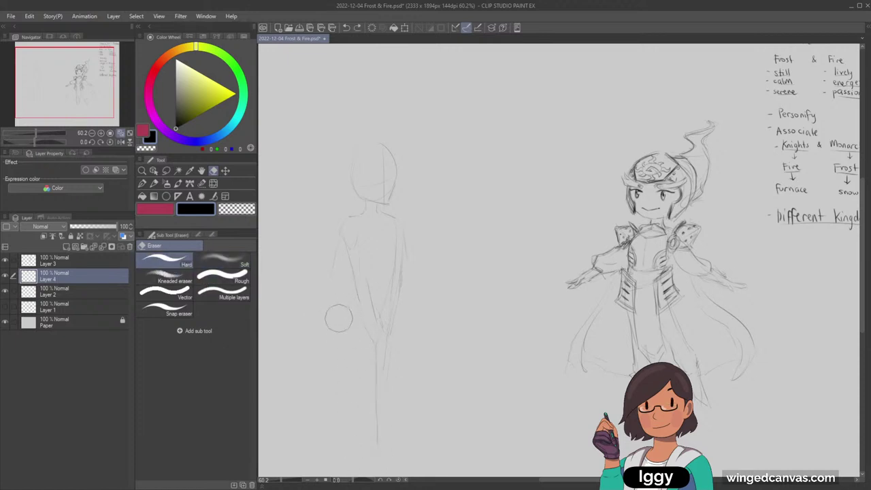
pyautogui.moveTo(374, 391)
pyautogui.mouseDown()
pyautogui.moveTo(396, 351)
pyautogui.moveTo(374, 419)
pyautogui.moveTo(375, 460)
pyautogui.moveTo(364, 370)
pyautogui.mouseUp()
# Redraw the legs as straight, slightly parted shapes with simple feet using the Lighter pencil
pyautogui.click(154, 183)
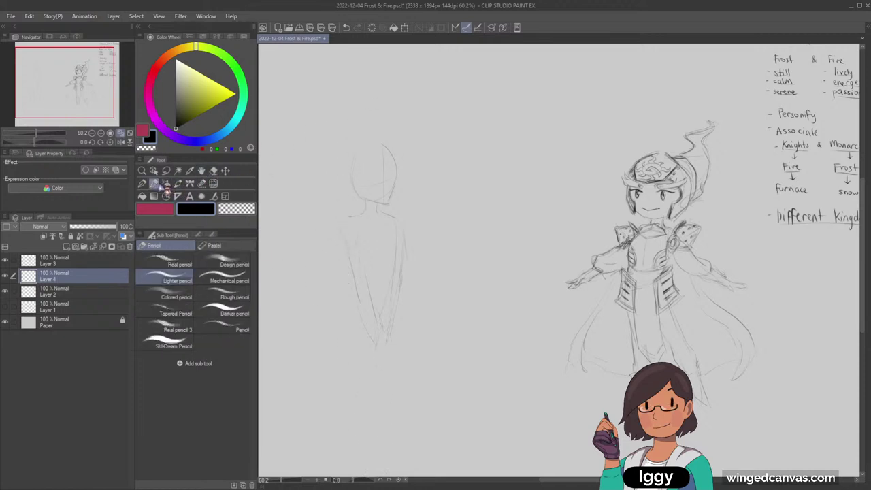
pyautogui.moveTo(343, 327); pyautogui.dragTo(345, 376)
pyautogui.moveTo(358, 451); pyautogui.dragTo(368, 451)
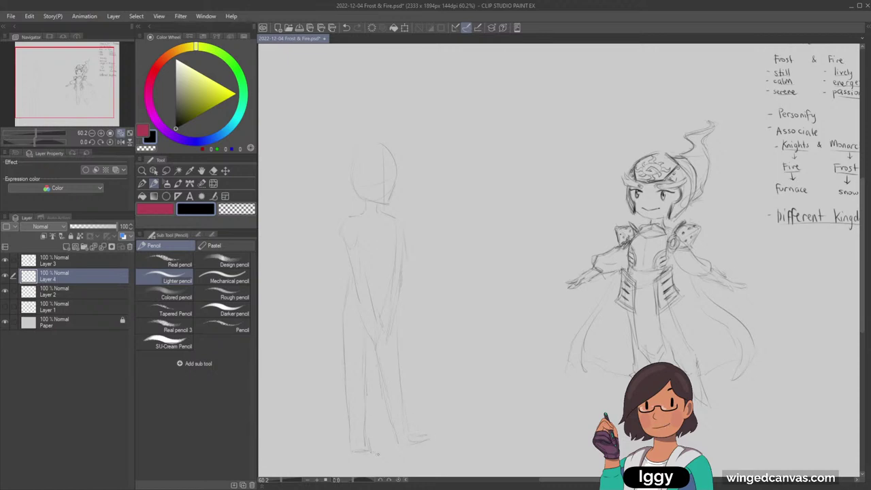
pyautogui.moveTo(401, 446); pyautogui.dragTo(435, 435)
# Scale the figure on Layer 4 down slightly and move it closer to the fire knight
pyautogui.hotkey('ctrl', 't')
pyautogui.moveTo(400, 174); pyautogui.dragTo(422, 145)
pyautogui.moveTo(457, 102); pyautogui.dragTo(447, 129)
pyautogui.moveTo(424, 164); pyautogui.dragTo(418, 148)
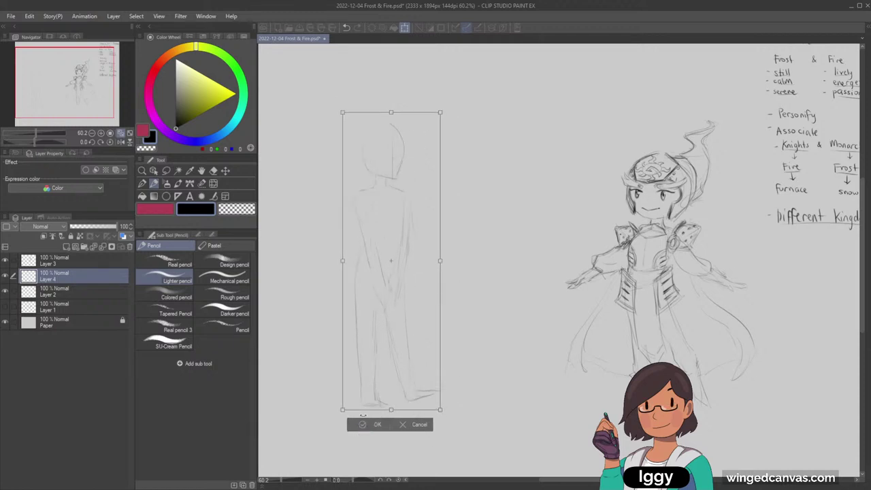
pyautogui.moveTo(439, 378)
pyautogui.mouseDown()
pyautogui.moveTo(519, 356)
pyautogui.moveTo(500, 386)
pyautogui.mouseUp()
pyautogui.moveTo(524, 105); pyautogui.dragTo(501, 123)
pyautogui.click(444, 416)
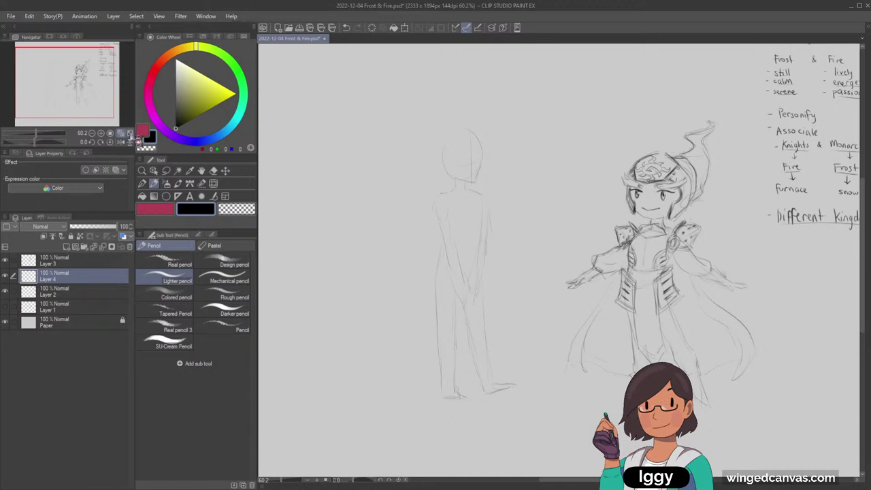
# Try a small hexagon doodle in the empty space beside the figure and undo it
pyautogui.moveTo(106, 102); pyautogui.dragTo(98, 96)
pyautogui.moveTo(344, 200)
pyautogui.mouseDown()
pyautogui.moveTo(344, 216)
pyautogui.moveTo(354, 193)
pyautogui.mouseUp()
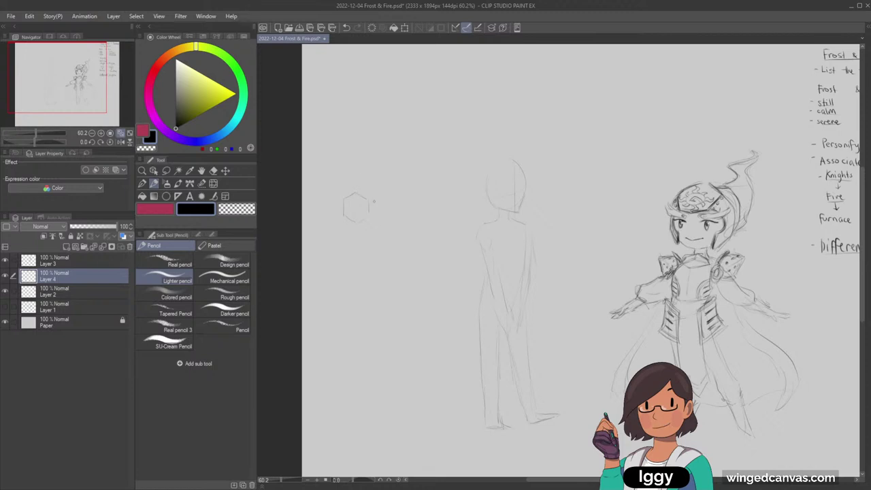
pyautogui.hotkey('ctrl', 'z')
pyautogui.hotkey('ctrl', 'z')
pyautogui.hotkey('ctrl', 'z')
# Sketch sharp, upward-pointing shoulder shapes on both sides of the figure, undoing unwanted strokes
pyautogui.moveTo(479, 204); pyautogui.dragTo(482, 223)
pyautogui.moveTo(526, 204); pyautogui.dragTo(525, 226)
pyautogui.hotkey('ctrl', 'z')
pyautogui.moveTo(83, 90); pyautogui.dragTo(113, 88)
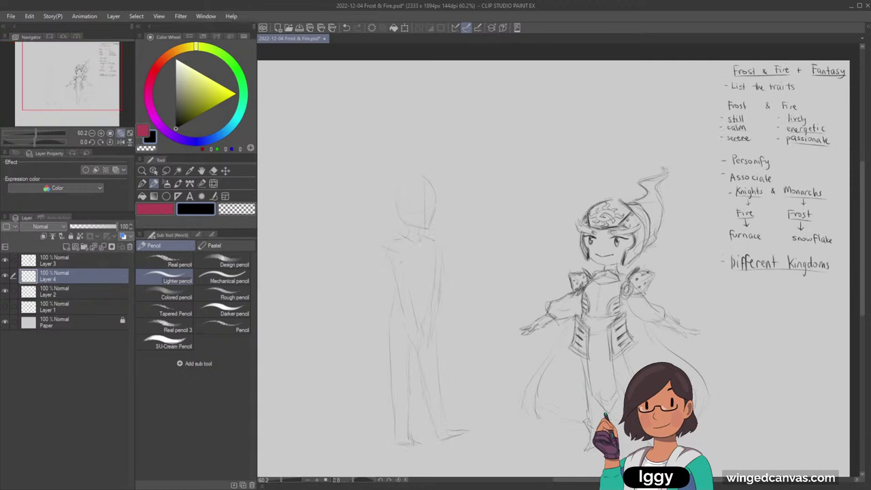
pyautogui.moveTo(436, 246)
pyautogui.mouseDown()
pyautogui.moveTo(451, 238)
pyautogui.moveTo(443, 271)
pyautogui.mouseUp()
pyautogui.hotkey('ctrl', 'z')
pyautogui.moveTo(400, 248)
pyautogui.mouseDown()
pyautogui.moveTo(379, 242)
pyautogui.moveTo(388, 264)
pyautogui.mouseUp()
pyautogui.hotkey('ctrl', 'z')
pyautogui.moveTo(92, 101); pyautogui.dragTo(83, 102)
# Sketch a small study of a square-shouldered suit jacket with lapels in the empty space left of the figure
pyautogui.moveTo(339, 175)
pyautogui.mouseDown()
pyautogui.moveTo(357, 184)
pyautogui.moveTo(364, 170)
pyautogui.moveTo(329, 202)
pyautogui.moveTo(392, 205)
pyautogui.mouseUp()
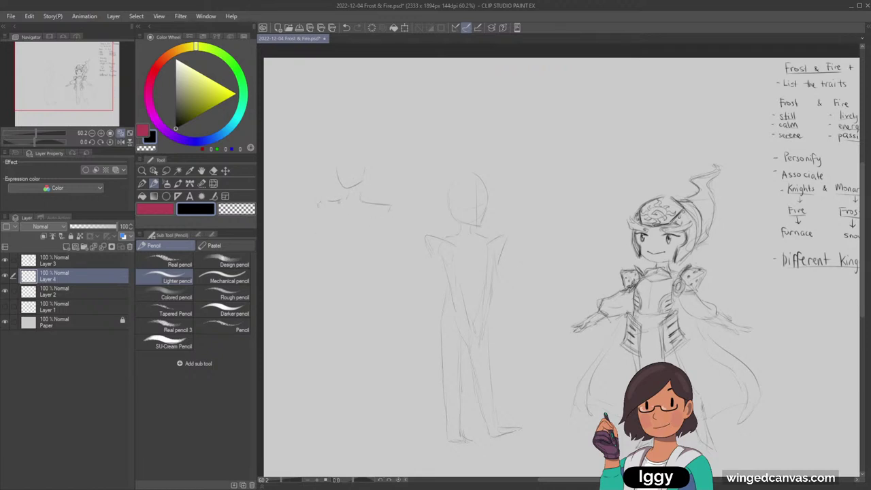
pyautogui.moveTo(340, 200)
pyautogui.mouseDown()
pyautogui.moveTo(344, 229)
pyautogui.moveTo(365, 217)
pyautogui.moveTo(340, 226)
pyautogui.mouseUp()
pyautogui.moveTo(358, 197); pyautogui.dragTo(339, 218)
pyautogui.moveTo(319, 205); pyautogui.dragTo(320, 235)
pyautogui.moveTo(388, 206); pyautogui.dragTo(390, 244)
pyautogui.moveTo(317, 202); pyautogui.dragTo(335, 202)
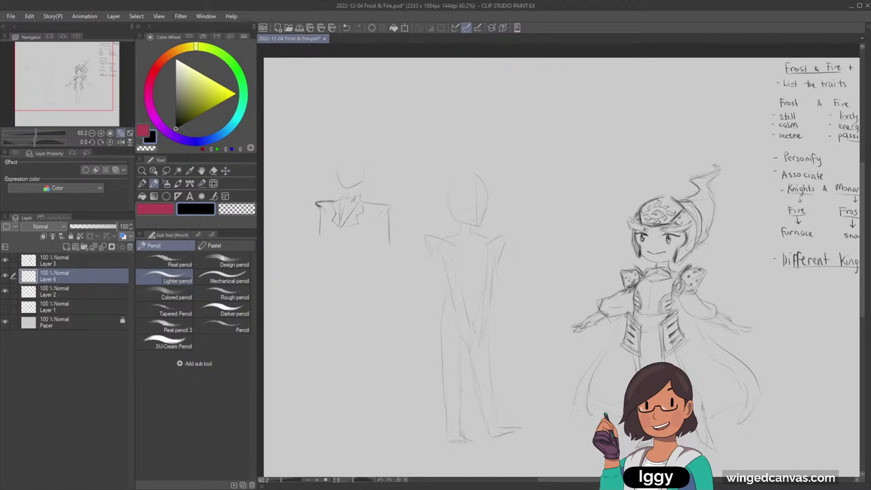
pyautogui.hotkey('ctrl', 'z')
pyautogui.moveTo(363, 201); pyautogui.dragTo(396, 204)
# Erase the suit jacket study beside the figure
pyautogui.click(214, 171)
pyautogui.moveTo(356, 157)
pyautogui.mouseDown()
pyautogui.moveTo(317, 185)
pyautogui.moveTo(350, 194)
pyautogui.moveTo(385, 162)
pyautogui.mouseUp()
pyautogui.moveTo(73, 108); pyautogui.dragTo(87, 113)
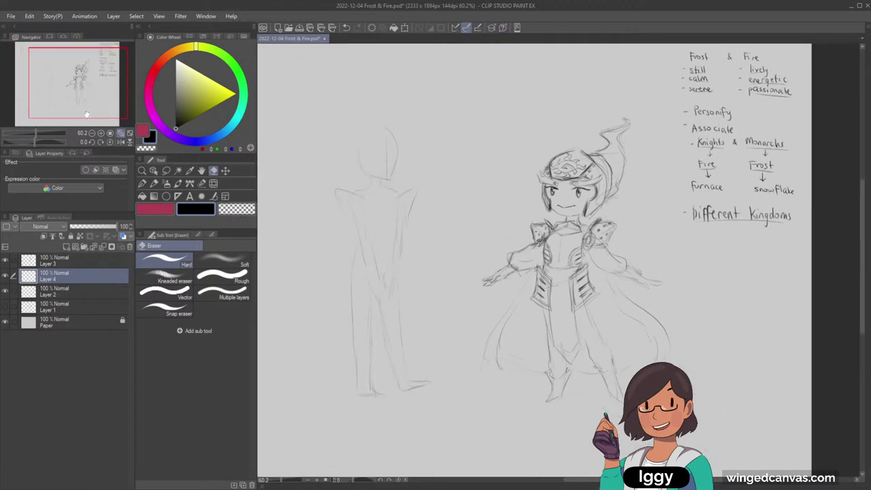
# Reshape the figure's feet into narrow pointed shoes and redraw the lower leg nearer the knight
pyautogui.click(155, 184)
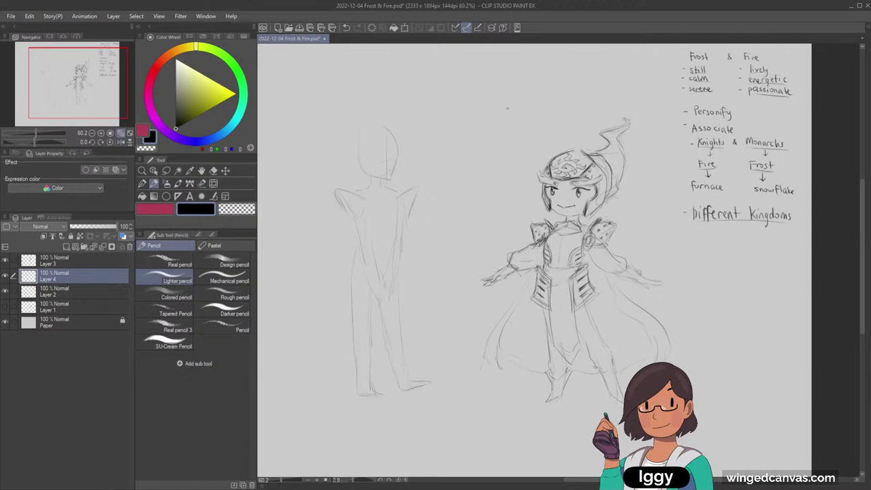
pyautogui.moveTo(361, 395)
pyautogui.mouseDown()
pyautogui.moveTo(371, 388)
pyautogui.moveTo(355, 401)
pyautogui.moveTo(370, 388)
pyautogui.mouseUp()
pyautogui.click(213, 170)
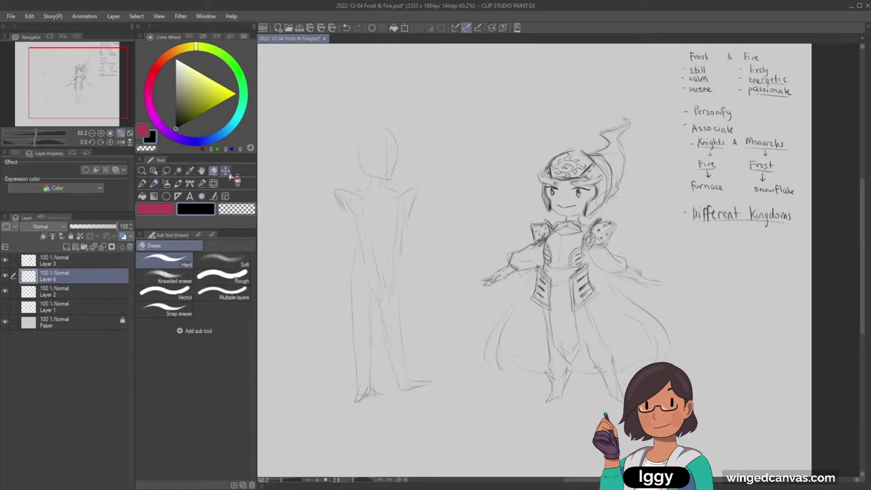
pyautogui.moveTo(371, 403)
pyautogui.mouseDown()
pyautogui.moveTo(366, 396)
pyautogui.moveTo(378, 387)
pyautogui.mouseUp()
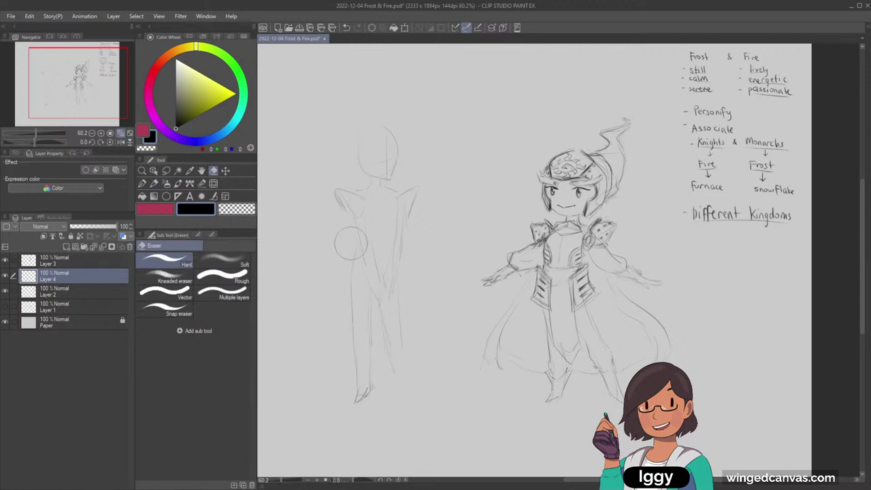
pyautogui.click(155, 184)
pyautogui.moveTo(403, 338)
pyautogui.mouseDown()
pyautogui.moveTo(409, 383)
pyautogui.moveTo(423, 401)
pyautogui.mouseUp()
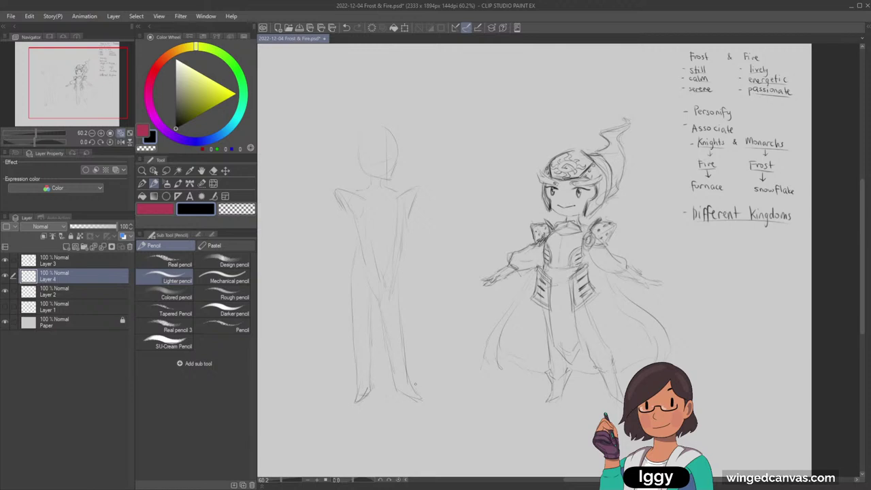
# Redraw the pointed shoulder pad on the side away from the knight with cleaner edges
pyautogui.press('e')
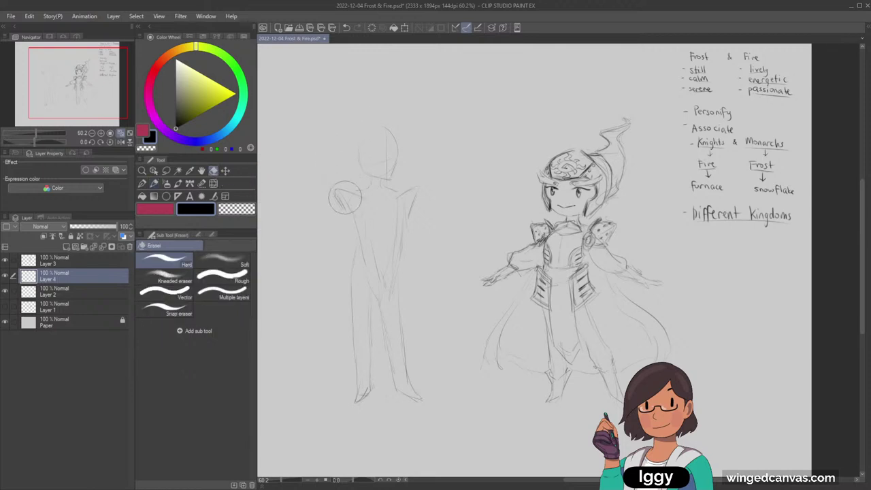
pyautogui.press('p')
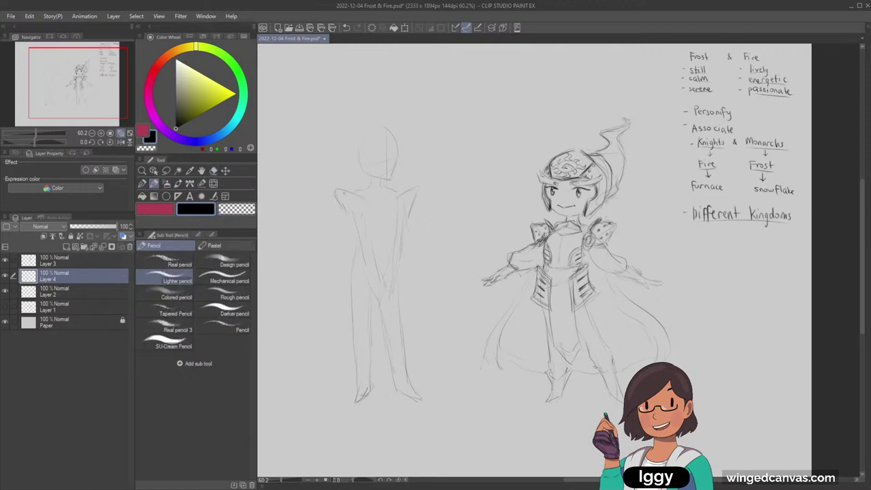
pyautogui.hotkey('ctrl', 'z')
pyautogui.moveTo(336, 190); pyautogui.dragTo(347, 217)
# Sketch long sleeves that hang to sharp points near the figure's hips
pyautogui.moveTo(397, 200); pyautogui.dragTo(398, 223)
pyautogui.moveTo(380, 235)
pyautogui.mouseDown()
pyautogui.moveTo(381, 266)
pyautogui.moveTo(378, 260)
pyautogui.moveTo(358, 298)
pyautogui.mouseUp()
pyautogui.moveTo(357, 255); pyautogui.dragTo(354, 297)
pyautogui.hotkey('ctrl', 'z')
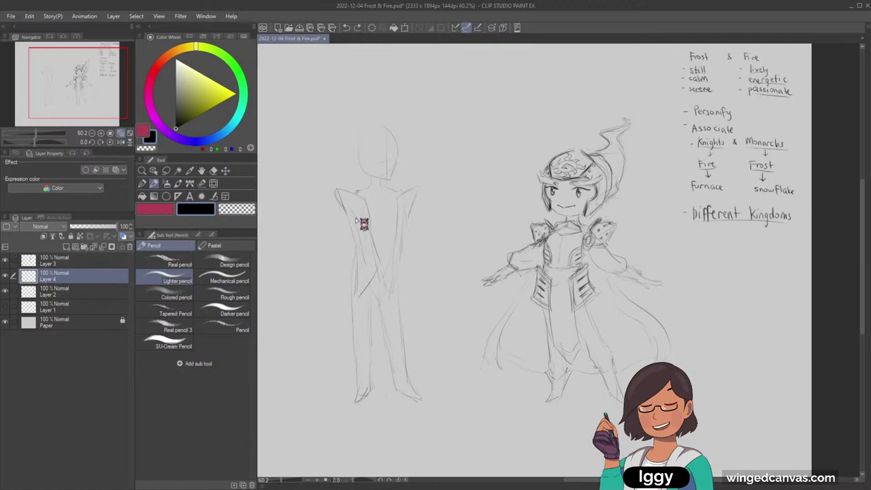
pyautogui.moveTo(349, 214)
pyautogui.mouseDown()
pyautogui.moveTo(407, 262)
pyautogui.moveTo(395, 293)
pyautogui.mouseUp()
pyautogui.hotkey('ctrl', 'z')
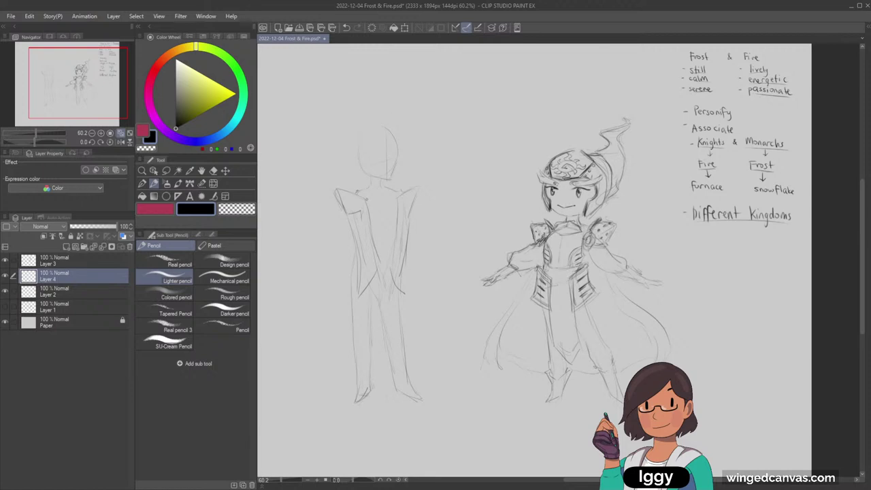
# Try out a raised neckline and sketch a fluffy fur collar around the figure's neck and shoulders
pyautogui.moveTo(340, 187); pyautogui.dragTo(355, 182)
pyautogui.hotkey('ctrl', 'z')
pyautogui.hotkey('ctrl', 'z')
pyautogui.hotkey('ctrl', 'z')
pyautogui.moveTo(358, 188); pyautogui.dragTo(377, 206)
pyautogui.hotkey('ctrl', 'z')
pyautogui.moveTo(367, 186)
pyautogui.mouseDown()
pyautogui.moveTo(378, 194)
pyautogui.moveTo(357, 187)
pyautogui.mouseUp()
# Move the figure on Layer 4 toward the canvas's left edge and duplicate it beside itself
pyautogui.click(130, 134)
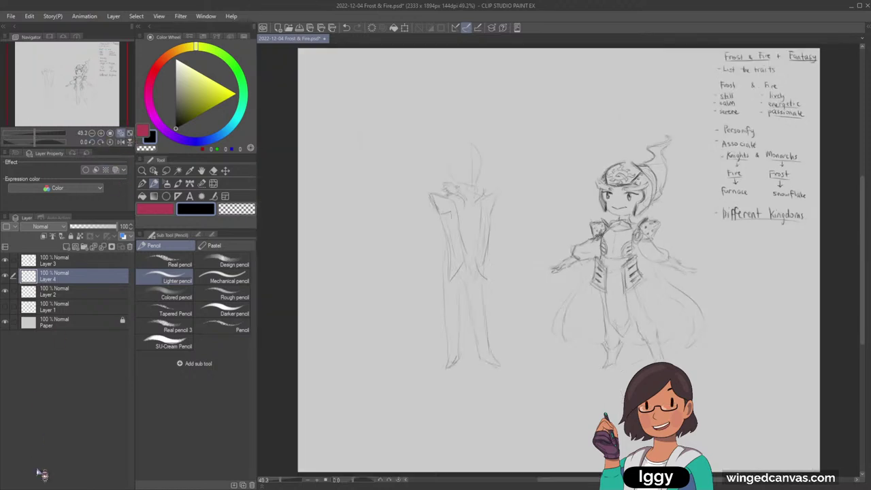
pyautogui.click(226, 170)
pyautogui.moveTo(450, 264)
pyautogui.mouseDown()
pyautogui.moveTo(341, 269)
pyautogui.moveTo(386, 296)
pyautogui.moveTo(373, 310)
pyautogui.mouseUp()
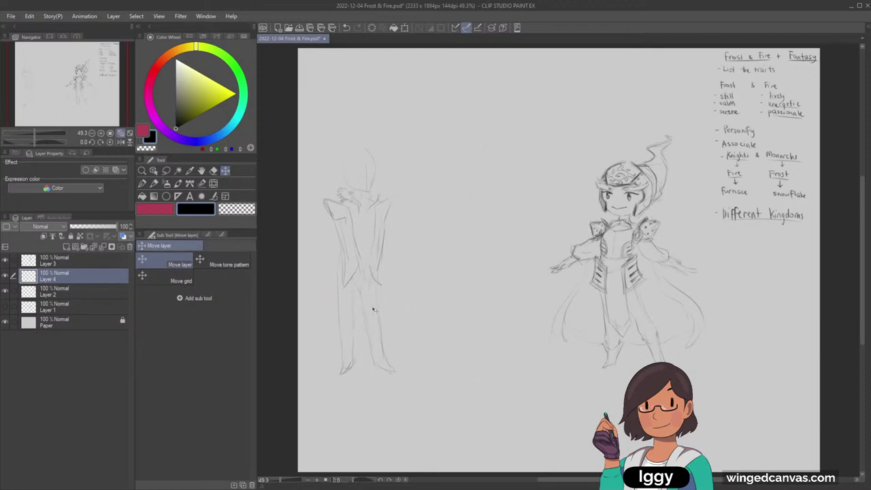
pyautogui.press('alt')
pyautogui.moveTo(370, 264); pyautogui.dragTo(453, 263)
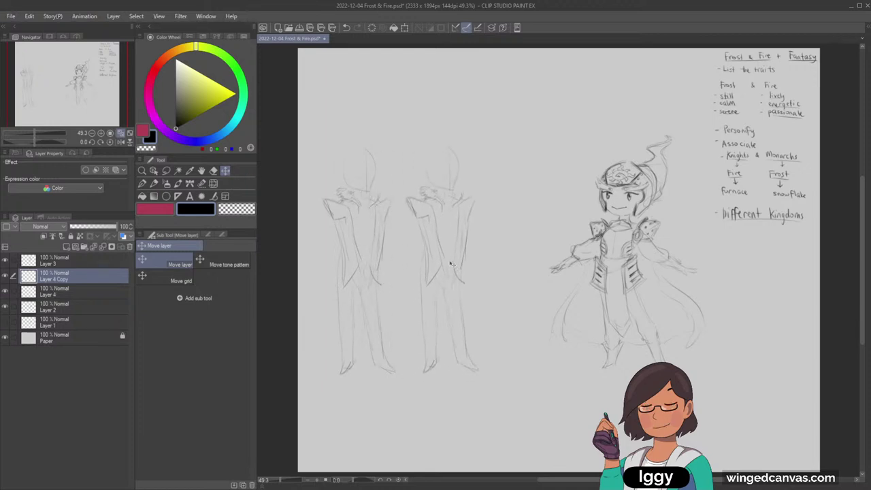
# Space out the two figures, with the Layer 4 original farthest from the knight and its copy between them
pyautogui.hotkey('ctrl', 'z')
pyautogui.hotkey('ctrl', 'z')
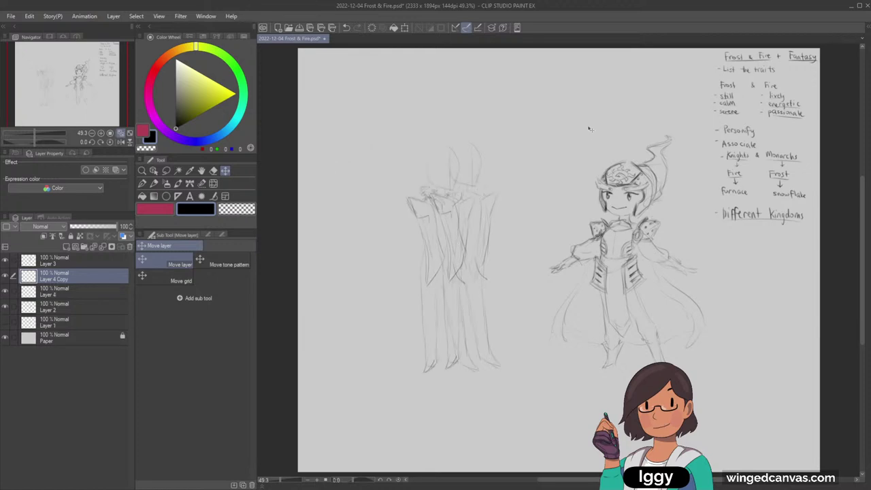
pyautogui.hotkey('ctrl', 'y')
pyautogui.hotkey('ctrl', 'y')
pyautogui.moveTo(439, 272); pyautogui.dragTo(463, 275)
pyautogui.click(119, 298)
pyautogui.moveTo(500, 316); pyautogui.dragTo(418, 314)
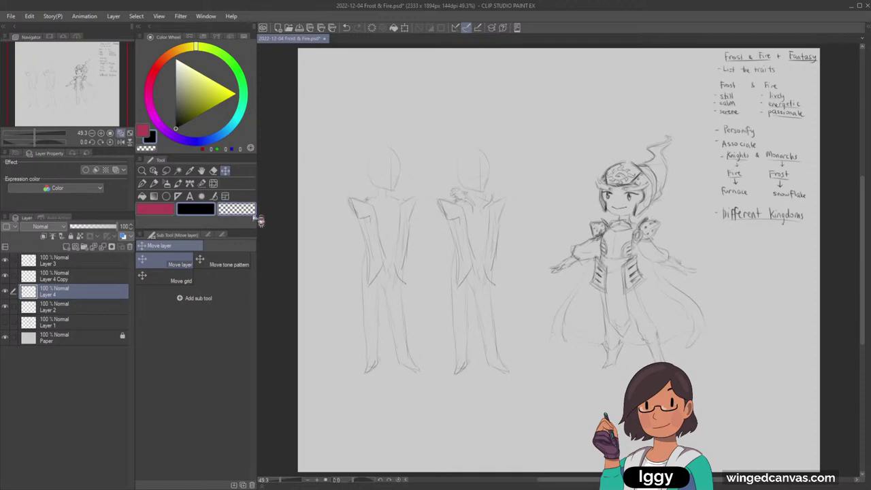
# Strengthen the inner leg line of the Layer 4 figure with the Lighter pencil
pyautogui.click(142, 171)
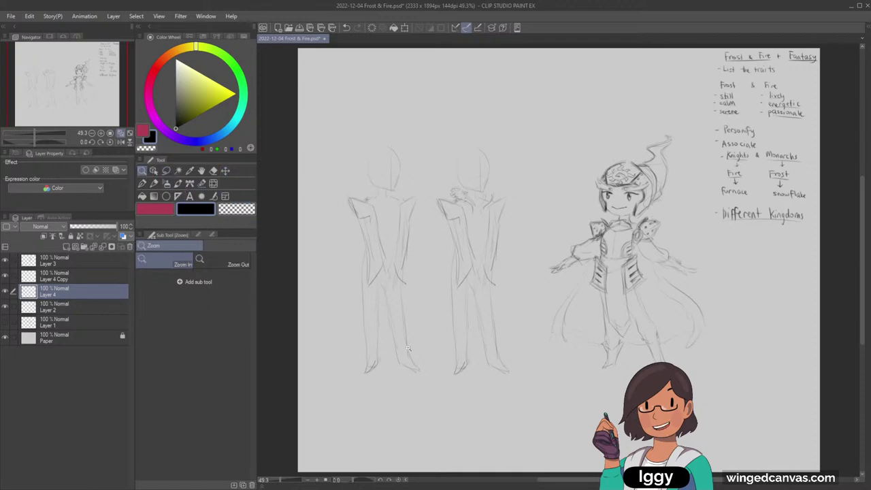
pyautogui.click(419, 279)
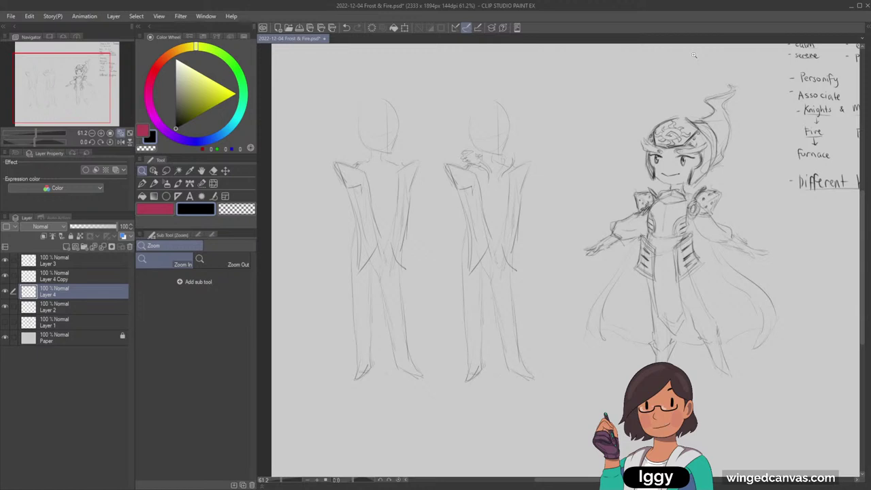
pyautogui.click(410, 373)
pyautogui.press('p')
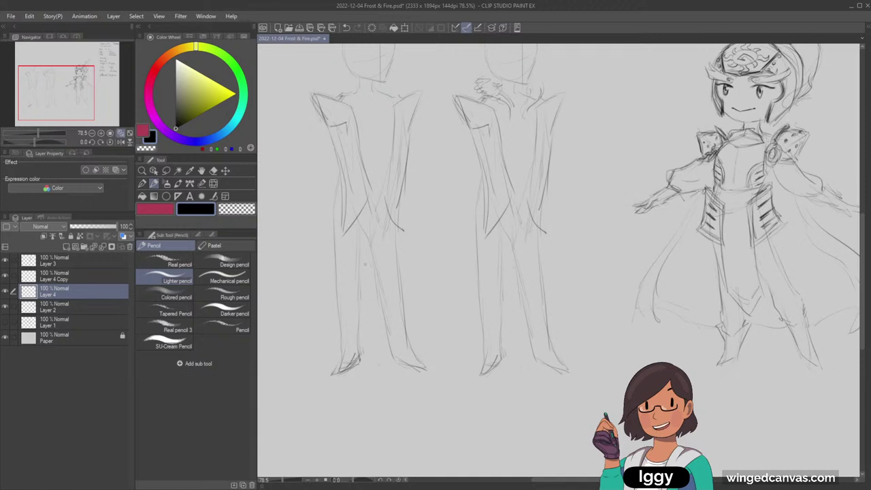
pyautogui.moveTo(361, 246); pyautogui.dragTo(358, 333)
# Sketch long coat tails flaring out from the waist on both sides of the Layer 4 figure's legs
pyautogui.moveTo(334, 221); pyautogui.dragTo(313, 305)
pyautogui.moveTo(328, 226); pyautogui.dragTo(314, 282)
pyautogui.hotkey('ctrl', 'z')
pyautogui.hotkey('ctrl', 'z')
pyautogui.moveTo(347, 247); pyautogui.dragTo(318, 314)
pyautogui.moveTo(337, 185); pyautogui.dragTo(307, 314)
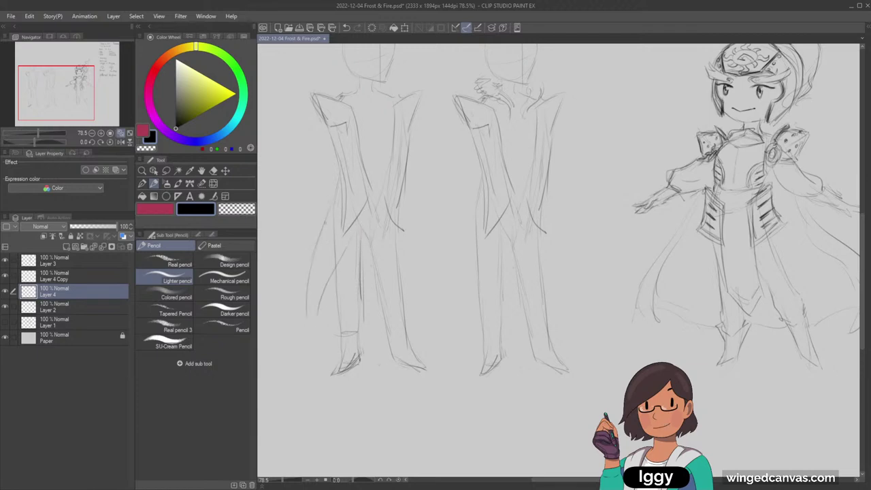
pyautogui.hotkey('ctrl', 'z')
pyautogui.hotkey('ctrl', 'z')
pyautogui.moveTo(337, 188)
pyautogui.mouseDown()
pyautogui.moveTo(298, 311)
pyautogui.moveTo(322, 316)
pyautogui.moveTo(317, 344)
pyautogui.mouseUp()
pyautogui.moveTo(412, 216); pyautogui.dragTo(436, 318)
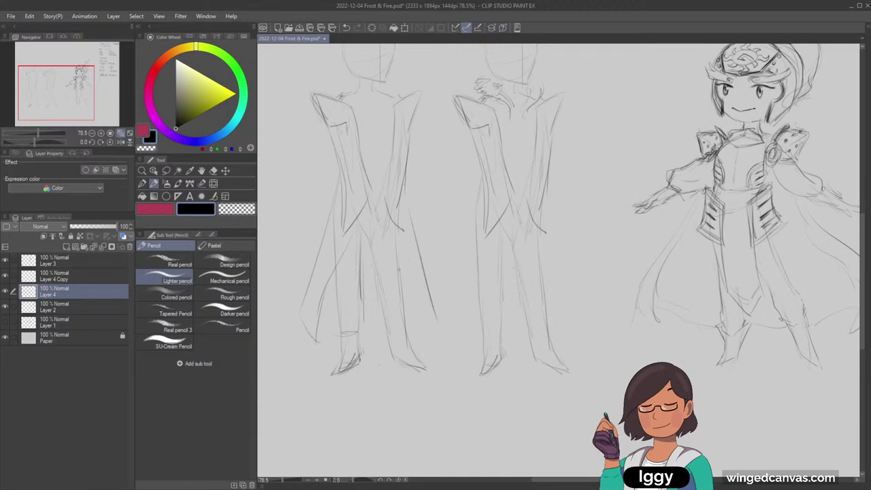
# Darken the outer line of the figure's leg nearest the copy and erase the overlapping coat tip at the hip with the Hard eraser
pyautogui.moveTo(403, 260); pyautogui.dragTo(412, 341)
pyautogui.click(213, 170)
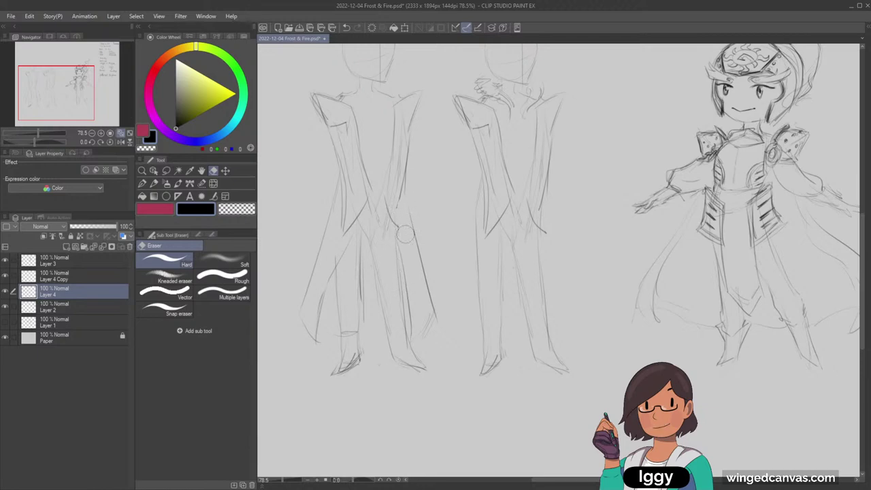
pyautogui.click(154, 183)
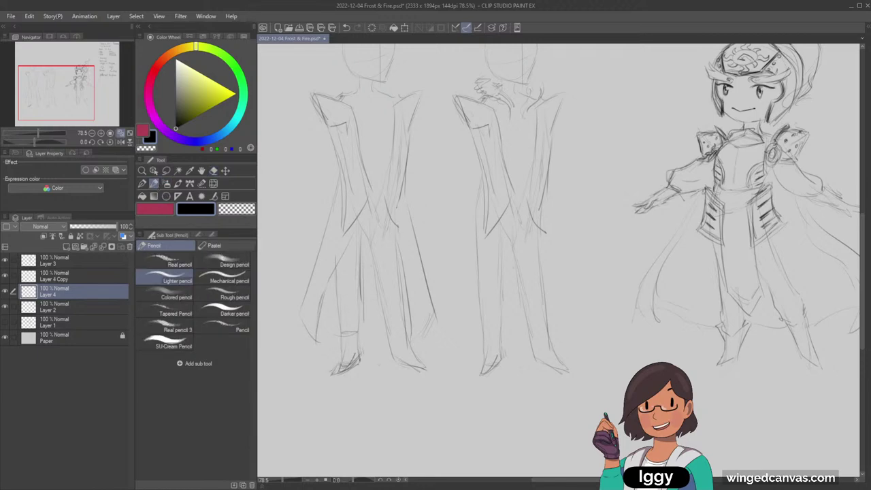
# Sketch a boot cuff band and firmer leg lines on the Layer 4 figure, erasing stray lines inside the coat tail
pyautogui.moveTo(344, 369); pyautogui.dragTo(330, 374)
pyautogui.moveTo(335, 338); pyautogui.dragTo(360, 337)
pyautogui.moveTo(336, 335); pyautogui.dragTo(359, 334)
pyautogui.moveTo(338, 284)
pyautogui.mouseDown()
pyautogui.moveTo(337, 342)
pyautogui.moveTo(357, 332)
pyautogui.mouseUp()
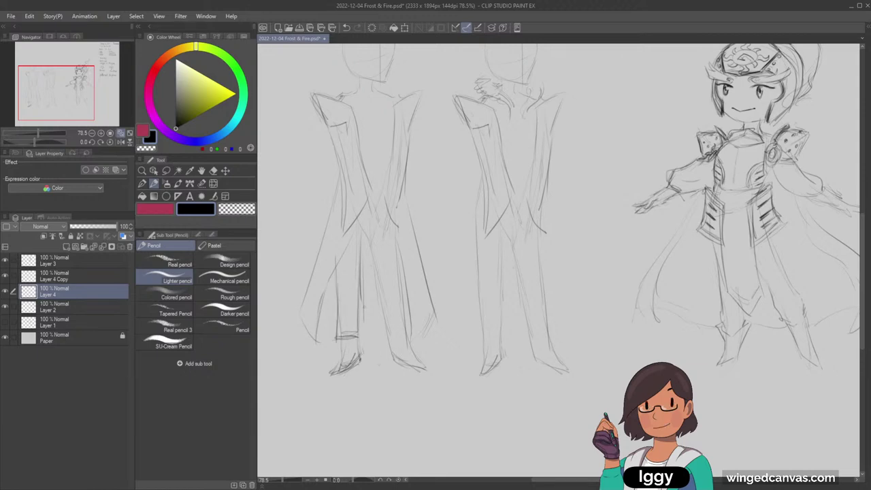
pyautogui.moveTo(374, 265); pyautogui.dragTo(371, 333)
pyautogui.hotkey('ctrl', 'z')
pyautogui.moveTo(374, 261); pyautogui.dragTo(387, 334)
pyautogui.click(213, 170)
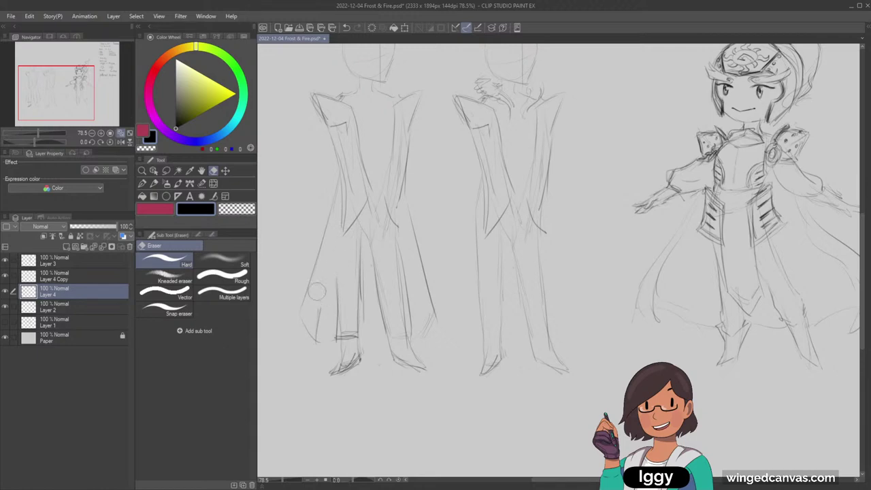
pyautogui.click(155, 183)
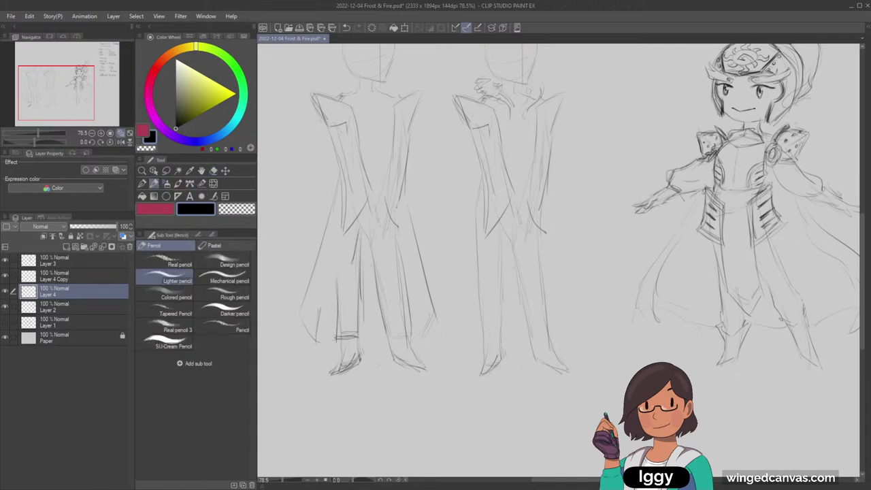
# Draw stepped, notched inner edges on both coat tails with the Lighter pencil
pyautogui.moveTo(340, 259)
pyautogui.mouseDown()
pyautogui.moveTo(353, 261)
pyautogui.moveTo(320, 304)
pyautogui.moveTo(315, 336)
pyautogui.mouseUp()
pyautogui.moveTo(402, 243)
pyautogui.mouseDown()
pyautogui.moveTo(398, 264)
pyautogui.moveTo(415, 305)
pyautogui.mouseUp()
pyautogui.moveTo(410, 264); pyautogui.dragTo(420, 304)
pyautogui.moveTo(411, 268); pyautogui.dragTo(426, 330)
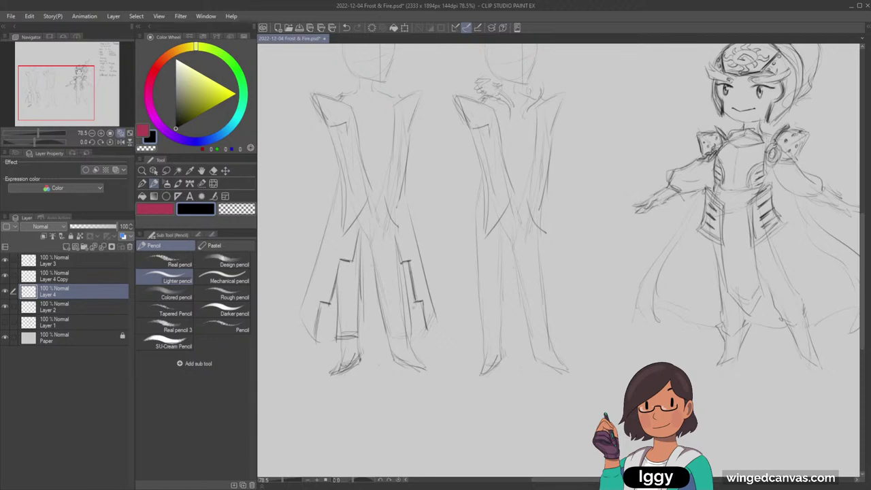
# Erase the leg line overlapping the notched coat edge and tidy that edge with the pencil
pyautogui.press('e')
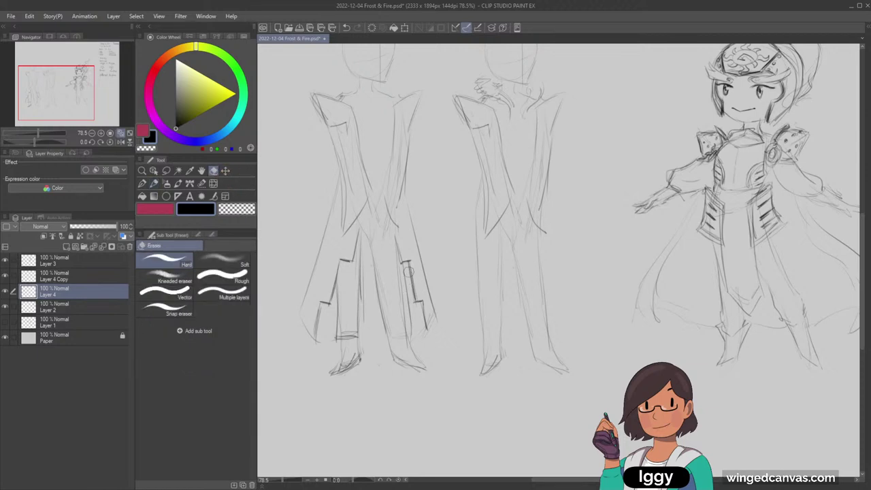
pyautogui.moveTo(407, 271); pyautogui.dragTo(410, 329)
pyautogui.moveTo(405, 275); pyautogui.dragTo(416, 334)
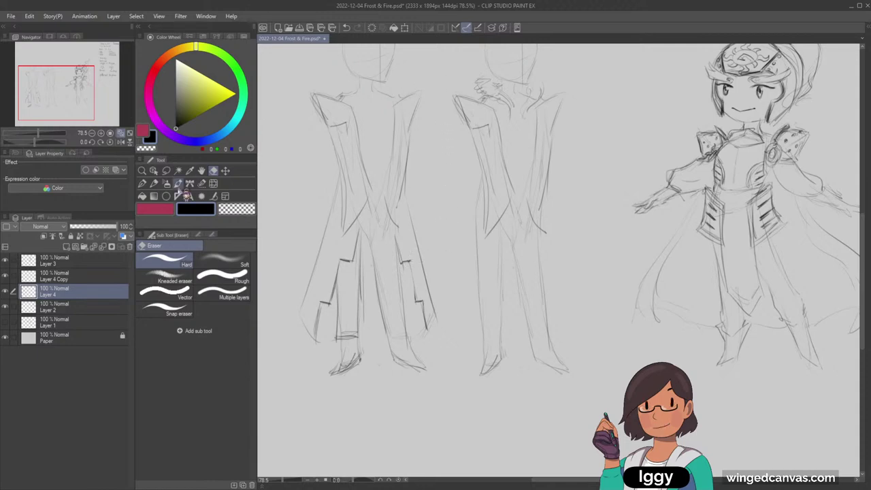
pyautogui.click(154, 183)
pyautogui.moveTo(411, 264); pyautogui.dragTo(417, 303)
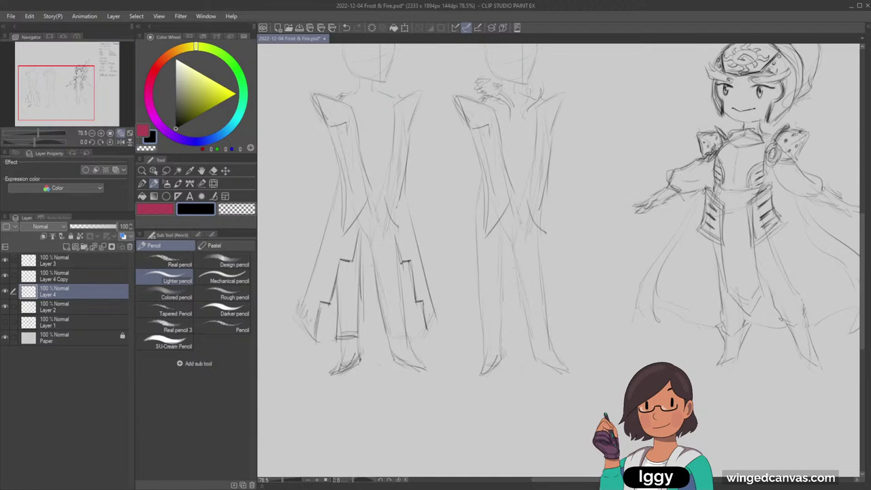
pyautogui.hotkey('ctrl', 'z')
# Sketch jagged fur trim along the coat hem at both outer corners and between the legs
pyautogui.moveTo(292, 294)
pyautogui.mouseDown()
pyautogui.moveTo(299, 327)
pyautogui.moveTo(298, 299)
pyautogui.moveTo(319, 313)
pyautogui.mouseUp()
pyautogui.moveTo(428, 310)
pyautogui.mouseDown()
pyautogui.moveTo(433, 283)
pyautogui.moveTo(438, 320)
pyautogui.mouseUp()
pyautogui.moveTo(368, 310); pyautogui.dragTo(379, 311)
# Sketch a narrow vertical panel with a pointed lower end down the centre of the figure's chest
pyautogui.moveTo(75, 111); pyautogui.dragTo(58, 85)
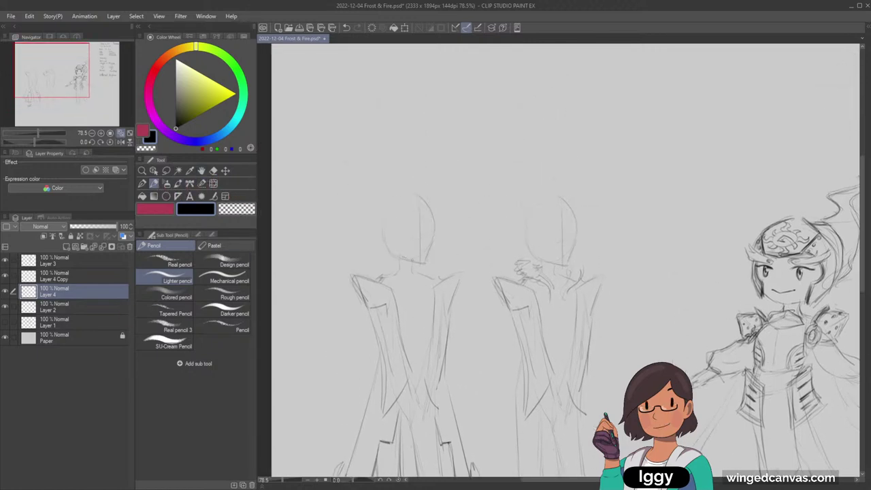
pyautogui.moveTo(77, 96); pyautogui.dragTo(68, 108)
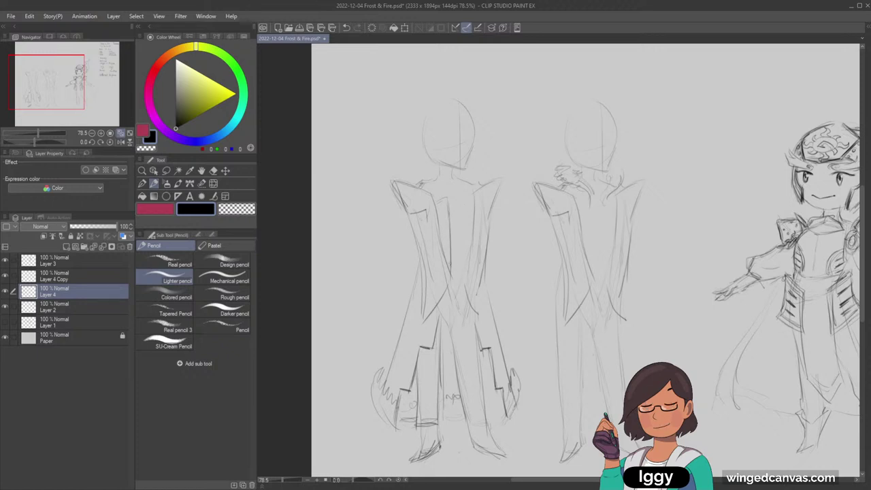
pyautogui.moveTo(463, 211); pyautogui.dragTo(463, 267)
pyautogui.moveTo(475, 200)
pyautogui.mouseDown()
pyautogui.moveTo(474, 271)
pyautogui.moveTo(475, 199)
pyautogui.mouseUp()
pyautogui.moveTo(454, 269); pyautogui.dragTo(465, 263)
# Sketch a jagged, icicle-like ornament hanging at the figure's waist, undoing the rounded first version
pyautogui.moveTo(445, 292)
pyautogui.mouseDown()
pyautogui.moveTo(425, 320)
pyautogui.moveTo(456, 299)
pyautogui.mouseUp()
pyautogui.moveTo(448, 331); pyautogui.dragTo(461, 309)
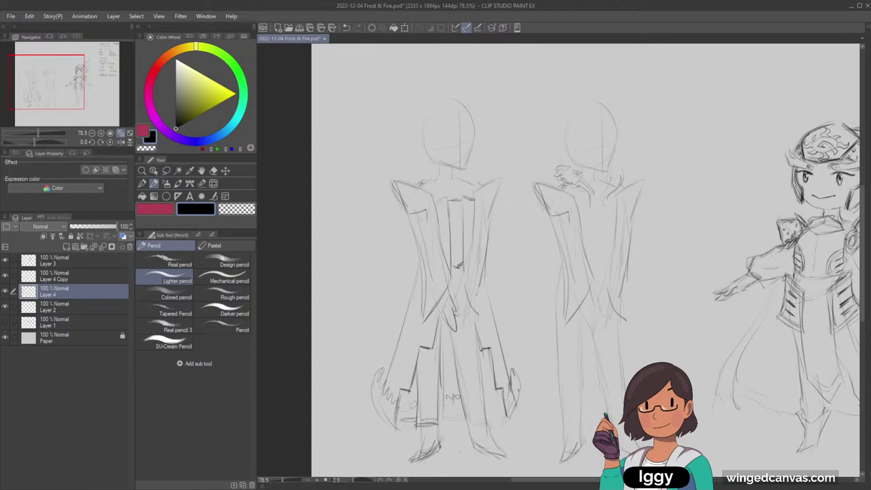
pyautogui.hotkey('ctrl', 'z')
pyautogui.hotkey('ctrl', 'z')
pyautogui.hotkey('ctrl', 'z')
pyautogui.moveTo(444, 312)
pyautogui.mouseDown()
pyautogui.moveTo(453, 333)
pyautogui.moveTo(462, 332)
pyautogui.mouseUp()
pyautogui.moveTo(460, 293)
pyautogui.mouseDown()
pyautogui.moveTo(471, 304)
pyautogui.moveTo(462, 333)
pyautogui.mouseUp()
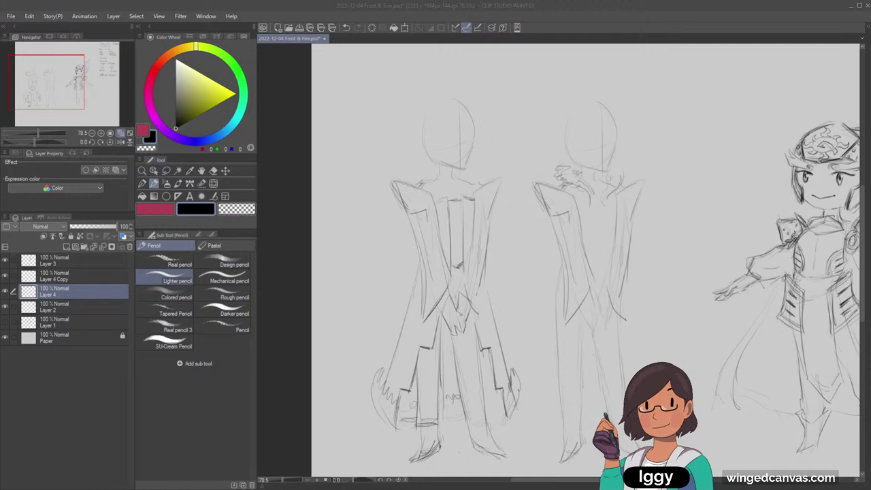
# Add small rectangular bands to both upper arms just below the pointed shoulders
pyautogui.moveTo(71, 98); pyautogui.dragTo(75, 102)
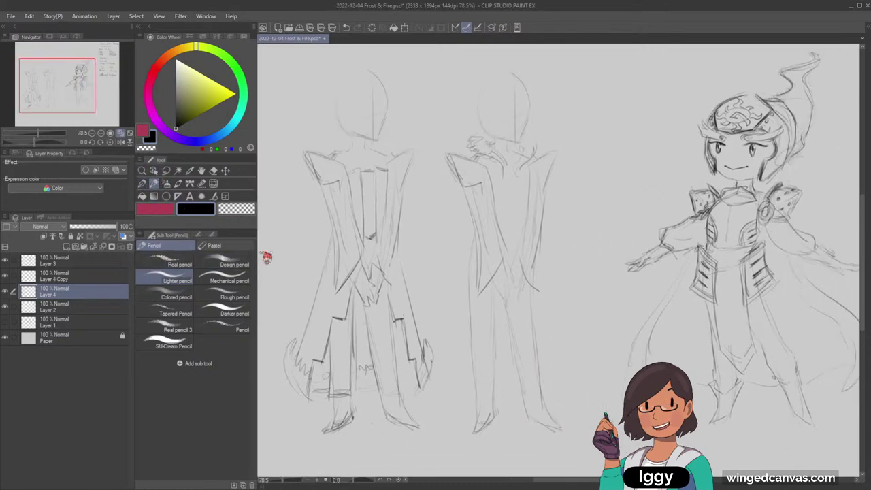
pyautogui.click(143, 171)
pyautogui.moveTo(417, 200); pyautogui.dragTo(364, 201)
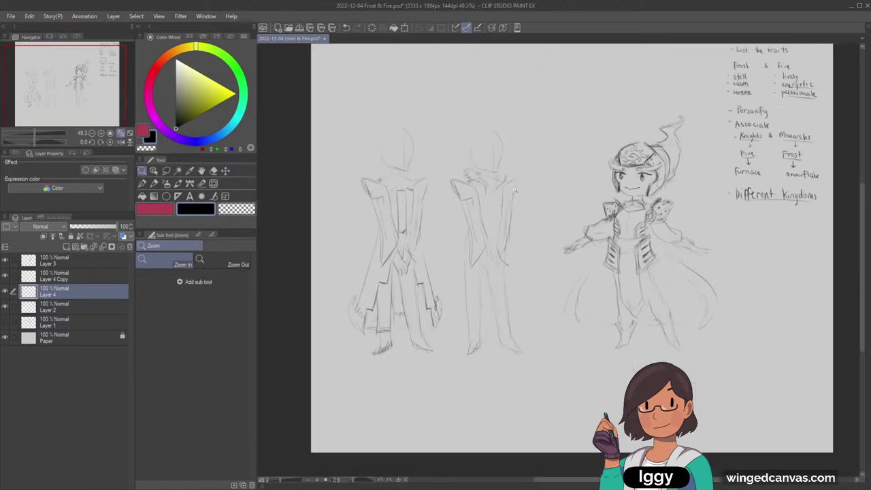
pyautogui.moveTo(402, 156); pyautogui.dragTo(442, 158)
pyautogui.click(155, 184)
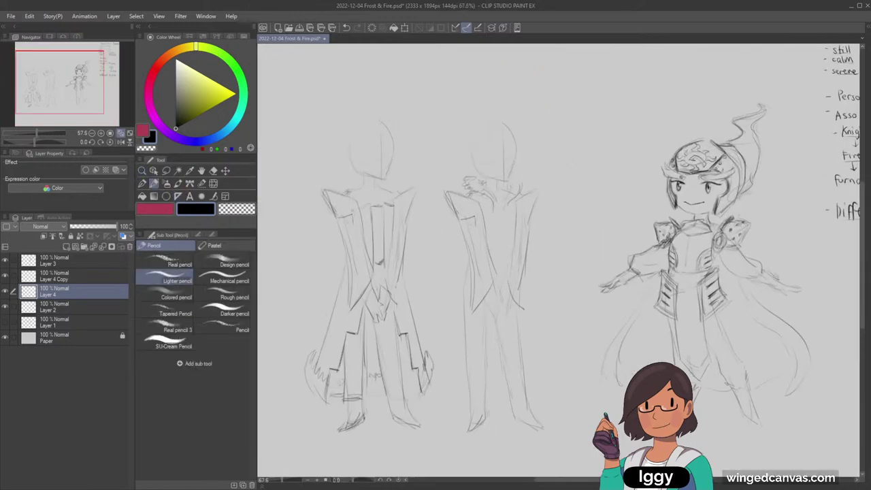
pyautogui.moveTo(350, 216)
pyautogui.mouseDown()
pyautogui.moveTo(353, 224)
pyautogui.moveTo(338, 227)
pyautogui.moveTo(352, 224)
pyautogui.mouseUp()
pyautogui.moveTo(400, 210); pyautogui.dragTo(402, 220)
pyautogui.moveTo(404, 210); pyautogui.dragTo(409, 219)
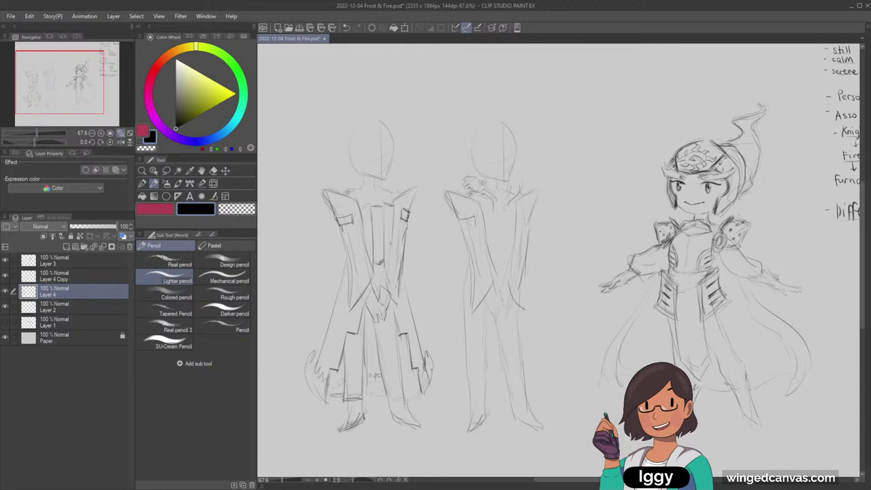
# Refine the coat's fur hem by erasing its outer contour and touching up the trim with the pencil
pyautogui.press('e')
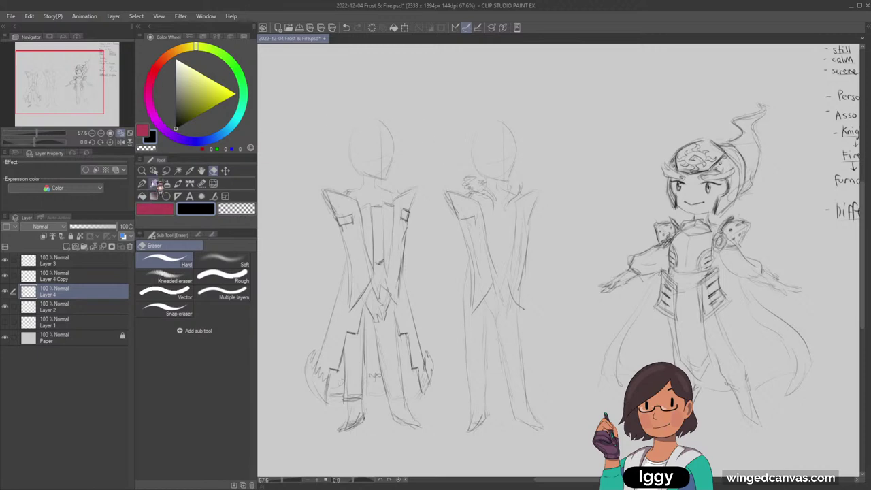
pyautogui.click(154, 183)
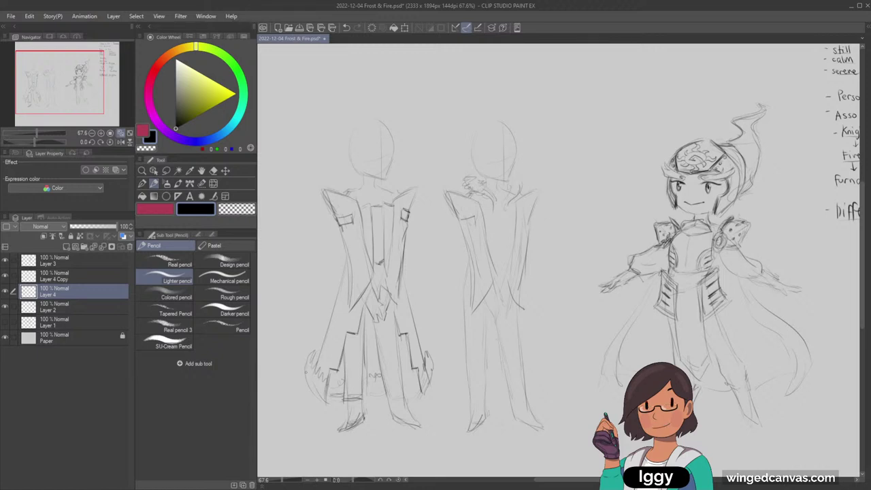
pyautogui.press('e')
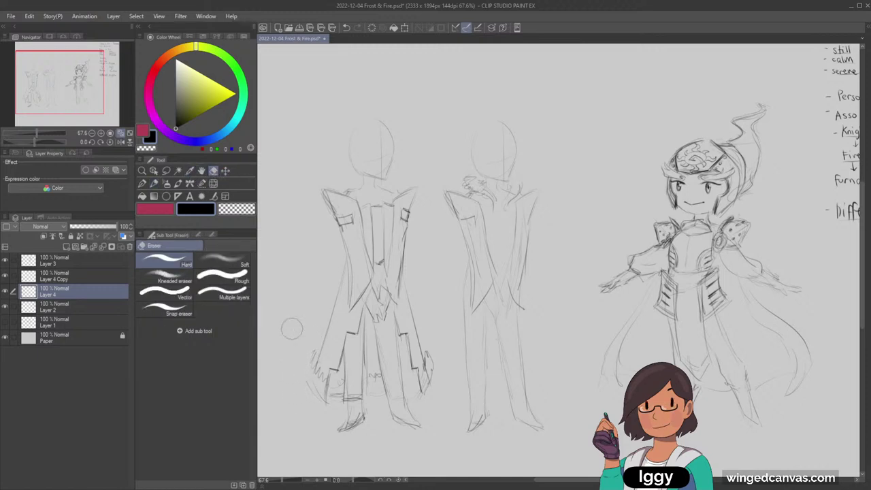
pyautogui.click(154, 183)
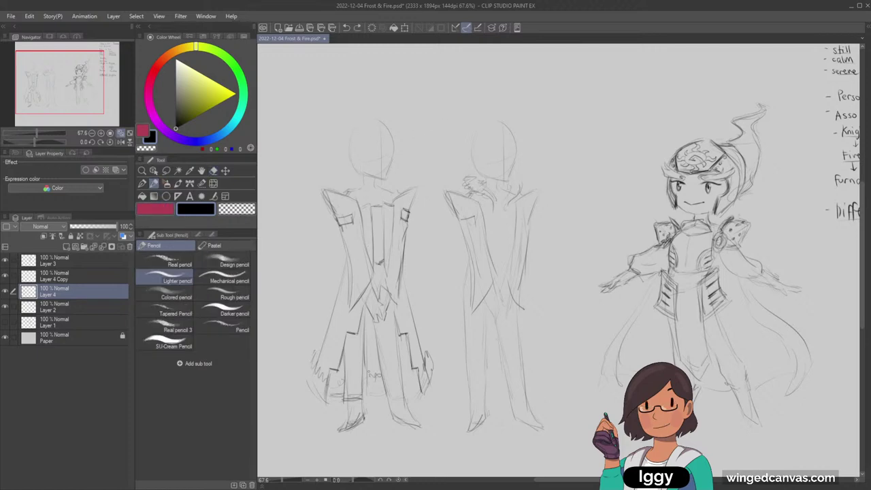
# Clear the guidelines from the Layer 4 figure's head with the Soft eraser and redraw an angular chin and jaw
pyautogui.click(142, 171)
pyautogui.click(402, 138)
pyautogui.click(214, 171)
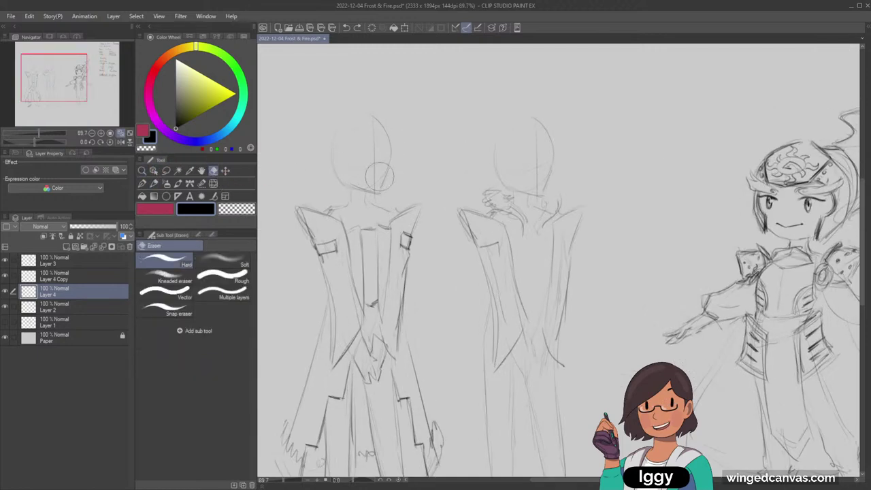
pyautogui.click(222, 263)
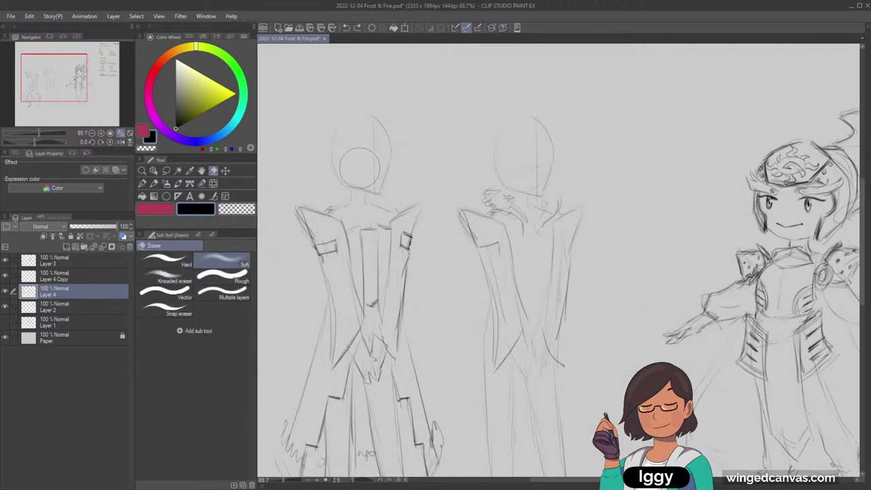
pyautogui.click(153, 183)
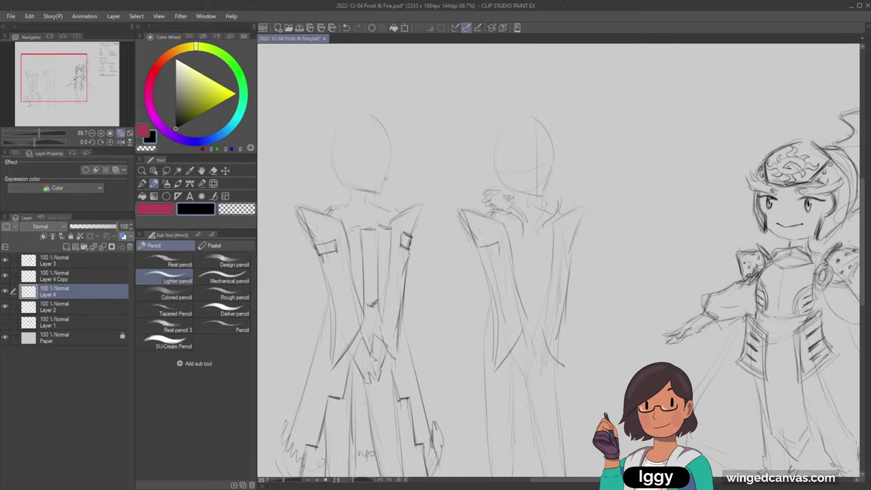
pyautogui.moveTo(386, 178); pyautogui.dragTo(380, 193)
pyautogui.hotkey('ctrl', 'z')
pyautogui.click(213, 170)
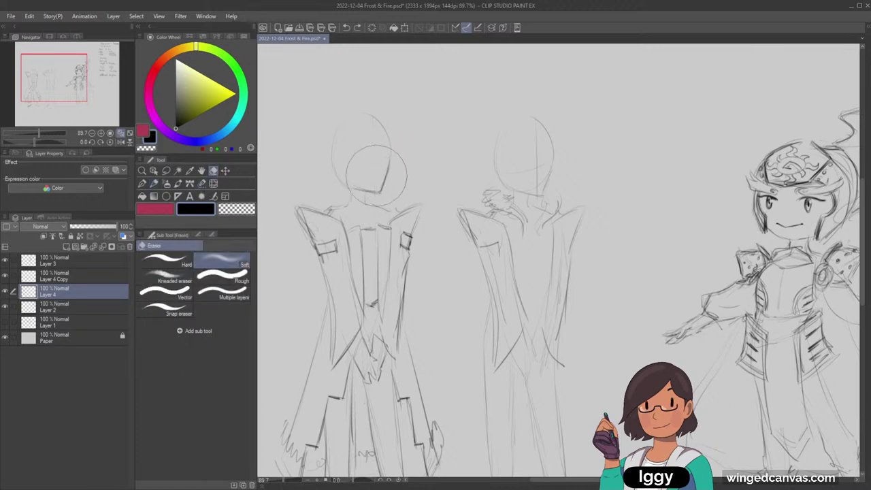
pyautogui.click(154, 183)
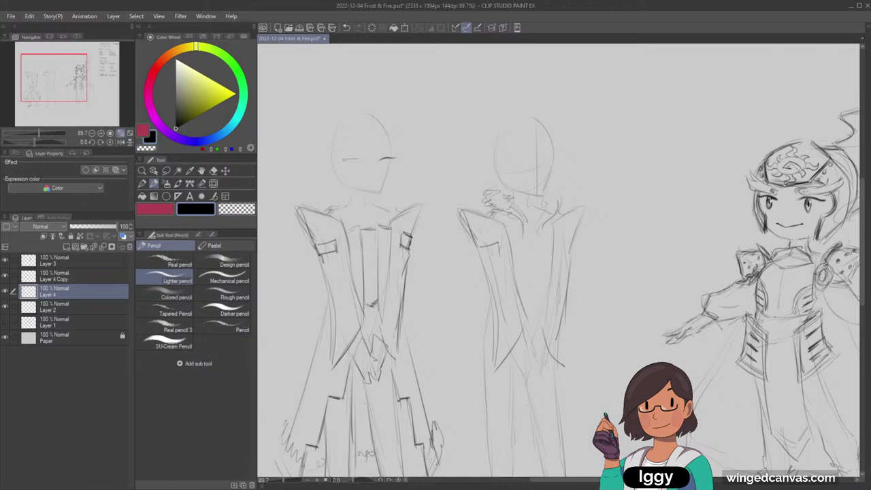
# Sketch calm, nearly flat upper eyelid lines for both eyes, undoing the unsuccessful strokes
pyautogui.moveTo(346, 159); pyautogui.dragTo(363, 159)
pyautogui.hotkey('ctrl', 'z')
pyautogui.hotkey('ctrl', 'z')
pyautogui.hotkey('ctrl', 'z')
pyautogui.hotkey('ctrl', 'z')
pyautogui.hotkey('ctrl', 'z')
pyautogui.moveTo(383, 160); pyautogui.dragTo(401, 158)
# Clean up the strokes under the eyelids with the Hard eraser and draw the irises and pupils of both eyes
pyautogui.click(213, 170)
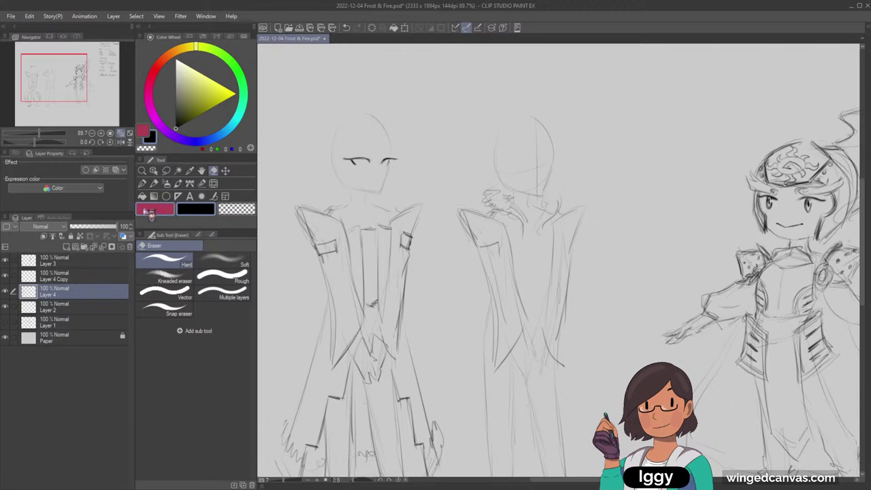
pyautogui.click(154, 183)
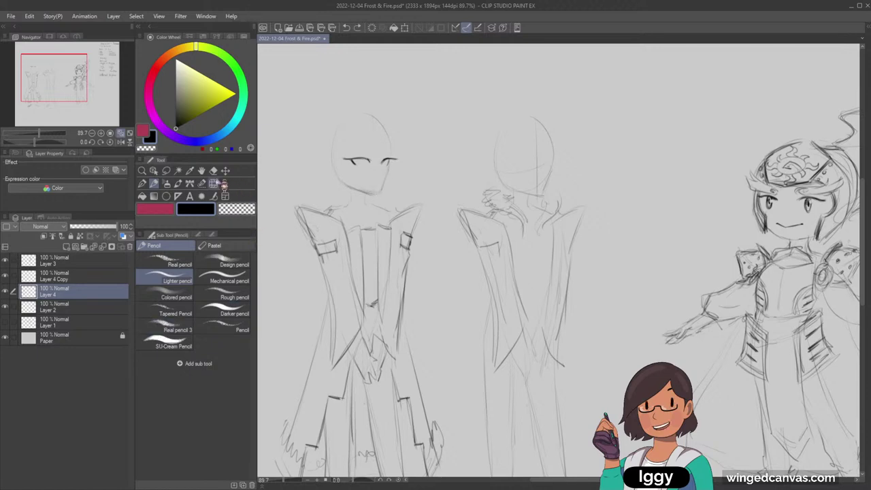
pyautogui.click(213, 171)
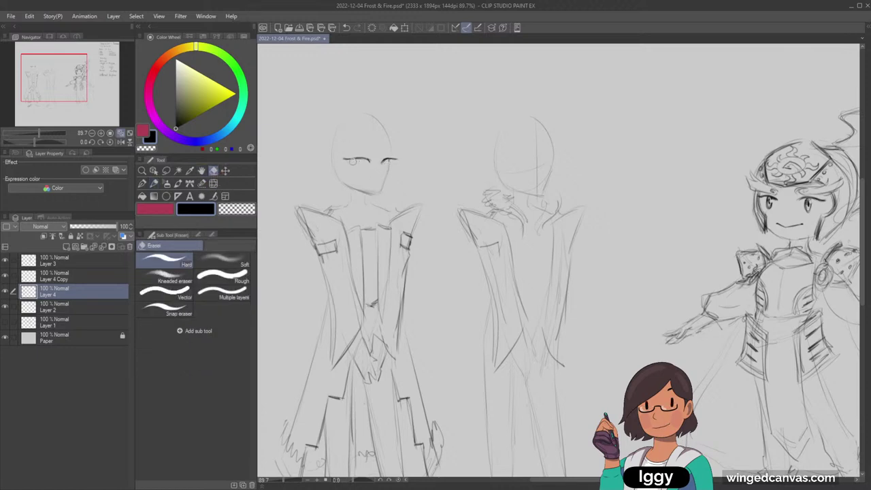
pyautogui.click(153, 183)
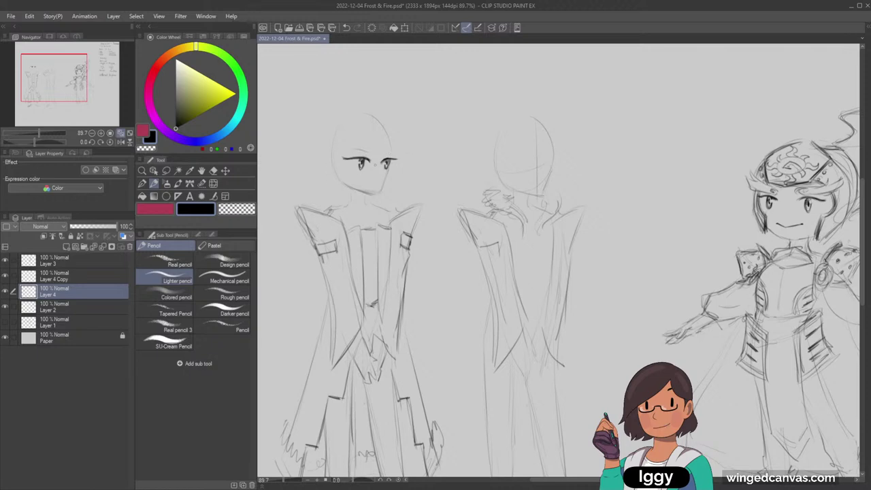
# Darken the jaw line on the far side of the face, undoing trial strokes, and check the figure against the whole canvas
pyautogui.hotkey('ctrl', 'z')
pyautogui.moveTo(392, 171); pyautogui.dragTo(381, 195)
pyautogui.hotkey('ctrl', 'z')
pyautogui.press('c')
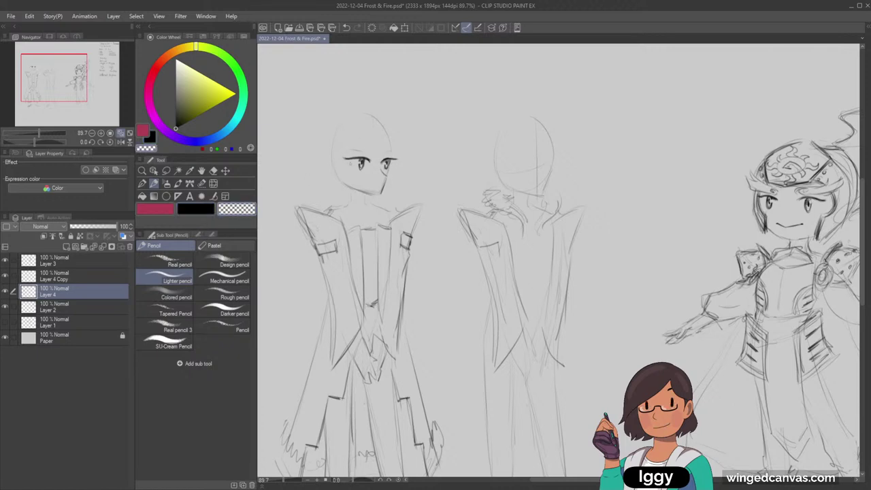
pyautogui.hotkey('ctrl', 'z')
pyautogui.press('c')
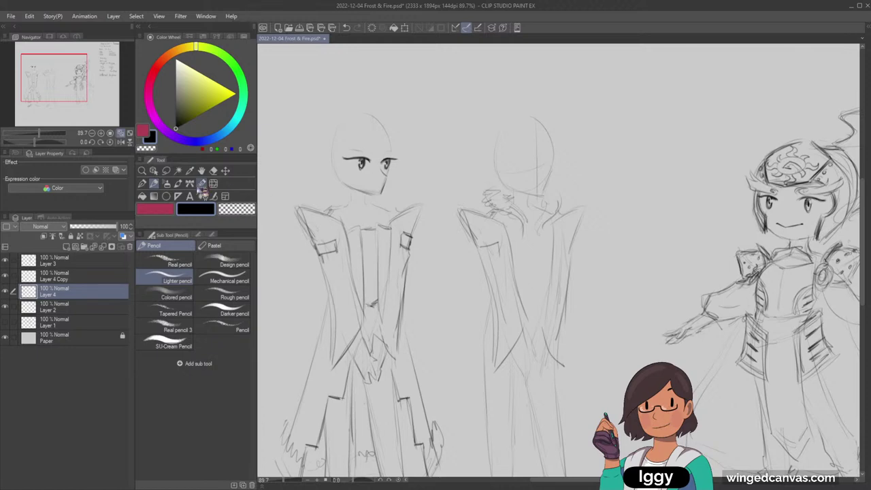
pyautogui.click(142, 171)
pyautogui.moveTo(440, 210); pyautogui.dragTo(391, 221)
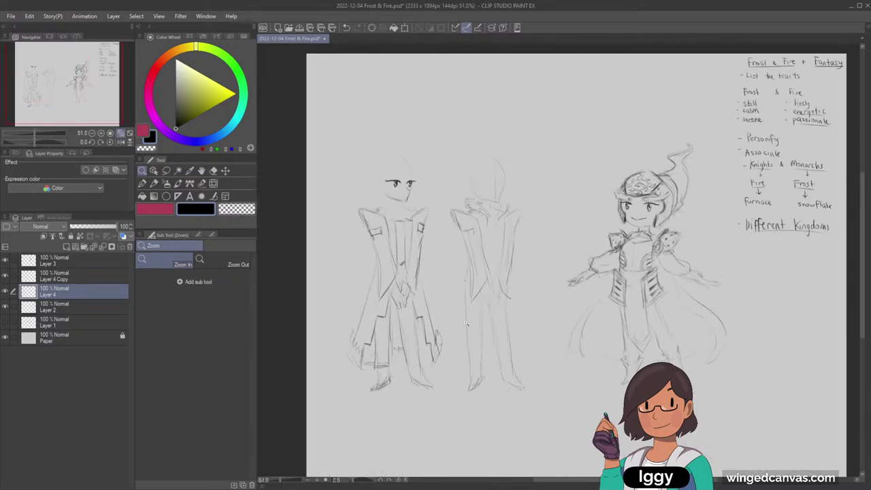
# Redraw the front edge of the frost monarch's coat skirt and clear the jagged fur marks at its hem with the Hard eraser
pyautogui.moveTo(466, 323); pyautogui.dragTo(446, 220)
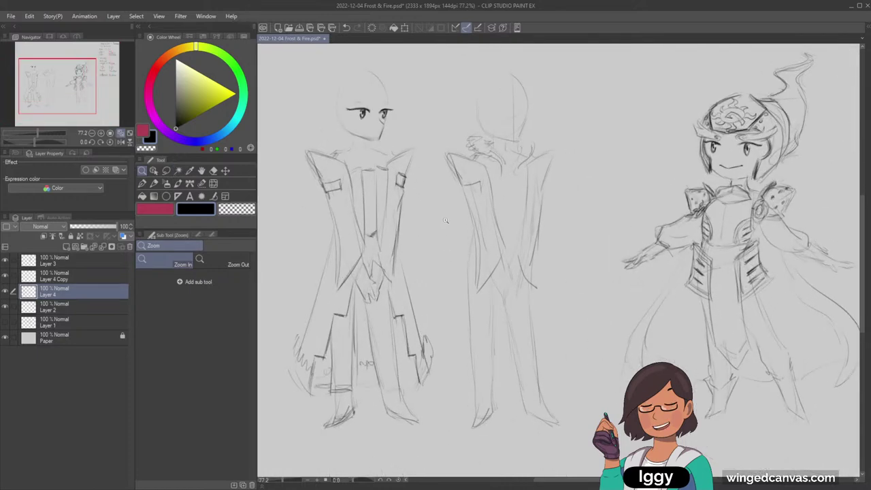
pyautogui.click(214, 171)
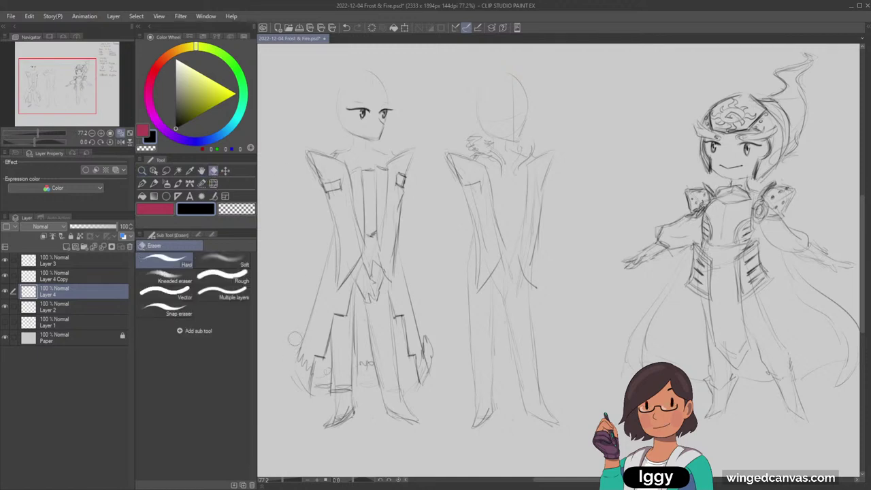
pyautogui.click(154, 183)
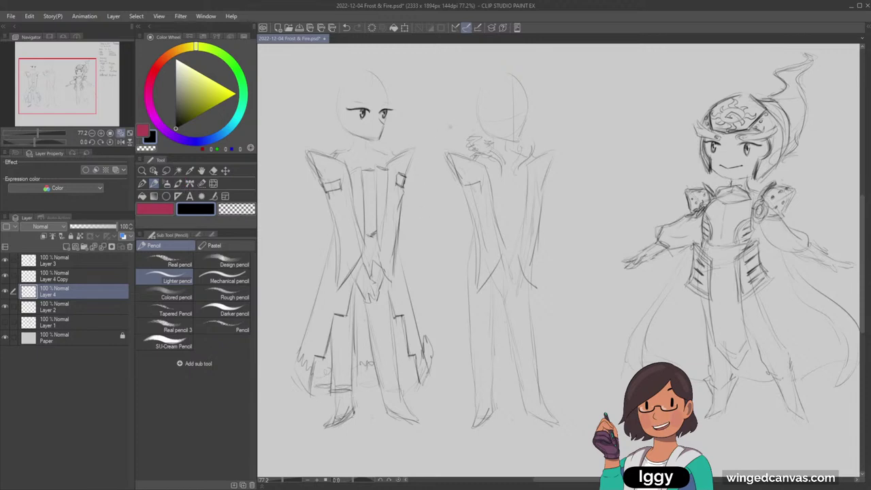
pyautogui.moveTo(334, 316); pyautogui.dragTo(311, 392)
pyautogui.click(213, 170)
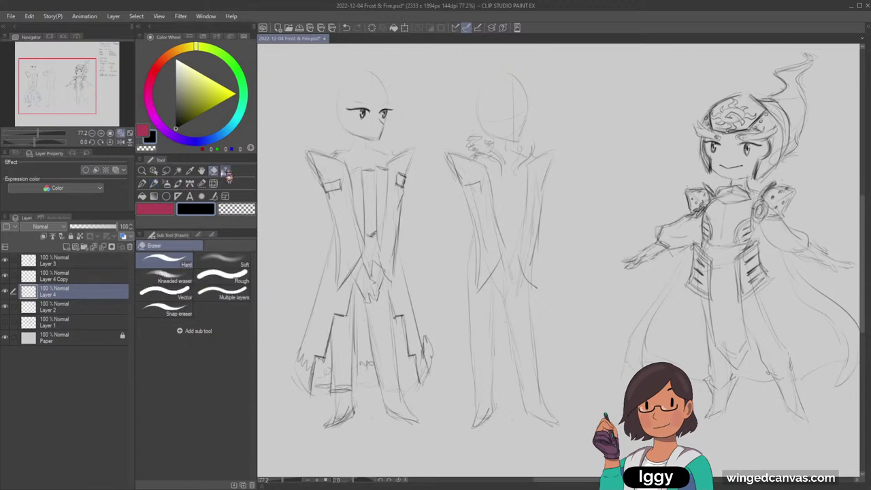
pyautogui.moveTo(303, 355)
pyautogui.mouseDown()
pyautogui.moveTo(308, 372)
pyautogui.moveTo(304, 351)
pyautogui.mouseUp()
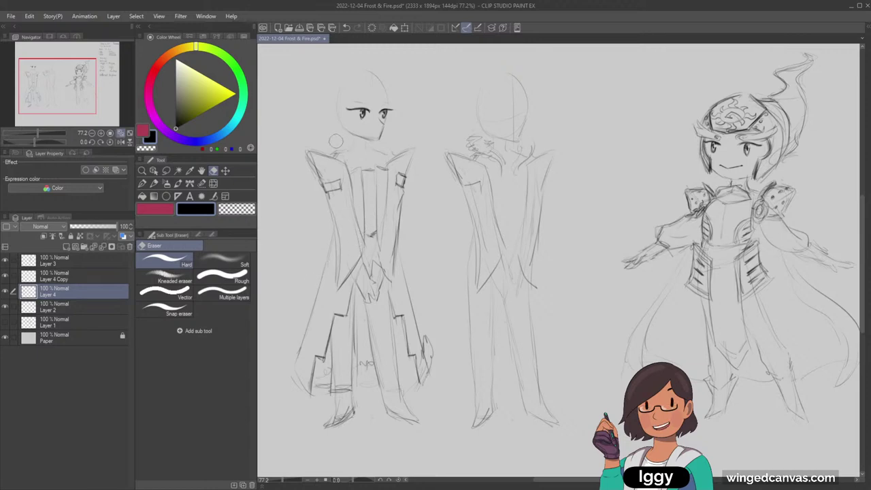
# Sketch a calm eyebrow and a small mouth on the frost monarch's face and check the drawing in a mirrored view
pyautogui.press('p')
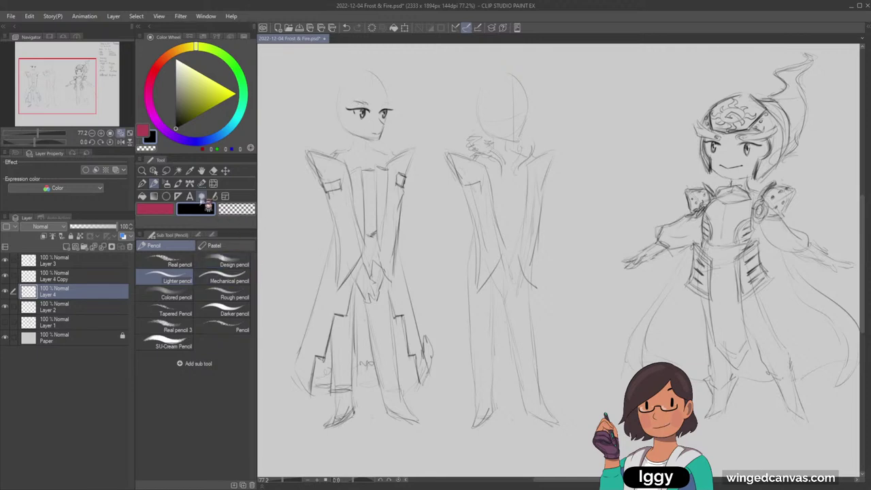
pyautogui.click(122, 143)
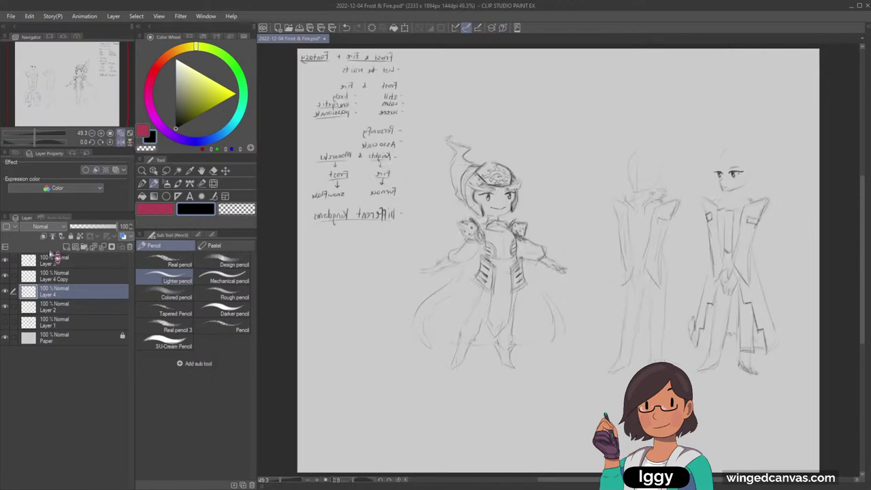
pyautogui.click(125, 144)
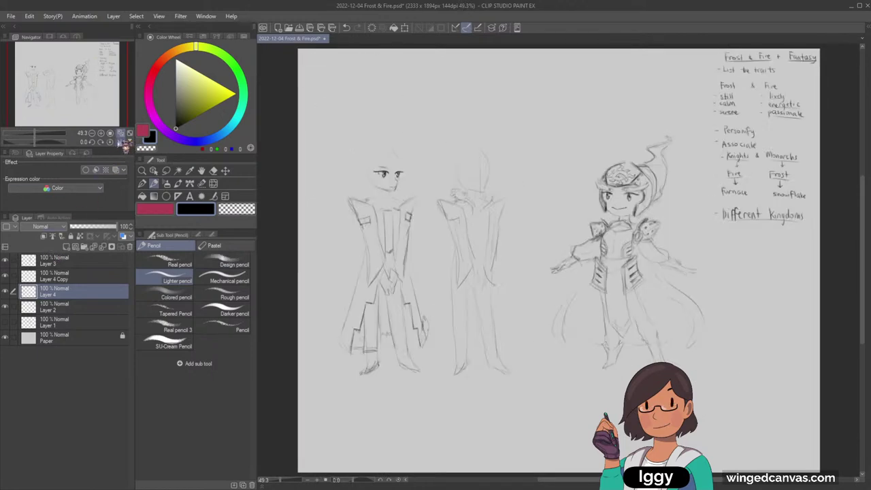
# Sketch parted hair with long straight locks framing both sides of the monarch's face with the Lighter pencil, undoing unsuccessful strokes
pyautogui.click(142, 170)
pyautogui.click(391, 181)
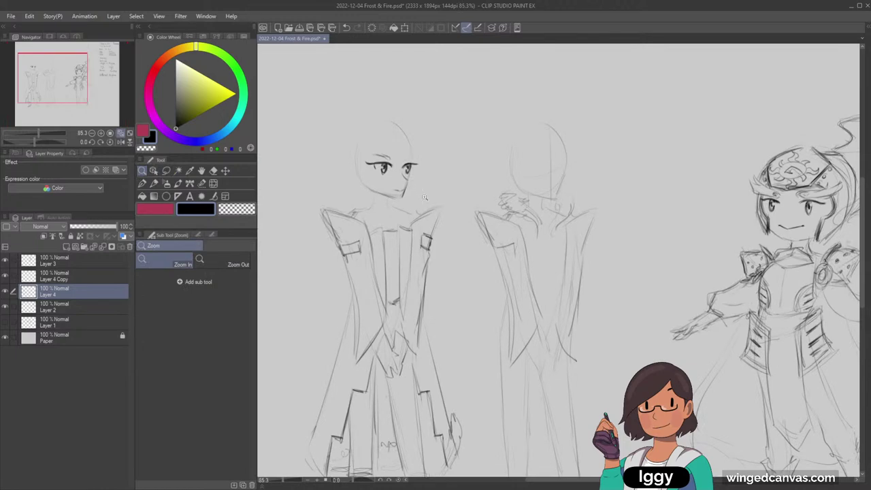
pyautogui.click(392, 181)
pyautogui.press('p')
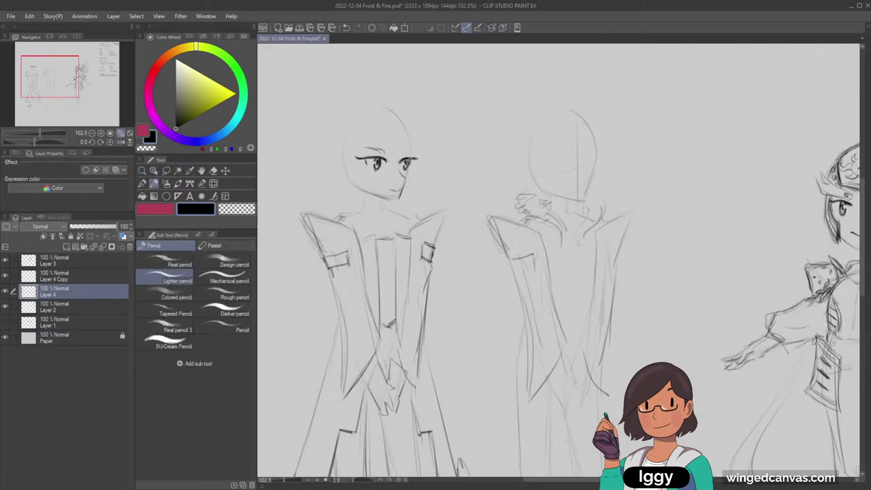
pyautogui.click(213, 183)
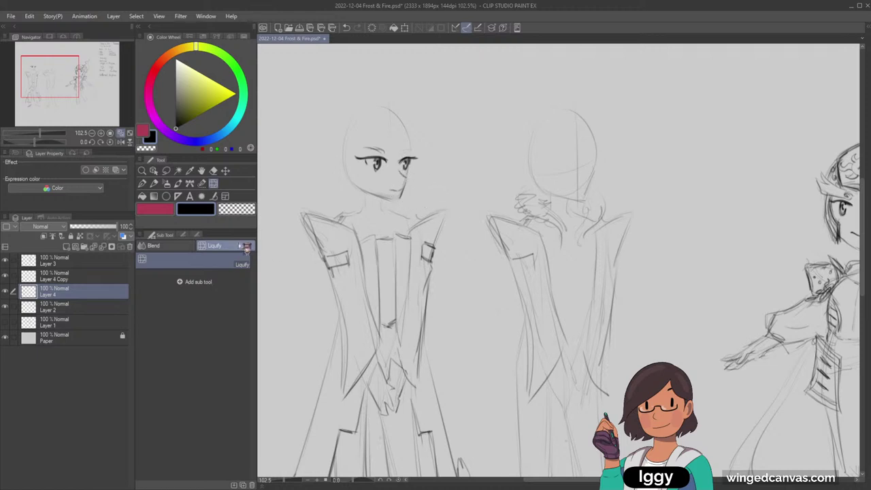
pyautogui.click(154, 183)
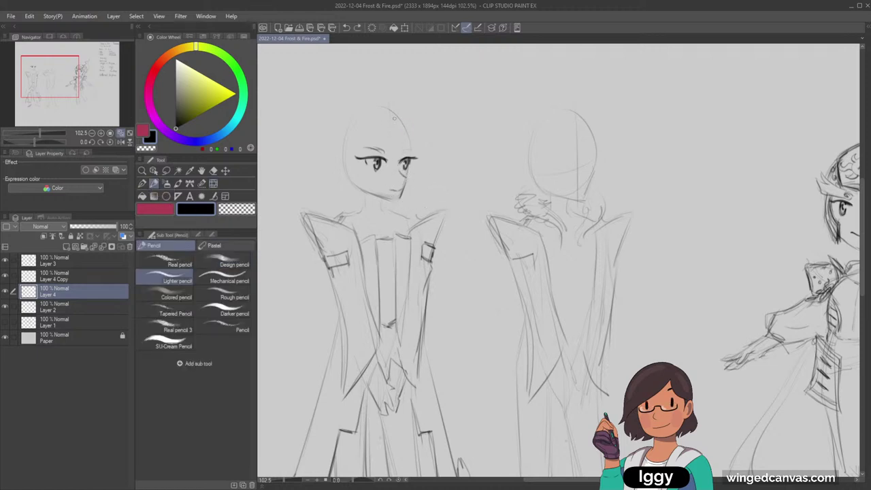
pyautogui.hotkey('ctrl', 'z')
pyautogui.moveTo(399, 159); pyautogui.dragTo(389, 169)
pyautogui.hotkey('ctrl', 'z')
pyautogui.hotkey('ctrl', 'z')
pyautogui.hotkey('ctrl', 'z')
pyautogui.moveTo(362, 177); pyautogui.dragTo(366, 219)
pyautogui.moveTo(417, 162); pyautogui.dragTo(406, 226)
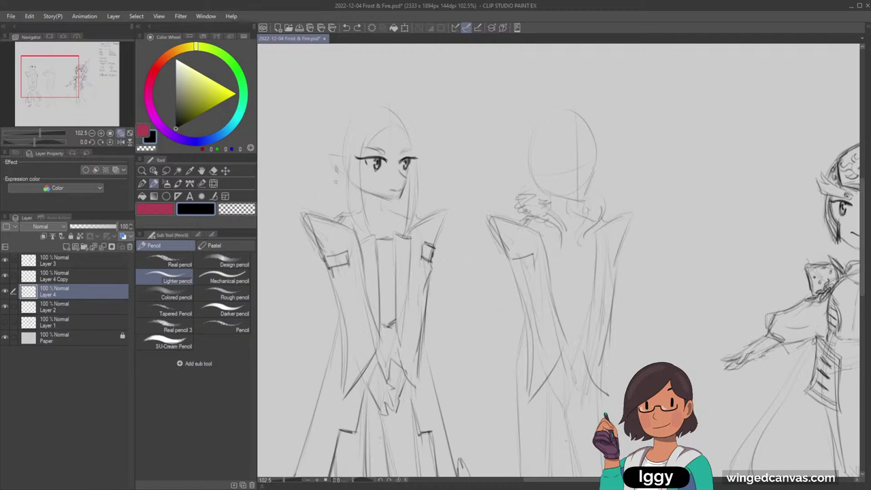
# Draw dangling drop earrings beside the monarch's pointed ear and a small pendant at the throat, undoing trial strokes
pyautogui.moveTo(336, 180); pyautogui.dragTo(336, 186)
pyautogui.hotkey('ctrl', 'z')
pyautogui.moveTo(371, 205); pyautogui.dragTo(377, 203)
pyautogui.hotkey('ctrl', 'z')
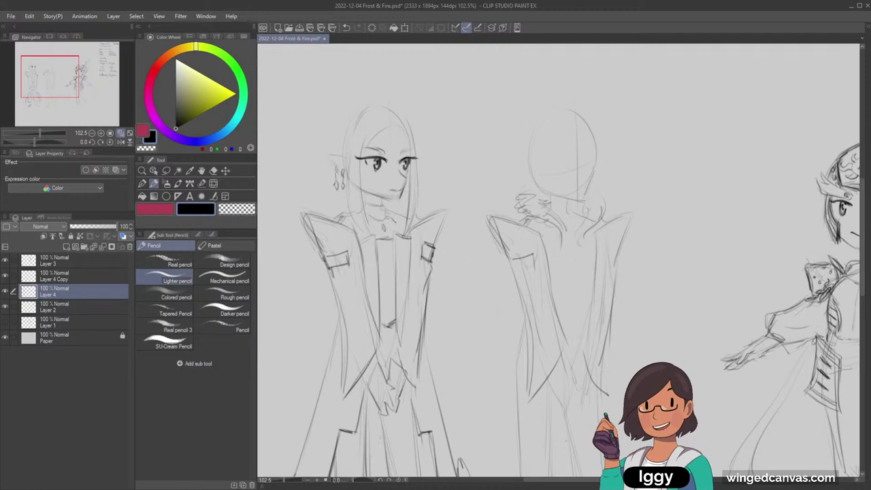
# Replace the throat pendant with a branching snowflake ornament and sketch an enlarged version of the motif beside the head
pyautogui.hotkey('ctrl', 'z')
pyautogui.moveTo(381, 217); pyautogui.dragTo(382, 222)
pyautogui.moveTo(454, 167)
pyautogui.mouseDown()
pyautogui.moveTo(459, 148)
pyautogui.moveTo(477, 158)
pyautogui.moveTo(446, 159)
pyautogui.mouseUp()
pyautogui.moveTo(373, 215); pyautogui.dragTo(382, 217)
pyautogui.moveTo(379, 217); pyautogui.dragTo(385, 207)
# Clean up stray strokes around the monarch's head using the pencil with transparent colour and the Hard eraser
pyautogui.click(141, 171)
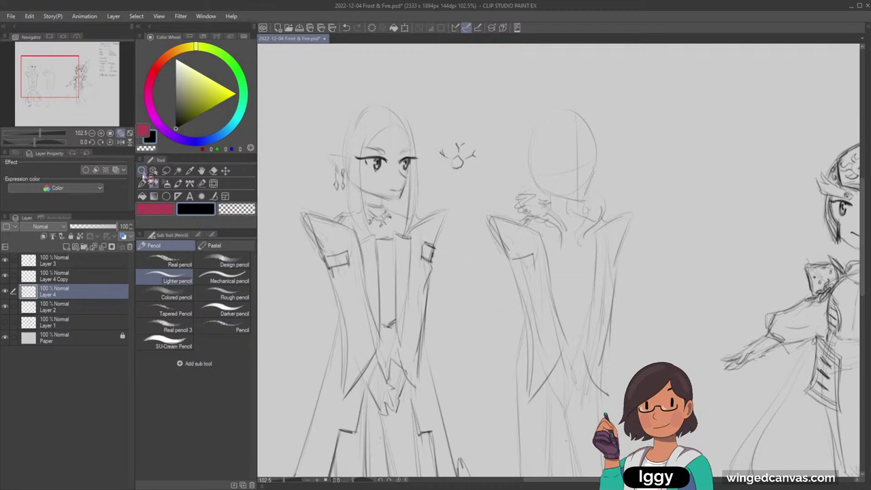
pyautogui.moveTo(408, 236); pyautogui.dragTo(378, 210)
pyautogui.click(428, 194)
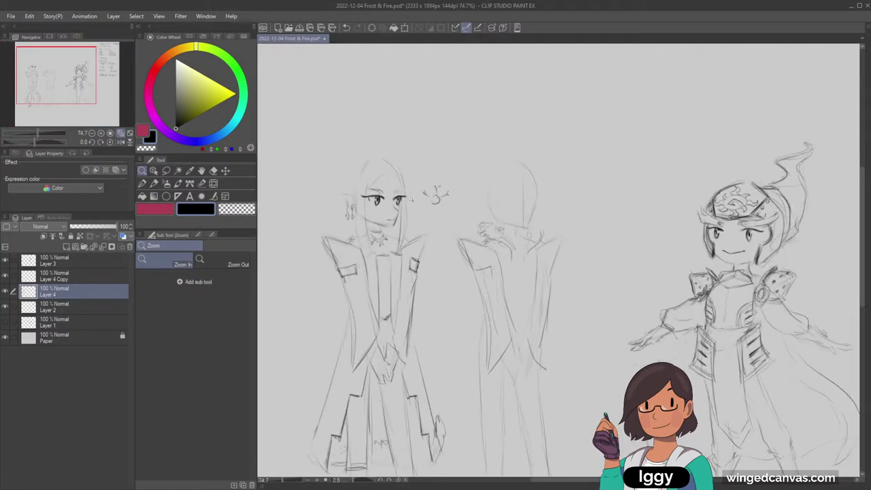
pyautogui.click(439, 190)
pyautogui.click(156, 184)
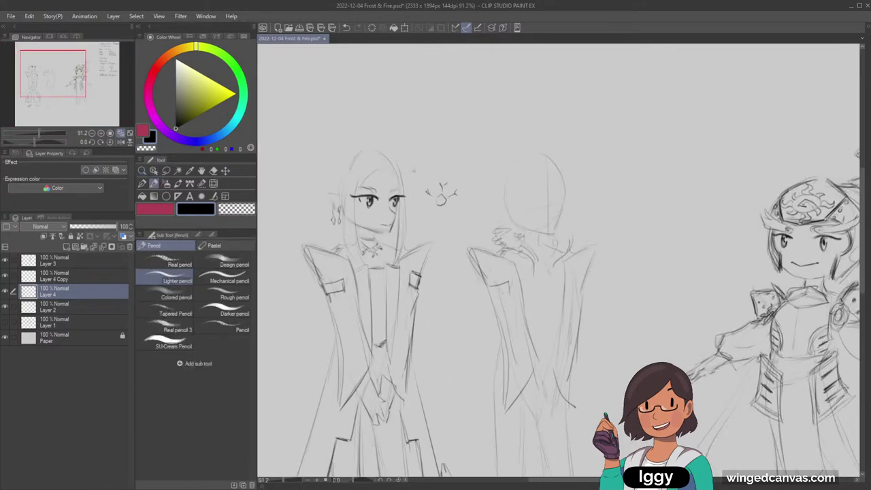
pyautogui.click(241, 210)
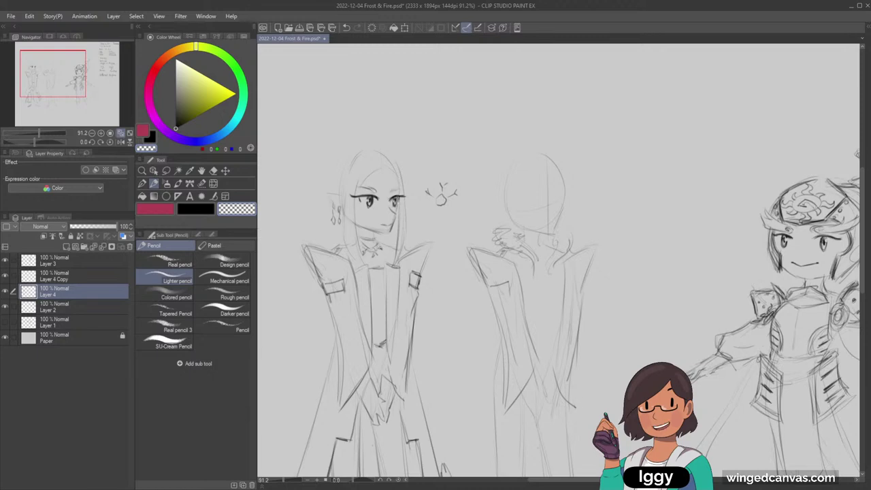
pyautogui.press('c')
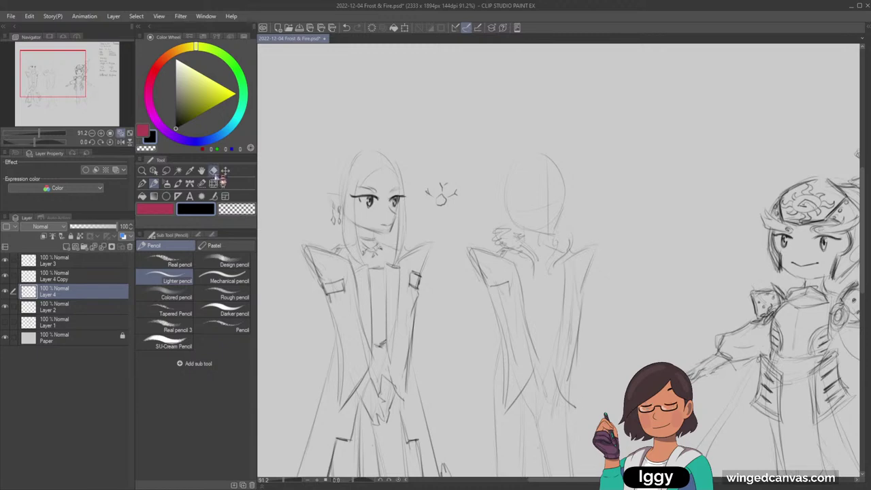
pyautogui.click(214, 170)
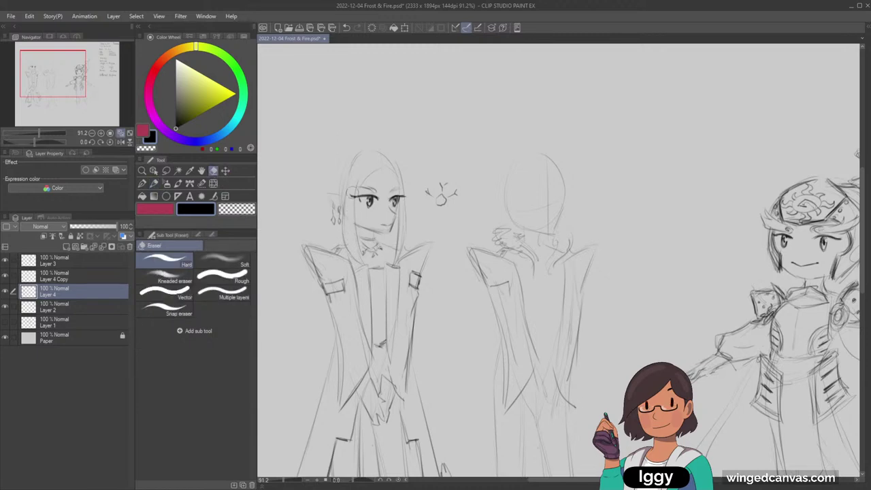
pyautogui.click(154, 183)
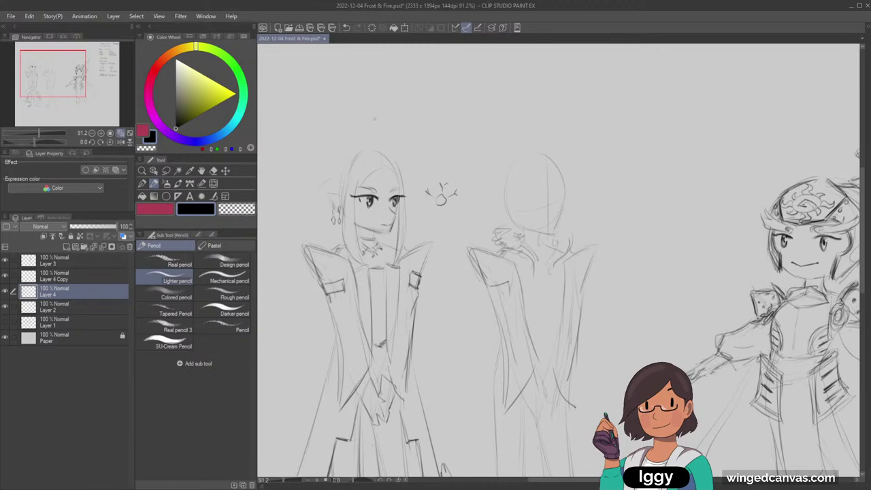
# Sketch the hair swept back over the ear and gathered low behind the head, undoing the trial side strands
pyautogui.moveTo(321, 191); pyautogui.dragTo(312, 205)
pyautogui.moveTo(344, 177)
pyautogui.mouseDown()
pyautogui.moveTo(321, 233)
pyautogui.moveTo(335, 238)
pyautogui.mouseUp()
pyautogui.hotkey('ctrl', 'z')
pyautogui.hotkey('ctrl', 'z')
pyautogui.hotkey('ctrl', 'z')
pyautogui.moveTo(328, 176); pyautogui.dragTo(356, 150)
# Add a short vertical pencil stroke on the monarch's forehead and check the figure against the whole canvas
pyautogui.click(143, 171)
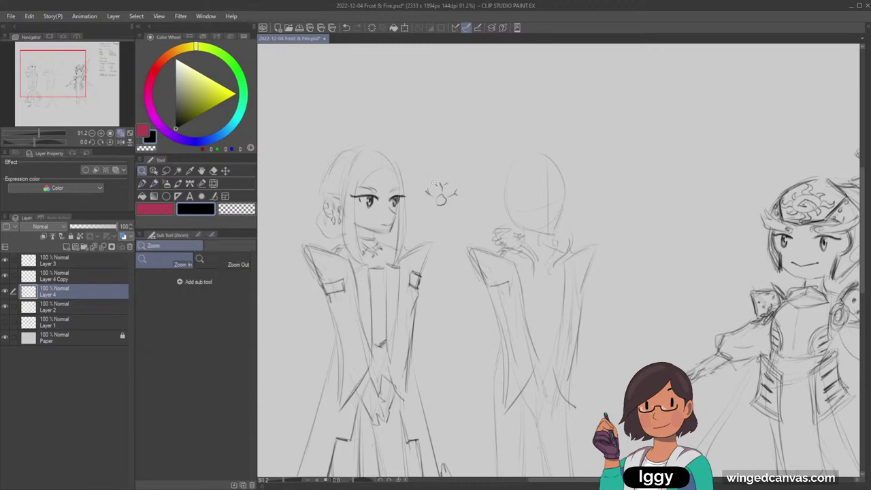
pyautogui.moveTo(441, 178); pyautogui.dragTo(439, 114)
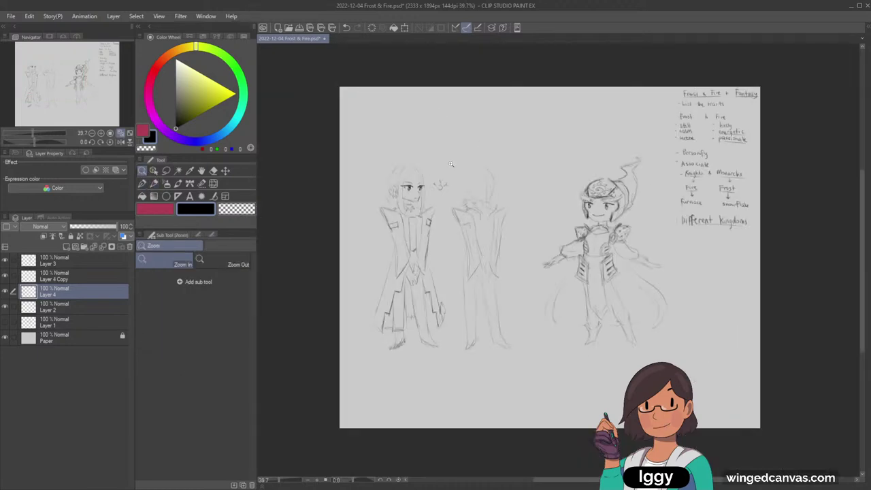
pyautogui.moveTo(450, 164); pyautogui.dragTo(476, 164)
pyautogui.press('p')
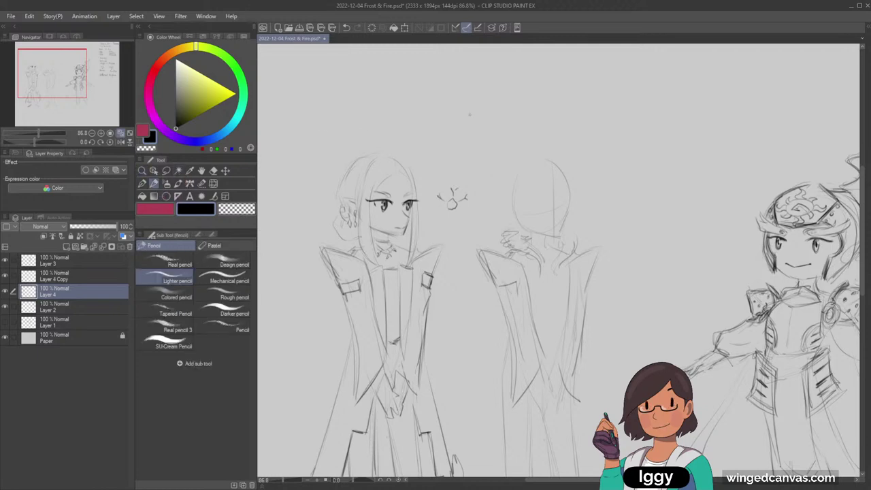
pyautogui.moveTo(399, 175); pyautogui.dragTo(399, 190)
pyautogui.click(130, 134)
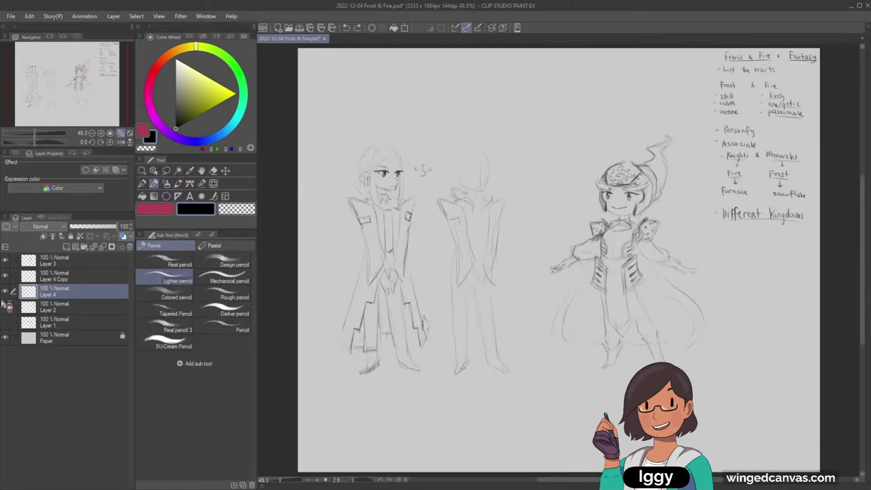
# Select the unfinished duplicate figure between the monarch and the knight and delete its layer, Layer 4 Copy
pyautogui.click(154, 170)
pyautogui.click(462, 204)
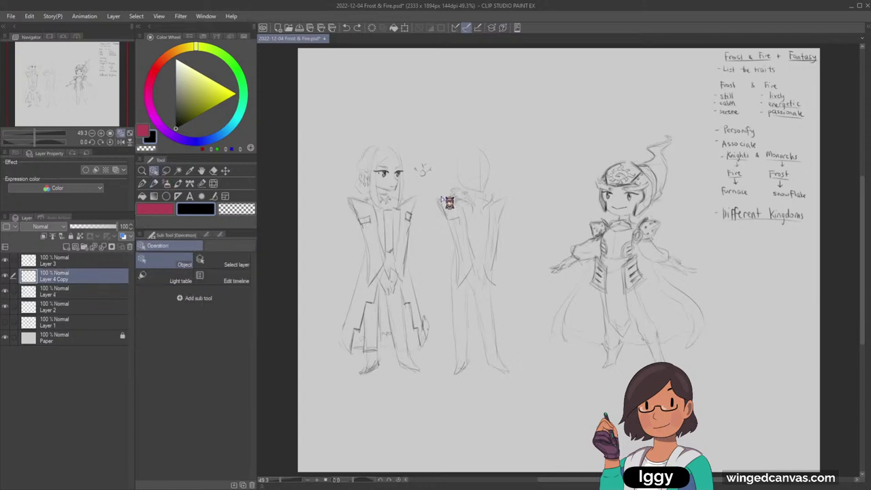
pyautogui.moveTo(68, 84); pyautogui.dragTo(89, 87)
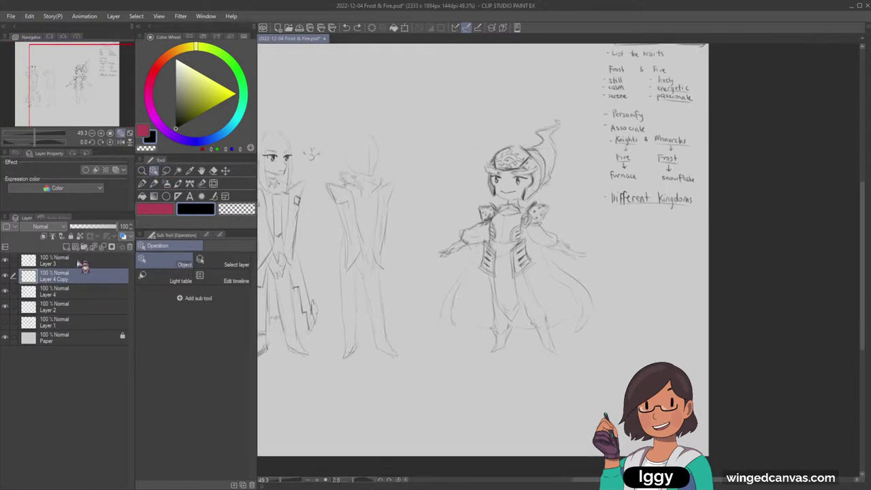
pyautogui.click(129, 247)
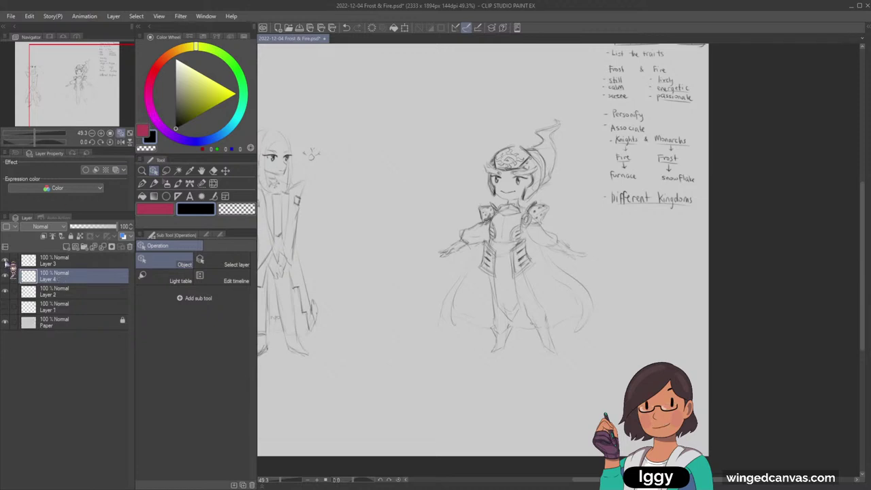
# Identify the layer holding the frost character by toggling visibility, and erase the small snowflake doodle beside its head on Layer 4
pyautogui.click(4, 261)
pyautogui.click(5, 260)
pyautogui.click(5, 276)
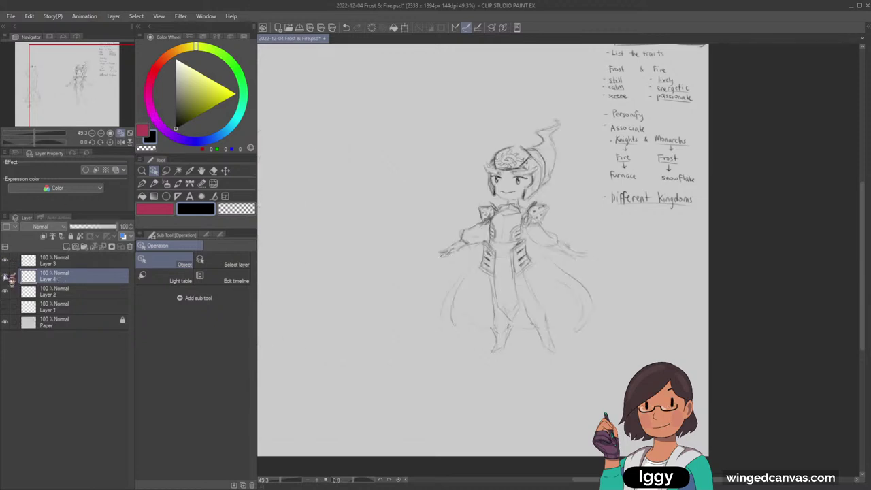
pyautogui.click(5, 276)
pyautogui.press('e')
pyautogui.press(']')
pyautogui.press(']')
pyautogui.press(']')
pyautogui.press(']')
pyautogui.press(']')
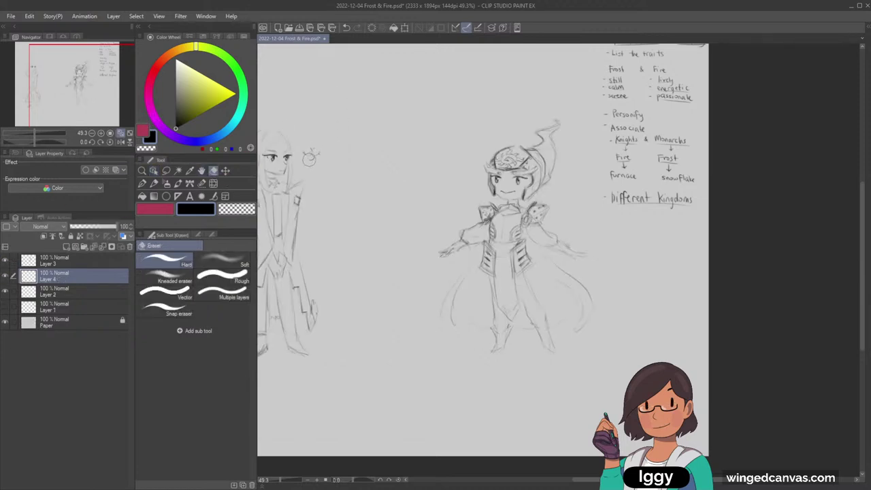
pyautogui.moveTo(311, 157); pyautogui.dragTo(312, 163)
# Sketch a tall pointed crown on the frost monarch's head with the Lighter pencil
pyautogui.moveTo(87, 104); pyautogui.dragTo(73, 105)
pyautogui.click(141, 170)
pyautogui.moveTo(376, 178); pyautogui.dragTo(431, 134)
pyautogui.click(154, 184)
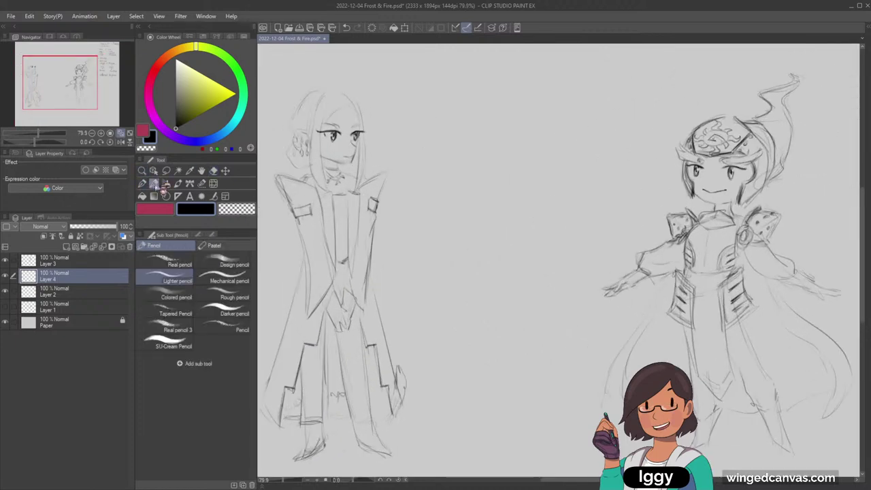
pyautogui.click(73, 80)
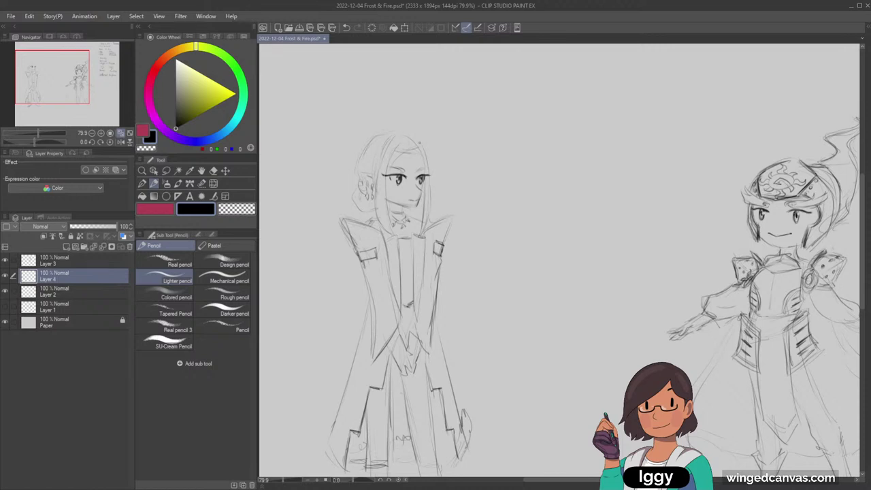
pyautogui.moveTo(398, 153)
pyautogui.mouseDown()
pyautogui.moveTo(419, 149)
pyautogui.moveTo(413, 144)
pyautogui.mouseUp()
pyautogui.hotkey('ctrl', 'z')
pyautogui.hotkey('ctrl', 'z')
pyautogui.moveTo(422, 135); pyautogui.dragTo(423, 151)
# Strengthen the lines of the frost monarch's foot and sleeve
pyautogui.moveTo(85, 93); pyautogui.dragTo(78, 107)
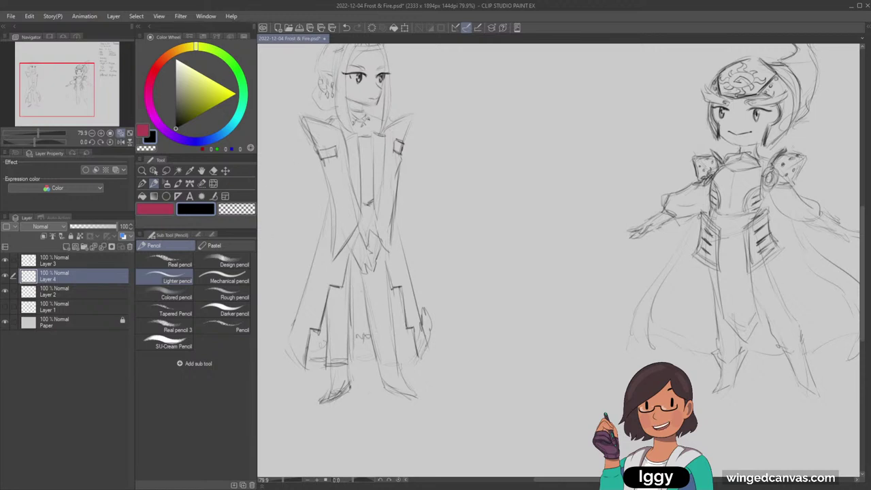
pyautogui.moveTo(390, 390); pyautogui.dragTo(416, 395)
pyautogui.moveTo(347, 235)
pyautogui.mouseDown()
pyautogui.moveTo(360, 250)
pyautogui.moveTo(334, 254)
pyautogui.mouseUp()
# Erase the frost monarch's wide shoulder pads, sleeves and clasped hands with a smaller hard eraser
pyautogui.click(129, 133)
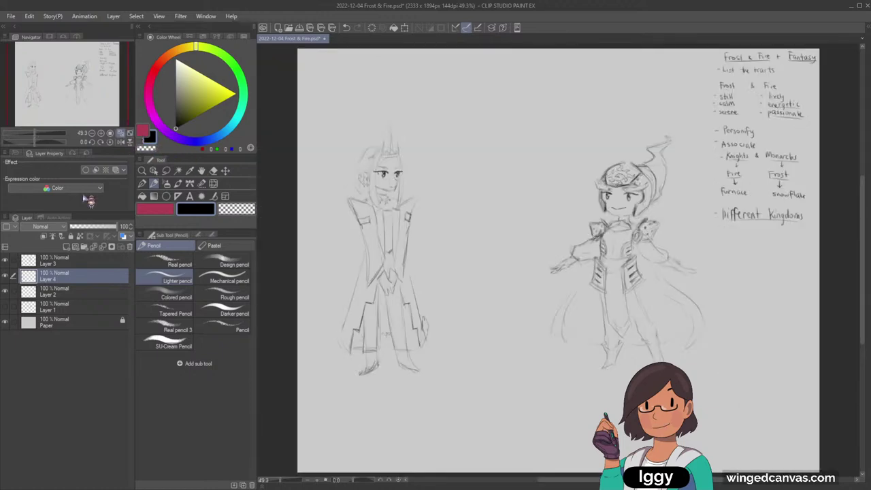
pyautogui.click(144, 171)
pyautogui.click(408, 267)
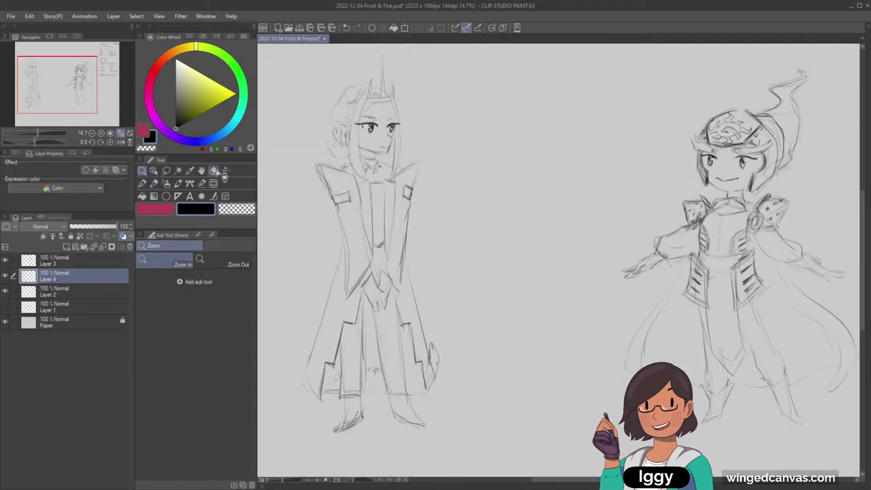
pyautogui.click(215, 172)
pyautogui.press('[')
pyautogui.press('[')
pyautogui.moveTo(343, 221)
pyautogui.mouseDown()
pyautogui.moveTo(363, 307)
pyautogui.moveTo(380, 301)
pyautogui.moveTo(397, 225)
pyautogui.moveTo(393, 233)
pyautogui.moveTo(410, 228)
pyautogui.moveTo(408, 239)
pyautogui.moveTo(409, 176)
pyautogui.mouseUp()
pyautogui.moveTo(362, 198)
pyautogui.mouseDown()
pyautogui.moveTo(312, 160)
pyautogui.moveTo(320, 158)
pyautogui.moveTo(325, 175)
pyautogui.moveTo(347, 177)
pyautogui.moveTo(317, 158)
pyautogui.moveTo(358, 224)
pyautogui.moveTo(335, 214)
pyautogui.mouseUp()
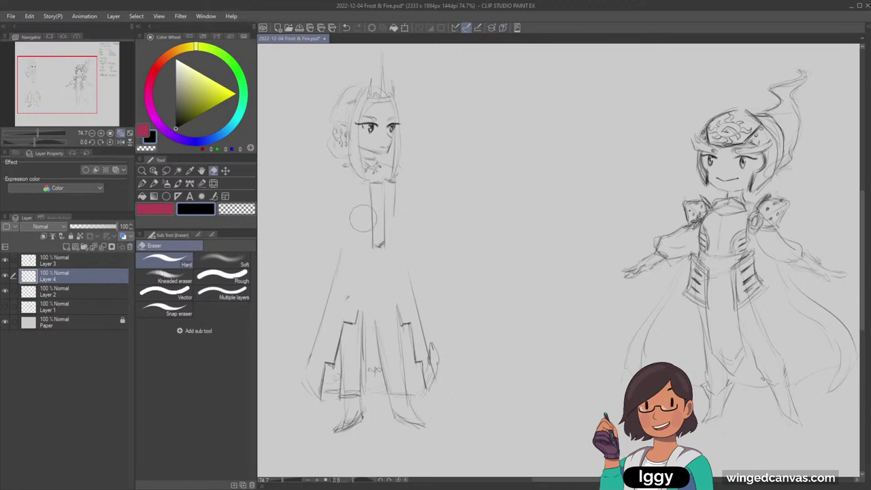
# Sketch lowered arms with long flared sleeves and narrow pointed shoulder pads on the frost monarch
pyautogui.click(154, 183)
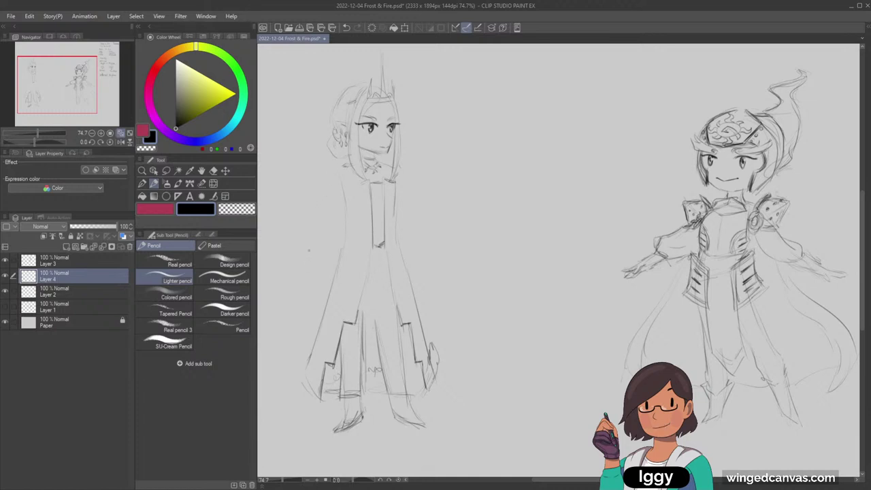
pyautogui.moveTo(326, 218); pyautogui.dragTo(309, 254)
pyautogui.moveTo(411, 208); pyautogui.dragTo(419, 241)
pyautogui.moveTo(401, 211); pyautogui.dragTo(414, 246)
pyautogui.moveTo(340, 212); pyautogui.dragTo(326, 247)
pyautogui.moveTo(327, 163); pyautogui.dragTo(346, 193)
pyautogui.moveTo(412, 160); pyautogui.dragTo(409, 188)
pyautogui.moveTo(310, 238)
pyautogui.mouseDown()
pyautogui.moveTo(288, 279)
pyautogui.moveTo(310, 278)
pyautogui.mouseUp()
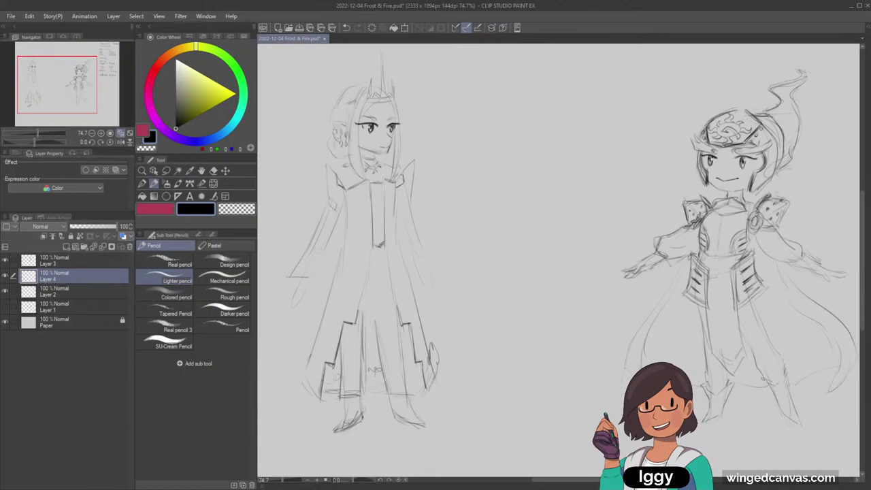
pyautogui.moveTo(407, 170); pyautogui.dragTo(416, 160)
pyautogui.moveTo(327, 164); pyautogui.dragTo(329, 196)
# Refine the flared sleeve's hem and darken the stepped trim along the frost monarch's coat
pyautogui.press('e')
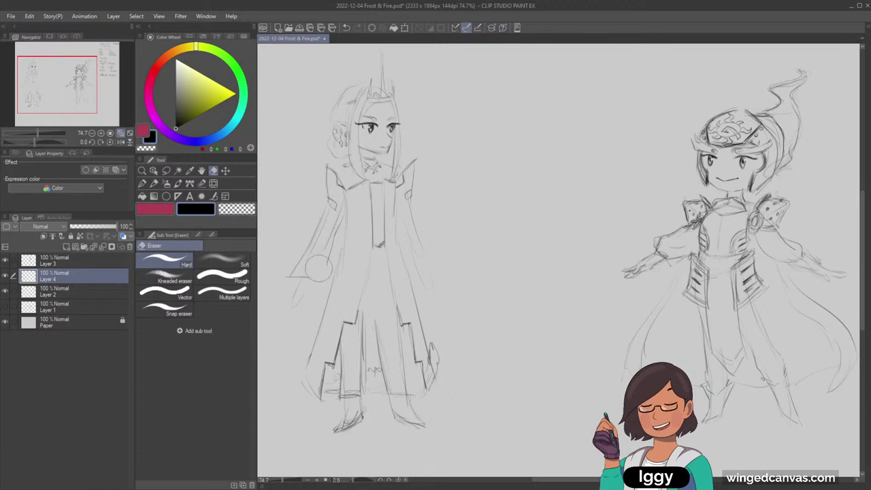
pyautogui.press('p')
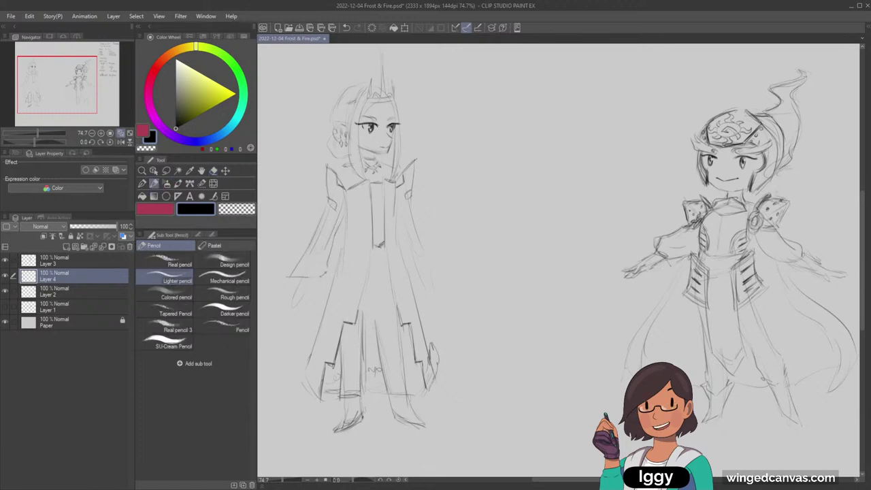
pyautogui.moveTo(328, 265); pyautogui.dragTo(328, 274)
pyautogui.hotkey('ctrl', 'z')
pyautogui.hotkey('ctrl', 'z')
pyautogui.moveTo(304, 374)
pyautogui.mouseDown()
pyautogui.moveTo(330, 377)
pyautogui.moveTo(325, 363)
pyautogui.moveTo(370, 269)
pyautogui.mouseUp()
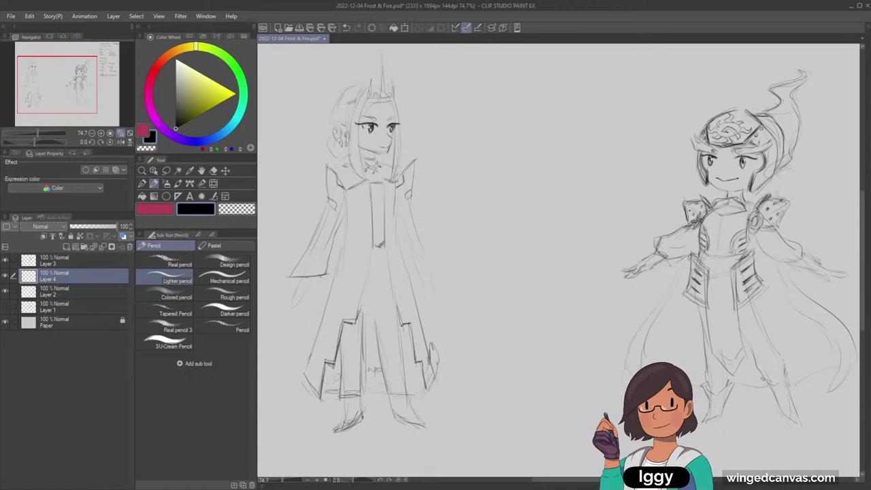
# Define the frost monarch's shoulder, torso side and the coat's front opening below the waist
pyautogui.moveTo(339, 172); pyautogui.dragTo(345, 188)
pyautogui.moveTo(348, 203); pyautogui.dragTo(340, 276)
pyautogui.moveTo(337, 265); pyautogui.dragTo(329, 290)
pyautogui.moveTo(371, 262); pyautogui.dragTo(360, 315)
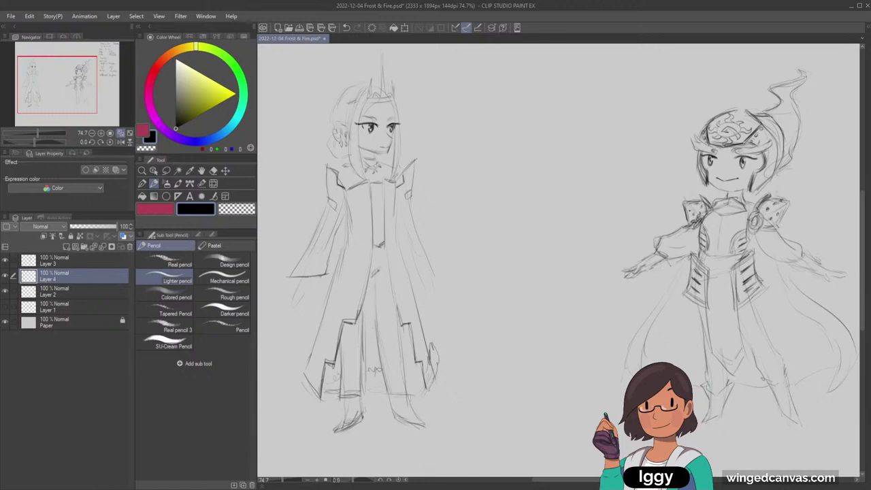
pyautogui.moveTo(378, 271); pyautogui.dragTo(364, 315)
# Duplicate the frost monarch's layer and place the copy between the original and the fire knight
pyautogui.hotkey('ctrl', '-')
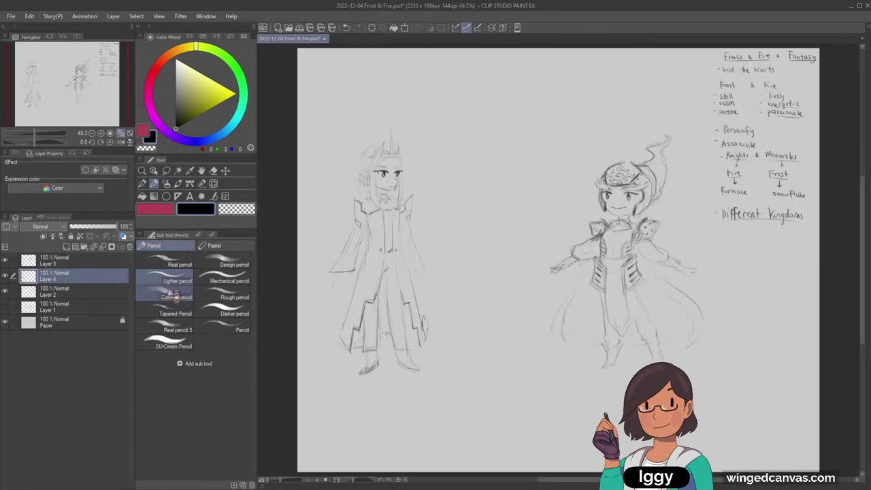
pyautogui.click(226, 172)
pyautogui.hotkey('ctrl', 'c')
pyautogui.hotkey('ctrl', 'v')
pyautogui.moveTo(410, 298); pyautogui.dragTo(520, 296)
# On Layer 4, sketch draped waist chains with hanging pointed charms on the original frost monarch
pyautogui.press('/')
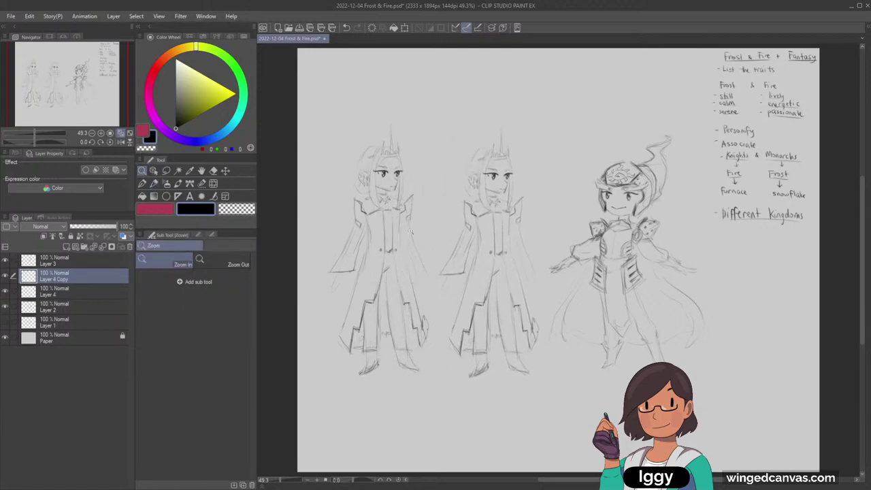
pyautogui.click(434, 296)
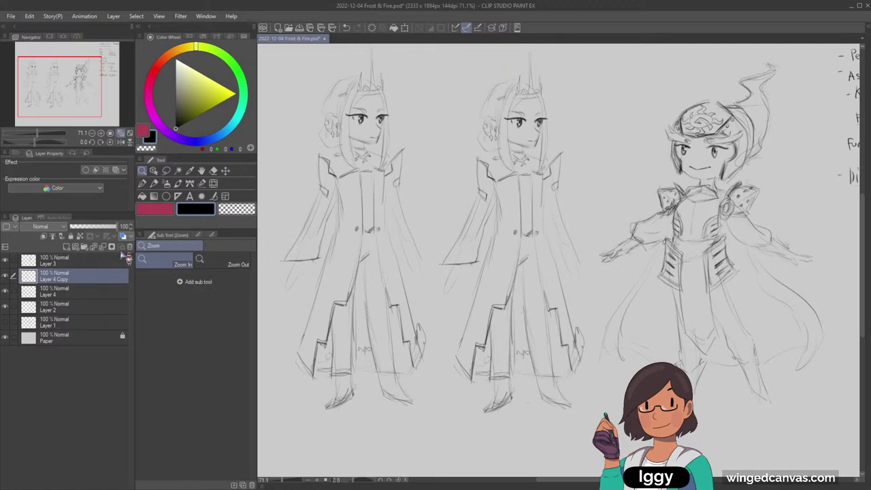
pyautogui.click(5, 276)
pyautogui.click(5, 276)
pyautogui.click(13, 291)
pyautogui.click(5, 291)
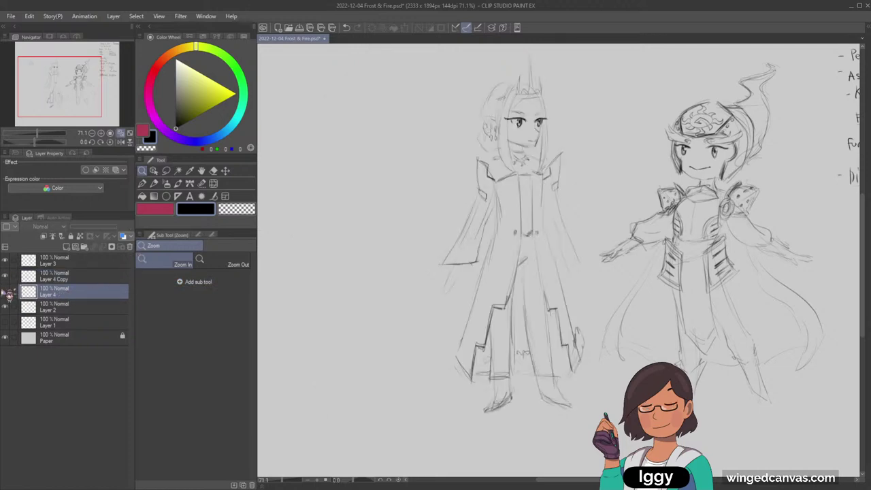
pyautogui.click(5, 291)
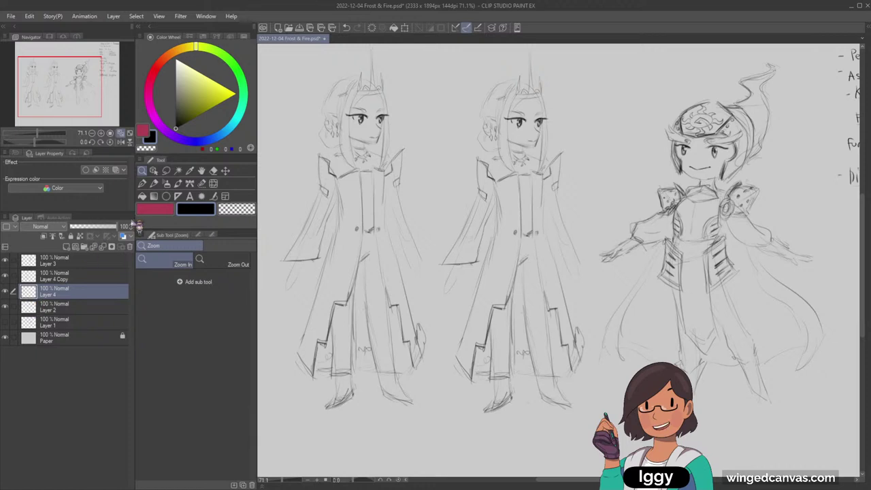
pyautogui.click(154, 183)
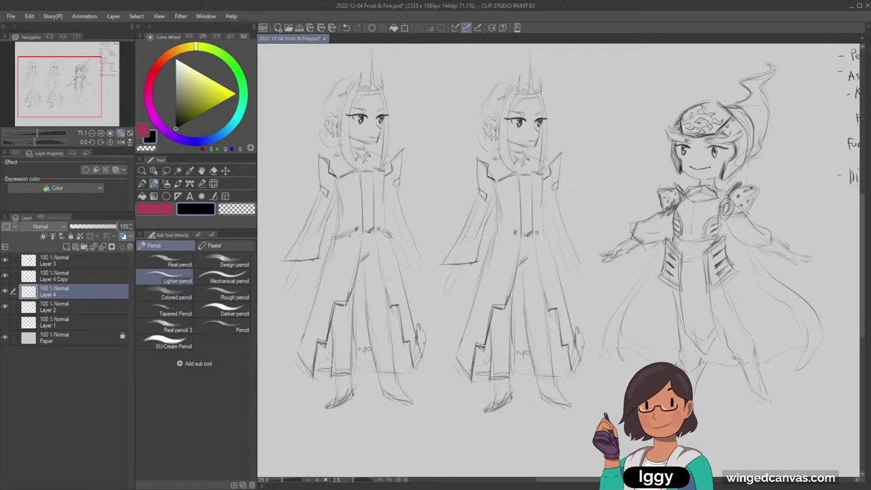
pyautogui.moveTo(349, 239)
pyautogui.mouseDown()
pyautogui.moveTo(348, 262)
pyautogui.moveTo(328, 262)
pyautogui.mouseUp()
pyautogui.moveTo(385, 236); pyautogui.dragTo(385, 247)
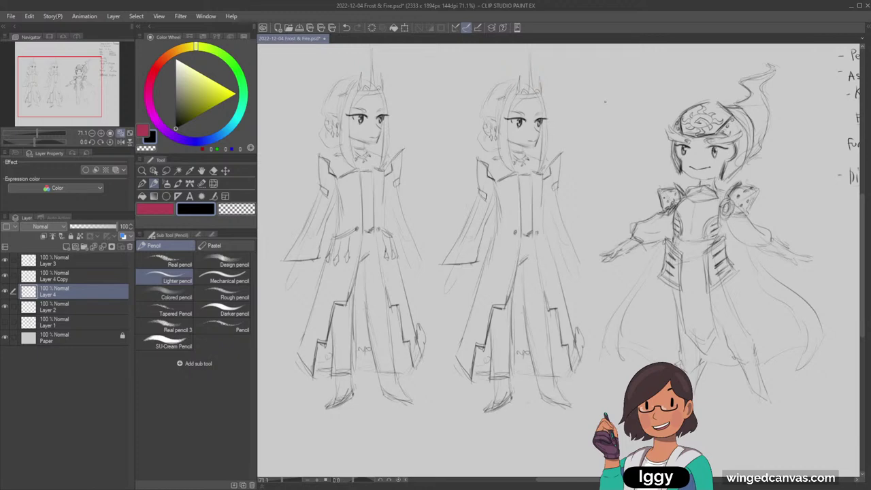
# On Layer 4 Copy, sketch plain draped bands at the waist of the duplicate frost monarch
pyautogui.click(19, 276)
pyautogui.click(5, 275)
pyautogui.click(4, 276)
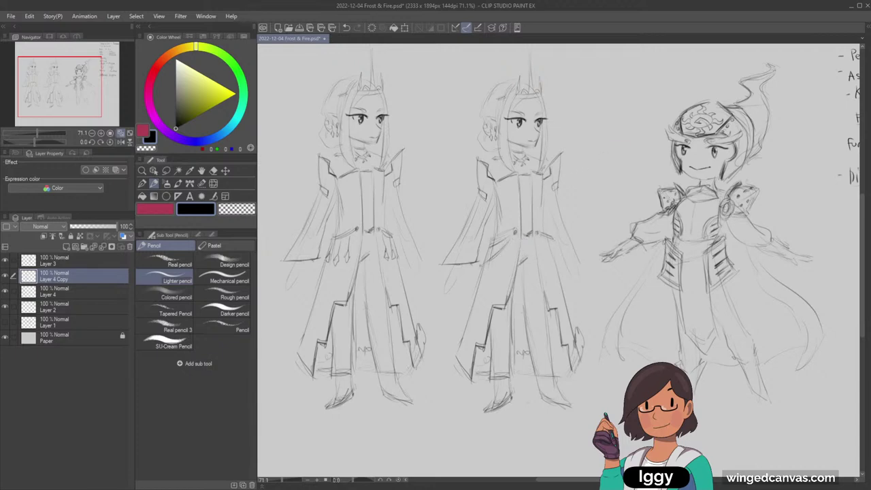
pyautogui.moveTo(535, 237); pyautogui.dragTo(561, 261)
# Shift the duplicate frost monarch slightly toward the fire knight and hide Layer 4 Copy
pyautogui.click(131, 134)
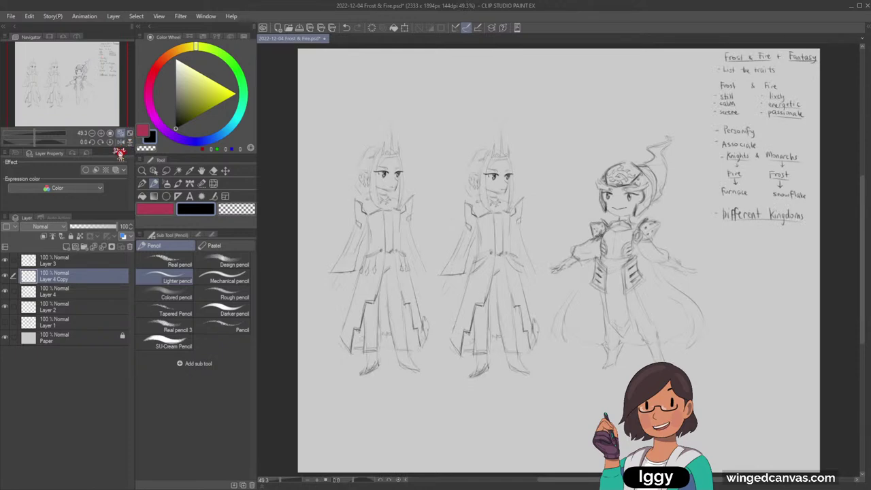
pyautogui.click(225, 170)
pyautogui.moveTo(524, 297)
pyautogui.mouseDown()
pyautogui.moveTo(412, 298)
pyautogui.moveTo(522, 297)
pyautogui.mouseUp()
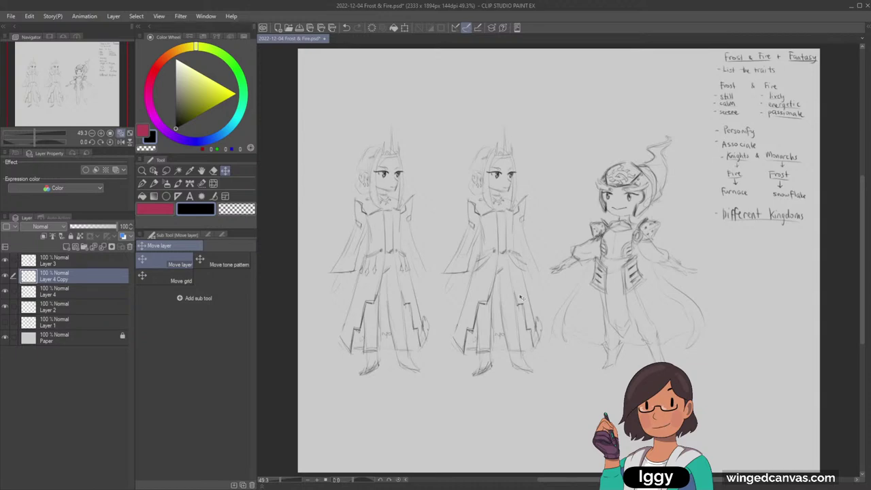
pyautogui.click(6, 276)
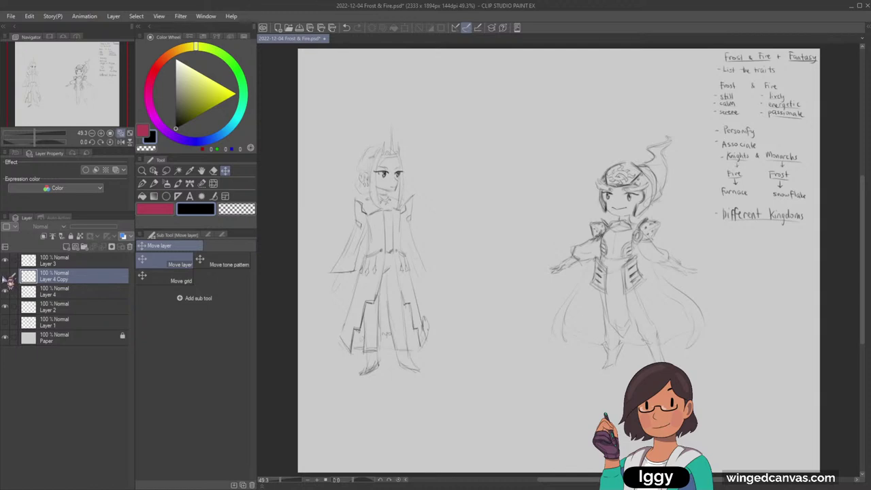
pyautogui.click(6, 276)
pyautogui.click(6, 276)
# Place Layer 4 above Layer 4 Copy and move the charm-belted frost monarch next to the fire knight
pyautogui.click(85, 291)
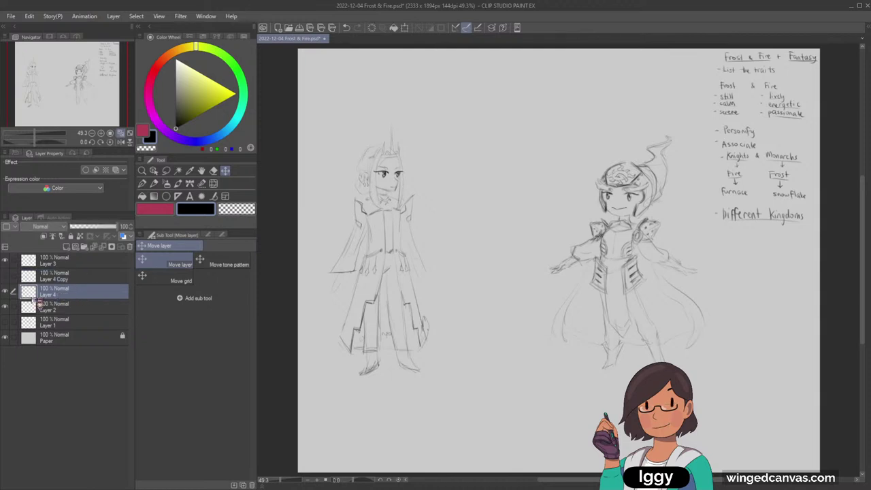
pyautogui.click(4, 293)
pyautogui.click(4, 293)
pyautogui.moveTo(78, 295); pyautogui.dragTo(79, 273)
pyautogui.moveTo(398, 310)
pyautogui.mouseDown()
pyautogui.moveTo(507, 318)
pyautogui.moveTo(493, 333)
pyautogui.mouseUp()
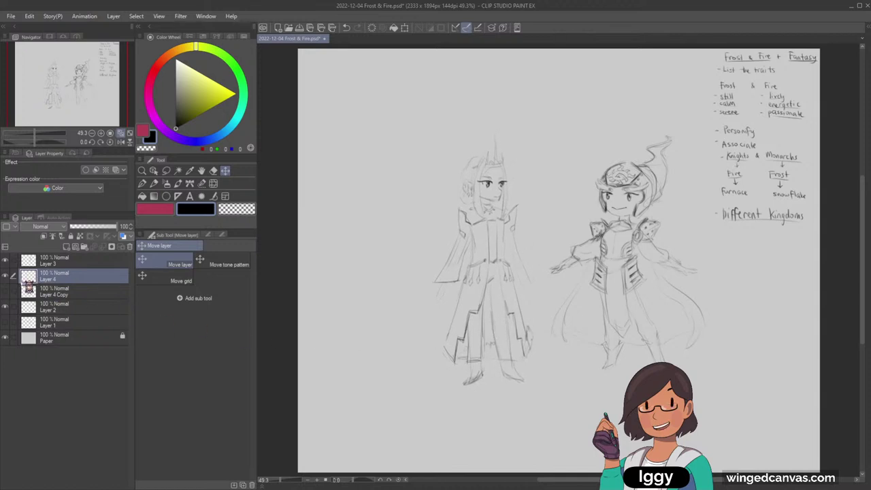
# Hide the handwritten brainstorming notes on Layer 2
pyautogui.click(6, 277)
pyautogui.click(6, 277)
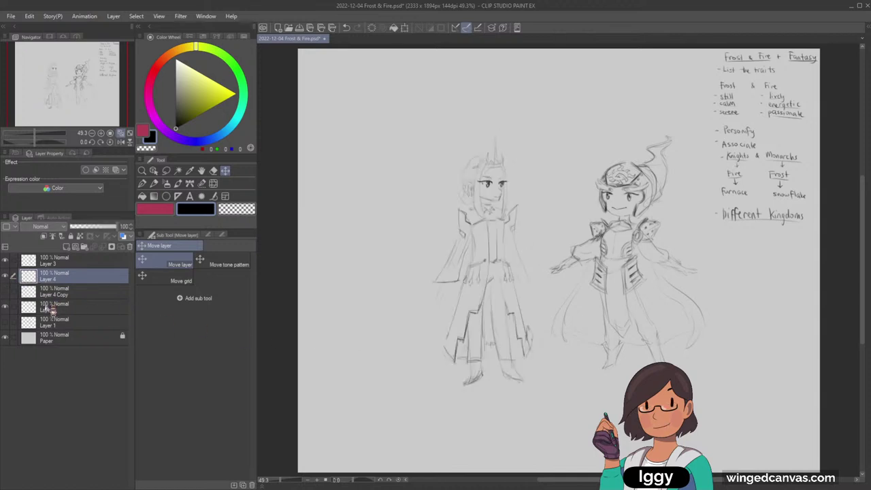
pyautogui.click(6, 309)
pyautogui.click(6, 310)
pyautogui.click(6, 311)
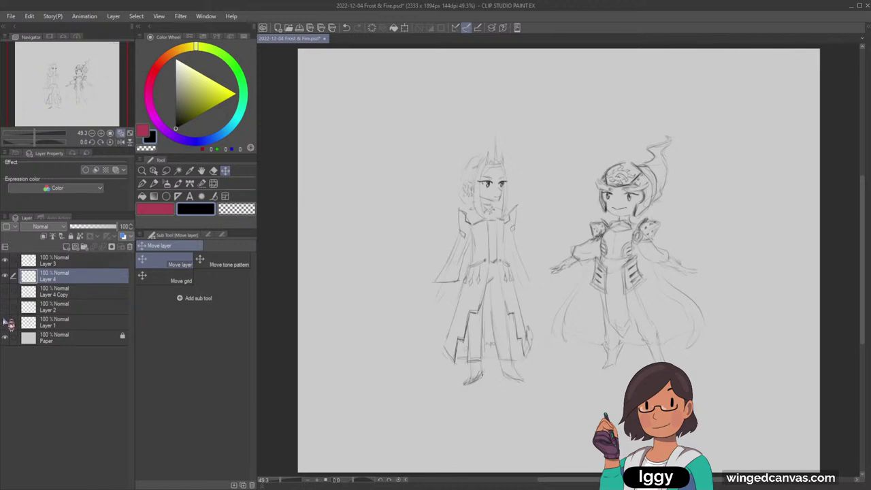
pyautogui.click(62, 310)
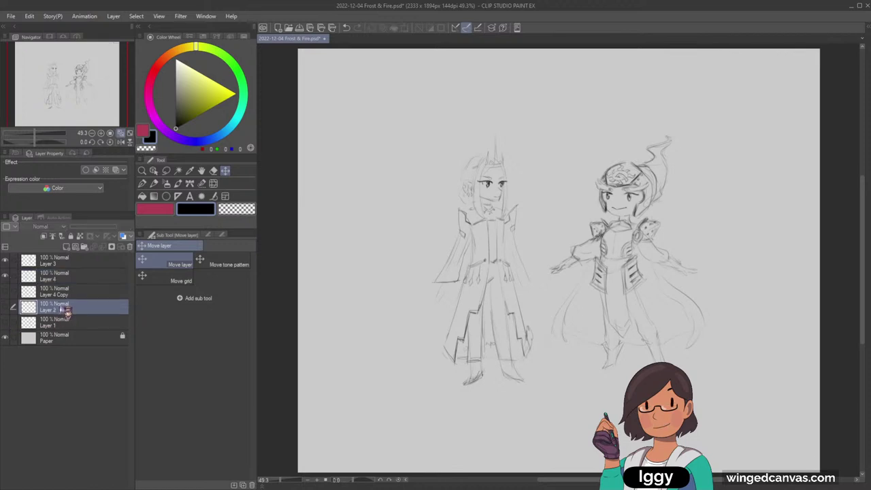
# Check Layer 4 Copy and leave it hidden, and merge Layer 3 and Layer 4 into one layer
pyautogui.click(6, 292)
pyautogui.click(9, 293)
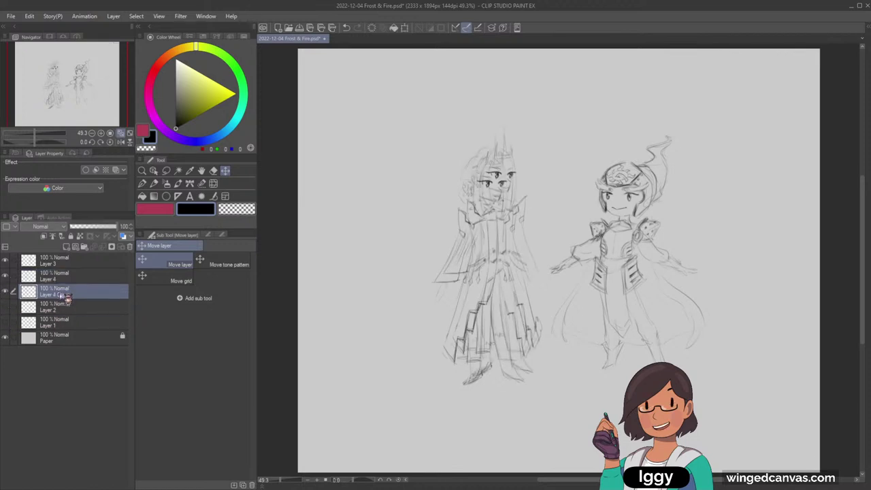
pyautogui.click(6, 292)
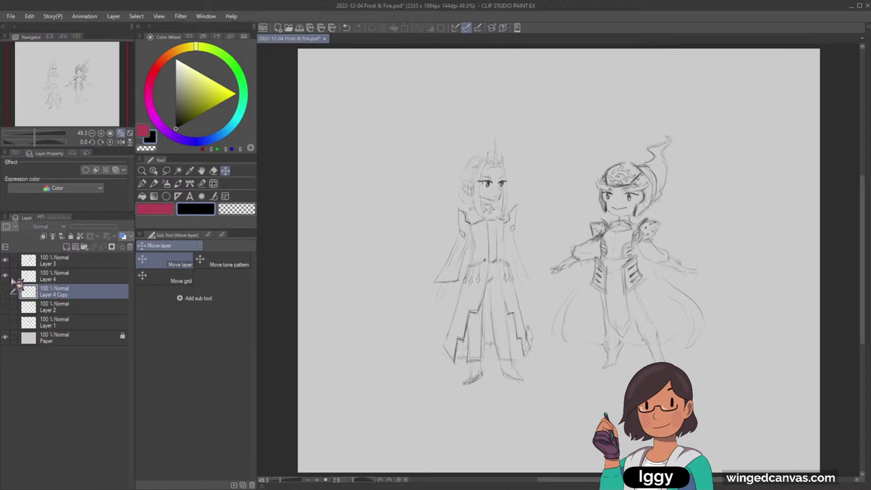
pyautogui.click(61, 279)
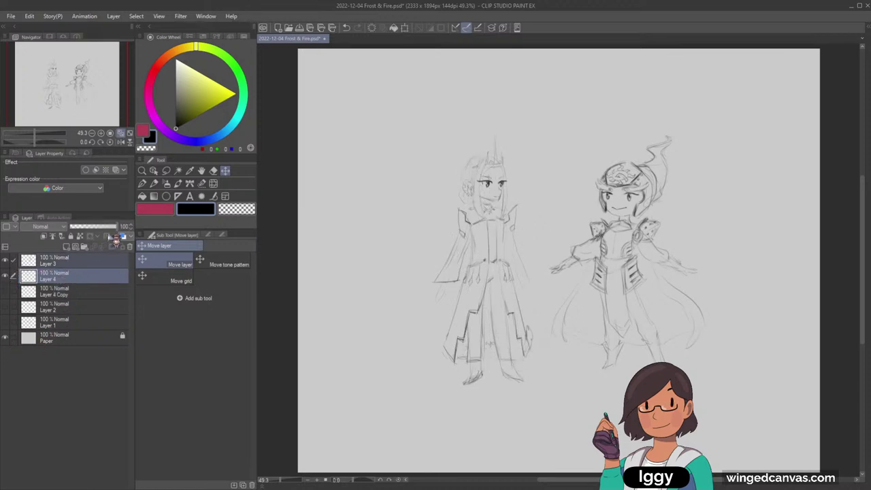
pyautogui.click(116, 239)
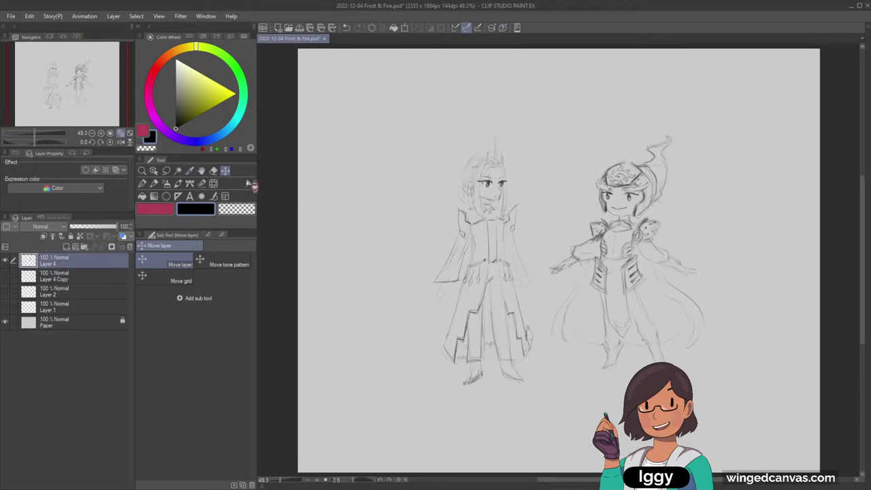
# Create a new layer folder and put Layer 4, Layer 4 Copy, Layer 2 and Layer 1 into it
pyautogui.click(85, 247)
pyautogui.click(63, 274)
pyautogui.keyDown('shift'); pyautogui.click(65, 317); pyautogui.keyUp('shift')
pyautogui.moveTo(60, 274); pyautogui.dragTo(60, 262)
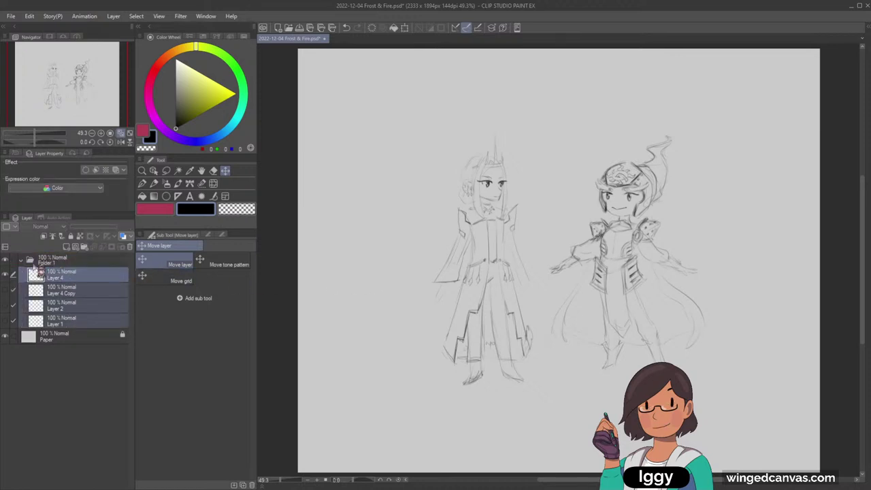
# Collapse and hide Folder 1, and paste a copy of the Layer 4 sketch above it
pyautogui.click(30, 260)
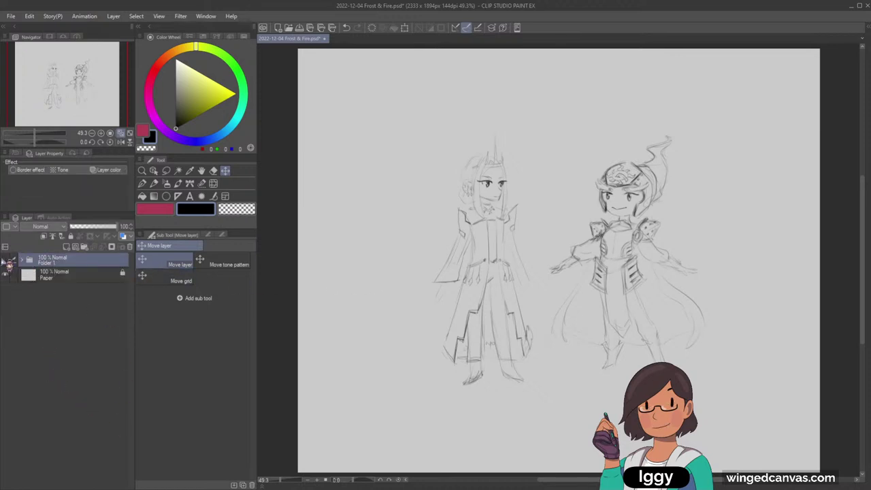
pyautogui.click(4, 260)
pyautogui.hotkey('ctrl', 'v')
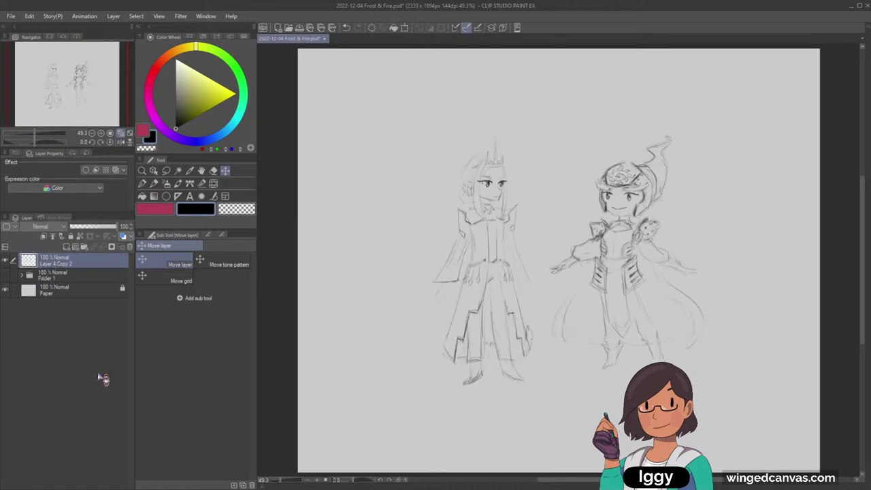
# Move the pasted character pair into the canvas's upper-right corner and scale it down as a small reference
pyautogui.moveTo(608, 283); pyautogui.dragTo(707, 241)
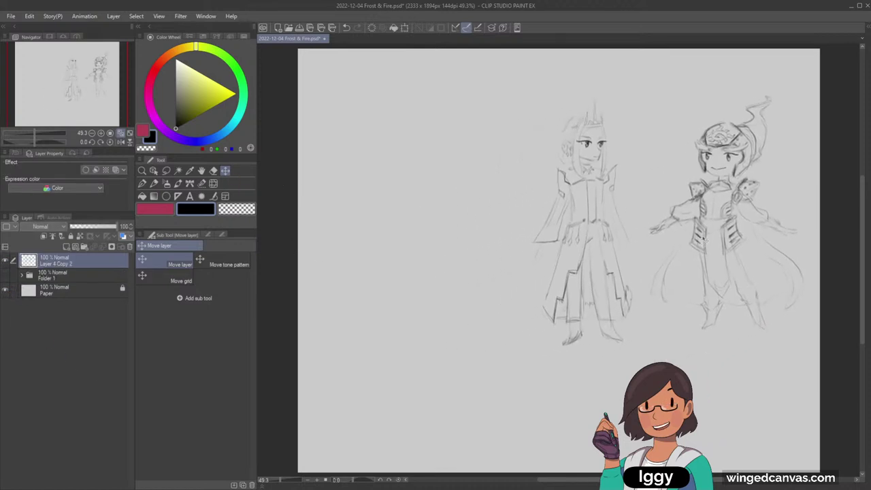
pyautogui.hotkey('ctrl', 't')
pyautogui.moveTo(532, 346); pyautogui.dragTo(604, 279)
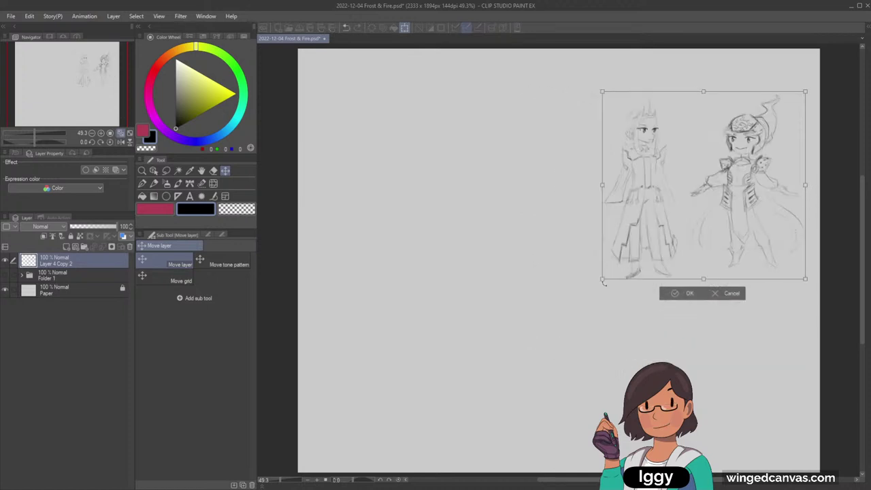
pyautogui.moveTo(771, 227); pyautogui.dragTo(776, 200)
pyautogui.moveTo(608, 252); pyautogui.dragTo(635, 227)
pyautogui.click(701, 243)
# Create a new layer between Layer 4 Copy 2 and Folder 1 and choose the Lighter pencil
pyautogui.click(95, 90)
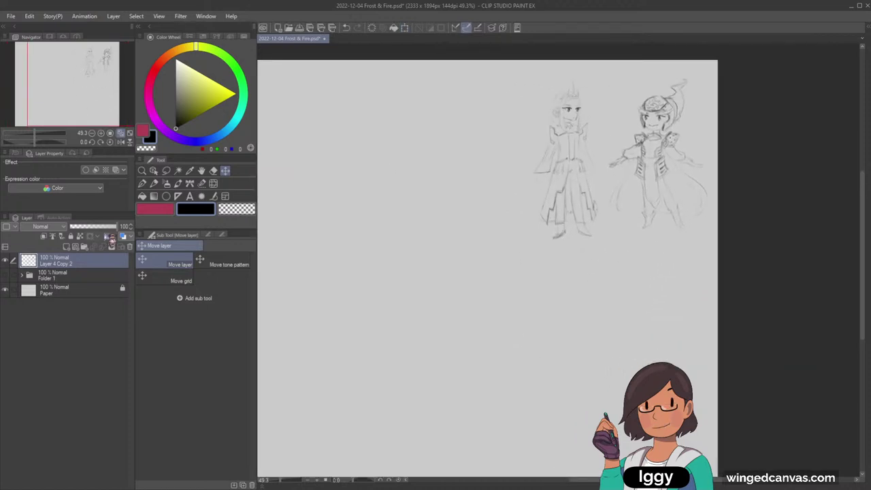
pyautogui.click(142, 170)
pyautogui.moveTo(518, 210); pyautogui.dragTo(525, 210)
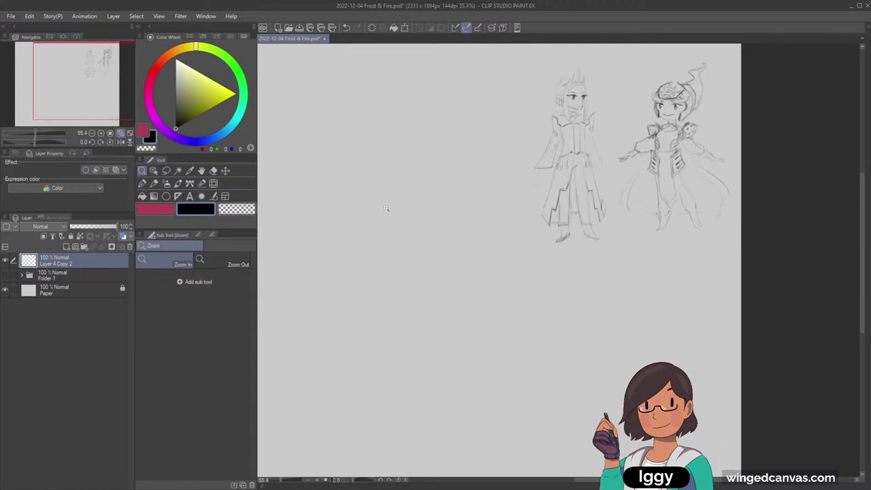
pyautogui.click(154, 183)
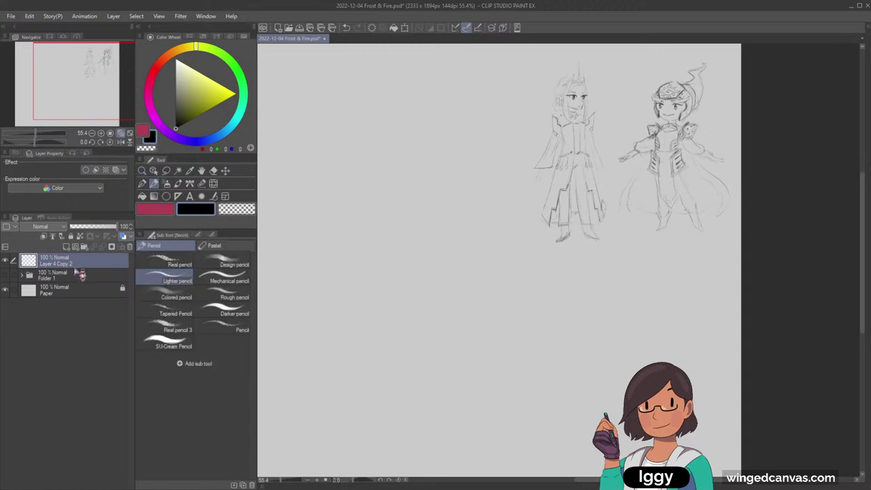
pyautogui.click(76, 274)
pyautogui.click(66, 247)
pyautogui.click(93, 90)
pyautogui.moveTo(92, 91); pyautogui.dragTo(91, 91)
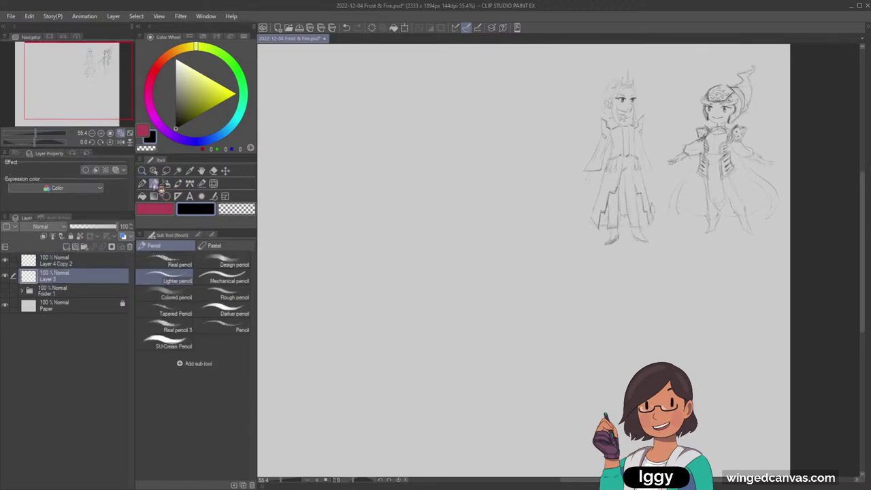
# Sketch a leaning figure's round head, shoulders and torso in the empty area beside the reference pair
pyautogui.moveTo(482, 166); pyautogui.dragTo(458, 214)
pyautogui.hotkey('ctrl', 'z')
pyautogui.moveTo(480, 162); pyautogui.dragTo(432, 185)
pyautogui.moveTo(424, 238)
pyautogui.mouseDown()
pyautogui.moveTo(444, 247)
pyautogui.moveTo(462, 222)
pyautogui.moveTo(475, 254)
pyautogui.mouseUp()
pyautogui.moveTo(422, 246); pyautogui.dragTo(412, 282)
pyautogui.moveTo(420, 247)
pyautogui.mouseDown()
pyautogui.moveTo(424, 288)
pyautogui.moveTo(469, 258)
pyautogui.moveTo(444, 288)
pyautogui.moveTo(464, 270)
pyautogui.mouseUp()
# Rough in the leaning figure's hips, striding legs, foot and arms, with a small hand reaching backward
pyautogui.moveTo(406, 271)
pyautogui.mouseDown()
pyautogui.moveTo(389, 309)
pyautogui.moveTo(427, 298)
pyautogui.moveTo(411, 275)
pyautogui.moveTo(412, 317)
pyautogui.mouseUp()
pyautogui.hotkey('ctrl', 'z')
pyautogui.hotkey('ctrl', 'z')
pyautogui.moveTo(392, 325); pyautogui.dragTo(416, 381)
pyautogui.moveTo(466, 415); pyautogui.dragTo(458, 429)
pyautogui.moveTo(473, 275); pyautogui.dragTo(477, 315)
pyautogui.hotkey('ctrl', 'z')
pyautogui.moveTo(348, 312); pyautogui.dragTo(351, 303)
# Sketch a tall, upright figure beside the leaning one, with a profile head and long, straight body lines
pyautogui.moveTo(72, 102); pyautogui.dragTo(60, 103)
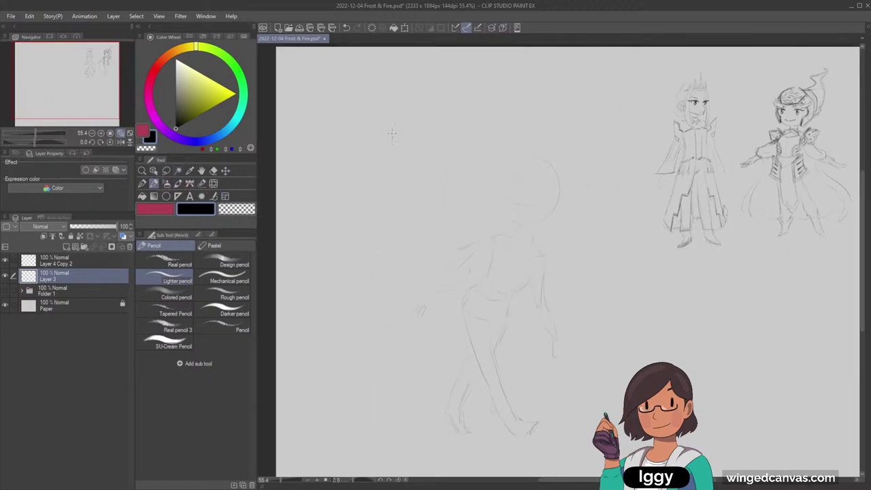
pyautogui.moveTo(400, 190)
pyautogui.mouseDown()
pyautogui.moveTo(373, 140)
pyautogui.moveTo(417, 186)
pyautogui.moveTo(424, 154)
pyautogui.moveTo(410, 173)
pyautogui.mouseUp()
pyautogui.hotkey('ctrl', 'z')
pyautogui.hotkey('ctrl', 'z')
pyautogui.moveTo(375, 134); pyautogui.dragTo(365, 176)
pyautogui.hotkey('ctrl', 'z')
pyautogui.moveTo(349, 245); pyautogui.dragTo(355, 260)
pyautogui.moveTo(394, 228); pyautogui.dragTo(394, 362)
pyautogui.moveTo(353, 257); pyautogui.dragTo(354, 272)
# Lasso the upright figure's head, shrink and tilt it with a transform, and clear the selection
pyautogui.press('m')
pyautogui.moveTo(411, 198)
pyautogui.mouseDown()
pyautogui.moveTo(361, 178)
pyautogui.moveTo(349, 157)
pyautogui.moveTo(407, 115)
pyautogui.moveTo(421, 171)
pyautogui.moveTo(410, 199)
pyautogui.mouseUp()
pyautogui.hotkey('ctrl', 't')
pyautogui.moveTo(420, 114); pyautogui.dragTo(412, 117)
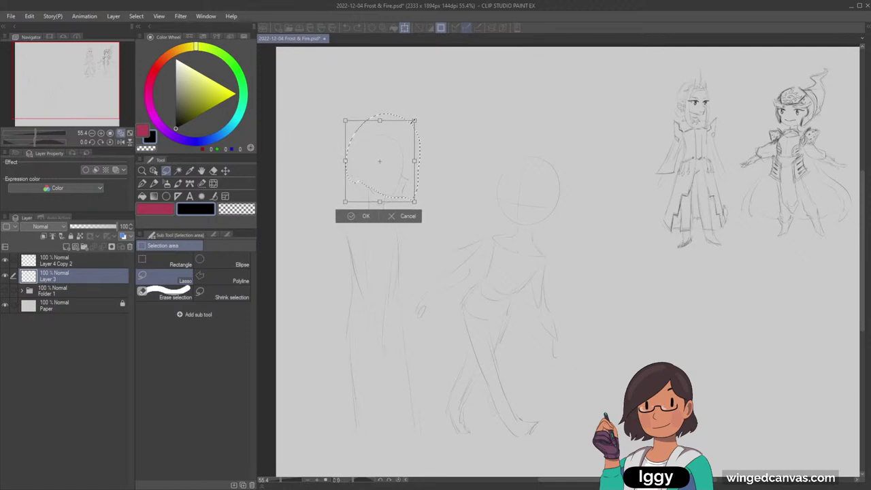
pyautogui.moveTo(401, 156); pyautogui.dragTo(404, 165)
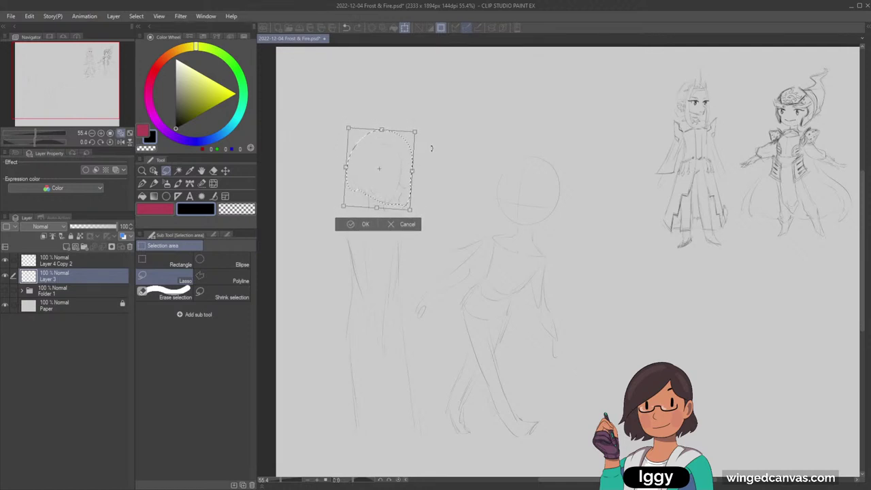
pyautogui.click(366, 223)
pyautogui.click(306, 230)
# Rework the upright figure's shoulders and draw its arms meeting in front, adding the legs and feet
pyautogui.press('e')
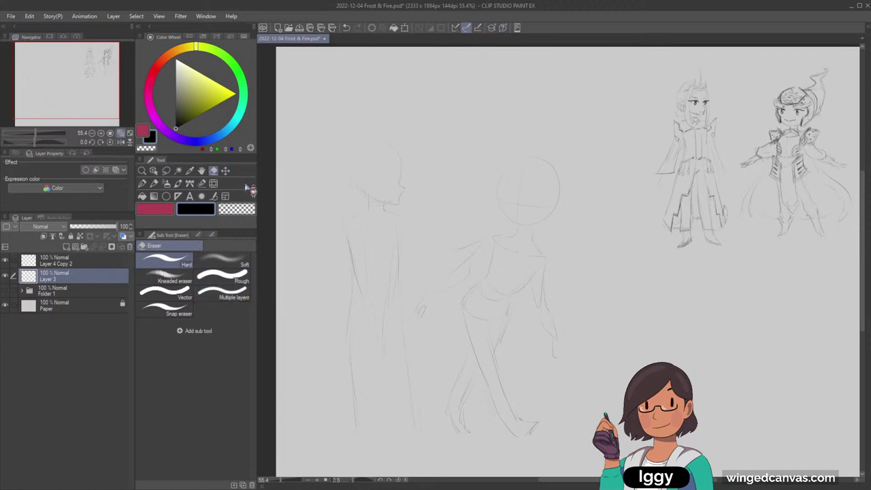
pyautogui.click(154, 184)
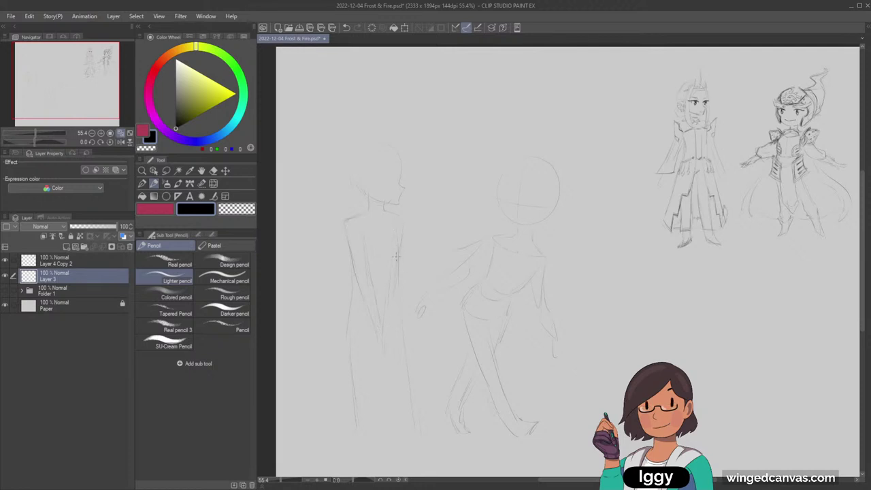
pyautogui.click(213, 170)
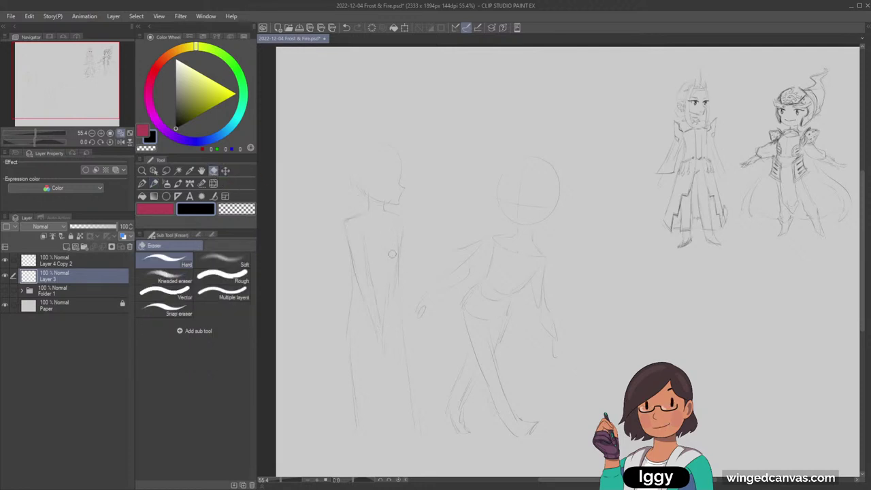
pyautogui.click(154, 183)
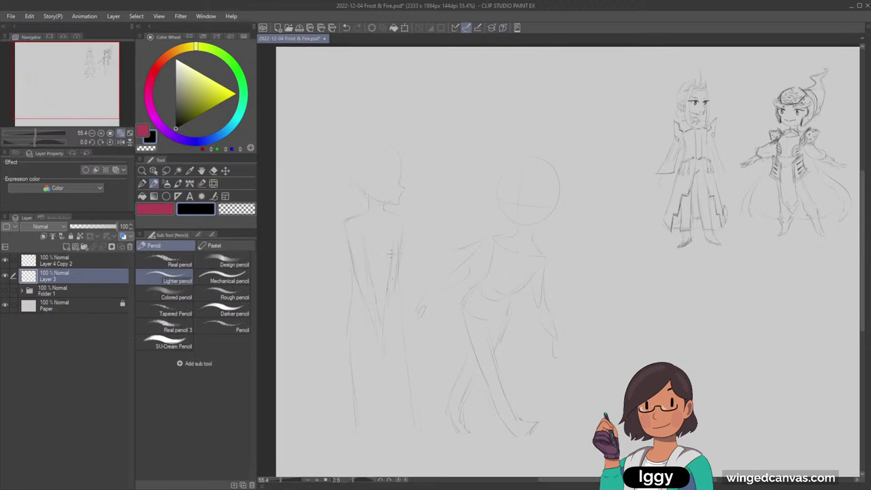
pyautogui.moveTo(398, 261); pyautogui.dragTo(386, 334)
pyautogui.hotkey('ctrl', 'z')
pyautogui.hotkey('ctrl', 'z')
# Lasso the whole upright figure, transform it slightly closer to the leaning figure, and clear the selection
pyautogui.click(166, 170)
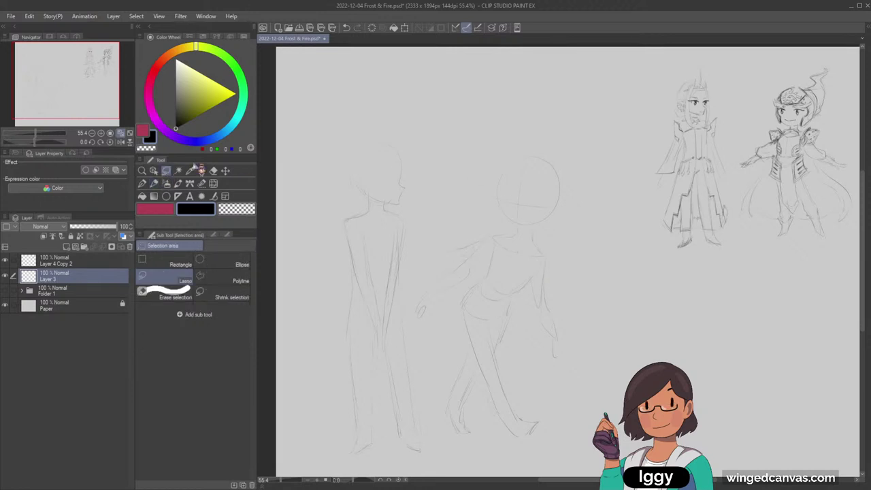
pyautogui.moveTo(351, 133)
pyautogui.mouseDown()
pyautogui.moveTo(320, 241)
pyautogui.moveTo(363, 470)
pyautogui.moveTo(432, 420)
pyautogui.moveTo(416, 293)
pyautogui.moveTo(418, 170)
pyautogui.mouseUp()
pyautogui.hotkey('ctrl', 't')
pyautogui.moveTo(433, 128); pyautogui.dragTo(436, 116)
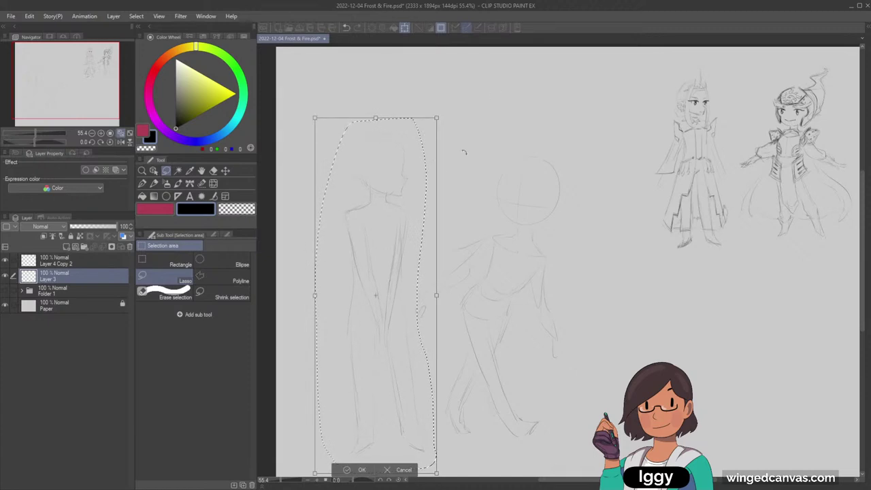
pyautogui.moveTo(416, 193); pyautogui.dragTo(423, 193)
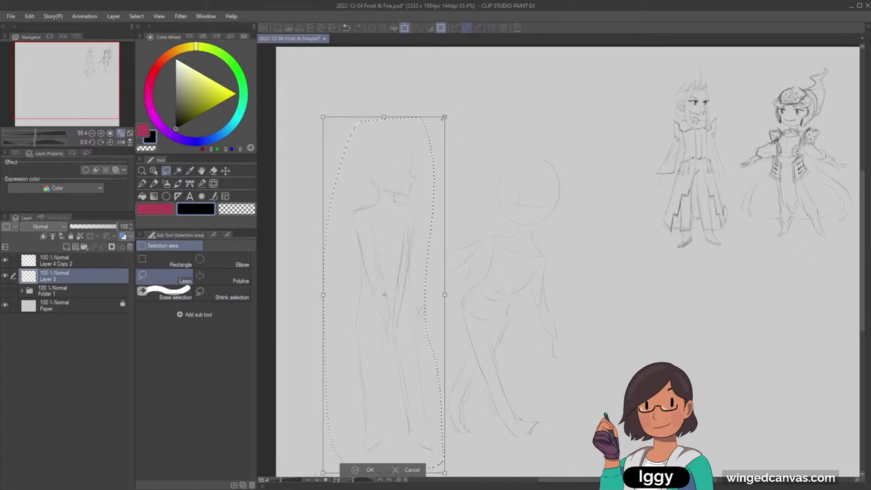
pyautogui.moveTo(445, 116); pyautogui.dragTo(443, 122)
pyautogui.moveTo(425, 171); pyautogui.dragTo(428, 164)
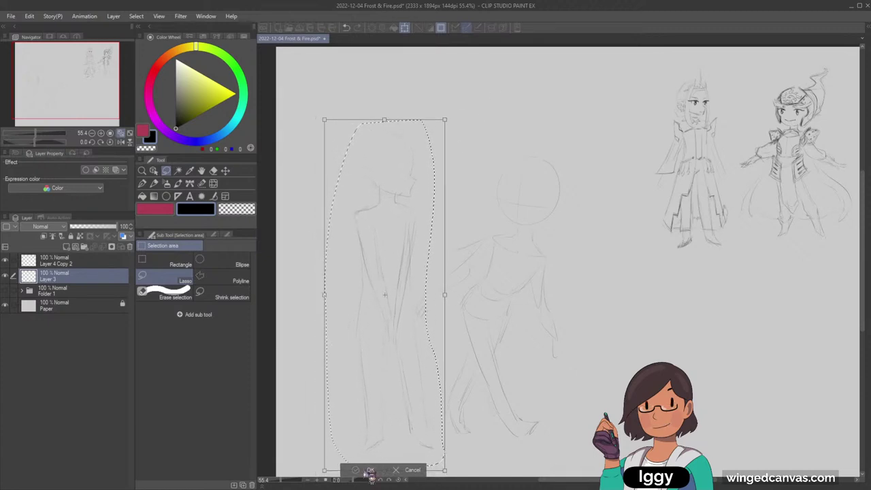
pyautogui.press('Return')
pyautogui.hotkey('ctrl', 'd')
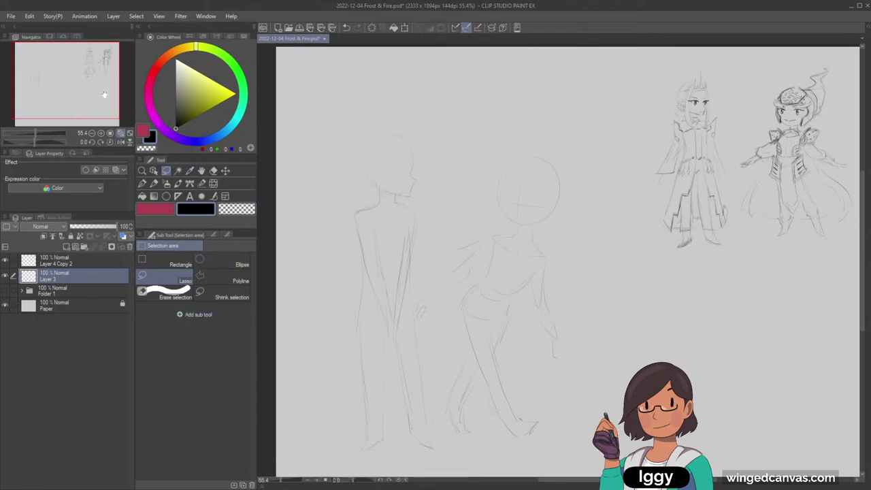
# Lasso the leaning figure's head, flatten it and adjust its tilt with a transform, and clear the selection
pyautogui.click(75, 85)
pyautogui.click(143, 171)
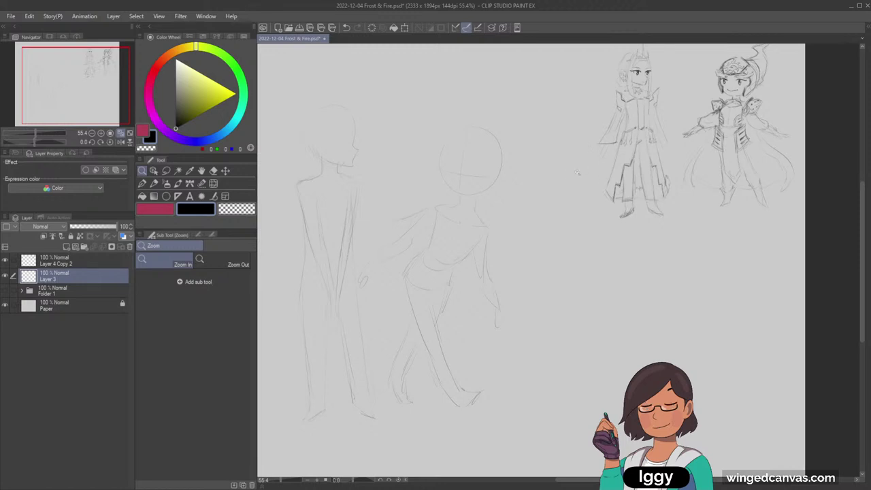
pyautogui.moveTo(513, 173); pyautogui.dragTo(518, 173)
pyautogui.click(166, 171)
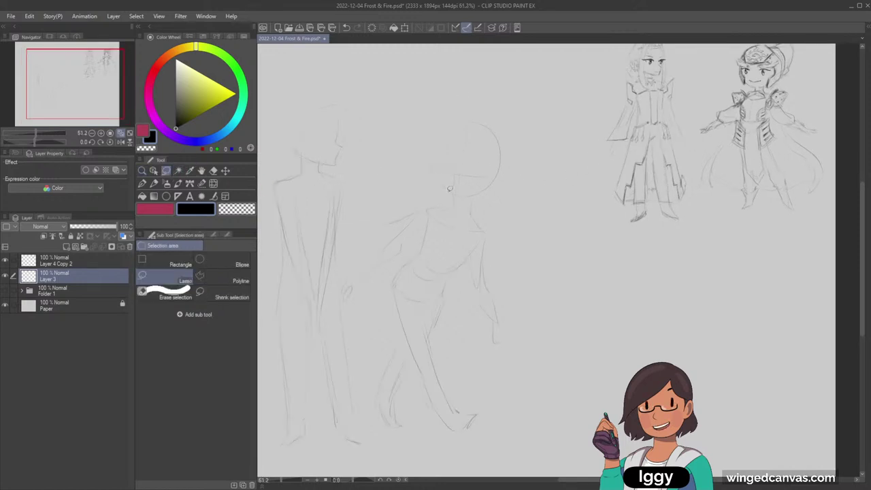
pyautogui.moveTo(448, 197)
pyautogui.mouseDown()
pyautogui.moveTo(439, 118)
pyautogui.moveTo(513, 143)
pyautogui.moveTo(499, 184)
pyautogui.moveTo(476, 179)
pyautogui.mouseUp()
pyautogui.hotkey('ctrl', 't')
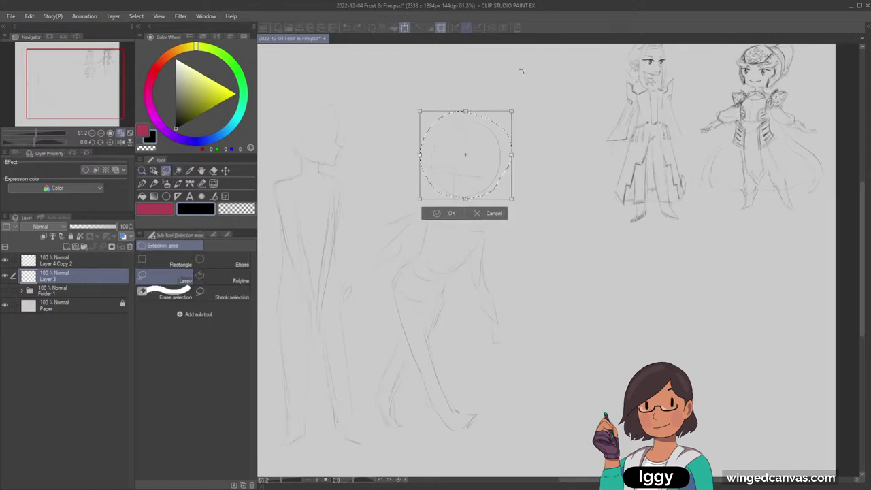
pyautogui.moveTo(465, 111); pyautogui.dragTo(466, 126)
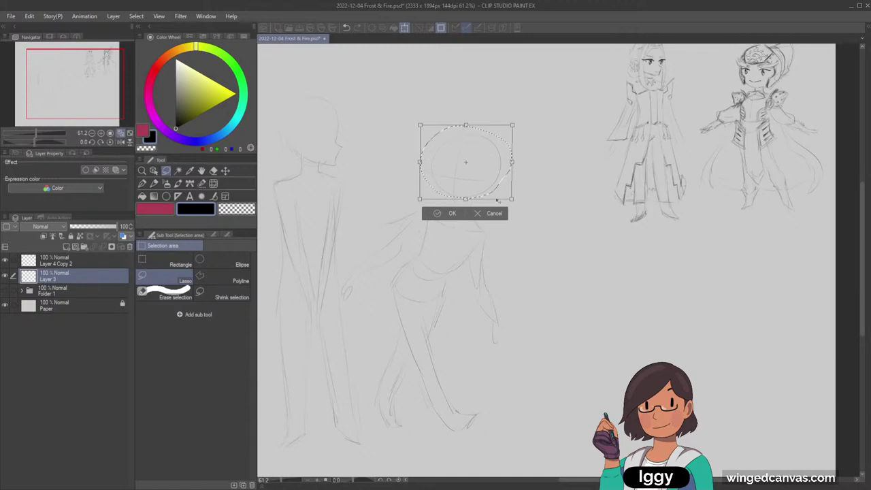
pyautogui.moveTo(528, 167); pyautogui.dragTo(466, 202)
pyautogui.moveTo(471, 129); pyautogui.dragTo(469, 130)
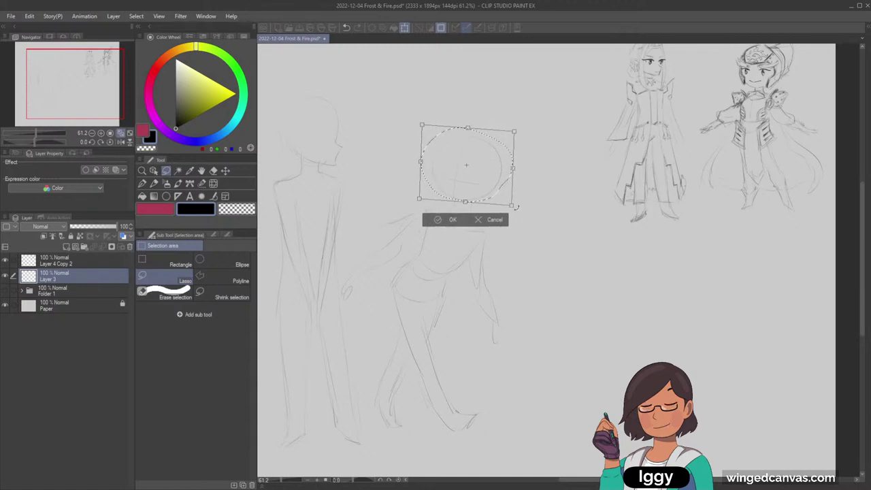
pyautogui.moveTo(465, 202); pyautogui.dragTo(466, 204)
pyautogui.moveTo(523, 181); pyautogui.dragTo(484, 190)
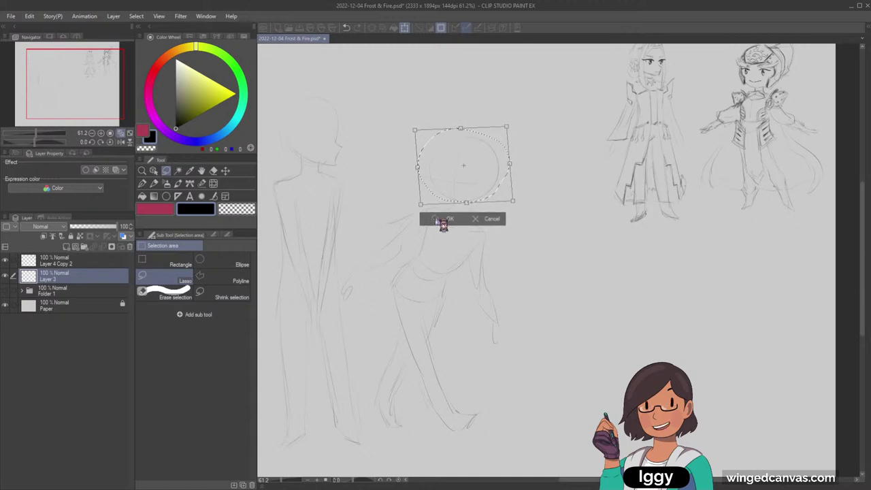
pyautogui.click(446, 220)
pyautogui.click(385, 212)
# Draw a pointed ear, an upper eyelid line and a small mouth on the upright figure's profile
pyautogui.click(159, 183)
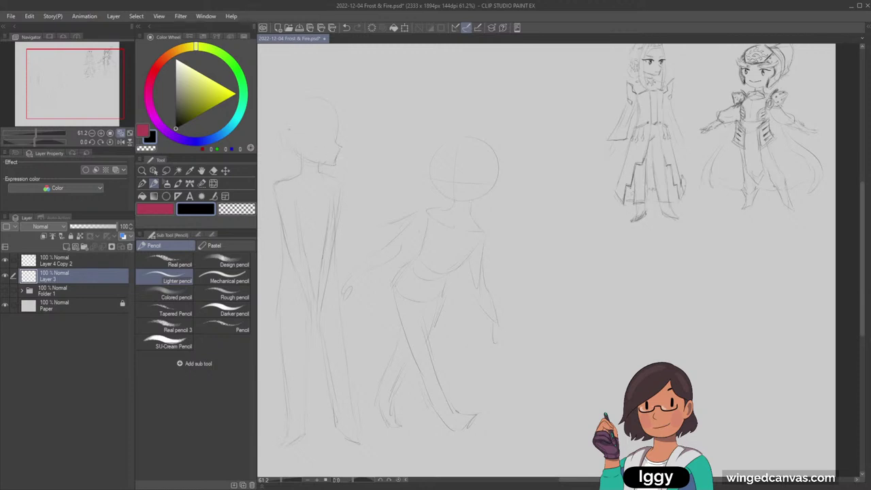
pyautogui.moveTo(282, 125); pyautogui.dragTo(297, 132)
pyautogui.hotkey('ctrl', 'z')
pyautogui.moveTo(322, 133); pyautogui.dragTo(334, 132)
pyautogui.hotkey('ctrl', 'z')
pyautogui.click(226, 170)
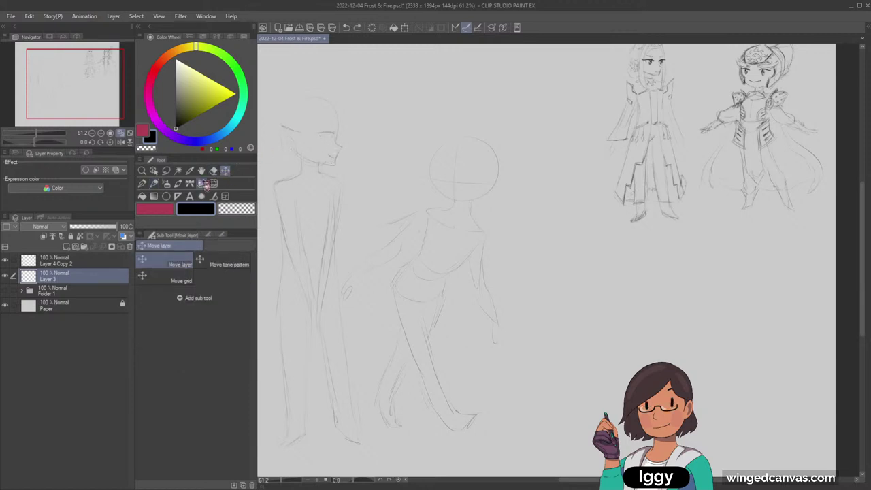
pyautogui.click(203, 183)
pyautogui.click(155, 184)
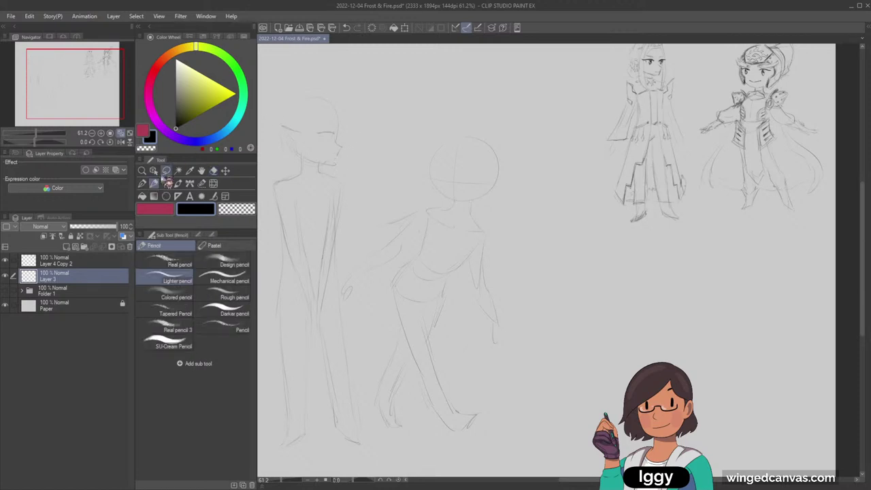
# Redraw the upright figure's smile and refine its eye with an iris and a darker lash line
pyautogui.hotkey('ctrl', 'z')
pyautogui.moveTo(331, 155); pyautogui.dragTo(334, 161)
pyautogui.hotkey('ctrl', 'z')
pyautogui.hotkey('ctrl', 'z')
pyautogui.moveTo(322, 135); pyautogui.dragTo(334, 134)
pyautogui.hotkey('ctrl', 'z')
pyautogui.hotkey('ctrl', 'y')
pyautogui.hotkey('ctrl', 'z')
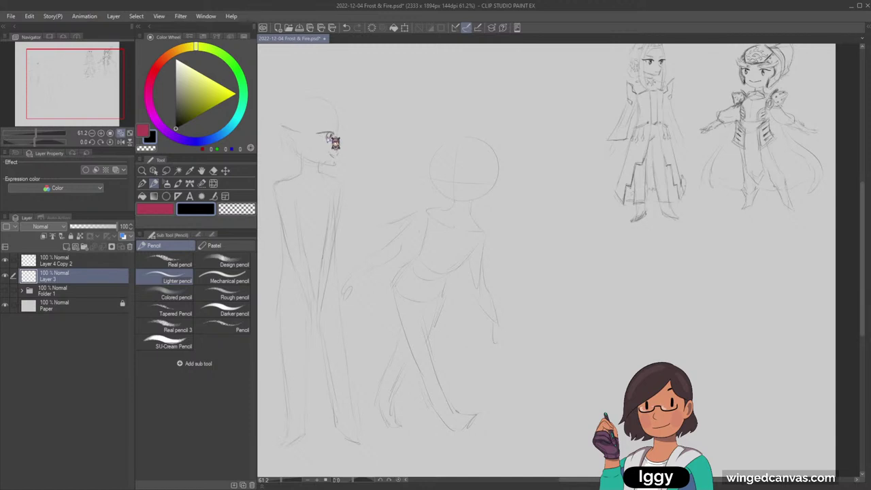
pyautogui.hotkey('ctrl', 'z')
pyautogui.press('c')
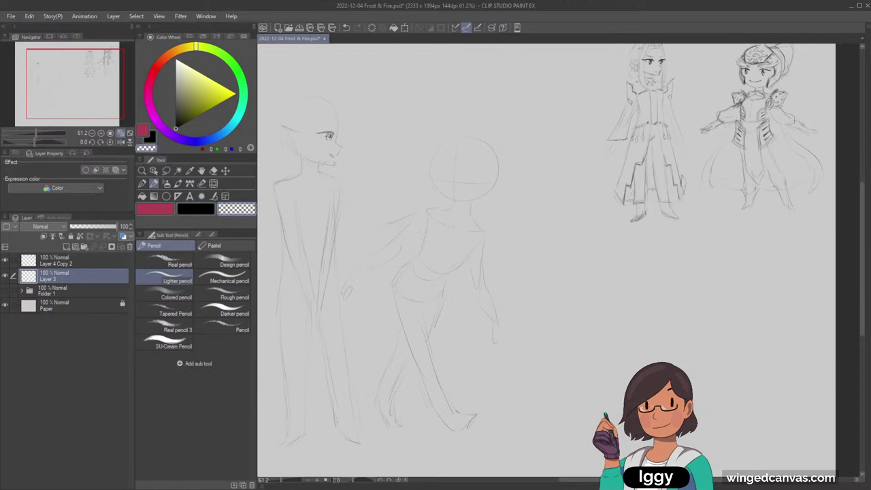
pyautogui.press('x')
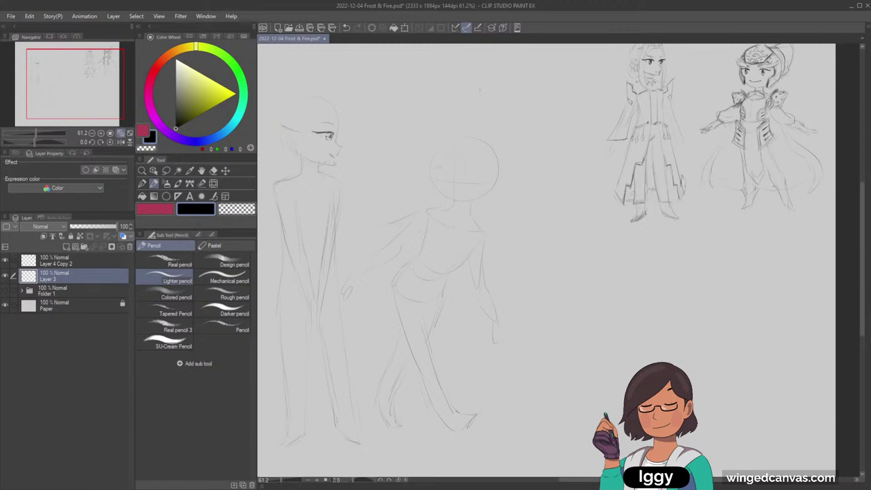
# Draw two open eyes with irises and a raised eyebrow on the leaning figure's face
pyautogui.moveTo(438, 170); pyautogui.dragTo(443, 175)
pyautogui.hotkey('ctrl', 'z')
pyautogui.hotkey('ctrl', 'z')
pyautogui.moveTo(441, 171); pyautogui.dragTo(440, 178)
pyautogui.hotkey('ctrl', 'z')
pyautogui.moveTo(467, 176); pyautogui.dragTo(468, 188)
pyautogui.hotkey('ctrl', 'z')
pyautogui.moveTo(432, 165); pyautogui.dragTo(444, 162)
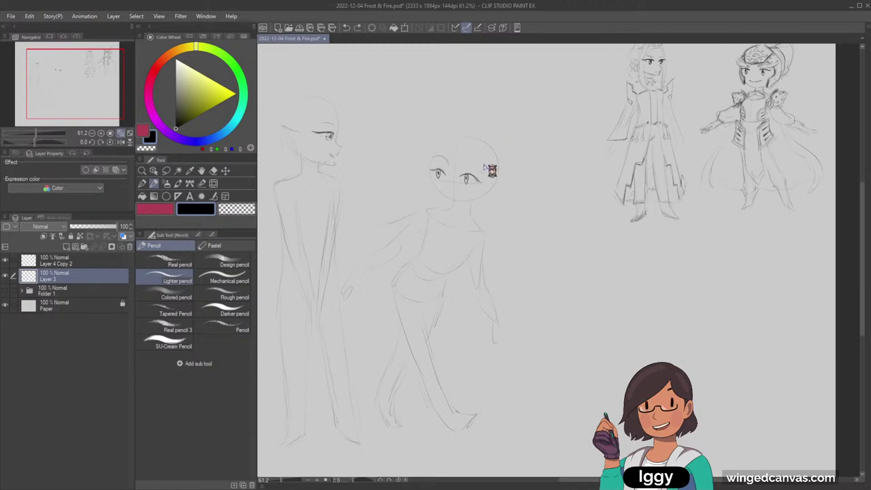
# Erase the leaning figure's irises to turn its eyes into closed, smiling arcs, and return to the pencil
pyautogui.press('e')
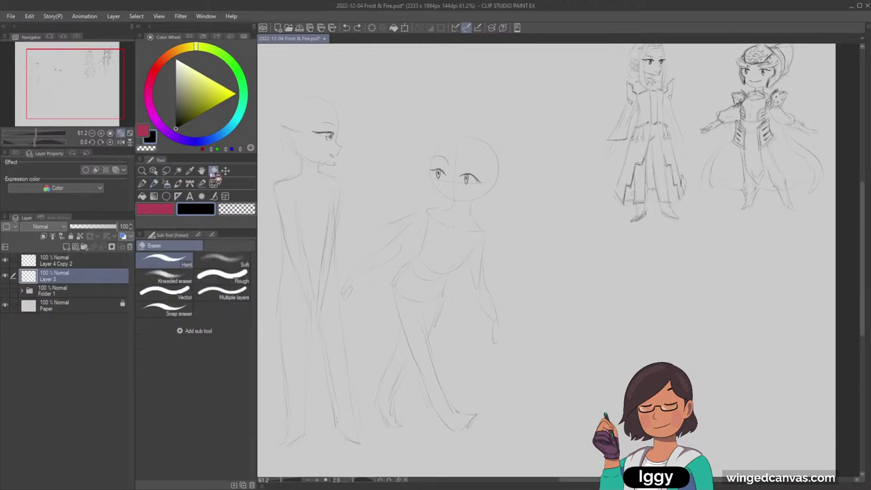
pyautogui.moveTo(440, 176); pyautogui.dragTo(466, 183)
pyautogui.press('p')
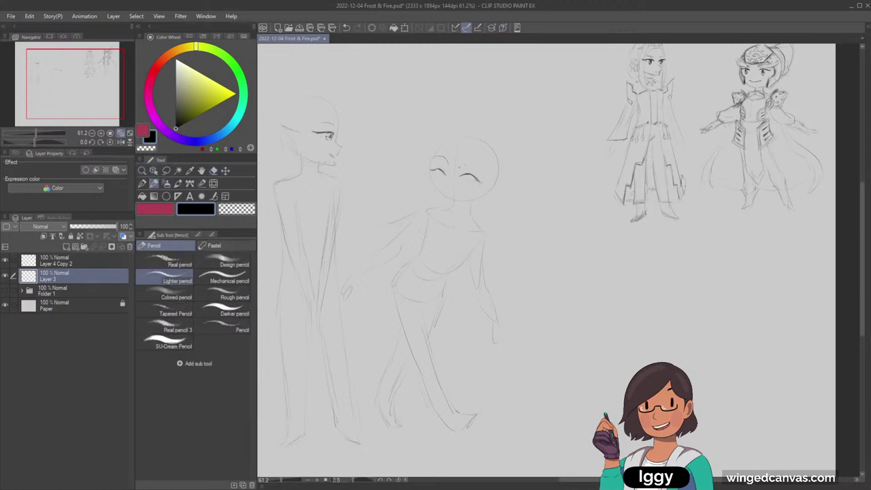
# Touch up the leaning figure's eye area, then lasso both closed eyes, nudge them slightly upward and clear the selection
pyautogui.moveTo(472, 171); pyautogui.dragTo(479, 181)
pyautogui.click(166, 171)
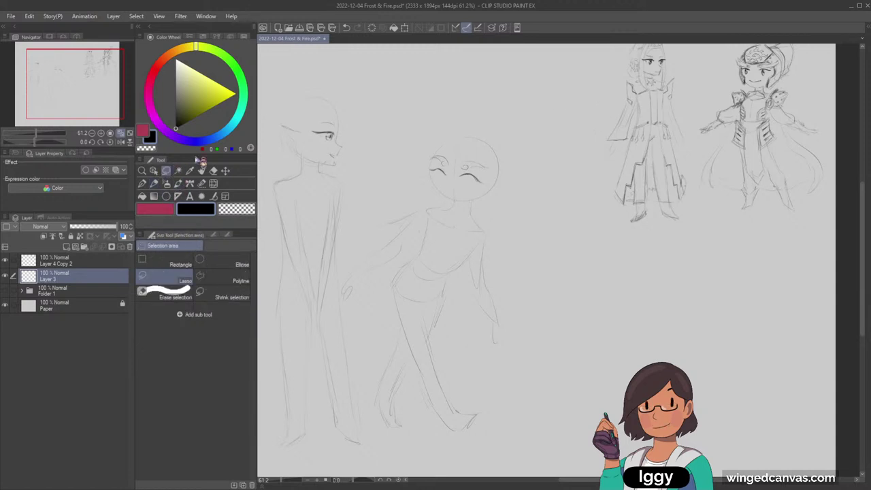
pyautogui.moveTo(444, 152)
pyautogui.mouseDown()
pyautogui.moveTo(431, 170)
pyautogui.moveTo(452, 169)
pyautogui.moveTo(444, 177)
pyautogui.moveTo(462, 168)
pyautogui.moveTo(482, 183)
pyautogui.moveTo(488, 170)
pyautogui.moveTo(469, 169)
pyautogui.mouseUp()
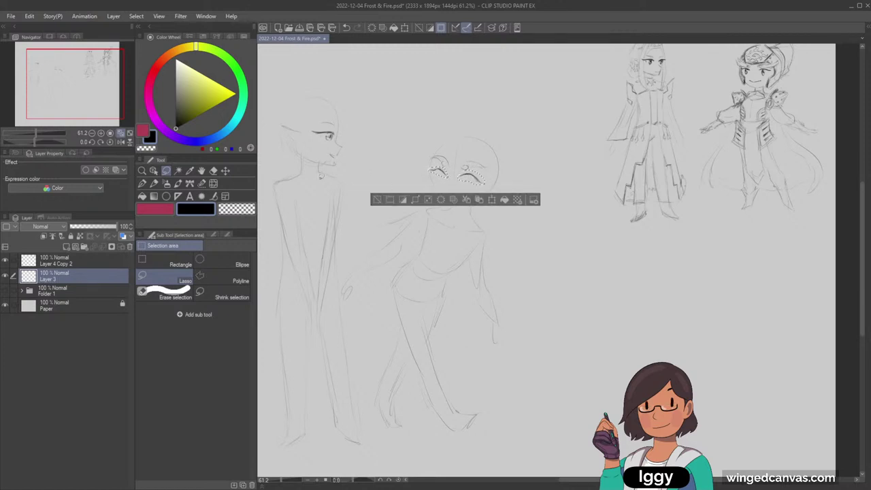
pyautogui.click(226, 170)
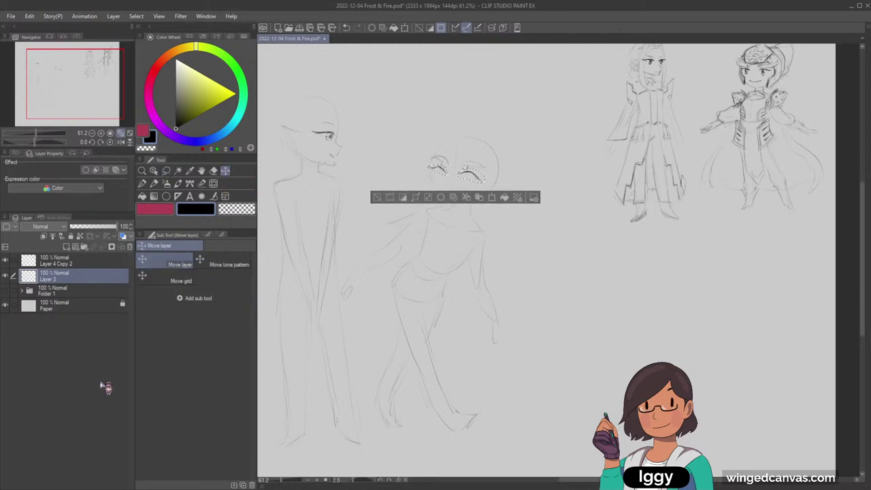
pyautogui.click(376, 197)
# Reopen the leaning figure's eyes with irises under the lash lines and draw a small smiling mouth
pyautogui.click(142, 170)
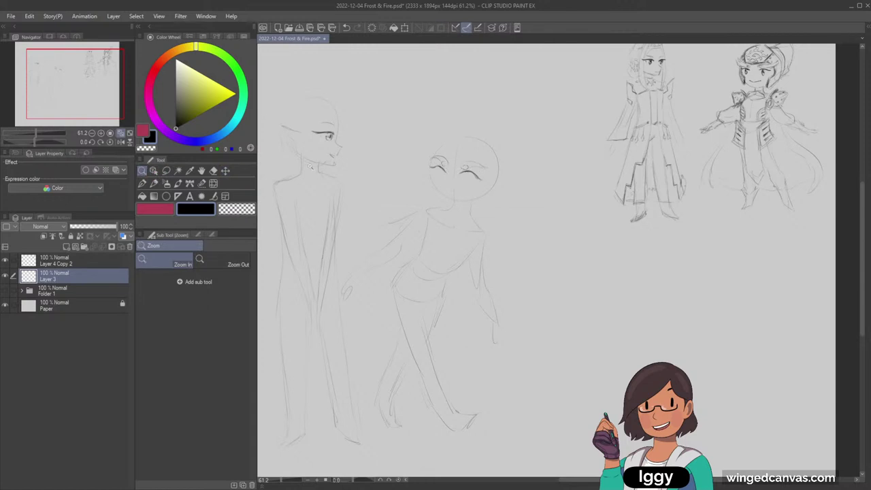
pyautogui.moveTo(522, 164); pyautogui.dragTo(561, 163)
pyautogui.click(154, 184)
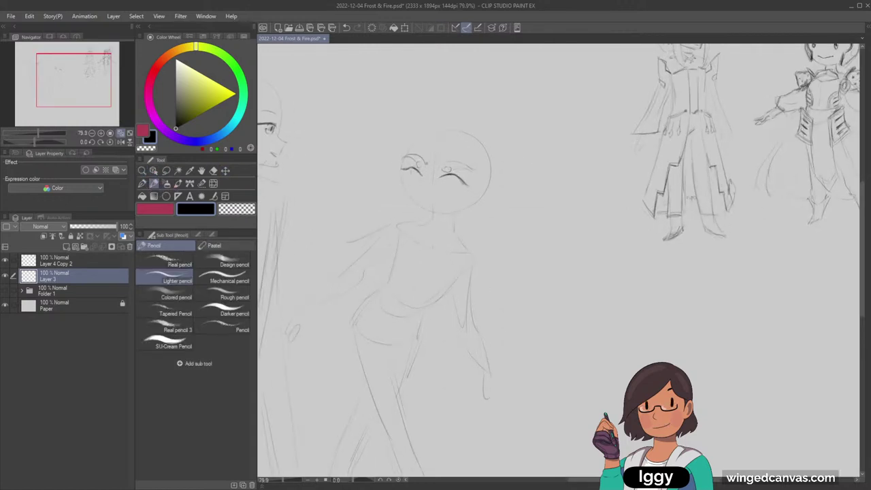
pyautogui.moveTo(413, 170)
pyautogui.mouseDown()
pyautogui.moveTo(411, 178)
pyautogui.moveTo(448, 185)
pyautogui.moveTo(412, 178)
pyautogui.mouseUp()
pyautogui.hotkey('ctrl', 'z')
pyautogui.hotkey('ctrl', 'z')
pyautogui.hotkey('ctrl', 'z')
pyautogui.moveTo(427, 202); pyautogui.dragTo(433, 204)
pyautogui.moveTo(441, 177); pyautogui.dragTo(455, 174)
# Draw the leaning knight's rounded shoulder armour with clasps and outline the helmet around its face
pyautogui.click(142, 171)
pyautogui.moveTo(466, 227); pyautogui.dragTo(408, 226)
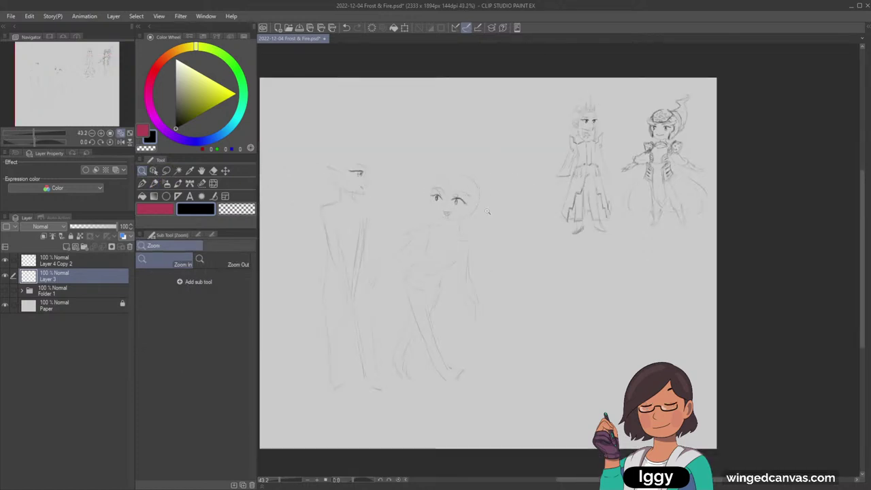
pyautogui.click(522, 177)
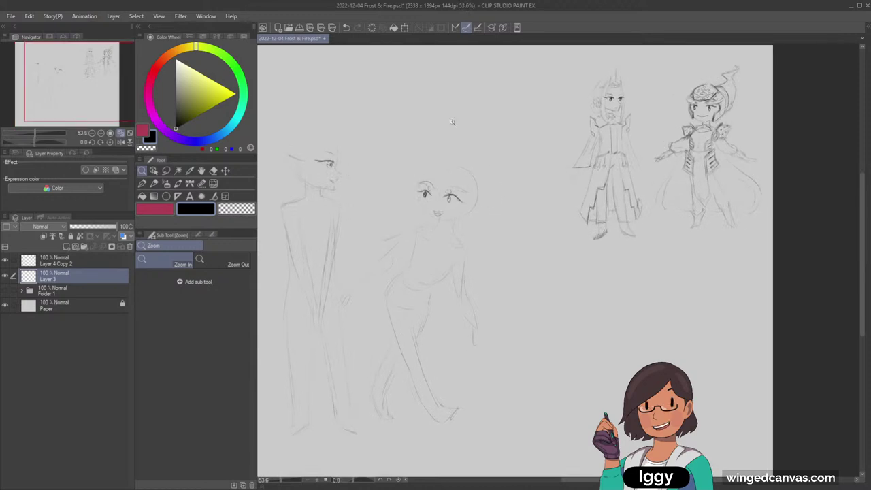
pyautogui.press('p')
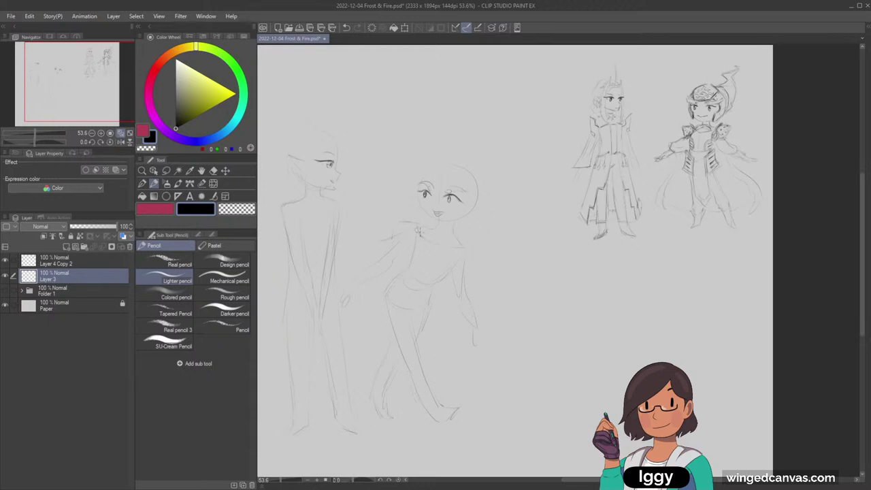
pyautogui.moveTo(415, 222)
pyautogui.mouseDown()
pyautogui.moveTo(396, 237)
pyautogui.moveTo(416, 230)
pyautogui.moveTo(417, 244)
pyautogui.moveTo(461, 259)
pyautogui.moveTo(477, 242)
pyautogui.moveTo(463, 261)
pyautogui.mouseUp()
pyautogui.moveTo(427, 174)
pyautogui.mouseDown()
pyautogui.moveTo(434, 185)
pyautogui.moveTo(463, 187)
pyautogui.moveTo(447, 159)
pyautogui.moveTo(466, 170)
pyautogui.mouseUp()
pyautogui.hotkey('ctrl', 'z')
pyautogui.hotkey('ctrl', 'z')
pyautogui.moveTo(461, 216); pyautogui.dragTo(465, 225)
# Draw a tall curling flame plume rising from the knight's helmet and refine the helmet's crest
pyautogui.moveTo(515, 172); pyautogui.dragTo(487, 124)
pyautogui.moveTo(503, 93)
pyautogui.mouseDown()
pyautogui.moveTo(448, 134)
pyautogui.moveTo(477, 111)
pyautogui.moveTo(459, 148)
pyautogui.mouseUp()
pyautogui.hotkey('ctrl', 'z')
pyautogui.moveTo(492, 95); pyautogui.dragTo(505, 161)
pyautogui.moveTo(449, 153); pyautogui.dragTo(437, 161)
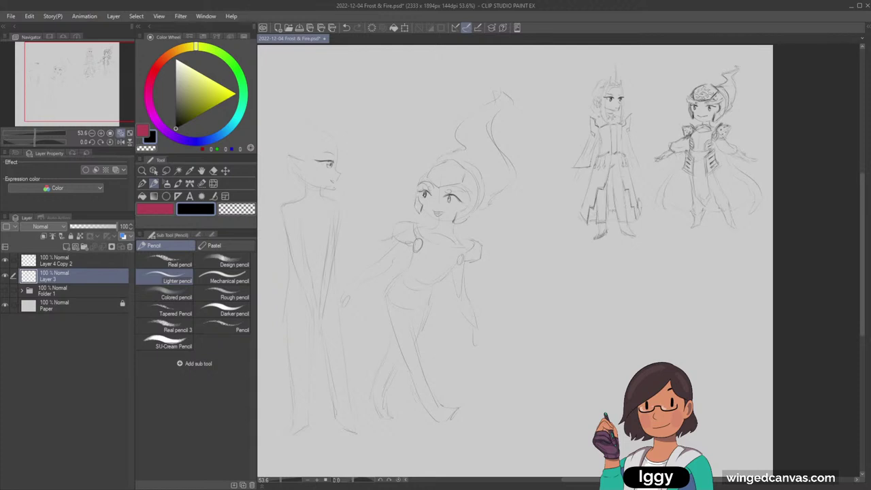
pyautogui.moveTo(491, 129); pyautogui.dragTo(515, 175)
# Sketch the leaning knight's loose sleeves, pointed hip armour and boot cuffs over the body guide
pyautogui.moveTo(98, 102); pyautogui.dragTo(76, 113)
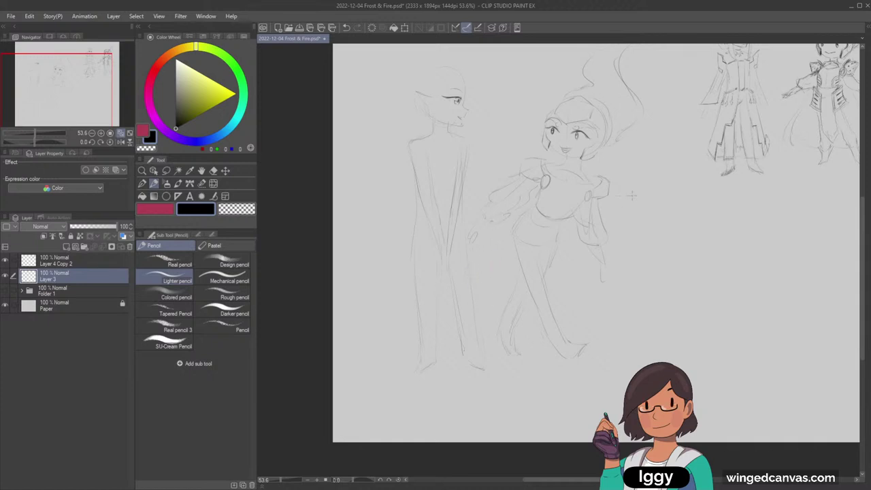
pyautogui.moveTo(549, 318)
pyautogui.mouseDown()
pyautogui.moveTo(544, 332)
pyautogui.moveTo(565, 342)
pyautogui.mouseUp()
pyautogui.moveTo(509, 308)
pyautogui.mouseDown()
pyautogui.moveTo(523, 316)
pyautogui.moveTo(503, 343)
pyautogui.mouseUp()
pyautogui.moveTo(498, 311); pyautogui.dragTo(494, 333)
pyautogui.moveTo(534, 210); pyautogui.dragTo(536, 216)
# Add the collar and chest detail to the leaning knight and draw a flowing cape behind its legs
pyautogui.moveTo(105, 98); pyautogui.dragTo(82, 92)
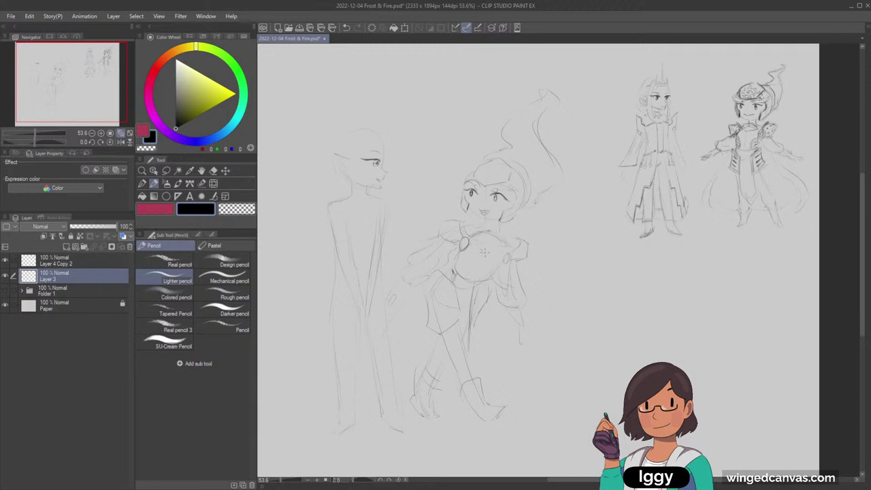
pyautogui.moveTo(467, 226); pyautogui.dragTo(485, 223)
pyautogui.hotkey('ctrl', 'z')
pyautogui.moveTo(471, 225)
pyautogui.mouseDown()
pyautogui.moveTo(516, 235)
pyautogui.moveTo(472, 230)
pyautogui.moveTo(500, 218)
pyautogui.mouseUp()
pyautogui.moveTo(399, 317); pyautogui.dragTo(391, 334)
# Draw the upright monarch's long side hair and tall spiked crown, and work on the details around the ear
pyautogui.moveTo(349, 164)
pyautogui.mouseDown()
pyautogui.moveTo(348, 196)
pyautogui.moveTo(359, 204)
pyautogui.mouseUp()
pyautogui.moveTo(387, 131); pyautogui.dragTo(391, 83)
pyautogui.hotkey('ctrl', 'z')
pyautogui.moveTo(383, 138); pyautogui.dragTo(389, 101)
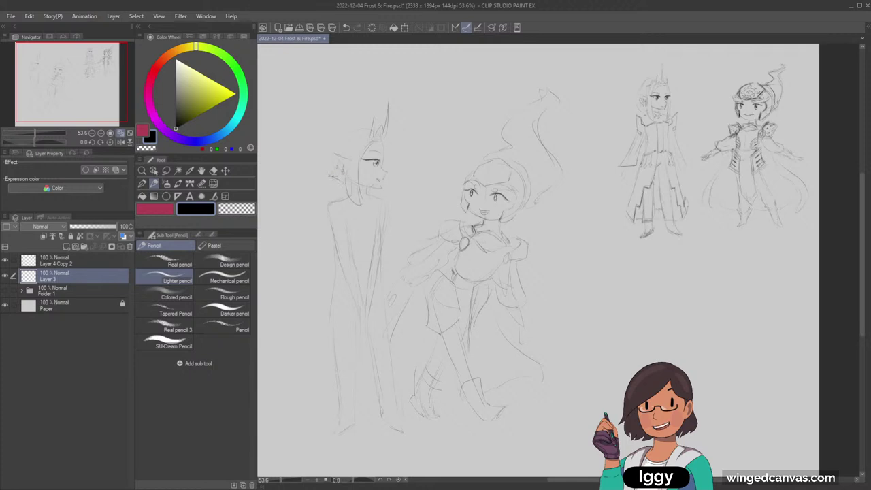
pyautogui.moveTo(337, 181); pyautogui.dragTo(330, 190)
pyautogui.hotkey('ctrl', 'z')
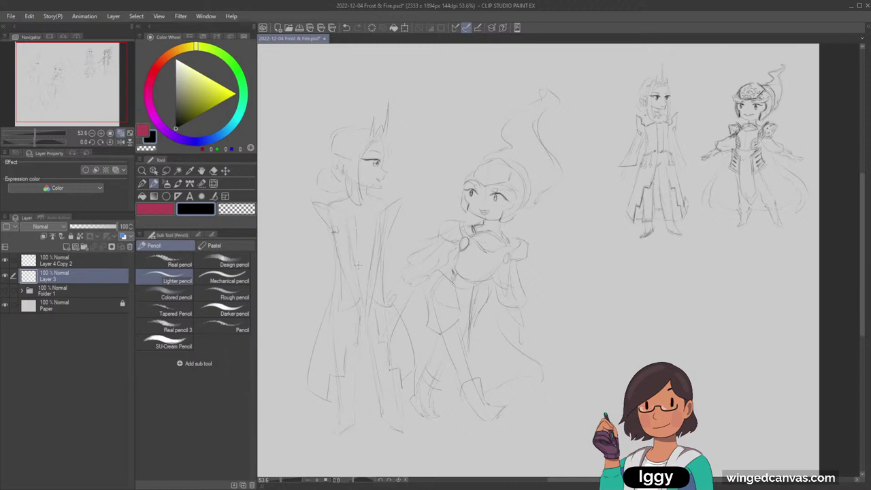
# Sketch the upright monarch's long coat front, clasped hands and pointed shoes, then save the file
pyautogui.moveTo(361, 224); pyautogui.dragTo(361, 289)
pyautogui.hotkey('ctrl', 'z')
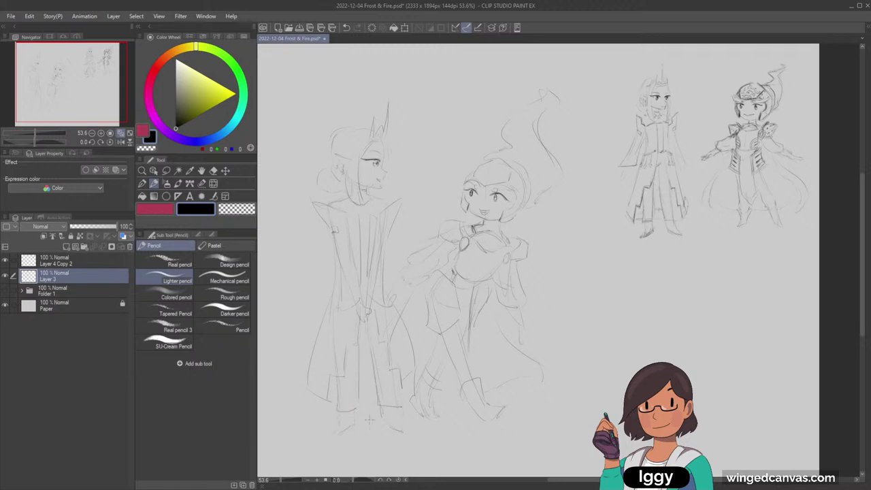
pyautogui.moveTo(352, 421); pyautogui.dragTo(331, 433)
pyautogui.click(130, 134)
pyautogui.hotkey('ctrl', 's')
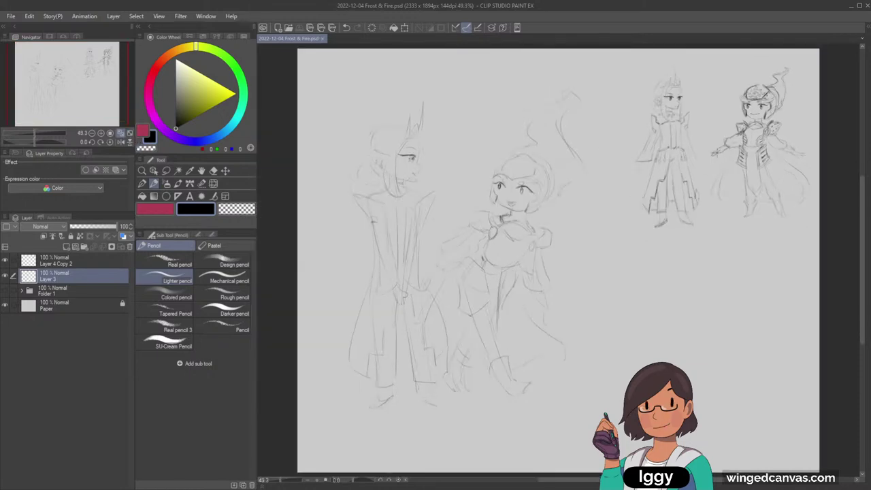
# Lasso the whole upright monarch, move it onto its own layer by cutting and pasting, and clear the selection
pyautogui.click(167, 171)
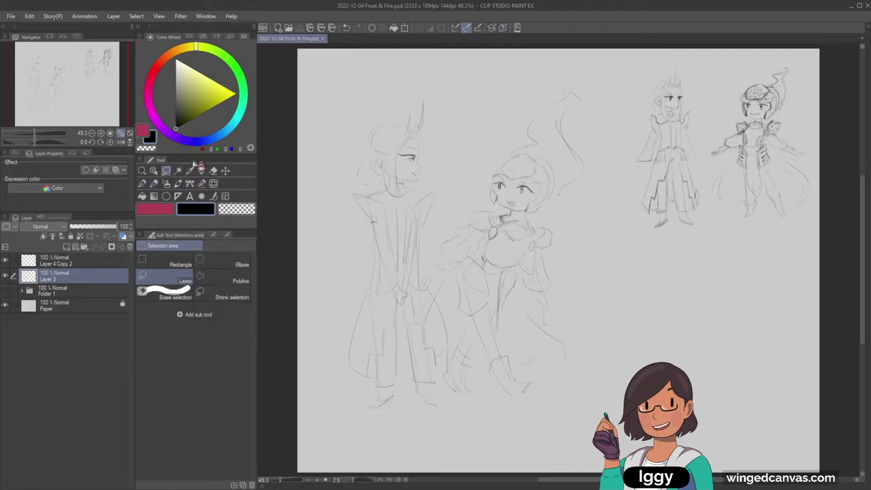
pyautogui.moveTo(363, 109)
pyautogui.mouseDown()
pyautogui.moveTo(340, 164)
pyautogui.moveTo(339, 333)
pyautogui.moveTo(364, 419)
pyautogui.moveTo(443, 403)
pyautogui.mouseUp()
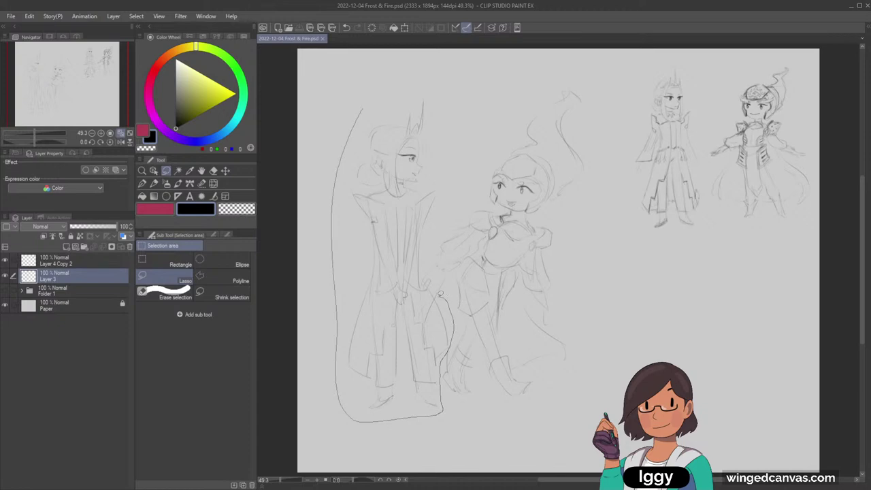
pyautogui.moveTo(441, 293)
pyautogui.mouseDown()
pyautogui.moveTo(431, 280)
pyautogui.moveTo(435, 214)
pyautogui.moveTo(363, 109)
pyautogui.mouseUp()
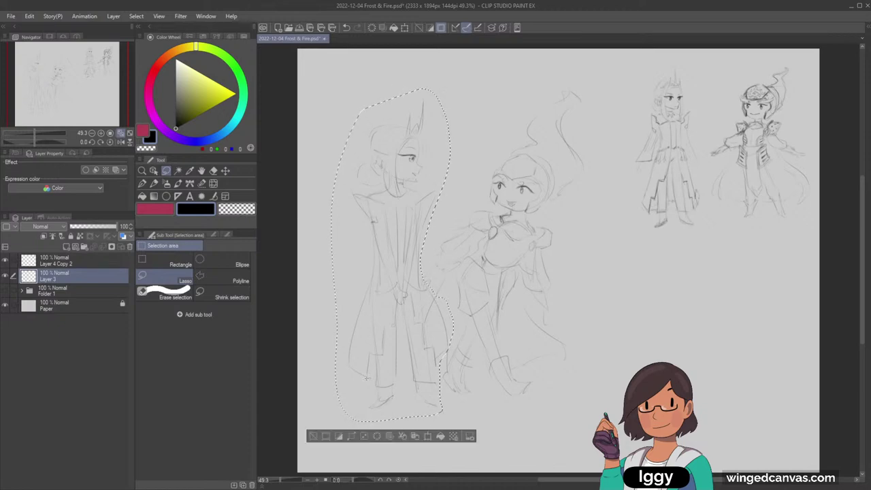
pyautogui.hotkey('ctrl', 'x')
pyautogui.hotkey('ctrl', 'v')
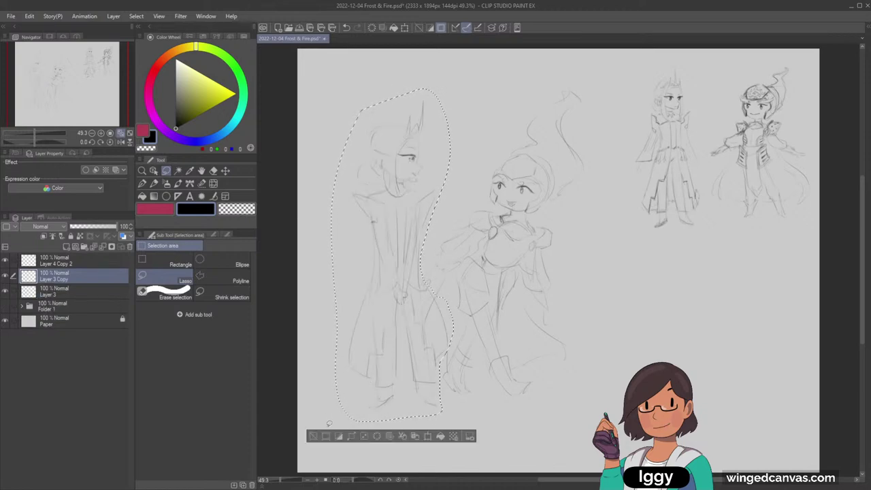
pyautogui.click(314, 437)
# Tilt the monarch slightly clockwise, enlarge it a little and reposition it beside the knight, applying the transformation
pyautogui.hotkey('ctrl', 't')
pyautogui.moveTo(528, 307); pyautogui.dragTo(525, 315)
pyautogui.moveTo(433, 373); pyautogui.dragTo(437, 371)
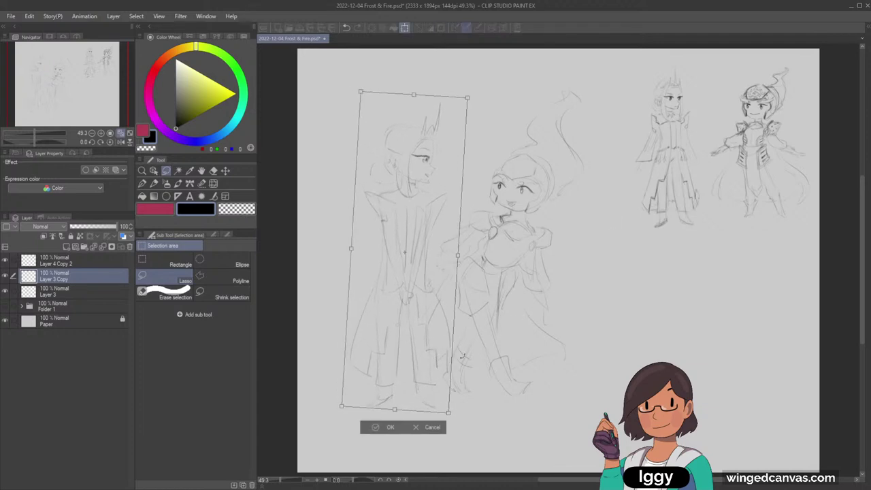
pyautogui.moveTo(454, 415); pyautogui.dragTo(462, 421)
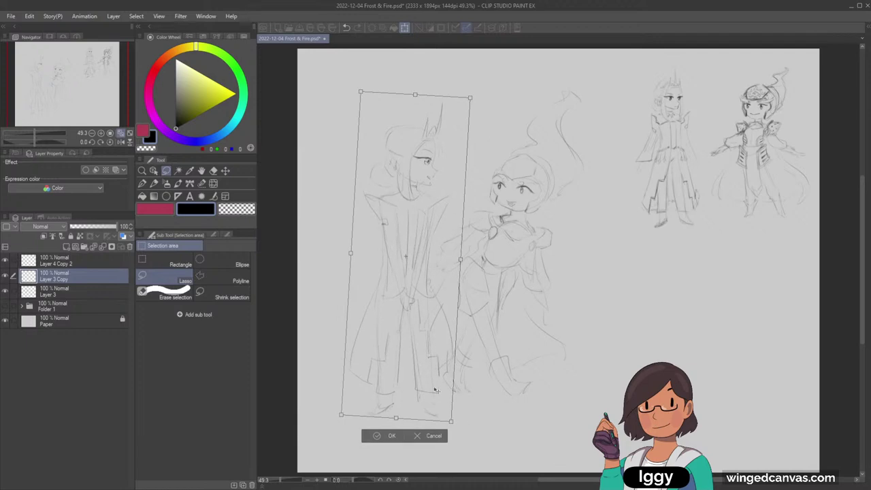
pyautogui.moveTo(435, 390); pyautogui.dragTo(440, 385)
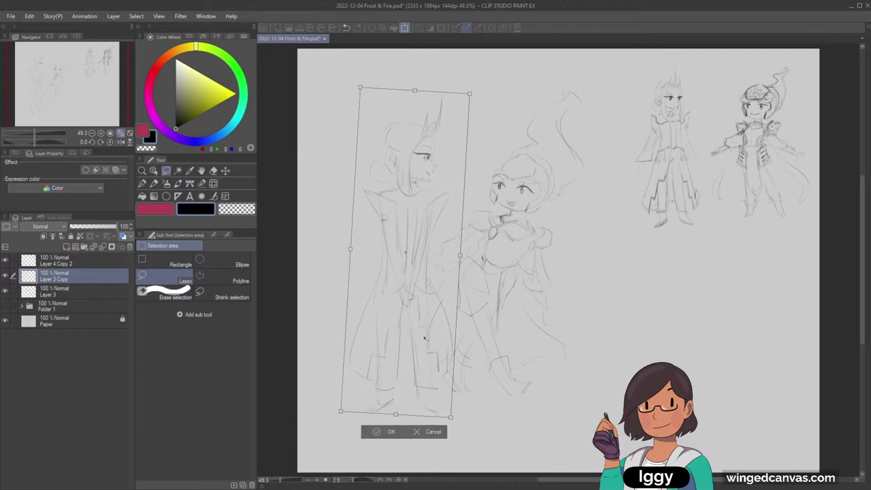
pyautogui.moveTo(425, 338); pyautogui.dragTo(423, 340)
pyautogui.click(388, 432)
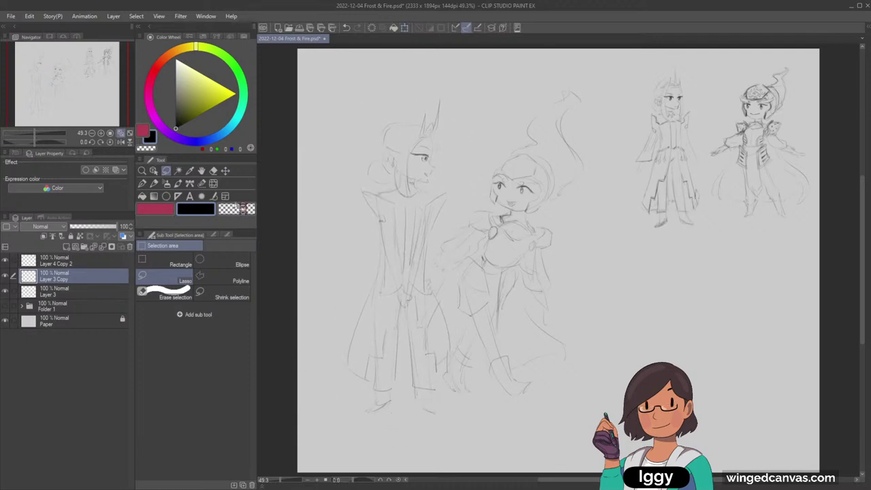
pyautogui.click(142, 171)
pyautogui.moveTo(523, 200); pyautogui.dragTo(554, 201)
pyautogui.click(213, 184)
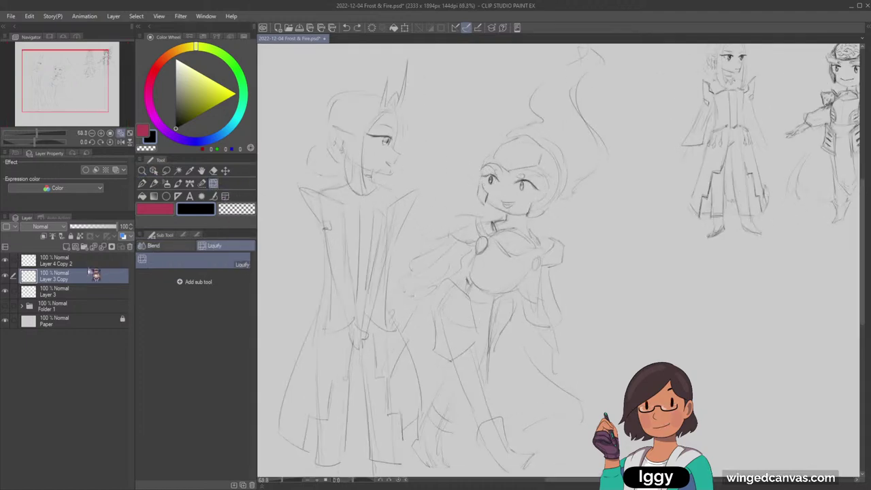
pyautogui.click(99, 262)
pyautogui.click(112, 246)
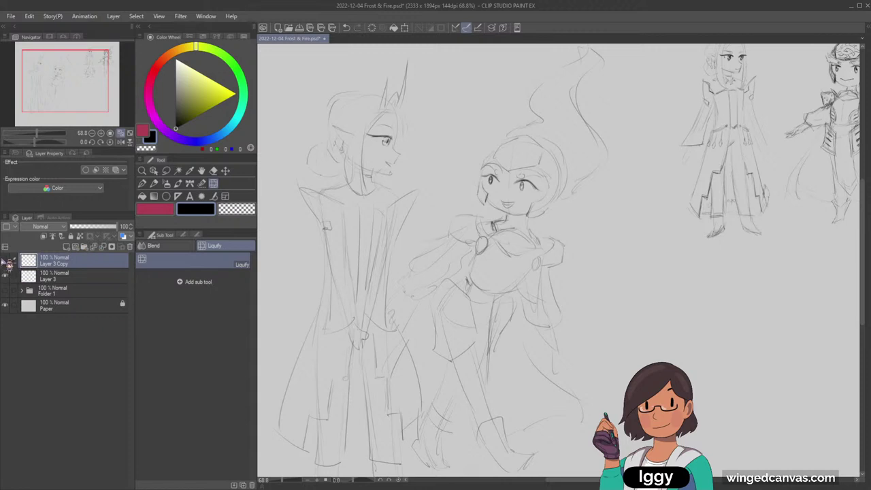
pyautogui.click(6, 262)
pyautogui.click(7, 261)
pyautogui.hotkey('ctrl', 'z')
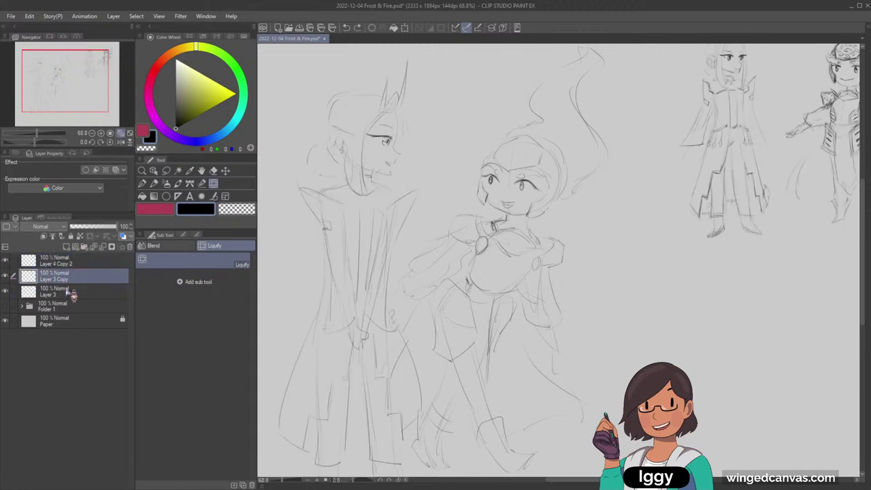
# Merge Layer 3 Copy into Layer 3, lock the reference layer Layer 4 Copy 2, and make Layer 3 active
pyautogui.click(67, 291)
pyautogui.keyDown('shift'); pyautogui.click(67, 282); pyautogui.keyUp('shift')
pyautogui.hotkey('alt', 'shift', 'e')
pyautogui.click(74, 262)
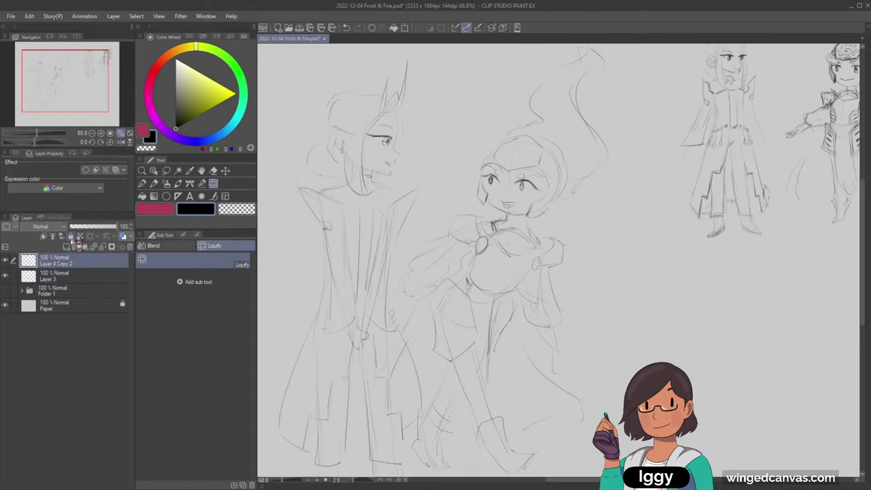
pyautogui.click(71, 236)
pyautogui.click(73, 276)
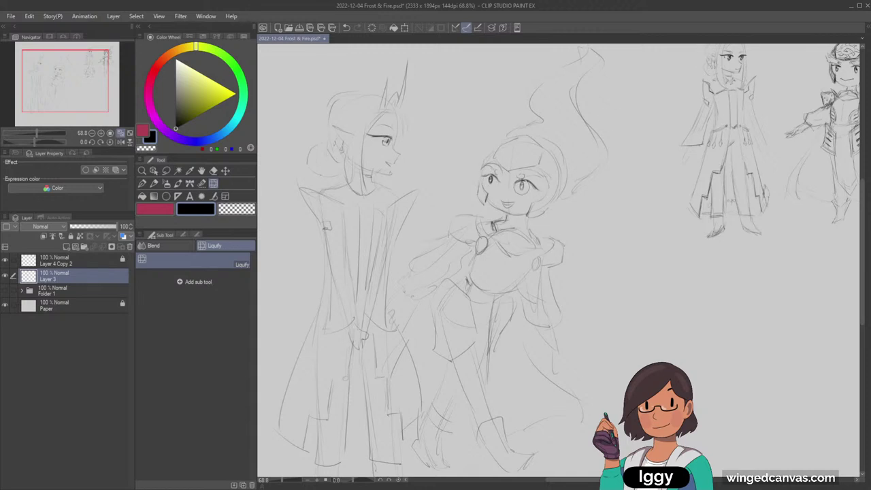
# Refine the leaning knight's smile and sketch its extended hand with the pencil
pyautogui.press('p')
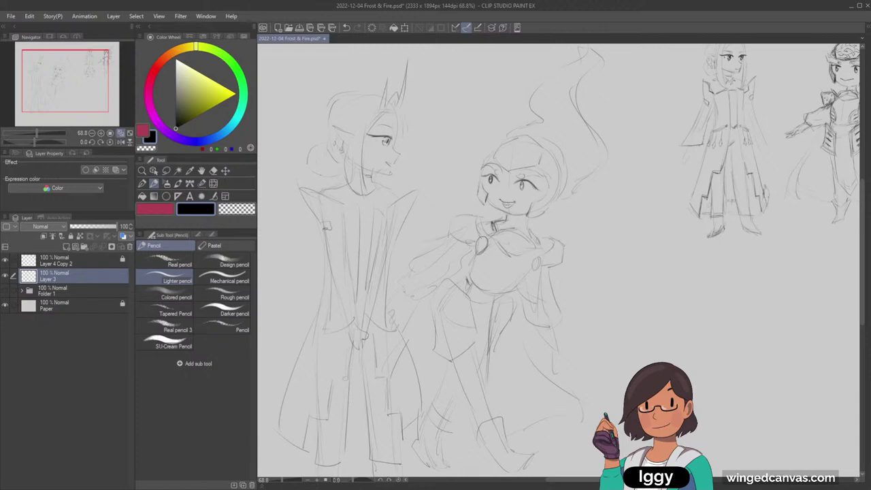
pyautogui.click(129, 134)
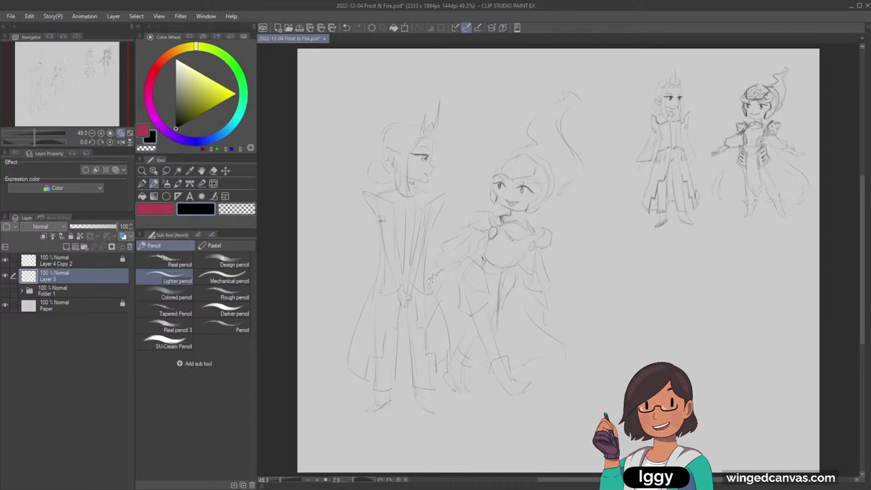
# Examine the knight's armour and both characters' faces up close, comparing them with the full composition
pyautogui.click(141, 170)
pyautogui.moveTo(587, 222); pyautogui.dragTo(603, 224)
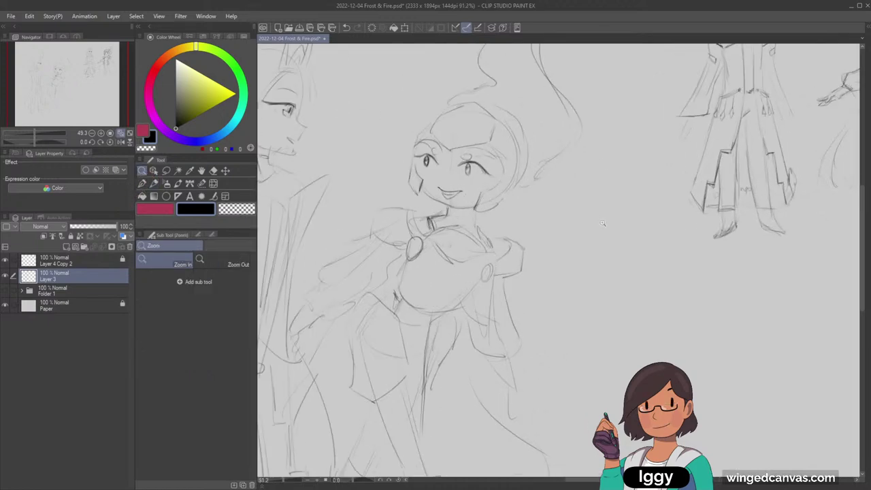
pyautogui.moveTo(486, 235); pyautogui.dragTo(509, 238)
pyautogui.moveTo(84, 98); pyautogui.dragTo(72, 98)
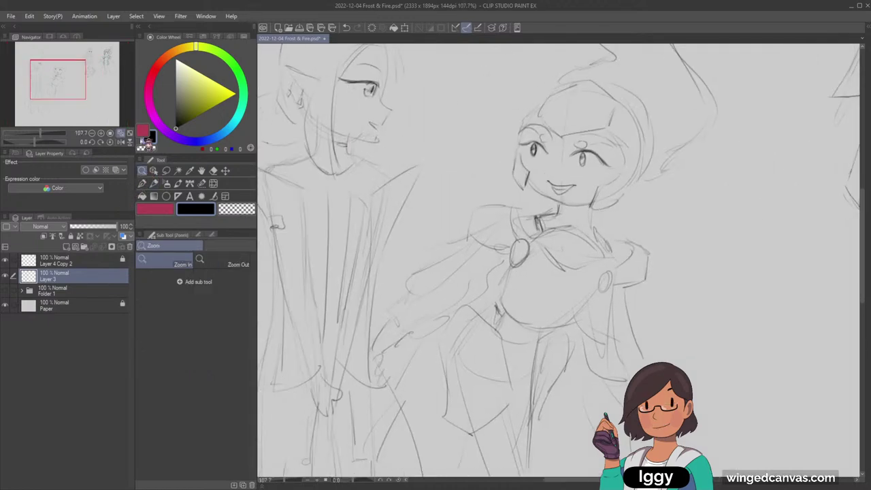
pyautogui.click(129, 133)
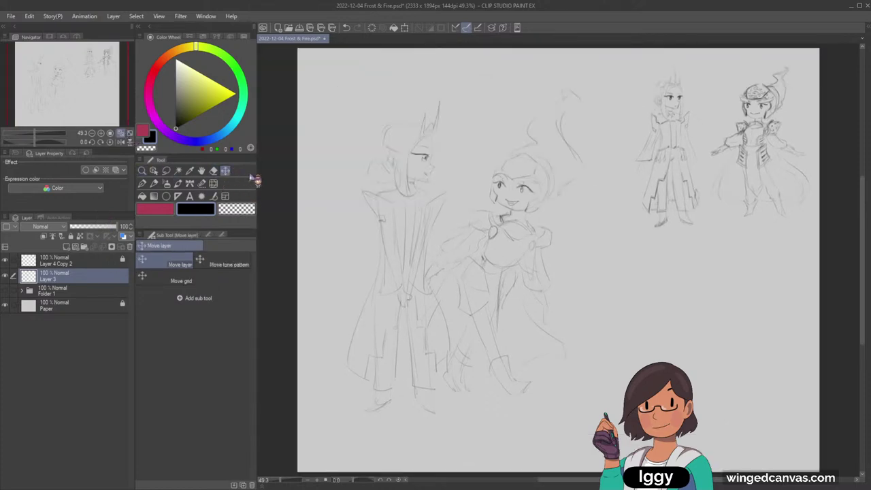
pyautogui.click(557, 190)
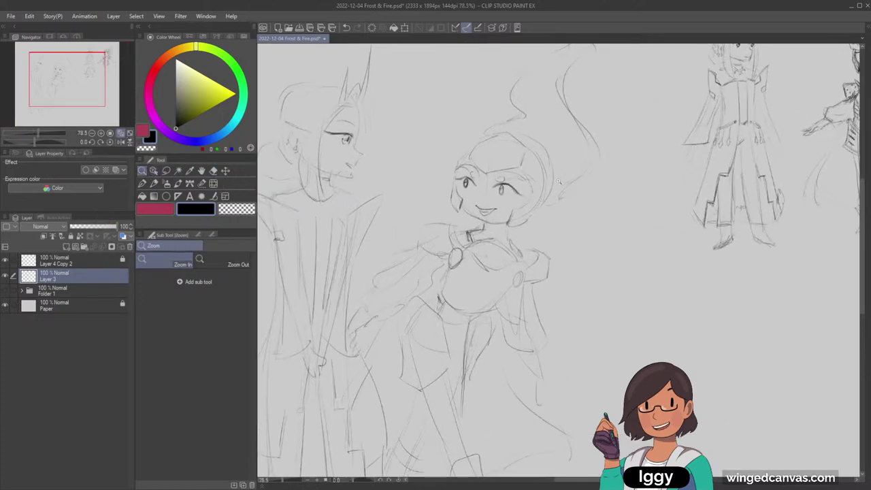
pyautogui.click(556, 191)
pyautogui.click(557, 190)
pyautogui.moveTo(70, 80); pyautogui.dragTo(52, 75)
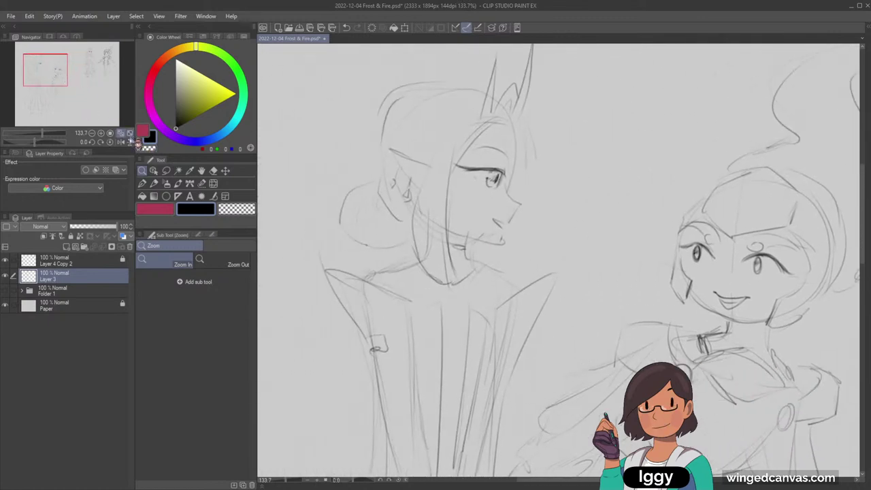
# Enlarge the paired character sketch on Layer 3 to fill more of the canvas height, reposition it and apply the transformation
pyautogui.click(130, 133)
pyautogui.hotkey('ctrl', 't')
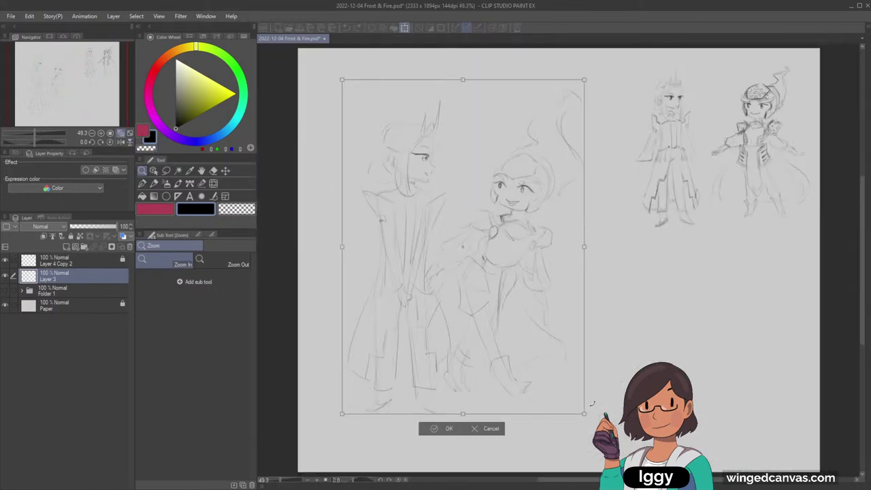
pyautogui.moveTo(585, 414)
pyautogui.mouseDown()
pyautogui.moveTo(622, 466)
pyautogui.moveTo(580, 406)
pyautogui.mouseUp()
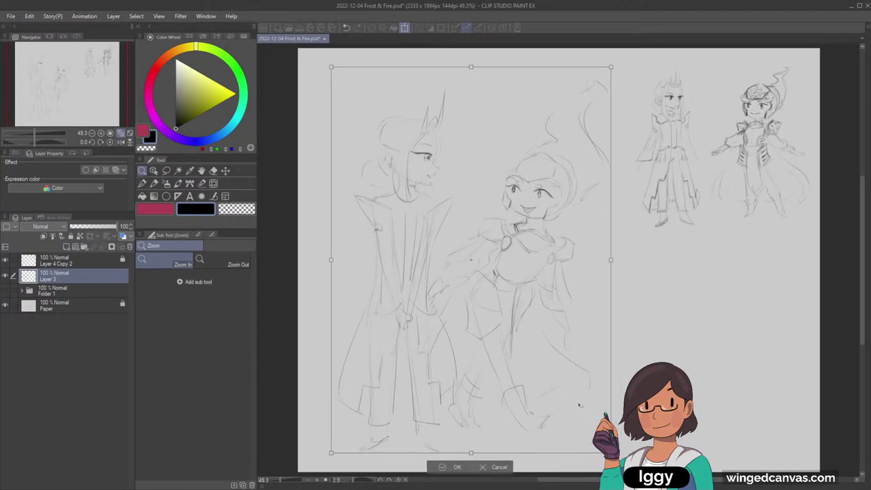
pyautogui.click(455, 467)
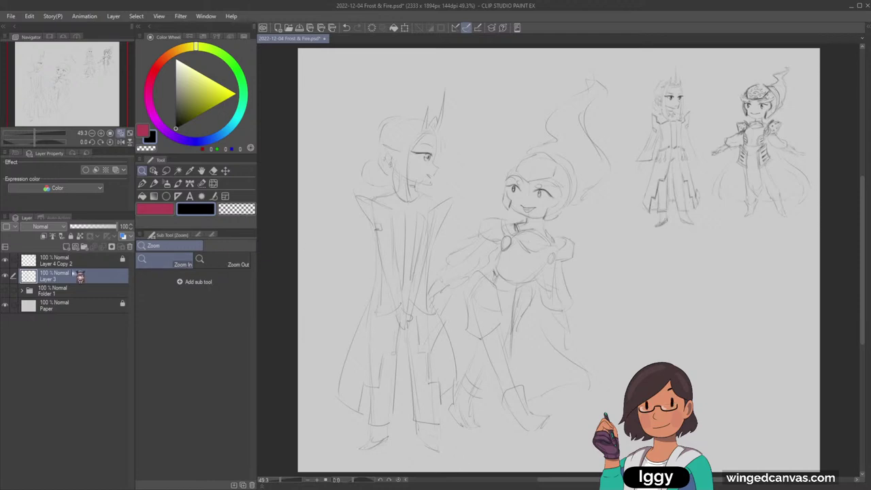
# Fade Layer 3 to 46% opacity and add a new raster layer directly above Folder 1
pyautogui.click(83, 227)
pyautogui.click(92, 228)
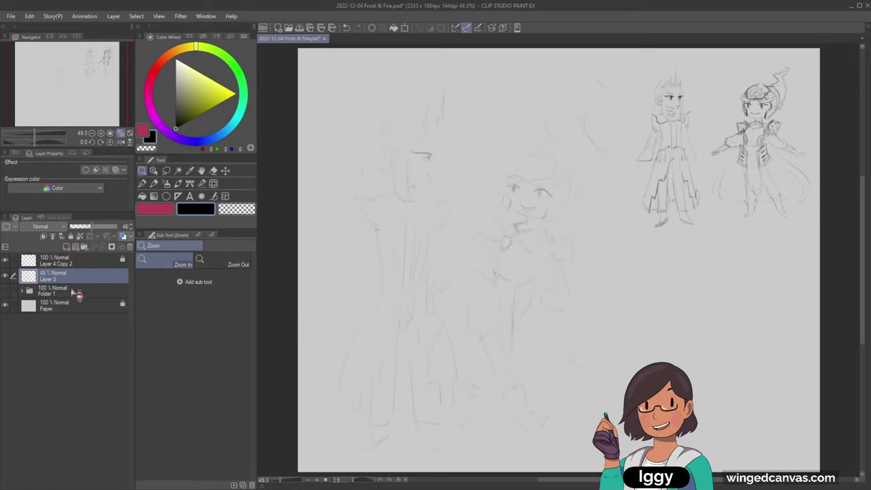
pyautogui.click(72, 290)
pyautogui.click(66, 247)
# Choose a pale blue and the SU-Cream Pencil, and move Layer 5 into a new folder above Folder 1
pyautogui.moveTo(91, 96); pyautogui.dragTo(97, 95)
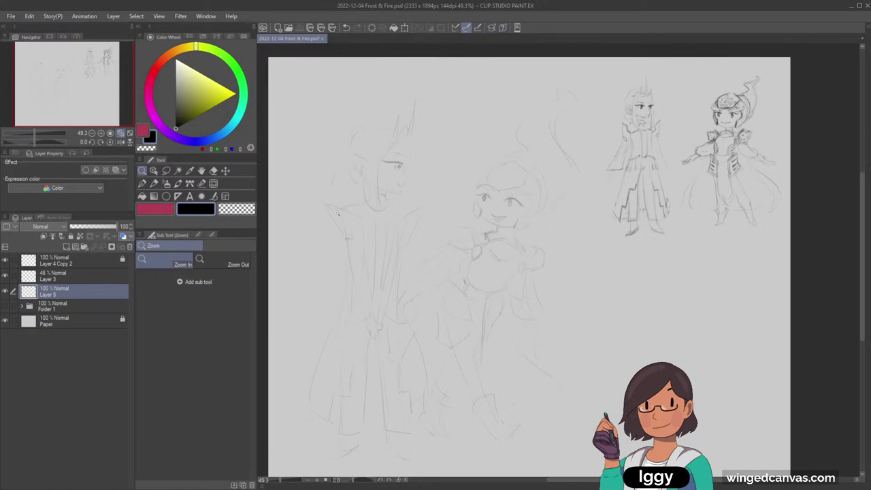
pyautogui.click(622, 178)
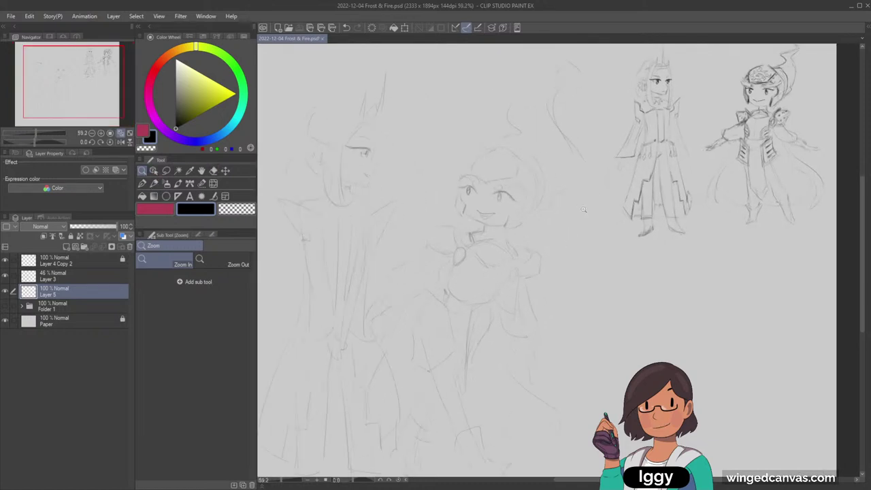
pyautogui.moveTo(622, 177); pyautogui.dragTo(619, 178)
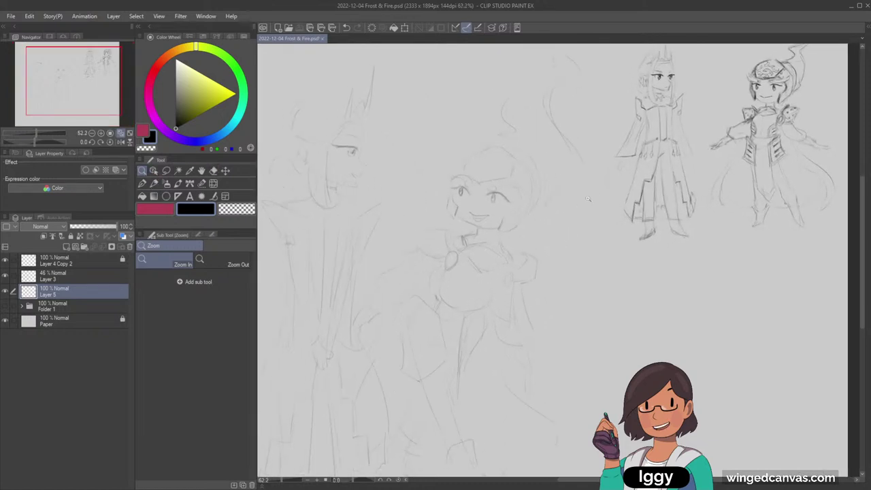
pyautogui.click(220, 134)
pyautogui.click(186, 76)
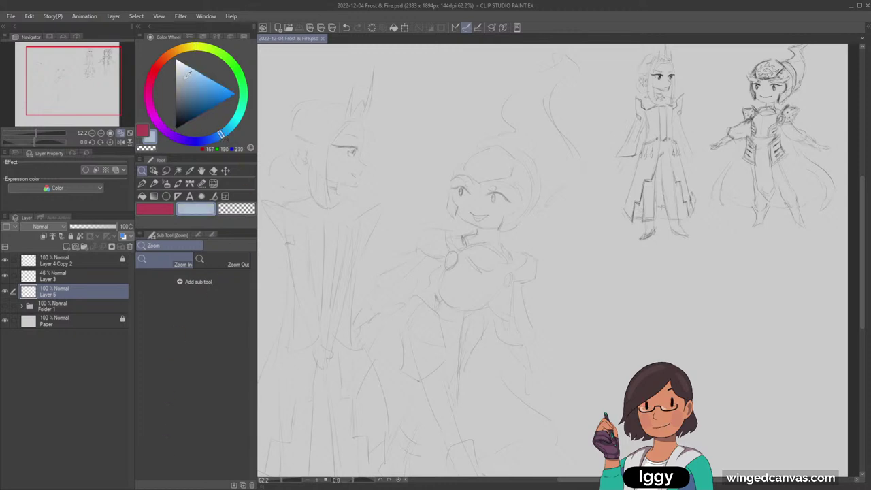
pyautogui.click(155, 183)
pyautogui.click(83, 76)
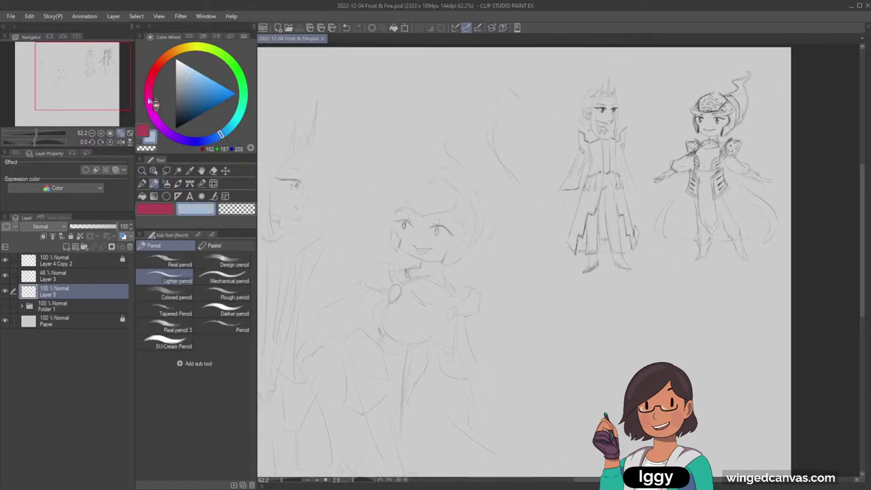
pyautogui.click(182, 343)
pyautogui.click(71, 75)
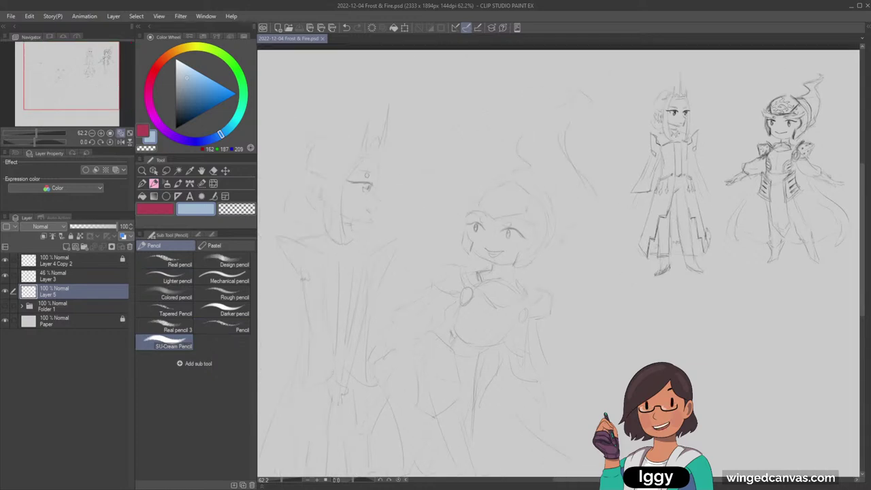
pyautogui.click(86, 248)
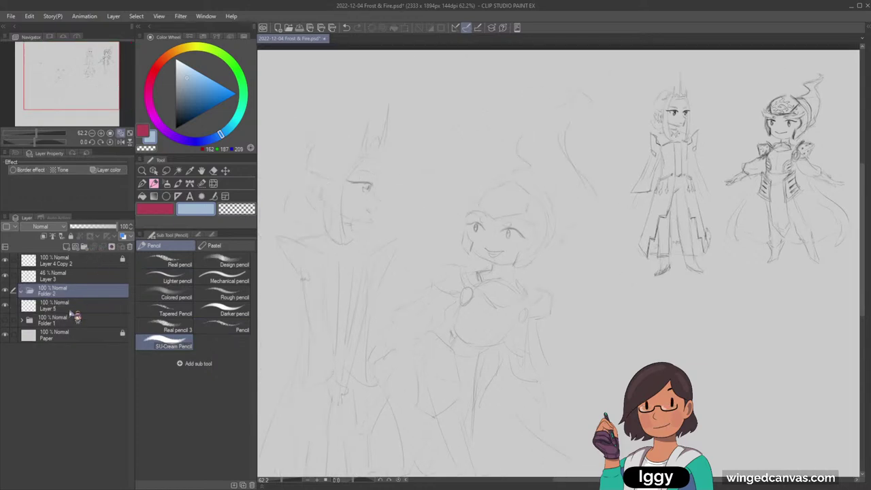
pyautogui.moveTo(69, 307); pyautogui.dragTo(74, 293)
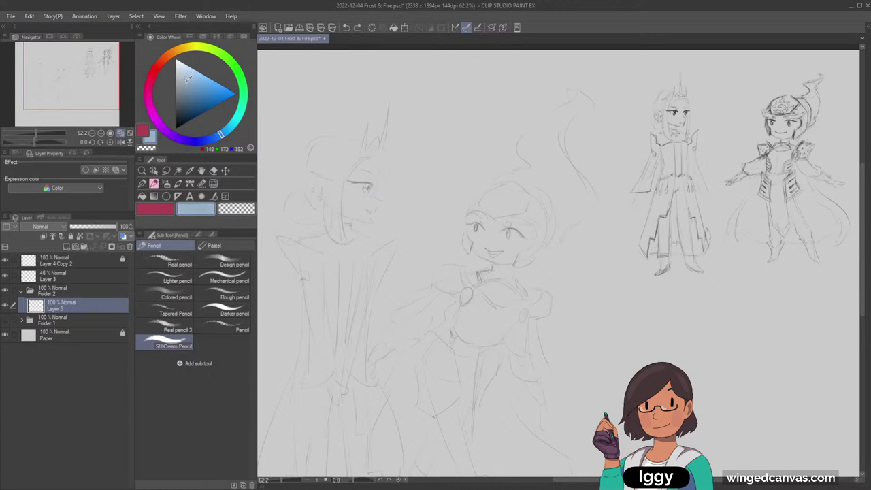
# Outline the monarch's face profile and pointed ear in pale blue on Layer 5 and fill the enclosed shape
pyautogui.moveTo(373, 171); pyautogui.dragTo(379, 195)
pyautogui.moveTo(377, 198); pyautogui.dragTo(369, 212)
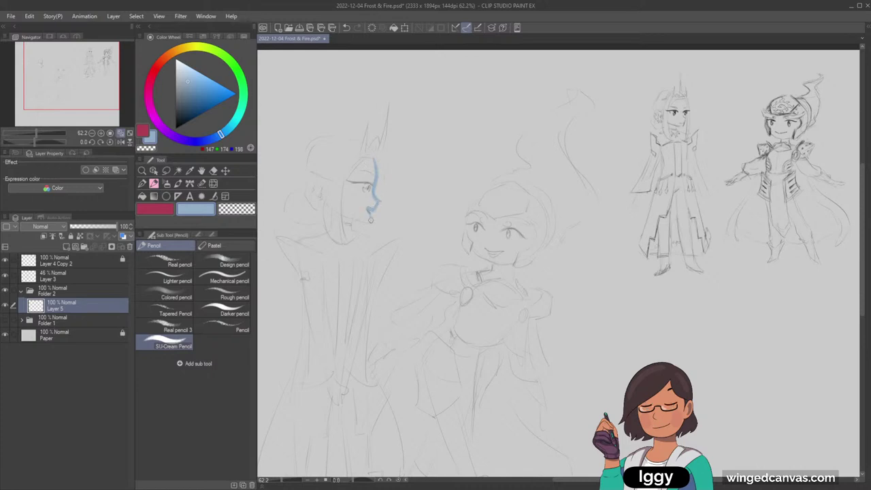
pyautogui.moveTo(325, 193)
pyautogui.mouseDown()
pyautogui.moveTo(364, 219)
pyautogui.moveTo(326, 198)
pyautogui.moveTo(313, 172)
pyautogui.moveTo(341, 179)
pyautogui.moveTo(368, 162)
pyautogui.mouseUp()
pyautogui.click(143, 196)
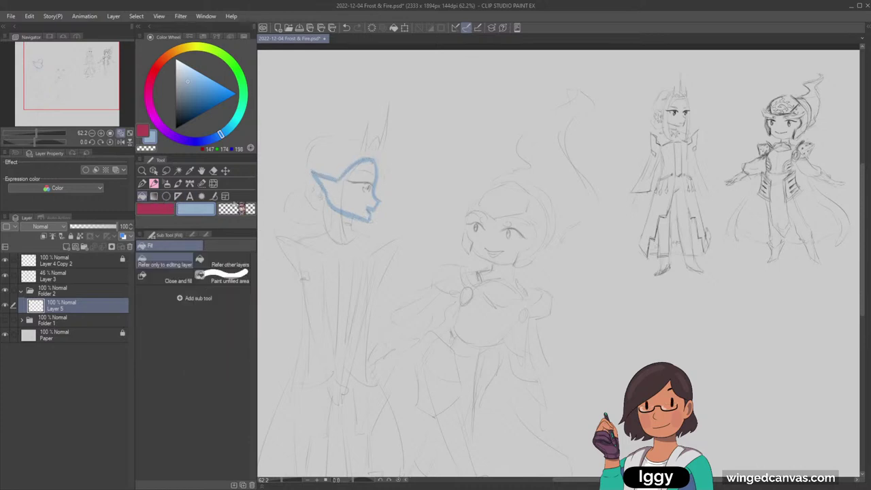
pyautogui.click(366, 200)
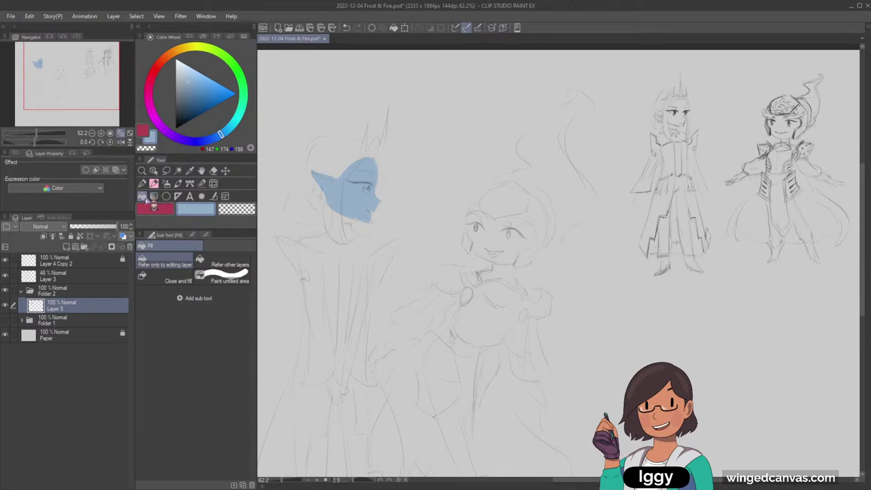
# Outline the monarch's neck and upper shoulders in the same pale blue and fill the shape down to the neckline
pyautogui.click(154, 184)
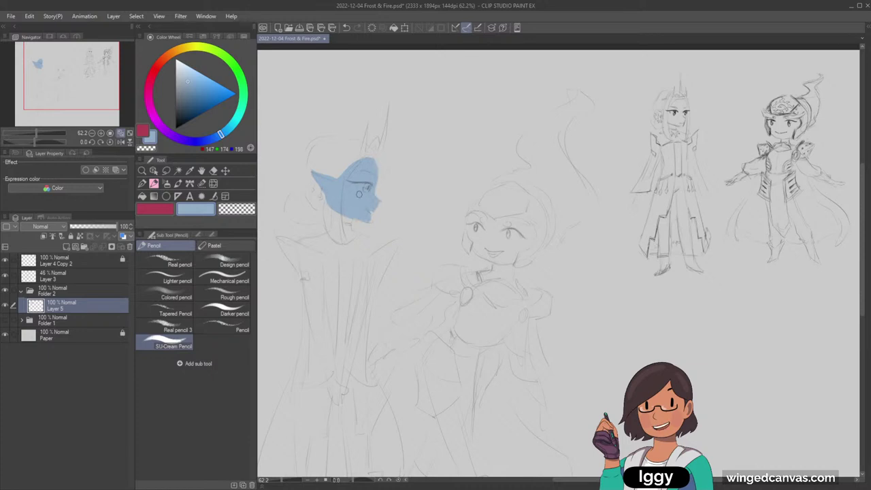
pyautogui.moveTo(328, 203)
pyautogui.mouseDown()
pyautogui.moveTo(330, 224)
pyautogui.moveTo(332, 208)
pyautogui.moveTo(345, 218)
pyautogui.moveTo(383, 212)
pyautogui.moveTo(392, 198)
pyautogui.moveTo(348, 240)
pyautogui.moveTo(353, 223)
pyautogui.moveTo(353, 233)
pyautogui.moveTo(330, 232)
pyautogui.moveTo(373, 250)
pyautogui.mouseUp()
pyautogui.hotkey('ctrl', 'z')
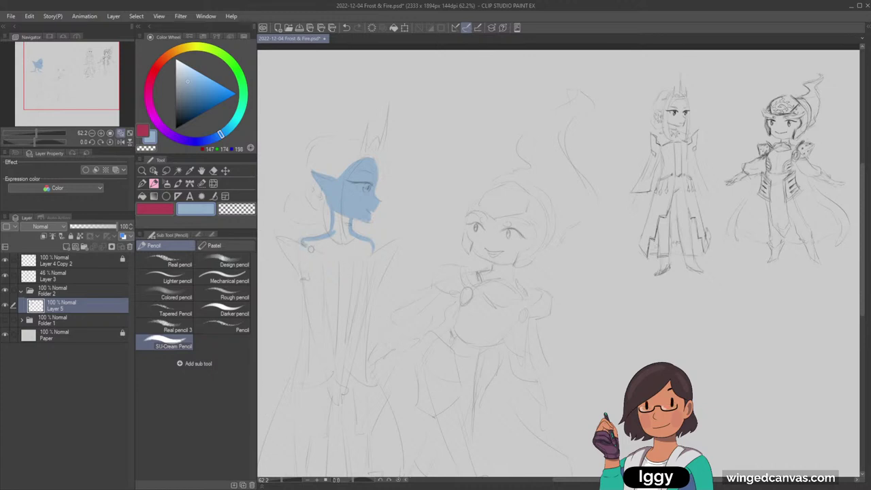
pyautogui.moveTo(311, 250); pyautogui.dragTo(355, 261)
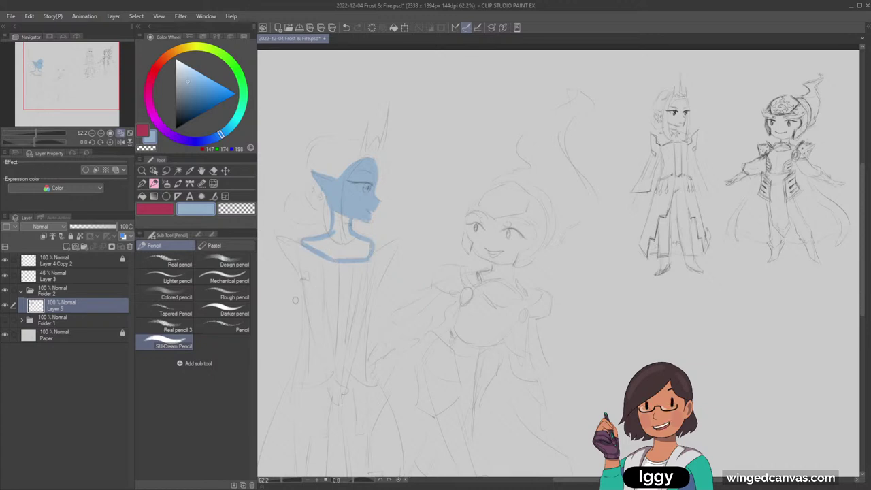
pyautogui.click(142, 196)
pyautogui.click(346, 250)
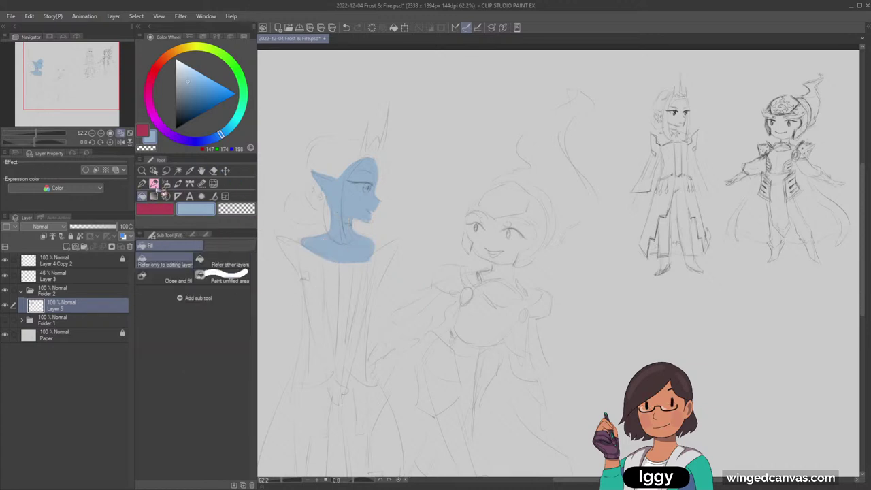
# Block in both of the monarch's feet below the robe hem with the pale blue pencil
pyautogui.click(154, 184)
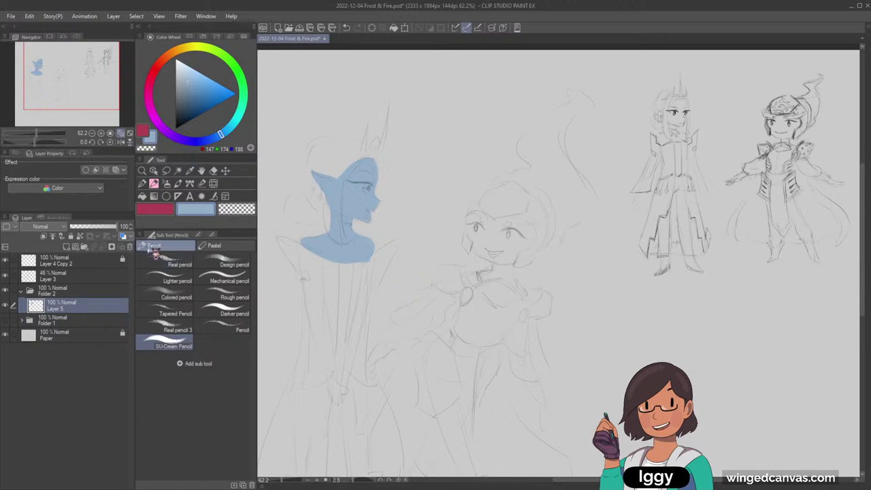
pyautogui.click(88, 96)
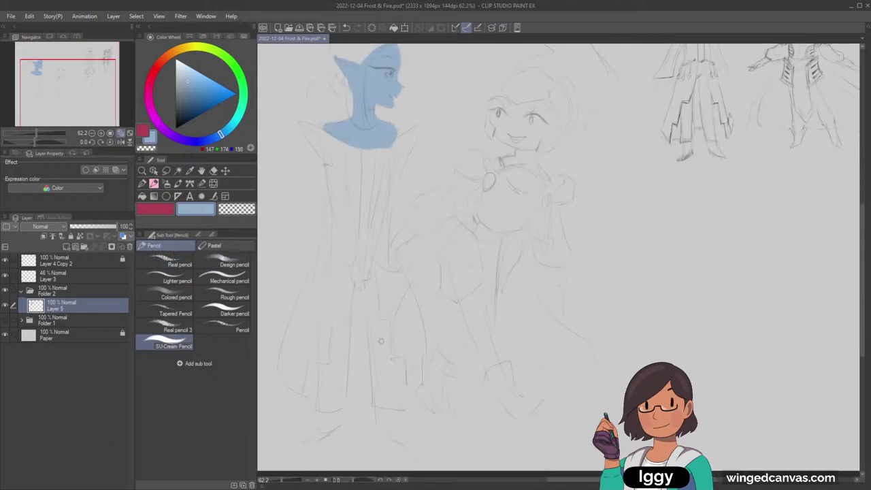
pyautogui.moveTo(321, 420)
pyautogui.mouseDown()
pyautogui.moveTo(331, 431)
pyautogui.moveTo(336, 413)
pyautogui.mouseUp()
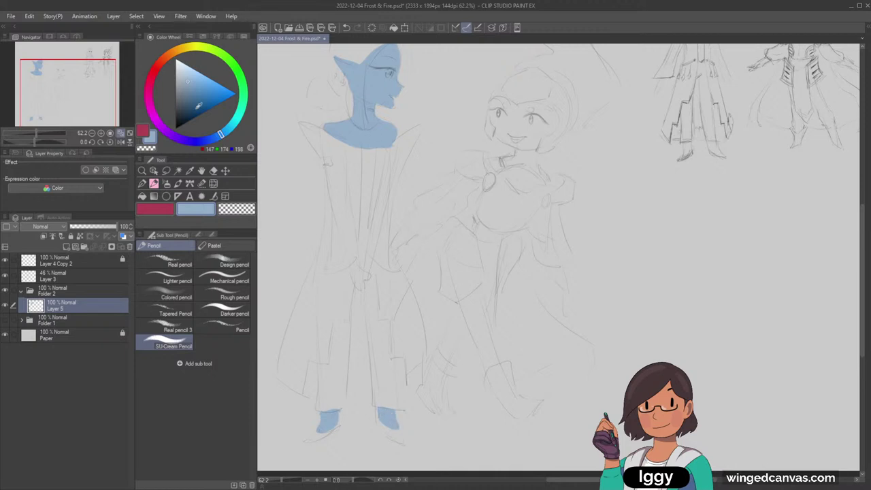
# Set the main colour to a pale lavender and add a new layer above Layer 5 for the monarch's hair
pyautogui.moveTo(100, 98); pyautogui.dragTo(100, 88)
pyautogui.click(168, 212)
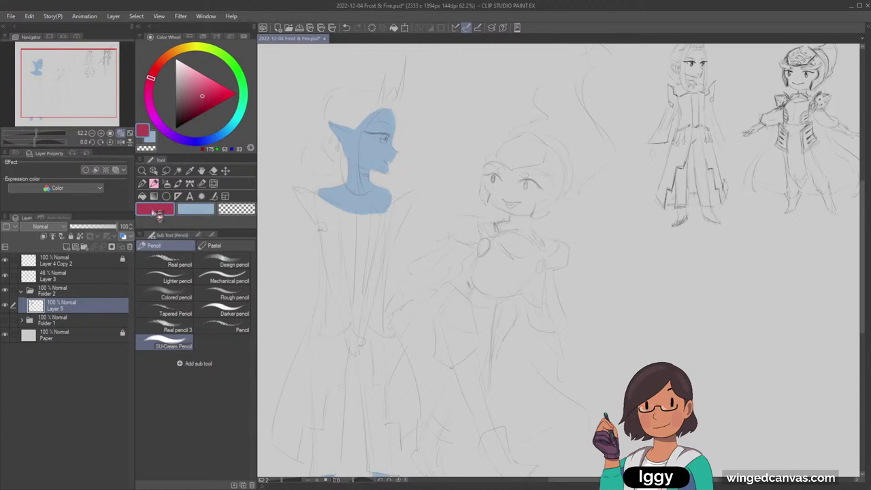
pyautogui.click(174, 136)
pyautogui.moveTo(191, 81); pyautogui.dragTo(188, 72)
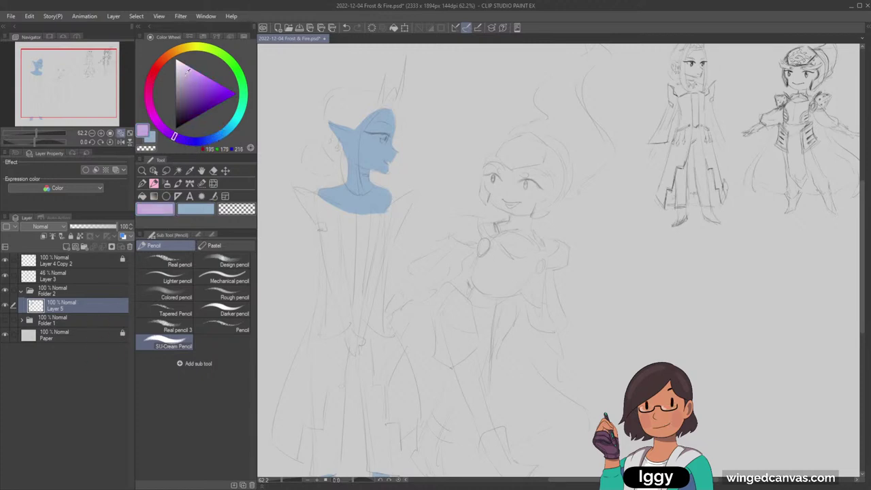
pyautogui.click(66, 246)
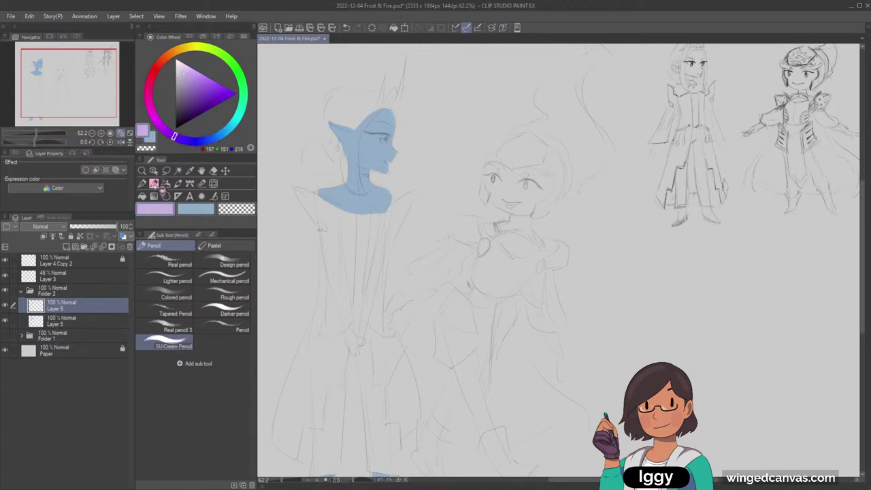
pyautogui.moveTo(349, 136); pyautogui.dragTo(371, 190)
pyautogui.hotkey('ctrl', 'z')
pyautogui.click(183, 68)
pyautogui.click(186, 141)
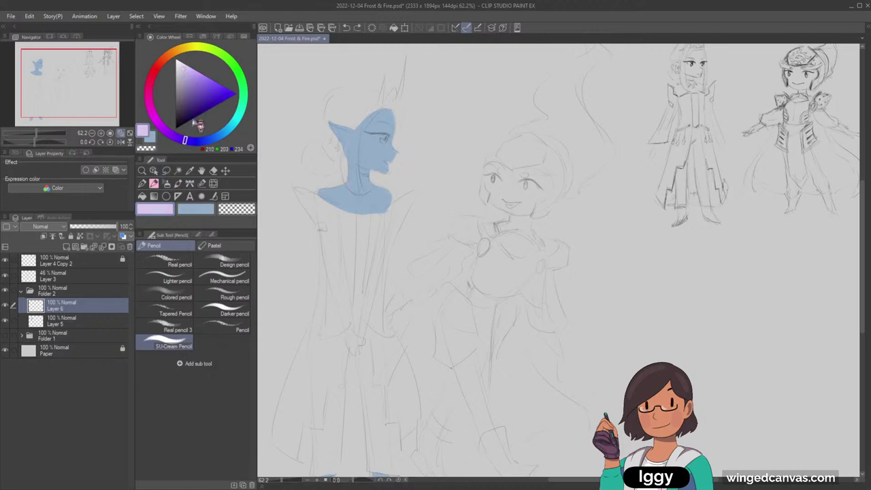
# Outline the monarch's swept hair, front locks and low bun in pale lavender on Layer 6
pyautogui.moveTo(344, 124)
pyautogui.mouseDown()
pyautogui.moveTo(363, 192)
pyautogui.moveTo(363, 141)
pyautogui.moveTo(389, 106)
pyautogui.mouseUp()
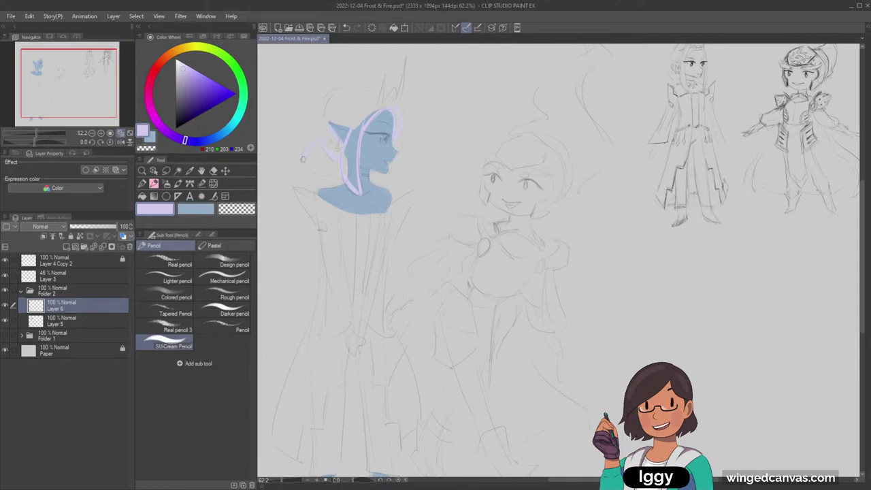
pyautogui.moveTo(320, 141); pyautogui.dragTo(338, 170)
pyautogui.hotkey('ctrl', 'z')
pyautogui.click(142, 196)
pyautogui.click(382, 117)
pyautogui.hotkey('ctrl', 'z')
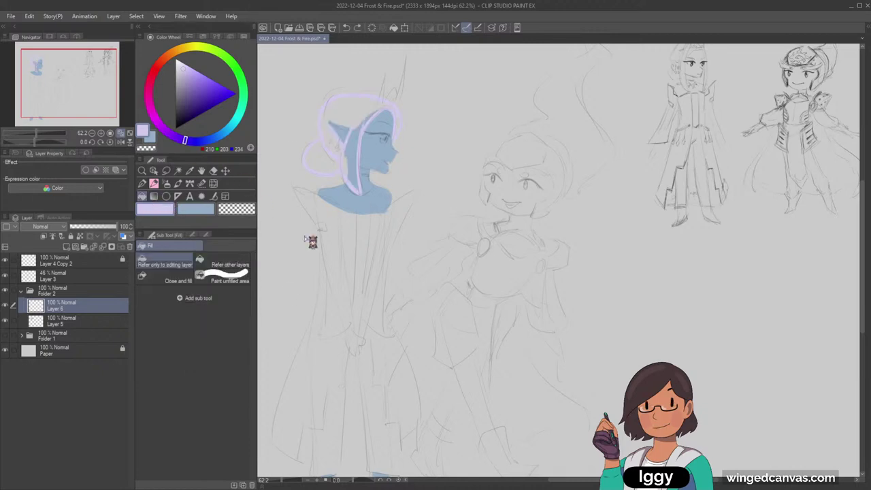
pyautogui.click(142, 183)
pyautogui.moveTo(330, 120); pyautogui.dragTo(361, 124)
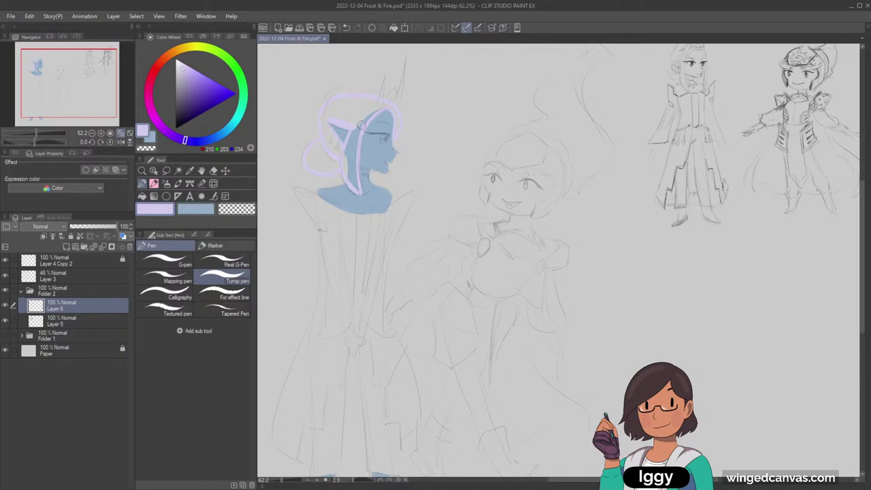
pyautogui.hotkey('ctrl', 'z')
# Fill the outlined hair and bun with the pale lavender, leaving the face and ear uncovered
pyautogui.press('p')
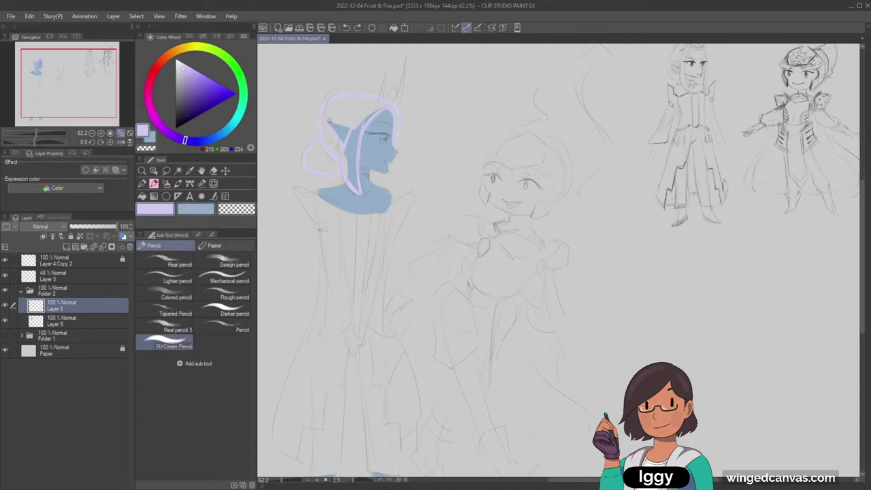
pyautogui.press('g')
pyautogui.click(352, 112)
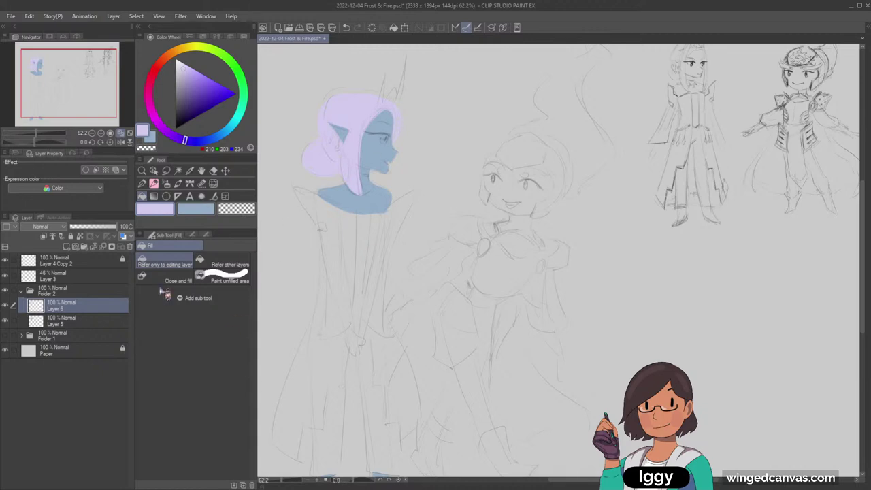
# Save the drawing after blocking in the monarch's skin and hair
pyautogui.click(143, 171)
pyautogui.moveTo(393, 226); pyautogui.dragTo(344, 225)
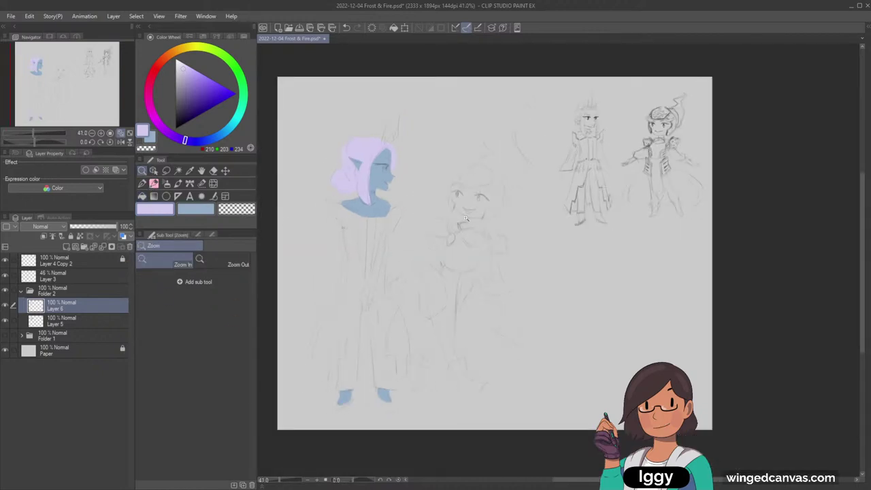
pyautogui.hotkey('ctrl', 's')
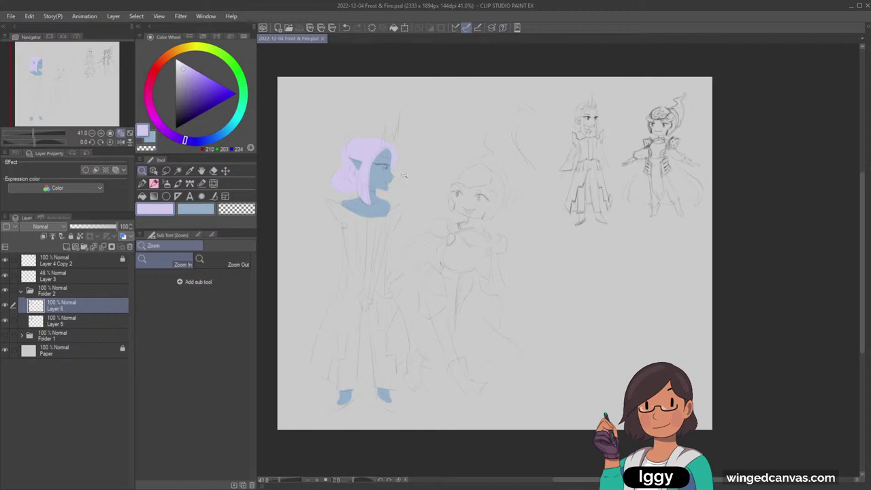
# Choose the Soft airbrush and set the main colour to a light pink-violet (RGB 219, 172, 229) for shading the hair
pyautogui.click(404, 175)
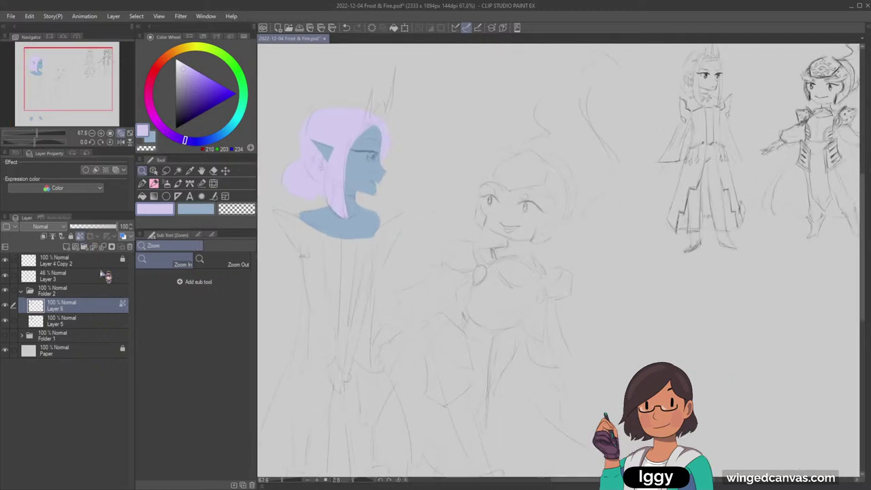
pyautogui.click(159, 125)
pyautogui.click(168, 184)
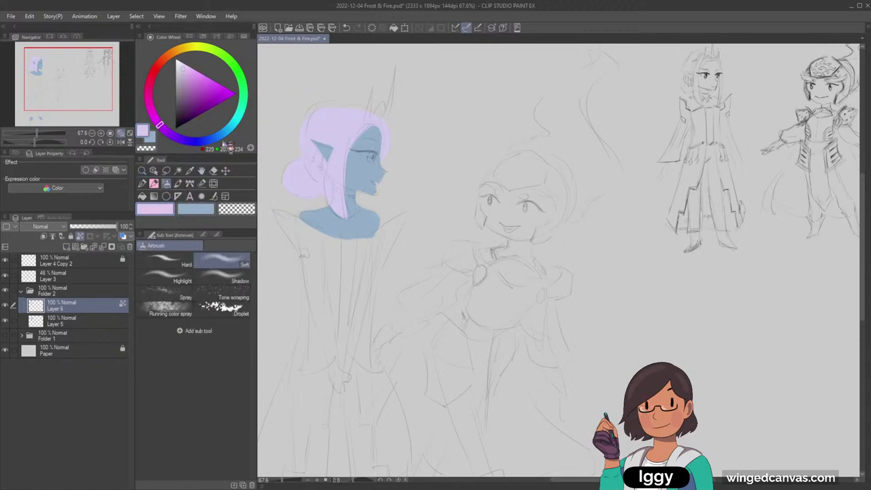
pyautogui.click(198, 89)
# Try airbrushing a soft pink-violet gradient over the monarch's bun, front lock and hair crown on Layer 6
pyautogui.moveTo(315, 162)
pyautogui.mouseDown()
pyautogui.moveTo(302, 169)
pyautogui.moveTo(307, 179)
pyautogui.mouseUp()
pyautogui.moveTo(344, 203)
pyautogui.mouseDown()
pyautogui.moveTo(288, 174)
pyautogui.moveTo(379, 211)
pyautogui.moveTo(313, 201)
pyautogui.mouseUp()
pyautogui.click(59, 73)
pyautogui.hotkey('ctrl', 'z')
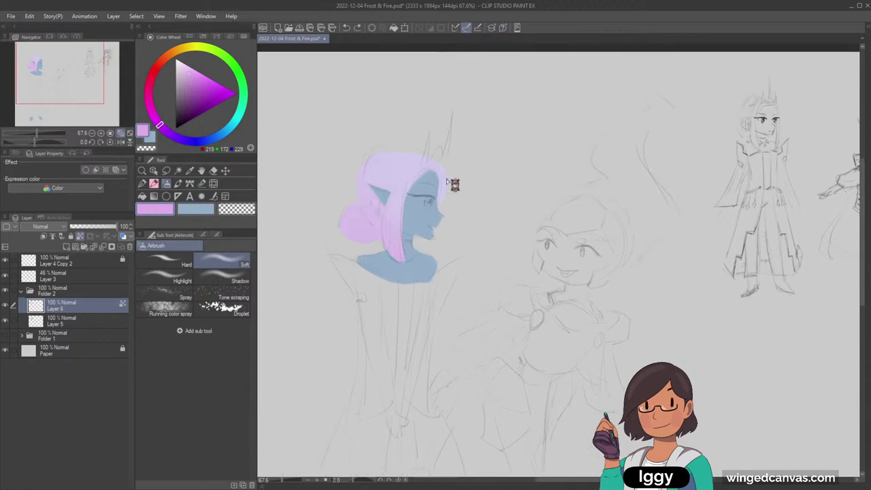
pyautogui.moveTo(363, 258)
pyautogui.mouseDown()
pyautogui.moveTo(324, 224)
pyautogui.moveTo(330, 198)
pyautogui.moveTo(348, 257)
pyautogui.mouseUp()
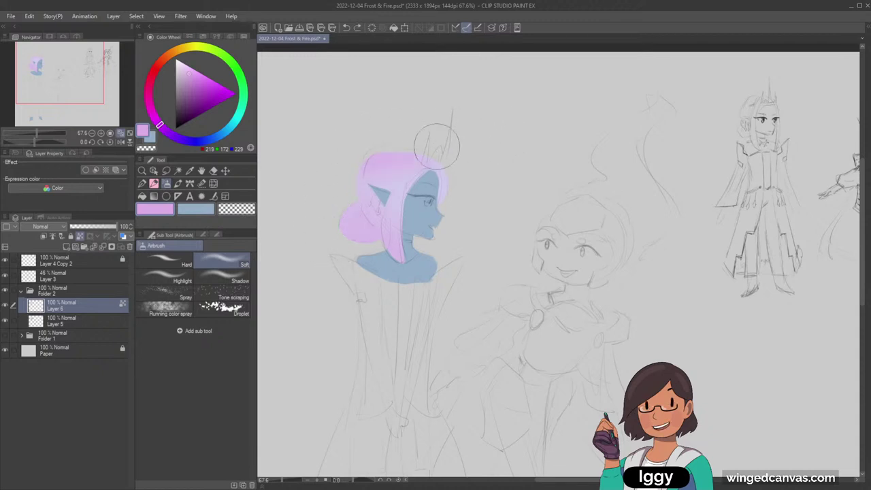
pyautogui.moveTo(360, 146); pyautogui.dragTo(396, 144)
pyautogui.hotkey('ctrl', 'z')
pyautogui.moveTo(326, 216)
pyautogui.mouseDown()
pyautogui.moveTo(361, 249)
pyautogui.moveTo(315, 248)
pyautogui.moveTo(370, 232)
pyautogui.moveTo(335, 249)
pyautogui.moveTo(326, 244)
pyautogui.moveTo(328, 254)
pyautogui.moveTo(347, 239)
pyautogui.mouseUp()
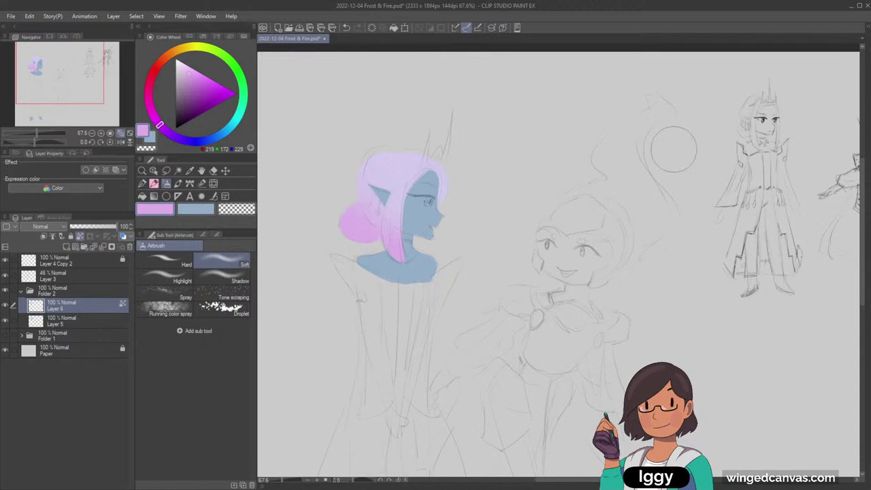
pyautogui.moveTo(86, 114); pyautogui.dragTo(88, 124)
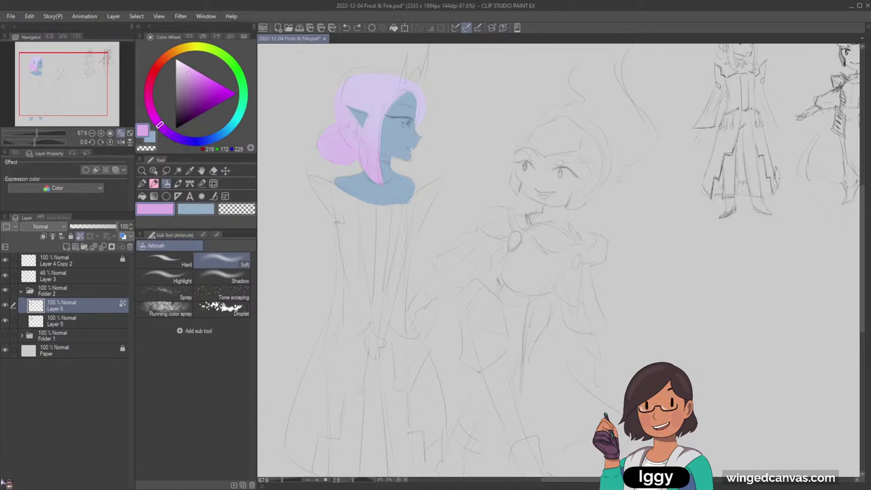
pyautogui.hotkey('ctrl', 'z')
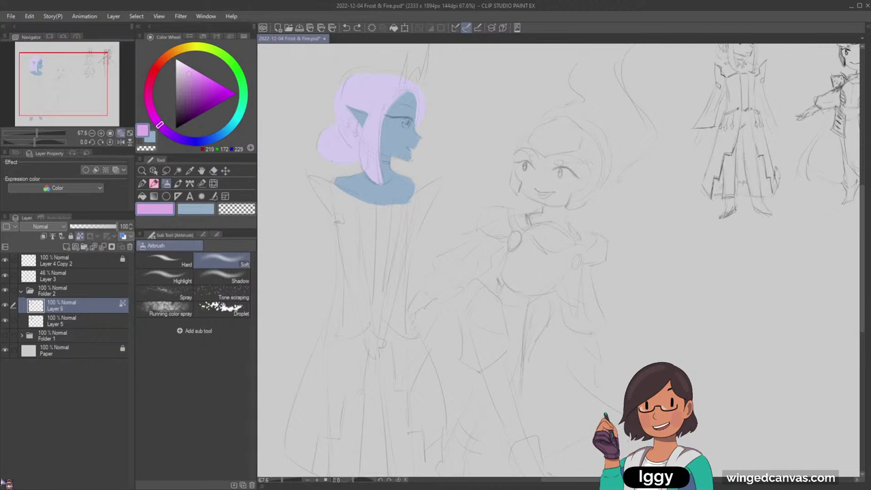
# Add a new layer above Layer 6 and ready the SU-Cream Pencil with a muted periwinkle sub colour for the coat
pyautogui.click(66, 246)
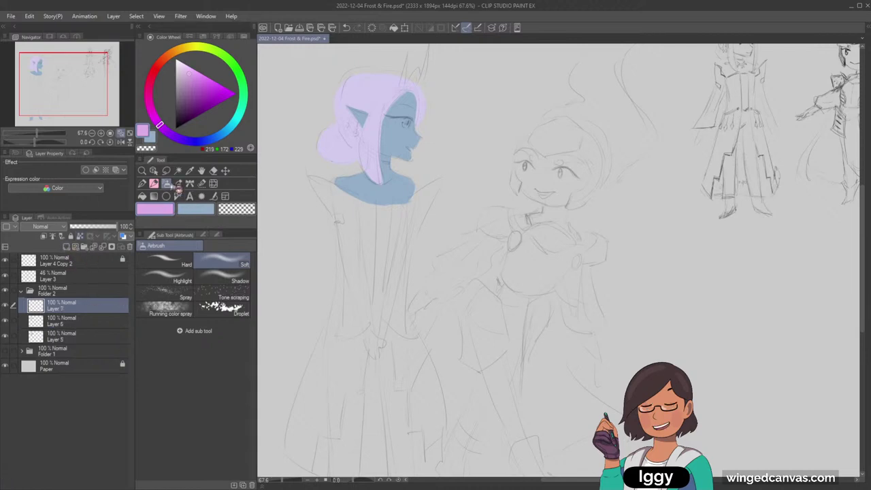
pyautogui.click(195, 209)
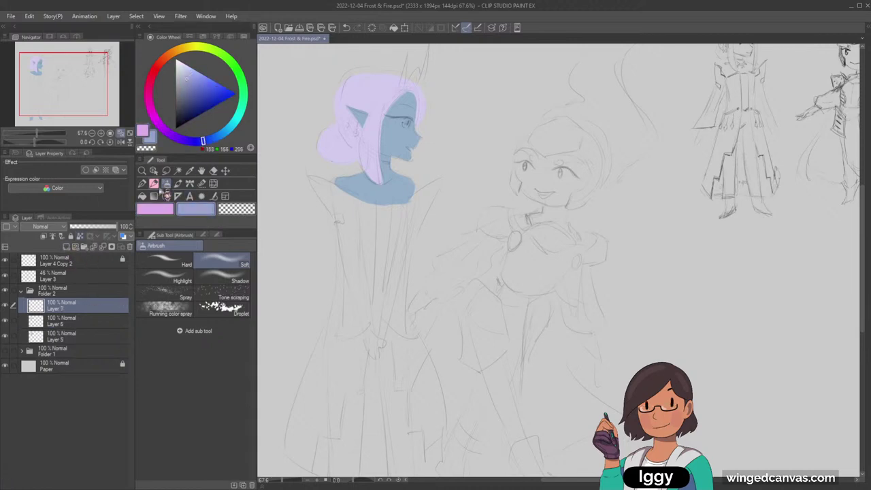
pyautogui.press('p')
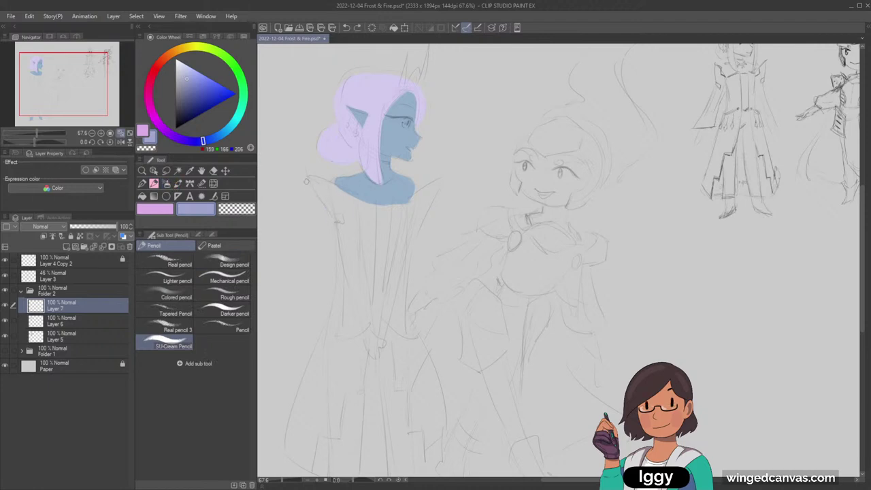
# Outline the two upper panels of the monarch's coat in periwinkle, with pointed shoulders and a narrow gap down the chest
pyautogui.moveTo(306, 181); pyautogui.dragTo(337, 221)
pyautogui.hotkey('ctrl', 'z')
pyautogui.moveTo(311, 181); pyautogui.dragTo(335, 214)
pyautogui.moveTo(326, 181)
pyautogui.mouseDown()
pyautogui.moveTo(375, 239)
pyautogui.moveTo(369, 312)
pyautogui.mouseUp()
pyautogui.moveTo(333, 213); pyautogui.dragTo(341, 282)
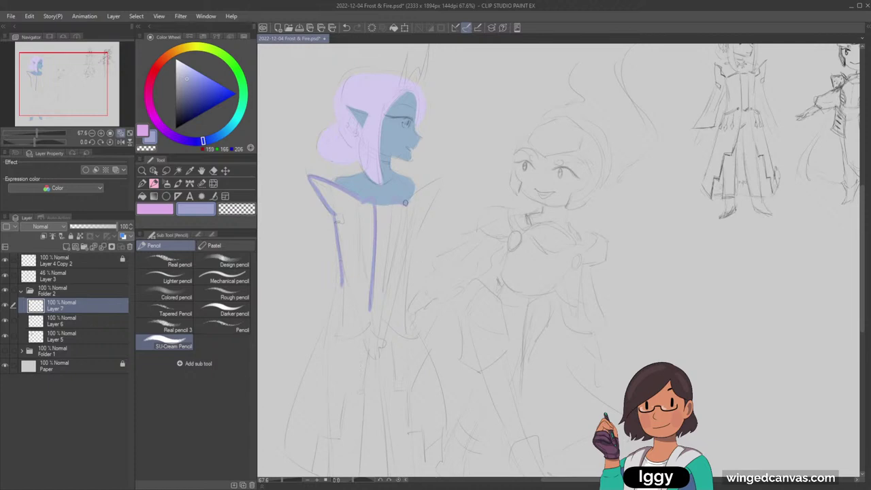
pyautogui.moveTo(405, 202)
pyautogui.mouseDown()
pyautogui.moveTo(444, 175)
pyautogui.moveTo(406, 277)
pyautogui.mouseUp()
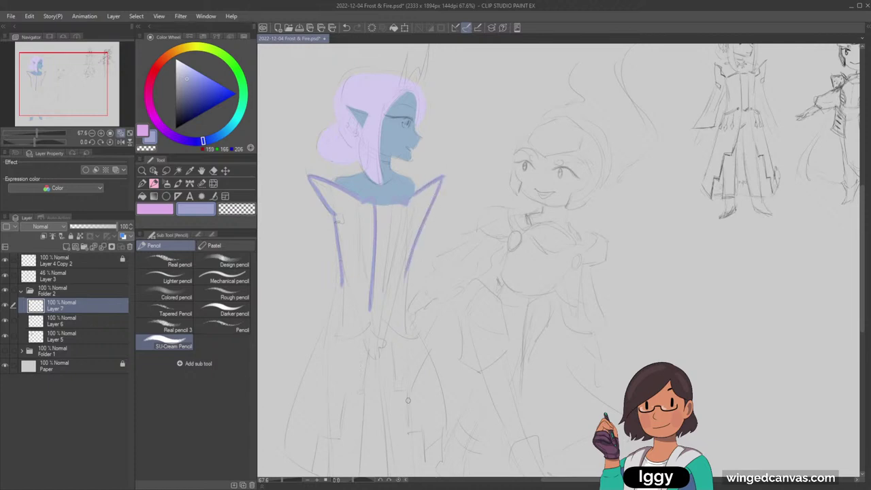
pyautogui.moveTo(338, 293)
pyautogui.mouseDown()
pyautogui.moveTo(336, 336)
pyautogui.moveTo(365, 327)
pyautogui.moveTo(370, 300)
pyautogui.mouseUp()
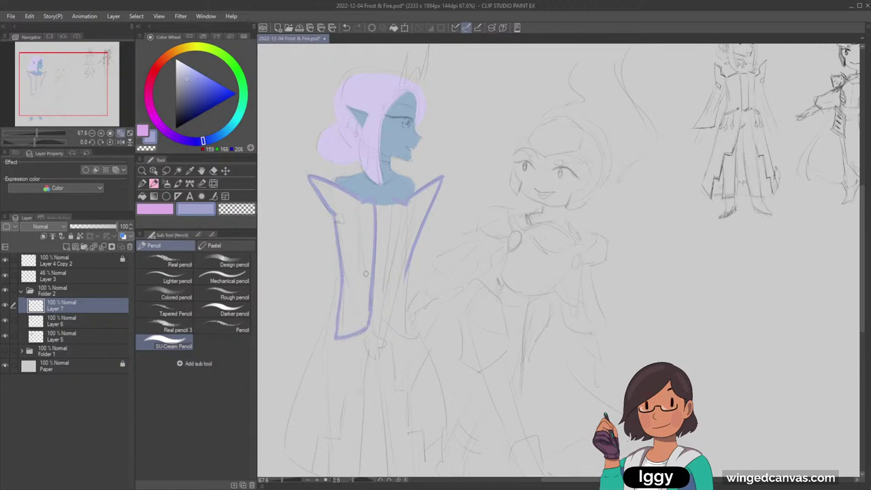
pyautogui.moveTo(390, 203)
pyautogui.mouseDown()
pyautogui.moveTo(380, 315)
pyautogui.moveTo(402, 333)
pyautogui.mouseUp()
pyautogui.moveTo(409, 276); pyautogui.dragTo(407, 335)
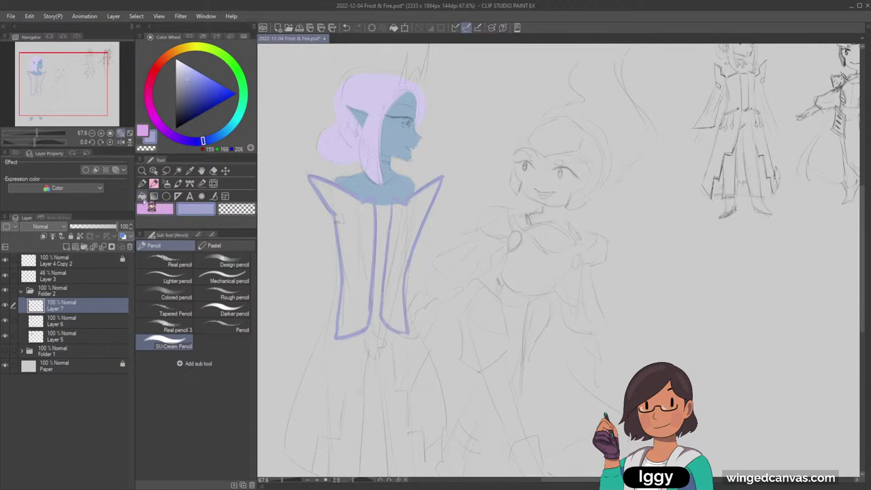
# Fill both upper coat panels with periwinkle and clean up their edges with transparent colour
pyautogui.press('g')
pyautogui.click(354, 239)
pyautogui.click(404, 236)
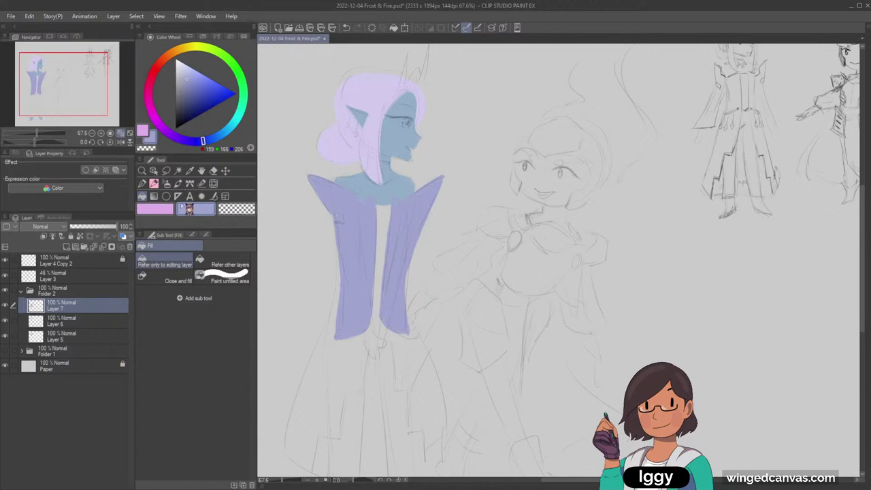
pyautogui.press('p')
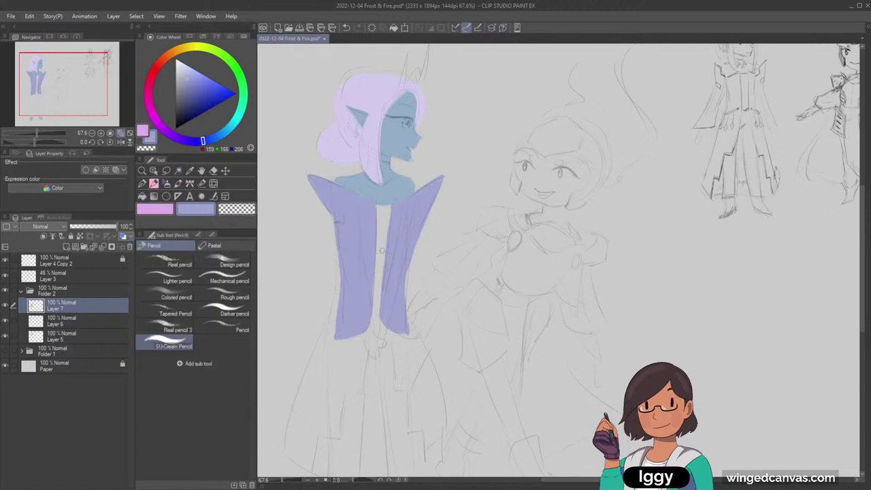
pyautogui.click(61, 96)
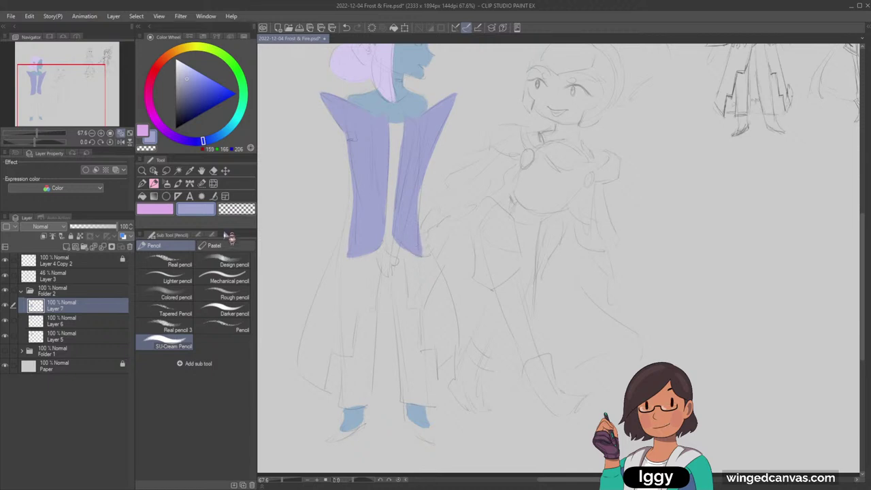
pyautogui.click(246, 208)
pyautogui.moveTo(421, 202); pyautogui.dragTo(422, 258)
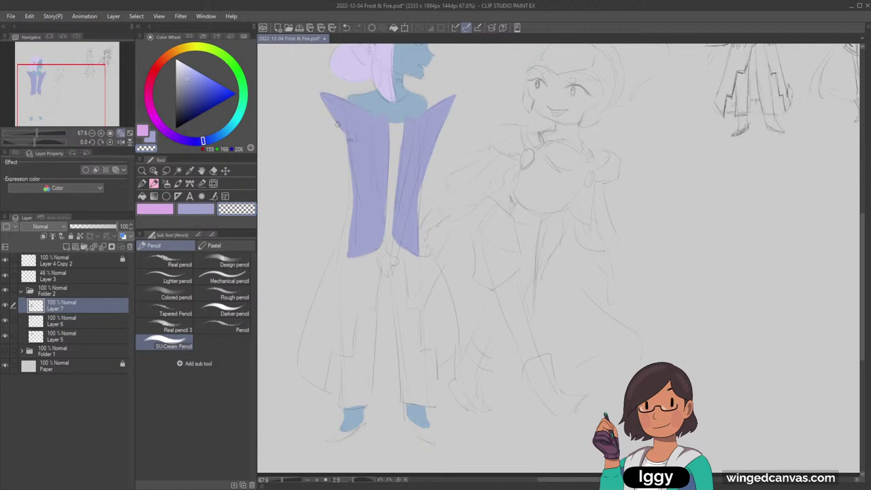
# Outline the coat's two flared tails in periwinkle, with stepped inner edges and pointed lower corners
pyautogui.click(196, 209)
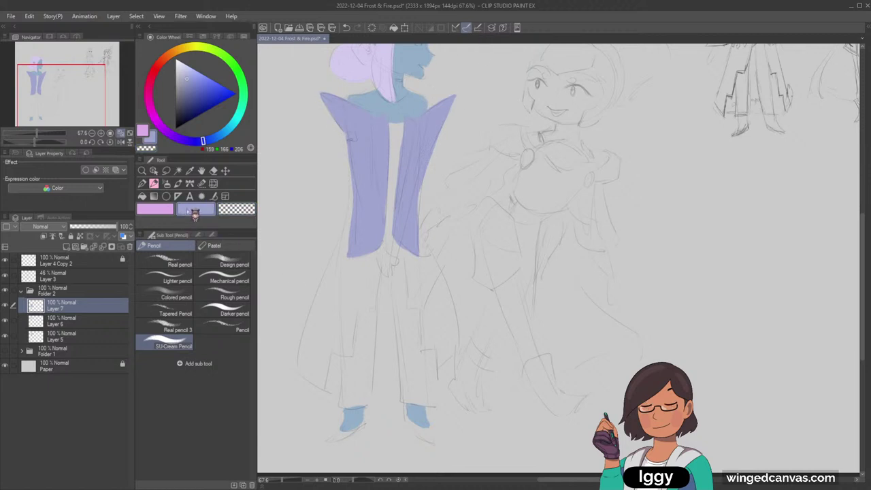
pyautogui.moveTo(376, 251); pyautogui.dragTo(372, 305)
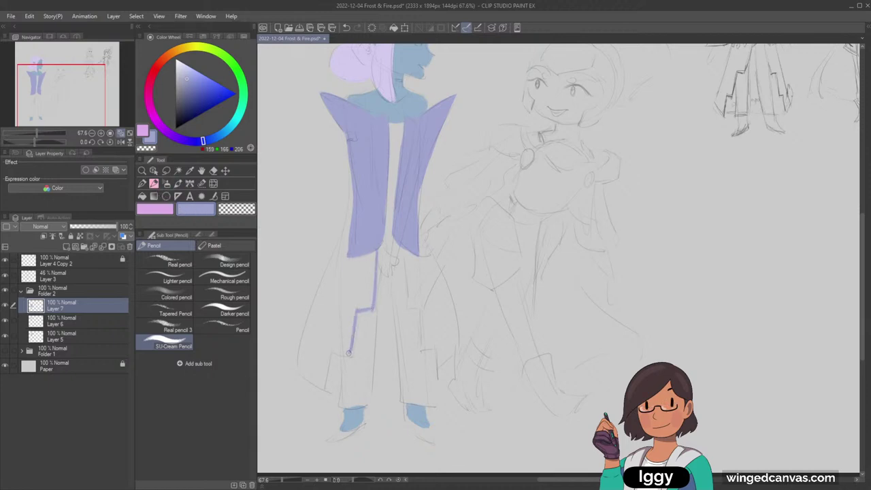
pyautogui.moveTo(349, 354)
pyautogui.mouseDown()
pyautogui.moveTo(331, 350)
pyautogui.moveTo(326, 387)
pyautogui.mouseUp()
pyautogui.hotkey('ctrl', 'z')
pyautogui.moveTo(297, 361); pyautogui.dragTo(328, 388)
pyautogui.moveTo(325, 268); pyautogui.dragTo(352, 208)
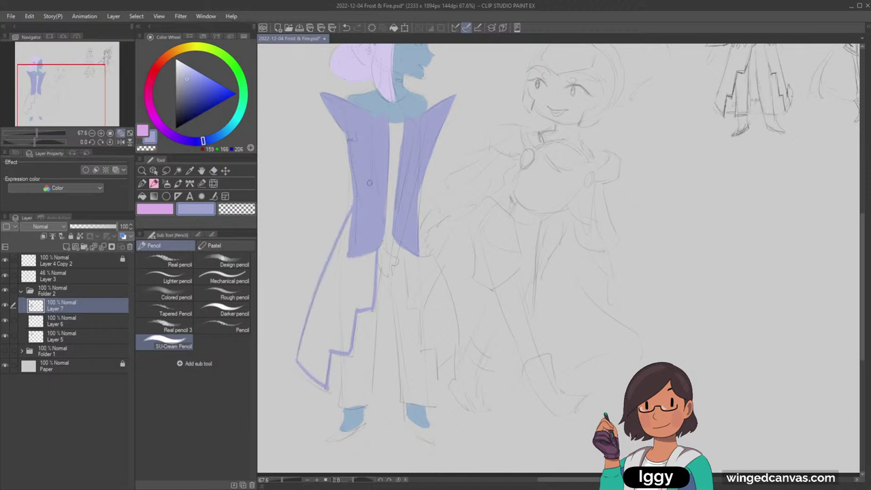
pyautogui.moveTo(398, 266)
pyautogui.mouseDown()
pyautogui.moveTo(408, 308)
pyautogui.moveTo(427, 352)
pyautogui.moveTo(437, 355)
pyautogui.moveTo(424, 349)
pyautogui.moveTo(435, 349)
pyautogui.moveTo(440, 380)
pyautogui.mouseUp()
pyautogui.hotkey('ctrl', 'z')
pyautogui.moveTo(416, 227)
pyautogui.mouseDown()
pyautogui.moveTo(465, 364)
pyautogui.moveTo(452, 376)
pyautogui.mouseUp()
pyautogui.hotkey('ctrl', 'z')
pyautogui.hotkey('ctrl', 'z')
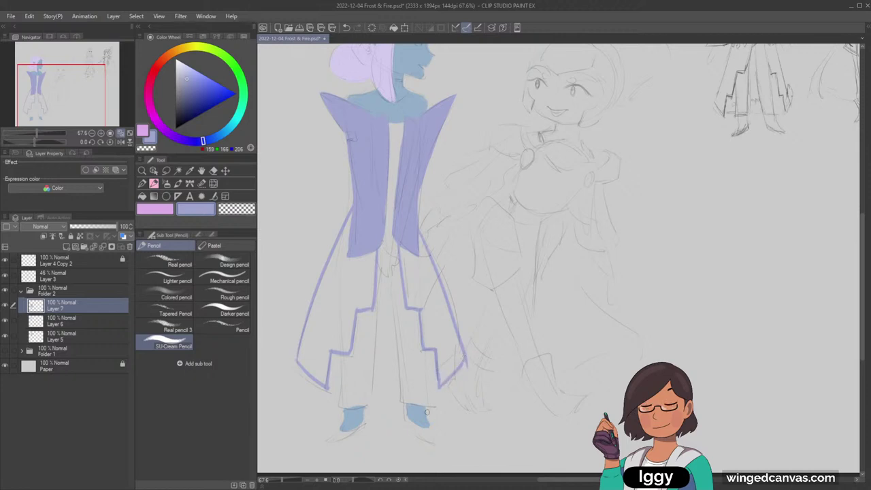
# Fill both coat tails with periwinkle and tidy the coat's edges with transparent colour
pyautogui.press('g')
pyautogui.click(348, 276)
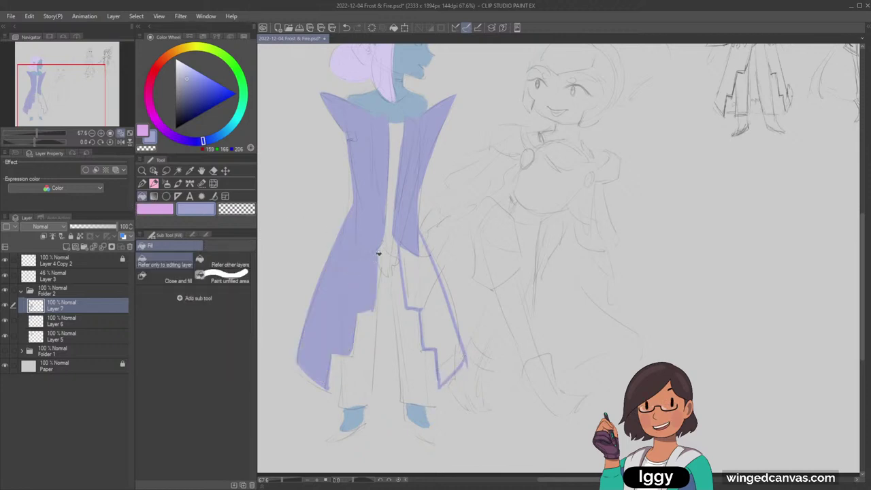
pyautogui.click(428, 287)
pyautogui.press('p')
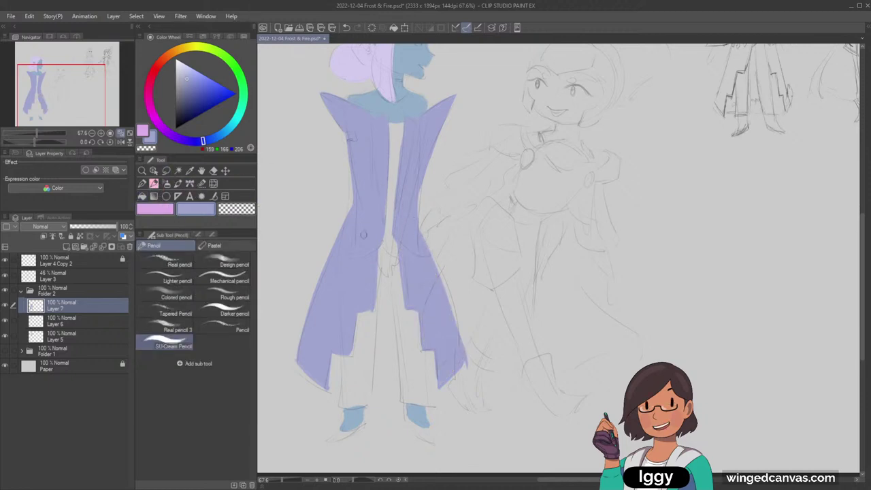
pyautogui.click(236, 209)
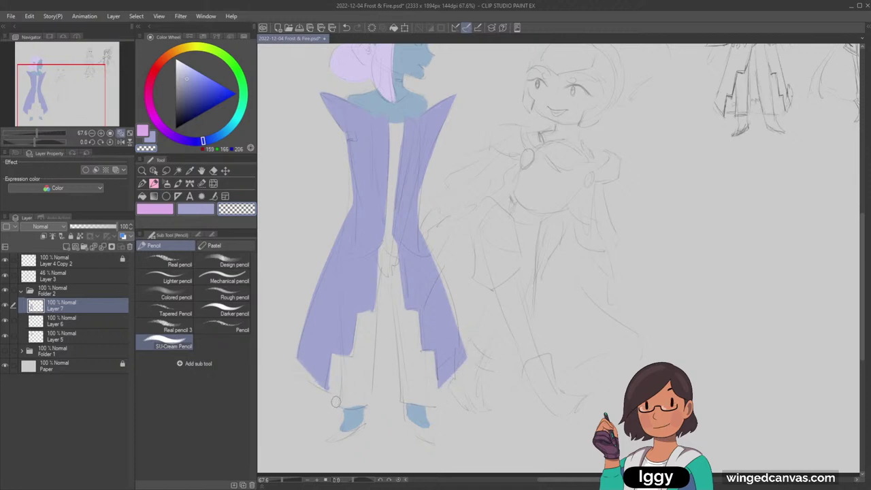
pyautogui.click(196, 210)
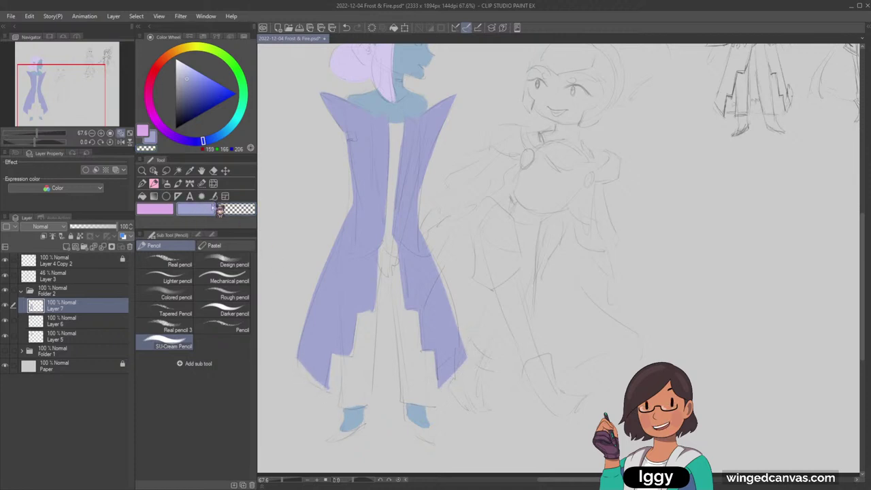
# Add a new layer directly beneath Layer 7 and switch to the pink-violet main colour for the inner robe
pyautogui.click(68, 247)
pyautogui.moveTo(74, 310); pyautogui.dragTo(70, 328)
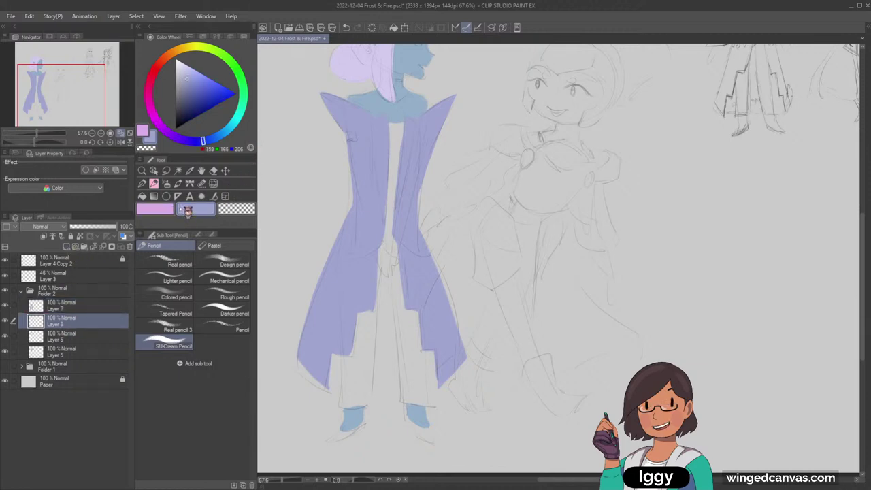
pyautogui.click(155, 209)
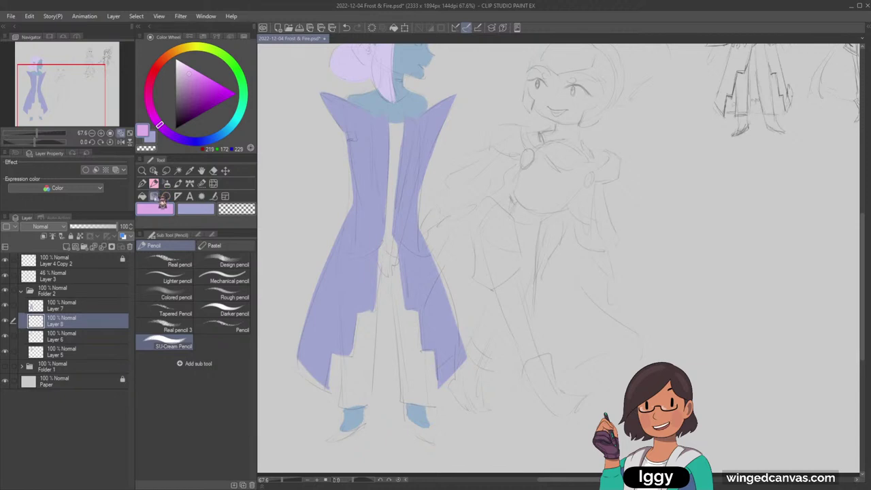
# Paint the inner robe in pink-violet between the coat tails up to the hands, and trim its hem into a shallow curve
pyautogui.moveTo(333, 369)
pyautogui.mouseDown()
pyautogui.moveTo(354, 364)
pyautogui.moveTo(334, 360)
pyautogui.moveTo(349, 366)
pyautogui.mouseUp()
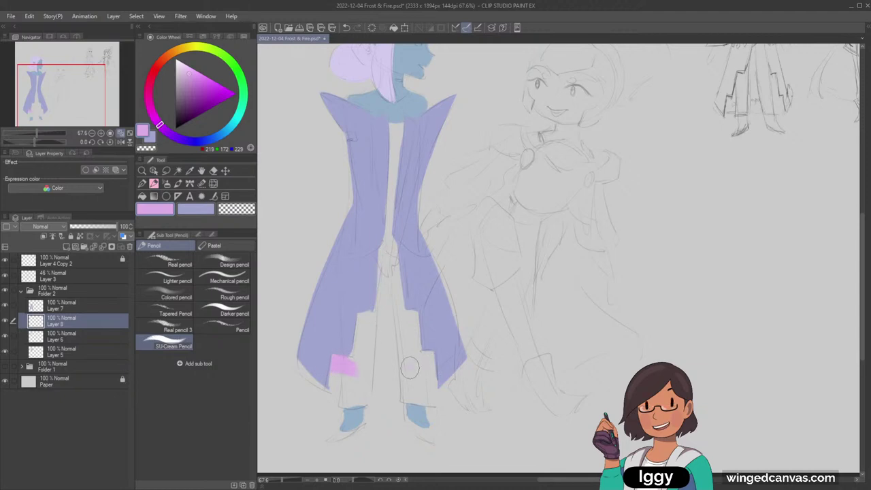
pyautogui.moveTo(410, 368)
pyautogui.mouseDown()
pyautogui.moveTo(422, 360)
pyautogui.moveTo(401, 365)
pyautogui.moveTo(422, 363)
pyautogui.moveTo(358, 358)
pyautogui.moveTo(381, 357)
pyautogui.moveTo(348, 348)
pyautogui.moveTo(358, 320)
pyautogui.moveTo(384, 300)
pyautogui.moveTo(365, 284)
pyautogui.moveTo(396, 259)
pyautogui.moveTo(395, 249)
pyautogui.mouseUp()
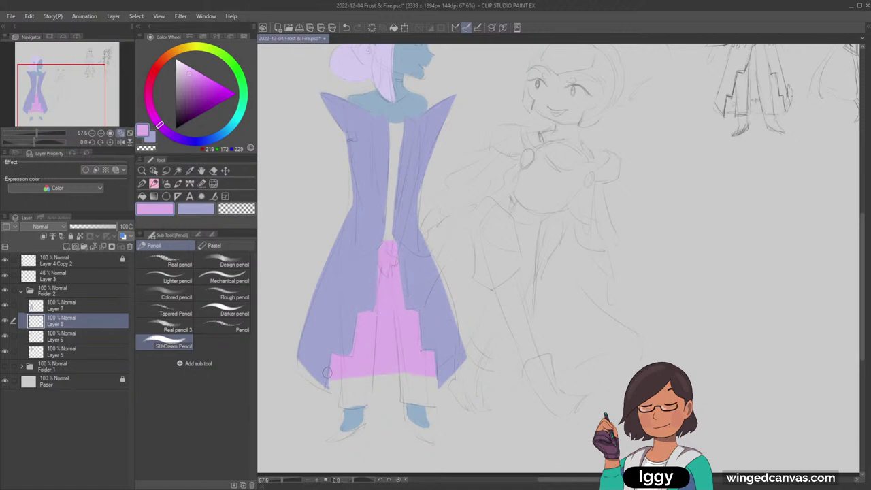
pyautogui.click(250, 213)
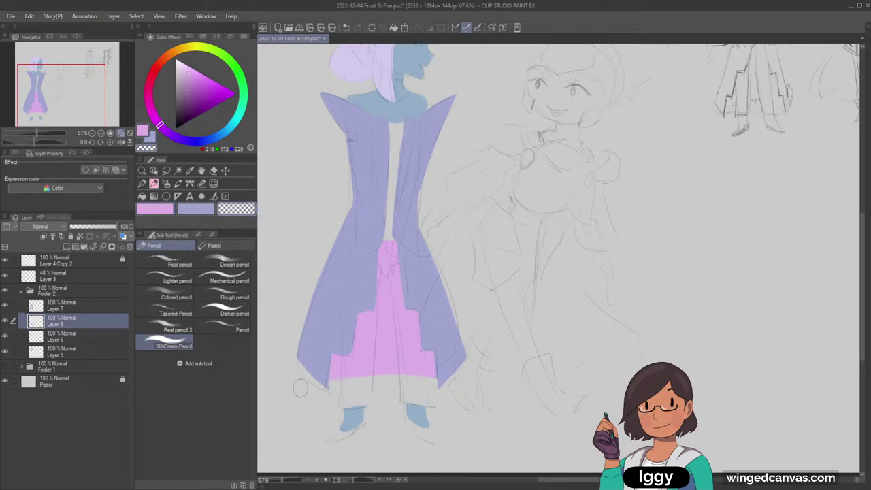
pyautogui.moveTo(346, 386); pyautogui.dragTo(461, 397)
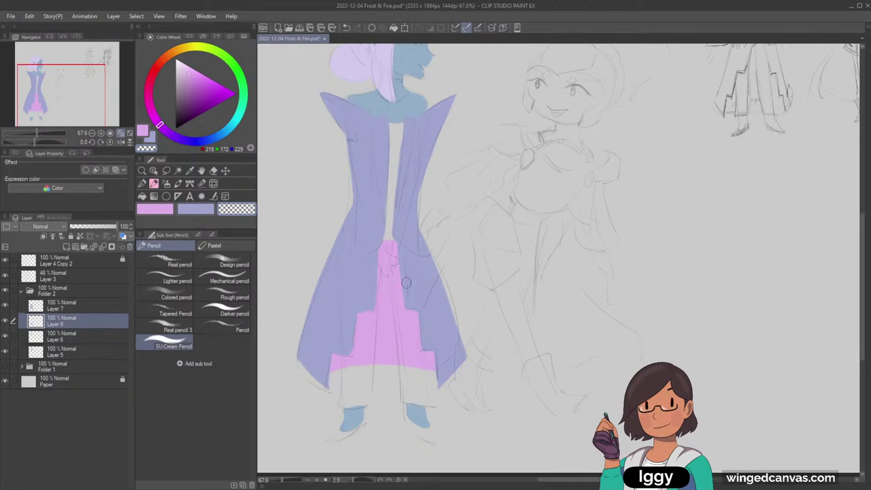
# Darken the coat's periwinkle to RGB 124, 123, 179 and paint the narrow gap between the coat fronts, from the neck down to the hands
pyautogui.moveTo(90, 104); pyautogui.dragTo(92, 90)
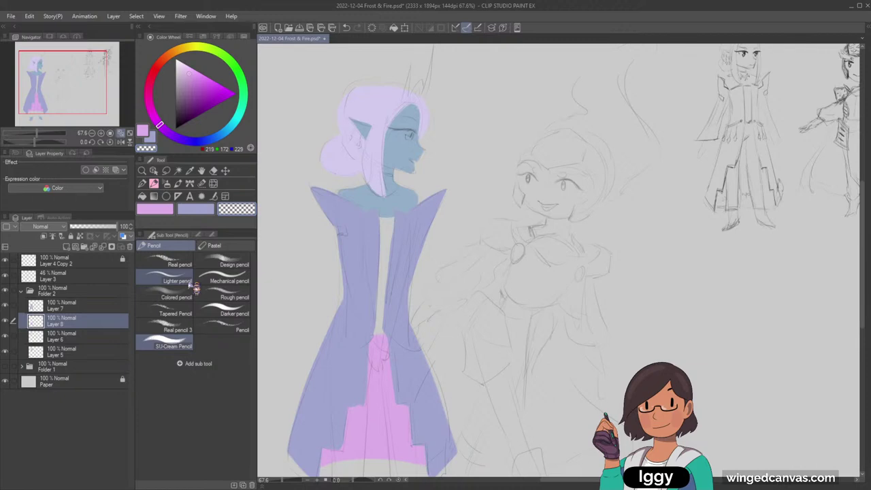
pyautogui.keyDown('alt'); pyautogui.click(399, 257); pyautogui.keyUp('alt')
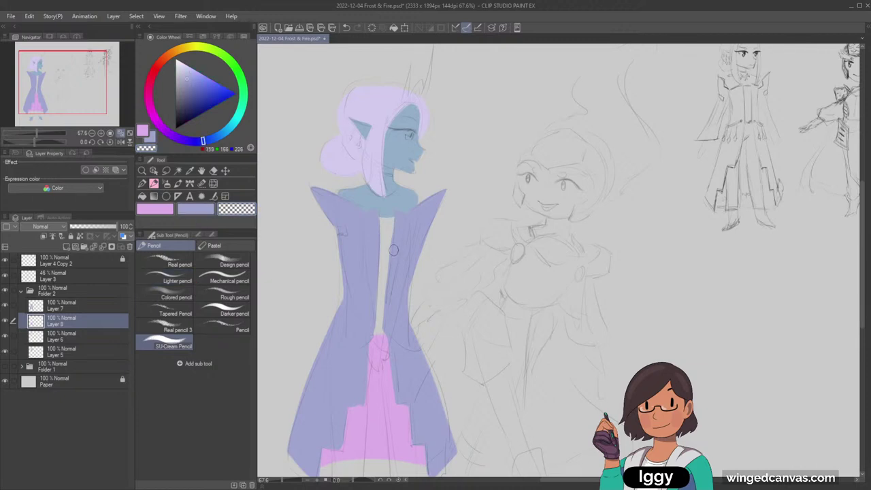
pyautogui.press('i')
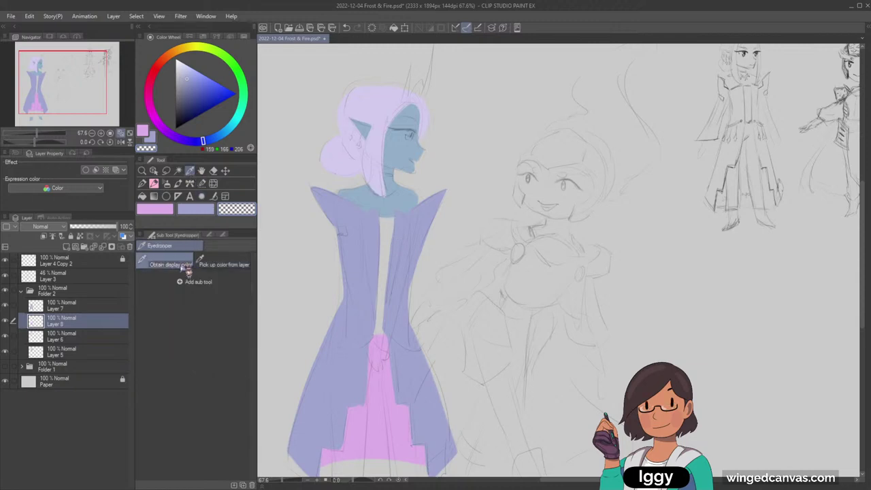
pyautogui.moveTo(203, 142); pyautogui.dragTo(207, 139)
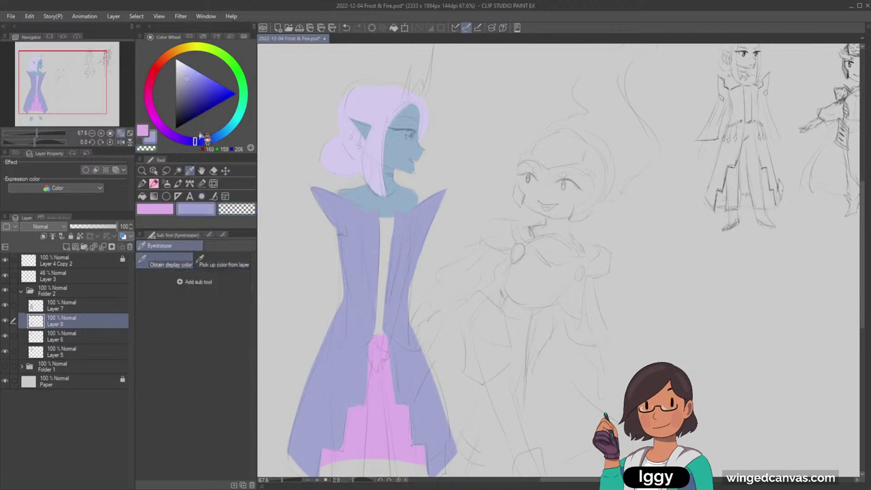
pyautogui.moveTo(189, 76); pyautogui.dragTo(190, 87)
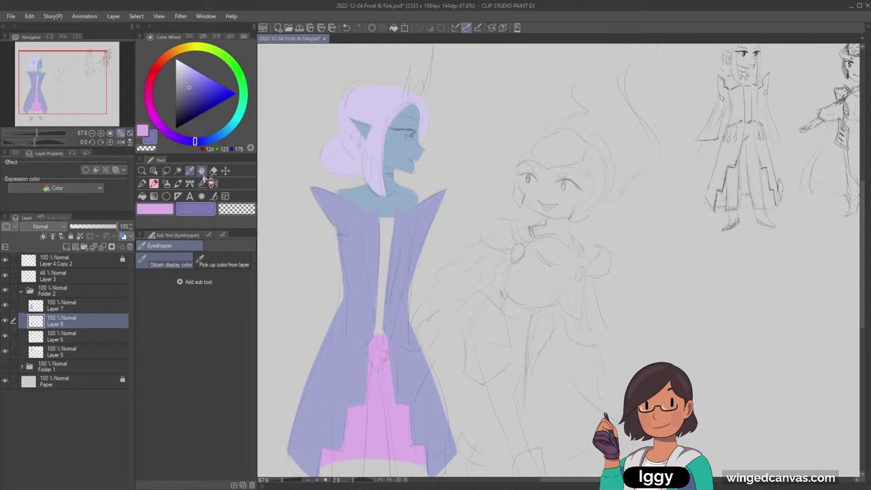
pyautogui.click(157, 196)
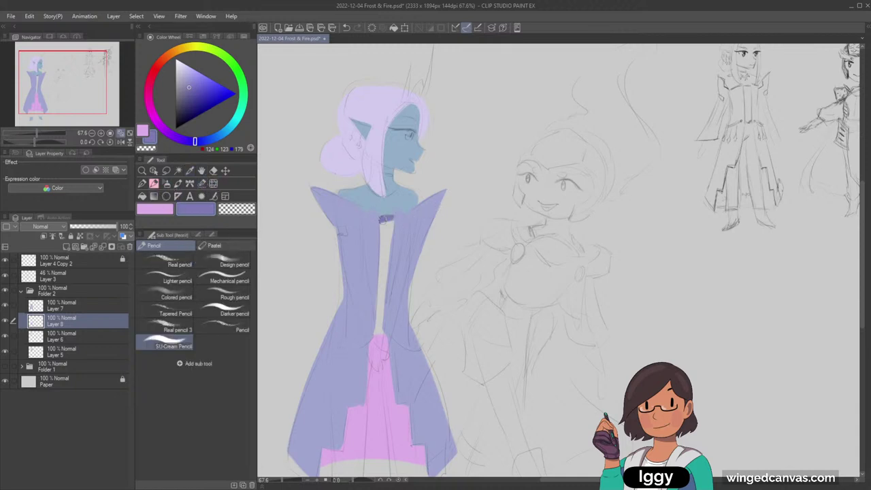
pyautogui.moveTo(379, 218)
pyautogui.mouseDown()
pyautogui.moveTo(367, 250)
pyautogui.moveTo(407, 238)
pyautogui.moveTo(365, 267)
pyautogui.moveTo(398, 264)
pyautogui.moveTo(367, 302)
pyautogui.moveTo(382, 296)
pyautogui.moveTo(400, 254)
pyautogui.moveTo(419, 270)
pyautogui.moveTo(379, 324)
pyautogui.mouseUp()
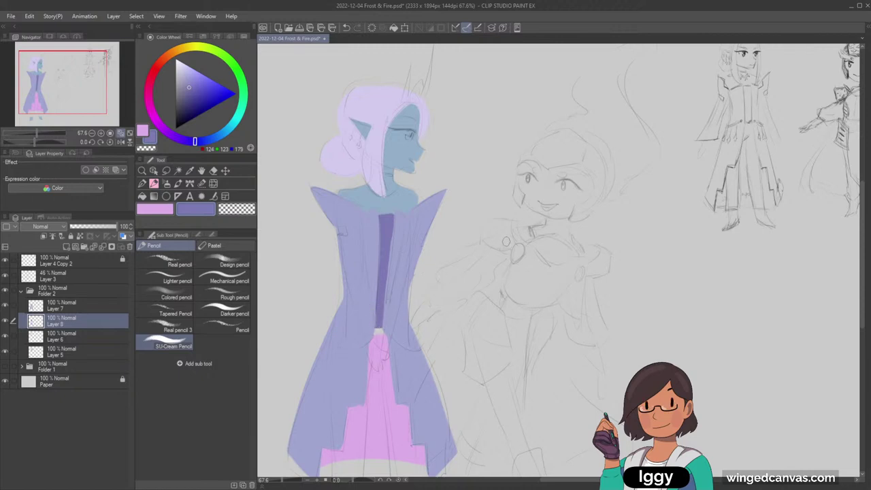
# Add a new layer above Layer 8 and outline both trouser legs down to the ankles in pale grey-blue, RGB 173, 181, 212
pyautogui.click(62, 100)
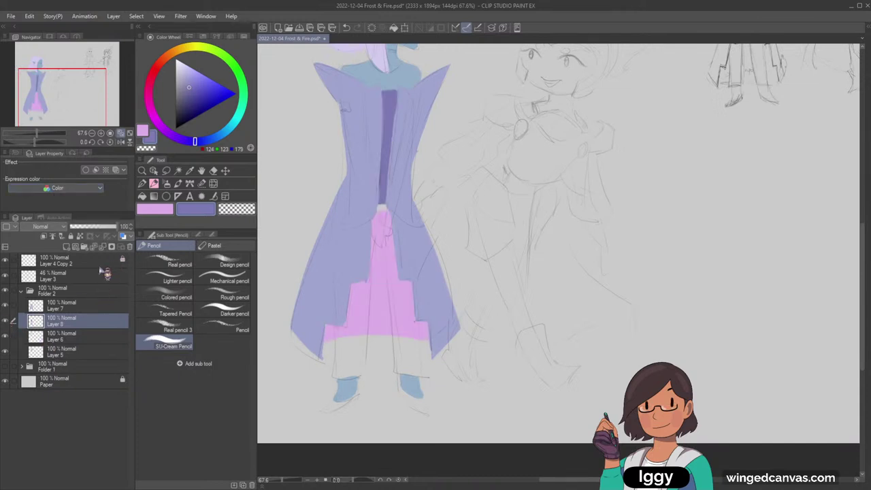
pyautogui.click(66, 247)
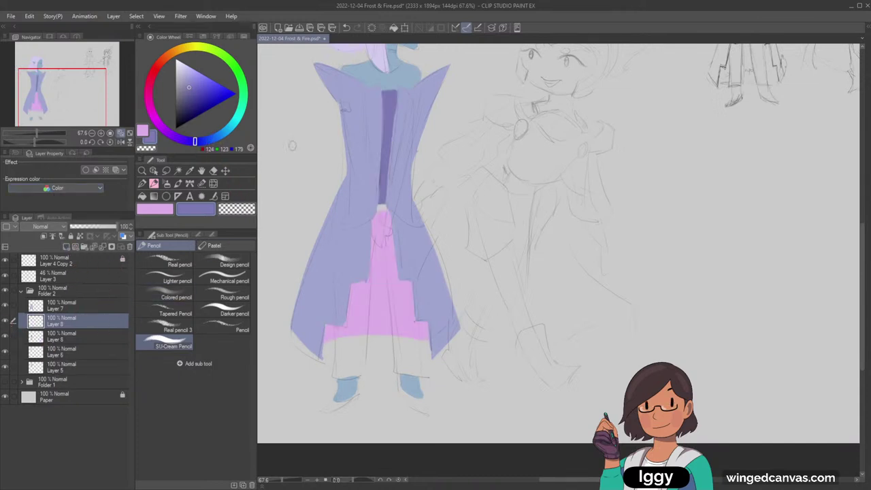
pyautogui.keyDown('alt'); pyautogui.click(375, 114); pyautogui.keyUp('alt')
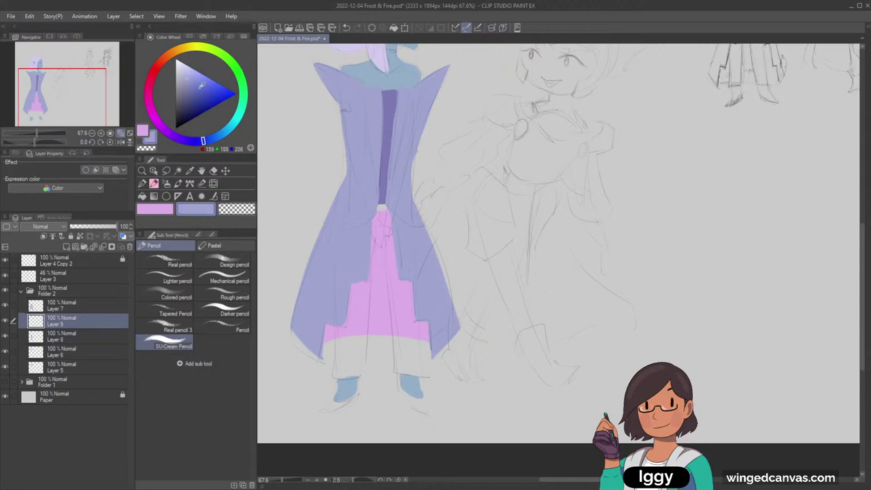
pyautogui.click(185, 74)
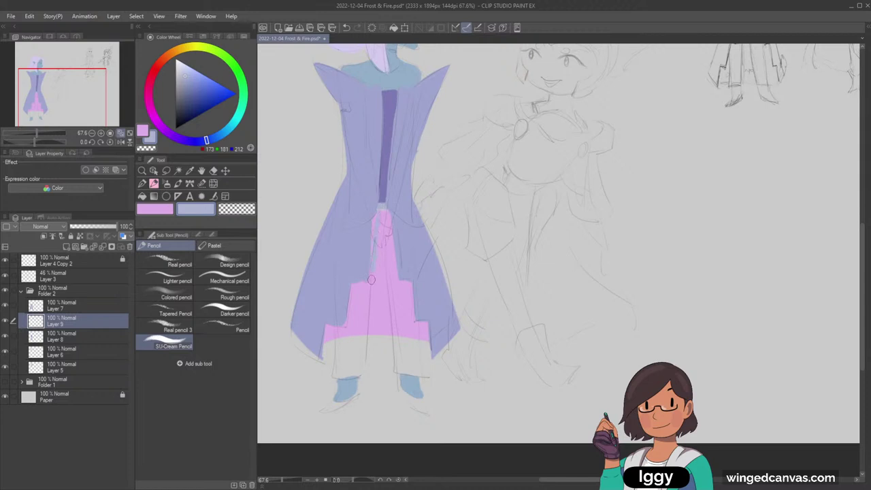
pyautogui.moveTo(371, 280); pyautogui.dragTo(365, 378)
pyautogui.moveTo(342, 314)
pyautogui.mouseDown()
pyautogui.moveTo(334, 368)
pyautogui.moveTo(367, 363)
pyautogui.mouseUp()
pyautogui.moveTo(384, 213)
pyautogui.mouseDown()
pyautogui.moveTo(391, 374)
pyautogui.moveTo(423, 380)
pyautogui.mouseUp()
pyautogui.moveTo(417, 339); pyautogui.dragTo(425, 381)
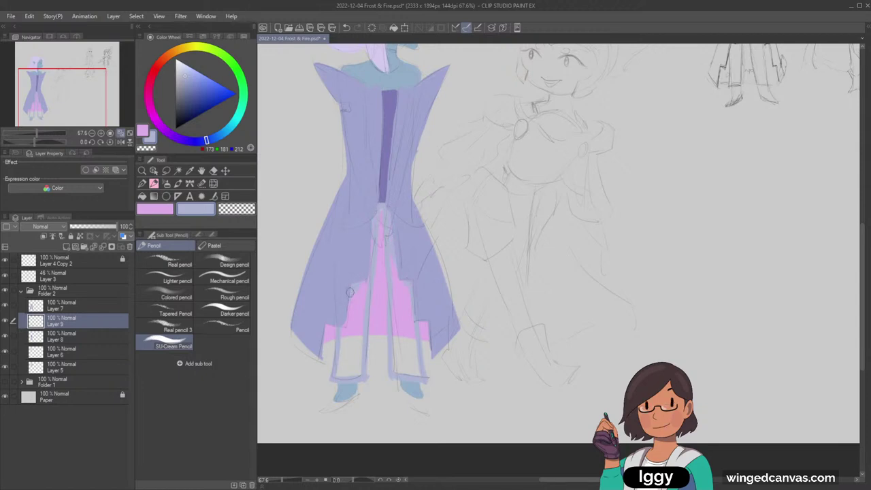
# Fill both trouser legs with the pale grey-blue and tidy their edges with transparent colour, undoing the last erasing stroke
pyautogui.click(141, 196)
pyautogui.click(363, 314)
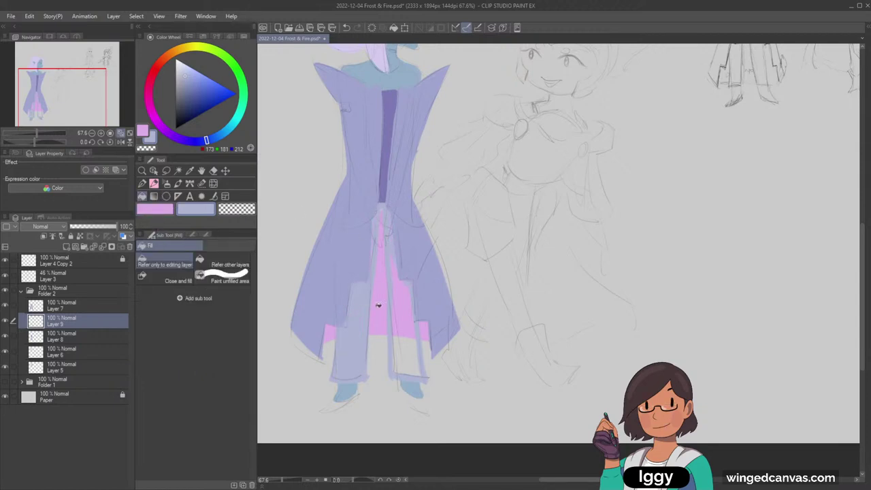
pyautogui.click(402, 312)
pyautogui.press('p')
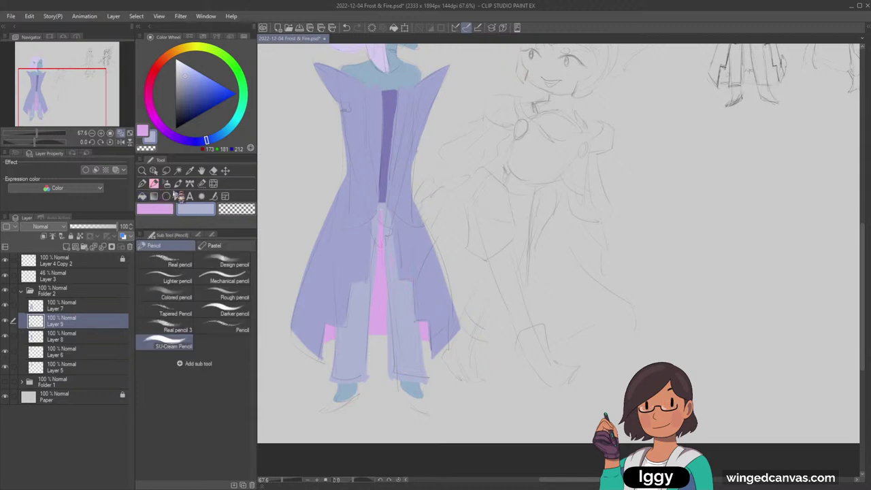
pyautogui.click(236, 209)
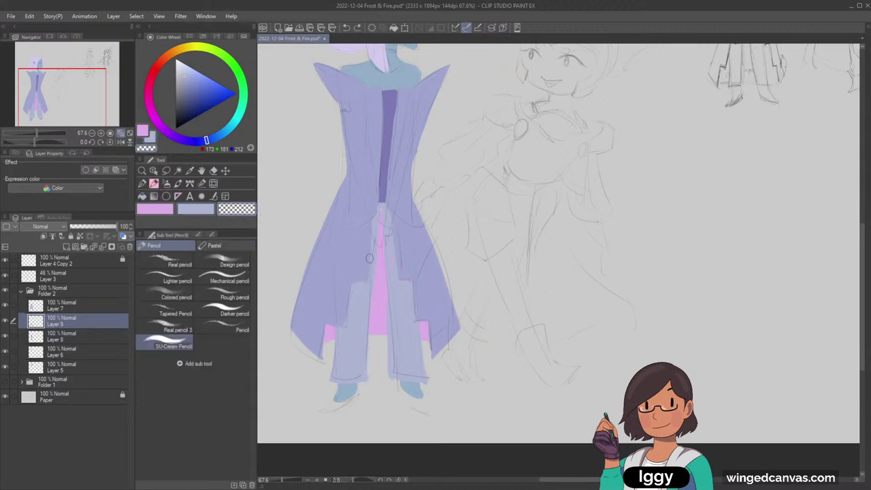
pyautogui.moveTo(385, 324)
pyautogui.mouseDown()
pyautogui.moveTo(387, 401)
pyautogui.moveTo(429, 384)
pyautogui.moveTo(414, 383)
pyautogui.mouseUp()
pyautogui.hotkey('ctrl', 'z')
# Paint the monarch's two pointed shoes in pale lavender, RGB 210, 203, 235, using the Turnip pen
pyautogui.moveTo(80, 103); pyautogui.dragTo(82, 115)
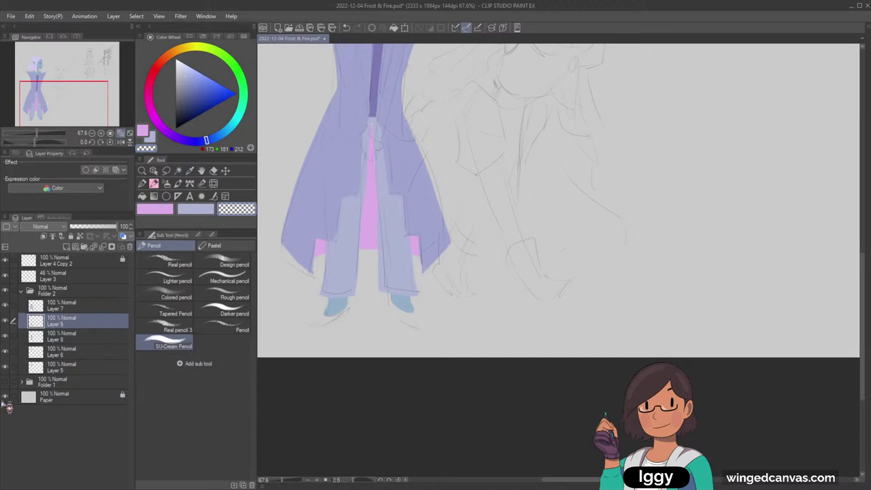
pyautogui.moveTo(76, 116)
pyautogui.mouseDown()
pyautogui.moveTo(66, 89)
pyautogui.moveTo(59, 106)
pyautogui.mouseUp()
pyautogui.keyDown('alt'); pyautogui.click(410, 68); pyautogui.keyUp('alt')
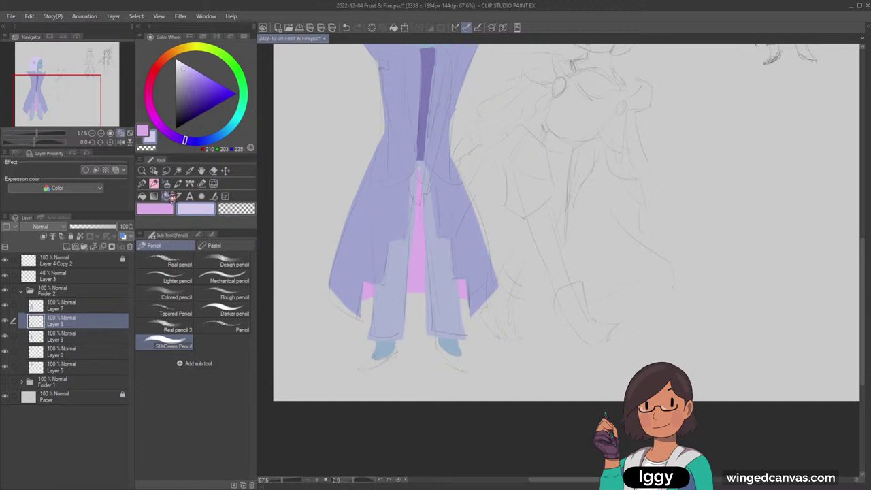
pyautogui.click(143, 185)
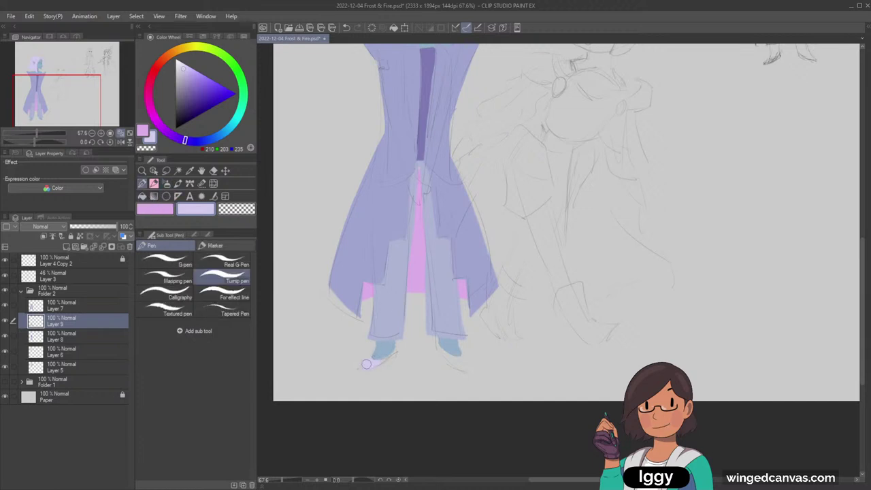
pyautogui.moveTo(366, 365)
pyautogui.mouseDown()
pyautogui.moveTo(379, 360)
pyautogui.moveTo(366, 363)
pyautogui.mouseUp()
pyautogui.click(130, 133)
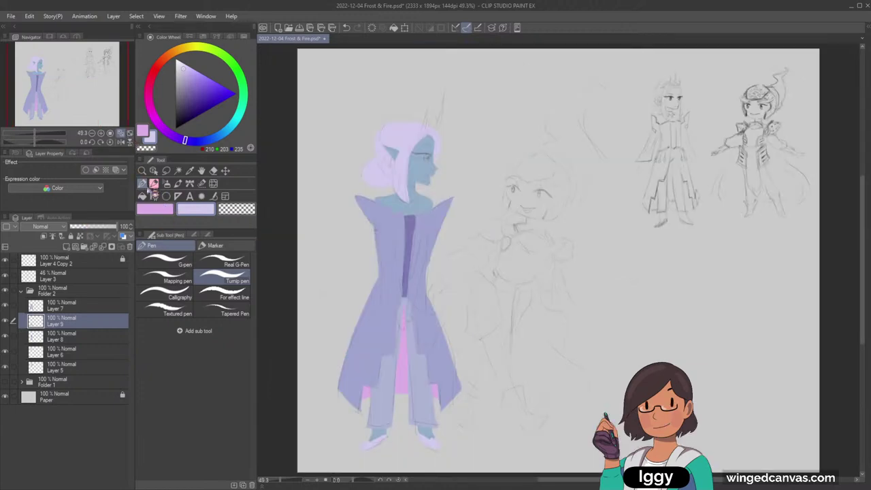
# Collapse Folder 2, add a new folder directly beneath it containing a new layer for the fire knight, and save the file
pyautogui.click(142, 170)
pyautogui.click(581, 199)
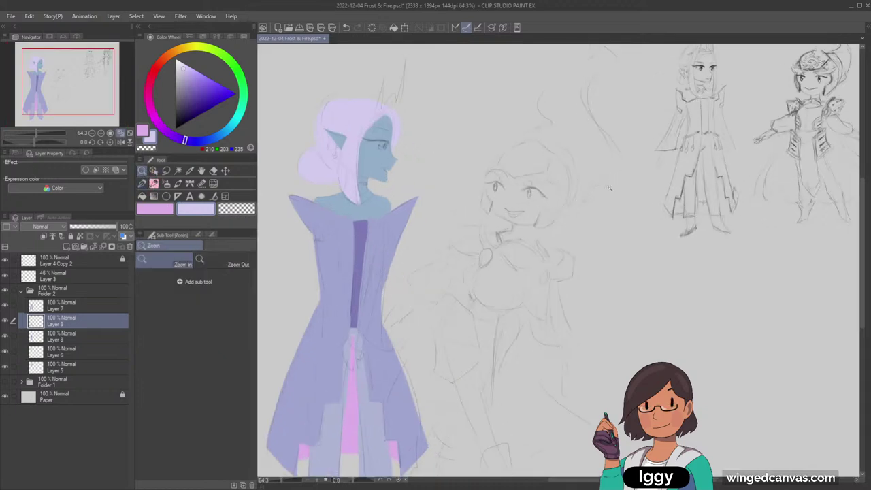
pyautogui.moveTo(591, 186); pyautogui.dragTo(543, 186)
pyautogui.moveTo(673, 146); pyautogui.dragTo(705, 146)
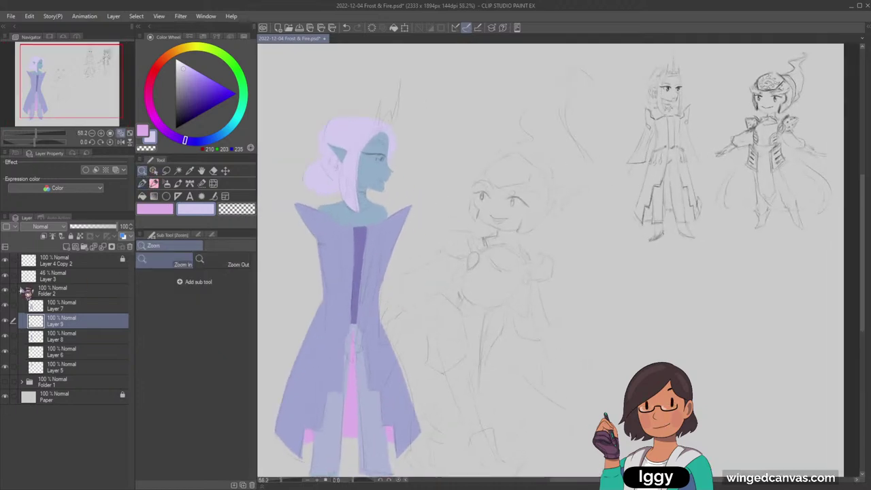
pyautogui.click(22, 290)
pyautogui.moveTo(92, 252); pyautogui.dragTo(76, 307)
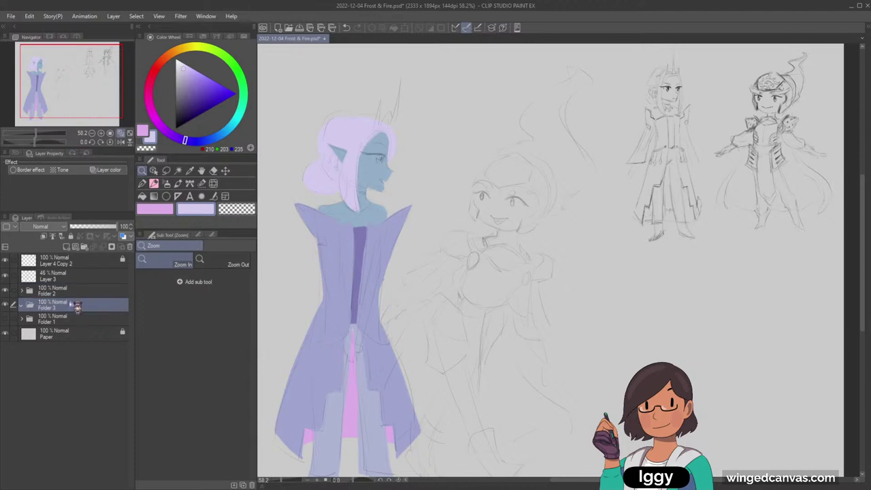
pyautogui.click(67, 247)
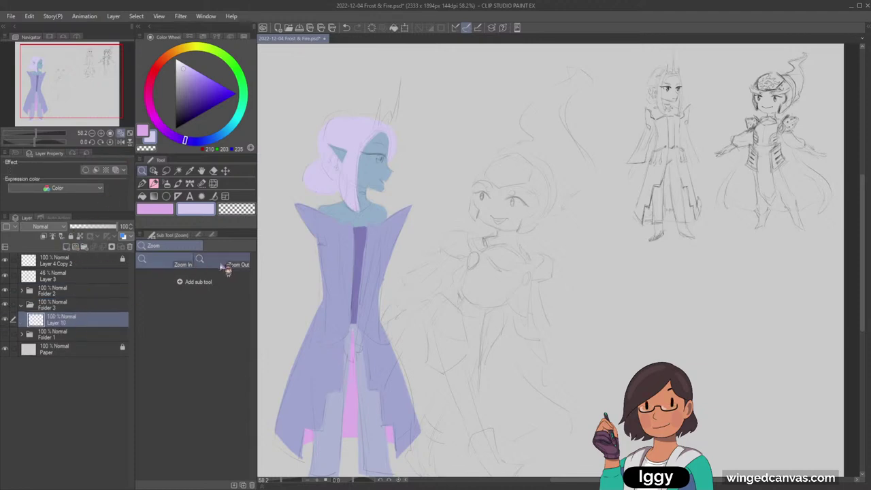
pyautogui.hotkey('ctrl', 's')
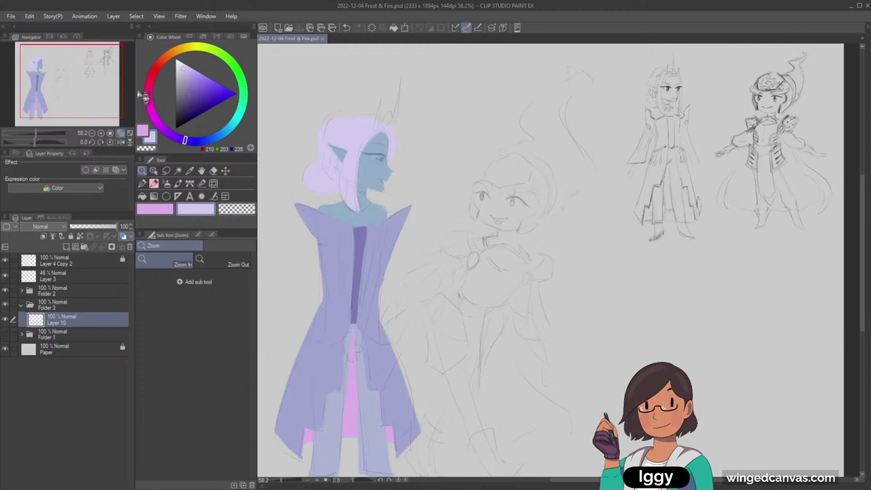
# Try a light salmon red, RGB 234, 141, 137, along the fire knight's face with the SU-Cream Pencil
pyautogui.moveTo(102, 95); pyautogui.dragTo(117, 96)
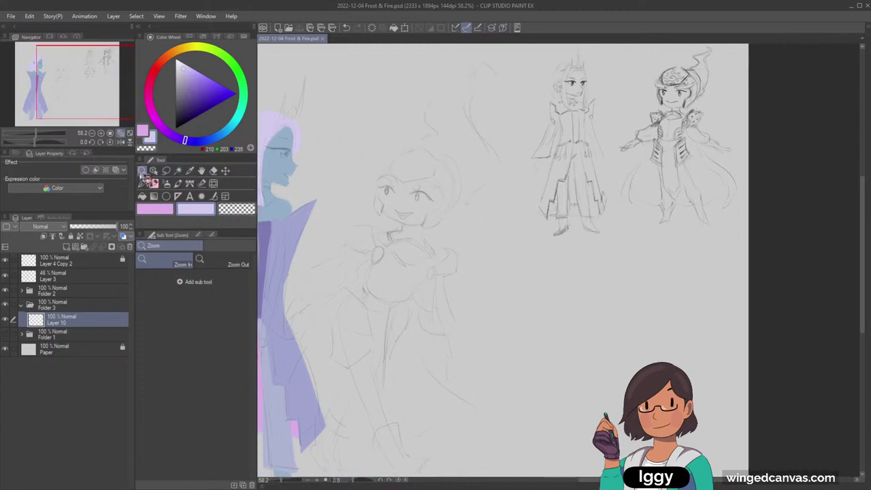
pyautogui.moveTo(443, 148); pyautogui.dragTo(454, 146)
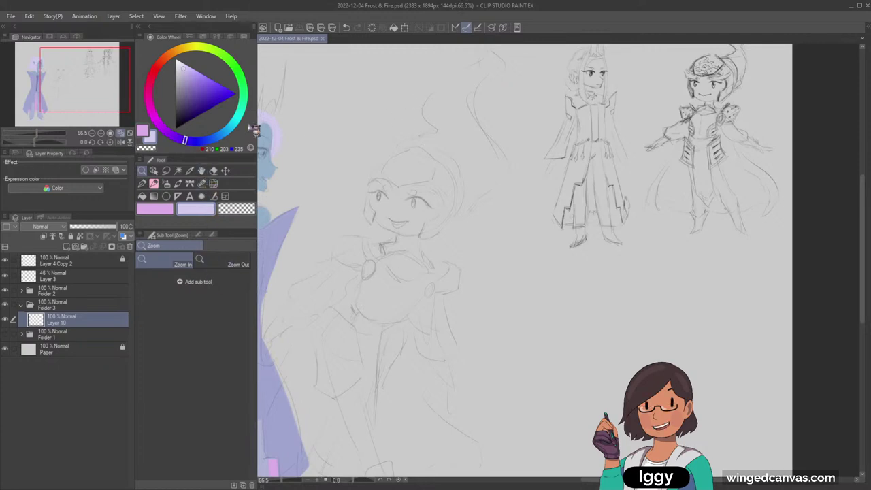
pyautogui.click(157, 66)
pyautogui.click(199, 72)
pyautogui.moveTo(159, 66)
pyautogui.mouseDown()
pyautogui.moveTo(163, 59)
pyautogui.moveTo(156, 68)
pyautogui.mouseUp()
pyautogui.click(199, 76)
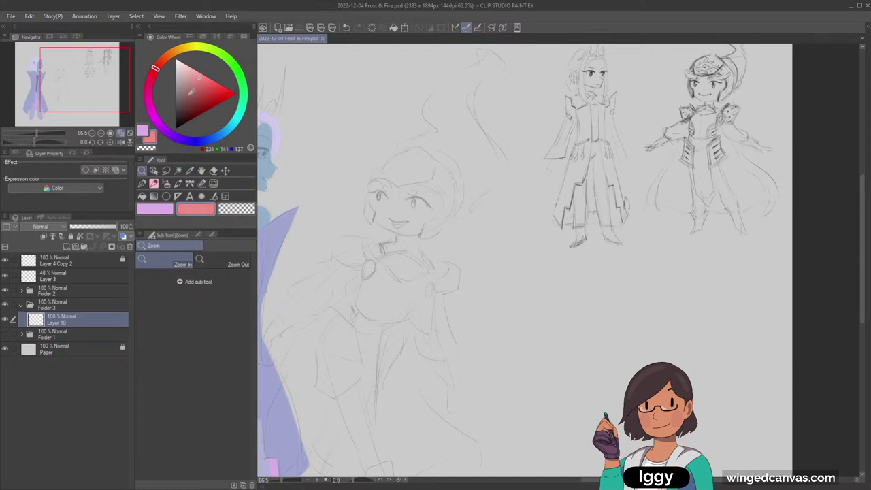
pyautogui.click(153, 183)
pyautogui.moveTo(385, 178)
pyautogui.mouseDown()
pyautogui.moveTo(392, 227)
pyautogui.moveTo(427, 221)
pyautogui.mouseUp()
pyautogui.hotkey('ctrl', 'z')
# Shift the hue to a light yellow-orange, RGB 234, 198, 137, then outline and fill the fire knight's round head
pyautogui.moveTo(189, 53); pyautogui.dragTo(178, 49)
pyautogui.hotkey('ctrl', 'z')
pyautogui.moveTo(386, 169); pyautogui.dragTo(423, 225)
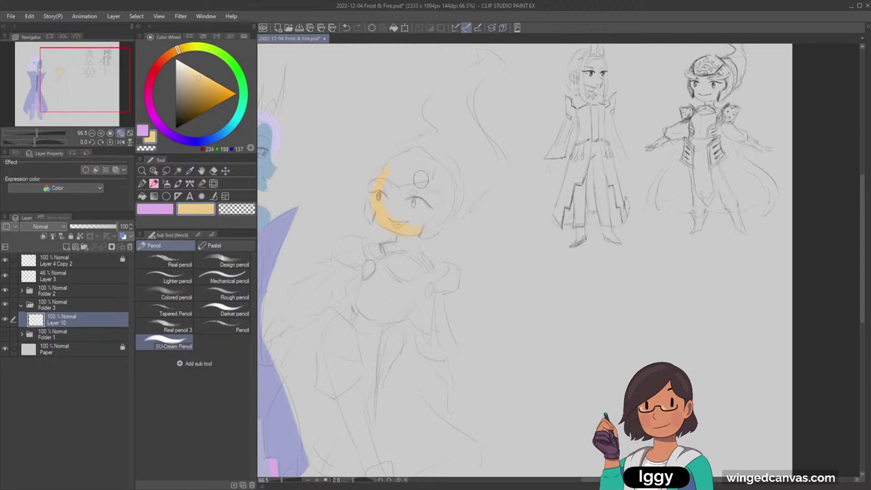
pyautogui.moveTo(385, 198)
pyautogui.mouseDown()
pyautogui.moveTo(409, 162)
pyautogui.moveTo(431, 208)
pyautogui.moveTo(436, 176)
pyautogui.moveTo(412, 222)
pyautogui.moveTo(441, 186)
pyautogui.moveTo(403, 223)
pyautogui.moveTo(416, 191)
pyautogui.mouseUp()
pyautogui.click(155, 194)
pyautogui.click(411, 202)
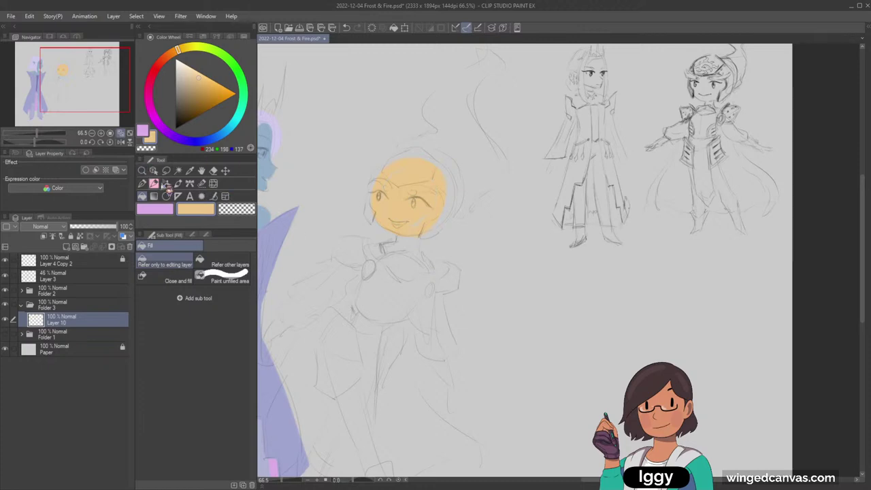
# Outline the fire knight's tall, wavy flame hair up to its pointed tip in the same yellow-orange and fill it
pyautogui.click(156, 184)
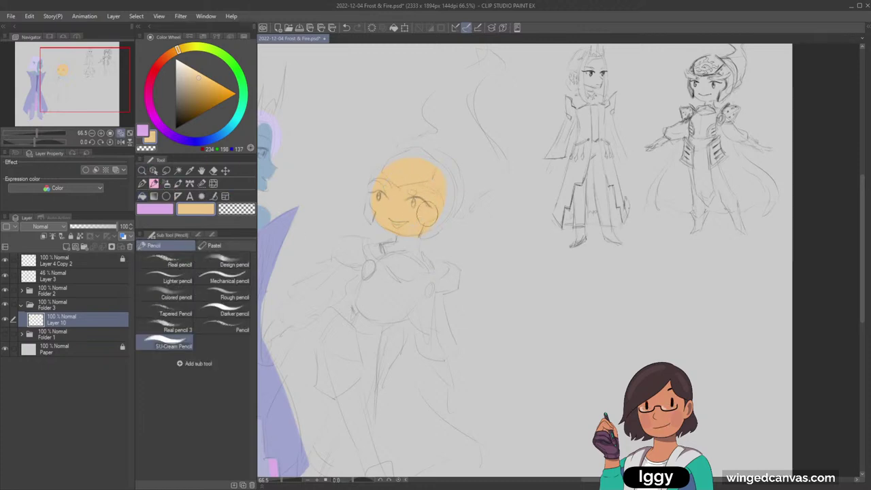
pyautogui.moveTo(98, 103); pyautogui.dragTo(102, 91)
pyautogui.moveTo(363, 235); pyautogui.dragTo(407, 202)
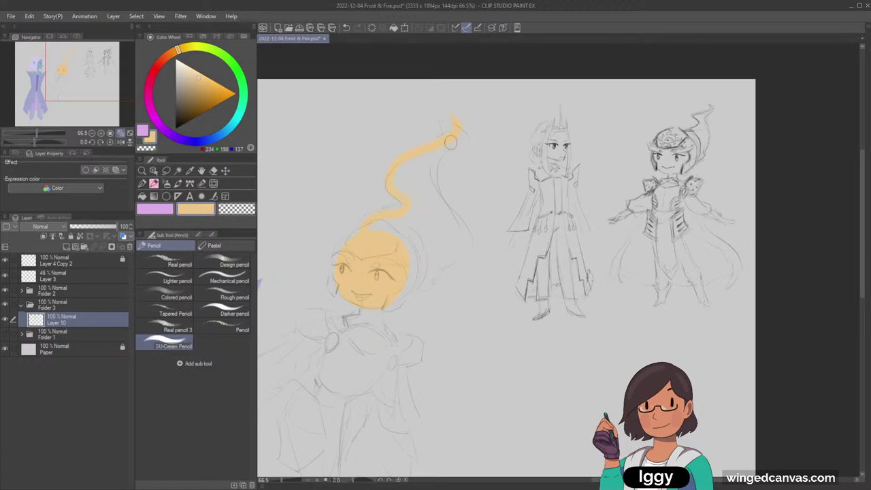
pyautogui.moveTo(462, 236); pyautogui.dragTo(415, 292)
pyautogui.click(142, 196)
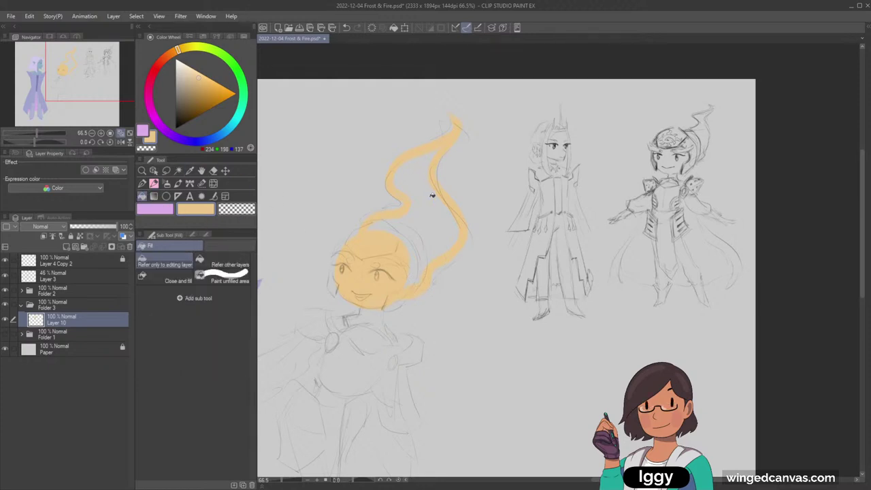
pyautogui.click(154, 183)
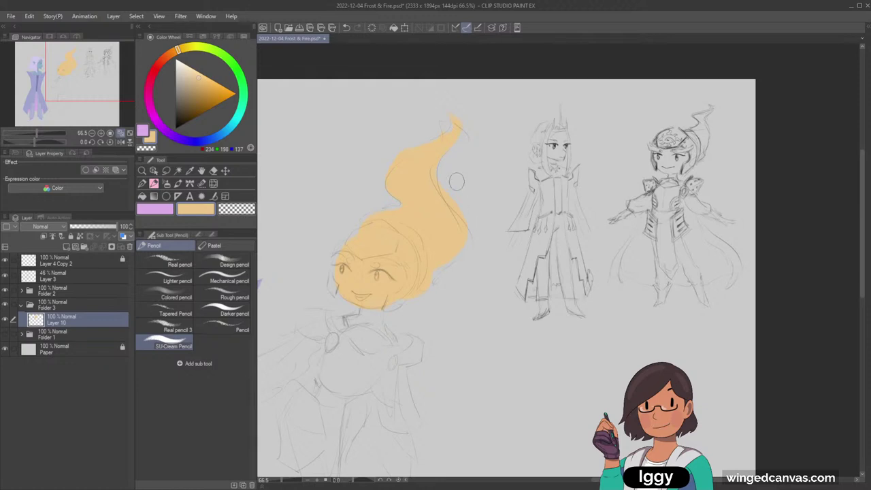
# Add a new layer above Layer 10 in the fire knight's folder
pyautogui.moveTo(94, 86); pyautogui.dragTo(87, 95)
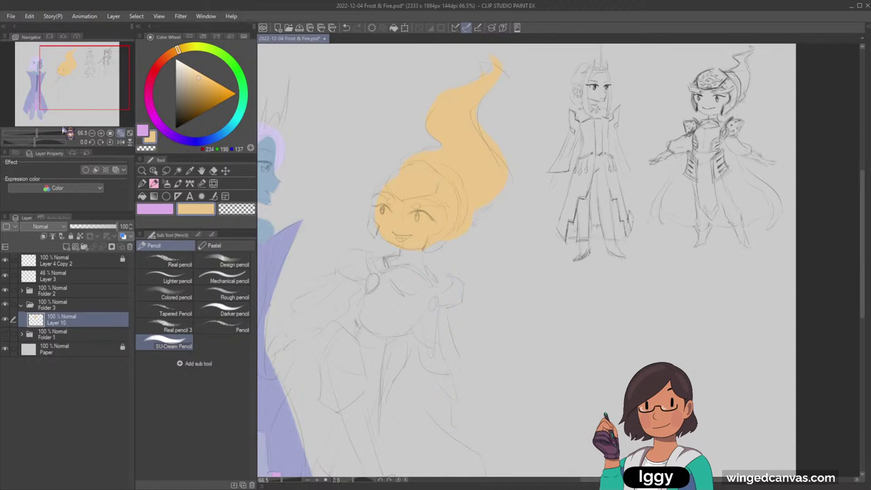
pyautogui.click(76, 246)
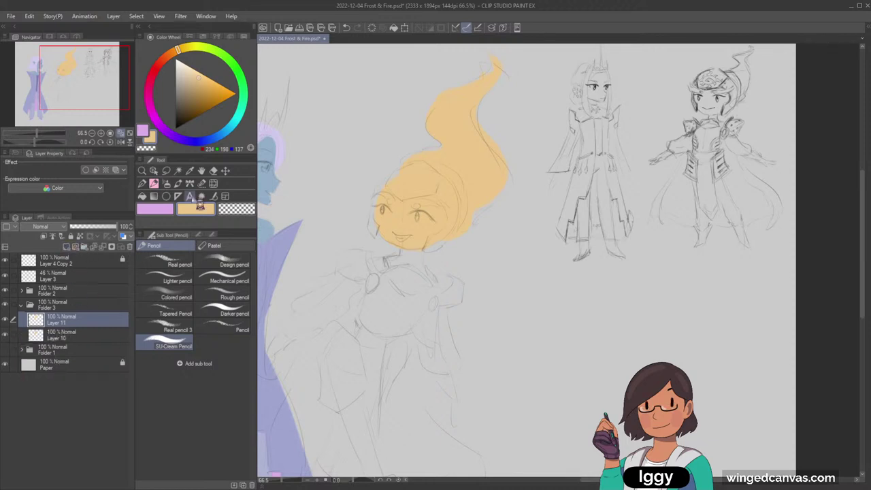
# Shift the colour from yellow-orange to a dark muted plum, RGB 106, 82, 102
pyautogui.click(209, 144)
pyautogui.moveTo(213, 147); pyautogui.dragTo(157, 124)
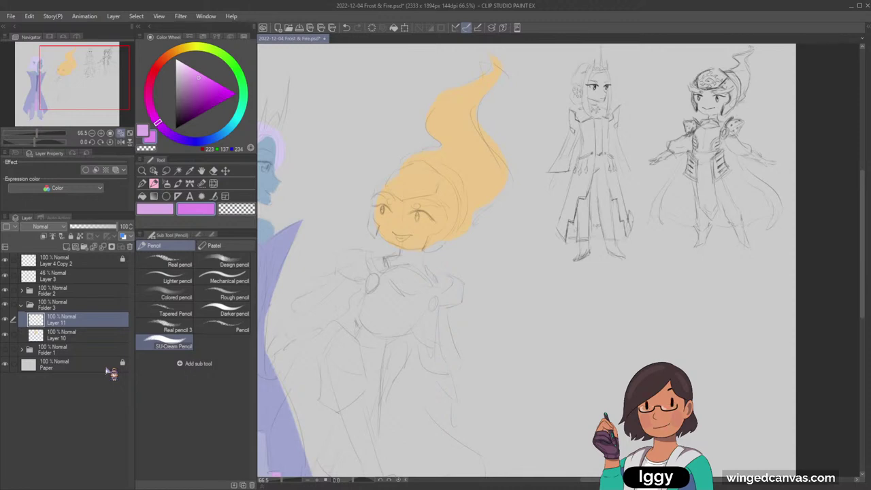
pyautogui.click(155, 69)
pyautogui.click(150, 102)
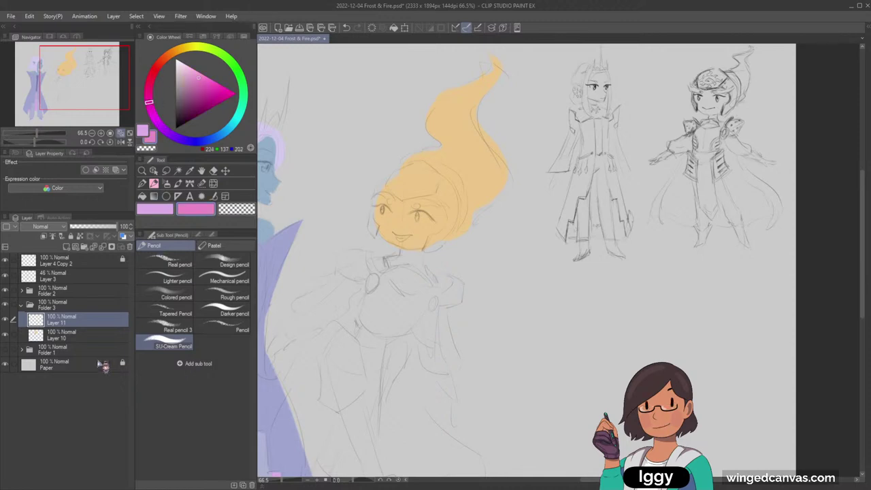
pyautogui.moveTo(102, 90)
pyautogui.mouseDown()
pyautogui.moveTo(88, 111)
pyautogui.moveTo(100, 89)
pyautogui.mouseUp()
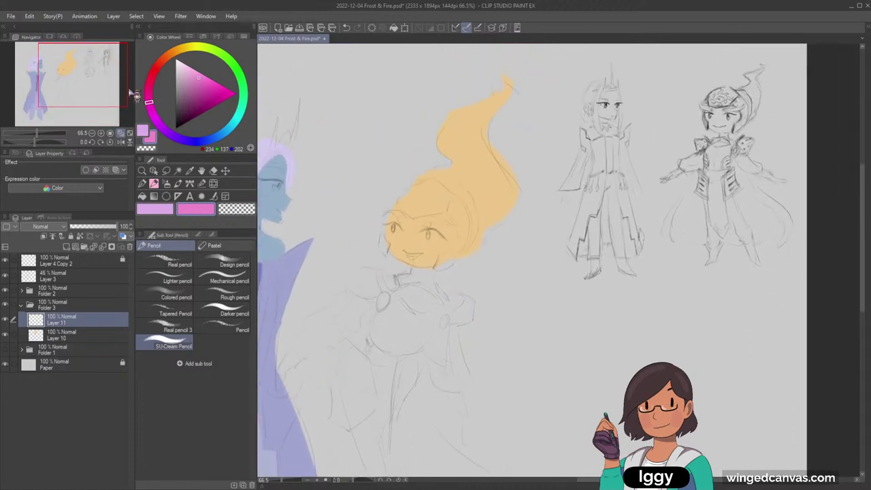
pyautogui.click(186, 85)
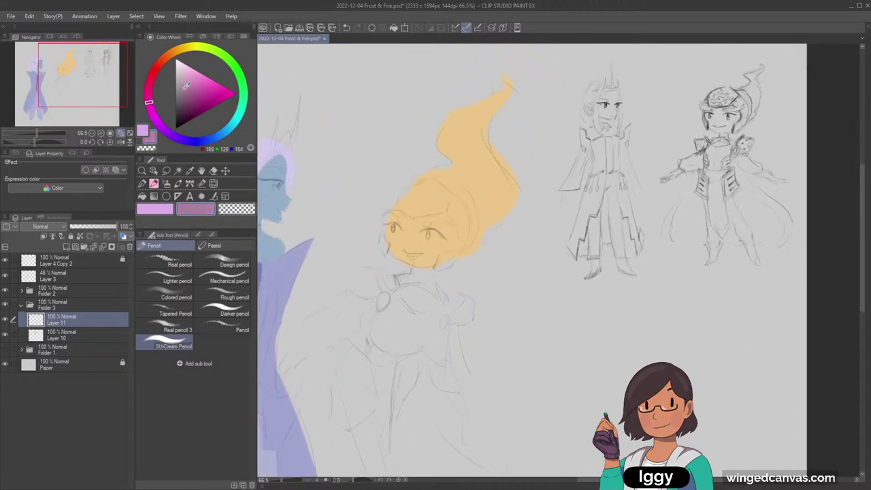
pyautogui.moveTo(184, 89); pyautogui.dragTo(181, 99)
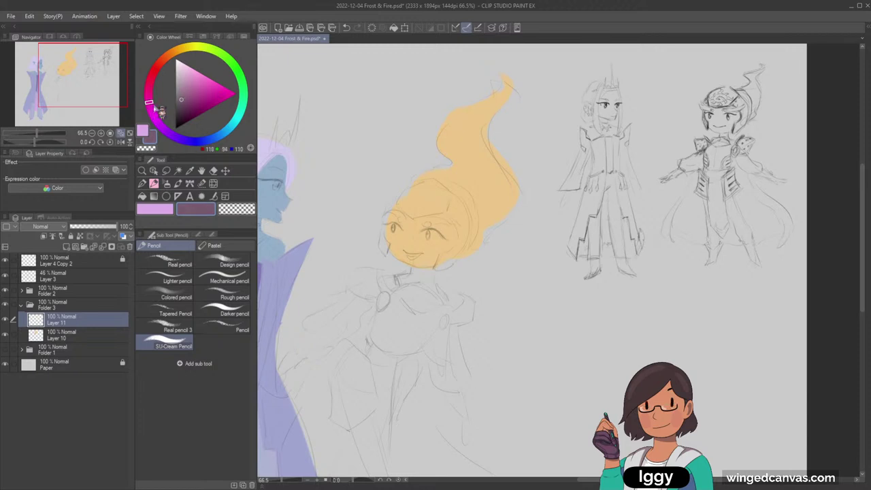
pyautogui.click(180, 102)
# Outline the fire knight's helmet around the face and crown in dark plum on Layer 11 and fill it
pyautogui.moveTo(387, 255); pyautogui.dragTo(388, 212)
pyautogui.hotkey('ctrl', 'z')
pyautogui.moveTo(386, 255)
pyautogui.mouseDown()
pyautogui.moveTo(382, 238)
pyautogui.moveTo(386, 251)
pyautogui.moveTo(401, 200)
pyautogui.moveTo(385, 214)
pyautogui.mouseUp()
pyautogui.moveTo(412, 184)
pyautogui.mouseDown()
pyautogui.moveTo(454, 176)
pyautogui.moveTo(431, 180)
pyautogui.moveTo(458, 193)
pyautogui.mouseUp()
pyautogui.moveTo(397, 199)
pyautogui.mouseDown()
pyautogui.moveTo(416, 218)
pyautogui.moveTo(447, 209)
pyautogui.moveTo(448, 252)
pyautogui.moveTo(435, 268)
pyautogui.moveTo(459, 259)
pyautogui.mouseUp()
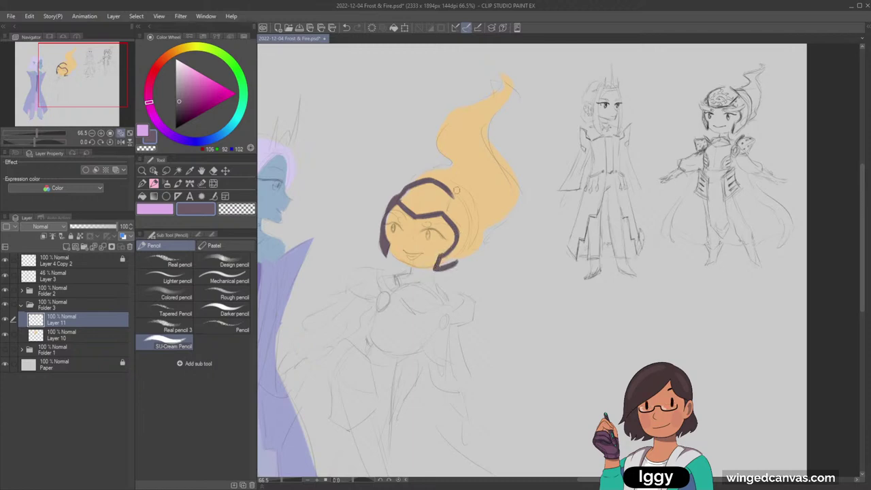
pyautogui.moveTo(455, 191)
pyautogui.mouseDown()
pyautogui.moveTo(470, 223)
pyautogui.moveTo(454, 264)
pyautogui.mouseUp()
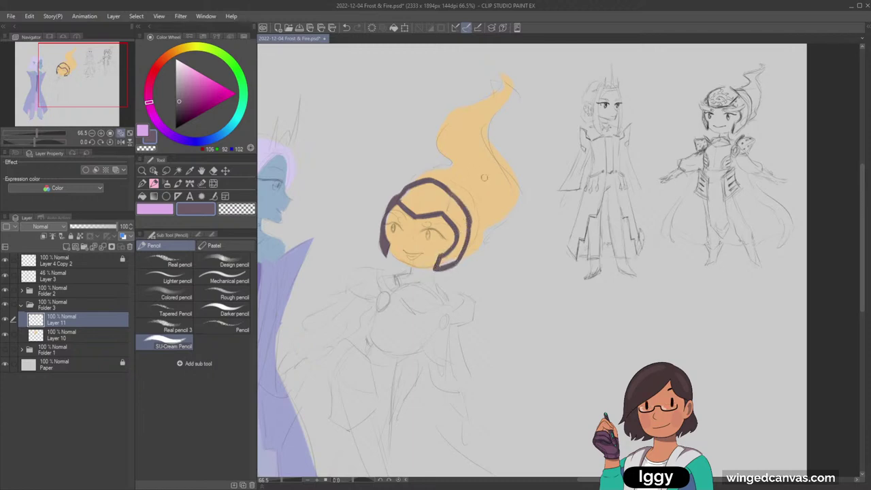
pyautogui.press('g')
pyautogui.click(433, 202)
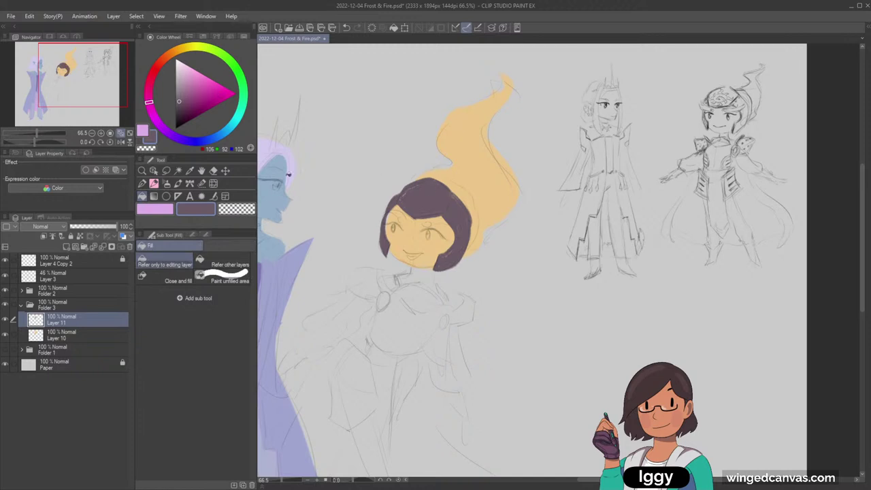
# Outline the fire knight's rounded breastplate in dark plum with the SU-Cream Pencil, redoing strokes that stray from the sketch
pyautogui.press('p')
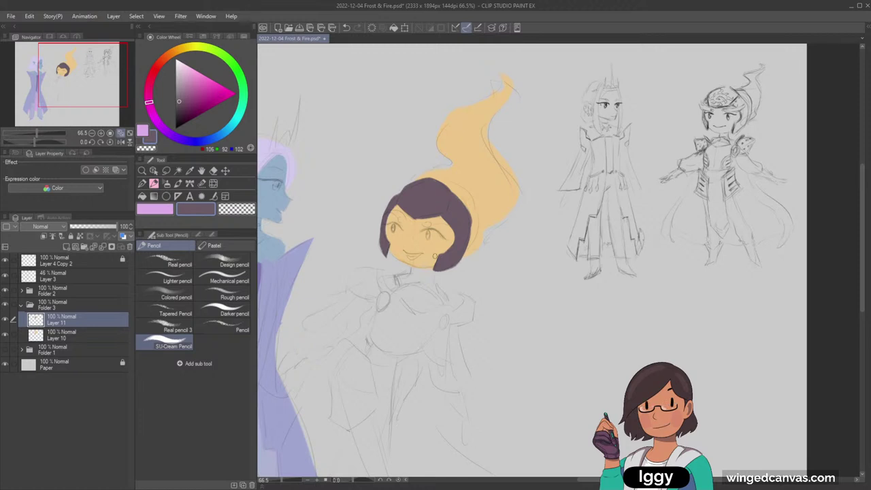
pyautogui.moveTo(92, 94); pyautogui.dragTo(91, 101)
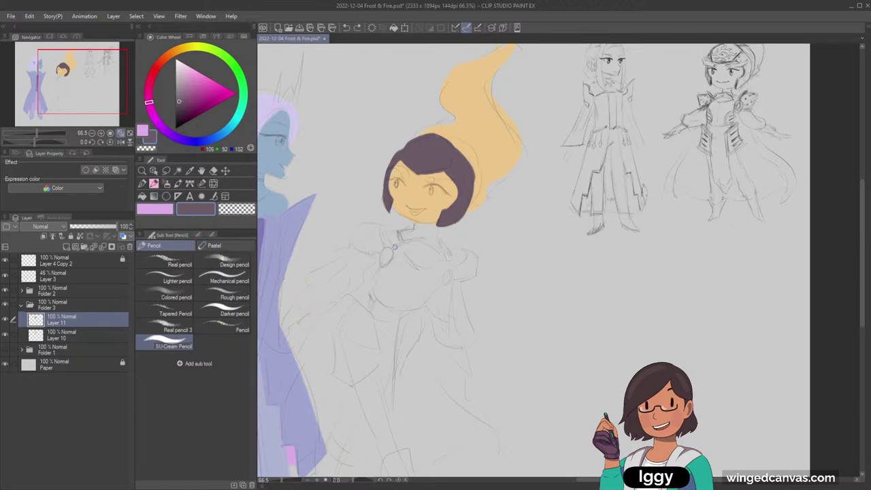
pyautogui.moveTo(394, 243)
pyautogui.mouseDown()
pyautogui.moveTo(441, 248)
pyautogui.moveTo(446, 275)
pyautogui.mouseUp()
pyautogui.moveTo(378, 262); pyautogui.dragTo(369, 294)
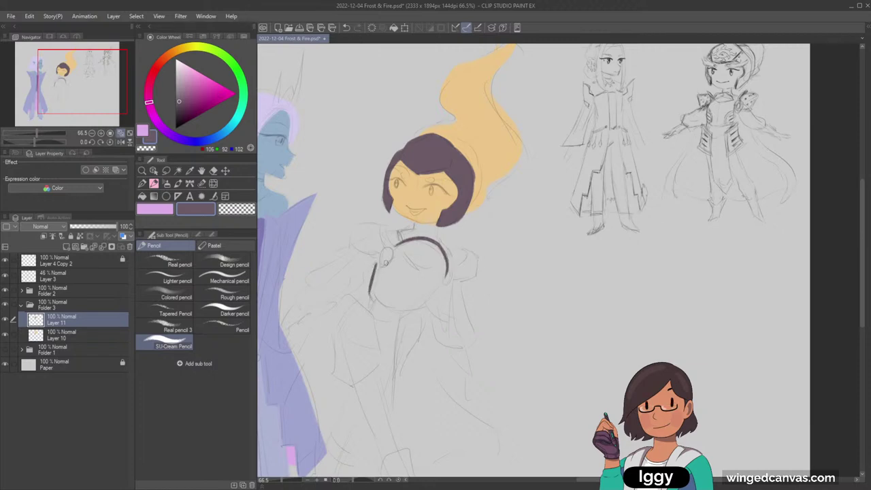
pyautogui.hotkey('ctrl', 'z')
pyautogui.moveTo(379, 260); pyautogui.dragTo(371, 290)
pyautogui.moveTo(371, 290)
pyautogui.mouseDown()
pyautogui.moveTo(401, 311)
pyautogui.moveTo(370, 289)
pyautogui.moveTo(390, 312)
pyautogui.moveTo(416, 312)
pyautogui.moveTo(447, 264)
pyautogui.mouseUp()
pyautogui.hotkey('ctrl', 'z')
pyautogui.hotkey('ctrl', 'z')
pyautogui.hotkey('ctrl', 'z')
pyautogui.hotkey('ctrl', 'z')
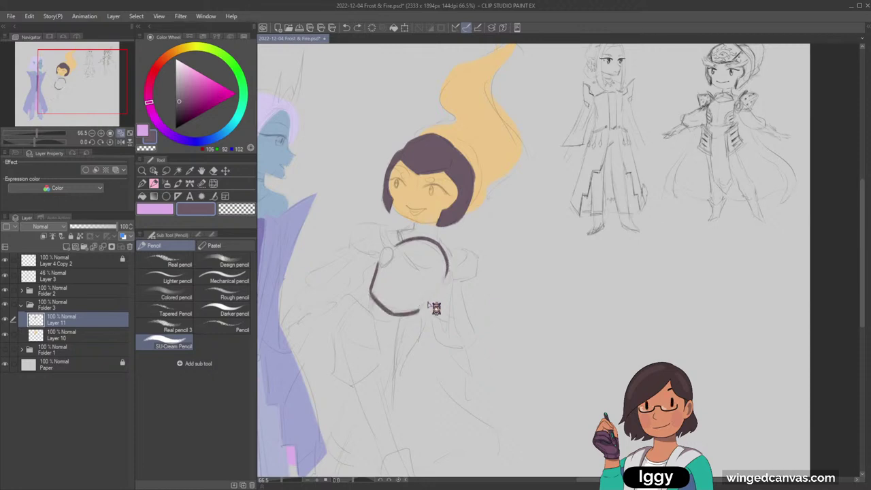
pyautogui.moveTo(417, 312); pyautogui.dragTo(447, 265)
# Tidy the breastplate outline near the shoulder closest to the monarch and fill the shape with dark plum
pyautogui.press('g')
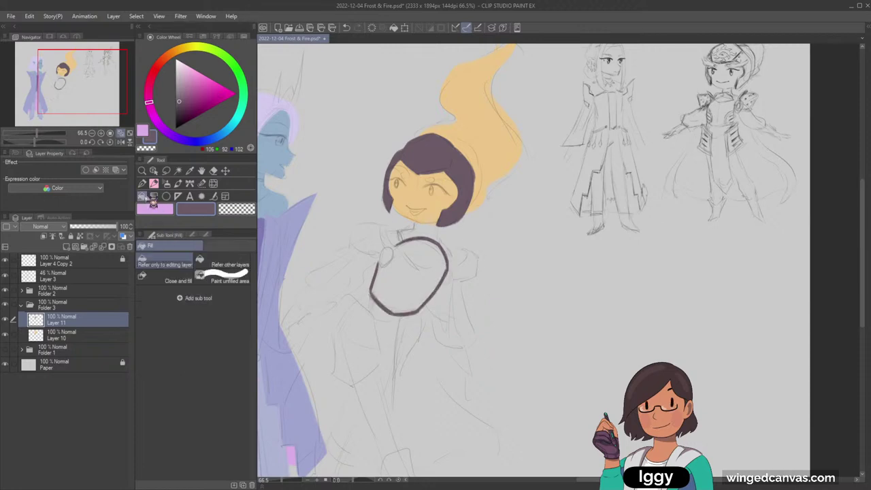
pyautogui.click(423, 279)
pyautogui.hotkey('ctrl', 'z')
pyautogui.press('p')
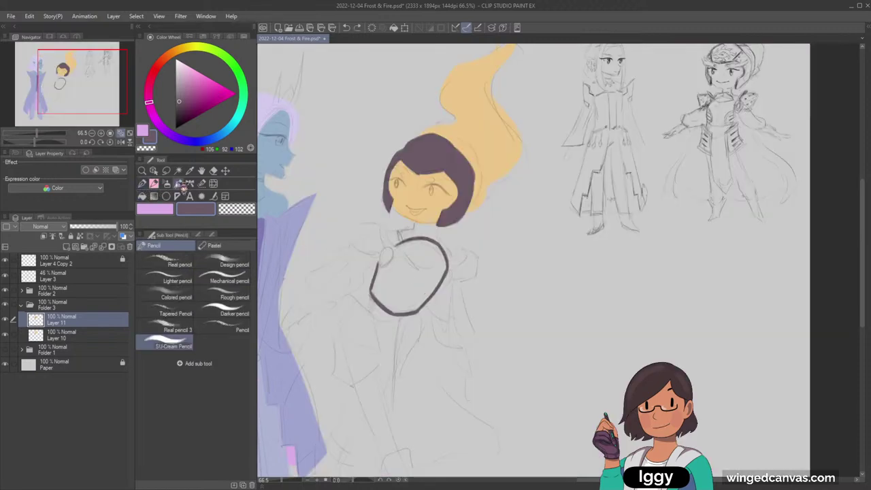
pyautogui.press('g')
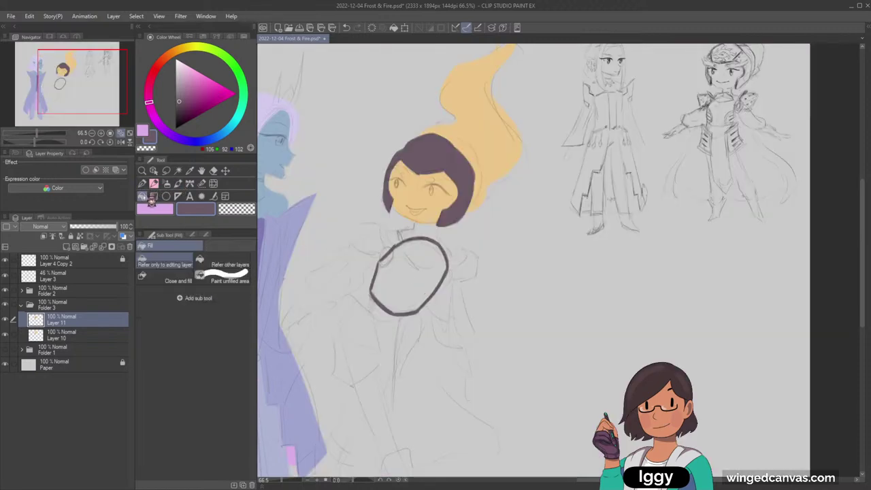
pyautogui.click(398, 254)
# Outline both of the fire knight's shoulder pads in dark plum and fill them
pyautogui.click(153, 183)
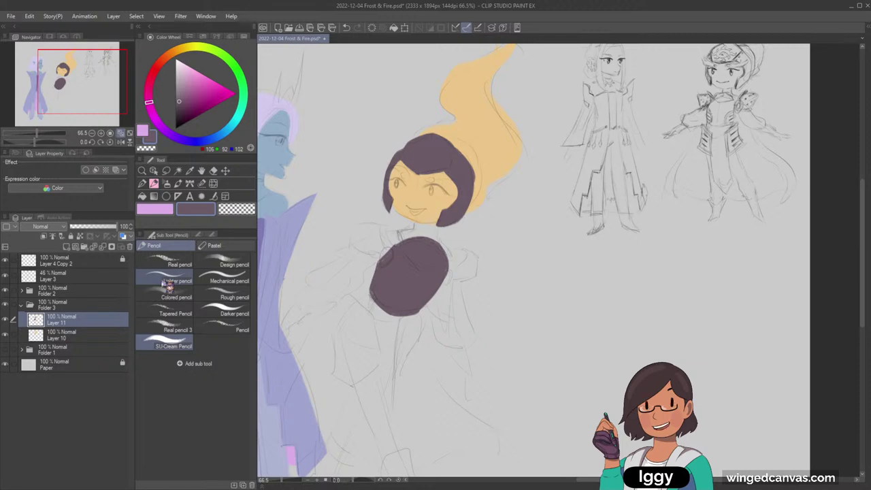
pyautogui.moveTo(353, 228)
pyautogui.mouseDown()
pyautogui.moveTo(354, 245)
pyautogui.moveTo(384, 230)
pyautogui.moveTo(389, 248)
pyautogui.moveTo(380, 252)
pyautogui.mouseUp()
pyautogui.hotkey('ctrl', 'z')
pyautogui.hotkey('ctrl', 'z')
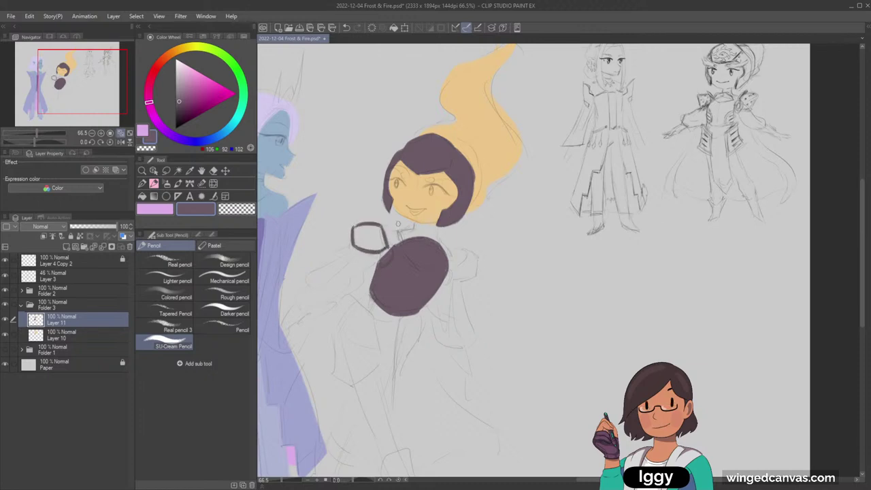
pyautogui.moveTo(452, 275)
pyautogui.mouseDown()
pyautogui.moveTo(467, 250)
pyautogui.moveTo(459, 249)
pyautogui.moveTo(476, 262)
pyautogui.moveTo(474, 272)
pyautogui.moveTo(452, 280)
pyautogui.mouseUp()
pyautogui.click(142, 197)
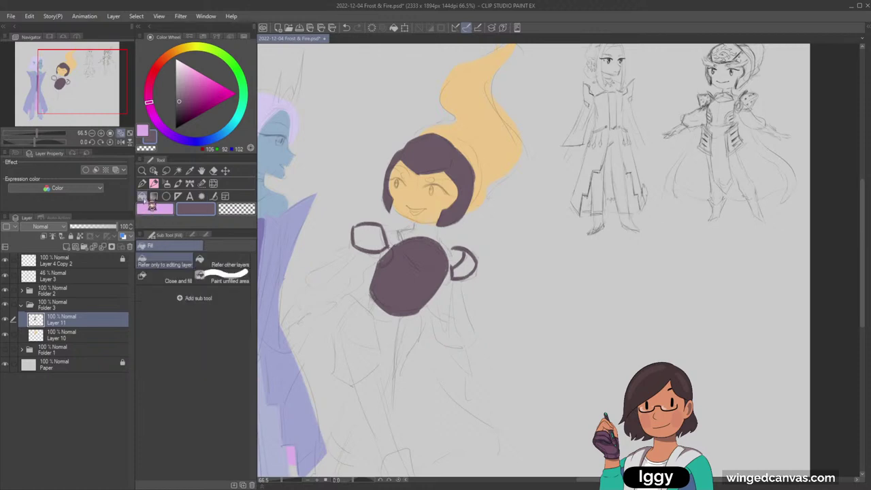
pyautogui.click(465, 264)
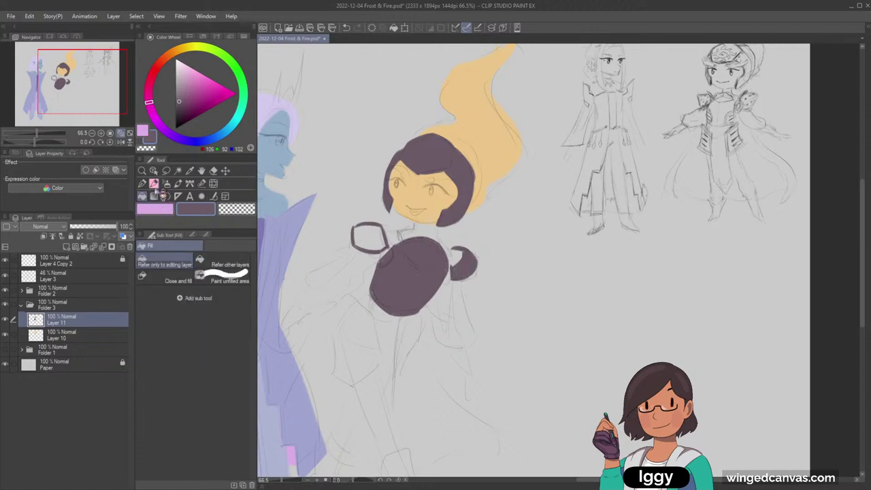
pyautogui.click(371, 237)
pyautogui.press('p')
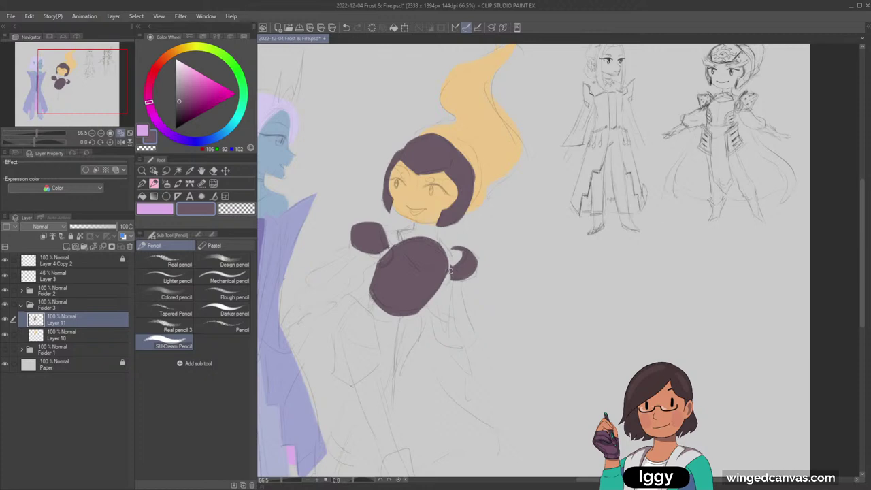
# Paint the fire knight's collar in dark plum and join the shoulder pads to the breastplate
pyautogui.click(71, 91)
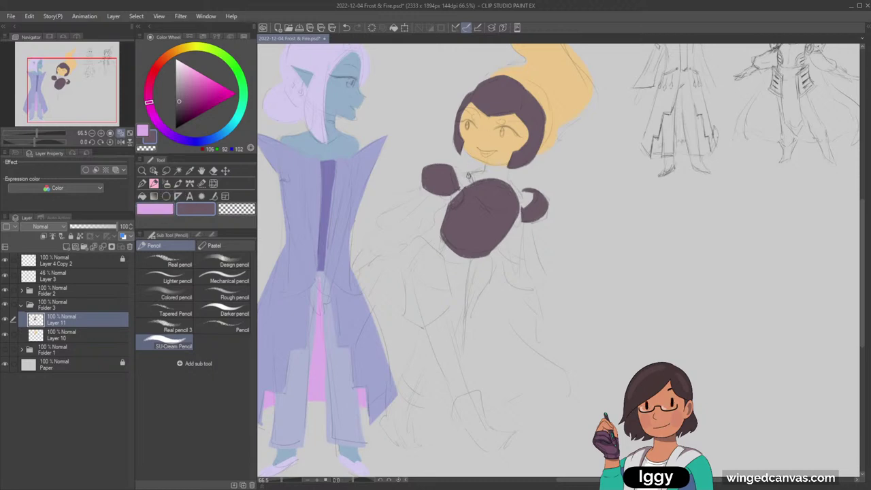
pyautogui.moveTo(470, 182)
pyautogui.mouseDown()
pyautogui.moveTo(486, 169)
pyautogui.moveTo(509, 186)
pyautogui.mouseUp()
pyautogui.hotkey('ctrl', 'z')
pyautogui.hotkey('ctrl', 'z')
pyautogui.moveTo(470, 181)
pyautogui.mouseDown()
pyautogui.moveTo(481, 176)
pyautogui.moveTo(454, 174)
pyautogui.moveTo(473, 180)
pyautogui.mouseUp()
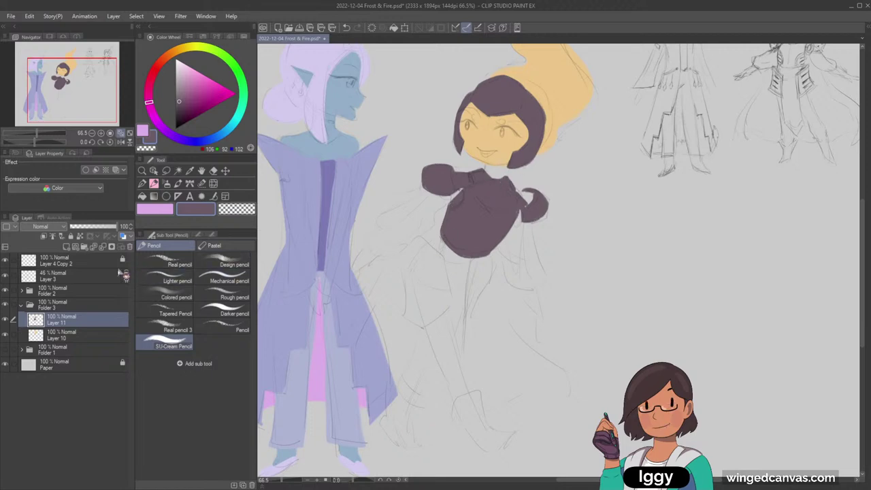
# Add a new layer between Layer 11 and Layer 10 and choose a light dusty pink, RGB 213, 185, 192
pyautogui.click(67, 247)
pyautogui.moveTo(77, 329); pyautogui.dragTo(52, 342)
pyautogui.press('x')
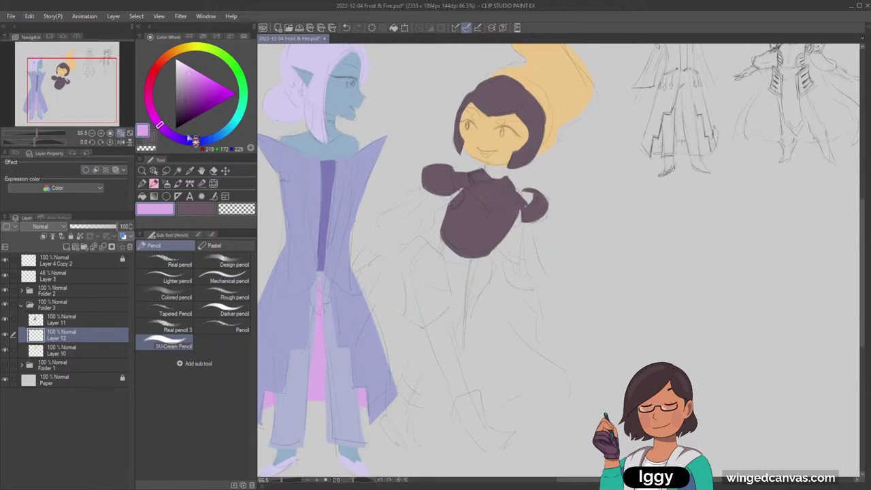
pyautogui.click(150, 83)
pyautogui.click(183, 73)
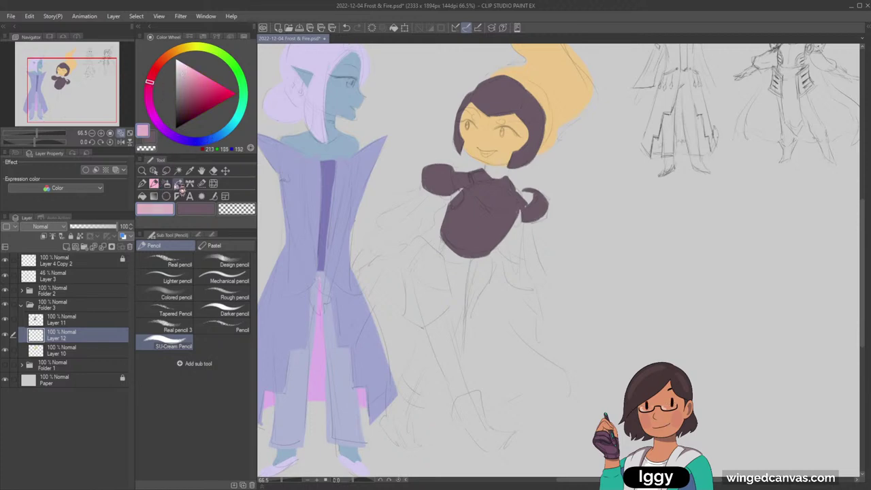
# Outline the fire knight's puffy sleeve nearest the monarch in dusty pink and fill it
pyautogui.hotkey('ctrl', 'z')
pyautogui.moveTo(365, 234); pyautogui.dragTo(384, 257)
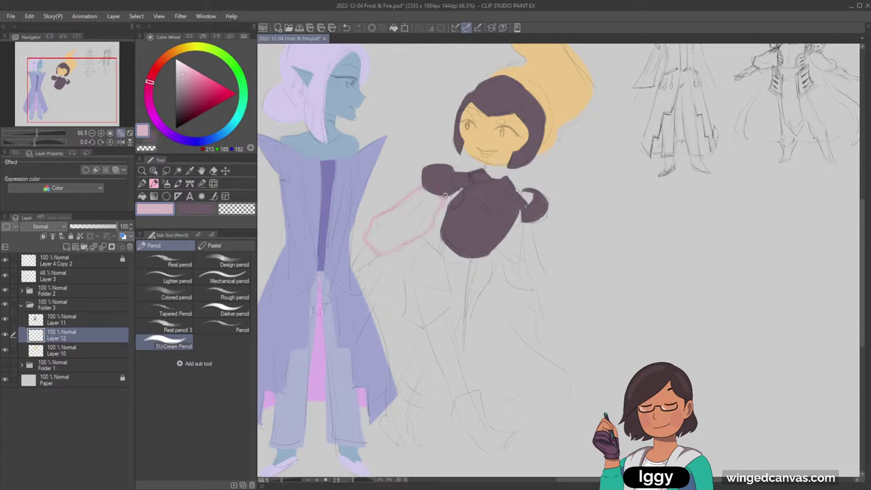
pyautogui.press('g')
pyautogui.click(407, 222)
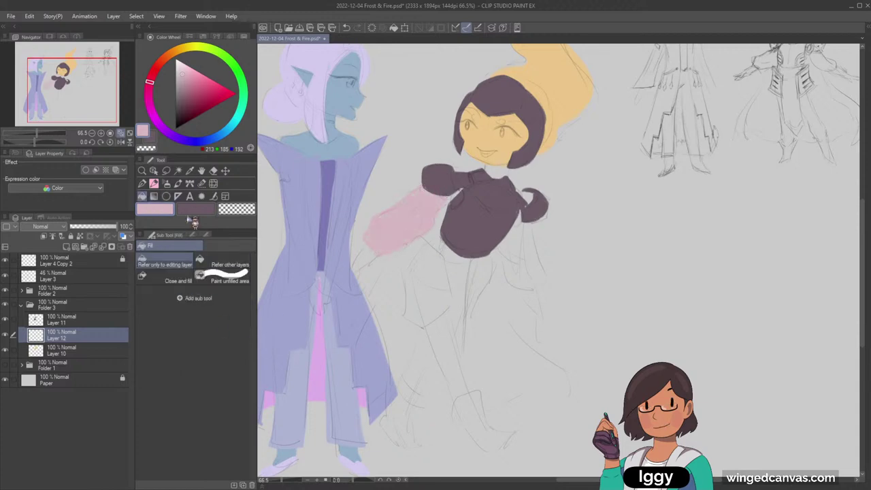
# Outline the fire knight's other sleeve, hanging below the far shoulder pad, in dusty pink and fill it
pyautogui.click(153, 184)
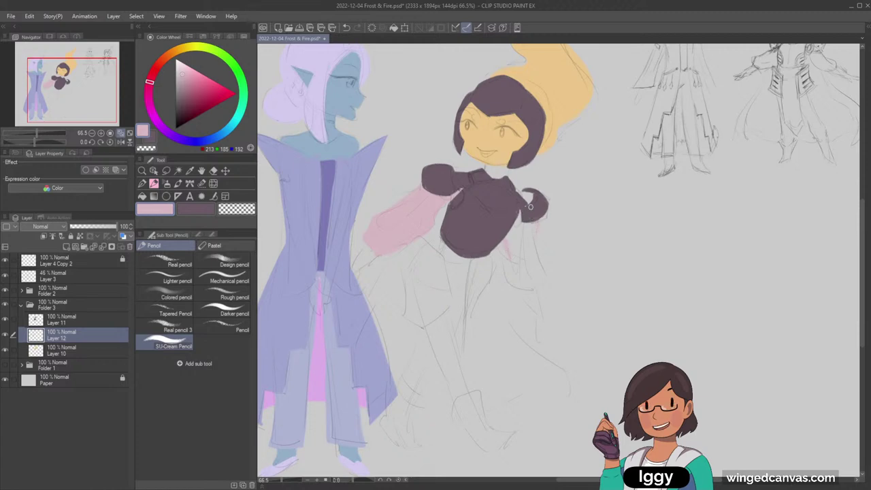
pyautogui.hotkey('ctrl', 'z')
pyautogui.moveTo(532, 222); pyautogui.dragTo(538, 243)
pyautogui.hotkey('ctrl', 'z')
pyautogui.click(141, 196)
pyautogui.click(521, 247)
# Add a new layer directly above Layer 10, beneath the fire knight's sleeve layer
pyautogui.press('p')
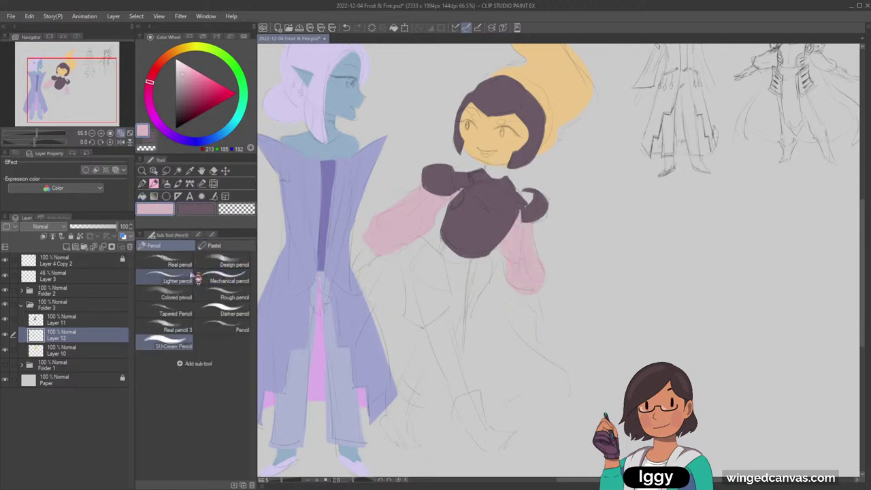
pyautogui.click(85, 98)
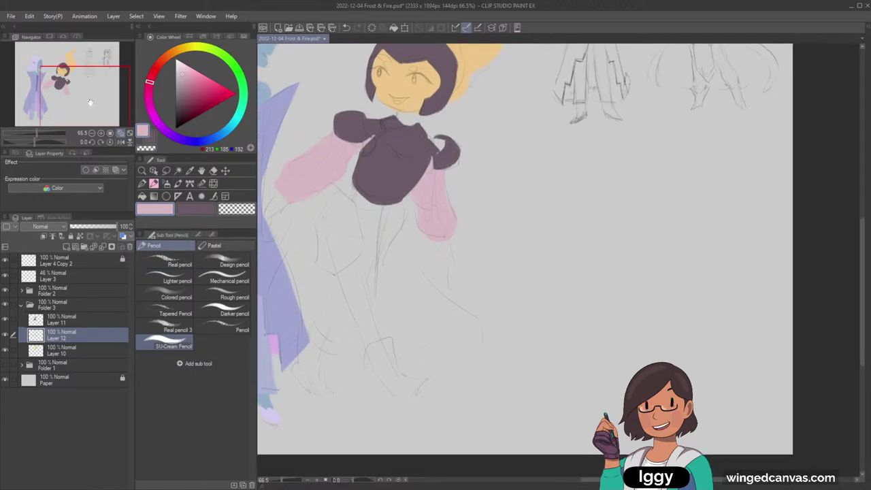
pyautogui.click(166, 184)
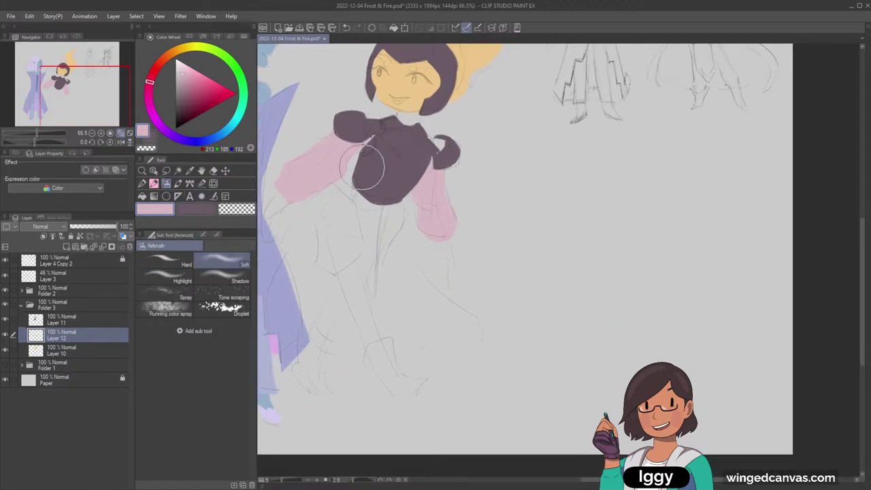
pyautogui.press('p')
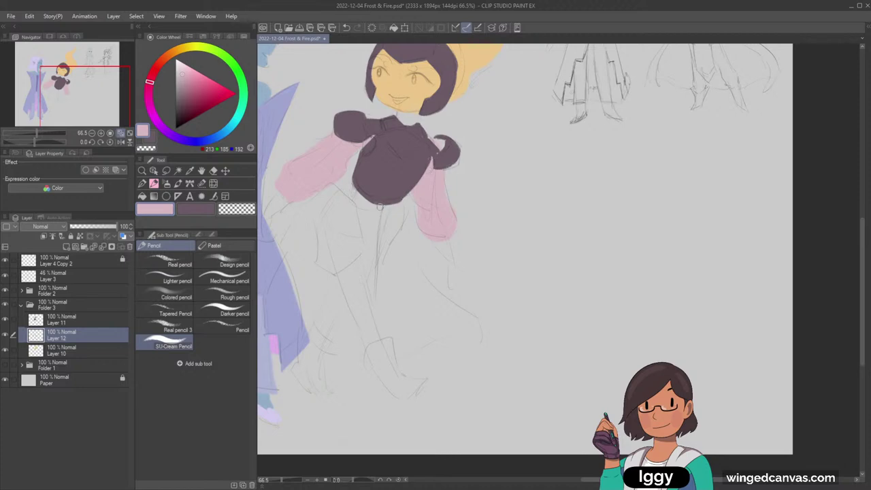
pyautogui.press('o')
pyautogui.click(368, 181)
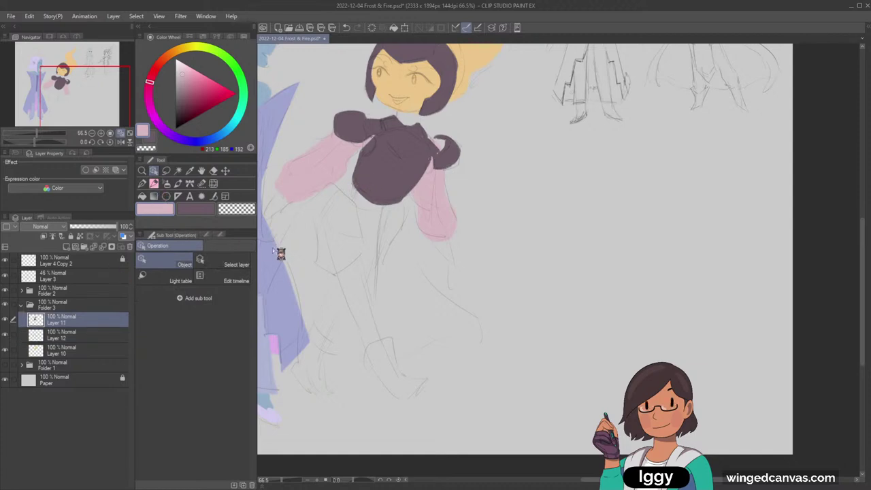
pyautogui.click(73, 349)
pyautogui.click(68, 246)
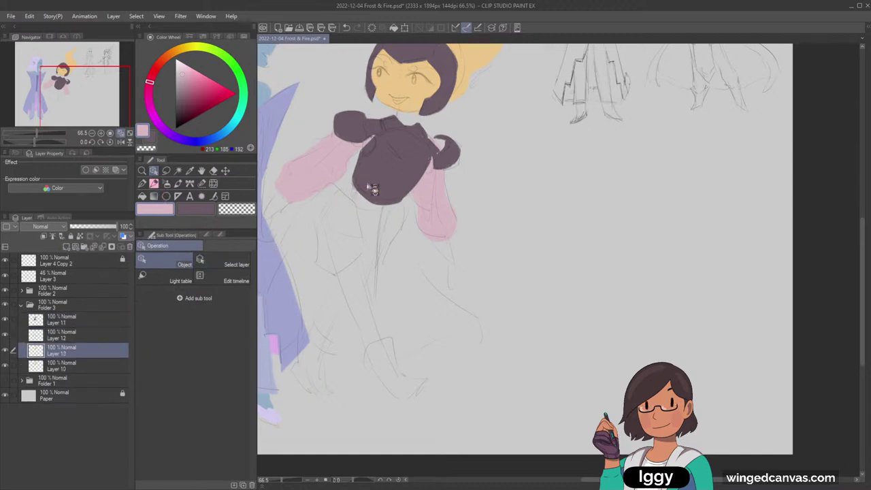
# Outline the fire knight's two hip armour plates below the torso in the chestplate's dark plum and fill both
pyautogui.click(153, 183)
pyautogui.keyDown('alt'); pyautogui.click(381, 180); pyautogui.keyUp('alt')
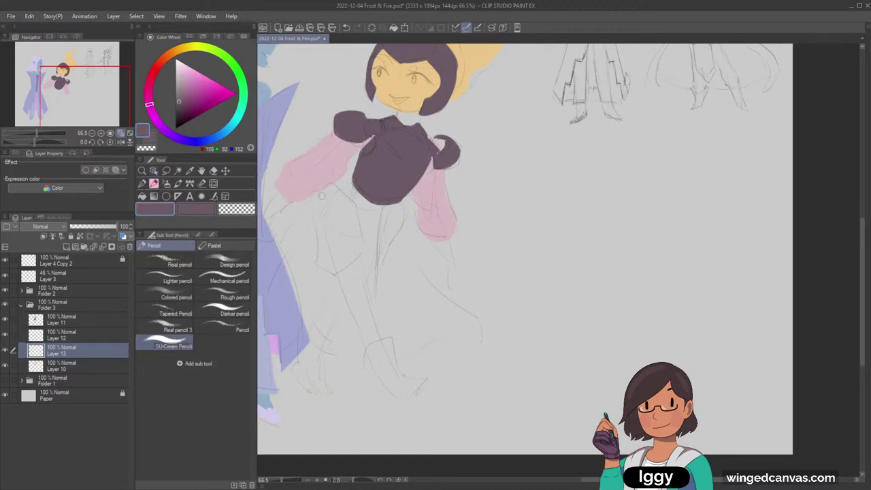
pyautogui.moveTo(321, 195)
pyautogui.mouseDown()
pyautogui.moveTo(358, 198)
pyautogui.moveTo(343, 188)
pyautogui.moveTo(358, 204)
pyautogui.moveTo(359, 258)
pyautogui.mouseUp()
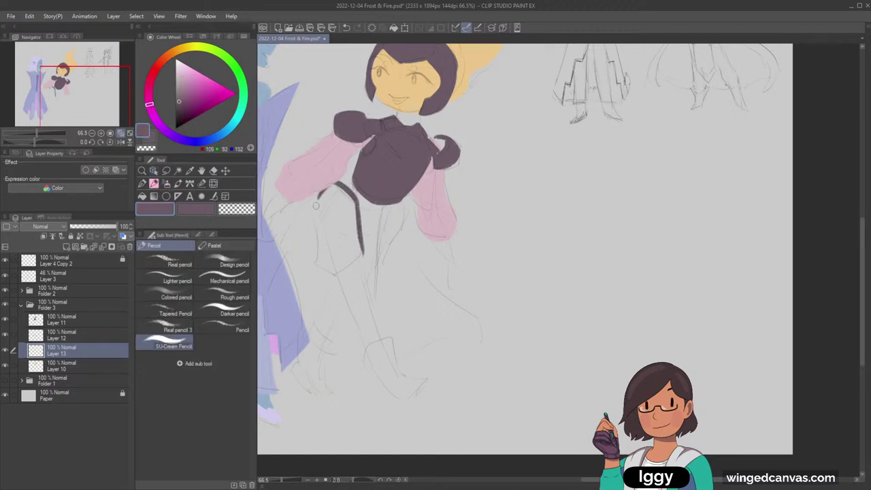
pyautogui.moveTo(315, 206)
pyautogui.mouseDown()
pyautogui.moveTo(317, 261)
pyautogui.moveTo(332, 271)
pyautogui.moveTo(359, 251)
pyautogui.mouseUp()
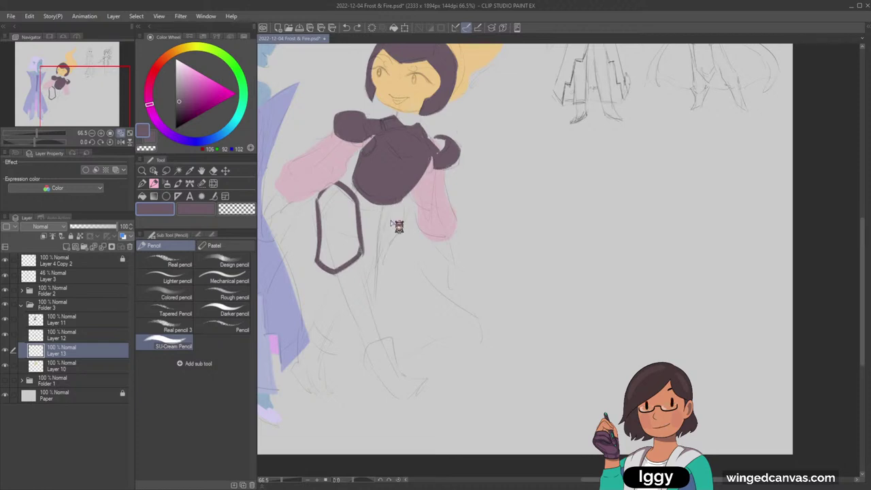
pyautogui.moveTo(391, 211)
pyautogui.mouseDown()
pyautogui.moveTo(379, 265)
pyautogui.moveTo(400, 229)
pyautogui.mouseUp()
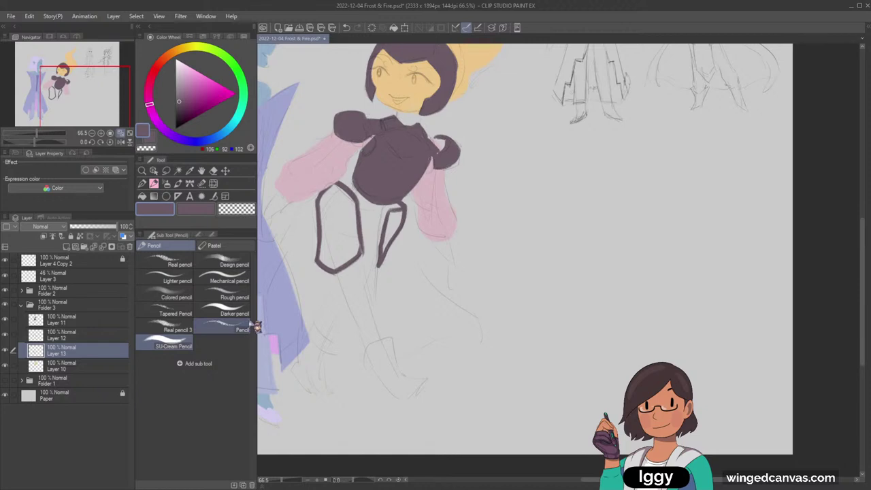
pyautogui.click(142, 196)
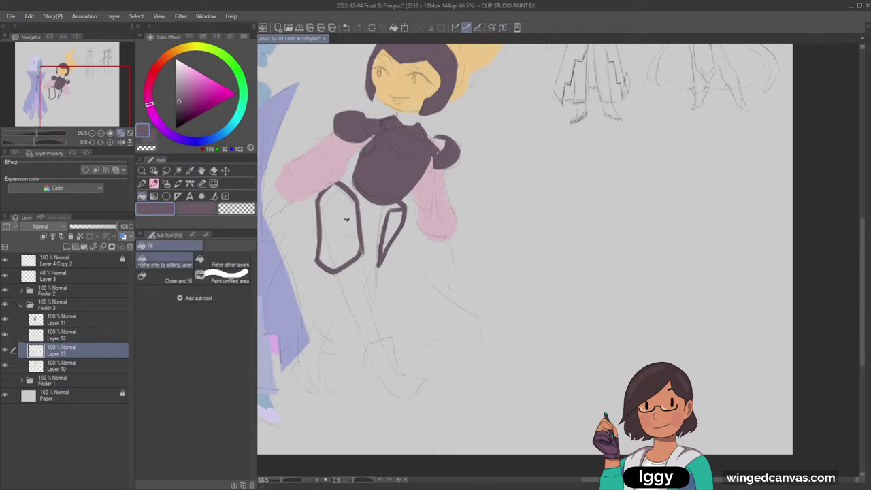
pyautogui.click(347, 220)
pyautogui.click(385, 216)
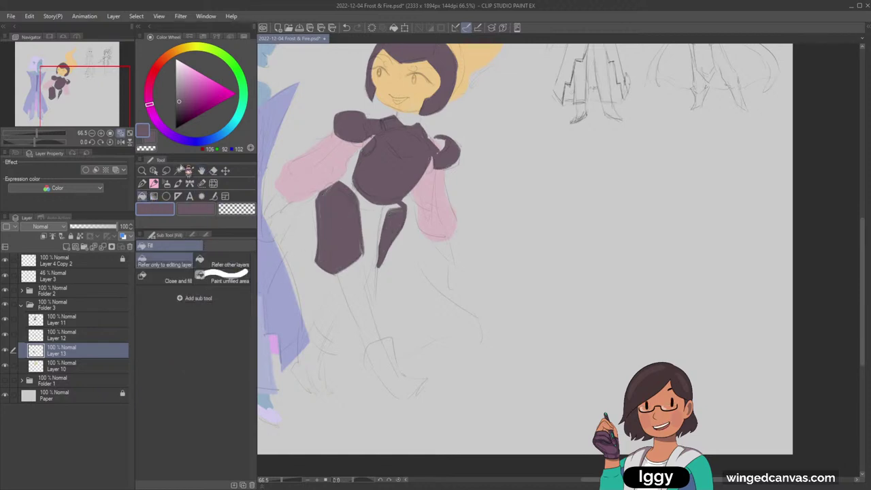
# Add a new layer between Layer 13 and Layer 10 and choose a muted red
pyautogui.click(167, 171)
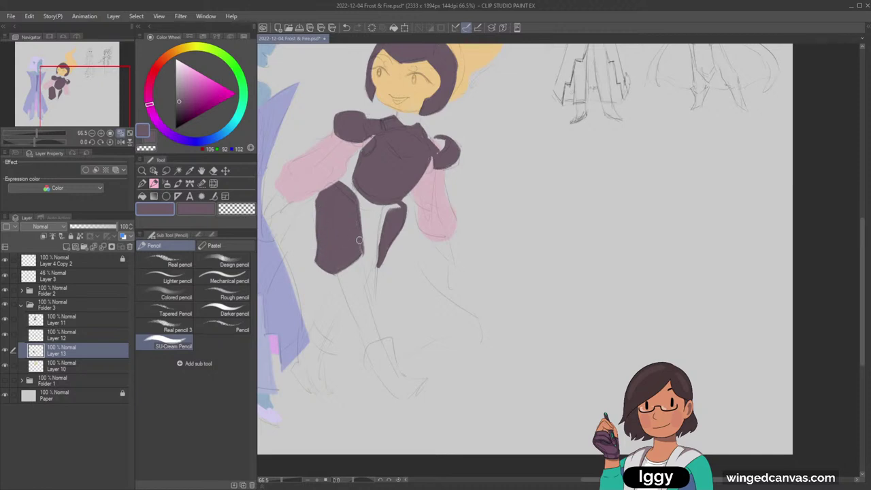
pyautogui.click(142, 171)
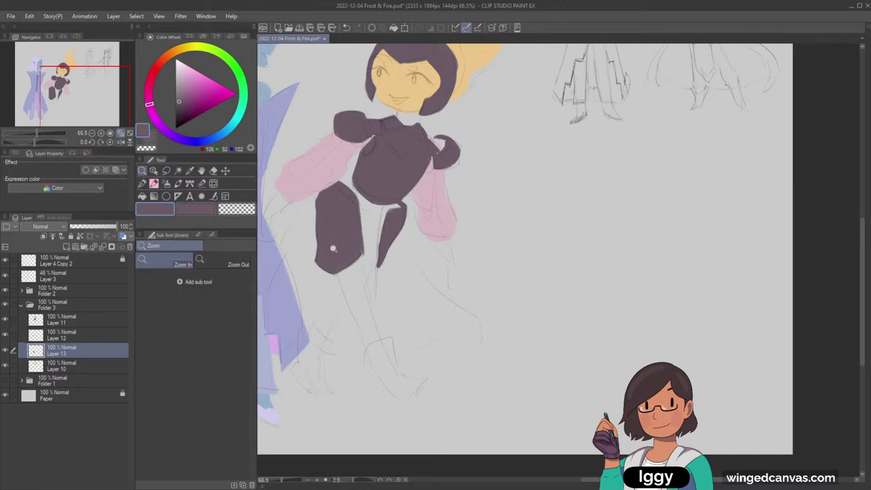
pyautogui.moveTo(393, 263)
pyautogui.mouseDown()
pyautogui.moveTo(367, 255)
pyautogui.moveTo(379, 247)
pyautogui.moveTo(392, 253)
pyautogui.mouseUp()
pyautogui.moveTo(393, 252); pyautogui.dragTo(405, 250)
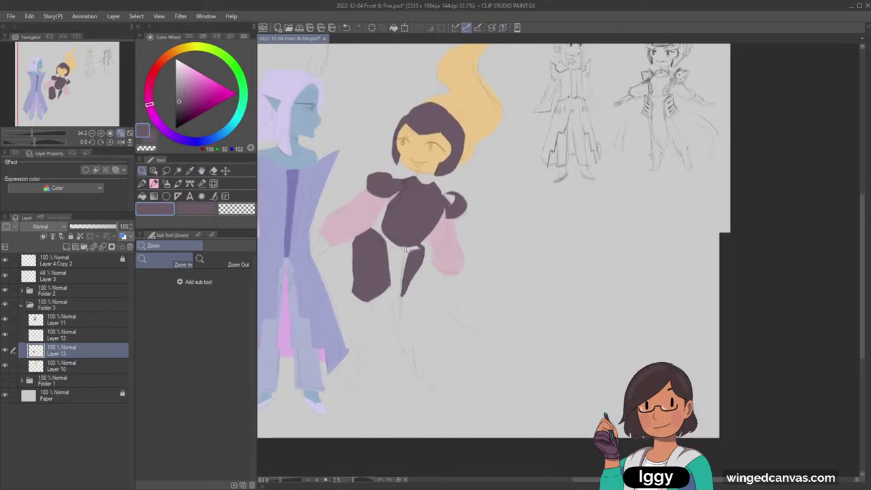
pyautogui.scroll(2, 405, 250)
pyautogui.click(66, 247)
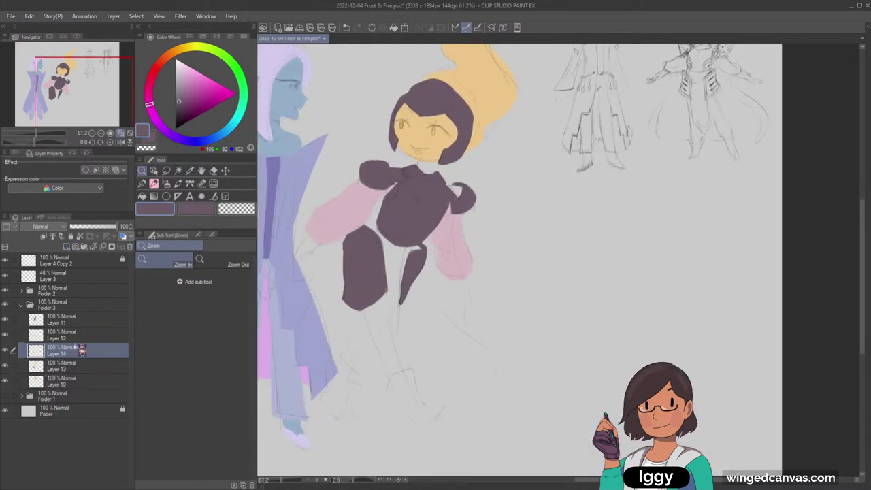
pyautogui.moveTo(75, 349); pyautogui.dragTo(83, 379)
pyautogui.click(154, 71)
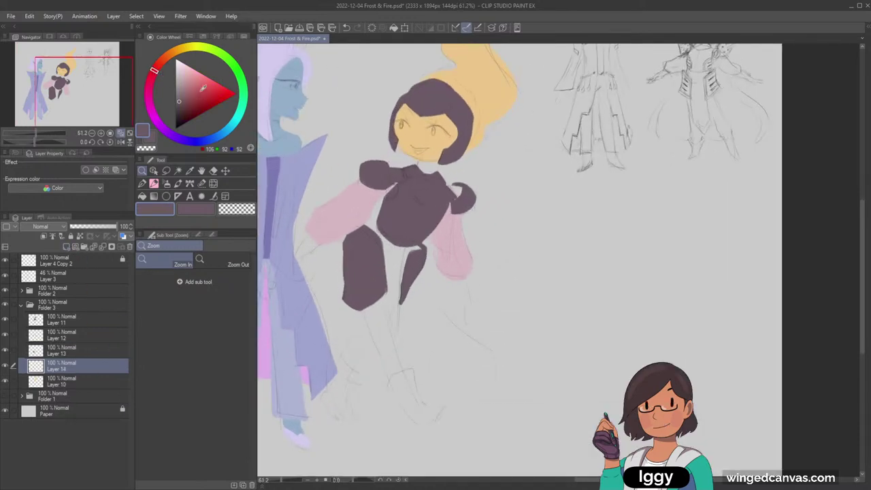
pyautogui.moveTo(202, 88); pyautogui.dragTo(205, 83)
# Outline the fire knight's pointed front cloth between the hip plates and the small diamond-shaped piece below it in red, and fill both
pyautogui.click(154, 183)
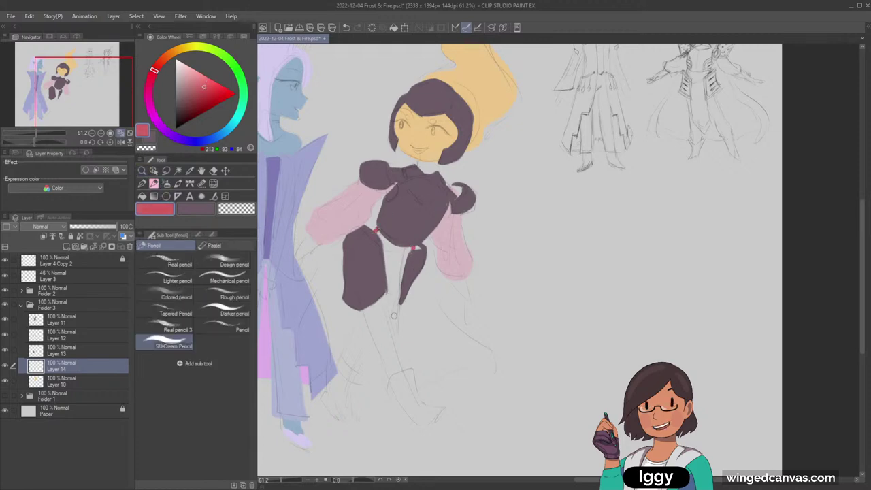
pyautogui.moveTo(383, 294); pyautogui.dragTo(395, 344)
pyautogui.moveTo(398, 308)
pyautogui.mouseDown()
pyautogui.moveTo(397, 347)
pyautogui.moveTo(372, 360)
pyautogui.moveTo(371, 399)
pyautogui.moveTo(382, 363)
pyautogui.mouseUp()
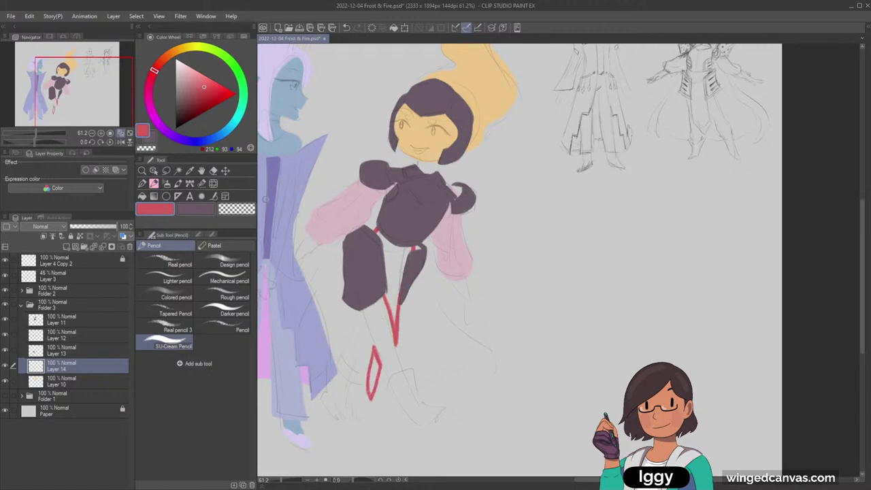
pyautogui.moveTo(384, 260); pyautogui.dragTo(386, 299)
pyautogui.moveTo(396, 300); pyautogui.dragTo(404, 263)
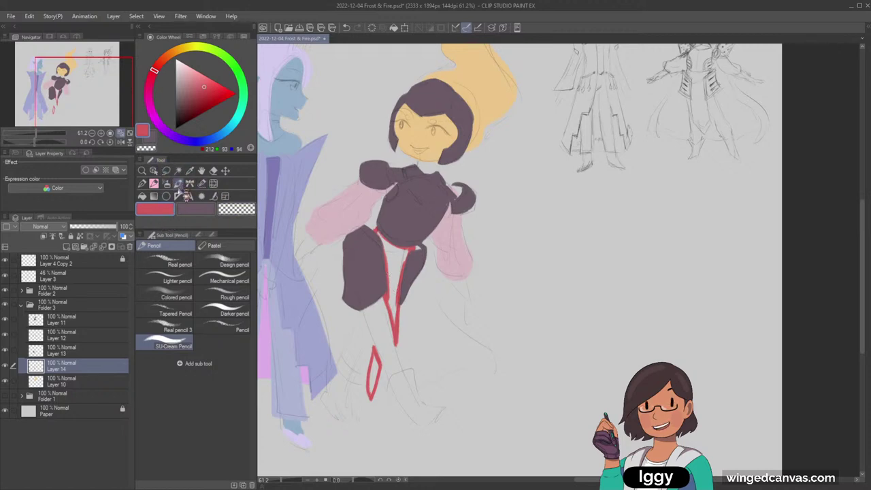
pyautogui.click(144, 197)
pyautogui.click(402, 264)
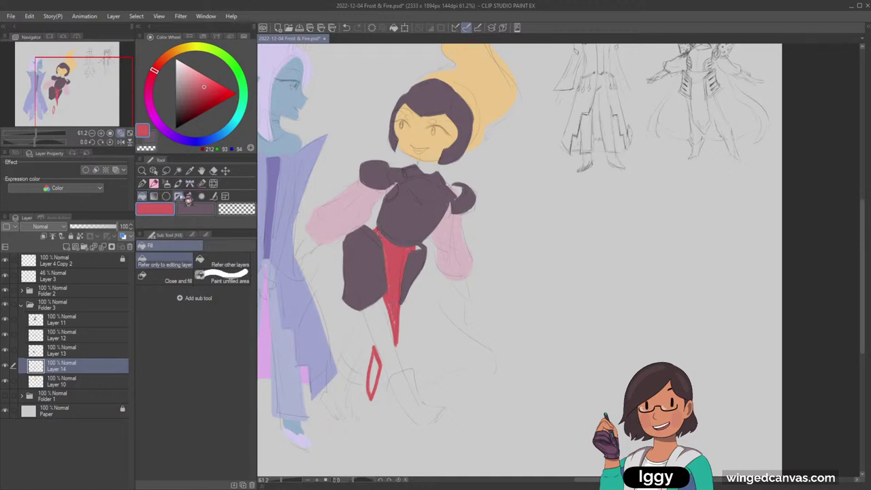
pyautogui.click(371, 373)
# Paint in the gap of the fire knight's far shoulder pad with the armour's dark plum on Layer 11
pyautogui.click(154, 183)
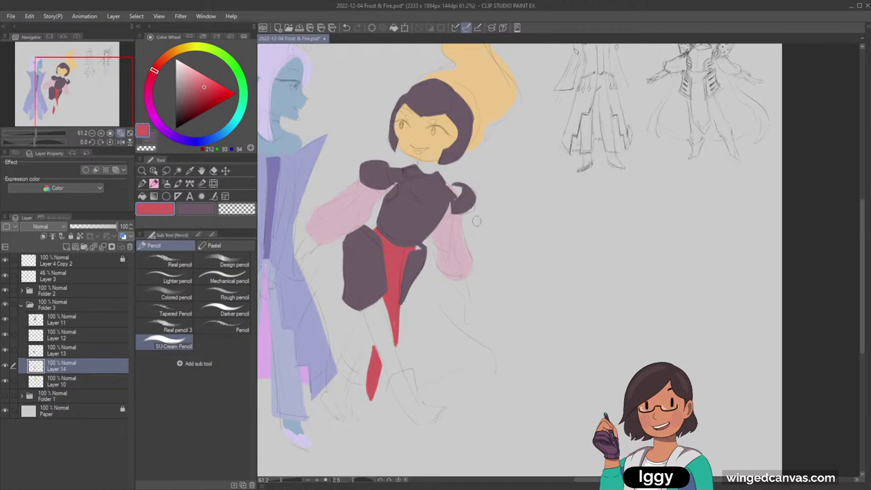
pyautogui.keyDown('alt'); pyautogui.click(415, 265); pyautogui.keyUp('alt')
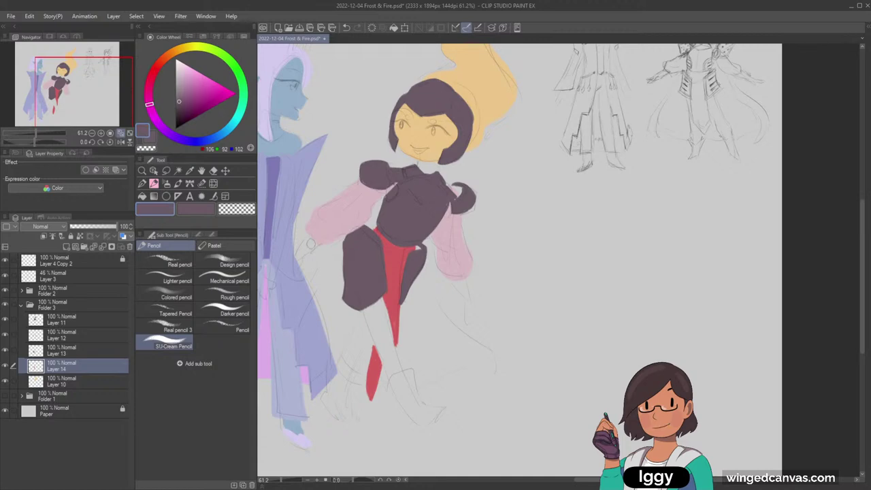
pyautogui.click(80, 349)
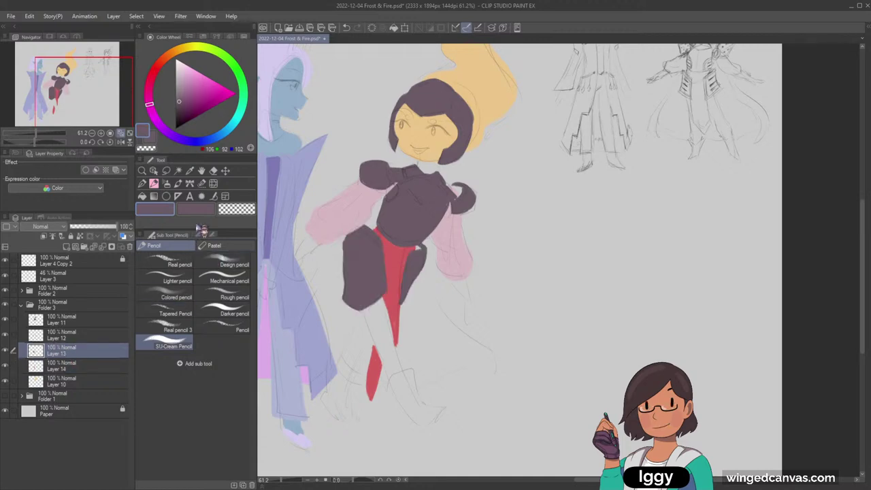
pyautogui.click(155, 171)
pyautogui.click(484, 209)
pyautogui.click(155, 184)
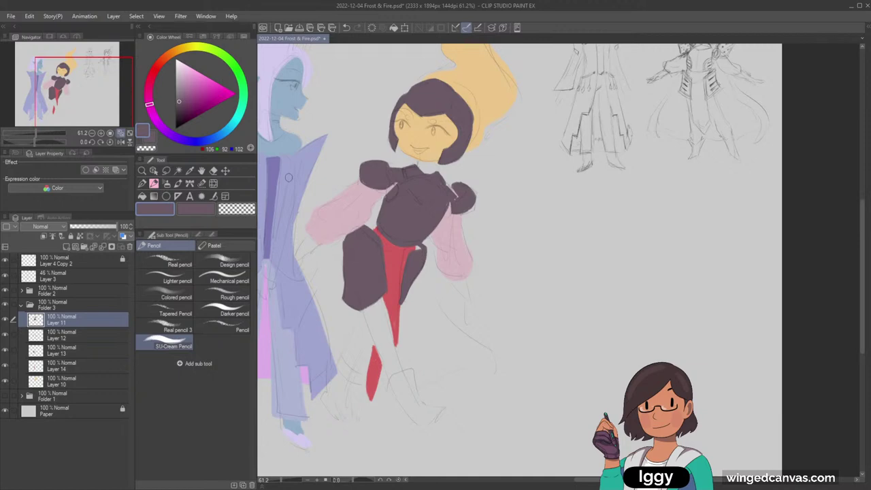
# Paint the fire knight's neck between chin and collar on Layer 10 with the face's yellow-orange
pyautogui.click(143, 171)
pyautogui.moveTo(418, 258); pyautogui.dragTo(421, 227)
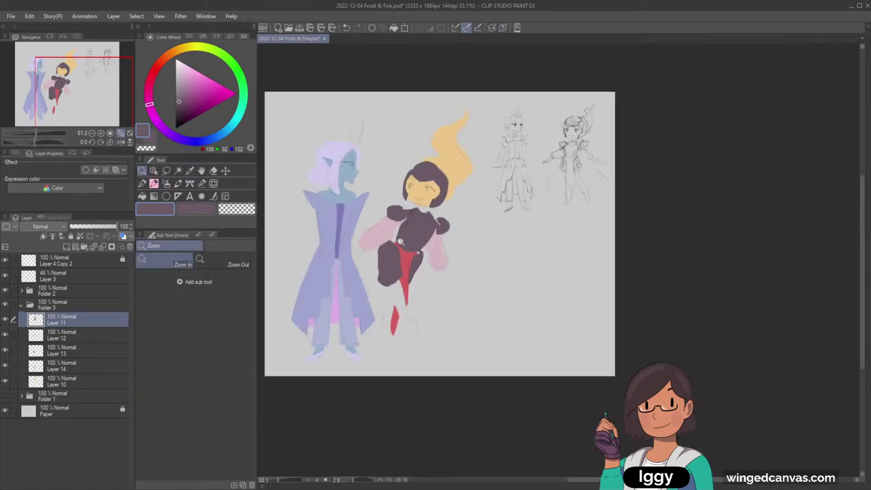
pyautogui.click(428, 212)
pyautogui.click(428, 212)
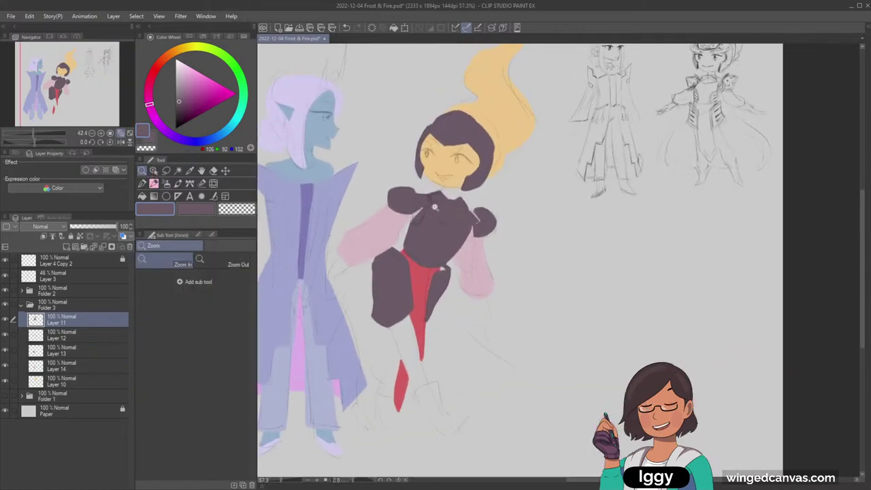
pyautogui.click(428, 213)
pyautogui.click(154, 171)
pyautogui.click(467, 185)
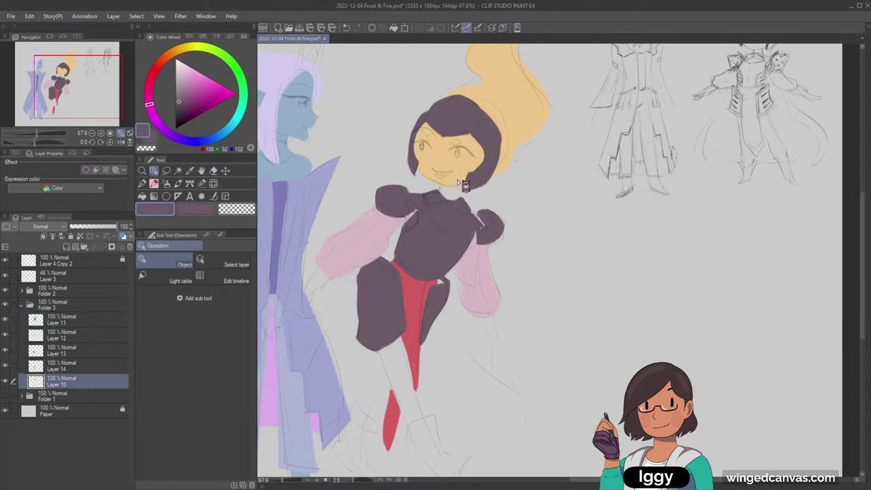
pyautogui.click(193, 196)
pyautogui.keyDown('alt'); pyautogui.click(433, 137); pyautogui.keyUp('alt')
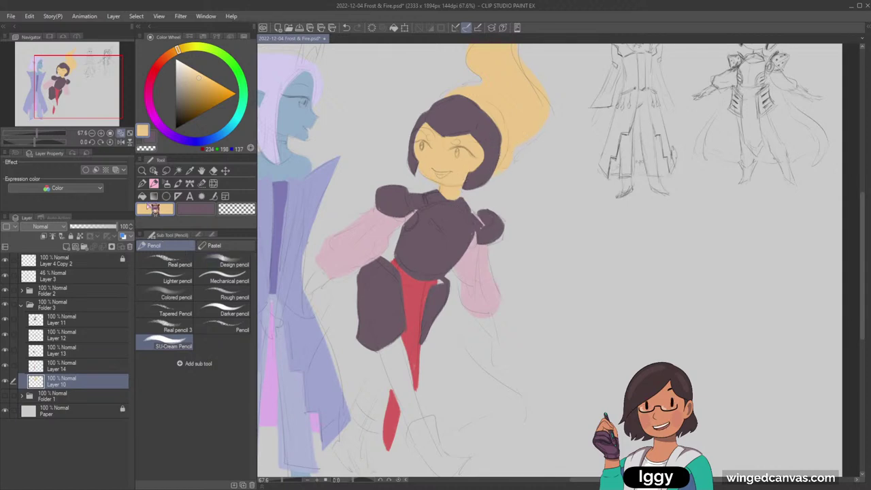
# Cover the small gap at the top of the fire knight's far hip plate with dark plum on Layer 13
pyautogui.press('o')
pyautogui.click(283, 249)
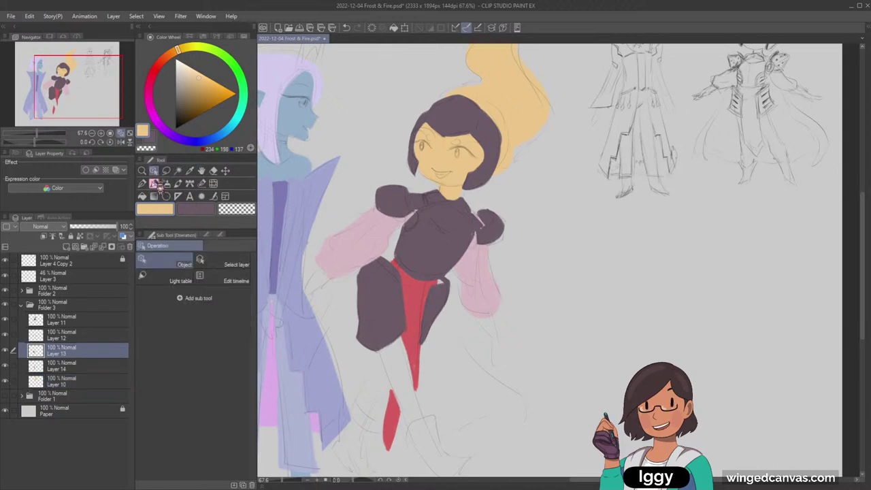
pyautogui.press('p')
pyautogui.keyDown('alt'); pyautogui.click(440, 300); pyautogui.keyUp('alt')
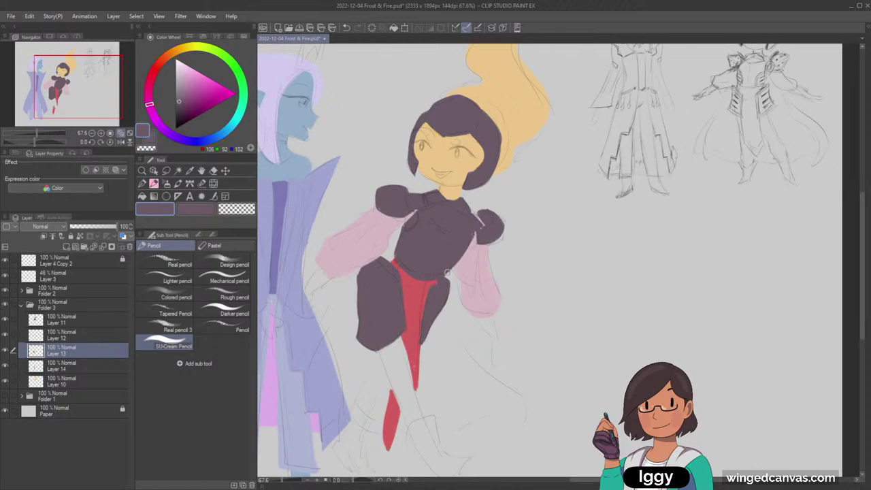
# Add a new layer directly beneath Layer 10 and choose a magenta, RGB 185, 80, 125
pyautogui.hotkey('ctrl', 'space')
pyautogui.moveTo(495, 250); pyautogui.dragTo(486, 237)
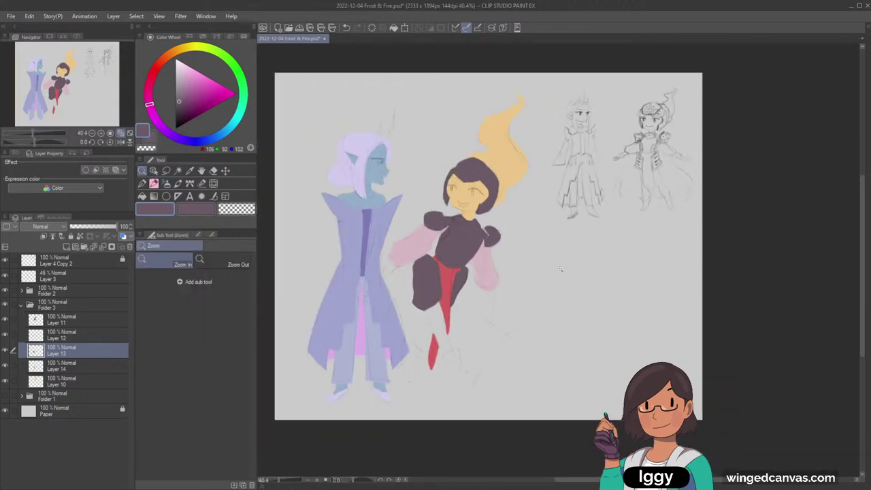
pyautogui.moveTo(515, 364); pyautogui.dragTo(519, 363)
pyautogui.click(151, 171)
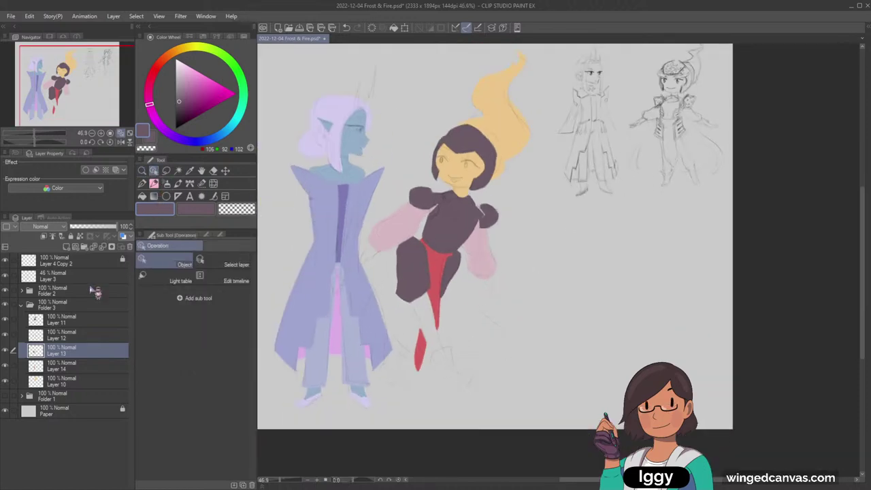
pyautogui.click(69, 382)
pyautogui.click(71, 246)
pyautogui.moveTo(77, 383); pyautogui.dragTo(79, 405)
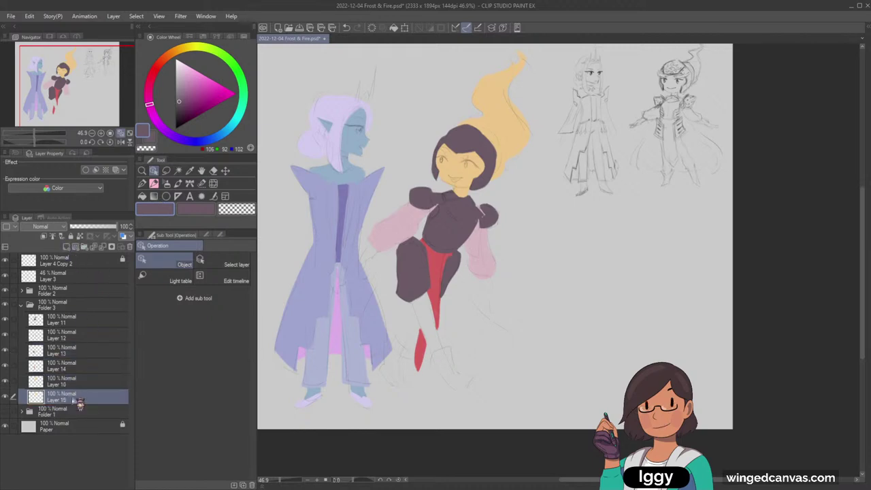
pyautogui.click(143, 170)
pyautogui.click(446, 306)
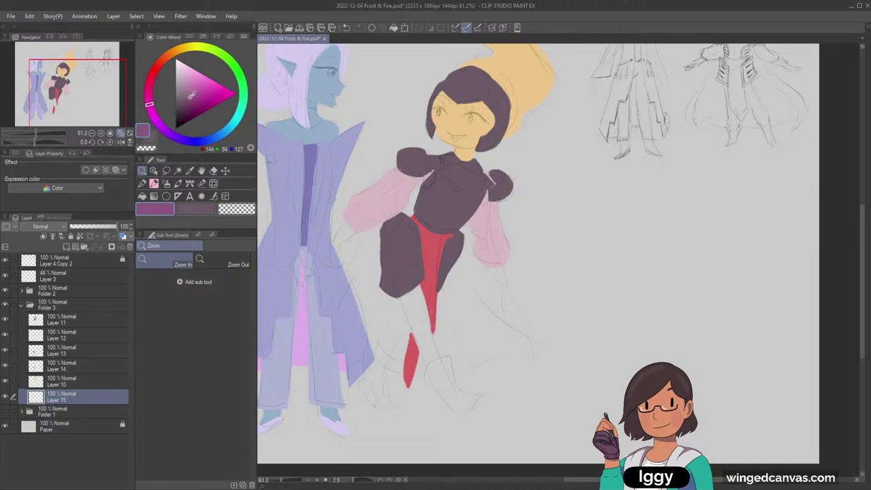
pyautogui.rightClick(431, 251)
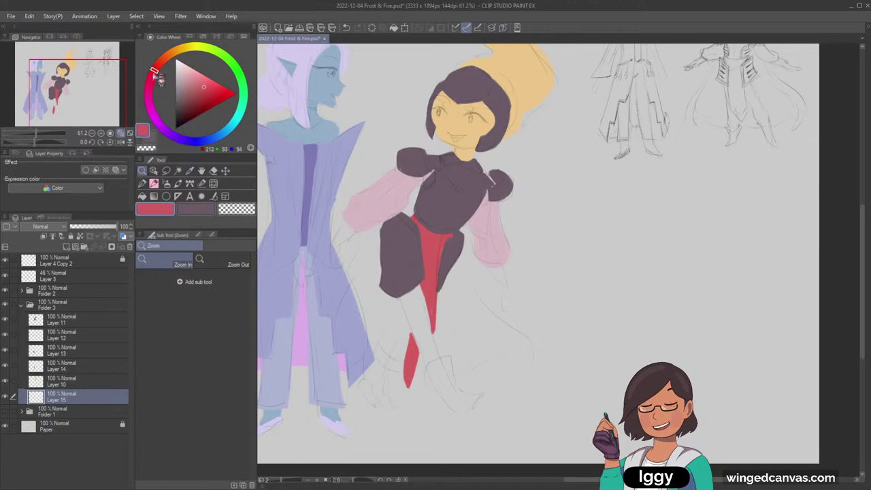
pyautogui.moveTo(153, 74); pyautogui.dragTo(153, 90)
pyautogui.click(200, 91)
# Outline the fire knight's flared cape behind the legs in magenta, from the near sleeve around to the far sleeve
pyautogui.press('p')
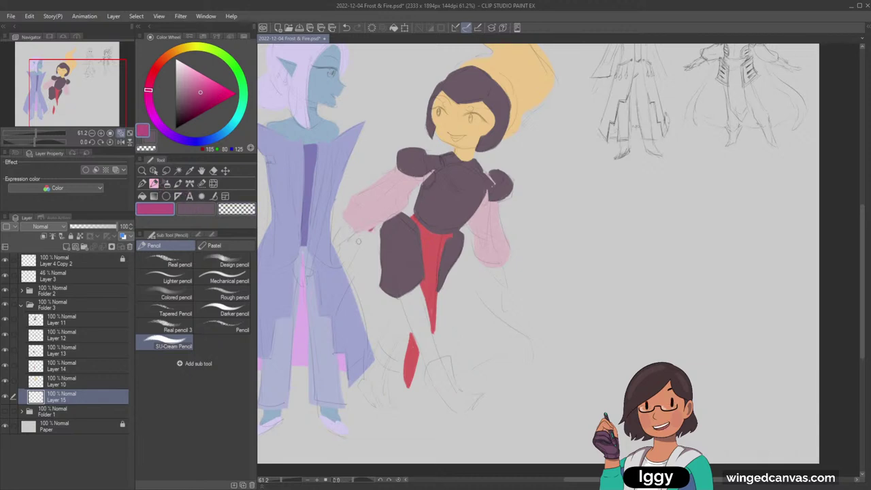
pyautogui.moveTo(371, 230); pyautogui.dragTo(342, 264)
pyautogui.moveTo(473, 236)
pyautogui.mouseDown()
pyautogui.moveTo(544, 354)
pyautogui.moveTo(370, 368)
pyautogui.mouseUp()
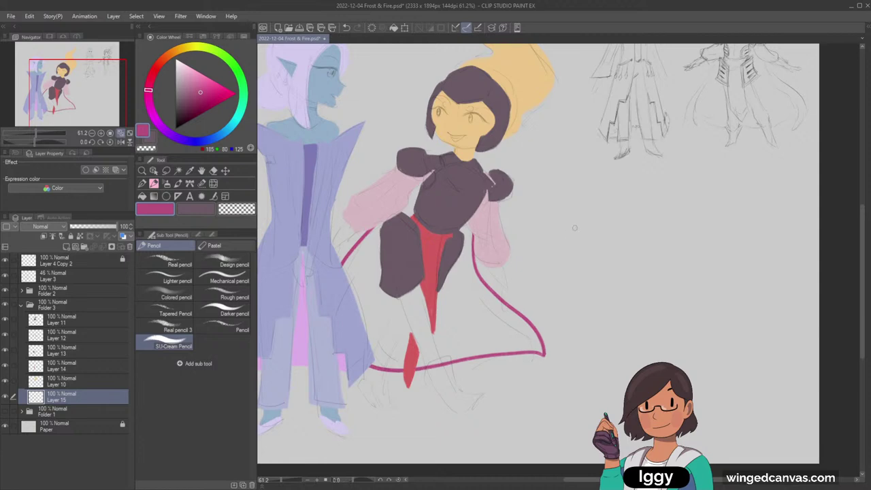
# Close the remaining gaps in the fire character's cape outline and fill the cape with magenta
pyautogui.moveTo(342, 264); pyautogui.dragTo(370, 345)
pyautogui.moveTo(474, 240); pyautogui.dragTo(471, 218)
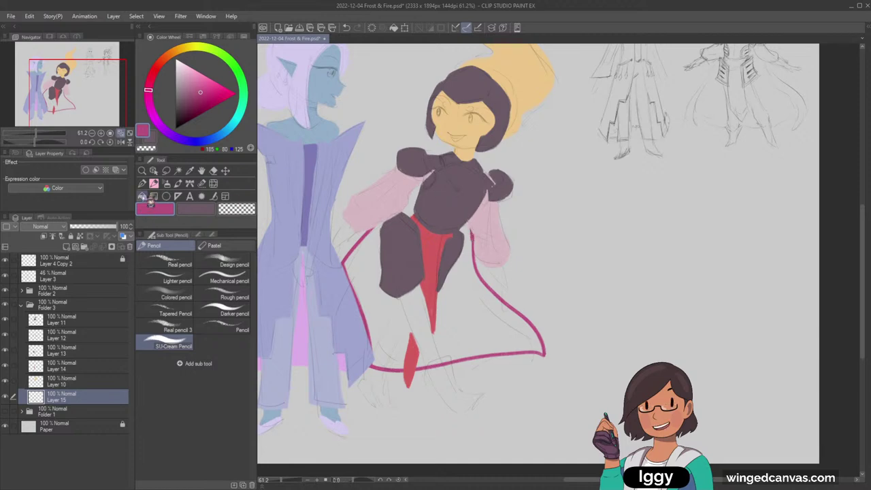
pyautogui.click(141, 196)
pyautogui.click(472, 318)
pyautogui.click(155, 185)
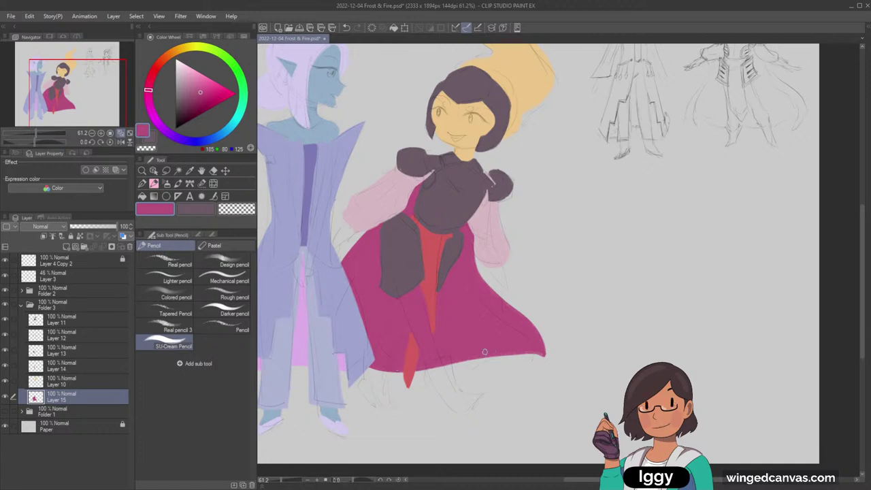
# Sample the pale pink of the sleeve and add a new layer between Layer 13 and Layer 14
pyautogui.click(154, 170)
pyautogui.keyDown('ctrl'); pyautogui.click(391, 215); pyautogui.keyUp('ctrl')
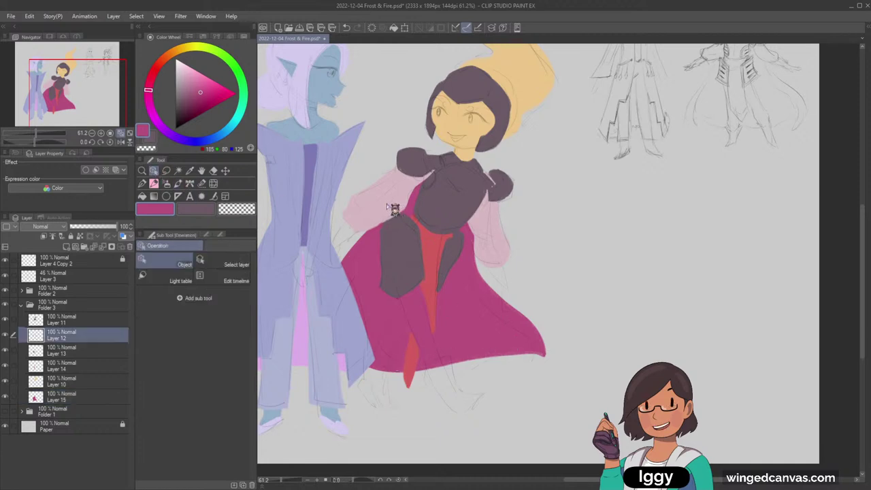
pyautogui.keyDown('alt'); pyautogui.click(395, 200); pyautogui.keyUp('alt')
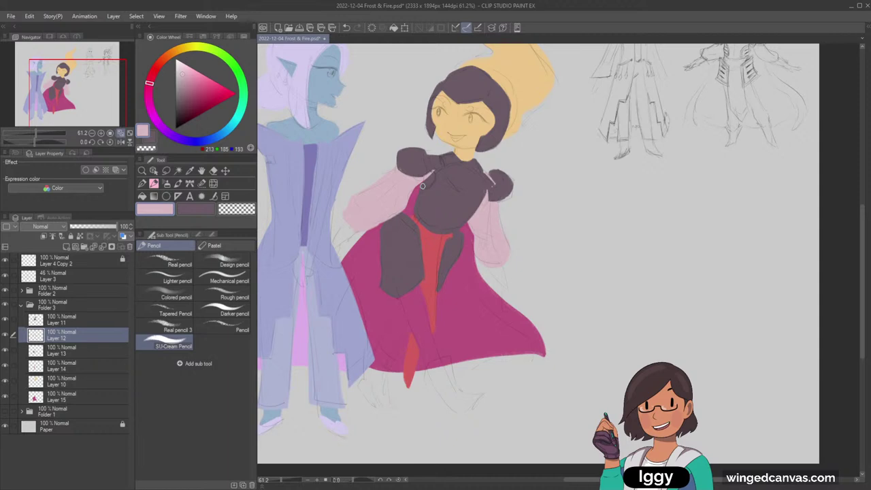
pyautogui.click(85, 105)
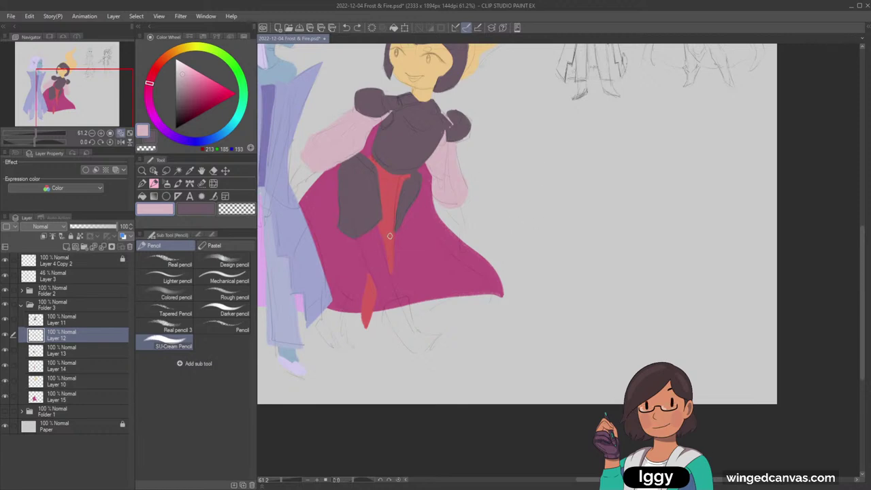
pyautogui.press('o')
pyautogui.hotkey('ctrl', 'shift', 'n')
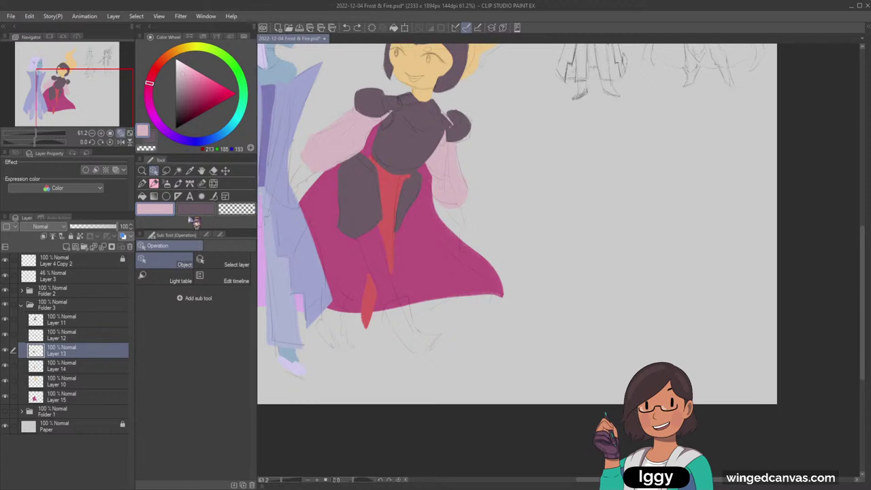
pyautogui.moveTo(76, 371); pyautogui.dragTo(77, 369)
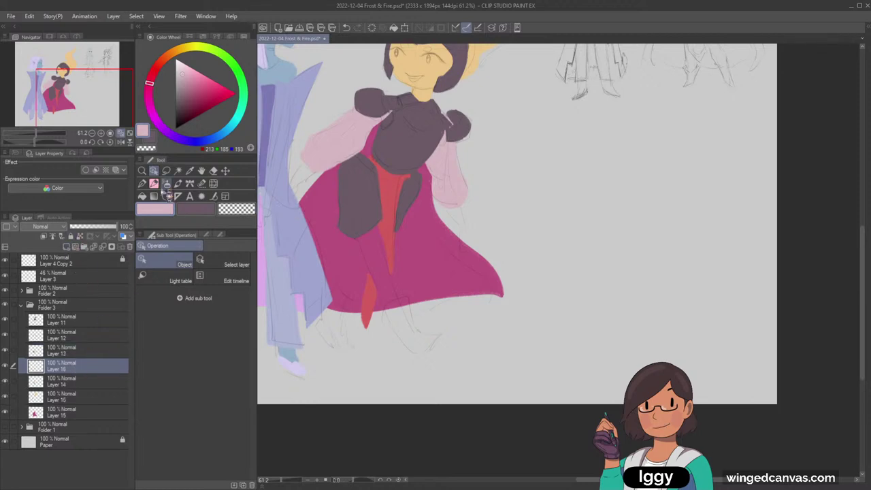
# Outline the fire character's front leg in pale pink with the SU-Cream Pencil and fill it
pyautogui.press('p')
pyautogui.hotkey('ctrl', 'z')
pyautogui.moveTo(351, 238); pyautogui.dragTo(378, 302)
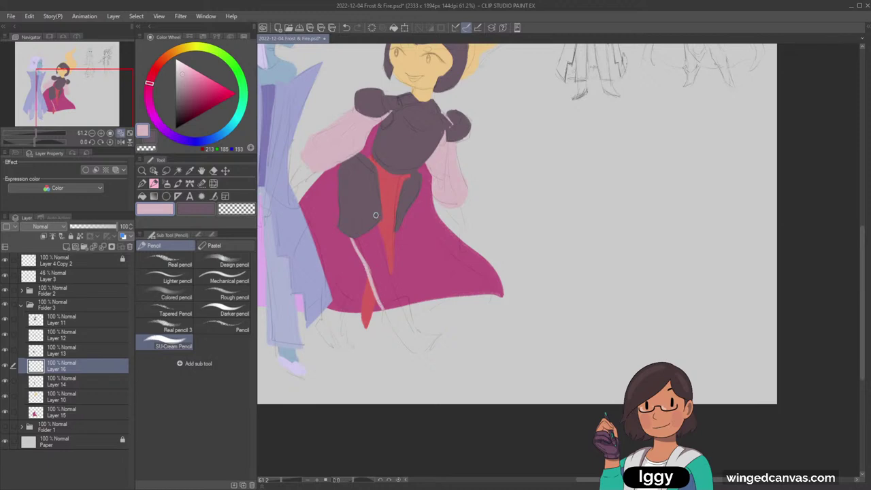
pyautogui.moveTo(378, 222); pyautogui.dragTo(390, 274)
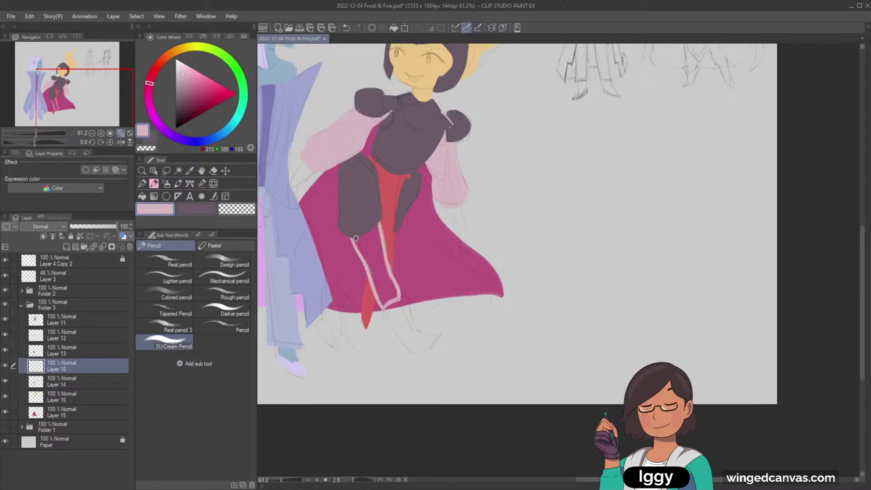
pyautogui.click(156, 197)
pyautogui.click(371, 266)
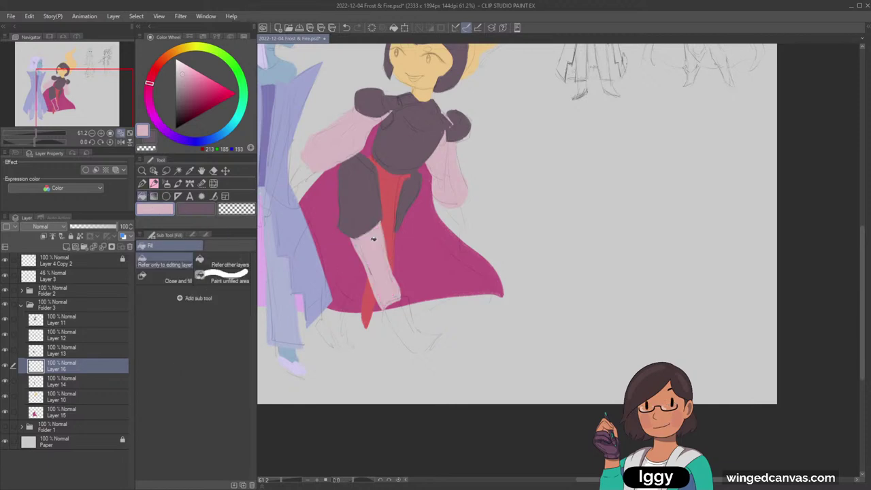
pyautogui.click(154, 184)
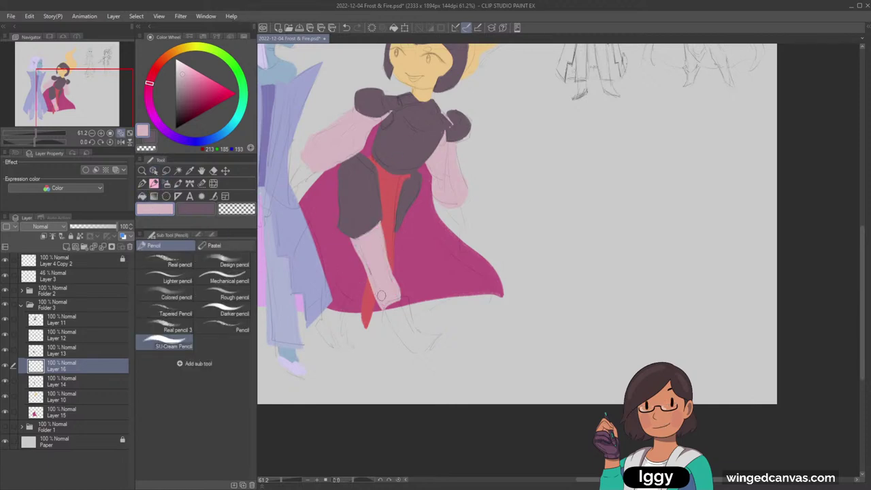
# Outline the fire character's back leg in the same pale pink and fill it
pyautogui.moveTo(381, 295); pyautogui.dragTo(355, 247)
pyautogui.moveTo(355, 243)
pyautogui.mouseDown()
pyautogui.moveTo(340, 275)
pyautogui.moveTo(347, 290)
pyautogui.moveTo(360, 271)
pyautogui.mouseUp()
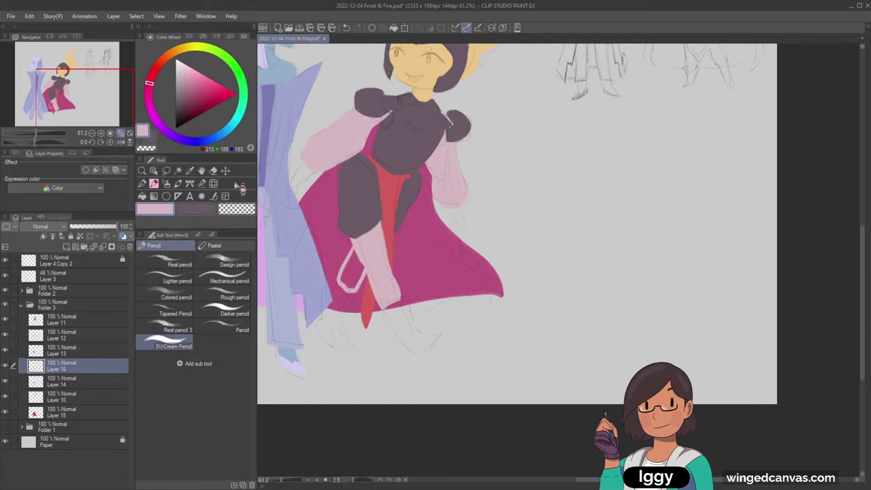
pyautogui.click(143, 196)
pyautogui.click(357, 267)
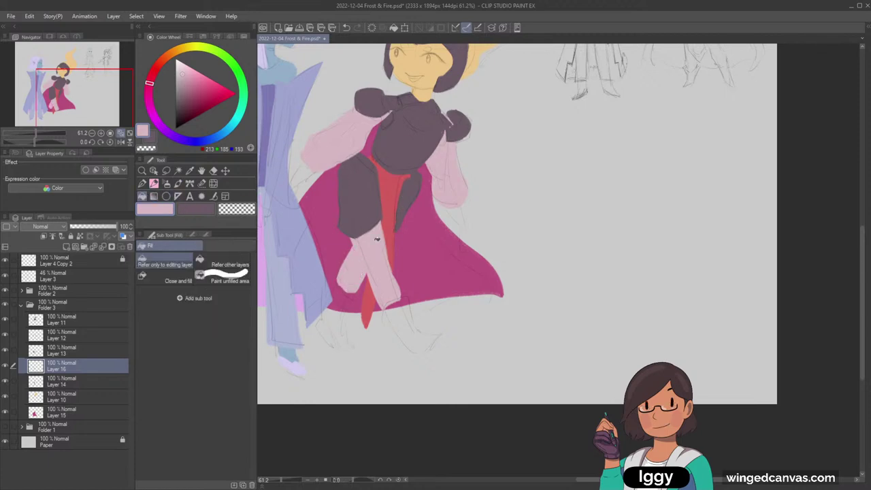
pyautogui.click(154, 183)
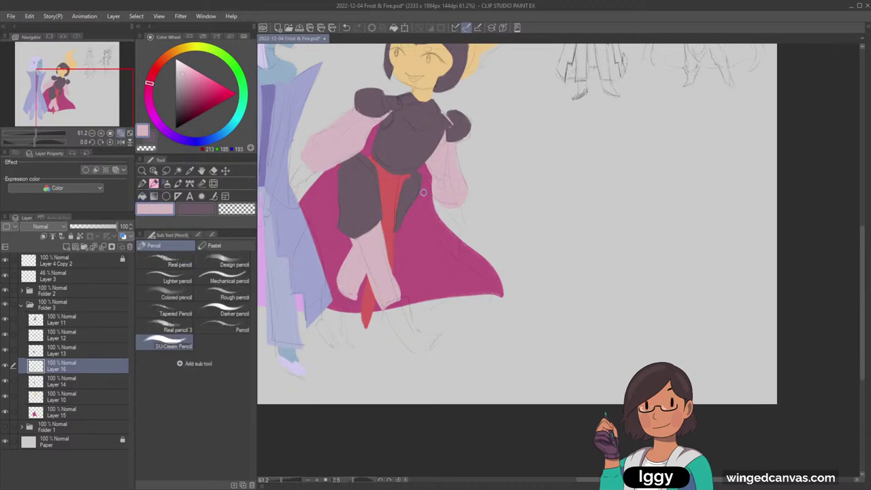
# Outline both boots in a slightly redder version of the purple sampled from the armour
pyautogui.keyDown('alt'); pyautogui.click(365, 205); pyautogui.keyUp('alt')
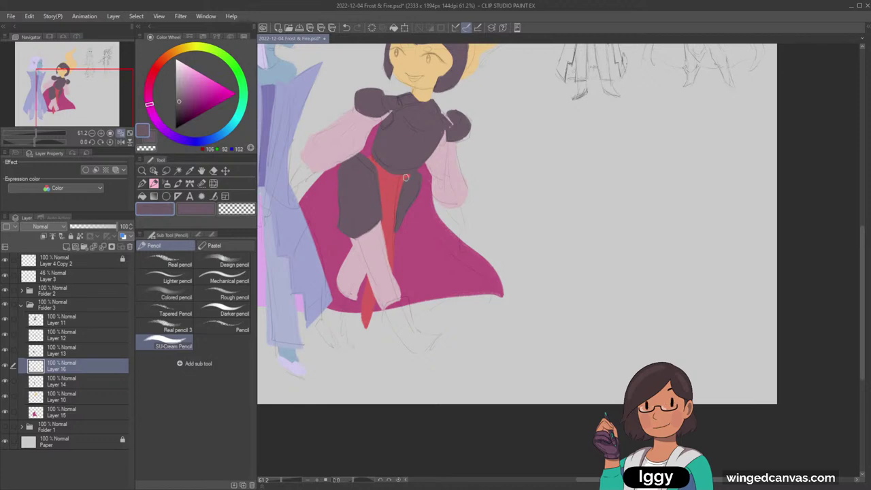
pyautogui.click(182, 96)
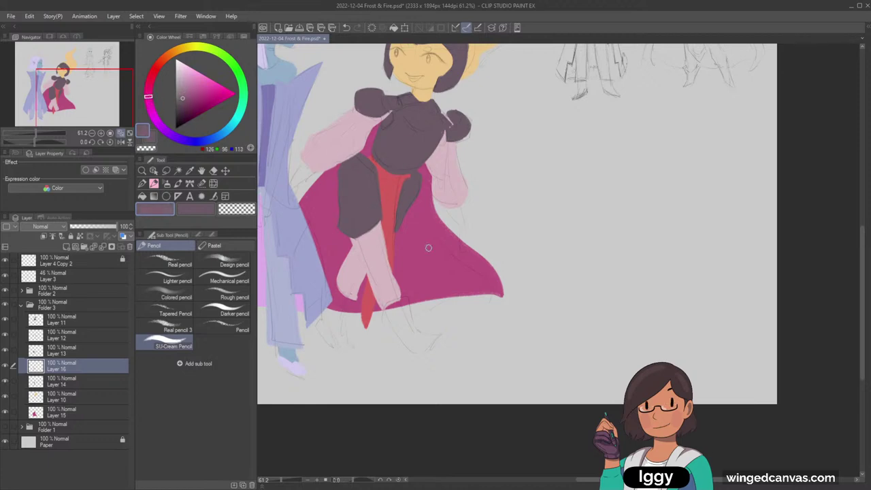
pyautogui.moveTo(385, 315)
pyautogui.mouseDown()
pyautogui.moveTo(409, 322)
pyautogui.moveTo(411, 347)
pyautogui.moveTo(421, 329)
pyautogui.moveTo(441, 331)
pyautogui.moveTo(430, 340)
pyautogui.mouseUp()
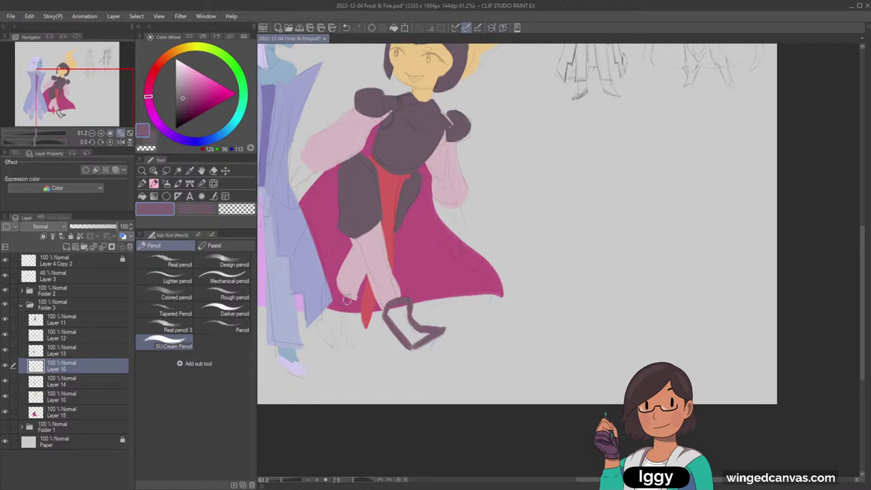
pyautogui.moveTo(328, 308)
pyautogui.mouseDown()
pyautogui.moveTo(319, 326)
pyautogui.moveTo(334, 340)
pyautogui.mouseUp()
pyautogui.moveTo(345, 308)
pyautogui.mouseDown()
pyautogui.moveTo(336, 342)
pyautogui.moveTo(358, 342)
pyautogui.mouseUp()
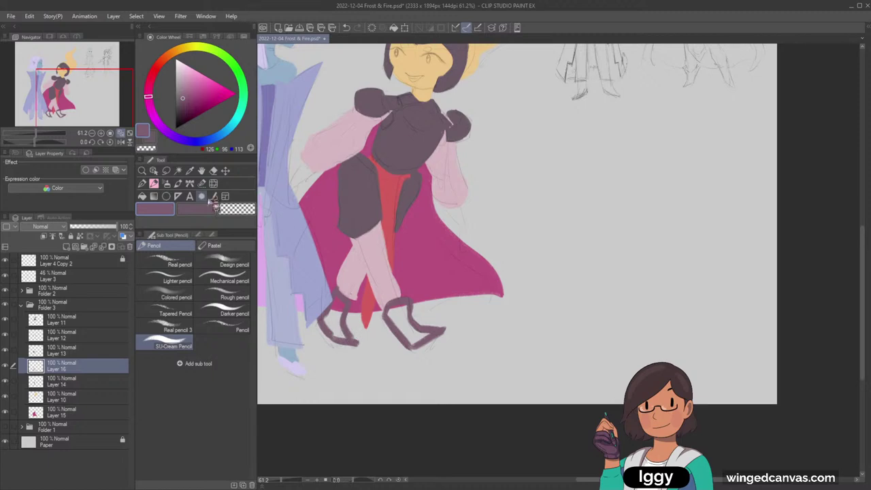
# Fill both boot outlines with the muted purple
pyautogui.press('g')
pyautogui.click(337, 327)
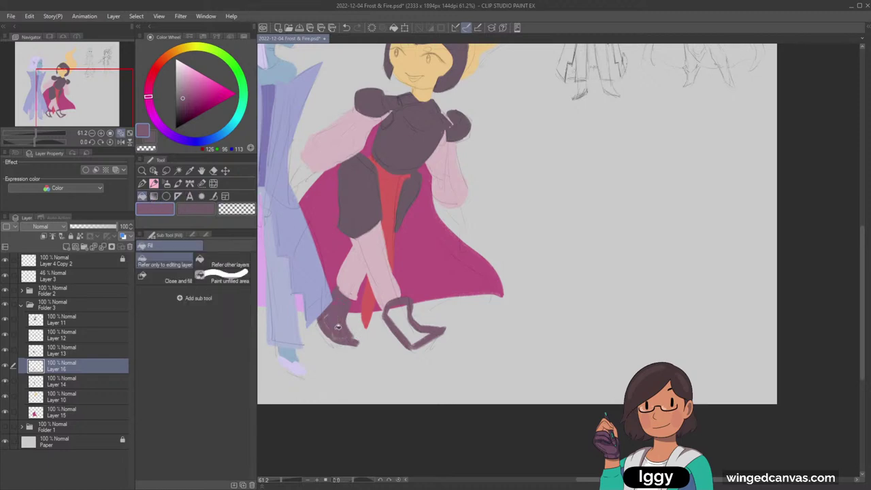
pyautogui.click(153, 197)
pyautogui.click(142, 197)
pyautogui.click(414, 332)
pyautogui.press('p')
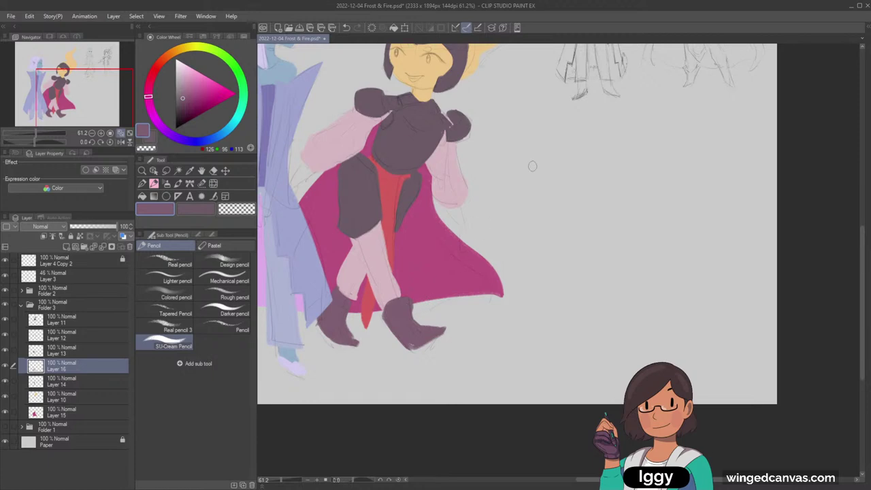
# Paint the fire character's gloved hands at the ends of both sleeves in the boot colour, undoing stray strokes
pyautogui.moveTo(302, 172)
pyautogui.mouseDown()
pyautogui.moveTo(311, 170)
pyautogui.moveTo(289, 182)
pyautogui.moveTo(294, 190)
pyautogui.moveTo(299, 169)
pyautogui.moveTo(310, 169)
pyautogui.mouseUp()
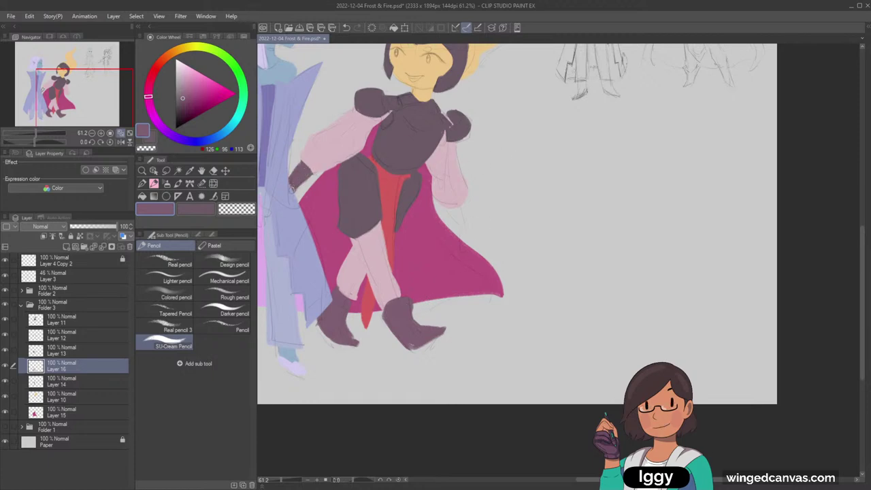
pyautogui.moveTo(448, 205)
pyautogui.mouseDown()
pyautogui.moveTo(468, 216)
pyautogui.moveTo(461, 203)
pyautogui.mouseUp()
pyautogui.hotkey('ctrl', 'z')
pyautogui.hotkey('ctrl', 'z')
# On a new layer above Layer 7 in Folder 2, draw the frost character's tall crown spikes in pale blue
pyautogui.click(129, 133)
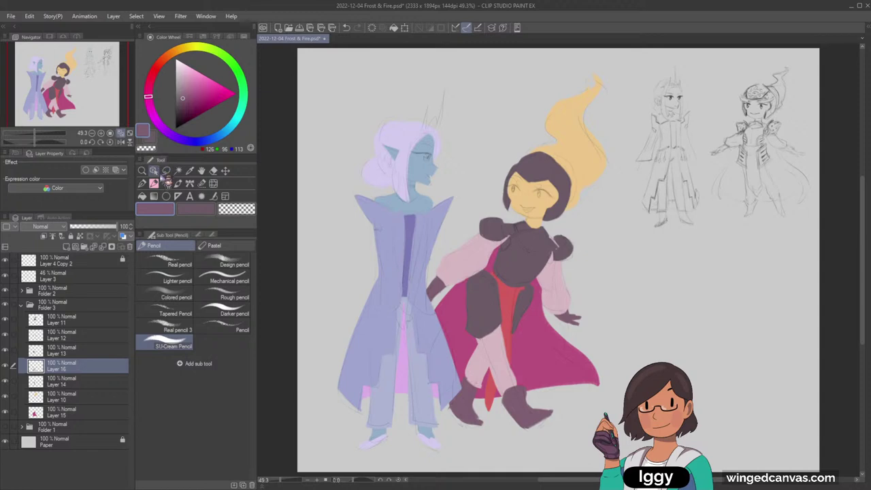
pyautogui.press('o')
pyautogui.click(414, 143)
pyautogui.hotkey('ctrl', 'shift', 'n')
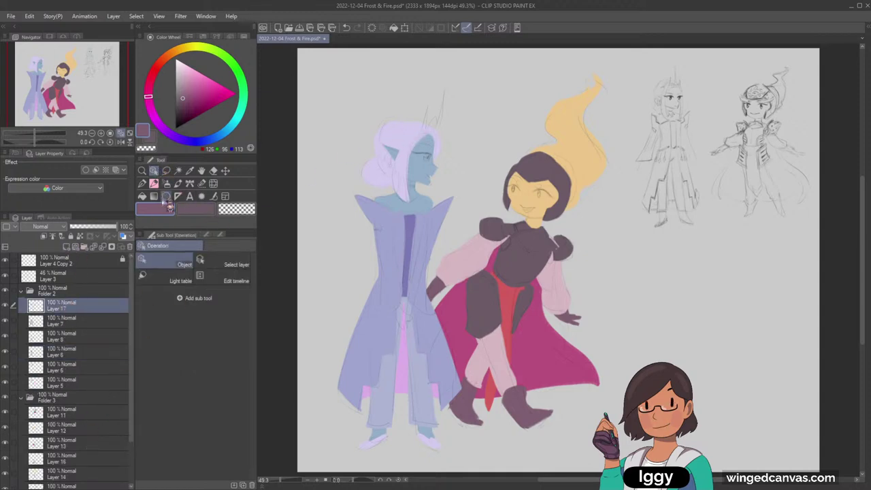
pyautogui.click(154, 183)
pyautogui.keyDown('alt'); pyautogui.click(402, 173); pyautogui.keyUp('alt')
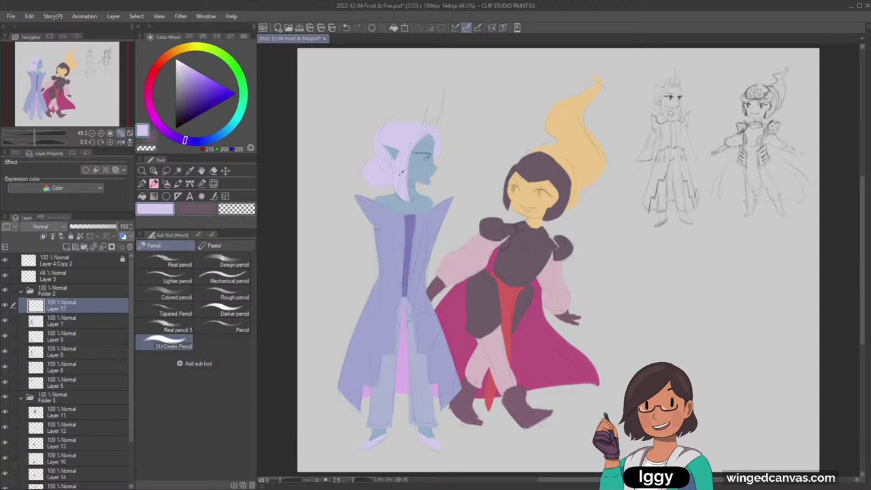
pyautogui.click(212, 139)
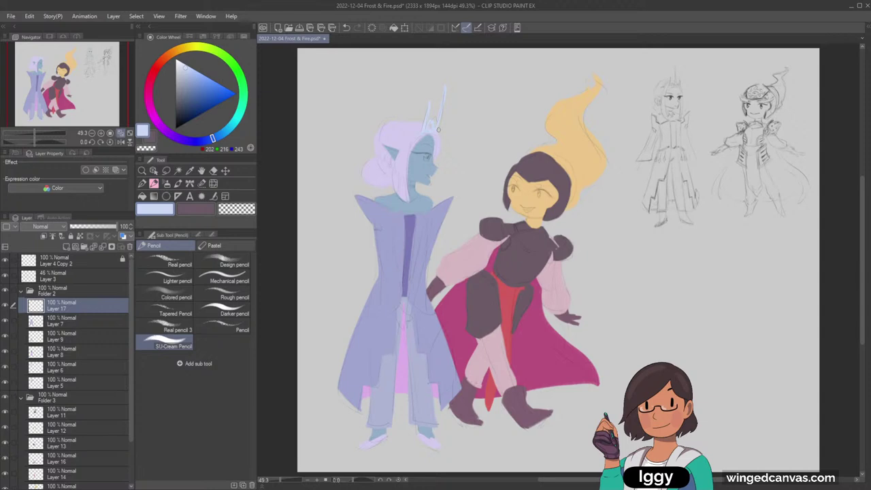
# Collapse Folder 2 and lower the opacity of the sketch on Layer 3 to 23%
pyautogui.click(21, 291)
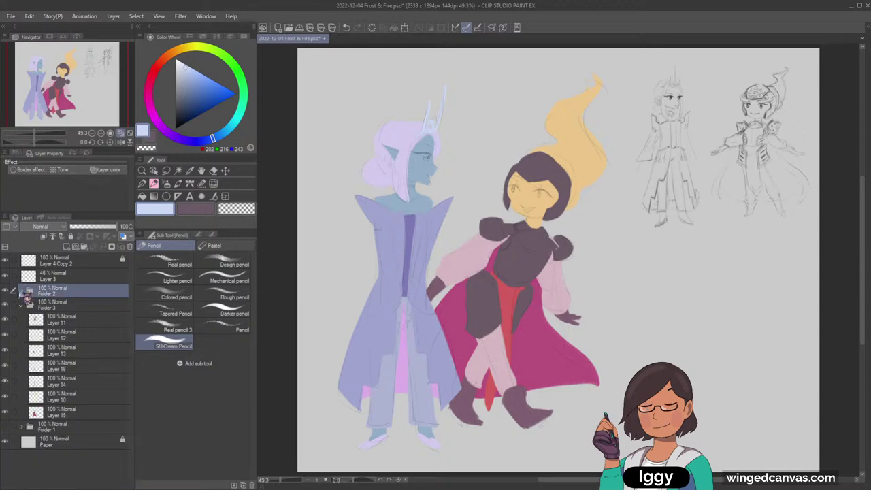
pyautogui.click(4, 290)
pyautogui.click(4, 275)
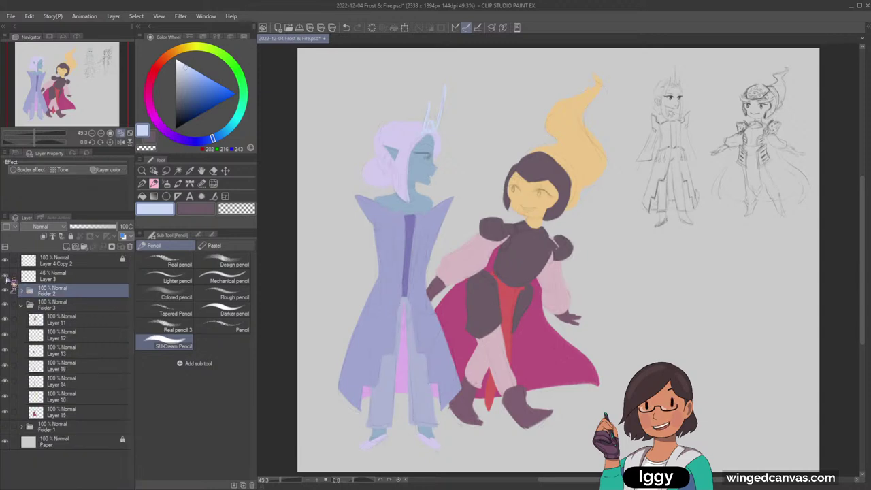
pyautogui.click(45, 278)
pyautogui.click(81, 226)
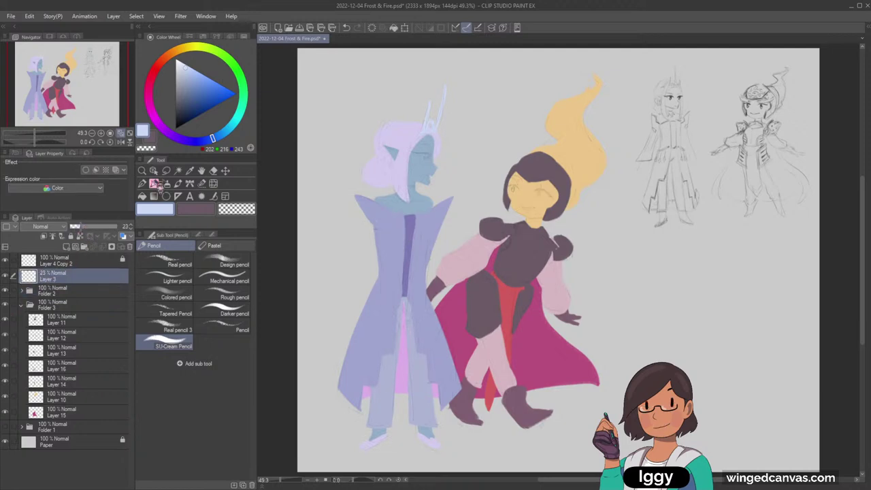
# Select the flame hair's layer, Layer 10, and lock its transparent pixels
pyautogui.click(141, 171)
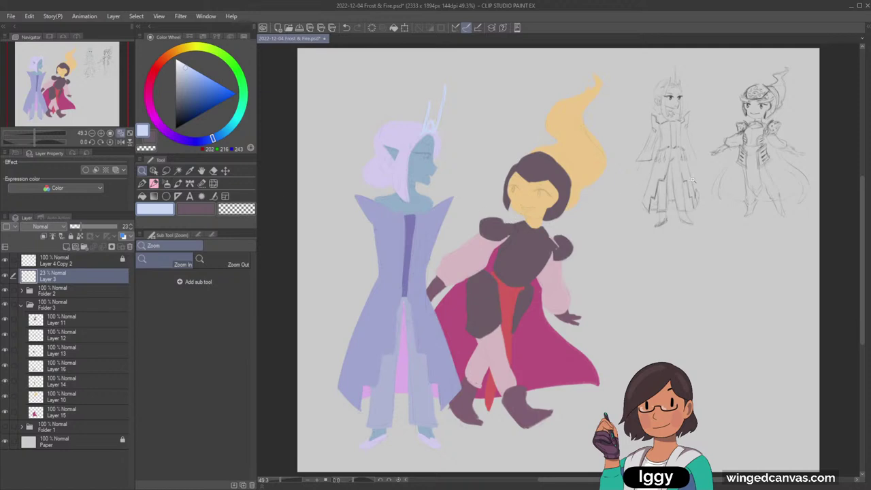
pyautogui.click(692, 180)
pyautogui.click(154, 171)
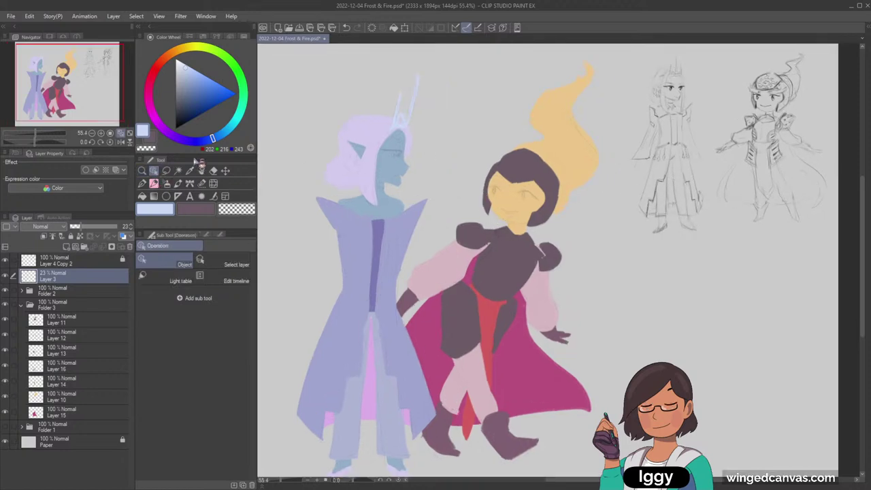
pyautogui.click(586, 163)
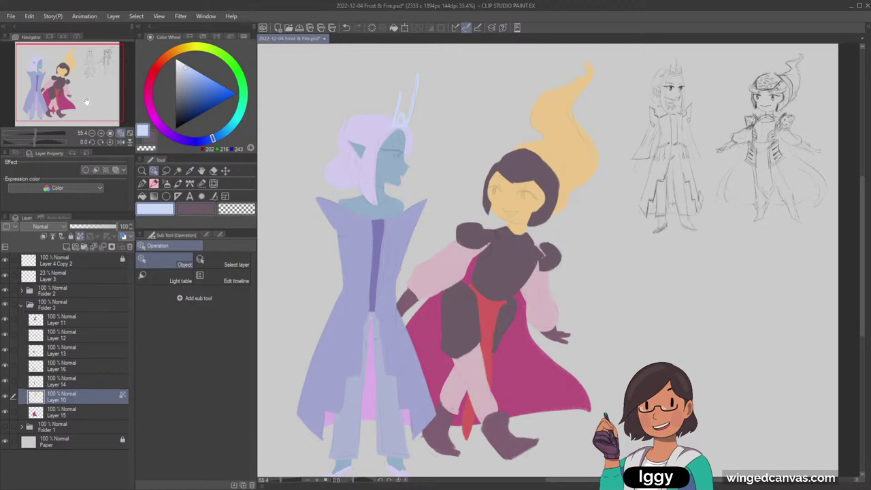
pyautogui.moveTo(86, 101); pyautogui.dragTo(93, 96)
# Airbrush a soft pink-red gradient over the tip and outer edges of the flame hair with the Soft airbrush
pyautogui.click(151, 78)
pyautogui.moveTo(202, 88); pyautogui.dragTo(204, 83)
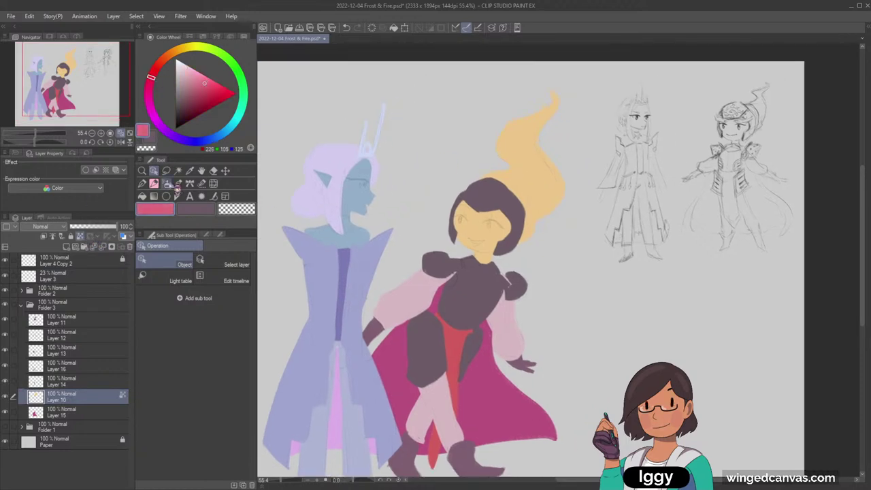
pyautogui.click(167, 183)
pyautogui.moveTo(528, 121)
pyautogui.mouseDown()
pyautogui.moveTo(589, 92)
pyautogui.moveTo(595, 105)
pyautogui.moveTo(565, 99)
pyautogui.moveTo(594, 107)
pyautogui.moveTo(551, 112)
pyautogui.moveTo(566, 183)
pyautogui.moveTo(553, 210)
pyautogui.moveTo(482, 204)
pyautogui.moveTo(538, 201)
pyautogui.mouseUp()
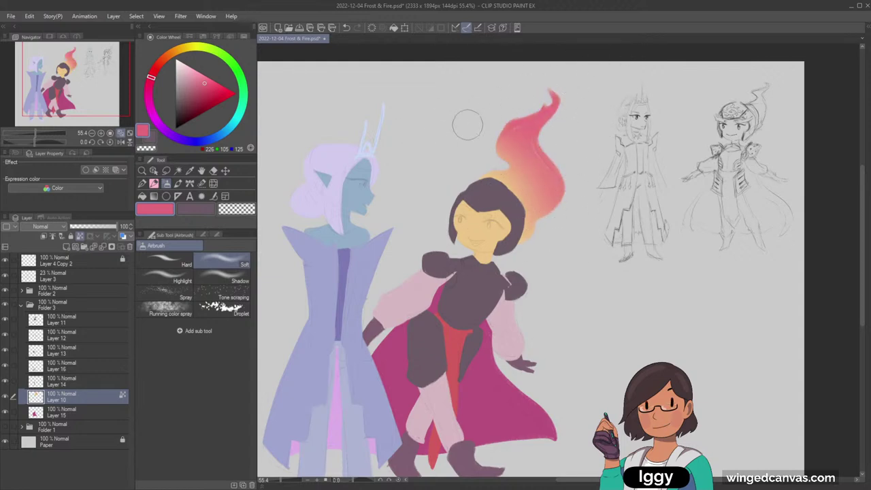
pyautogui.click(208, 76)
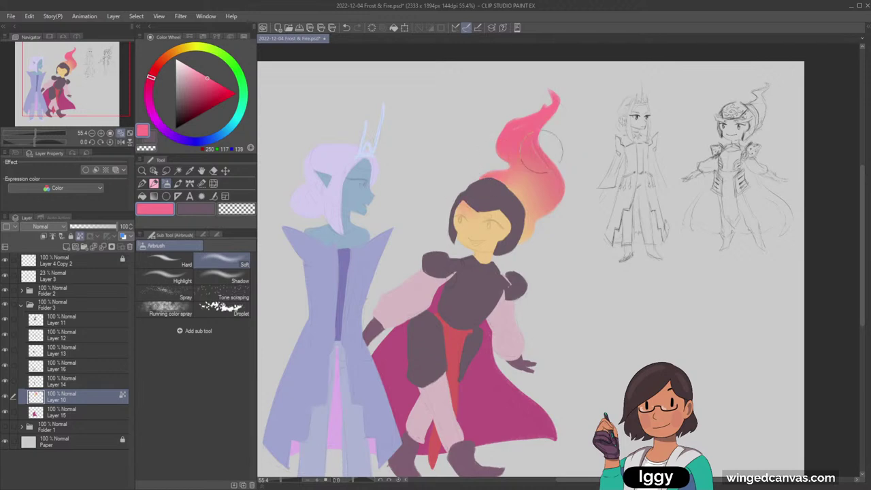
# Airbrush a peach glow back into the flame's base and shade the chin and neck in soft coral
pyautogui.keyDown('alt'); pyautogui.click(474, 233); pyautogui.keyUp('alt')
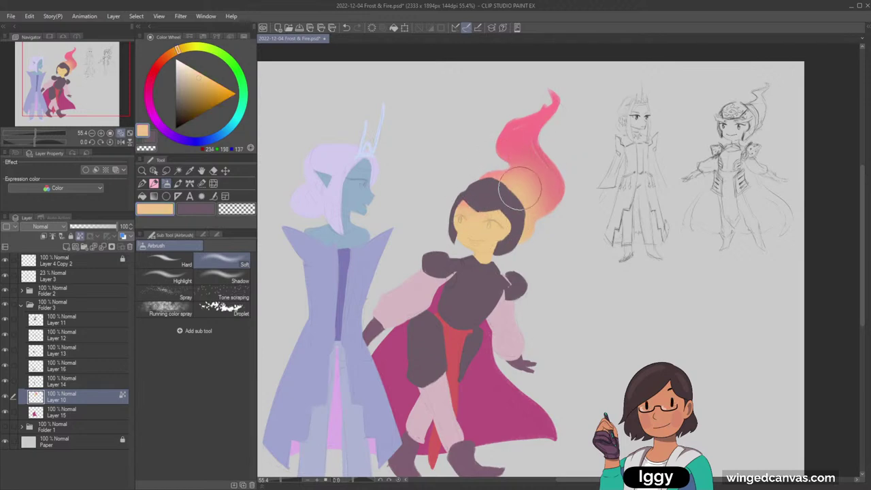
pyautogui.moveTo(520, 189)
pyautogui.mouseDown()
pyautogui.moveTo(535, 169)
pyautogui.moveTo(511, 195)
pyautogui.moveTo(534, 172)
pyautogui.moveTo(518, 174)
pyautogui.moveTo(534, 191)
pyautogui.mouseUp()
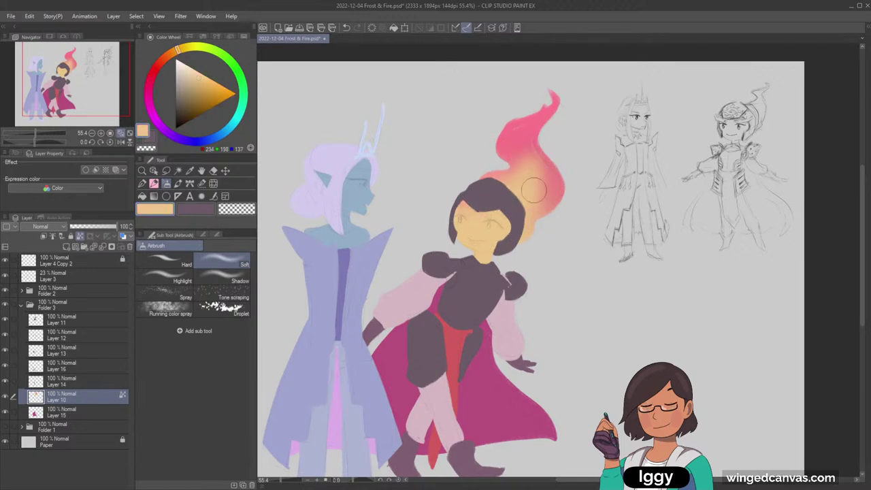
pyautogui.keyDown('alt'); pyautogui.click(559, 194); pyautogui.keyUp('alt')
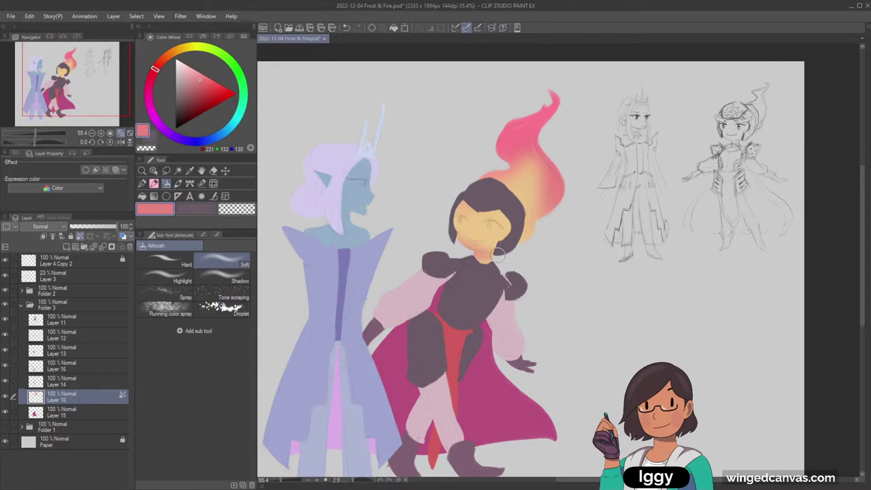
pyautogui.moveTo(469, 255); pyautogui.dragTo(488, 258)
# On a new layer above Layer 11, draw the fire character's thick coral eyebrows with the SU-Cream Pencil, undoing stray strokes
pyautogui.click(61, 325)
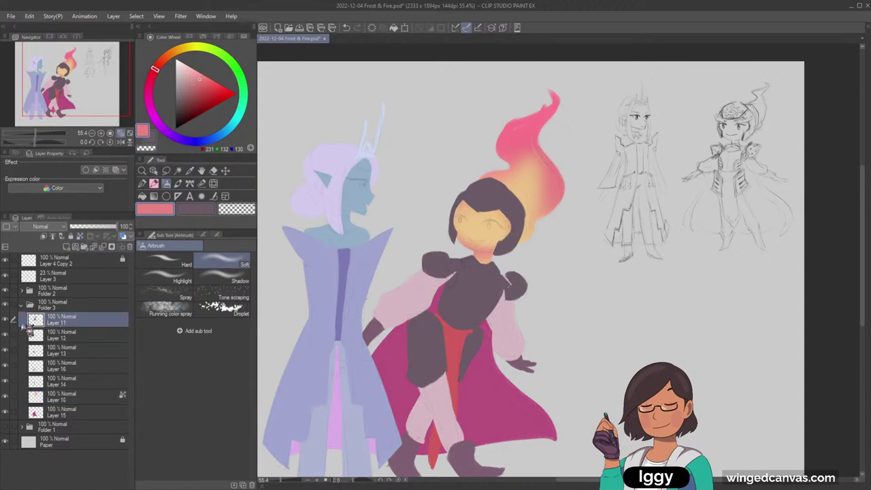
pyautogui.click(66, 246)
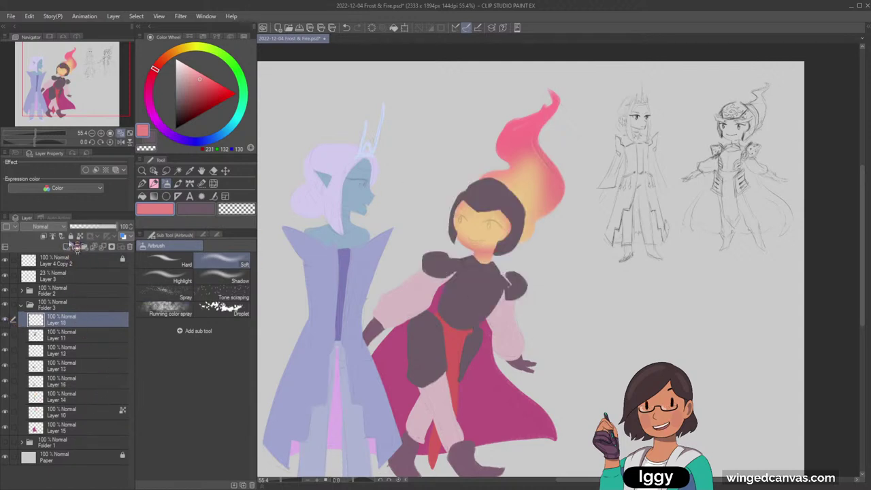
pyautogui.click(84, 237)
pyautogui.click(154, 184)
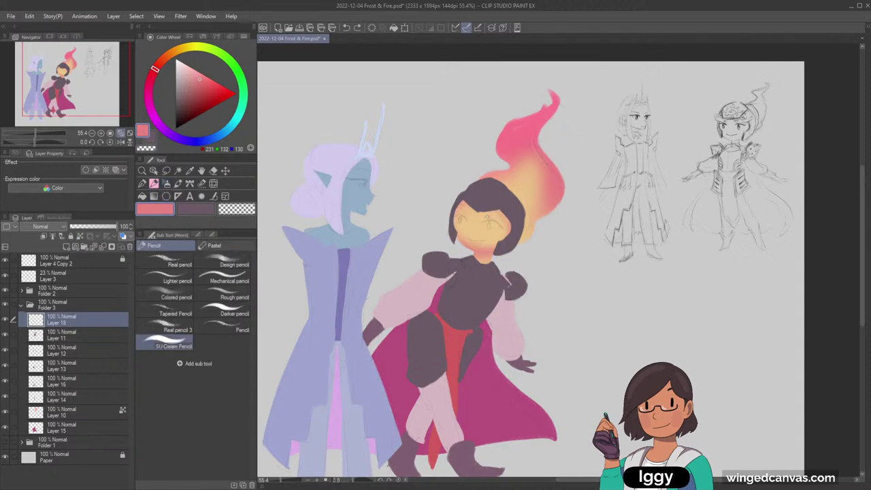
pyautogui.moveTo(493, 217); pyautogui.dragTo(508, 216)
pyautogui.hotkey('ctrl', 'z')
pyautogui.moveTo(483, 219)
pyautogui.mouseDown()
pyautogui.moveTo(513, 224)
pyautogui.moveTo(446, 210)
pyautogui.moveTo(446, 201)
pyautogui.moveTo(456, 206)
pyautogui.mouseUp()
pyautogui.hotkey('ctrl', 'z')
pyautogui.hotkey('ctrl', 'z')
pyautogui.hotkey('ctrl', 'z')
pyautogui.moveTo(501, 214); pyautogui.dragTo(513, 217)
# Draw thin dark reddish-brown upper lash lines over both of the fire character's eyes
pyautogui.press('/')
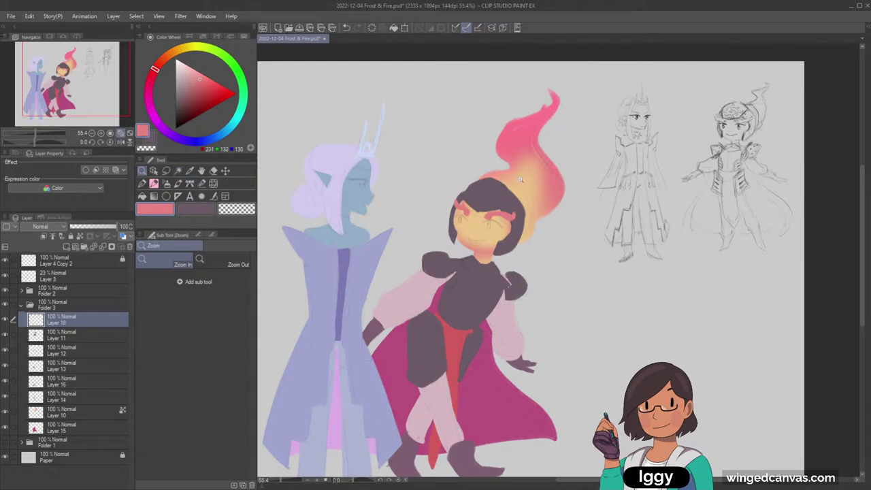
pyautogui.moveTo(521, 228); pyautogui.dragTo(486, 192)
pyautogui.click(155, 184)
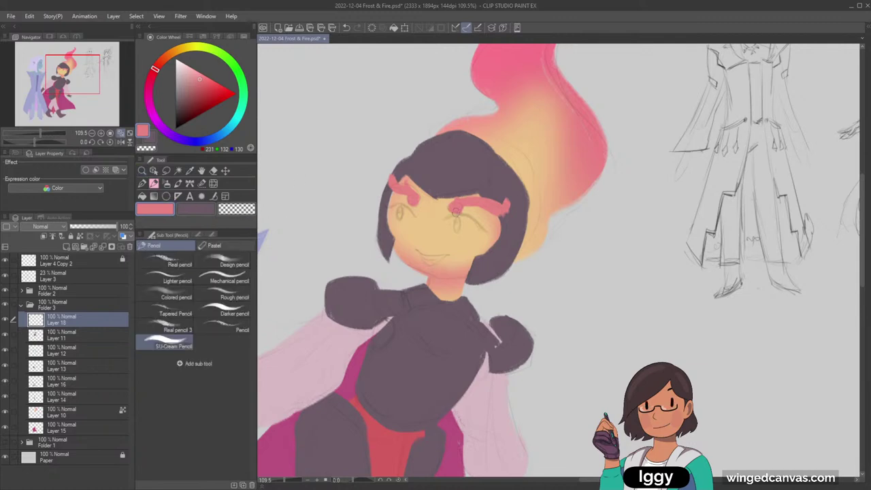
pyautogui.click(194, 97)
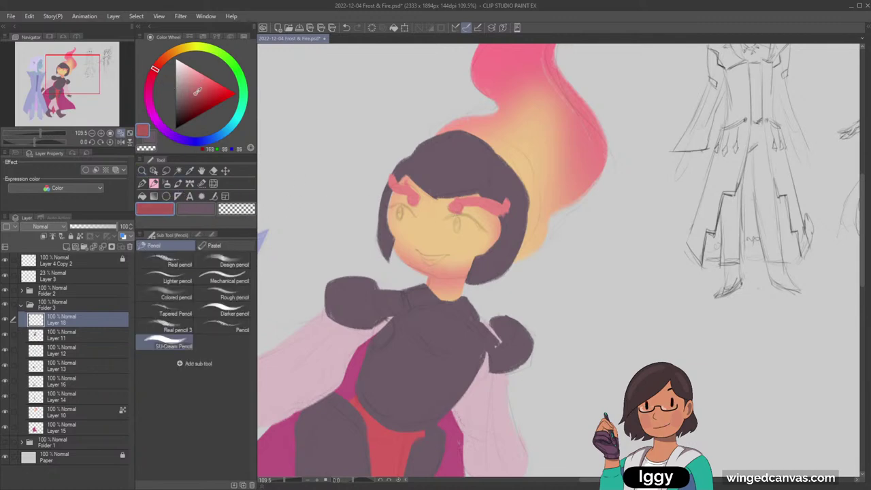
pyautogui.moveTo(385, 206); pyautogui.dragTo(399, 204)
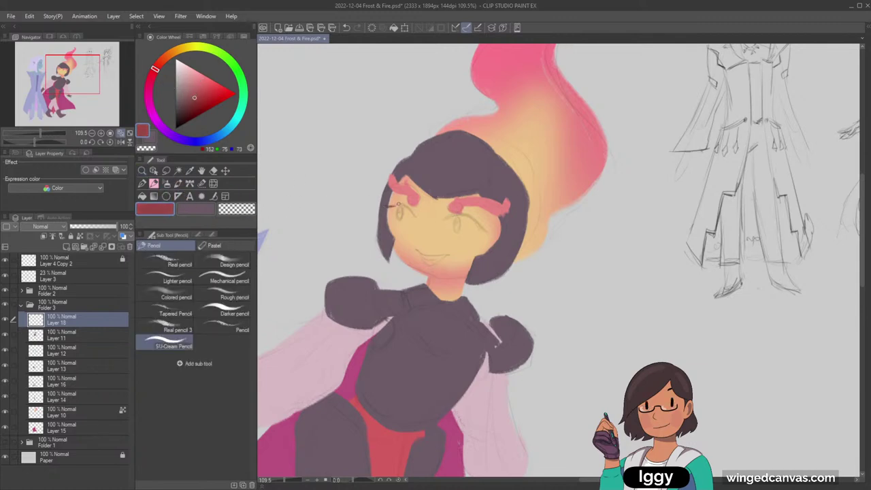
pyautogui.hotkey('ctrl', 'z')
pyautogui.click(186, 105)
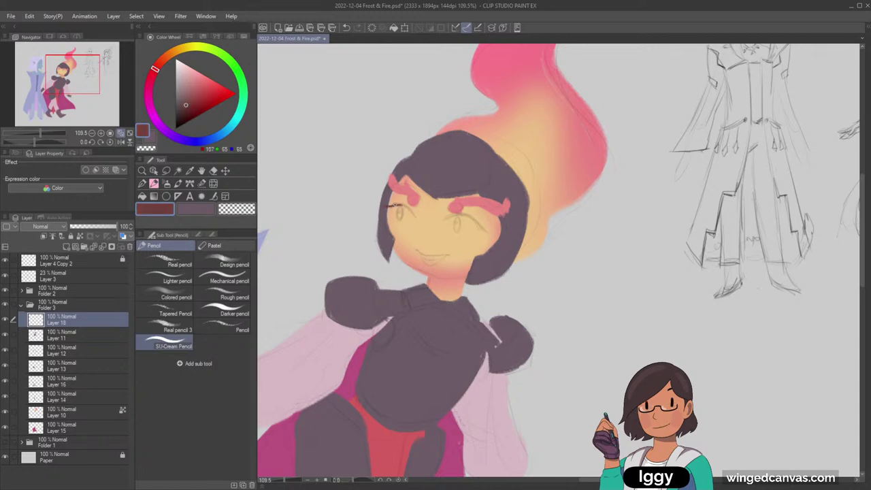
pyautogui.moveTo(393, 205)
pyautogui.mouseDown()
pyautogui.moveTo(412, 215)
pyautogui.moveTo(463, 215)
pyautogui.mouseUp()
# Paint the fire character's open smile in dark red and outline its upper edge in the lash-line brown
pyautogui.keyDown('alt'); pyautogui.click(578, 169); pyautogui.keyUp('alt')
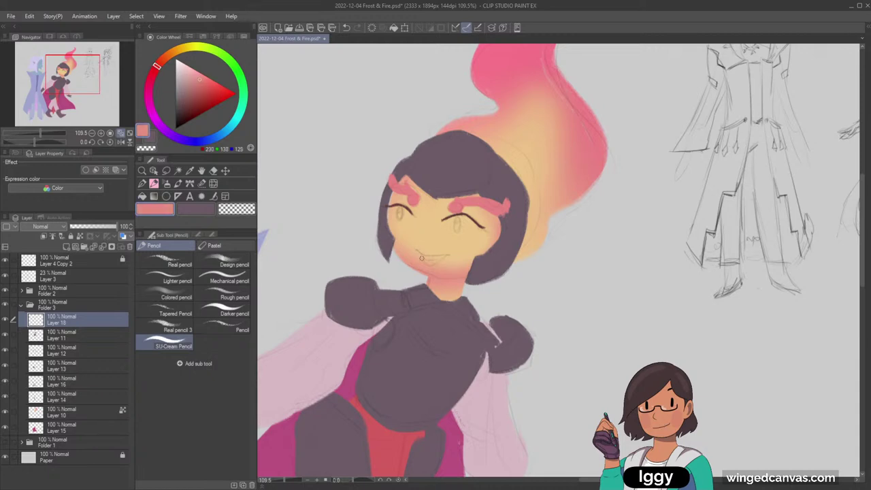
pyautogui.hotkey('ctrl', 'z')
pyautogui.click(154, 75)
pyautogui.moveTo(205, 89); pyautogui.dragTo(202, 93)
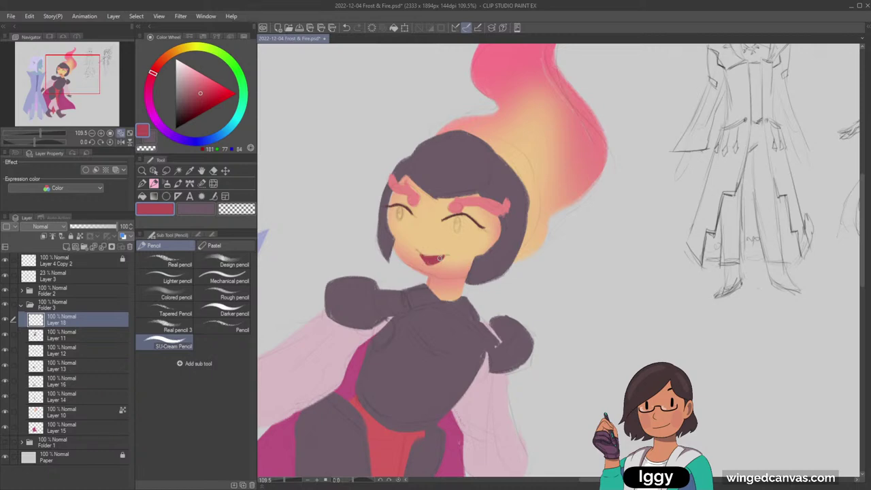
pyautogui.keyDown('alt'); pyautogui.click(478, 216); pyautogui.keyUp('alt')
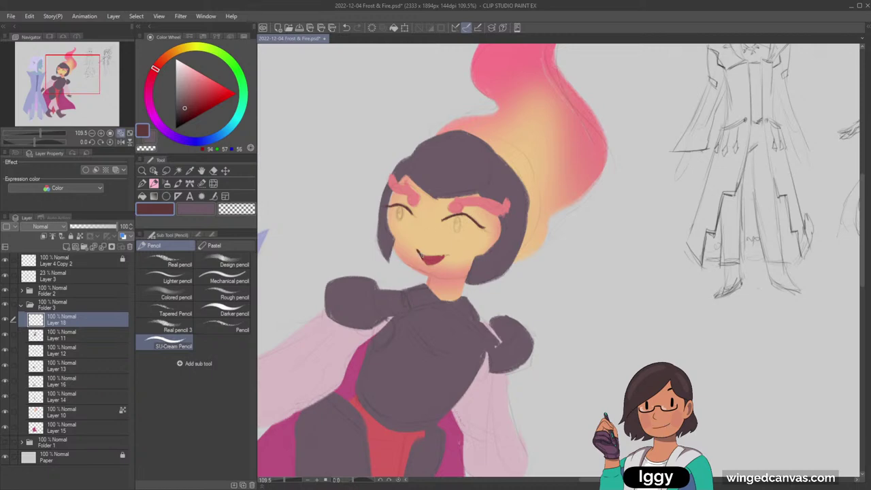
pyautogui.moveTo(422, 257); pyautogui.dragTo(437, 256)
# Paint pale pink teeth inside the open mouth and touch up the dark lip line around them
pyautogui.click(153, 113)
pyautogui.moveTo(183, 87); pyautogui.dragTo(182, 75)
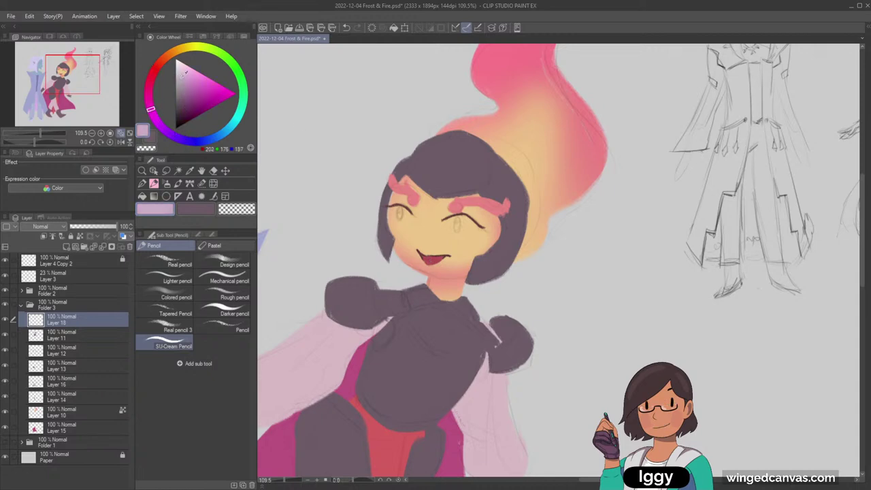
pyautogui.moveTo(427, 258); pyautogui.dragTo(433, 258)
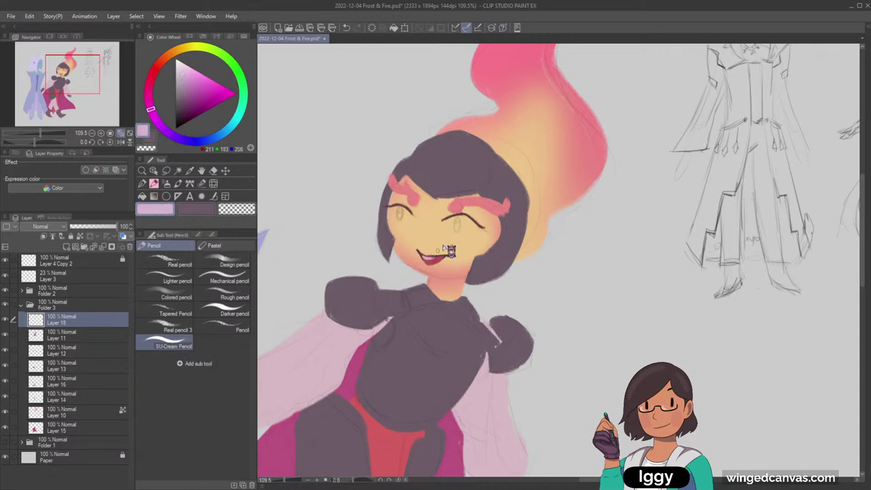
pyautogui.click(180, 66)
pyautogui.click(190, 67)
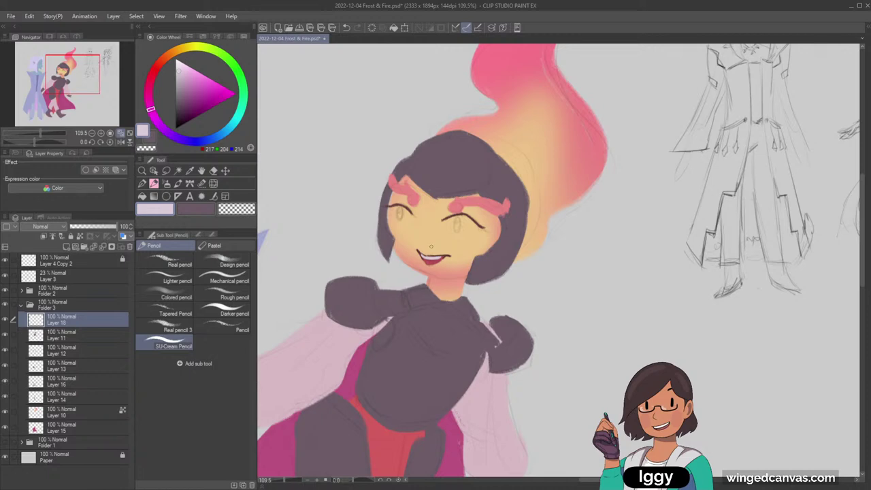
pyautogui.keyDown('alt'); pyautogui.click(436, 256); pyautogui.keyUp('alt')
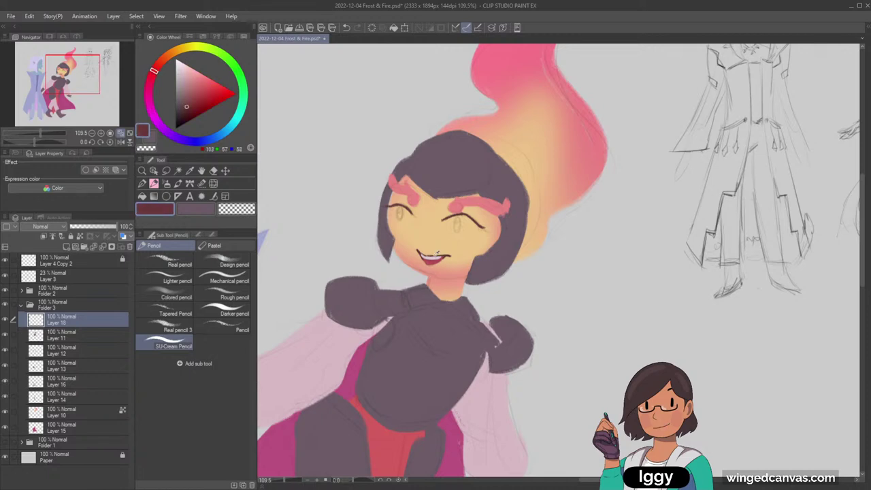
pyautogui.keyDown('alt'); pyautogui.click(436, 258); pyautogui.keyUp('alt')
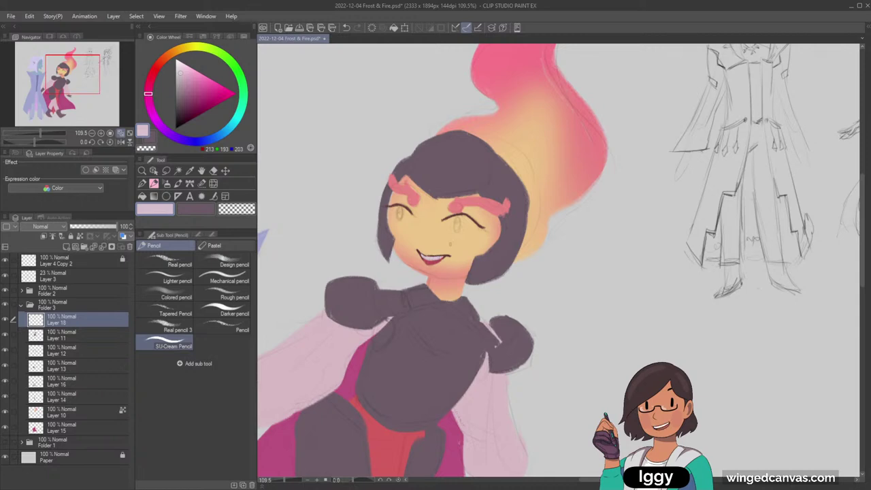
pyautogui.moveTo(150, 93)
pyautogui.mouseDown()
pyautogui.moveTo(162, 76)
pyautogui.moveTo(156, 72)
pyautogui.mouseUp()
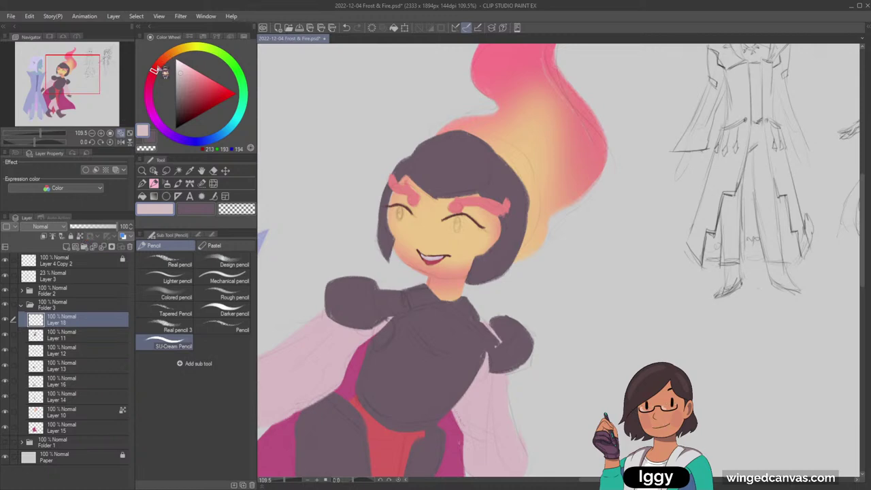
pyautogui.moveTo(154, 70); pyautogui.dragTo(163, 60)
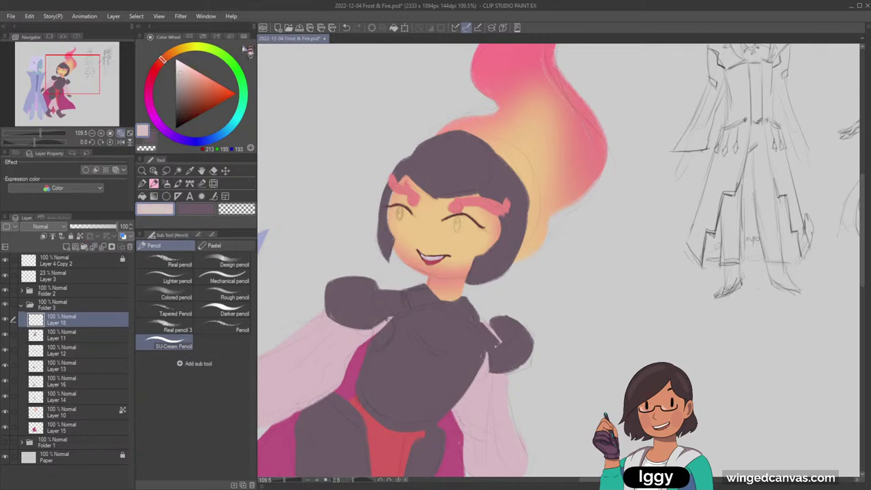
pyautogui.click(178, 50)
pyautogui.click(194, 75)
pyautogui.click(196, 79)
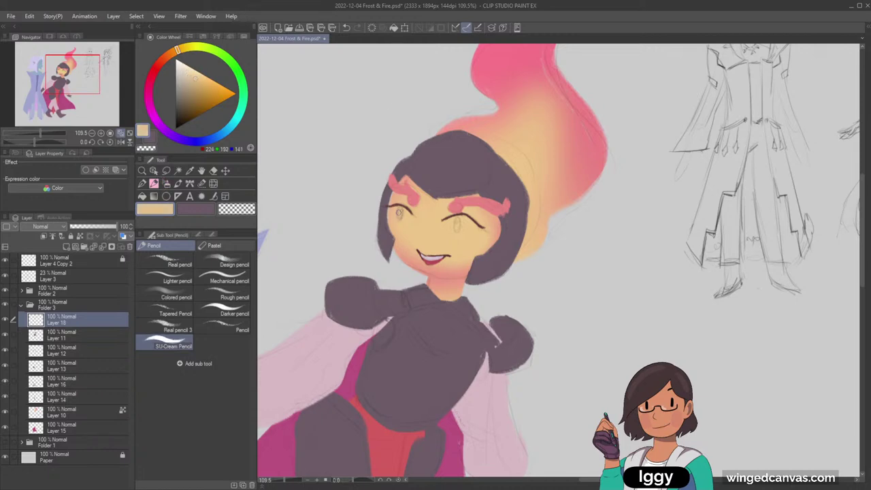
pyautogui.click(211, 85)
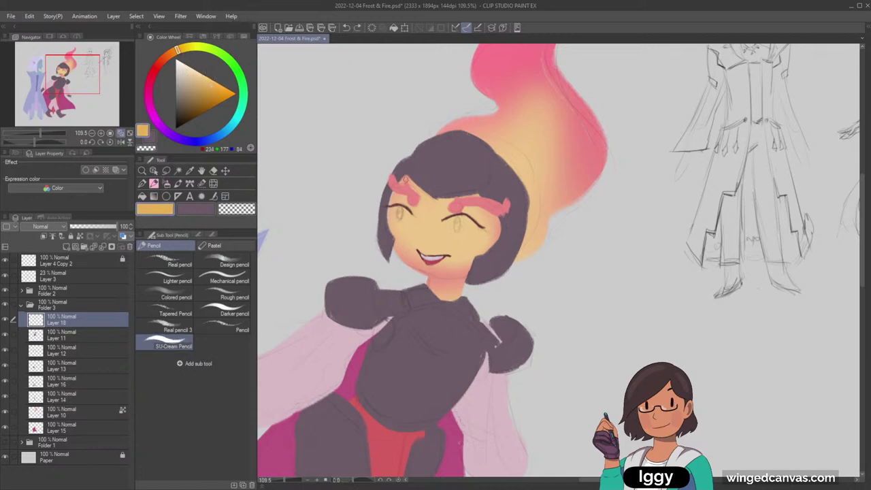
pyautogui.moveTo(400, 212); pyautogui.dragTo(400, 221)
pyautogui.hotkey('ctrl', 'z')
# Paint narrow oval irises in deep crimson in both of the fire character's eyes
pyautogui.click(152, 74)
pyautogui.click(203, 89)
pyautogui.click(199, 98)
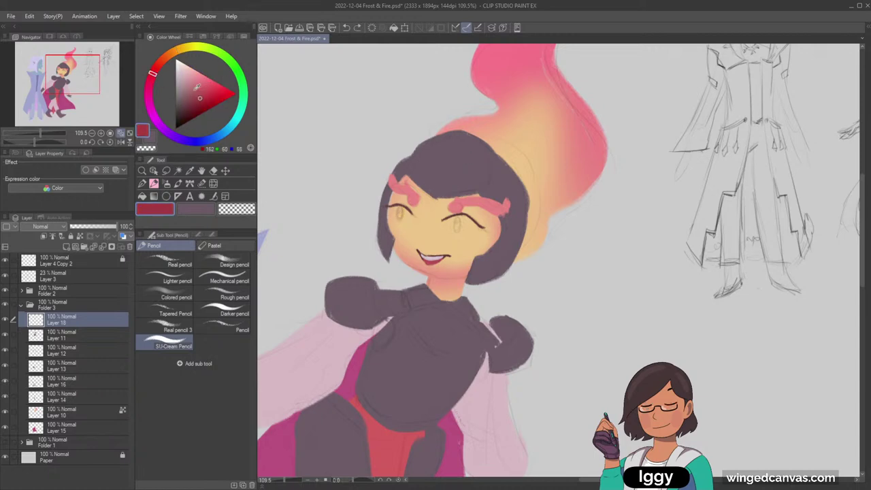
pyautogui.moveTo(401, 209); pyautogui.dragTo(401, 216)
pyautogui.hotkey('ctrl', 'z')
pyautogui.moveTo(457, 218); pyautogui.dragTo(457, 230)
# Detail the fire character's irises with light coral accents, very dark red pupils and small pale lavender highlights
pyautogui.click(162, 61)
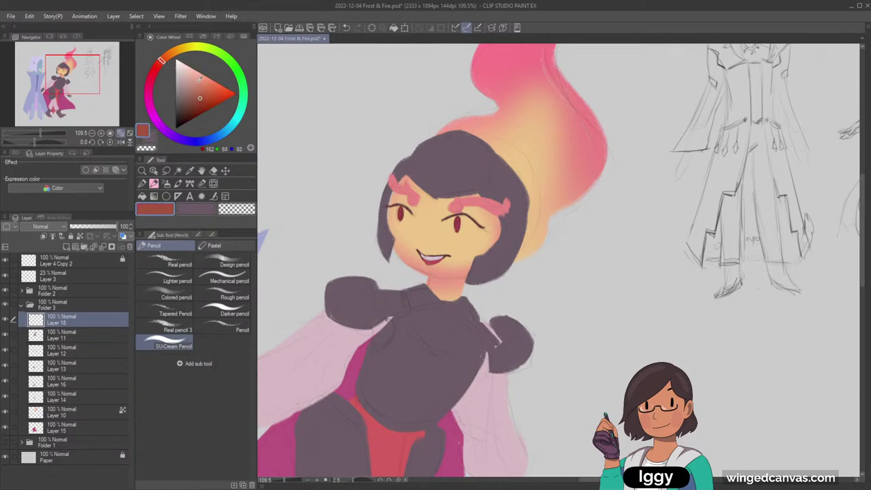
pyautogui.click(202, 79)
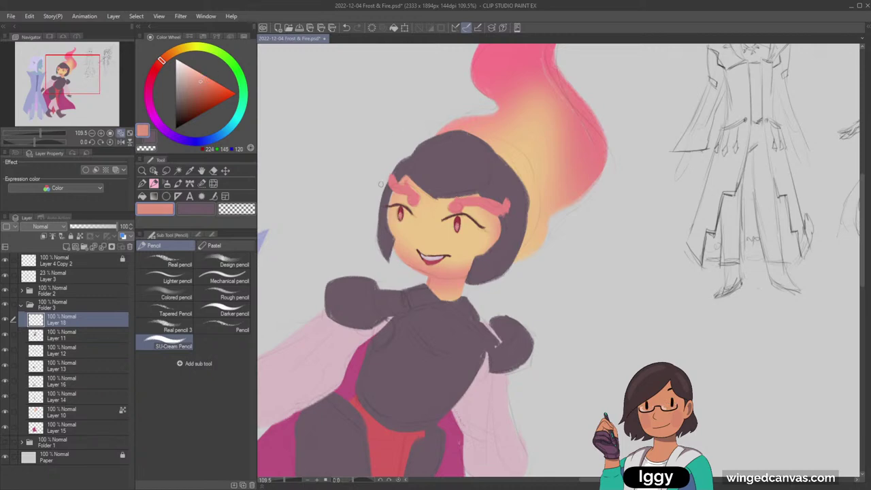
pyautogui.keyDown('alt'); pyautogui.click(404, 205); pyautogui.keyUp('alt')
pyautogui.click(187, 114)
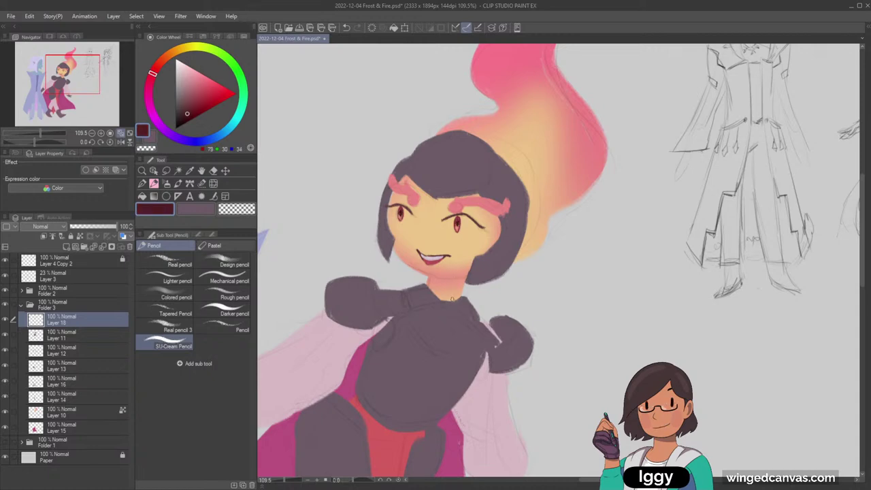
pyautogui.keyDown('alt'); pyautogui.click(452, 297); pyautogui.keyUp('alt')
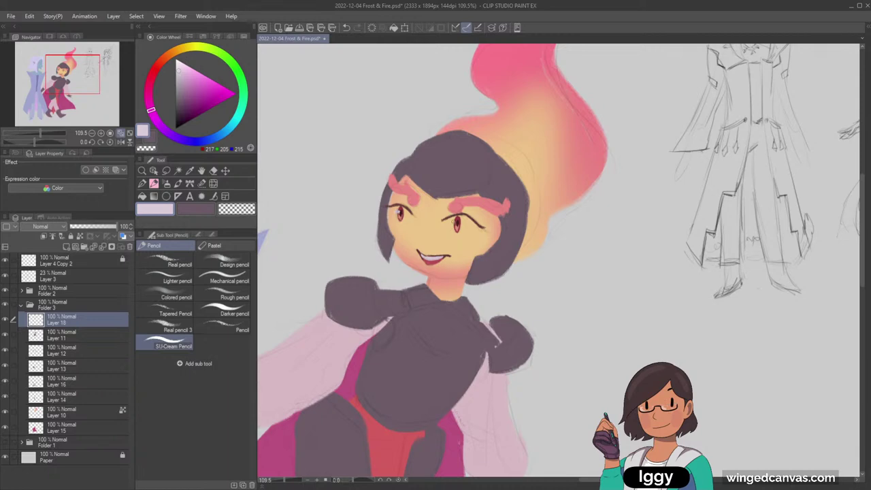
# Toggle the visibility of Layer 11 and the facial features layer to check them, and add a new layer between the two
pyautogui.hotkey('ctrl', 'space')
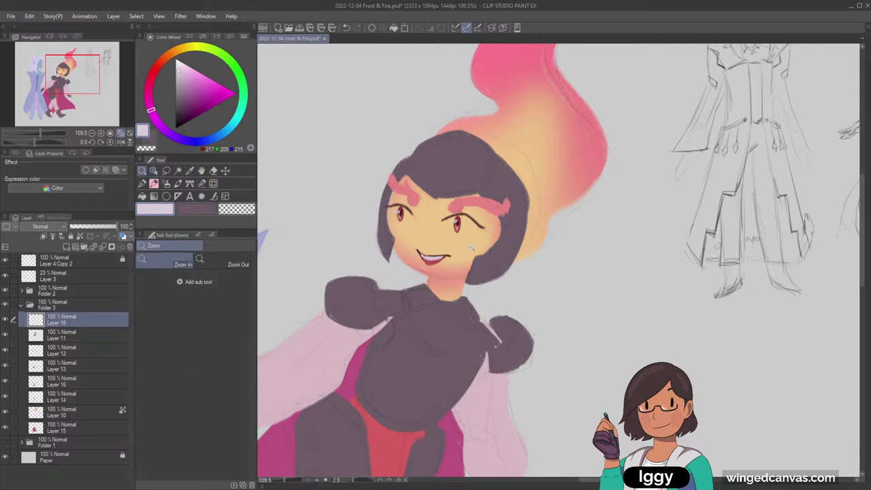
pyautogui.moveTo(501, 251)
pyautogui.mouseDown()
pyautogui.moveTo(542, 219)
pyautogui.moveTo(519, 215)
pyautogui.mouseUp()
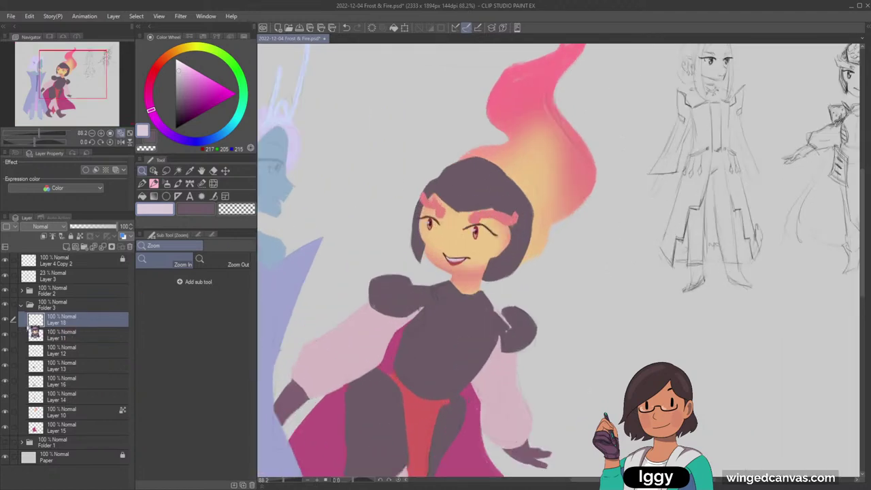
pyautogui.click(5, 334)
pyautogui.click(5, 334)
pyautogui.click(7, 321)
pyautogui.click(7, 321)
pyautogui.click(66, 247)
pyautogui.moveTo(81, 324); pyautogui.dragTo(87, 346)
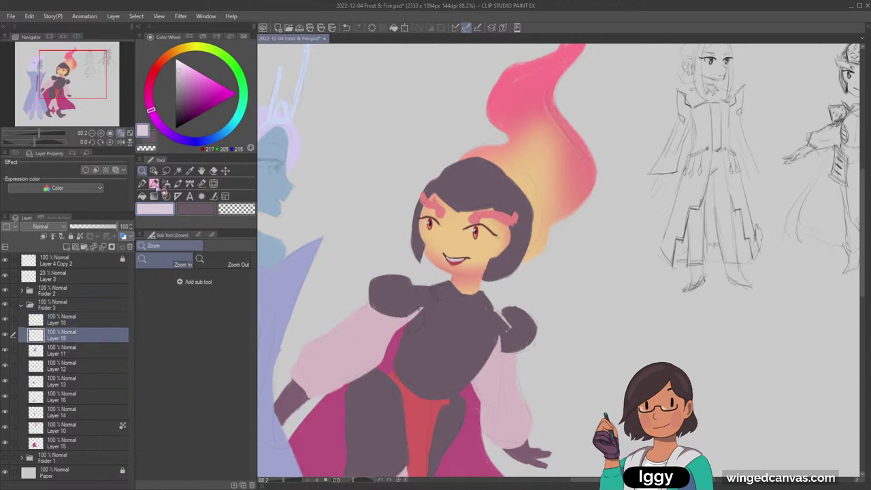
pyautogui.click(154, 183)
pyautogui.hotkey('ctrl', 'z')
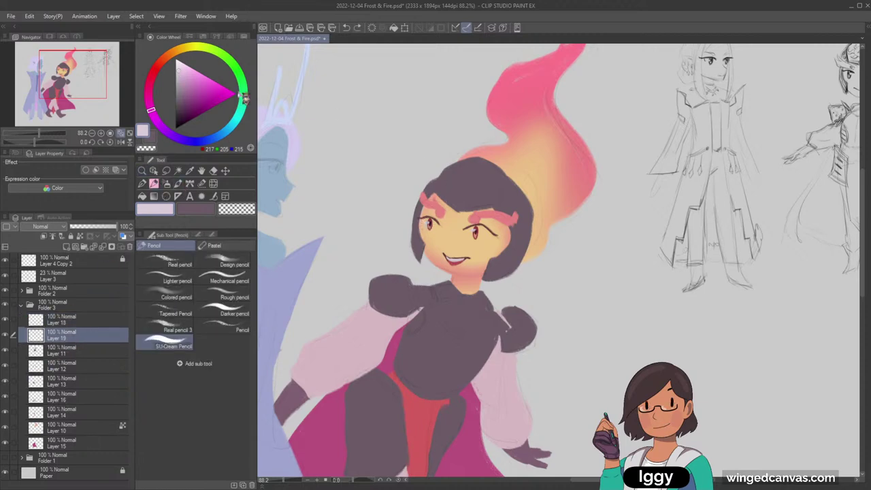
# Paint pale mauve eye whites on the fire character in Layer 19, compare the face with and without them, and leave the layer hidden
pyautogui.click(179, 76)
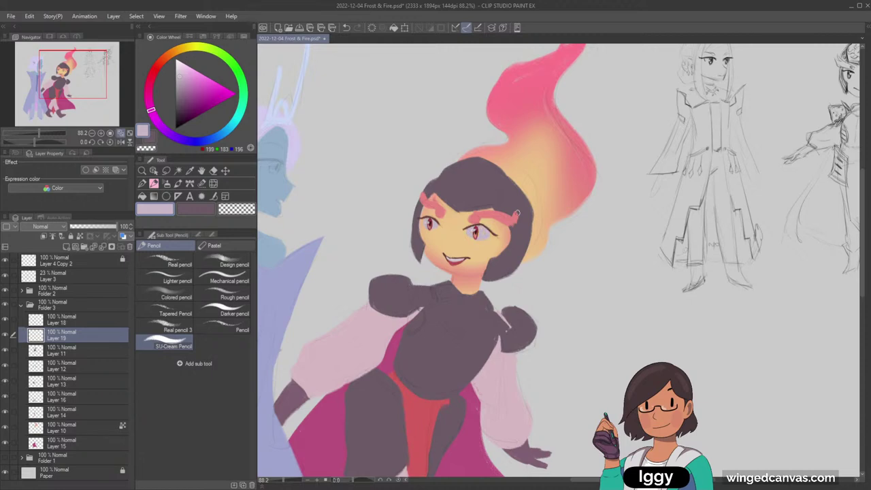
pyautogui.click(129, 134)
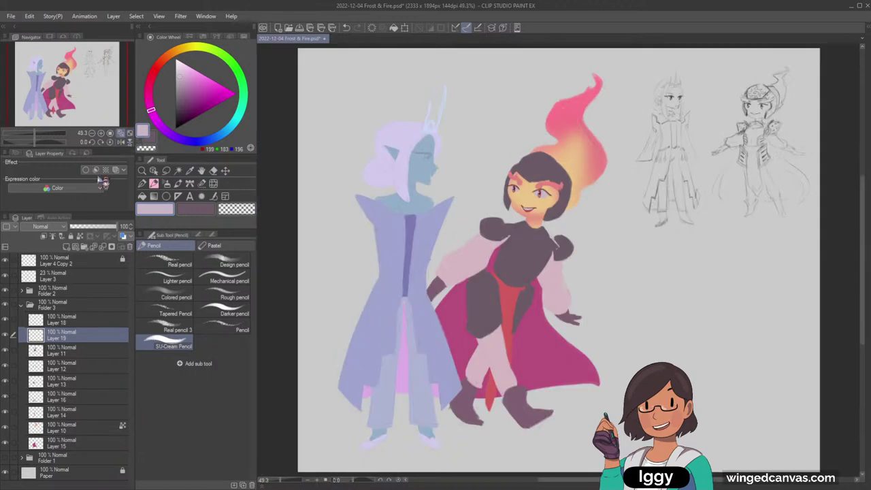
pyautogui.click(5, 335)
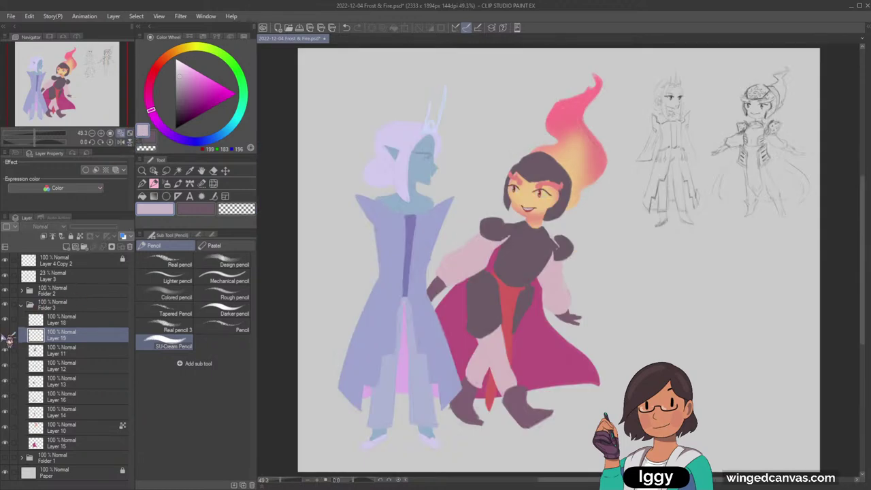
pyautogui.click(3, 338)
pyautogui.click(3, 340)
# Check Layer 17 in the frost character's folder by toggling its visibility, and add a new layer above it
pyautogui.click(142, 171)
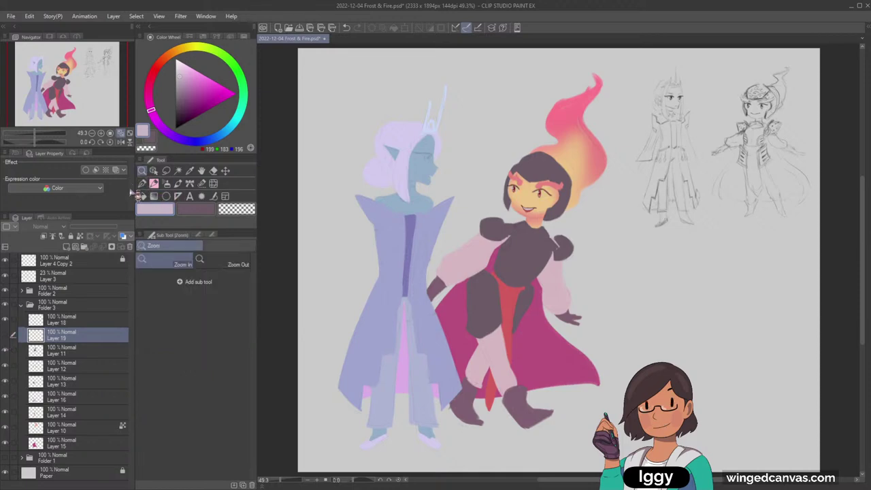
pyautogui.moveTo(471, 125); pyautogui.dragTo(538, 125)
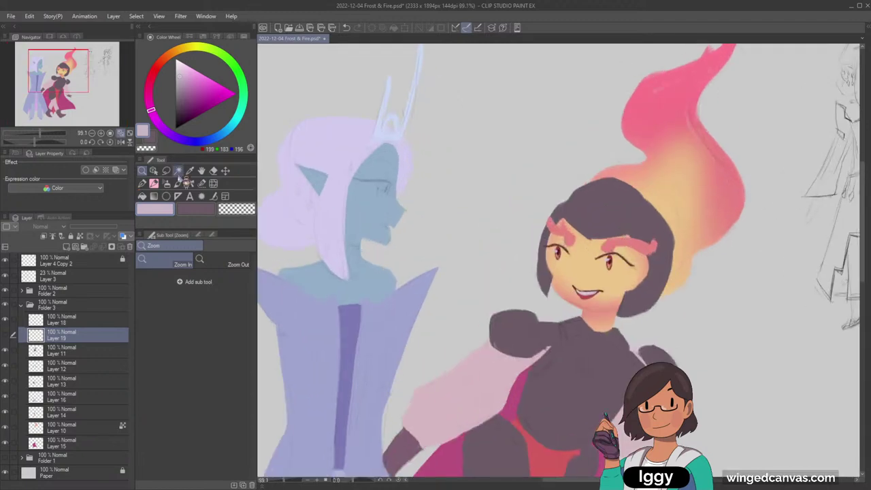
pyautogui.click(156, 170)
pyautogui.click(366, 203)
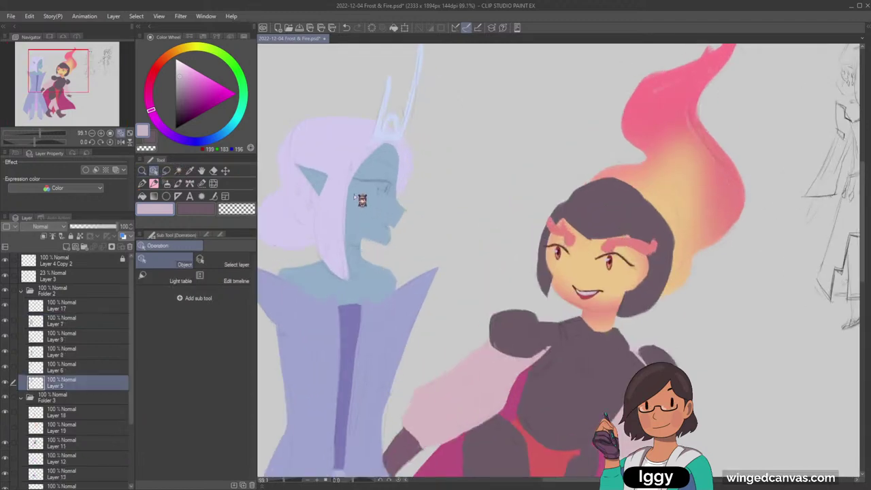
pyautogui.click(60, 306)
pyautogui.click(4, 306)
pyautogui.click(6, 306)
pyautogui.press('p')
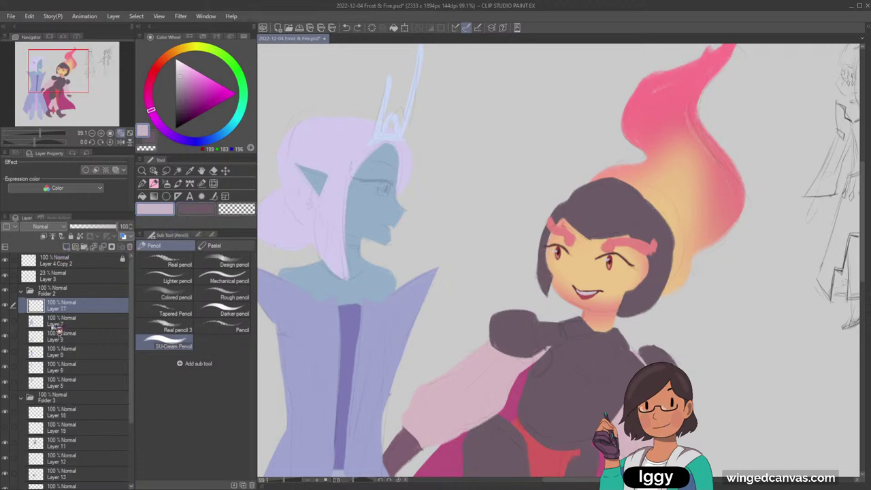
pyautogui.click(67, 247)
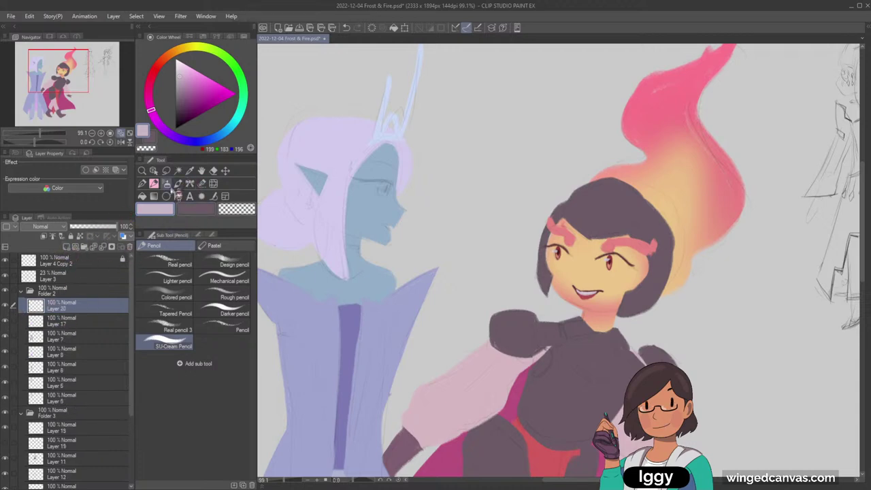
# Draw a thin curved upper lash line in dark plum on the frost character's eye
pyautogui.click(186, 212)
pyautogui.click(181, 118)
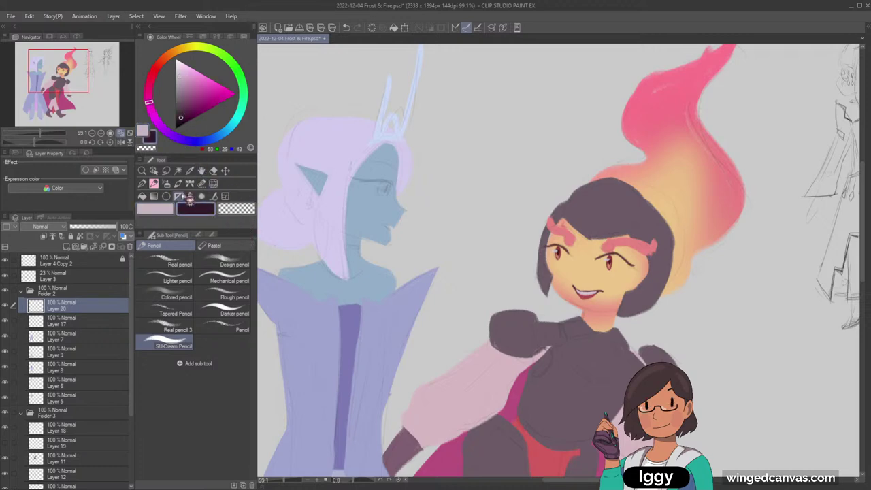
pyautogui.moveTo(353, 178); pyautogui.dragTo(370, 180)
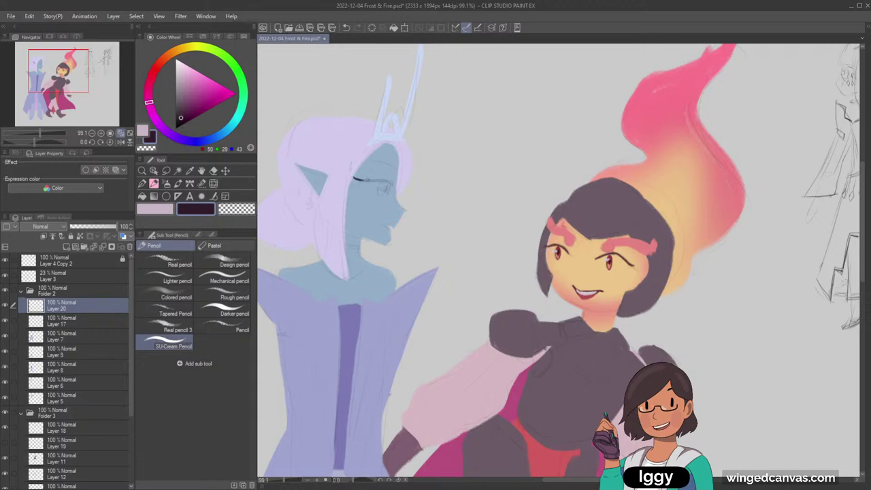
pyautogui.click(187, 111)
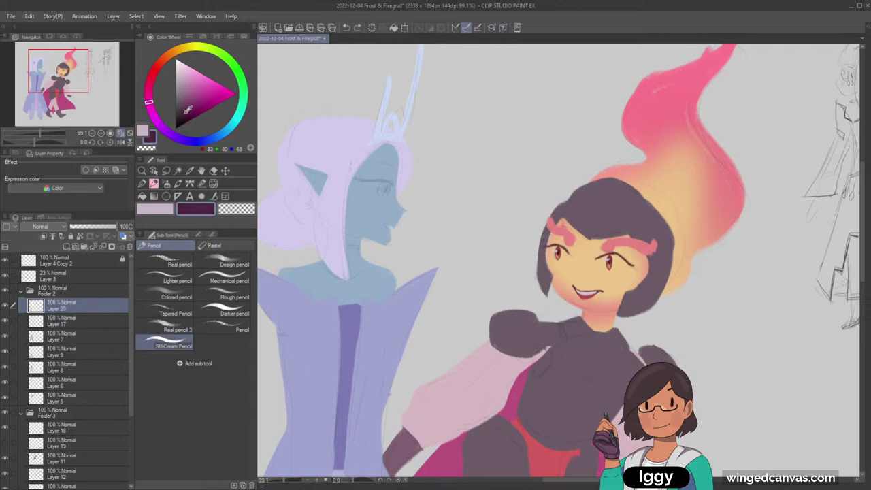
pyautogui.moveTo(356, 178)
pyautogui.mouseDown()
pyautogui.moveTo(383, 184)
pyautogui.moveTo(361, 181)
pyautogui.mouseUp()
pyautogui.moveTo(361, 181); pyautogui.dragTo(393, 187)
pyautogui.hotkey('ctrl', 'z')
# Paint the frost character's narrow oval iris in bright pink below the lash line
pyautogui.click(196, 71)
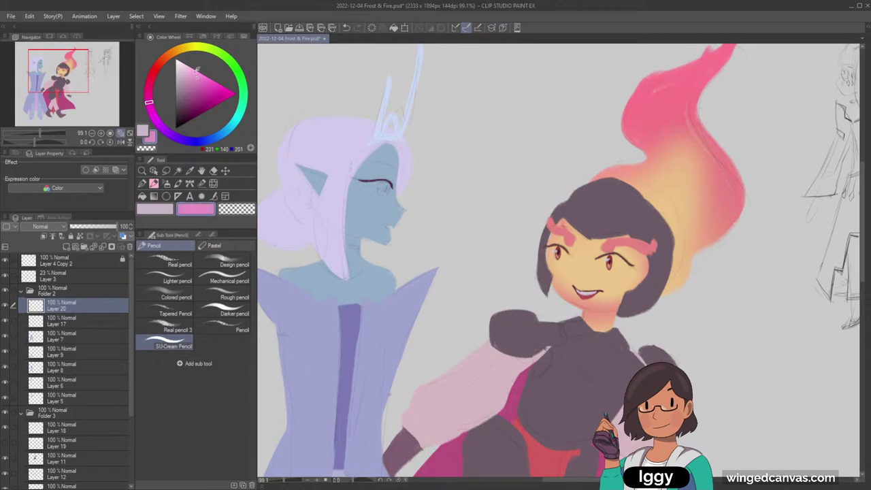
pyautogui.moveTo(382, 184); pyautogui.dragTo(381, 196)
pyautogui.moveTo(385, 191); pyautogui.dragTo(386, 185)
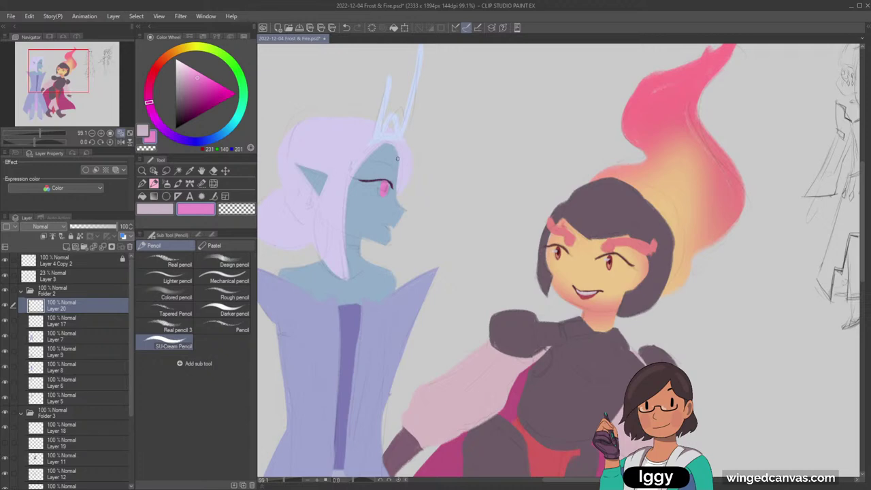
# Shade the upper part and centre of the frost character's iris in deeper magenta, keeping light pink at the lower edge
pyautogui.keyDown('alt'); pyautogui.click(385, 186); pyautogui.keyUp('alt')
pyautogui.click(151, 112)
pyautogui.click(197, 86)
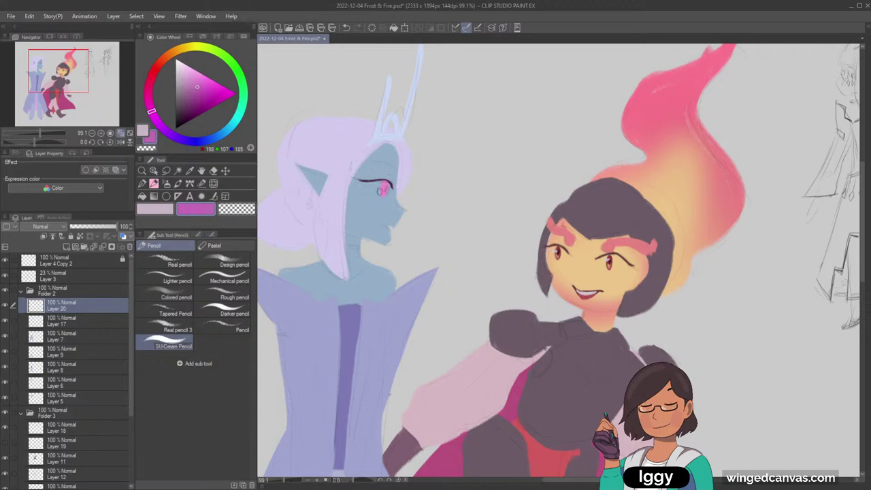
pyautogui.click(205, 91)
pyautogui.hotkey('ctrl', 'z')
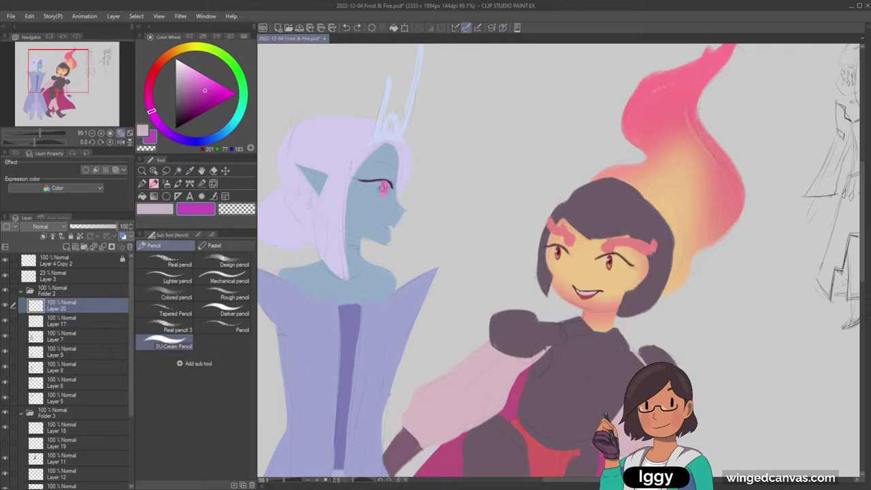
pyautogui.click(383, 187)
pyautogui.keyDown('alt'); pyautogui.click(382, 193); pyautogui.keyUp('alt')
pyautogui.moveTo(382, 194); pyautogui.dragTo(384, 187)
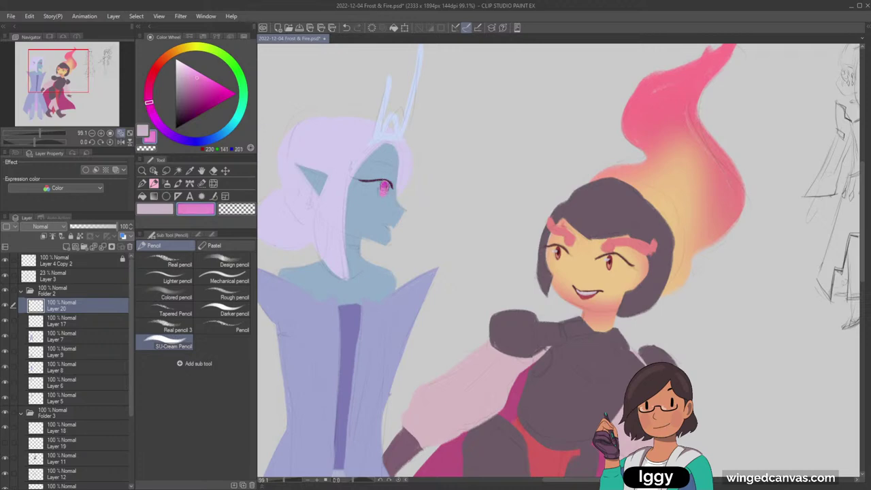
# Detail the frost character's eye with a dark plum pupil, pale pink highlights and deep purple shading in the iris
pyautogui.keyDown('alt'); pyautogui.click(394, 183); pyautogui.keyUp('alt')
pyautogui.keyDown('alt'); pyautogui.click(389, 183); pyautogui.keyUp('alt')
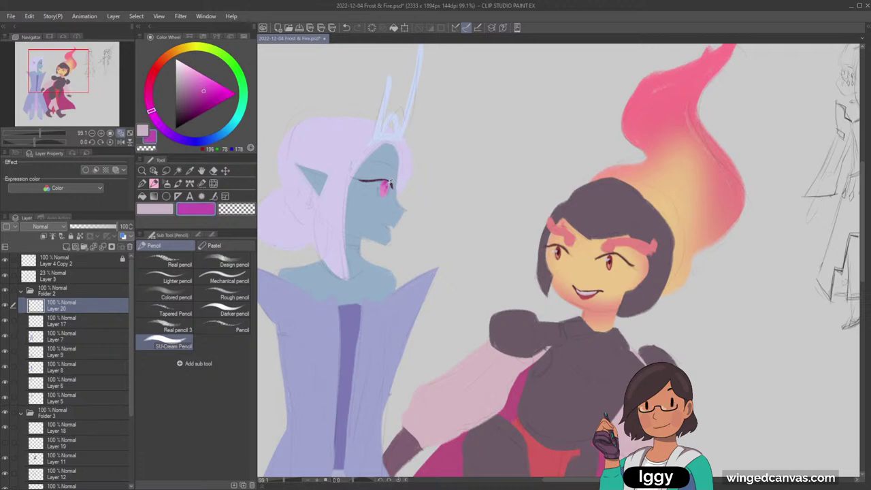
pyautogui.keyDown('alt'); pyautogui.click(391, 183); pyautogui.keyUp('alt')
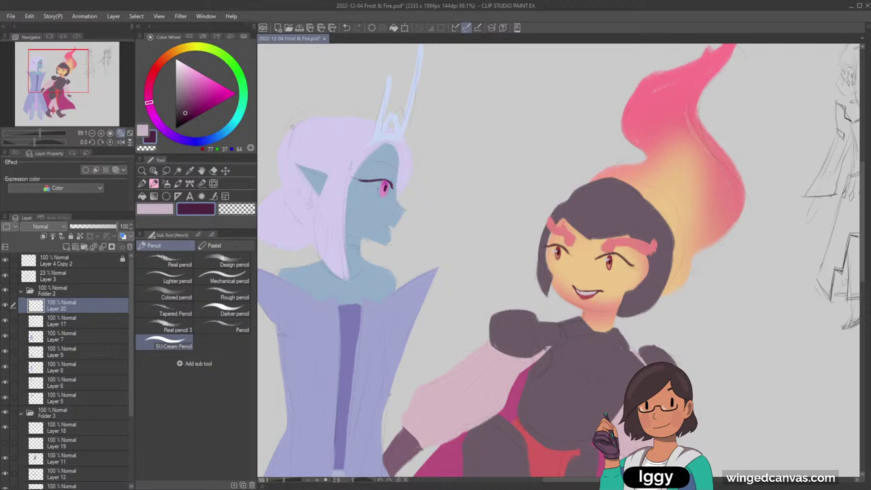
pyautogui.click(191, 68)
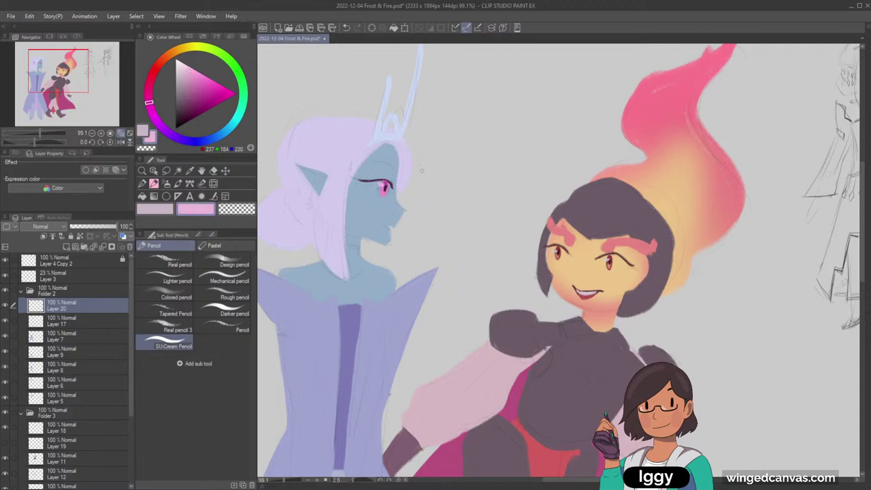
pyautogui.click(187, 67)
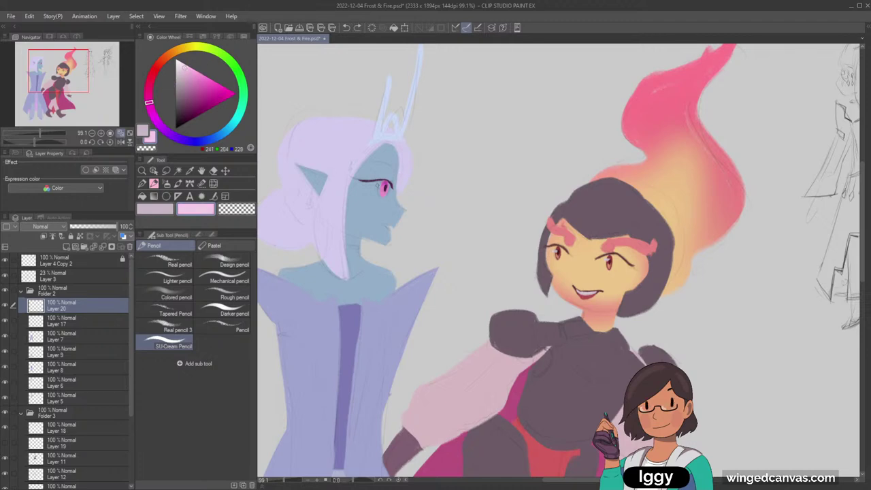
pyautogui.keyDown('alt'); pyautogui.click(386, 186); pyautogui.keyUp('alt')
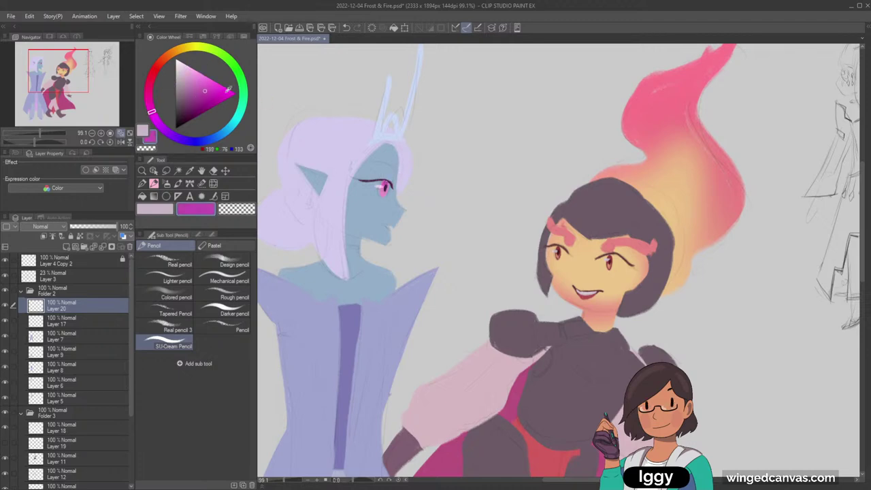
pyautogui.click(196, 106)
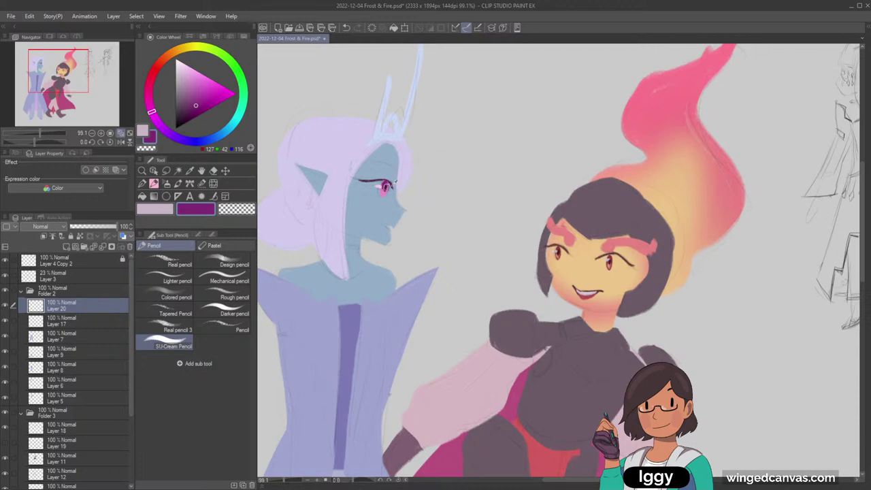
# Draw a thin arched eyebrow in dark plum above the frost character's eye and deepen the iris with purple
pyautogui.keyDown('alt'); pyautogui.click(391, 184); pyautogui.keyUp('alt')
pyautogui.moveTo(356, 176)
pyautogui.mouseDown()
pyautogui.moveTo(376, 181)
pyautogui.moveTo(391, 169)
pyautogui.moveTo(387, 188)
pyautogui.mouseUp()
pyautogui.hotkey('ctrl', 'z')
pyautogui.hotkey('ctrl', 'z')
pyautogui.click(184, 115)
pyautogui.hotkey('ctrl', 'z')
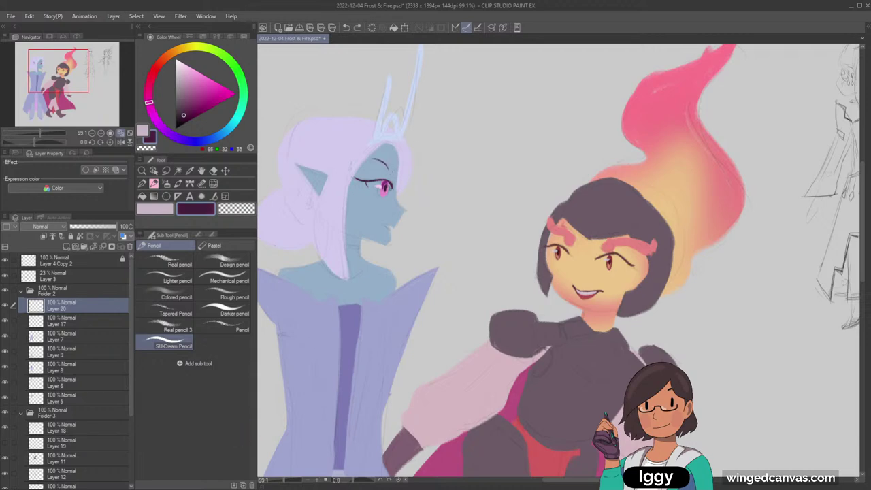
pyautogui.keyDown('alt'); pyautogui.click(385, 186); pyautogui.keyUp('alt')
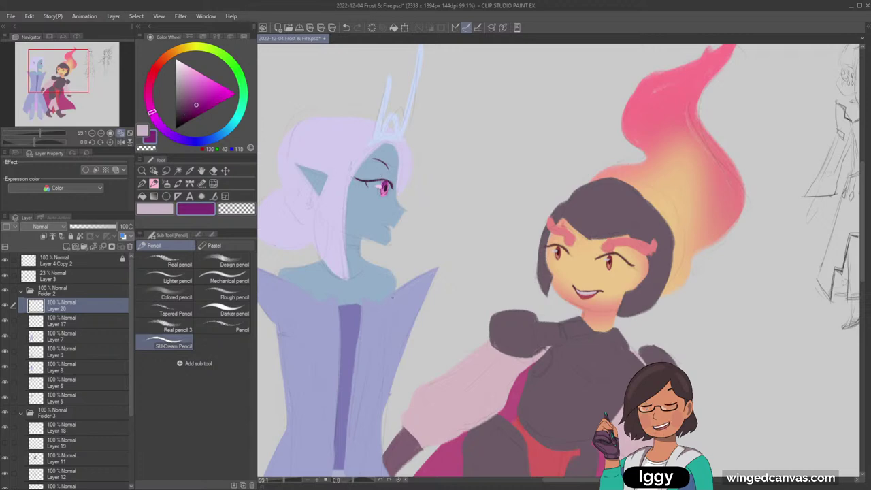
# Hide the Layer 3 sketch and collapse Folder 2 and Folder 3
pyautogui.click(129, 133)
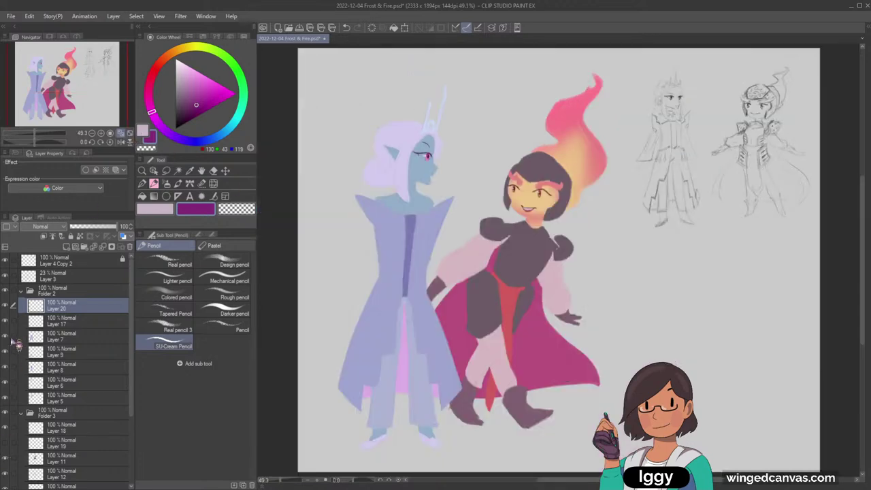
pyautogui.click(22, 291)
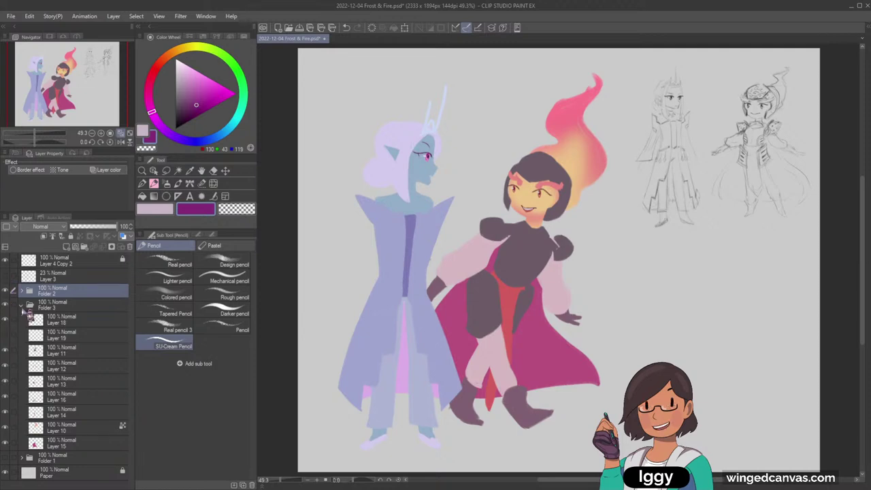
pyautogui.click(21, 306)
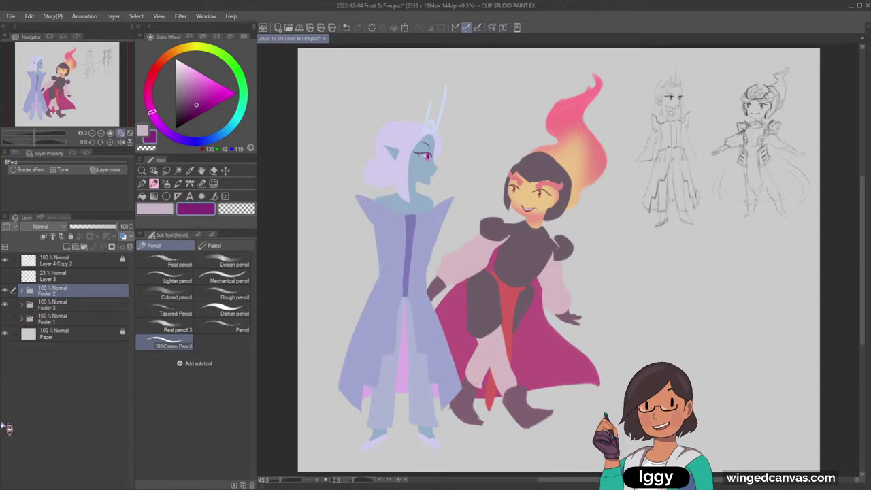
# Duplicate Folder 3 with the fire character and merge the copy into a single layer
pyautogui.click(60, 307)
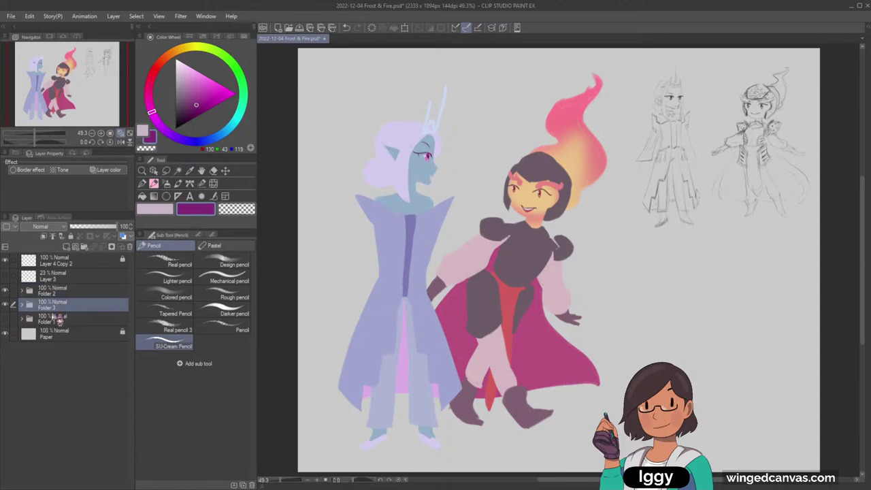
pyautogui.hotkey('ctrl', 'c')
pyautogui.hotkey('ctrl', 'v')
pyautogui.hotkey('alt', 'shift', 'e')
# Duplicate and merge Folder 2 into a single layer, and place both merged copies above the original folders, which are hidden
pyautogui.click(57, 293)
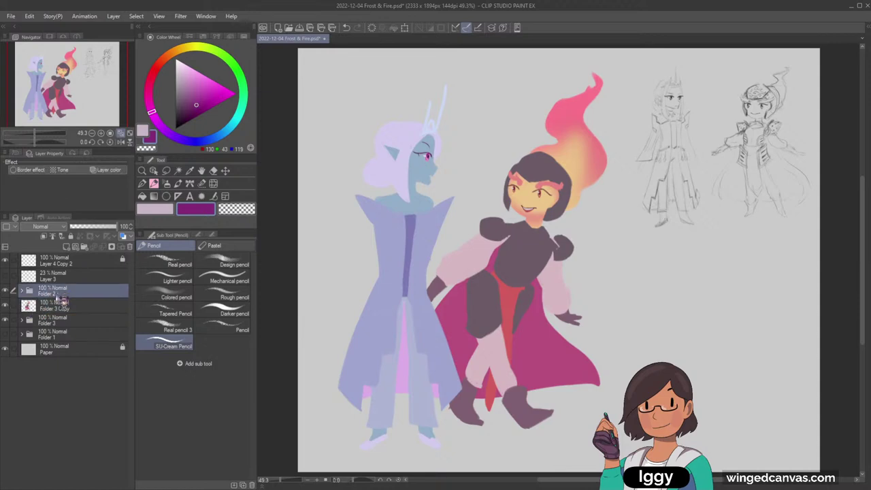
pyautogui.hotkey('ctrl', 'c')
pyautogui.hotkey('ctrl', 'v')
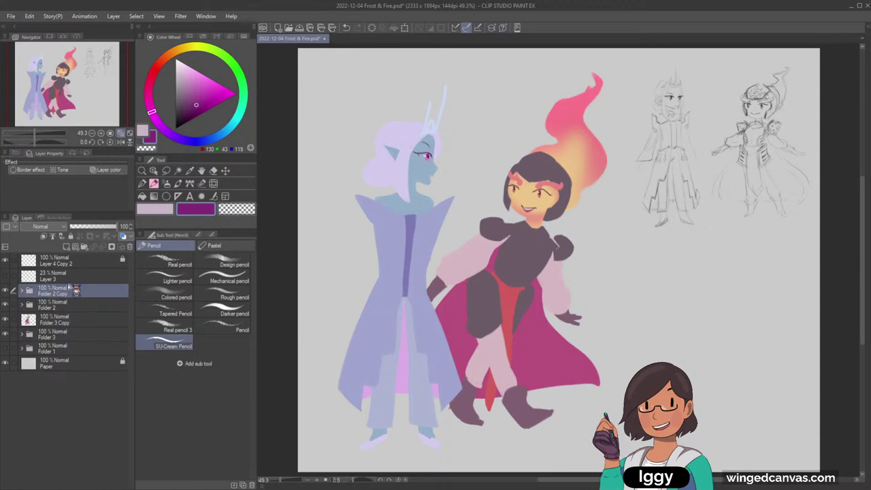
pyautogui.hotkey('alt', 'shift', 'e')
pyautogui.moveTo(63, 293)
pyautogui.mouseDown()
pyautogui.moveTo(67, 325)
pyautogui.moveTo(67, 307)
pyautogui.mouseUp()
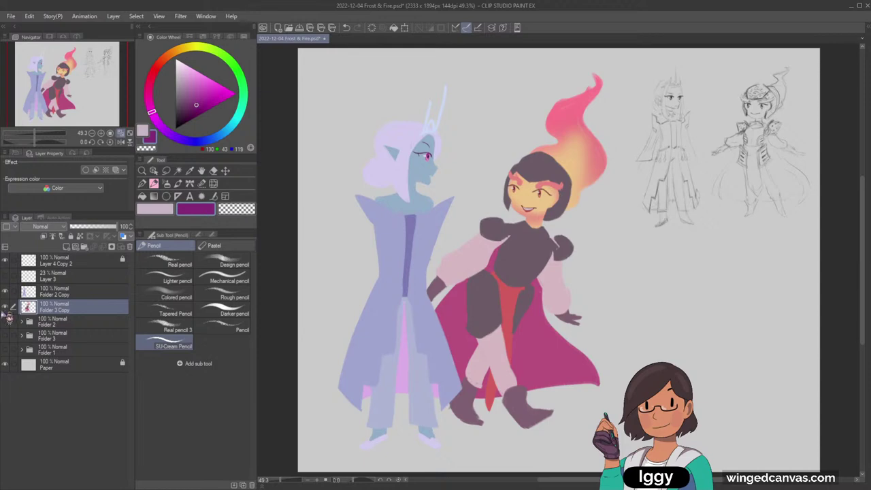
# Outline the frost character's nose and mouth in dark purple on the merged Folder 2 Copy layer, and sample the blue skin colour
pyautogui.click(142, 170)
pyautogui.click(552, 129)
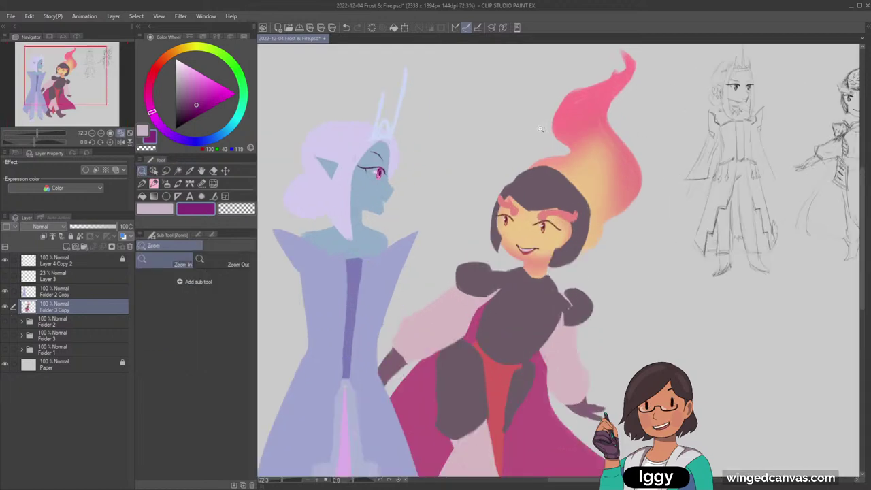
pyautogui.press('o')
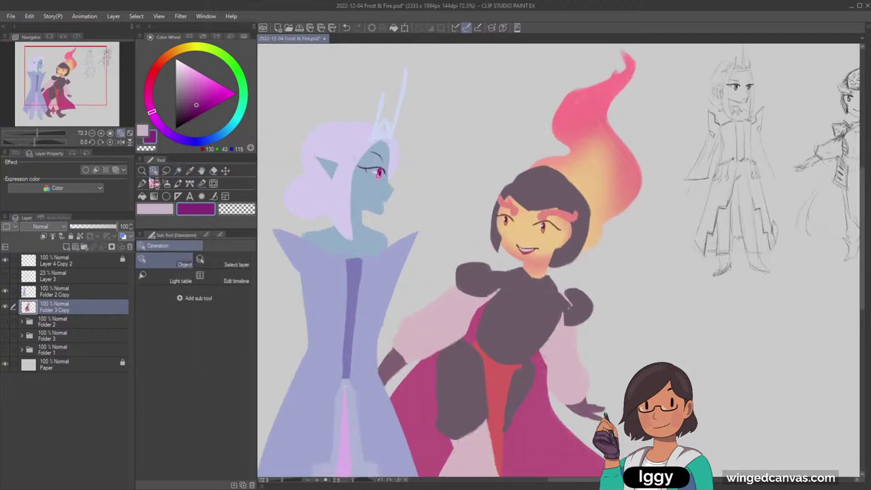
pyautogui.click(142, 170)
pyautogui.click(373, 192)
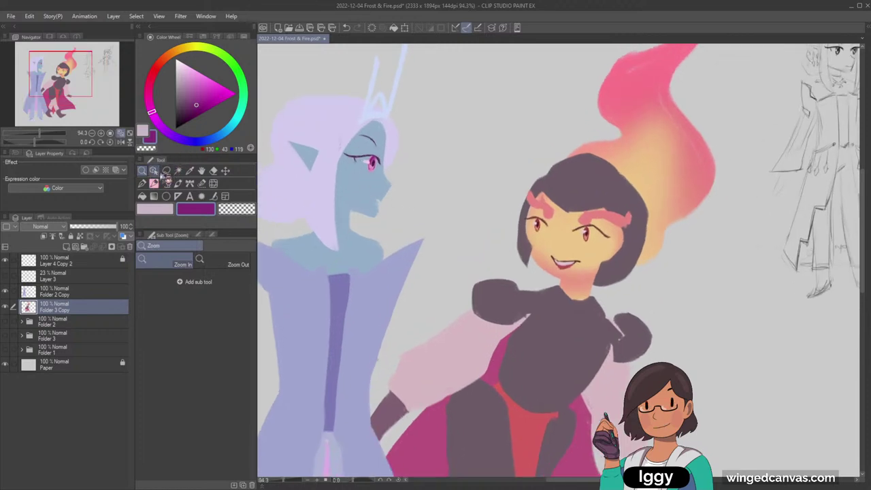
pyautogui.click(154, 171)
pyautogui.click(387, 190)
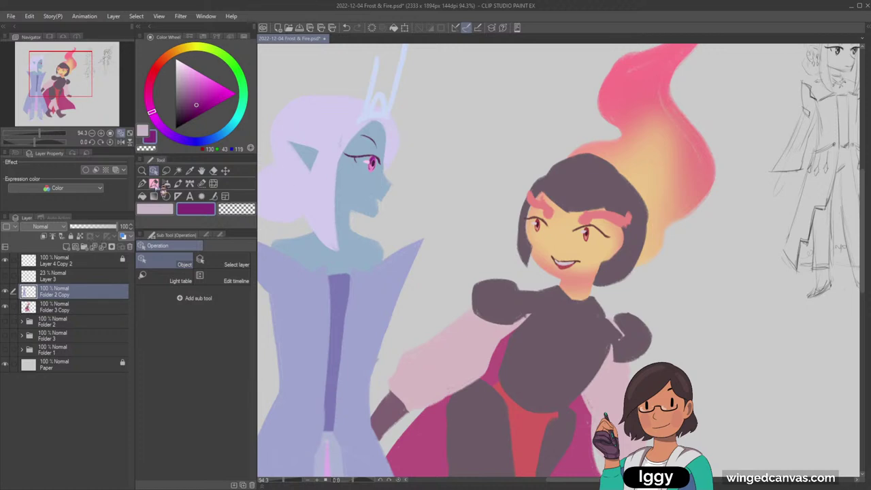
pyautogui.click(154, 184)
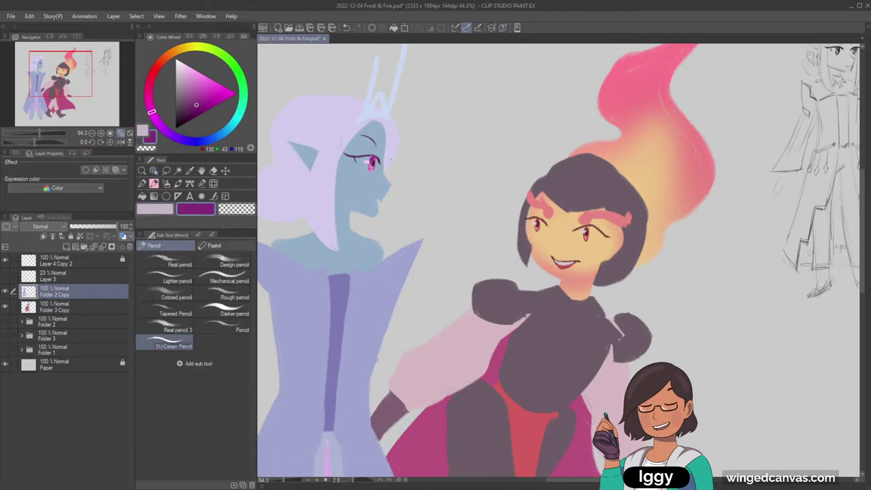
pyautogui.moveTo(190, 94); pyautogui.dragTo(181, 108)
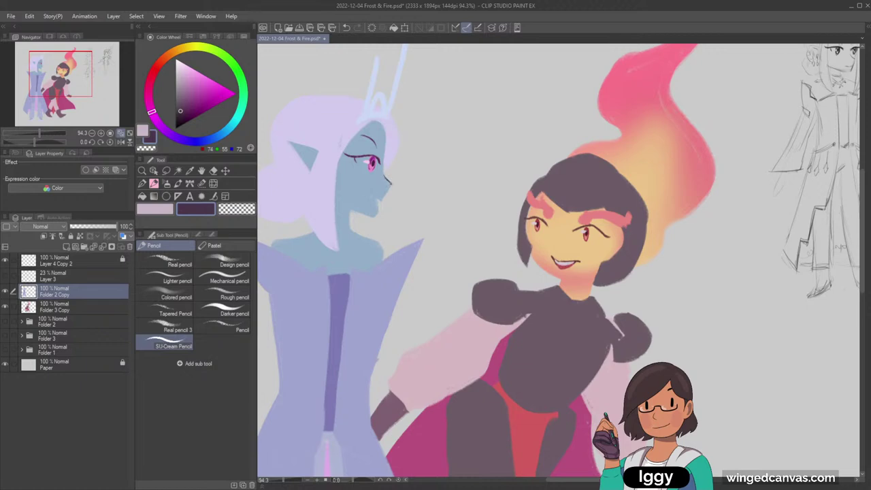
pyautogui.moveTo(391, 184); pyautogui.dragTo(383, 198)
pyautogui.keyDown('alt'); pyautogui.click(372, 169); pyautogui.keyUp('alt')
# Lasso the frost character's iris, nudge it slightly down and left, and clear the selection
pyautogui.press('m')
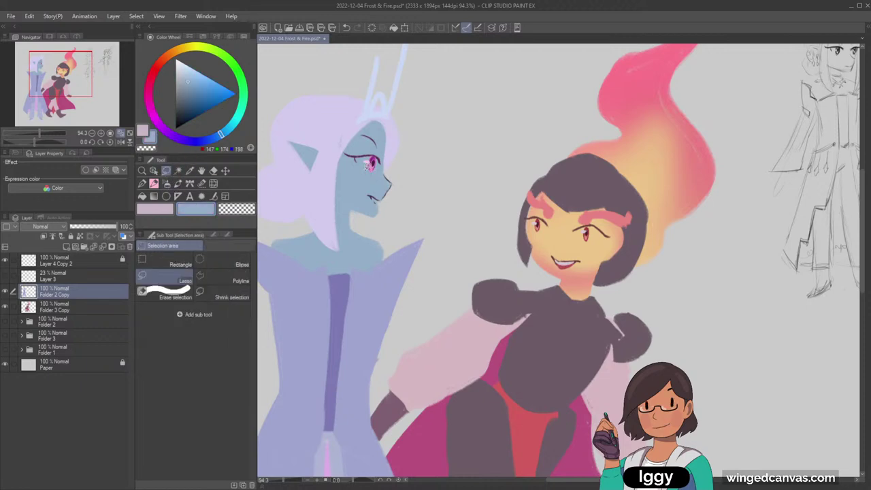
pyautogui.moveTo(376, 160)
pyautogui.mouseDown()
pyautogui.moveTo(383, 169)
pyautogui.moveTo(373, 157)
pyautogui.mouseUp()
pyautogui.click(227, 171)
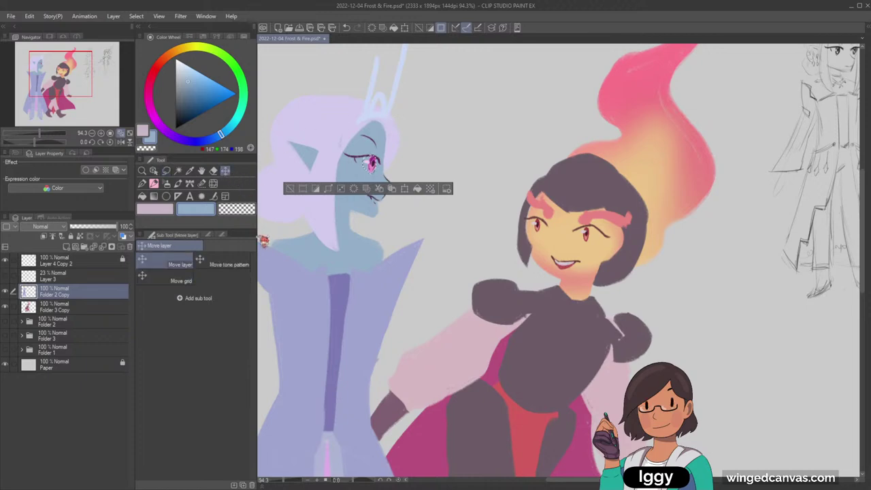
pyautogui.hotkey('ctrl', 't')
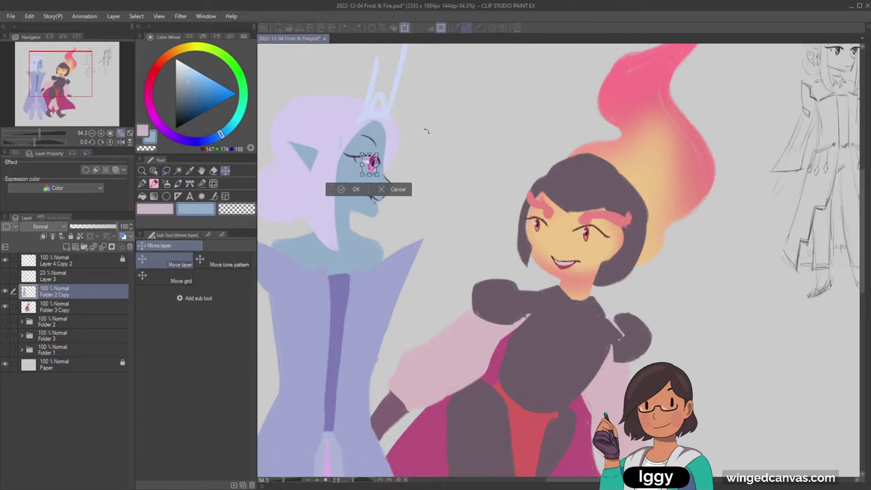
pyautogui.press('Down')
pyautogui.press('Down')
pyautogui.press('Down')
pyautogui.press('Down')
pyautogui.press('Left')
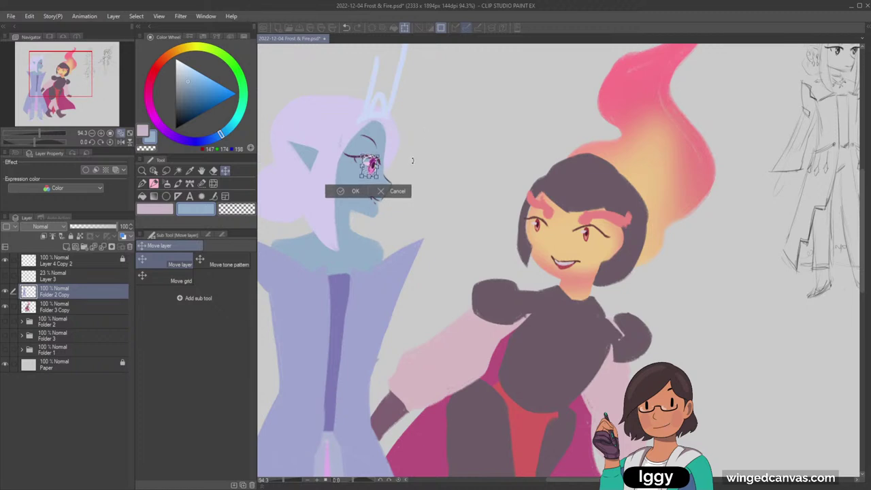
pyautogui.click(338, 191)
pyautogui.click(291, 192)
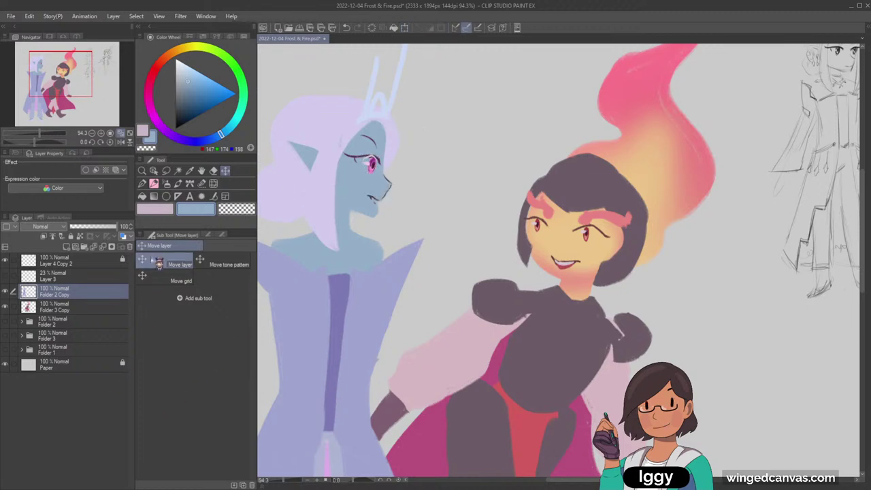
# Add a new layer above Folder 3 Copy and sample dark plum from the frost character's eyelash for the pencil
pyautogui.click(74, 307)
pyautogui.click(67, 246)
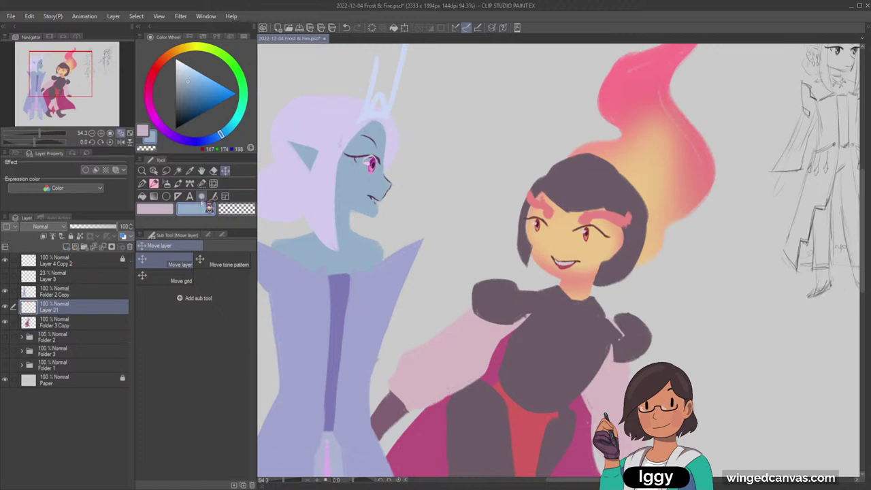
pyautogui.press('p')
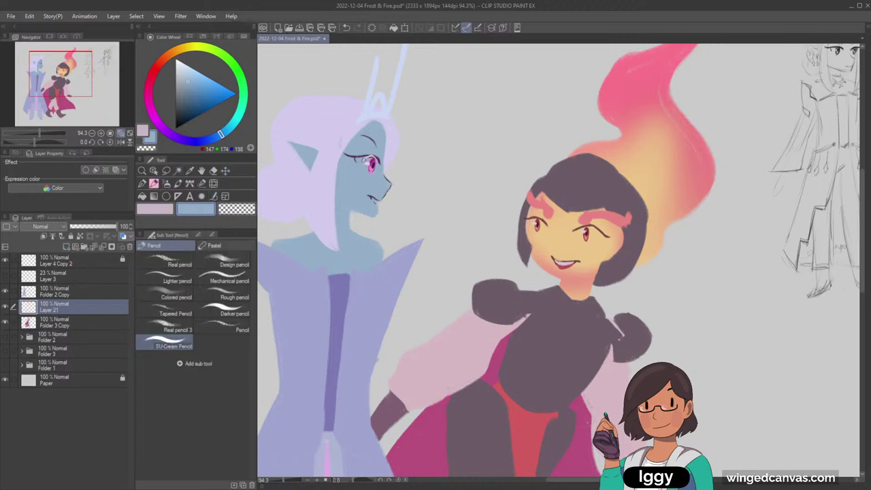
pyautogui.keyDown('alt'); pyautogui.click(358, 159); pyautogui.keyUp('alt')
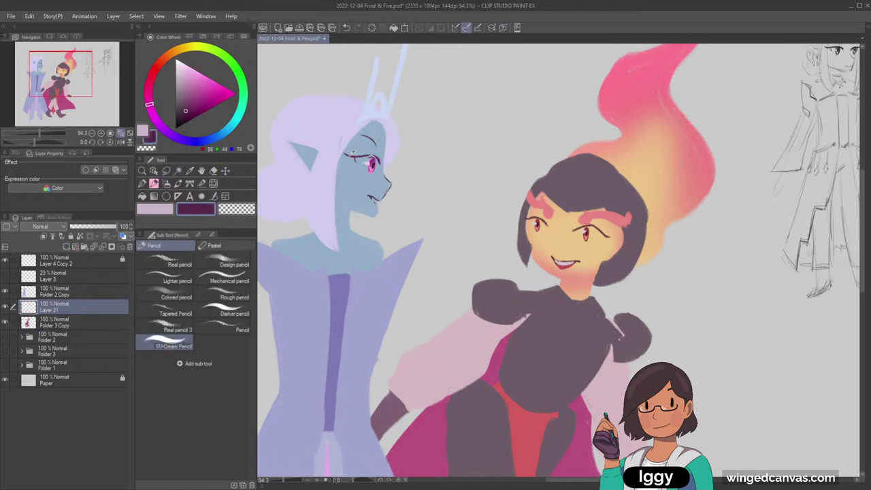
pyautogui.keyDown('alt'); pyautogui.click(360, 144); pyautogui.keyUp('alt')
pyautogui.keyDown('alt'); pyautogui.click(356, 158); pyautogui.keyUp('alt')
pyautogui.keyDown('alt'); pyautogui.click(355, 157); pyautogui.keyUp('alt')
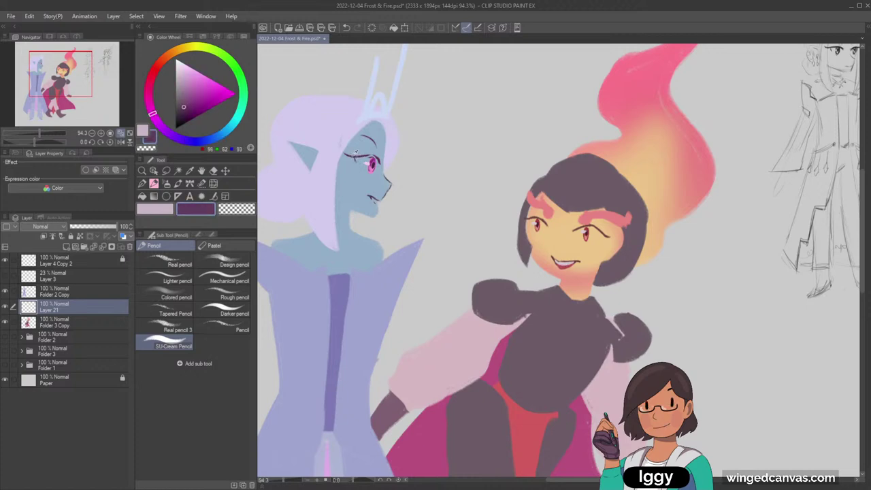
pyautogui.keyDown('alt'); pyautogui.click(354, 156); pyautogui.keyUp('alt')
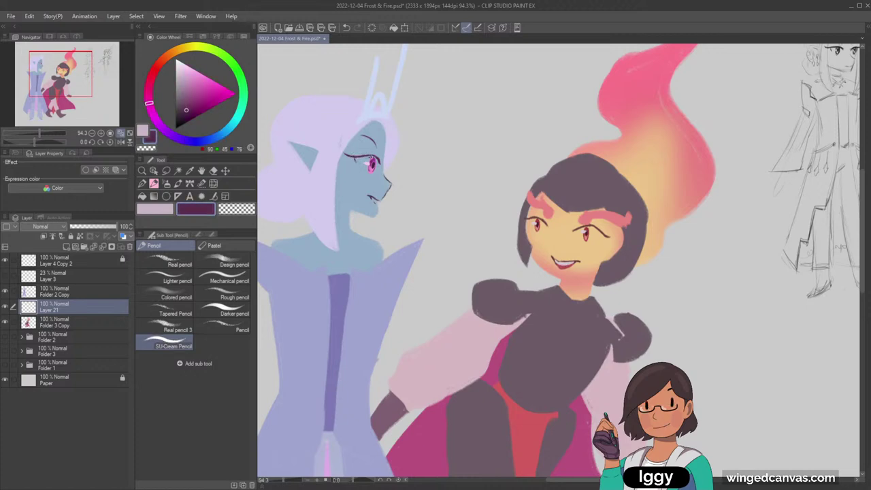
# Merge the new layer with the frost character's Folder 2 Copy layer
pyautogui.click(72, 317)
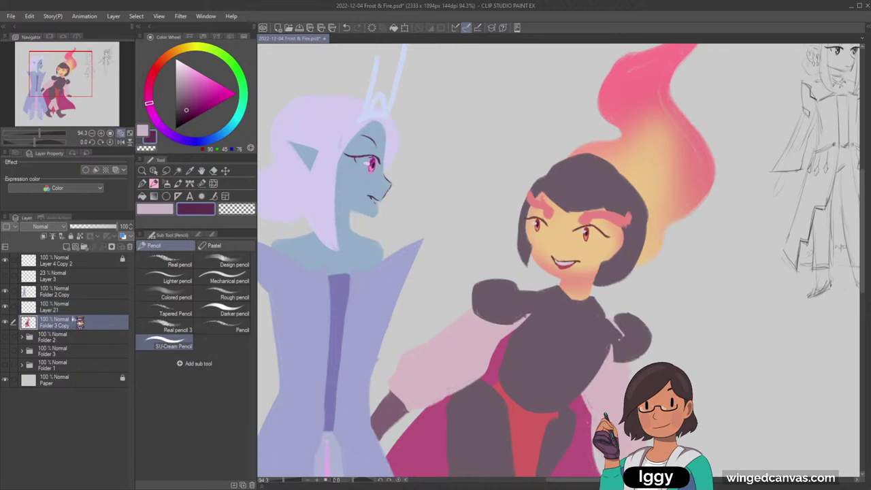
pyautogui.click(72, 294)
pyautogui.keyDown('shift'); pyautogui.click(74, 309); pyautogui.keyUp('shift')
pyautogui.hotkey('ctrl', 'e')
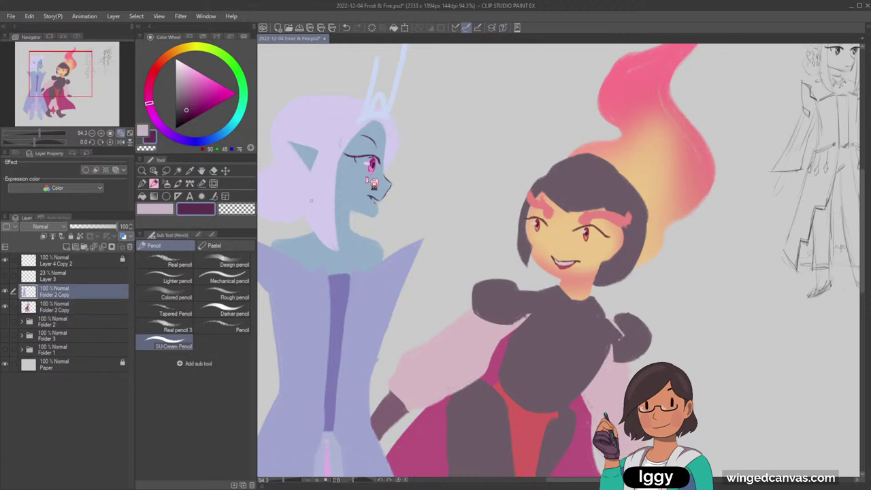
# Refine the frost character's mouth with sampled skin blue and dark plum, and paint teeth in the pale pink from the fire character's smile
pyautogui.keyDown('alt'); pyautogui.click(362, 173); pyautogui.keyUp('alt')
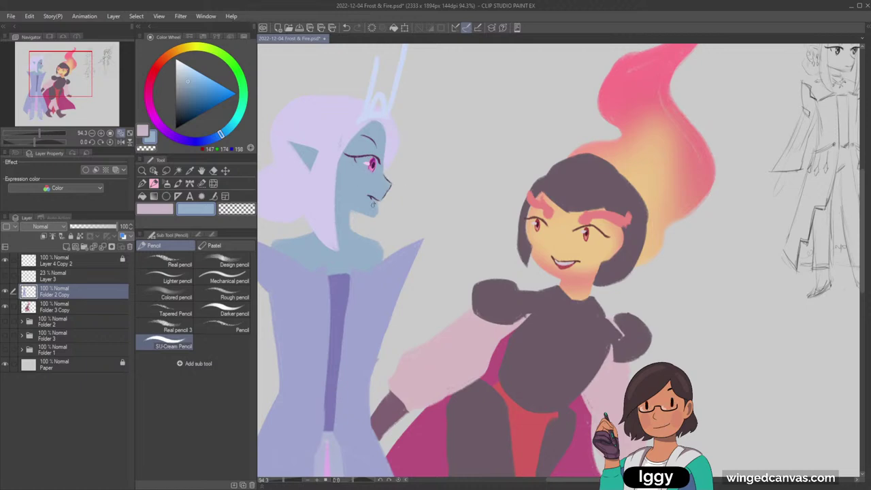
pyautogui.keyDown('alt'); pyautogui.click(373, 162); pyautogui.keyUp('alt')
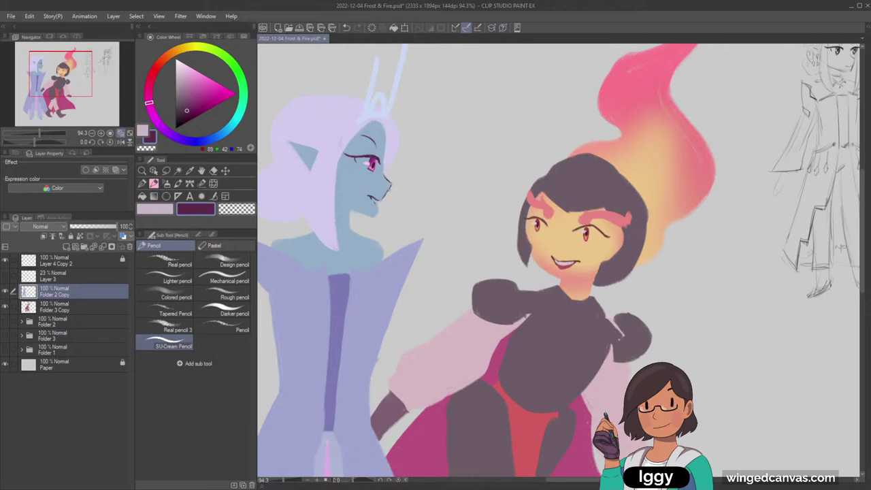
pyautogui.hotkey('ctrl', 'z')
pyautogui.keyDown('alt'); pyautogui.click(566, 261); pyautogui.keyUp('alt')
pyautogui.hotkey('ctrl', 'z')
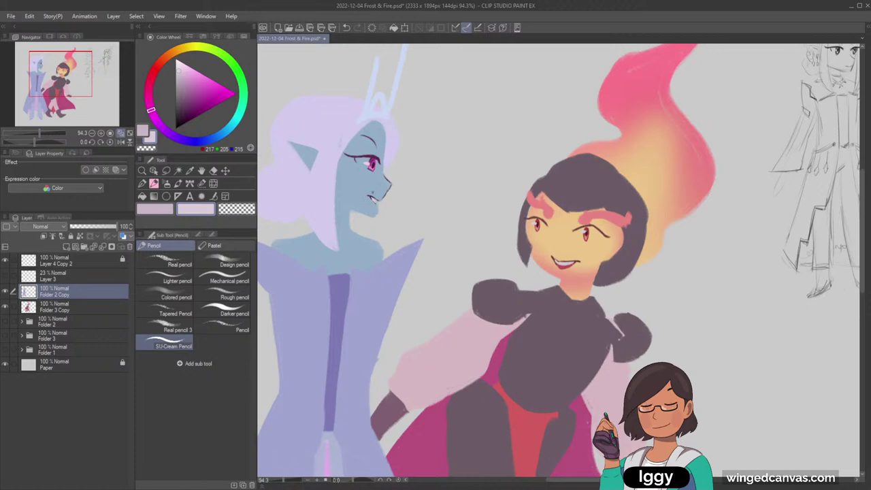
pyautogui.press('c')
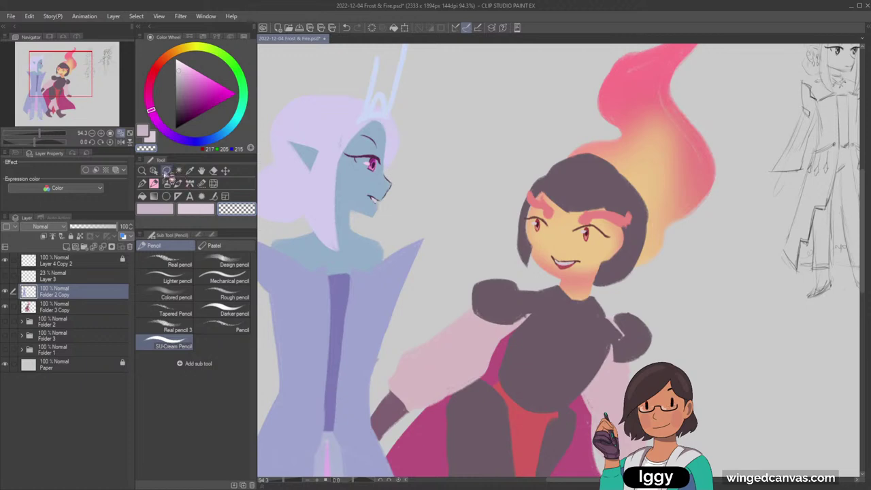
# Compare both coloured characters with the reference sketches beside them
pyautogui.click(142, 170)
pyautogui.moveTo(414, 234); pyautogui.dragTo(361, 236)
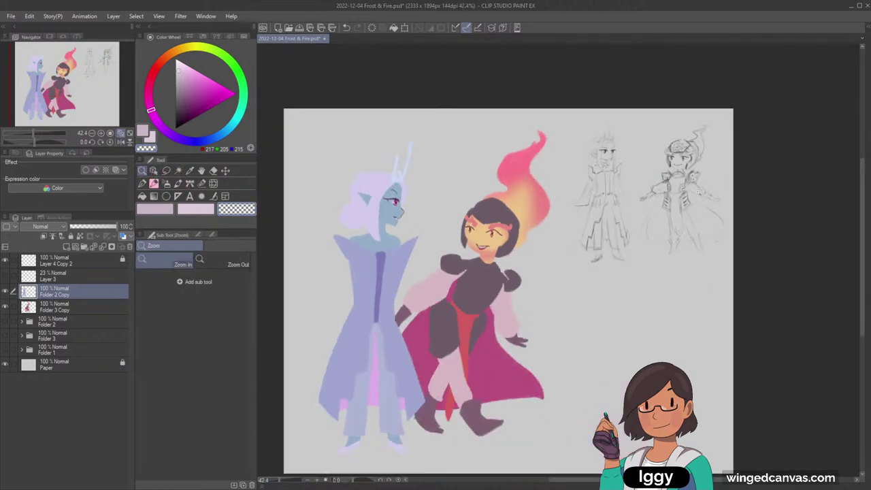
pyautogui.moveTo(632, 188)
pyautogui.mouseDown()
pyautogui.moveTo(663, 206)
pyautogui.moveTo(655, 211)
pyautogui.mouseUp()
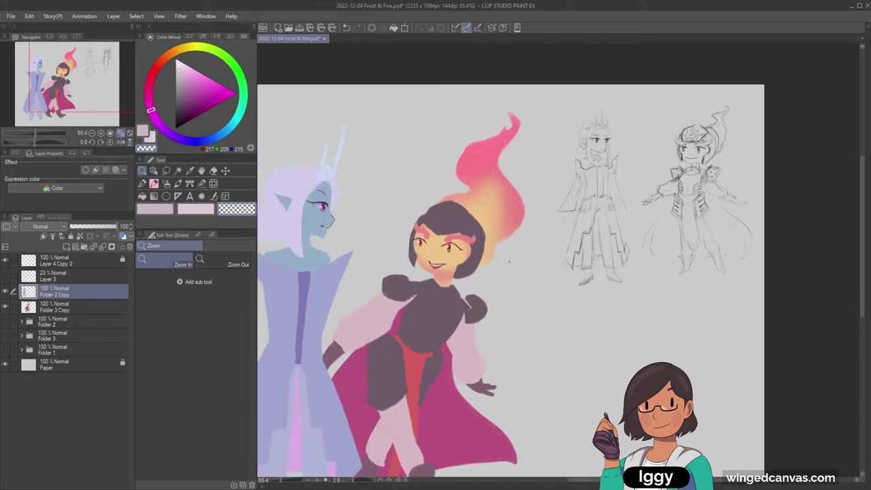
pyautogui.moveTo(504, 256); pyautogui.dragTo(473, 252)
pyautogui.moveTo(382, 233); pyautogui.dragTo(440, 249)
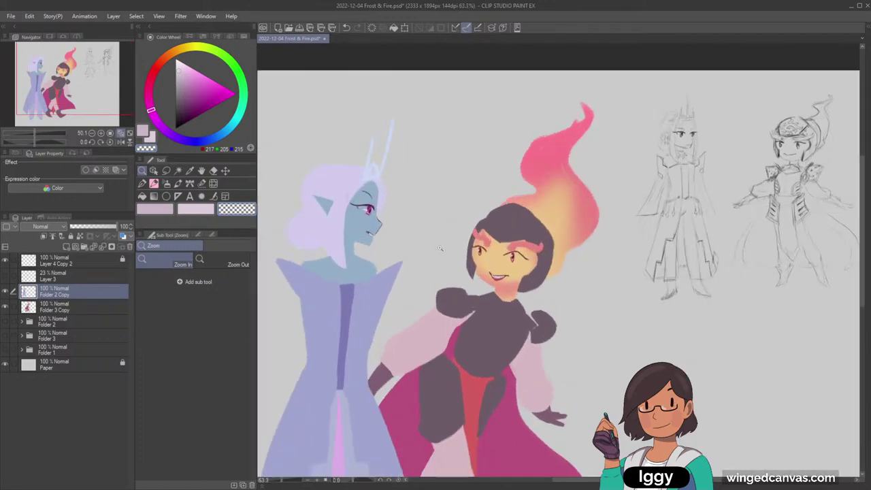
pyautogui.moveTo(355, 253); pyautogui.dragTo(362, 254)
pyautogui.click(154, 171)
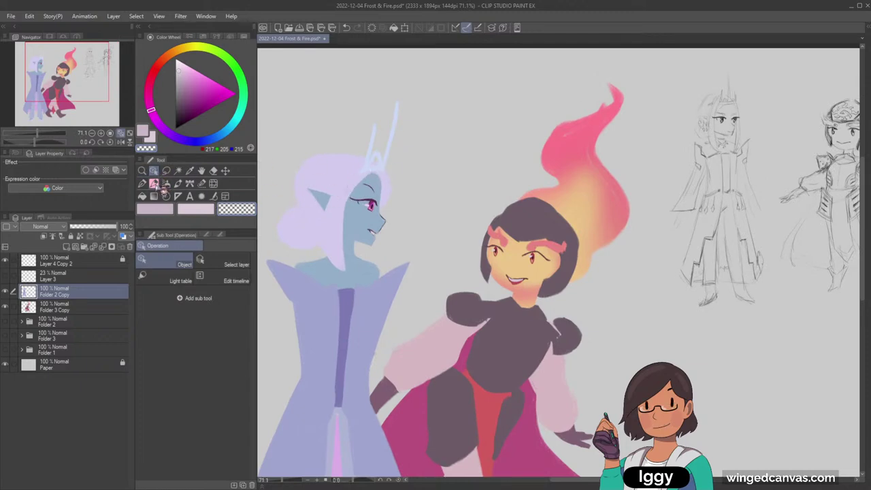
pyautogui.click(154, 184)
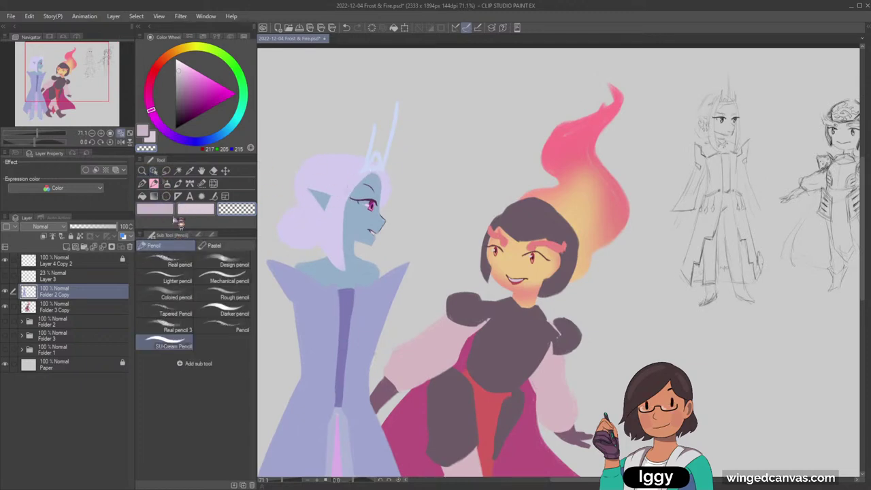
# Paint pale lavender-blue (225, 224, 255) highlights along the frost character's front hair lock, from the crown down past the cheek
pyautogui.click(165, 211)
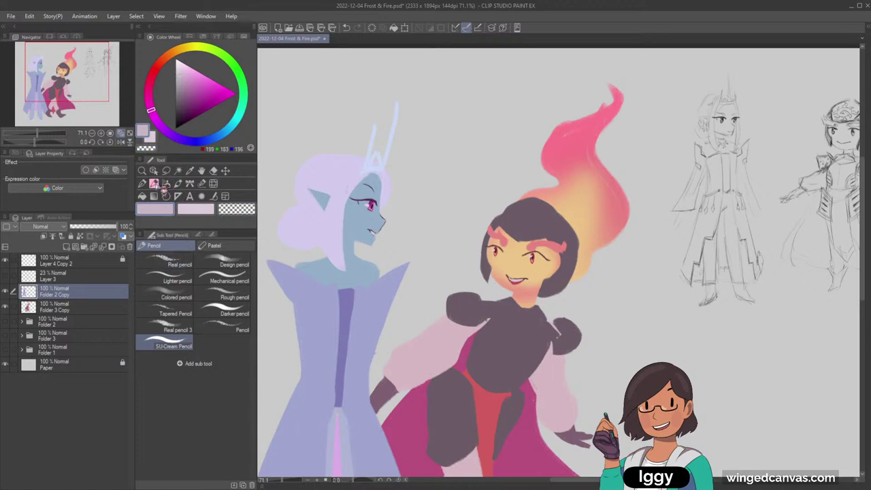
pyautogui.keyDown('alt'); pyautogui.click(339, 210); pyautogui.keyUp('alt')
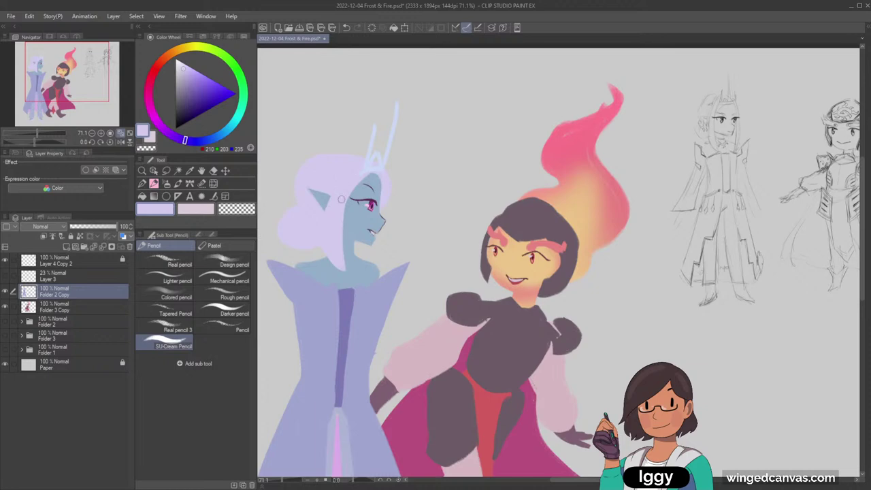
pyautogui.click(182, 68)
pyautogui.click(189, 142)
pyautogui.click(182, 66)
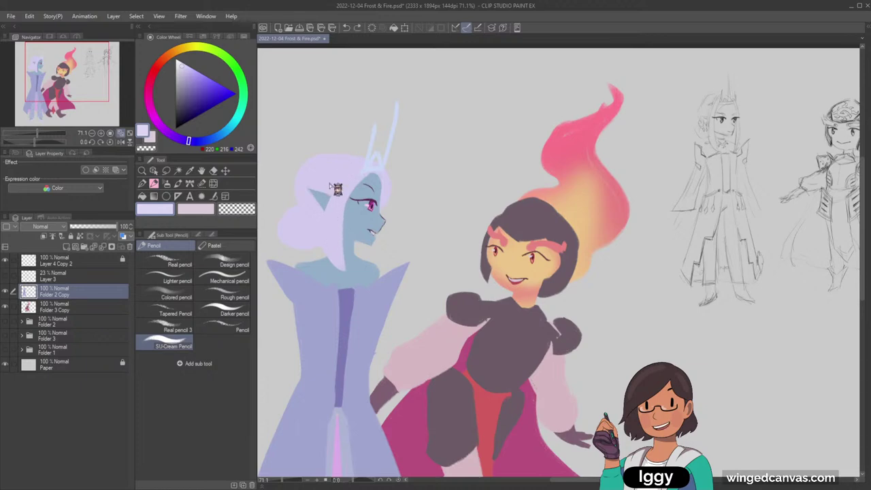
pyautogui.click(189, 66)
pyautogui.click(194, 141)
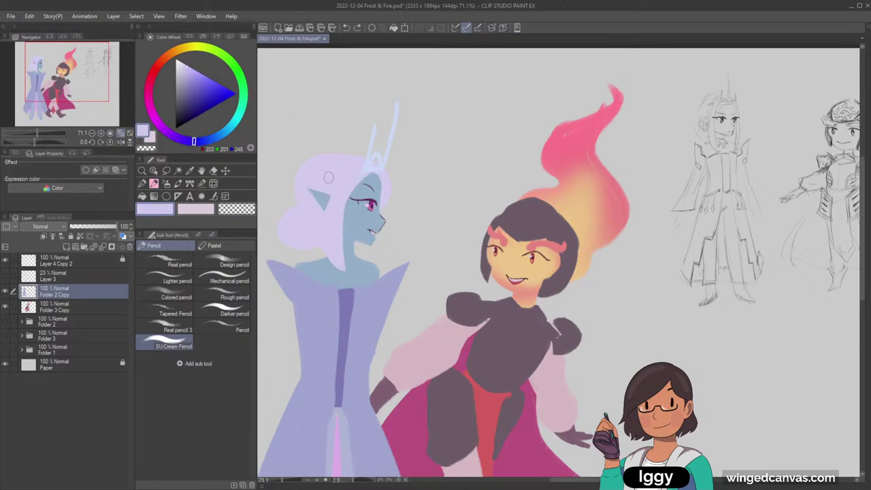
pyautogui.click(183, 63)
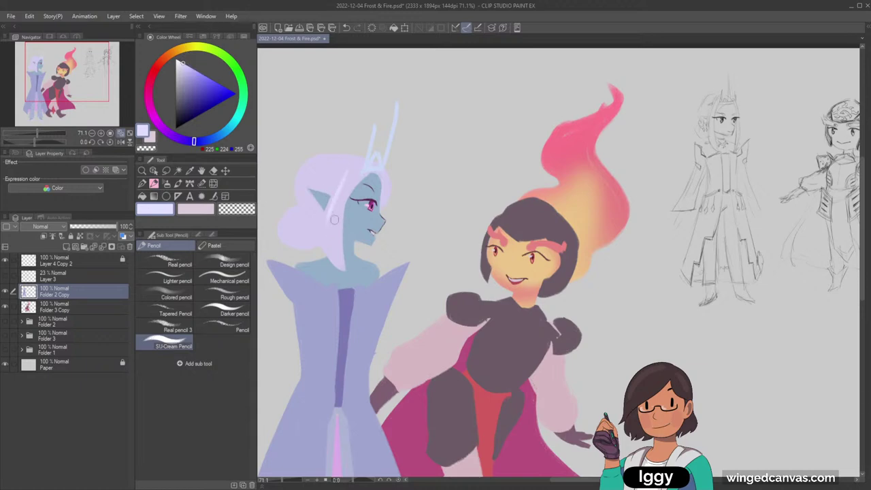
pyautogui.moveTo(354, 163); pyautogui.dragTo(327, 227)
pyautogui.moveTo(354, 163)
pyautogui.mouseDown()
pyautogui.moveTo(332, 225)
pyautogui.moveTo(353, 163)
pyautogui.moveTo(337, 217)
pyautogui.moveTo(353, 163)
pyautogui.moveTo(342, 230)
pyautogui.mouseUp()
pyautogui.moveTo(345, 198); pyautogui.dragTo(335, 242)
pyautogui.moveTo(343, 189); pyautogui.dragTo(343, 255)
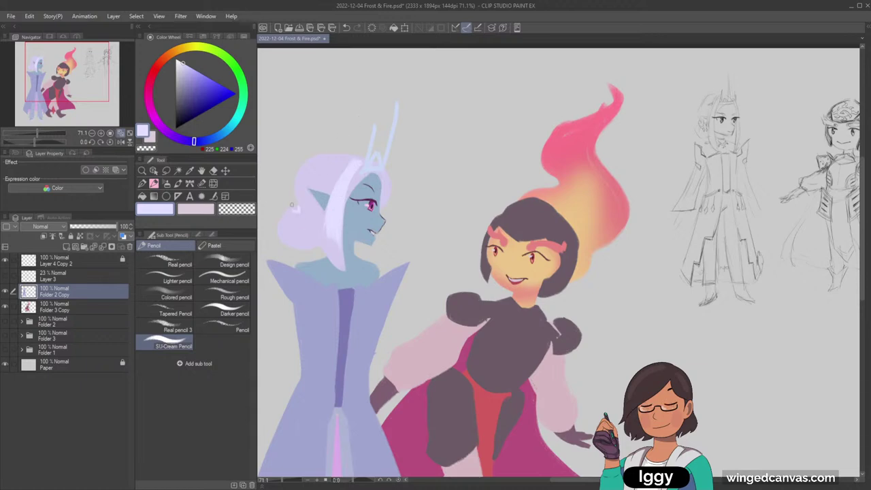
# Paint braided pale strands on the frost character's bun and light strands over the crown, and sample the blue of the face
pyautogui.moveTo(293, 208); pyautogui.dragTo(302, 223)
pyautogui.moveTo(304, 213); pyautogui.dragTo(304, 220)
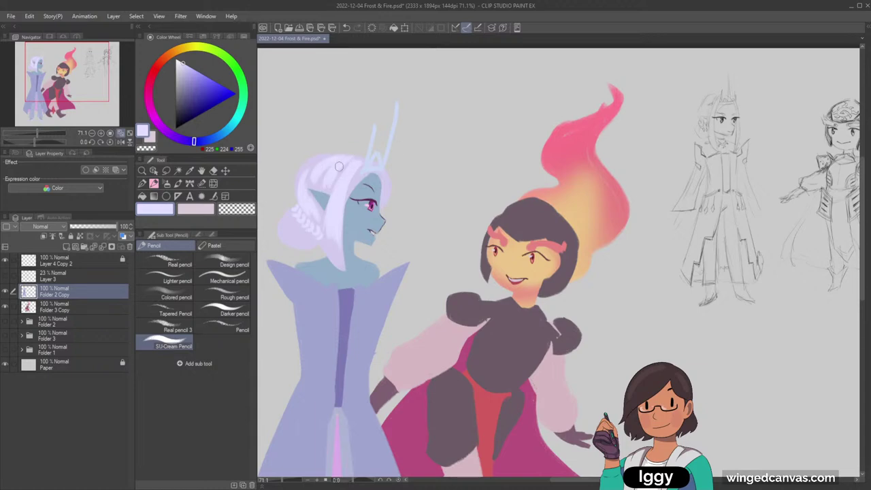
pyautogui.keyDown('alt'); pyautogui.click(354, 212); pyautogui.keyUp('alt')
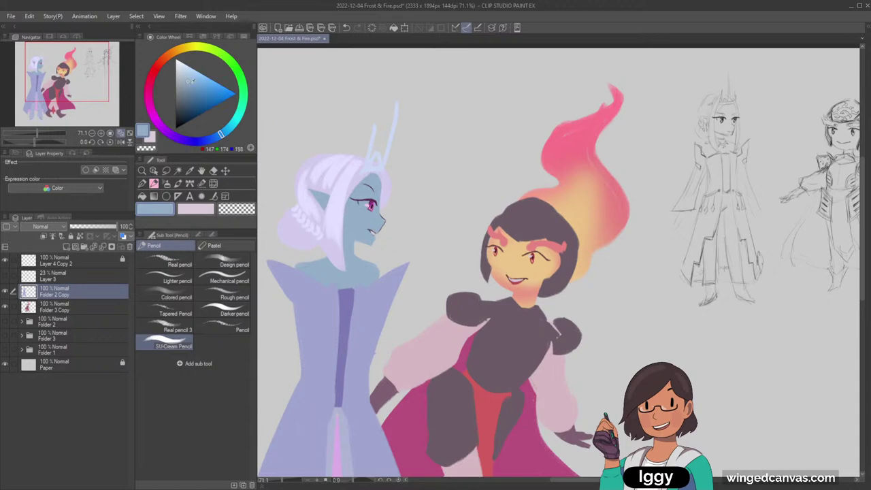
# Paint lighter blue (158, 187, 213) highlights on the frost character's face and brighten the bun with the pale lavender of the front hair
pyautogui.click(189, 78)
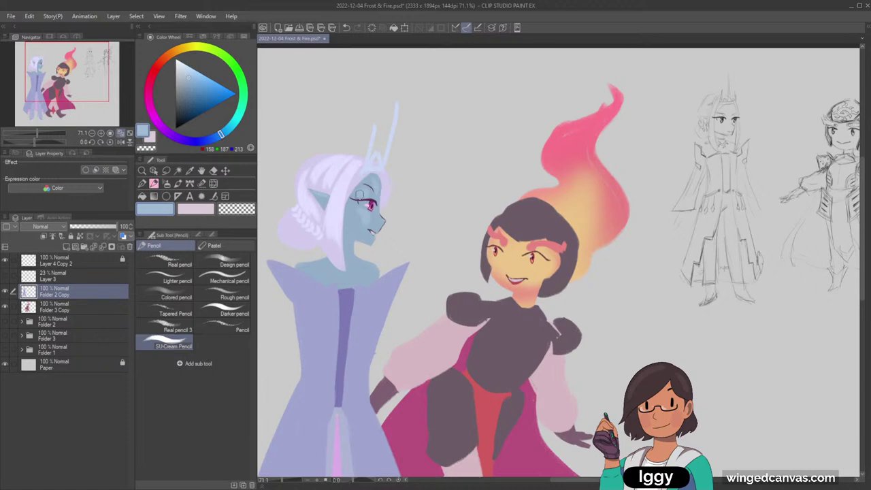
pyautogui.keyDown('alt'); pyautogui.click(340, 196); pyautogui.keyUp('alt')
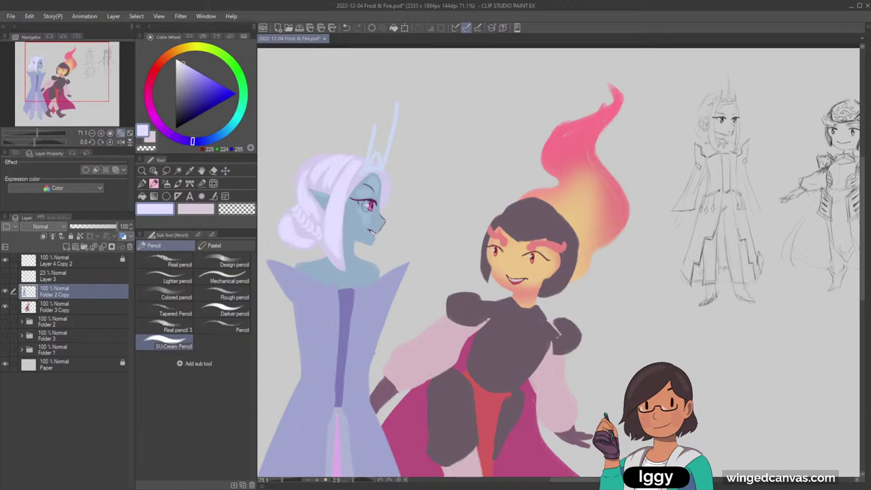
# Paint earrings in the crown's pale blue on a new layer with a 1.0-thick dark indigo (58, 51, 78) border effect
pyautogui.keyDown('alt'); pyautogui.click(373, 166); pyautogui.keyUp('alt')
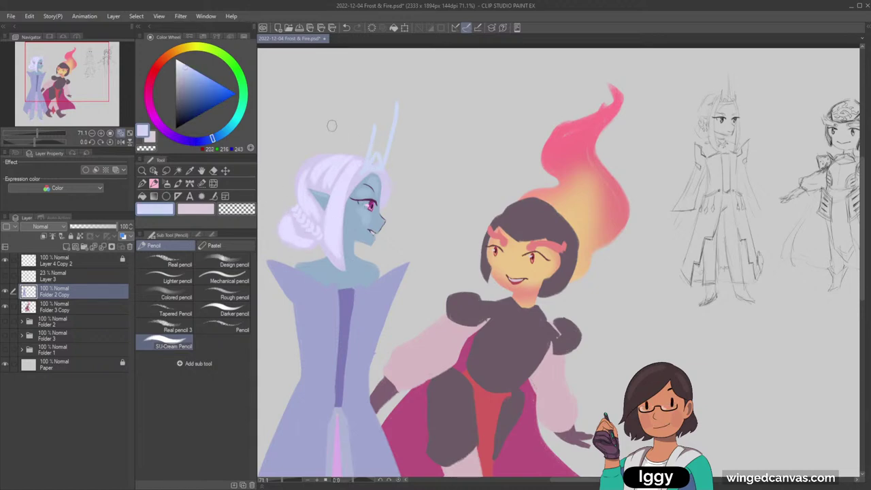
pyautogui.click(67, 246)
pyautogui.click(86, 171)
pyautogui.click(196, 211)
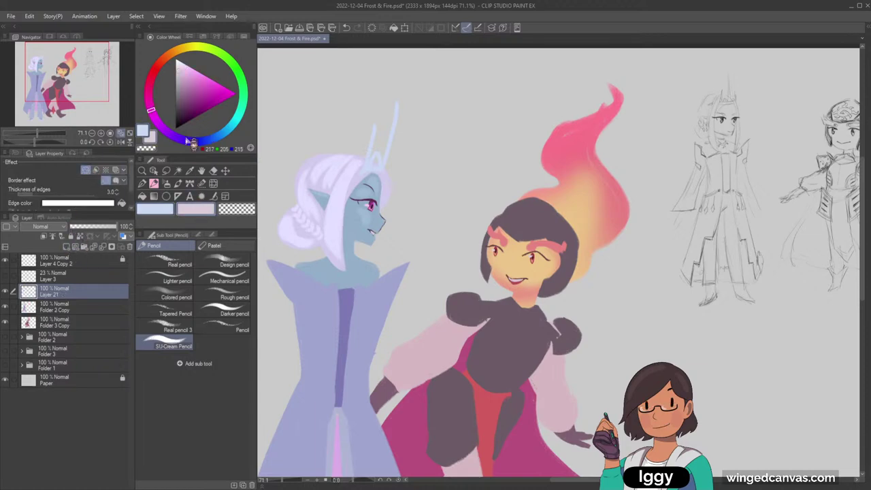
pyautogui.click(183, 141)
pyautogui.moveTo(184, 114); pyautogui.dragTo(182, 113)
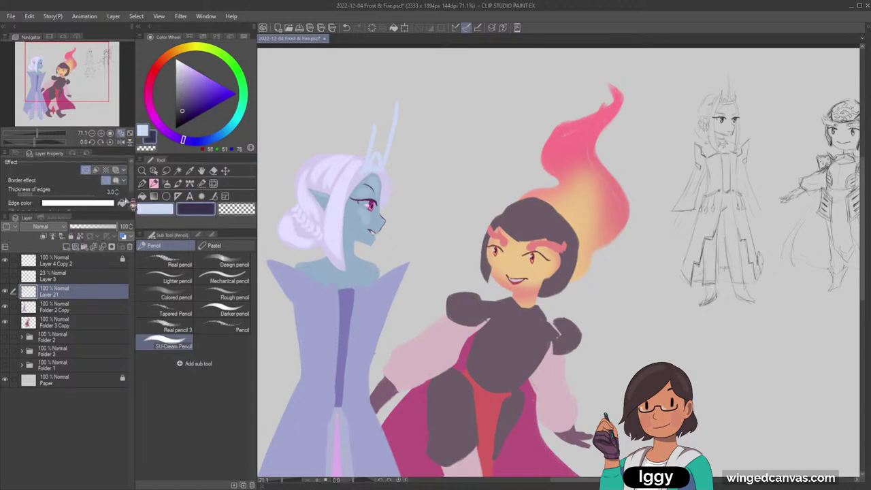
pyautogui.click(122, 203)
pyautogui.click(117, 194)
pyautogui.click(117, 194)
pyautogui.click(160, 208)
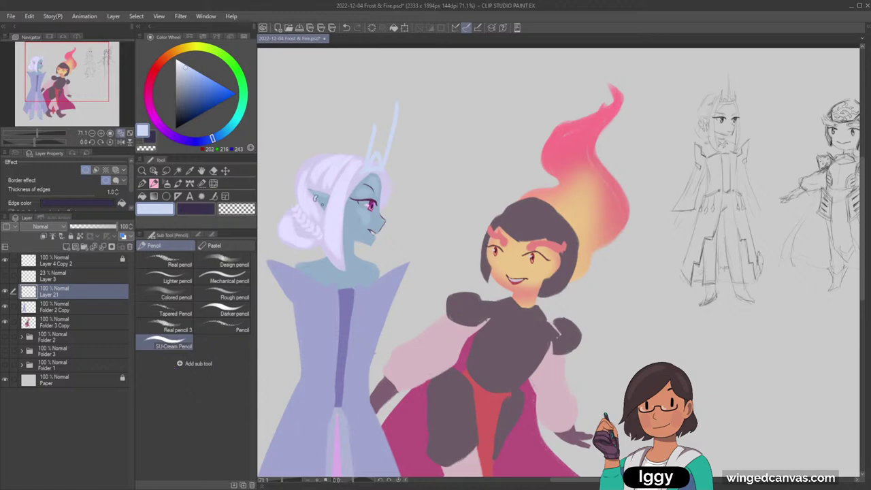
pyautogui.moveTo(320, 199); pyautogui.dragTo(319, 205)
# Return to the frost character's merged layer and touch up the cheek with the sampled highlight blue (159, 187, 213)
pyautogui.click(154, 171)
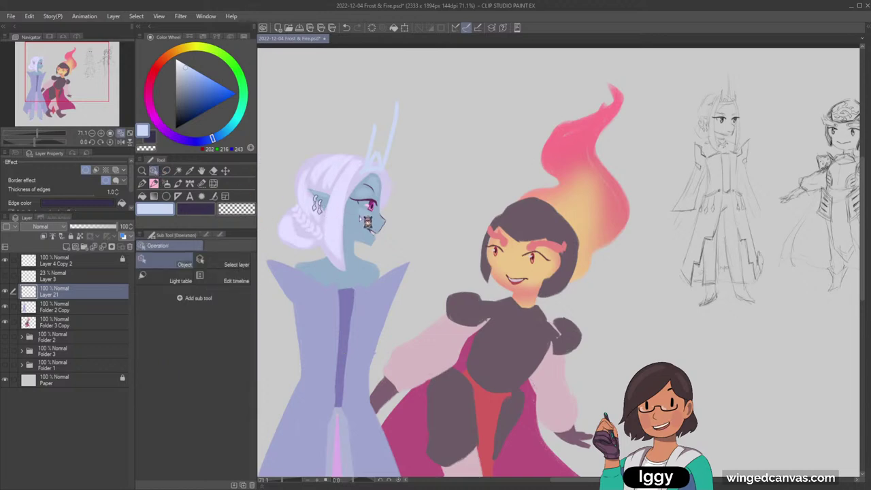
pyautogui.click(363, 218)
pyautogui.click(154, 184)
pyautogui.keyDown('alt'); pyautogui.click(368, 212); pyautogui.keyUp('alt')
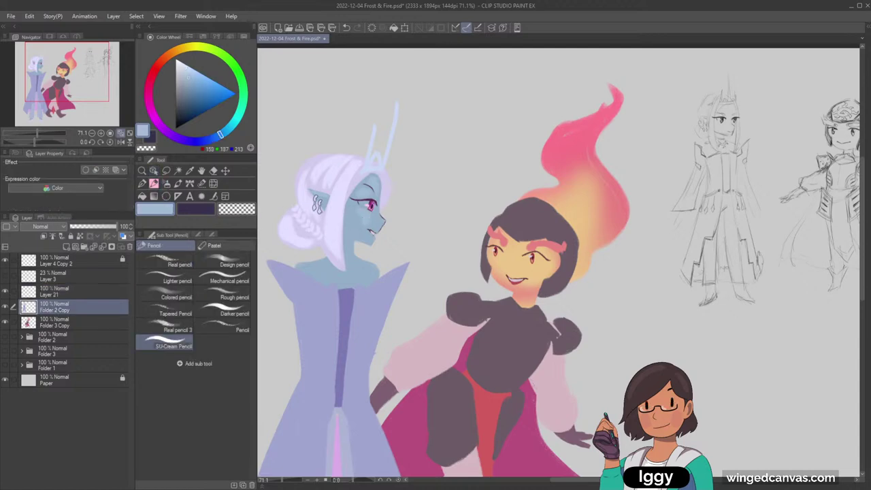
pyautogui.moveTo(362, 220); pyautogui.dragTo(402, 209)
# Fill the white of the frost character's eye with the pale pink (217, 205, 215) sampled from the teeth
pyautogui.click(143, 171)
pyautogui.rightClick(373, 195)
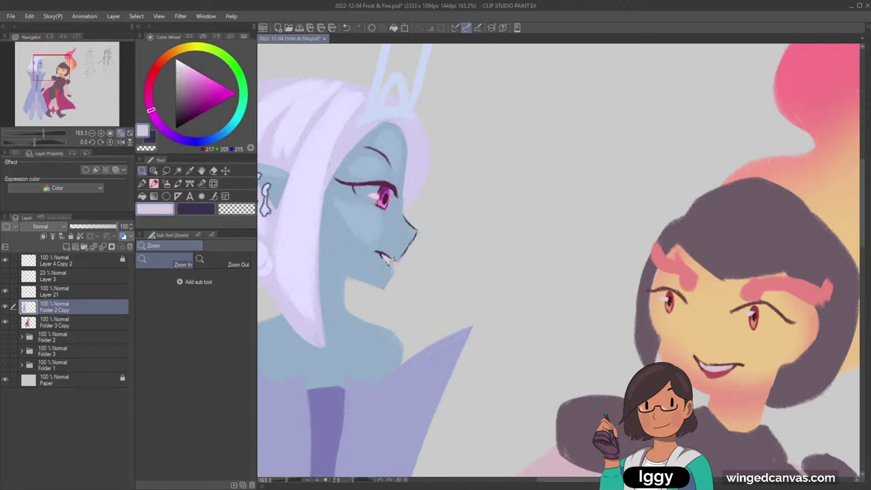
pyautogui.rightClick(371, 201)
pyautogui.click(155, 183)
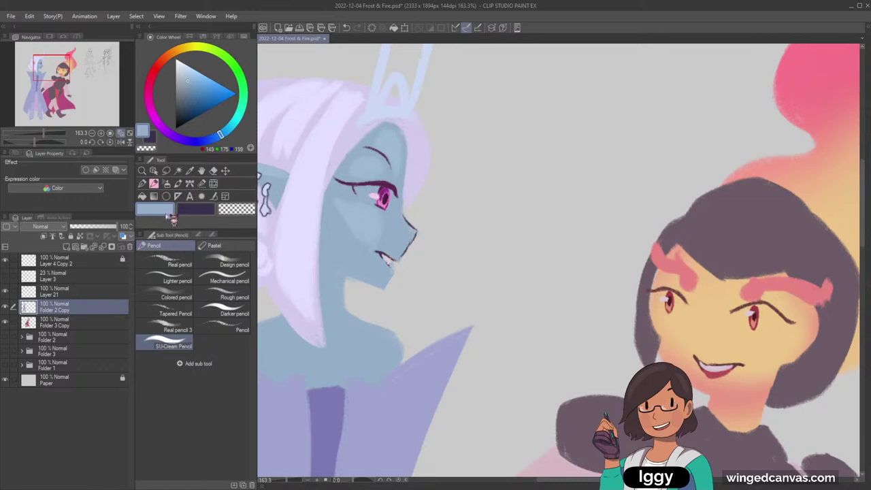
pyautogui.keyDown('alt'); pyautogui.click(373, 196); pyautogui.keyUp('alt')
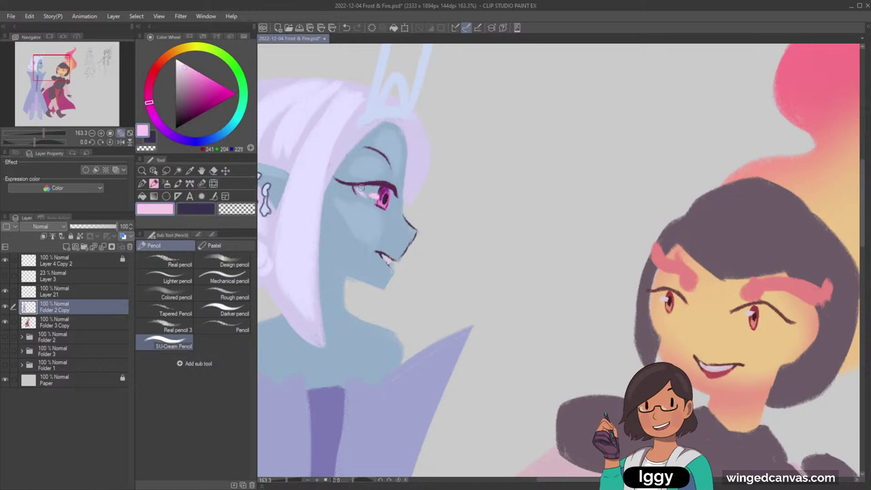
pyautogui.hotkey('ctrl', 'z')
pyautogui.keyDown('alt'); pyautogui.click(390, 258); pyautogui.keyUp('alt')
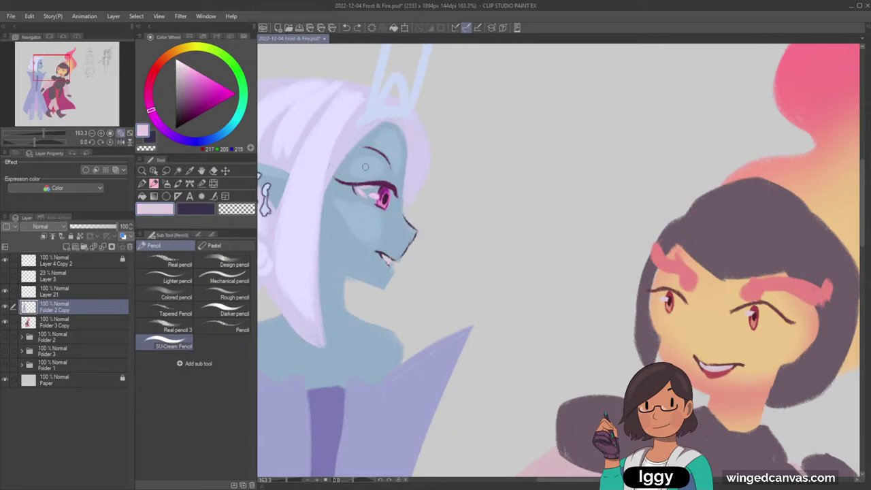
pyautogui.moveTo(362, 190); pyautogui.dragTo(371, 188)
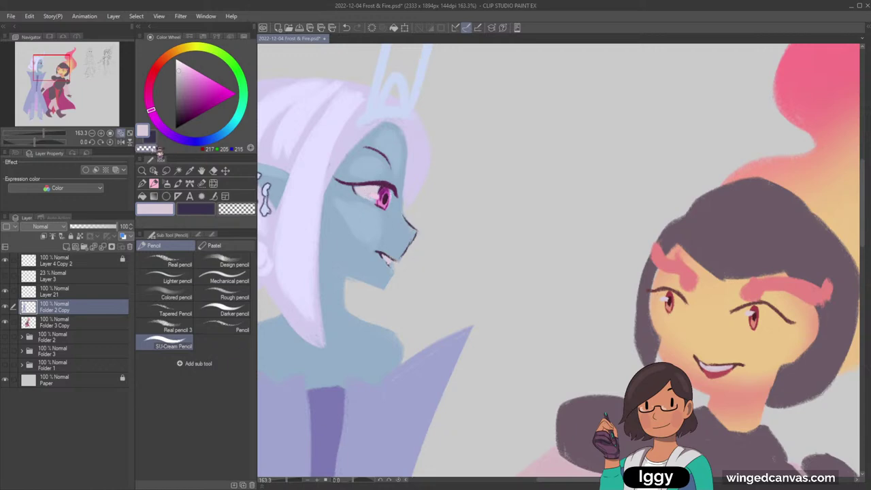
pyautogui.click(129, 133)
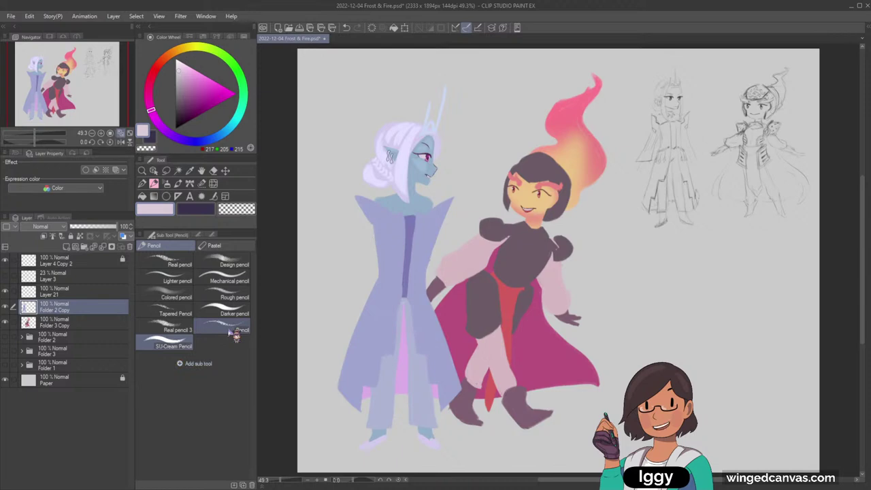
# Paint pale lavender (226, 224, 255) strands sweeping from the frost character's crown over the forehead and temple
pyautogui.click(143, 170)
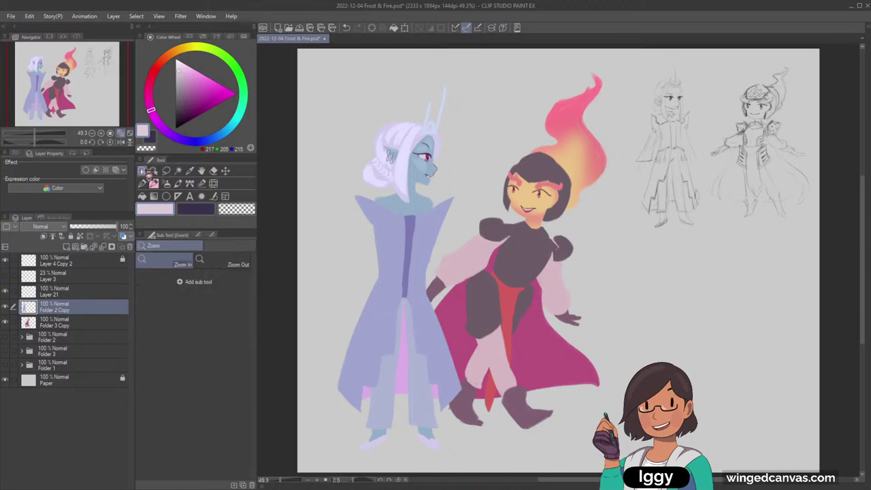
pyautogui.click(615, 198)
pyautogui.click(538, 145)
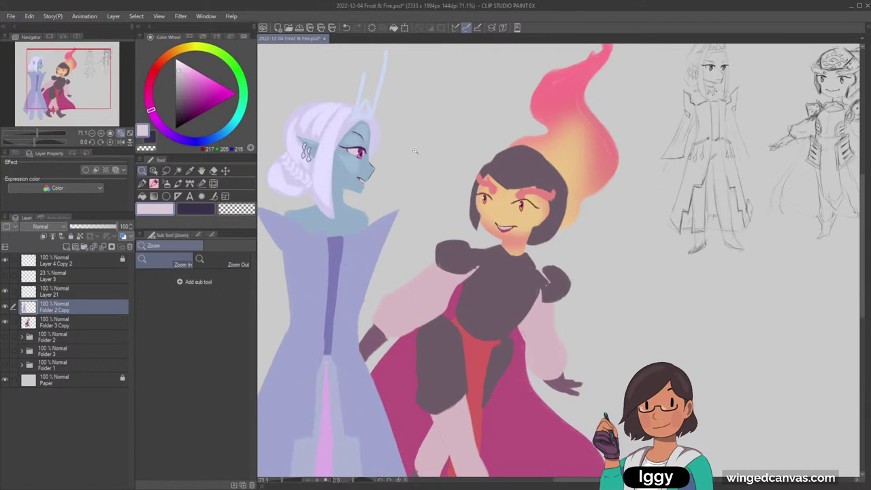
pyautogui.click(155, 185)
pyautogui.keyDown('alt'); pyautogui.click(347, 158); pyautogui.keyUp('alt')
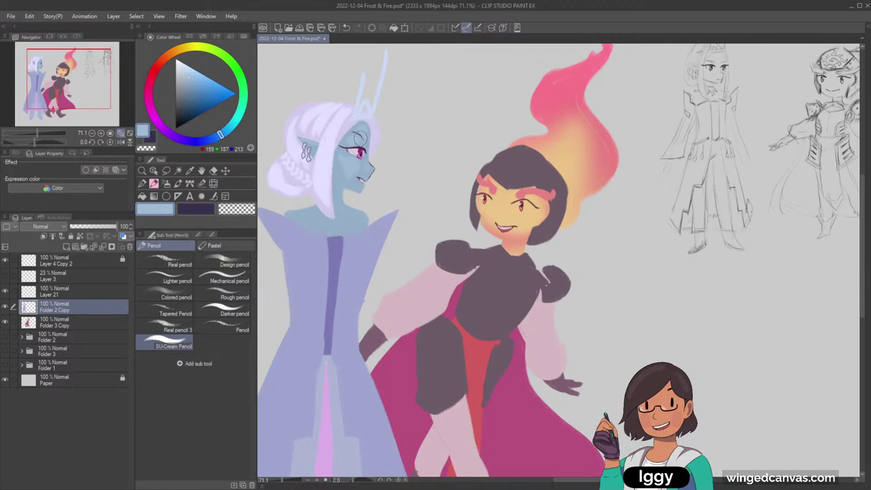
pyautogui.keyDown('alt'); pyautogui.click(345, 128); pyautogui.keyUp('alt')
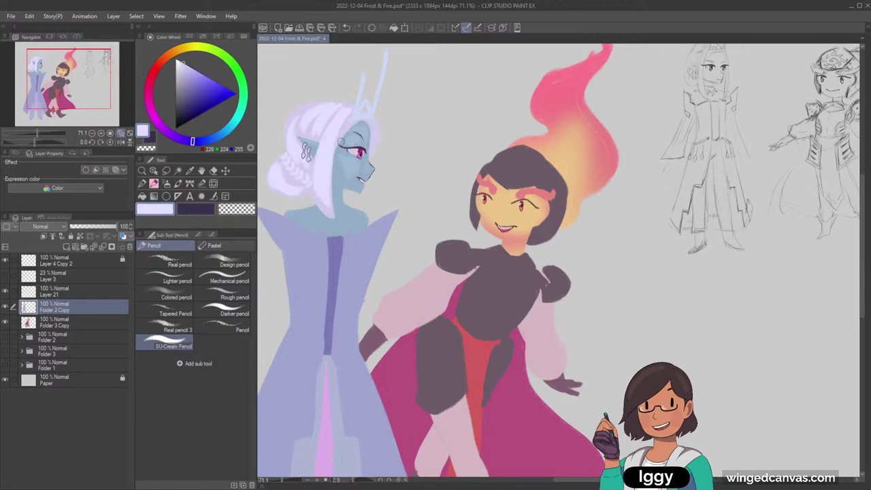
pyautogui.hotkey('ctrl', 'z')
pyautogui.moveTo(360, 122); pyautogui.dragTo(341, 139)
pyautogui.hotkey('ctrl', 'z')
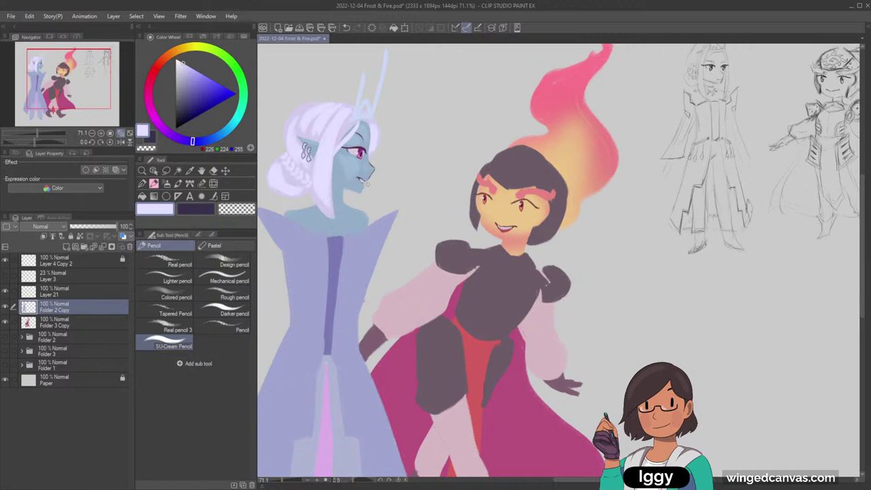
# Draw the frost character's jawline in dark plum (89, 42, 74) sampled from the eye line
pyautogui.keyDown('alt'); pyautogui.click(385, 176); pyautogui.keyUp('alt')
pyautogui.keyDown('alt'); pyautogui.click(344, 143); pyautogui.keyUp('alt')
pyautogui.keyDown('alt'); pyautogui.click(366, 147); pyautogui.keyUp('alt')
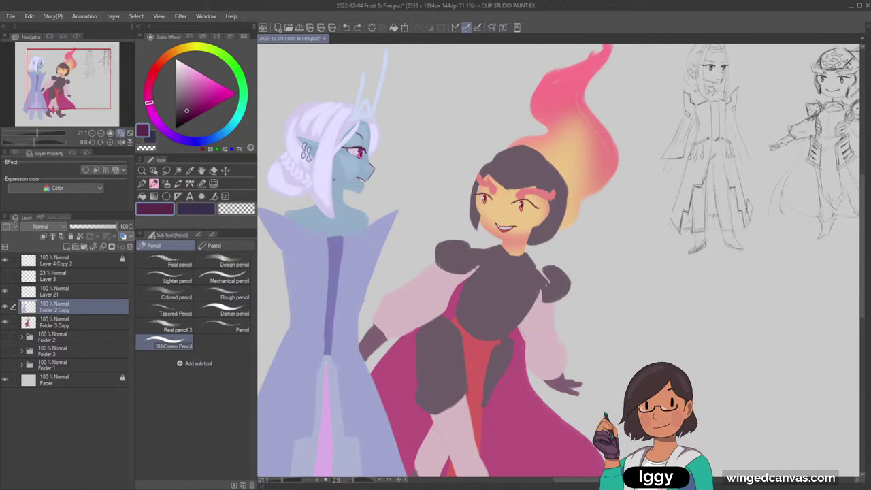
# On the fire character's merged layer, paint dusty mauve (145, 117, 136) highlights on the helmet and both shoulder pads
pyautogui.click(154, 170)
pyautogui.click(522, 179)
pyautogui.click(154, 183)
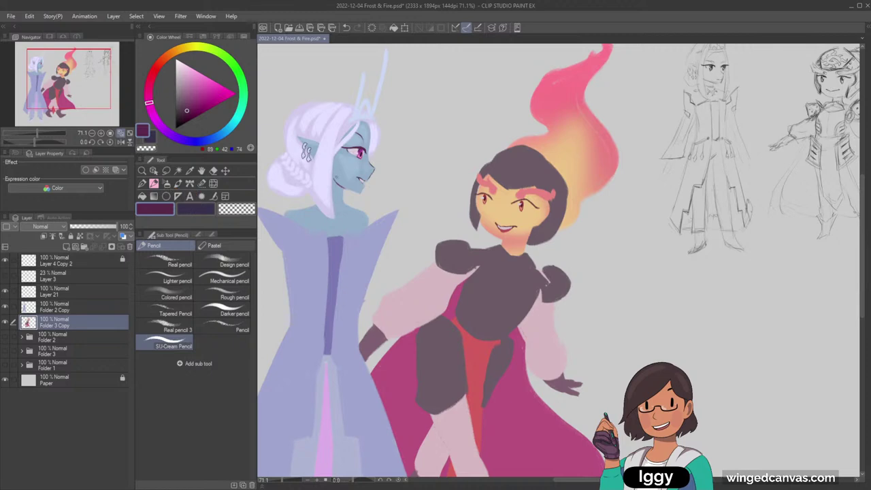
pyautogui.keyDown('alt'); pyautogui.click(504, 174); pyautogui.keyUp('alt')
pyautogui.click(182, 92)
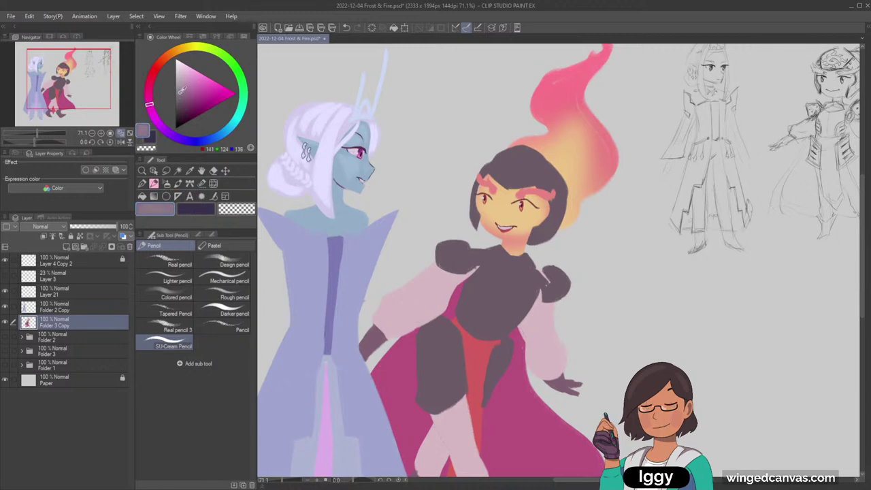
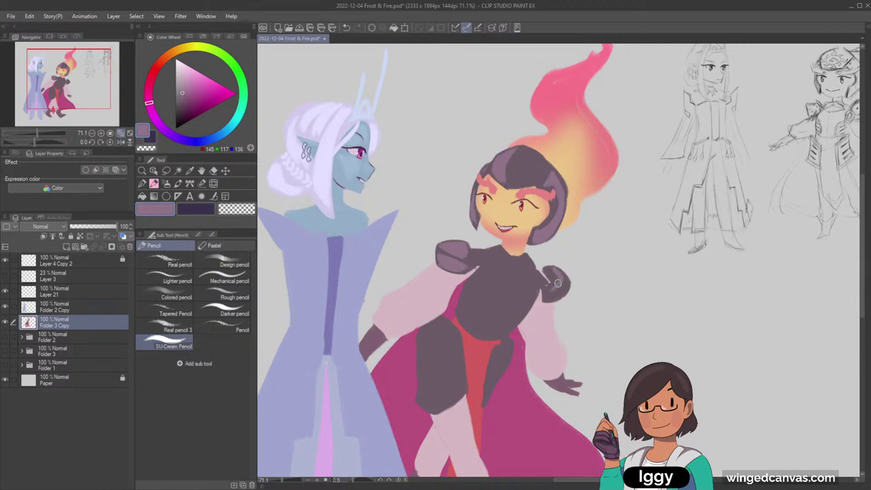
pyautogui.moveTo(561, 285)
pyautogui.mouseDown()
pyautogui.moveTo(562, 295)
pyautogui.moveTo(550, 299)
pyautogui.mouseUp()
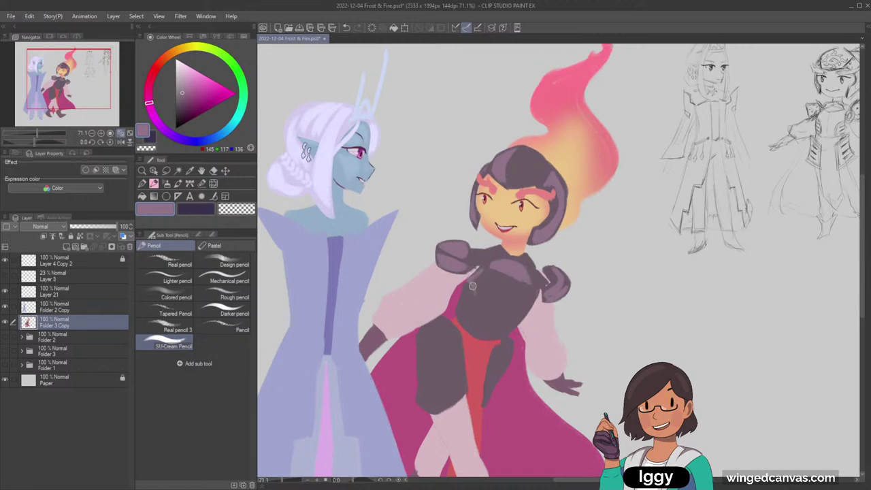
# Outline the front plate of the fire character's chest armour in the same mauve and fill it with that colour
pyautogui.moveTo(491, 273)
pyautogui.mouseDown()
pyautogui.moveTo(534, 295)
pyautogui.moveTo(521, 314)
pyautogui.moveTo(478, 326)
pyautogui.moveTo(474, 319)
pyautogui.moveTo(486, 337)
pyautogui.moveTo(514, 320)
pyautogui.mouseUp()
pyautogui.hotkey('ctrl', 'z')
pyautogui.press('g')
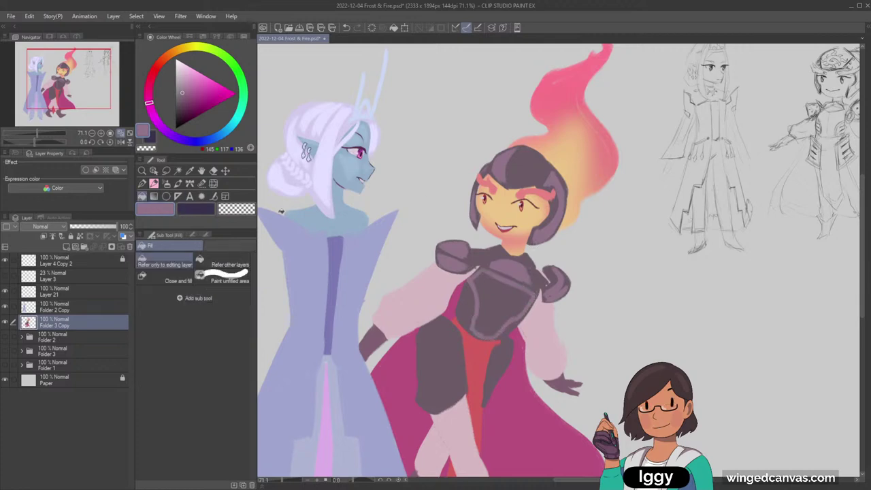
pyautogui.click(517, 291)
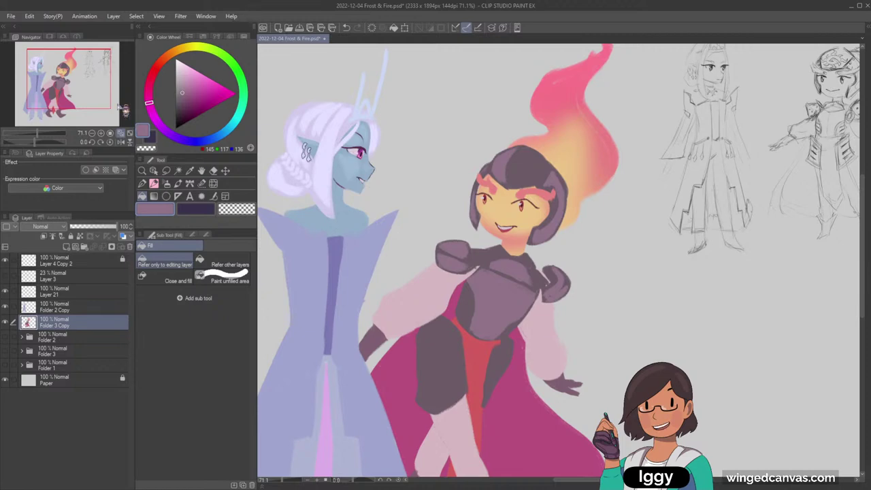
# Paint curled peach (225, 163, 150) trims along the inner edges of both of the fire character's shoulder pads
pyautogui.moveTo(95, 91); pyautogui.dragTo(100, 96)
pyautogui.click(155, 184)
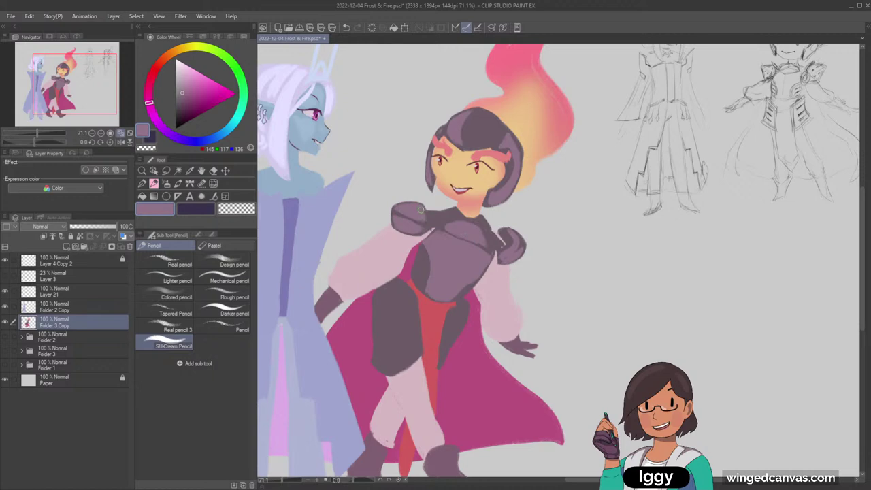
pyautogui.keyDown('alt'); pyautogui.click(436, 320); pyautogui.keyUp('alt')
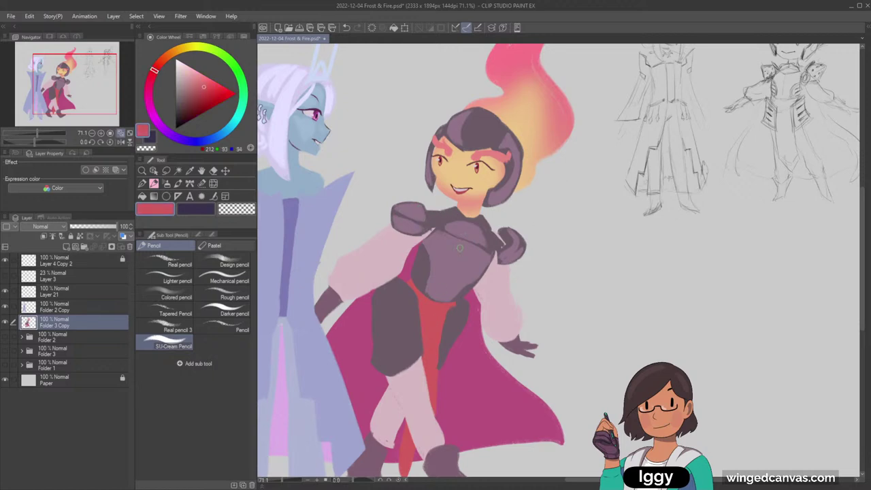
pyautogui.moveTo(156, 73); pyautogui.dragTo(160, 65)
pyautogui.moveTo(201, 84); pyautogui.dragTo(195, 78)
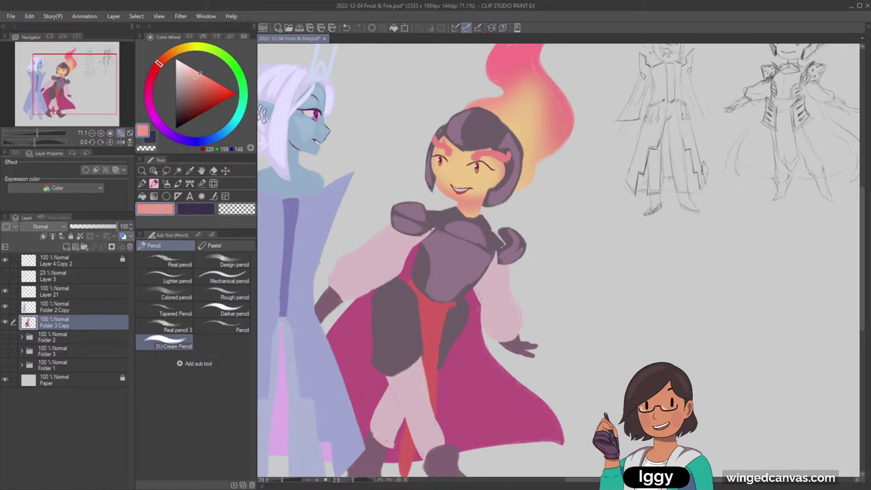
pyautogui.click(163, 60)
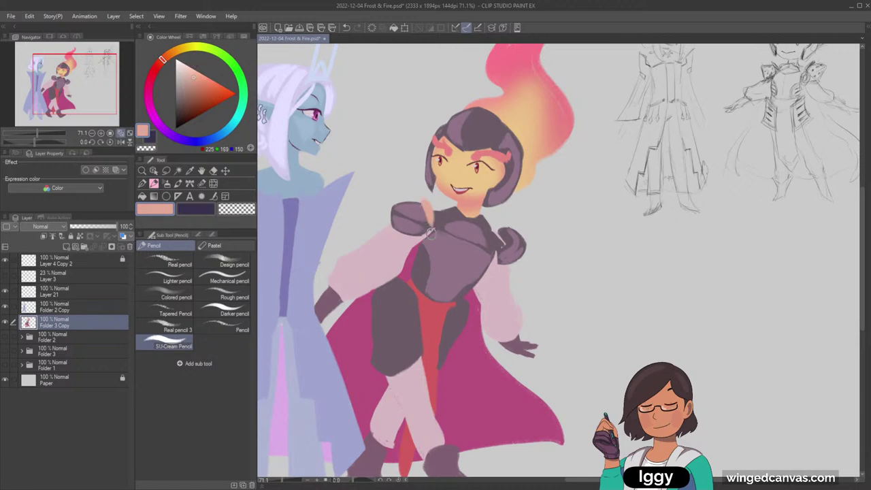
pyautogui.moveTo(425, 201); pyautogui.dragTo(428, 231)
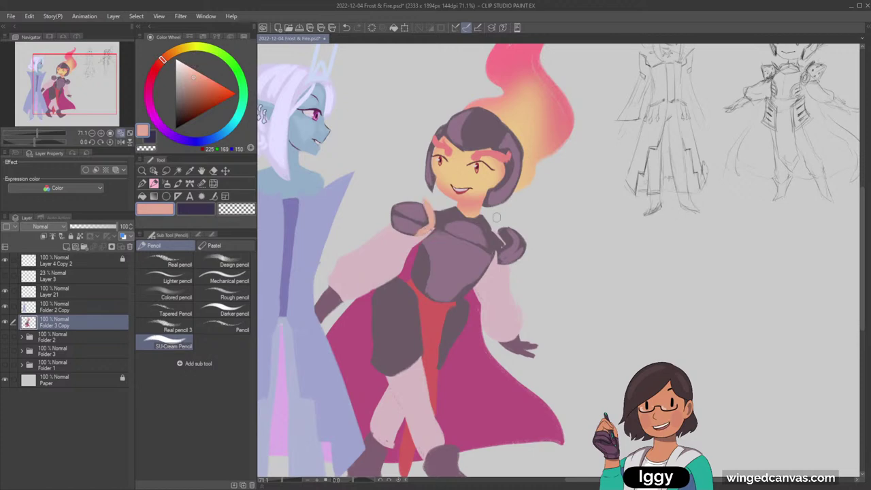
pyautogui.moveTo(496, 228)
pyautogui.mouseDown()
pyautogui.moveTo(511, 243)
pyautogui.moveTo(500, 262)
pyautogui.mouseUp()
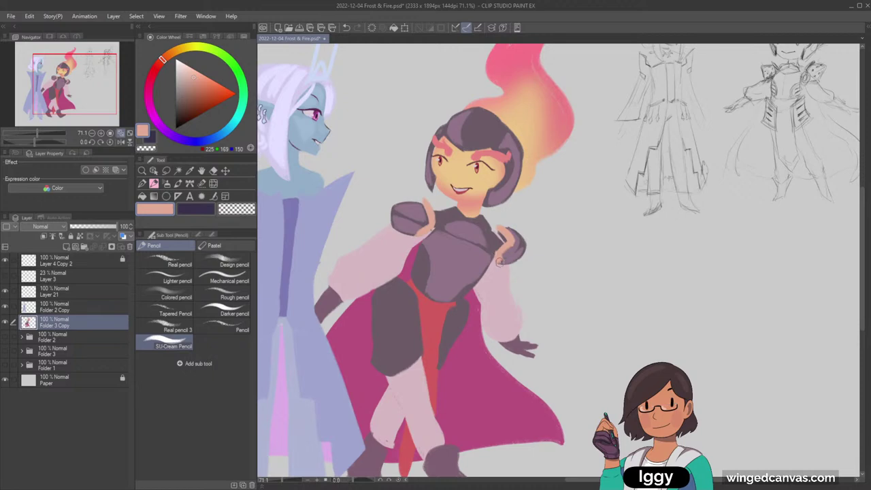
pyautogui.moveTo(417, 220)
pyautogui.mouseDown()
pyautogui.moveTo(429, 238)
pyautogui.moveTo(422, 243)
pyautogui.mouseUp()
# Paint a peach sun emblem on the front of the fire character's helmet and detail it with a reddish-brown swirl
pyautogui.moveTo(467, 124)
pyautogui.mouseDown()
pyautogui.moveTo(479, 117)
pyautogui.moveTo(461, 131)
pyautogui.moveTo(466, 145)
pyautogui.mouseUp()
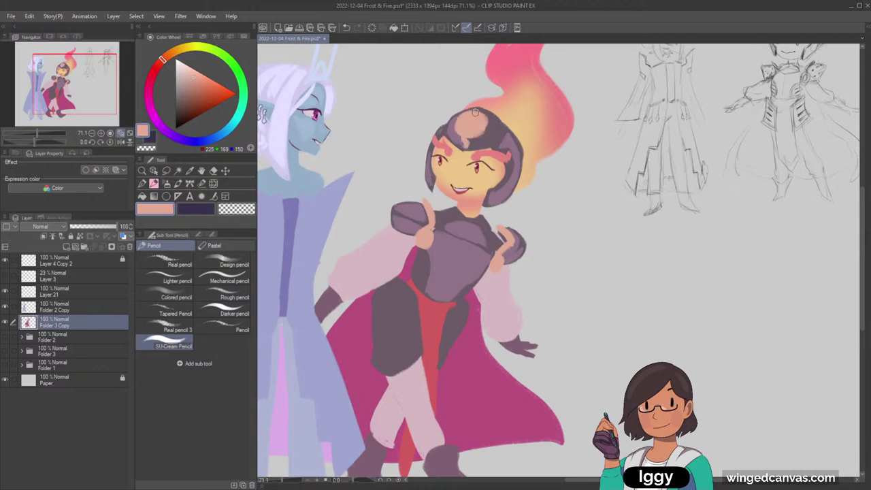
pyautogui.moveTo(474, 115)
pyautogui.mouseDown()
pyautogui.moveTo(457, 120)
pyautogui.moveTo(467, 108)
pyautogui.mouseUp()
pyautogui.click(160, 66)
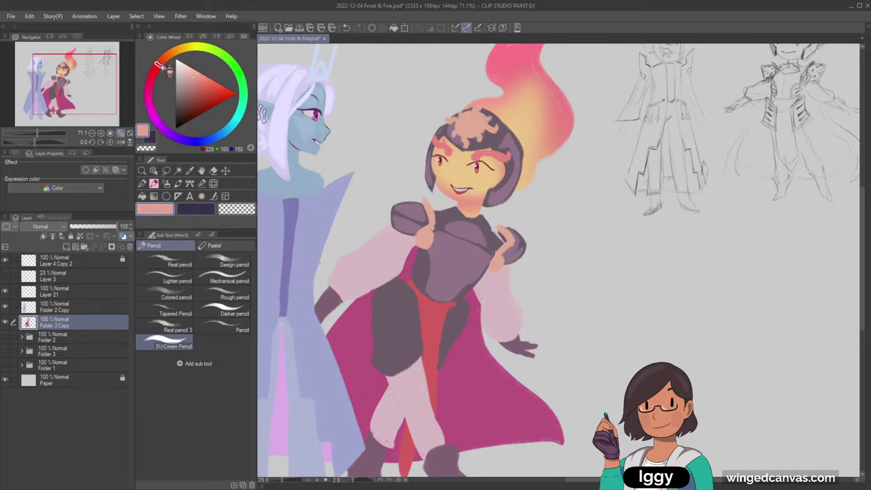
pyautogui.moveTo(198, 83); pyautogui.dragTo(194, 87)
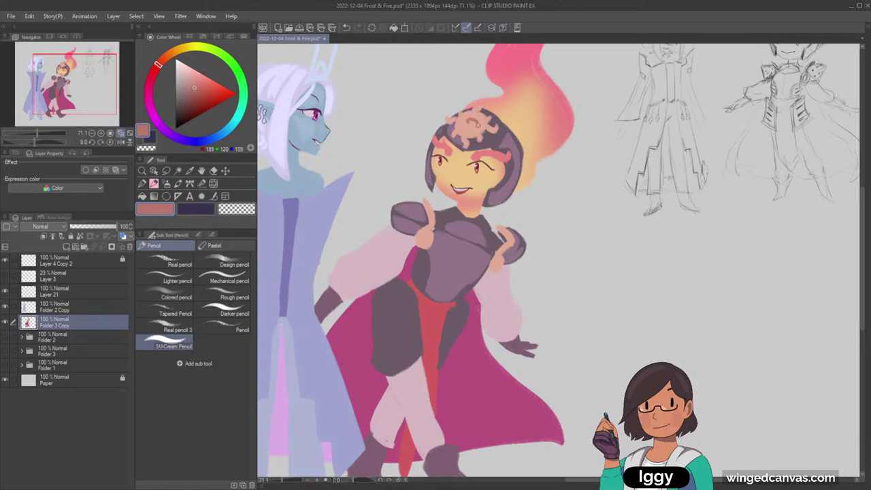
pyautogui.hotkey('ctrl', 'z')
# Paint mauve (145, 117, 136) ridges on the sides of the fire character's chest armour and rims and ribs on both hip plates
pyautogui.keyDown('alt'); pyautogui.click(449, 256); pyautogui.keyUp('alt')
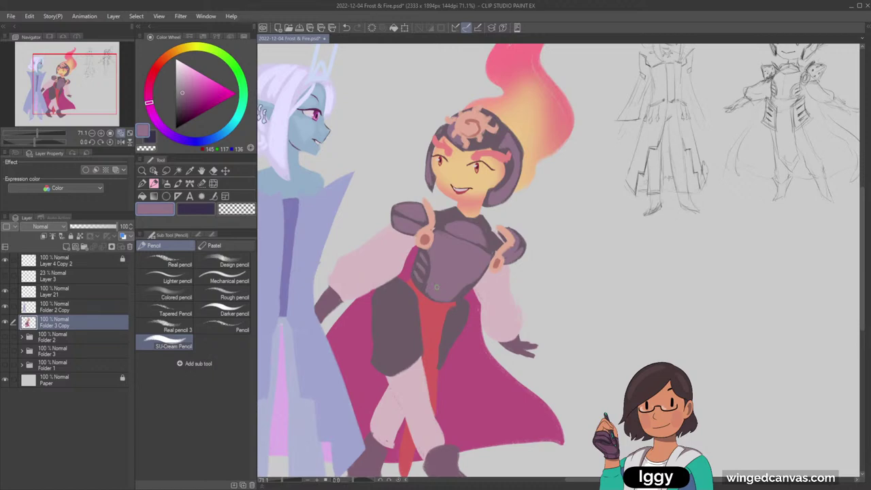
pyautogui.moveTo(473, 283); pyautogui.dragTo(467, 291)
pyautogui.moveTo(398, 285)
pyautogui.mouseDown()
pyautogui.moveTo(415, 311)
pyautogui.moveTo(396, 283)
pyautogui.moveTo(413, 310)
pyautogui.moveTo(408, 299)
pyautogui.moveTo(412, 350)
pyautogui.moveTo(410, 360)
pyautogui.moveTo(385, 363)
pyautogui.mouseUp()
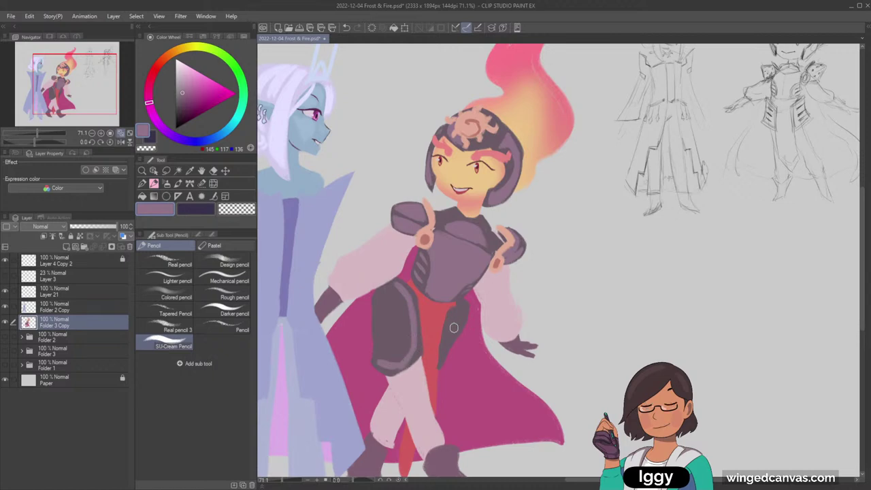
pyautogui.moveTo(451, 313); pyautogui.dragTo(444, 381)
pyautogui.moveTo(379, 301)
pyautogui.mouseDown()
pyautogui.moveTo(402, 300)
pyautogui.moveTo(395, 339)
pyautogui.moveTo(403, 340)
pyautogui.mouseUp()
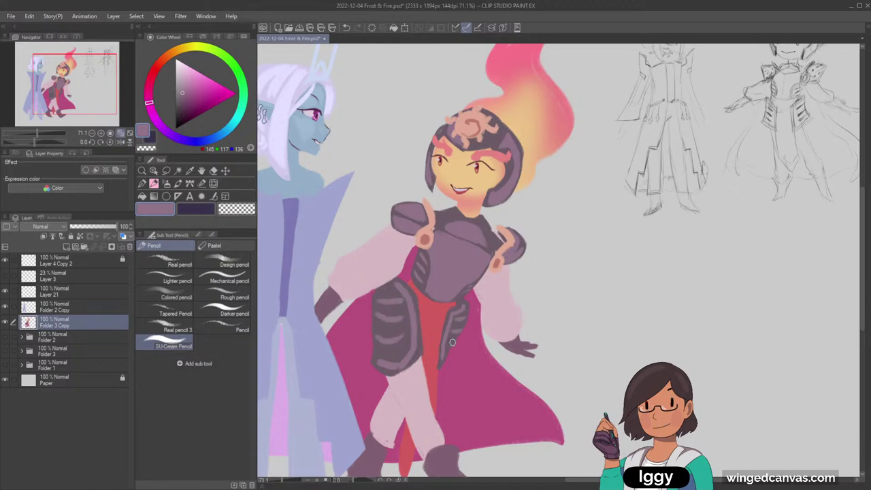
# Add pale orange (234, 198, 137) highlights sampled from the flame to the fire character's eyebrows
pyautogui.press('/')
pyautogui.scroll(-2, 399, 265)
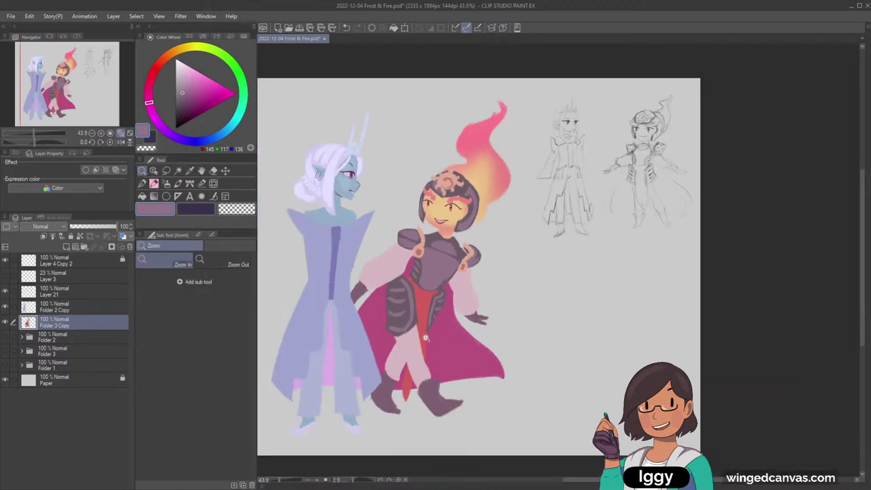
pyautogui.scroll(1, 400, 222)
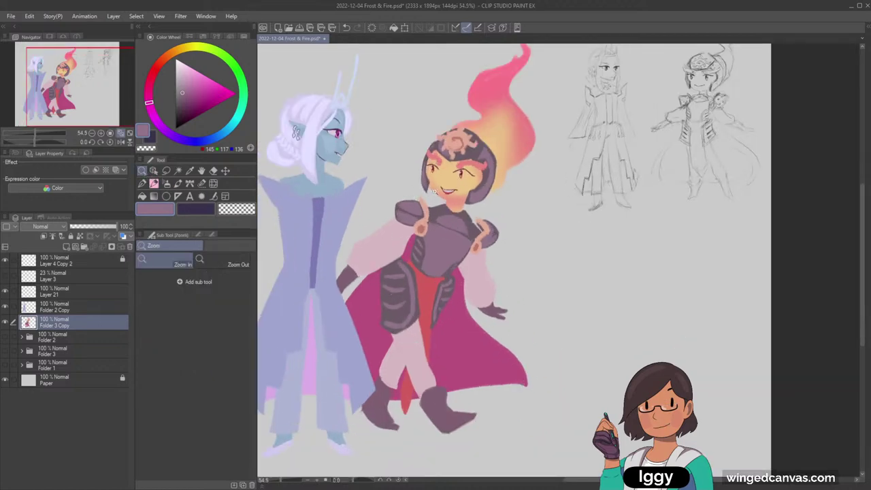
pyautogui.scroll(1, 437, 182)
pyautogui.press('p')
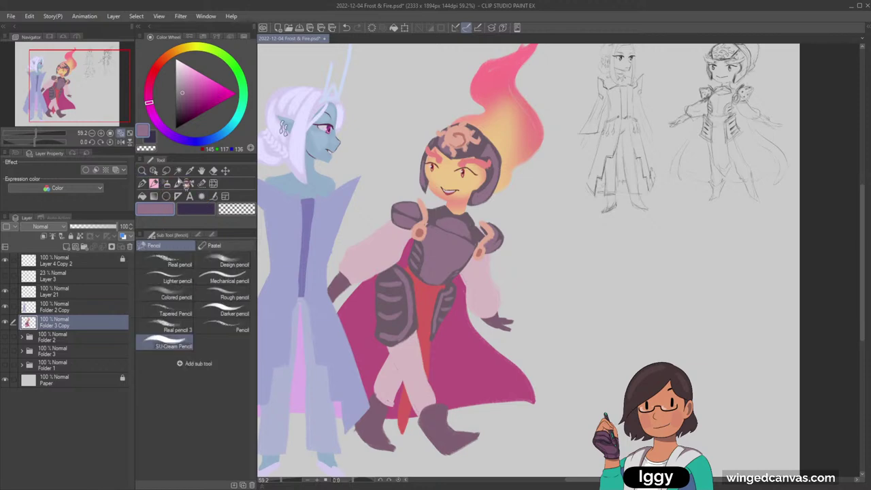
pyautogui.keyDown('alt'); pyautogui.click(467, 136); pyautogui.keyUp('alt')
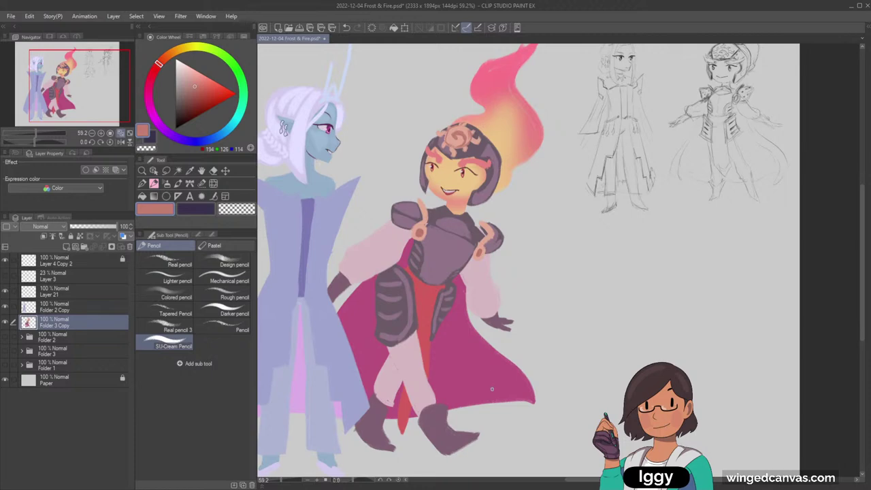
pyautogui.keyDown('alt'); pyautogui.click(378, 253); pyautogui.keyUp('alt')
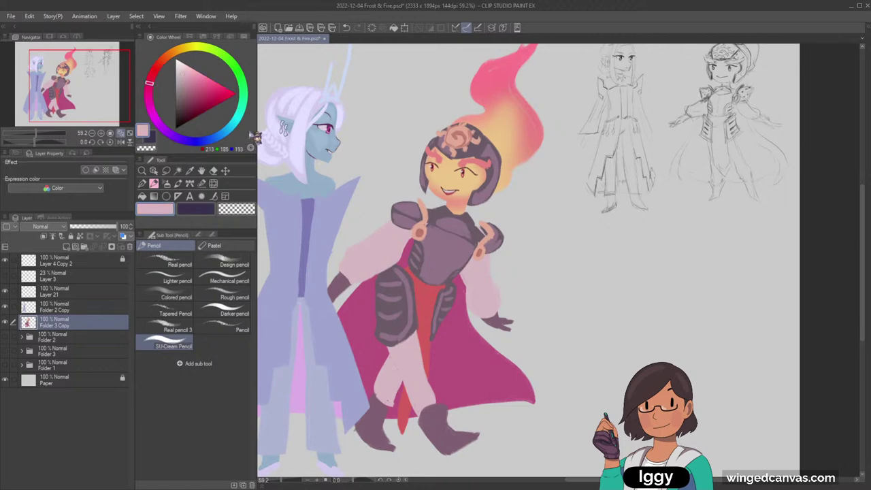
pyautogui.keyDown('alt'); pyautogui.click(491, 102); pyautogui.keyUp('alt')
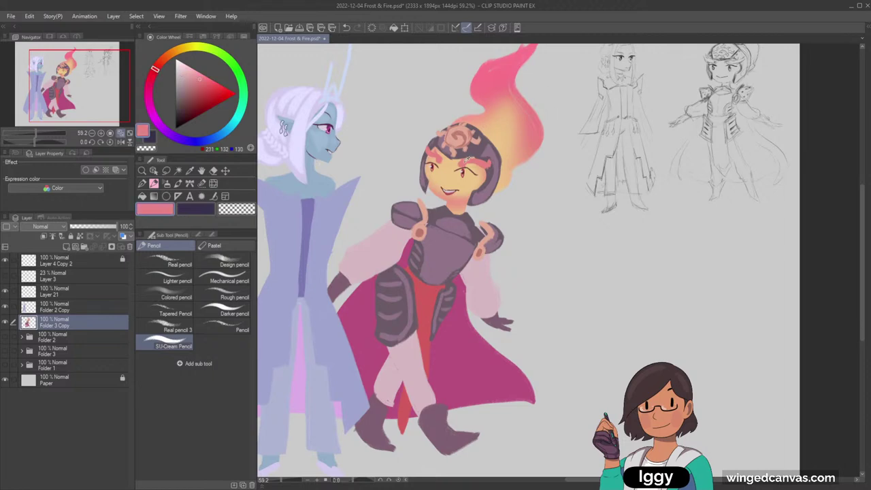
pyautogui.keyDown('alt'); pyautogui.click(505, 127); pyautogui.keyUp('alt')
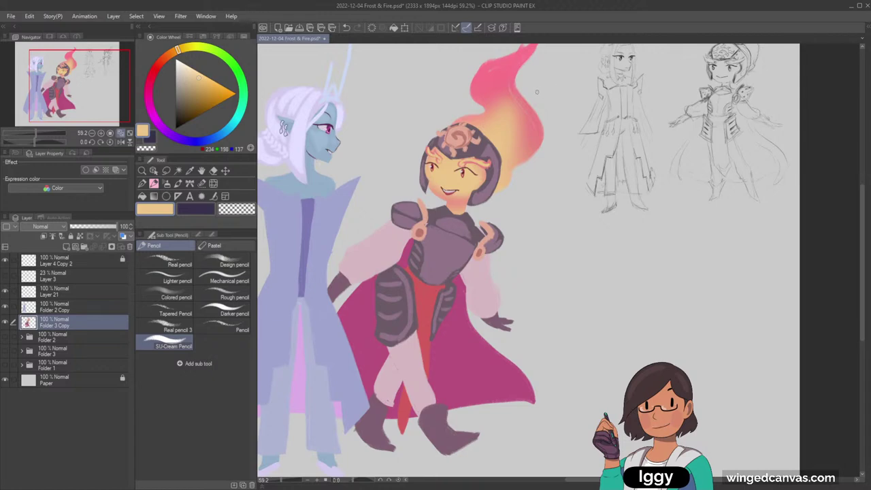
# On the frost character's merged layer, paint both coat sleeves in a lighter pale blue (176, 182, 215)
pyautogui.click(129, 133)
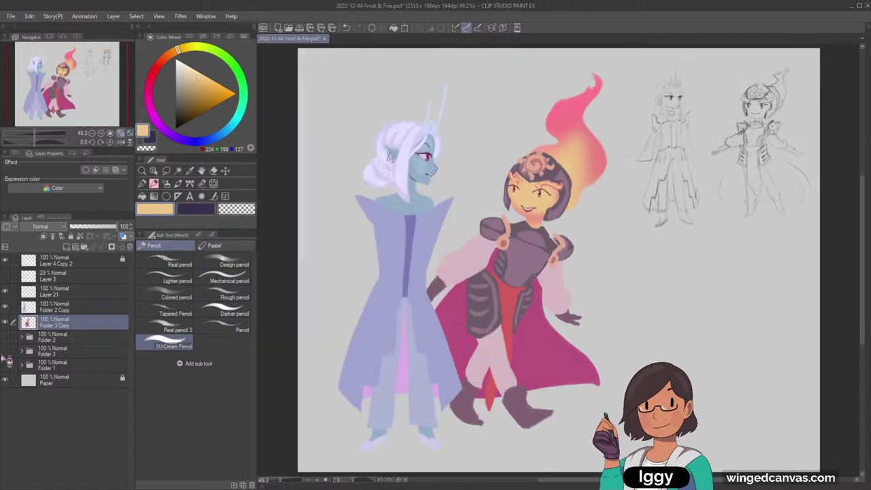
pyautogui.click(141, 170)
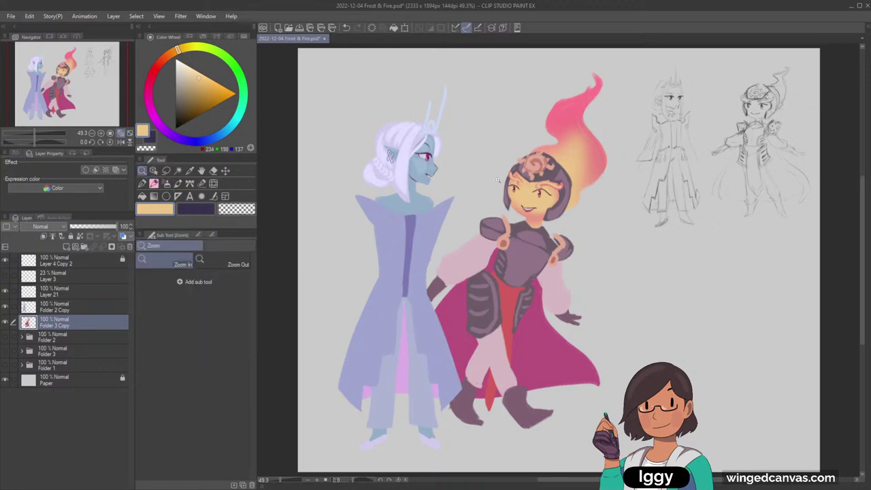
pyautogui.click(507, 274)
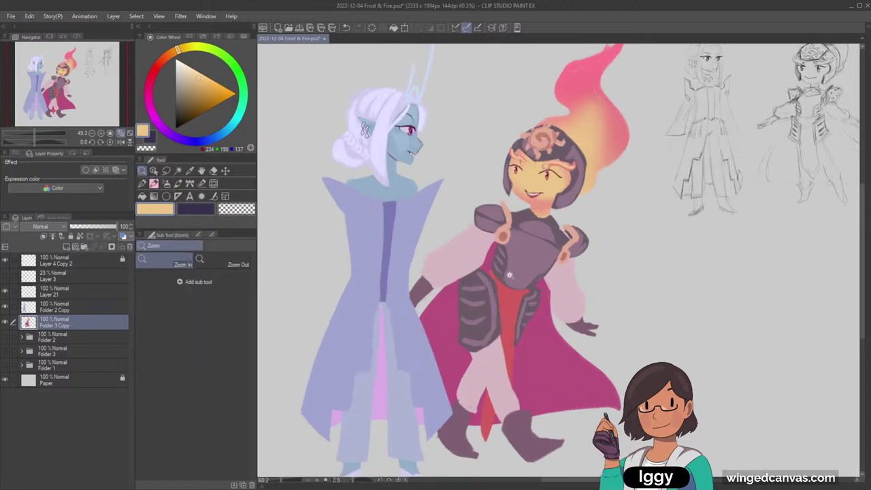
pyautogui.moveTo(615, 259); pyautogui.dragTo(612, 256)
pyautogui.moveTo(329, 192); pyautogui.dragTo(344, 193)
pyautogui.click(154, 170)
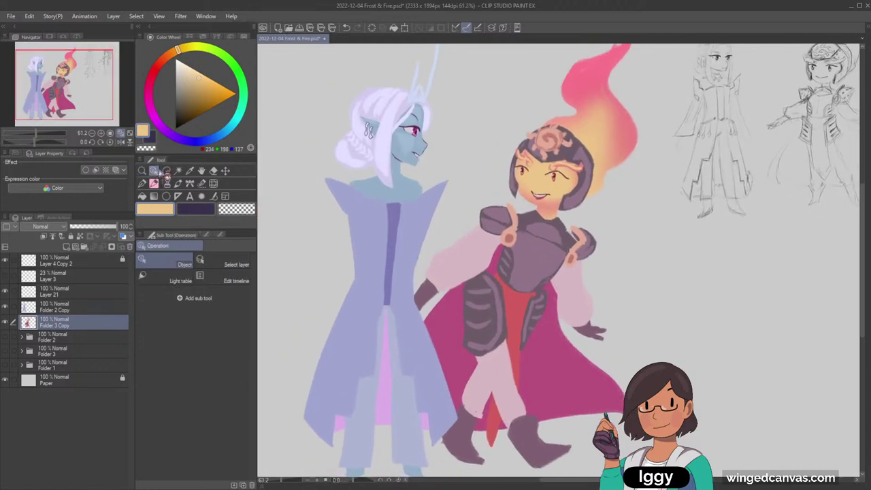
pyautogui.click(375, 237)
pyautogui.press('p')
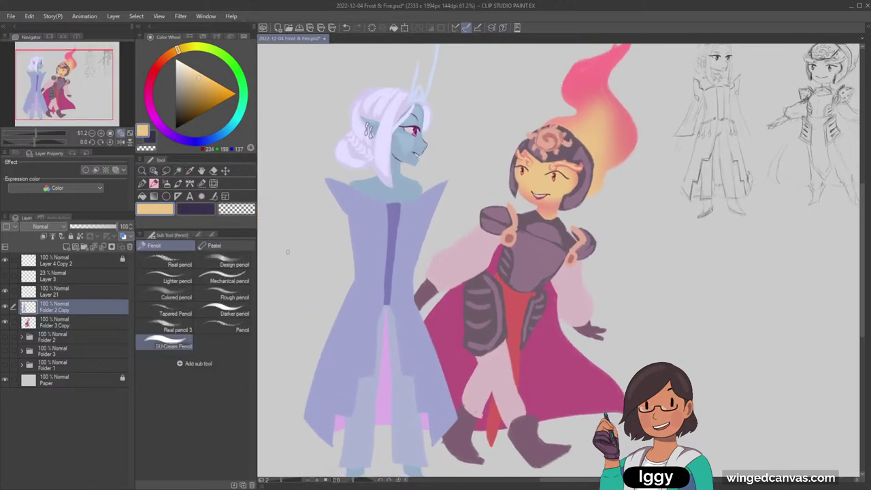
pyautogui.keyDown('alt'); pyautogui.click(376, 218); pyautogui.keyUp('alt')
pyautogui.click(186, 75)
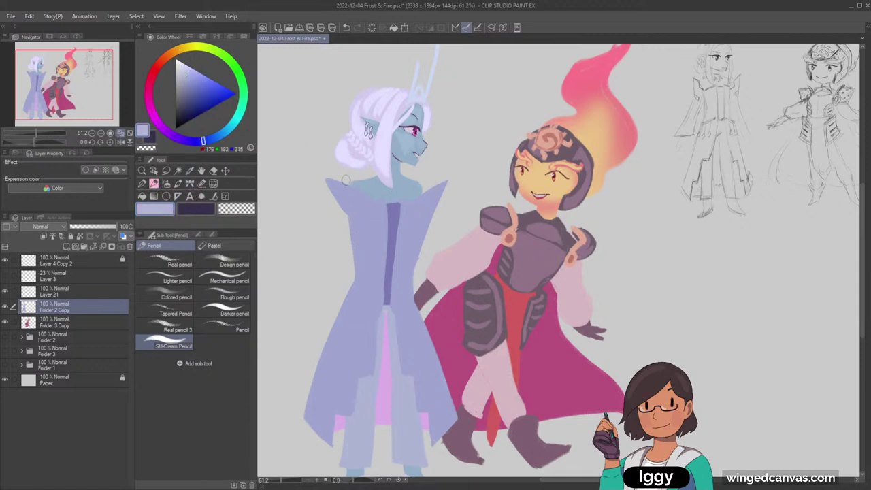
pyautogui.moveTo(337, 186)
pyautogui.mouseDown()
pyautogui.moveTo(367, 209)
pyautogui.moveTo(361, 202)
pyautogui.moveTo(374, 245)
pyautogui.mouseUp()
pyautogui.moveTo(353, 209)
pyautogui.mouseDown()
pyautogui.moveTo(372, 262)
pyautogui.moveTo(357, 200)
pyautogui.moveTo(374, 283)
pyautogui.mouseUp()
pyautogui.moveTo(365, 207); pyautogui.dragTo(383, 300)
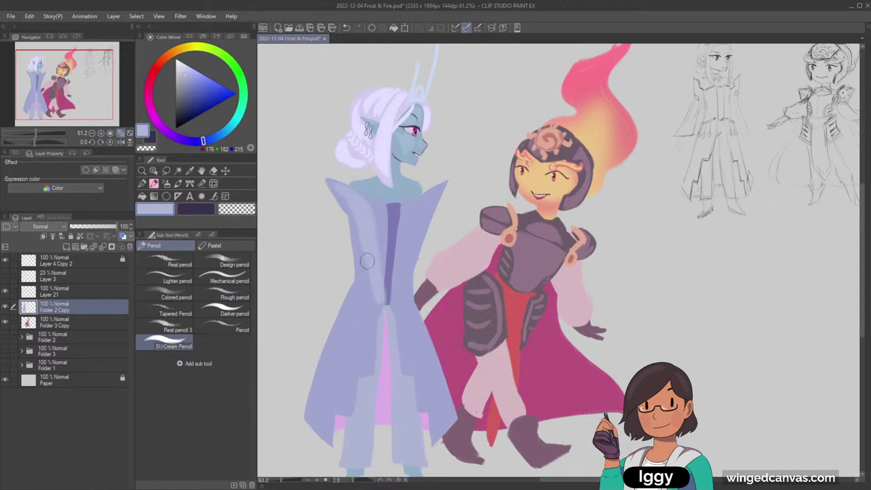
pyautogui.moveTo(363, 219); pyautogui.dragTo(371, 313)
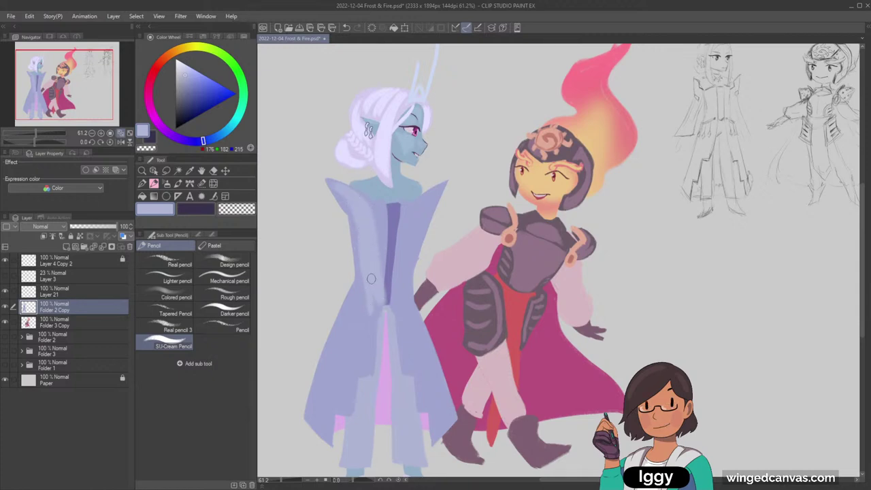
pyautogui.moveTo(355, 213); pyautogui.dragTo(363, 303)
pyautogui.moveTo(359, 252)
pyautogui.mouseDown()
pyautogui.moveTo(369, 318)
pyautogui.moveTo(356, 316)
pyautogui.moveTo(363, 275)
pyautogui.moveTo(366, 301)
pyautogui.moveTo(391, 312)
pyautogui.moveTo(383, 295)
pyautogui.moveTo(378, 307)
pyautogui.moveTo(382, 248)
pyautogui.moveTo(359, 243)
pyautogui.moveTo(361, 297)
pyautogui.mouseUp()
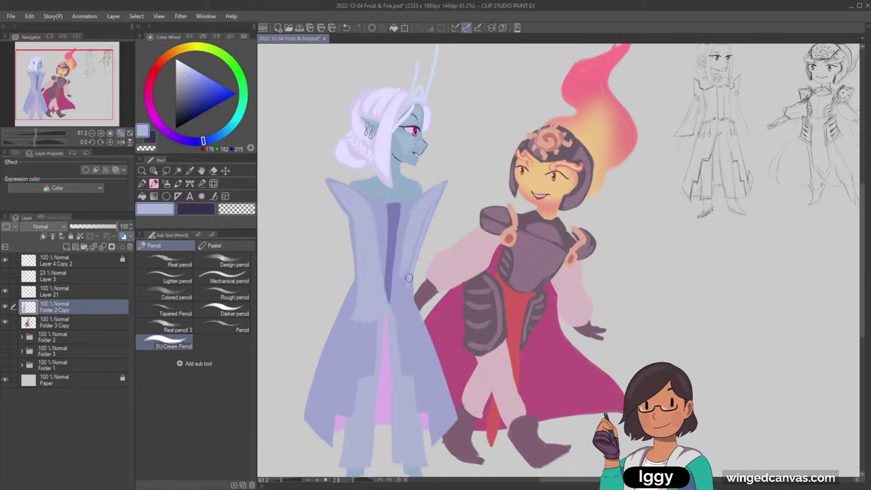
# Paint the frost character's clasped hands in blue-violet sampled from the coat's centre panel, separating the fingers with pale blue
pyautogui.keyDown('alt'); pyautogui.click(394, 228); pyautogui.keyUp('alt')
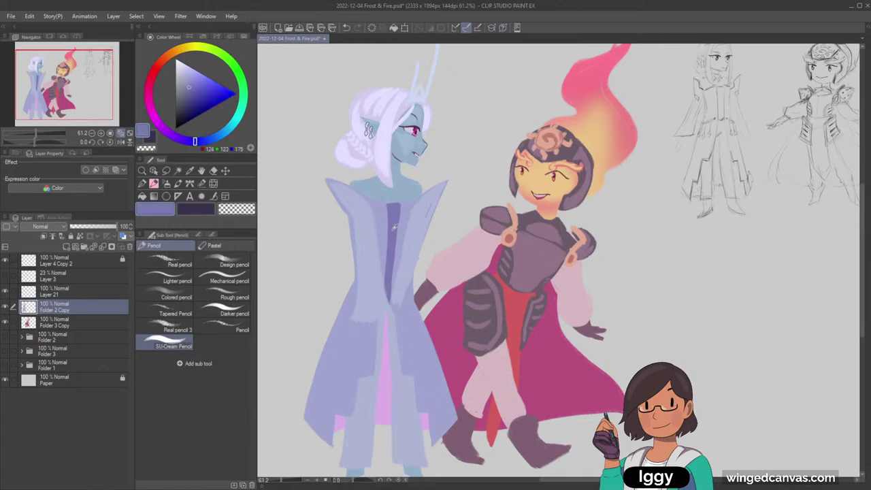
pyautogui.moveTo(369, 322)
pyautogui.mouseDown()
pyautogui.moveTo(382, 318)
pyautogui.moveTo(374, 335)
pyautogui.moveTo(386, 338)
pyautogui.mouseUp()
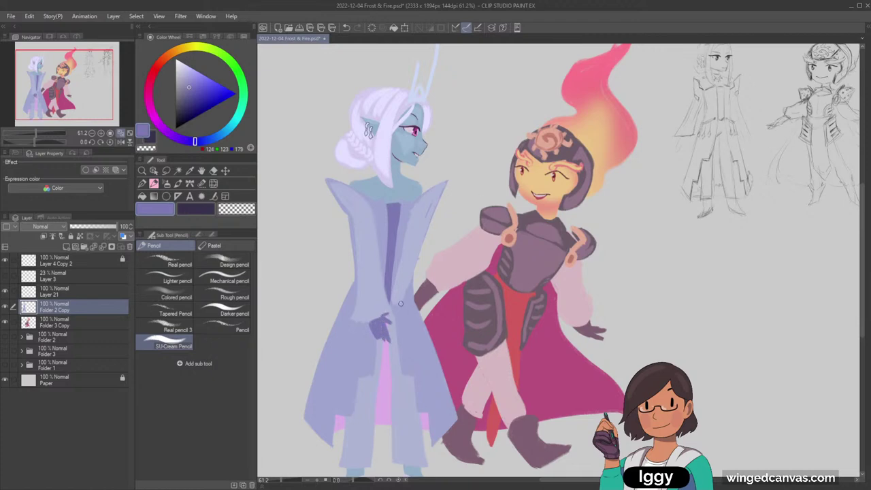
pyautogui.click(196, 209)
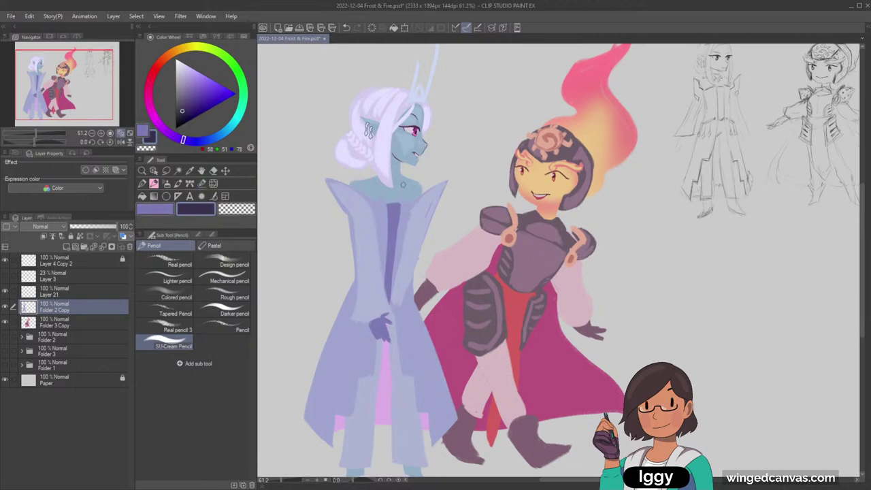
pyautogui.keyDown('alt'); pyautogui.click(378, 227); pyautogui.keyUp('alt')
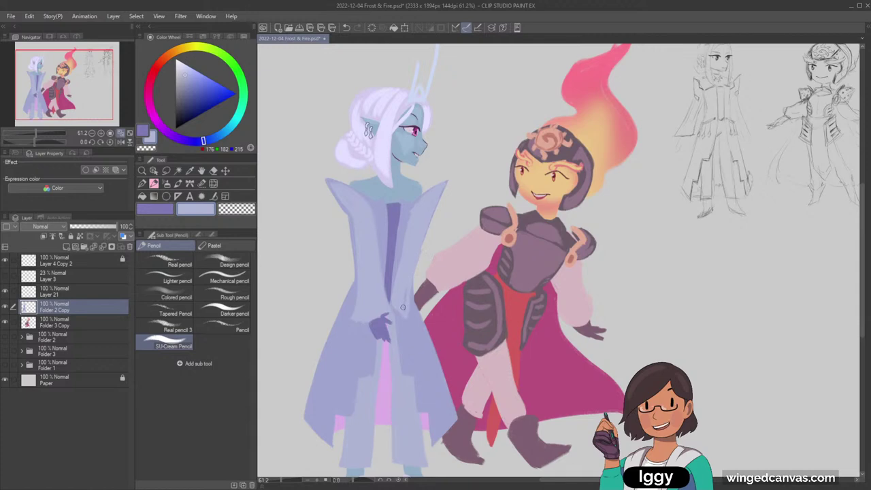
pyautogui.keyDown('alt'); pyautogui.click(381, 333); pyautogui.keyUp('alt')
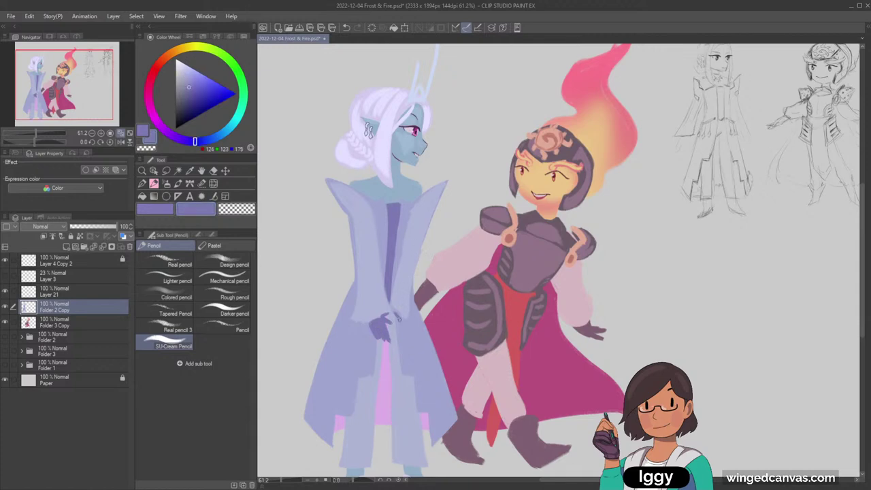
pyautogui.moveTo(399, 317); pyautogui.dragTo(394, 333)
pyautogui.keyDown('alt'); pyautogui.click(365, 232); pyautogui.keyUp('alt')
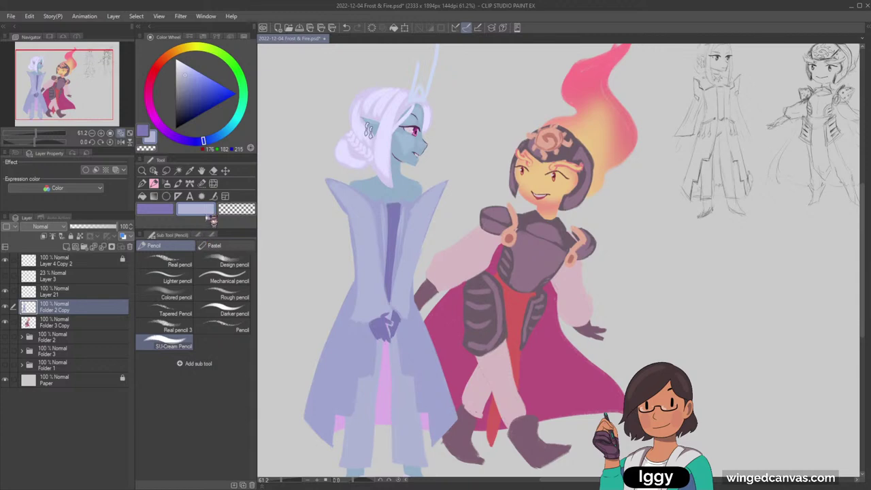
# Outline both points of the frost character's coat collar in a darkened blue (98, 98, 147)
pyautogui.keyDown('alt'); pyautogui.click(395, 265); pyautogui.keyUp('alt')
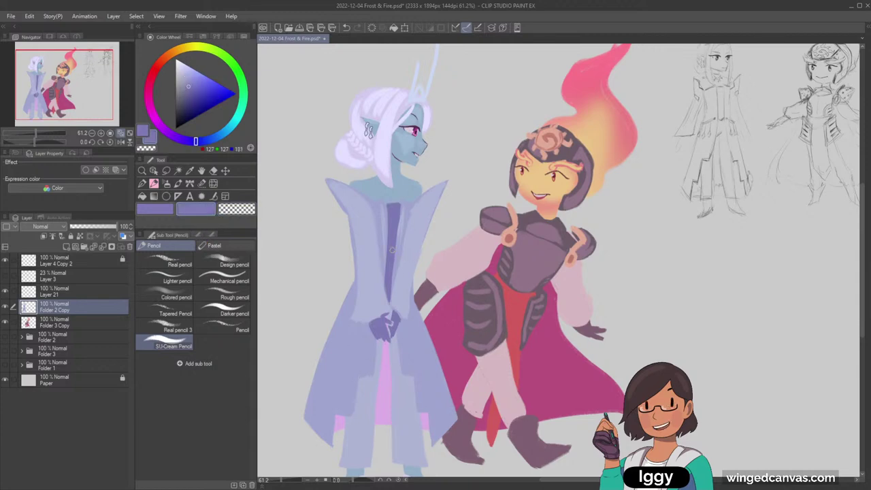
pyautogui.click(185, 94)
pyautogui.click(187, 95)
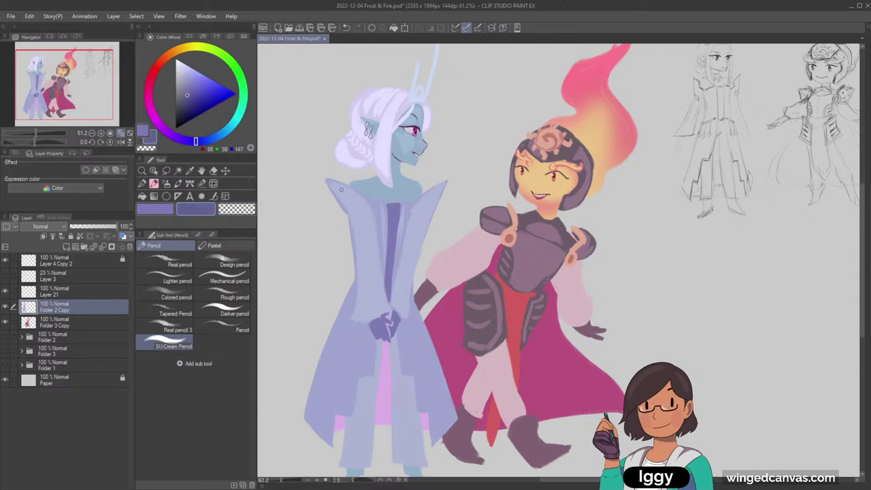
pyautogui.moveTo(327, 180); pyautogui.dragTo(349, 212)
pyautogui.moveTo(327, 180)
pyautogui.mouseDown()
pyautogui.moveTo(370, 201)
pyautogui.moveTo(381, 235)
pyautogui.moveTo(422, 207)
pyautogui.moveTo(410, 210)
pyautogui.moveTo(452, 179)
pyautogui.mouseUp()
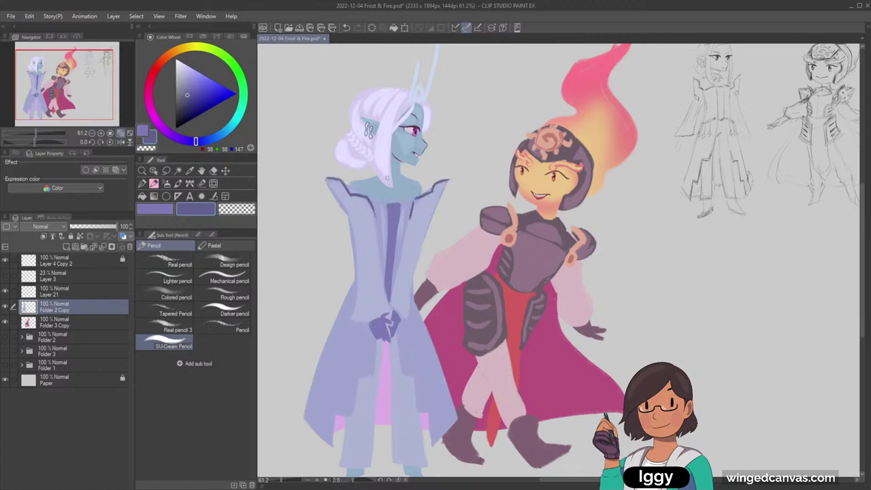
# Outline the frost character's sleeves and cuffs in the dark blue, and add a pale blue (202, 216, 243) necklace
pyautogui.moveTo(356, 286)
pyautogui.mouseDown()
pyautogui.moveTo(354, 320)
pyautogui.moveTo(391, 311)
pyautogui.moveTo(381, 315)
pyautogui.mouseUp()
pyautogui.hotkey('ctrl', 'z')
pyautogui.moveTo(378, 240)
pyautogui.mouseDown()
pyautogui.moveTo(384, 293)
pyautogui.moveTo(411, 319)
pyautogui.moveTo(413, 277)
pyautogui.mouseUp()
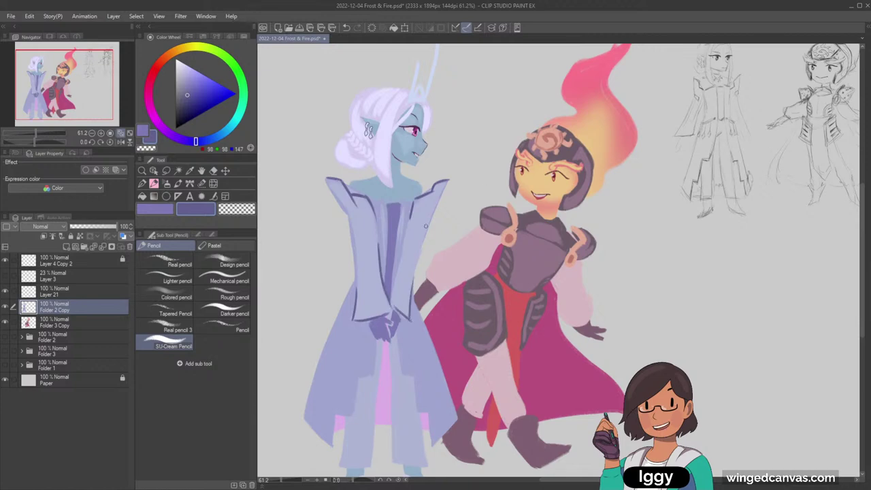
pyautogui.moveTo(406, 223); pyautogui.dragTo(399, 263)
pyautogui.moveTo(383, 198)
pyautogui.mouseDown()
pyautogui.moveTo(397, 218)
pyautogui.moveTo(414, 202)
pyautogui.mouseUp()
pyautogui.keyDown('alt'); pyautogui.click(420, 97); pyautogui.keyUp('alt')
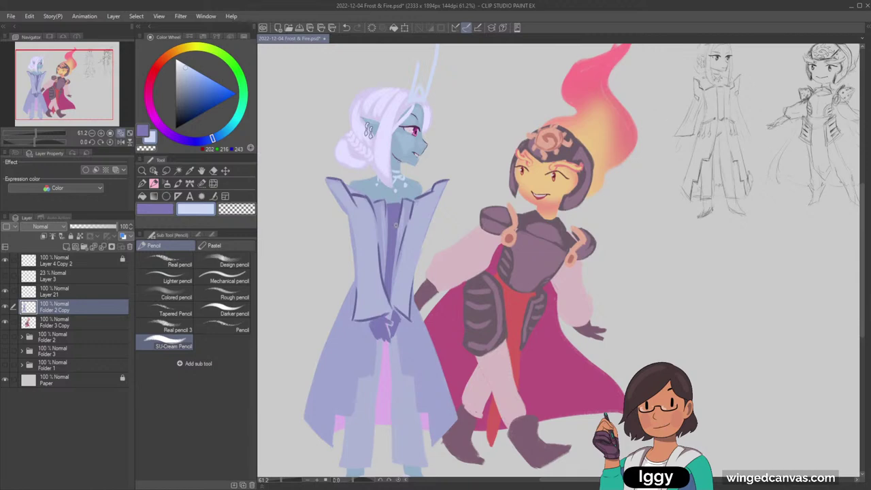
# Outline the frost character's coat front, stepped skirt panels and lower hem in a muted dark blue (113, 114, 160)
pyautogui.keyDown('alt'); pyautogui.click(414, 204); pyautogui.keyUp('alt')
pyautogui.keyDown('alt'); pyautogui.click(417, 199); pyautogui.keyUp('alt')
pyautogui.keyDown('alt'); pyautogui.click(420, 197); pyautogui.keyUp('alt')
pyautogui.moveTo(425, 196); pyautogui.dragTo(434, 189)
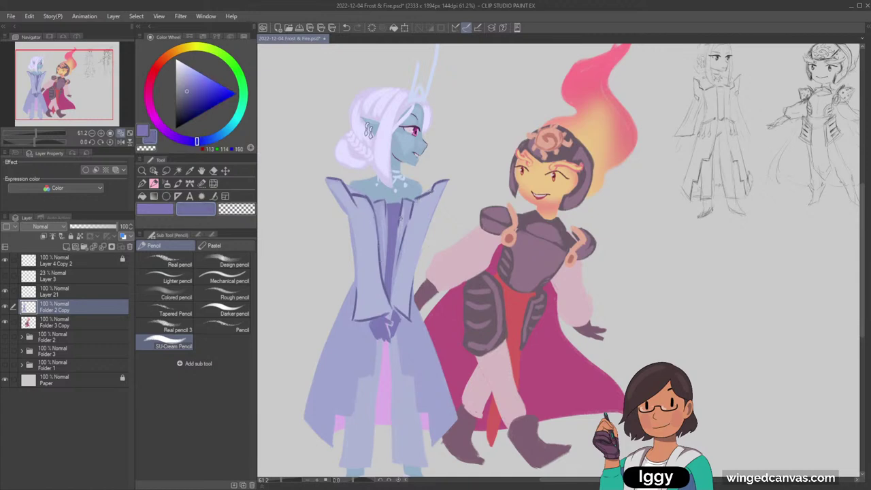
pyautogui.moveTo(397, 225); pyautogui.dragTo(396, 273)
pyautogui.moveTo(377, 356); pyautogui.dragTo(376, 373)
pyautogui.moveTo(403, 339)
pyautogui.mouseDown()
pyautogui.moveTo(400, 378)
pyautogui.moveTo(428, 411)
pyautogui.mouseUp()
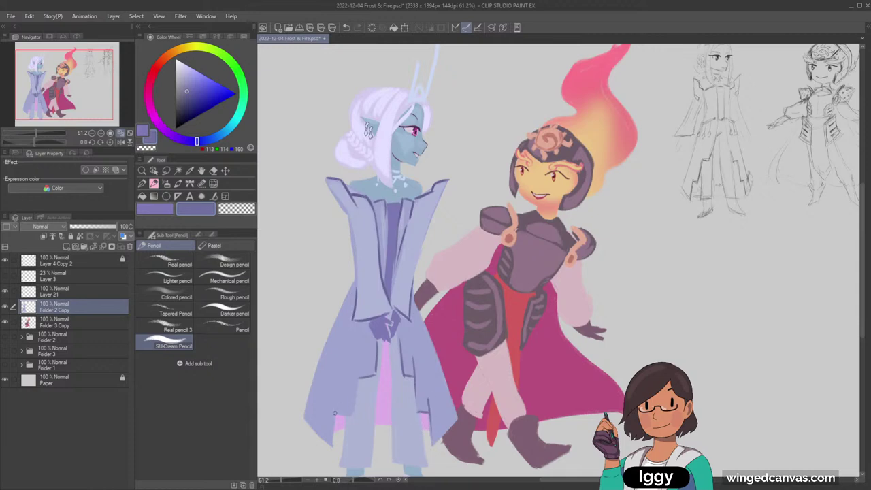
pyautogui.moveTo(336, 413); pyautogui.dragTo(353, 412)
pyautogui.moveTo(359, 368)
pyautogui.mouseDown()
pyautogui.moveTo(355, 410)
pyautogui.moveTo(331, 435)
pyautogui.mouseUp()
# Outline both of the frost character's pointed shoes in the muted dark blue
pyautogui.click(129, 133)
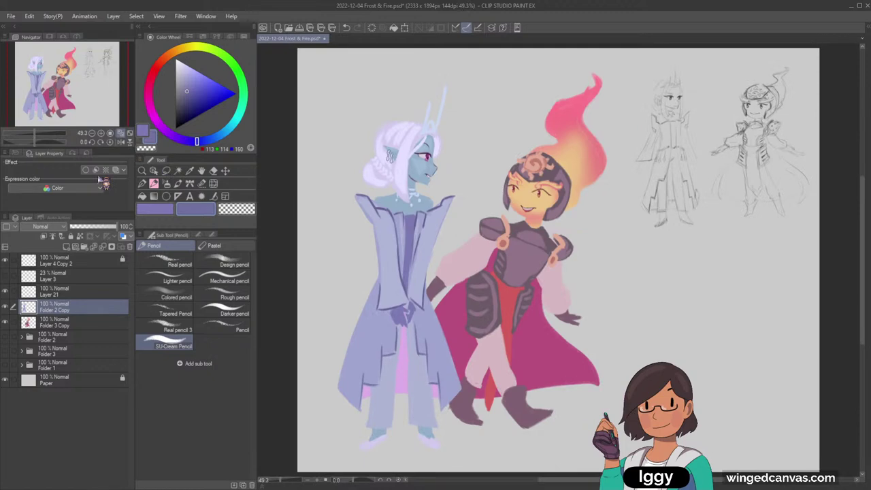
pyautogui.click(101, 106)
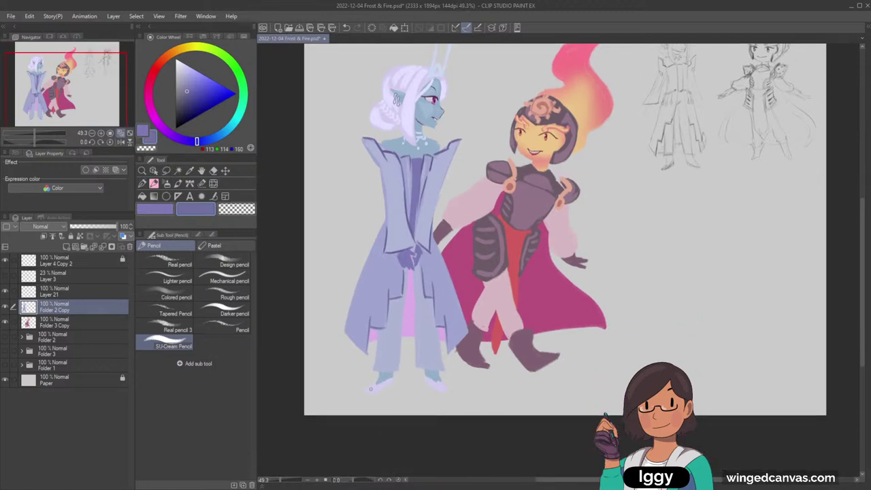
pyautogui.moveTo(365, 392); pyautogui.dragTo(392, 381)
# Paint pale blue (176, 182, 215) highlights along the folds on both sides of the frost character's coat skirt
pyautogui.keyDown('alt'); pyautogui.click(394, 199); pyautogui.keyUp('alt')
pyautogui.moveTo(354, 321)
pyautogui.mouseDown()
pyautogui.moveTo(378, 245)
pyautogui.moveTo(354, 318)
pyautogui.moveTo(371, 271)
pyautogui.mouseUp()
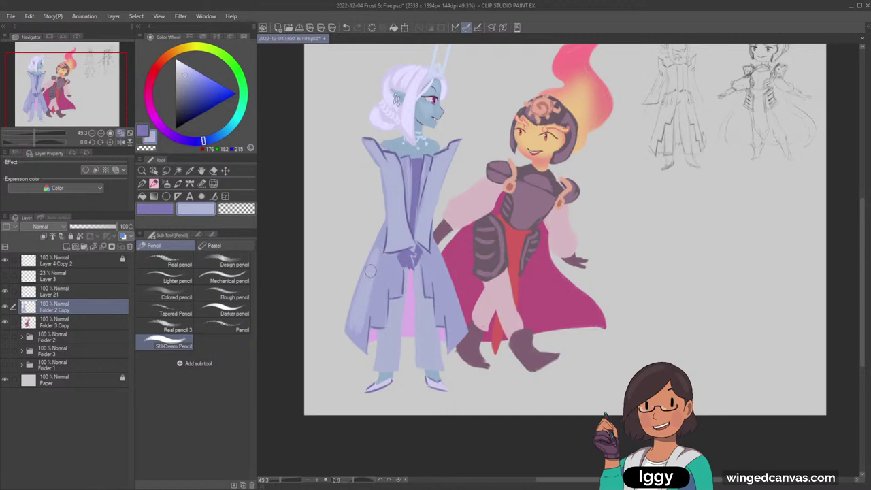
pyautogui.moveTo(357, 318)
pyautogui.mouseDown()
pyautogui.moveTo(384, 265)
pyautogui.moveTo(374, 315)
pyautogui.moveTo(395, 264)
pyautogui.moveTo(396, 287)
pyautogui.mouseUp()
pyautogui.moveTo(429, 253)
pyautogui.mouseDown()
pyautogui.moveTo(431, 288)
pyautogui.moveTo(445, 290)
pyautogui.moveTo(440, 319)
pyautogui.moveTo(455, 320)
pyautogui.moveTo(455, 340)
pyautogui.mouseUp()
pyautogui.moveTo(452, 310); pyautogui.dragTo(454, 324)
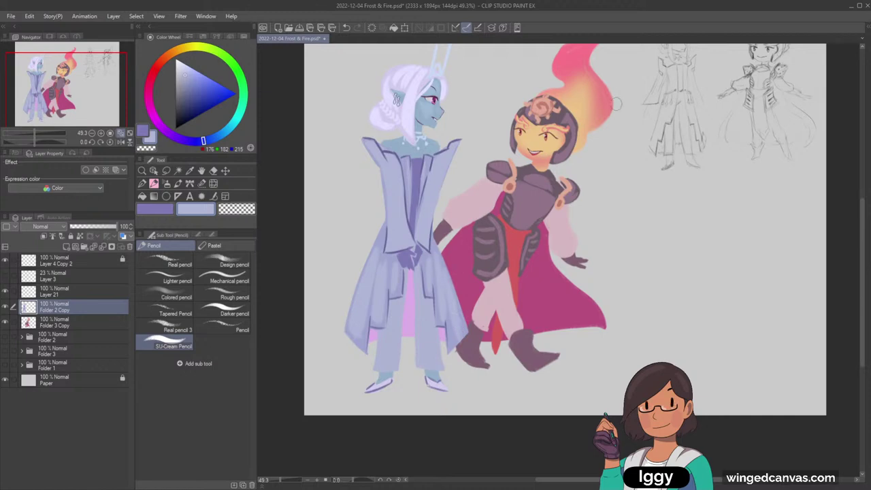
# Add icy pale blue (202, 216, 243) bands on the frost character's upper sleeves and hanging trim on both sides of the waist
pyautogui.moveTo(76, 100); pyautogui.dragTo(72, 83)
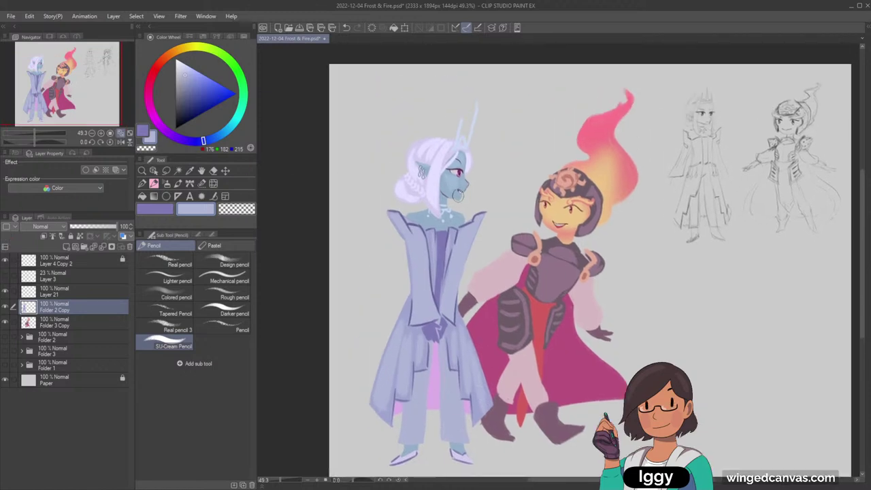
pyautogui.keyDown('alt'); pyautogui.click(437, 203); pyautogui.keyUp('alt')
pyautogui.keyDown('alt'); pyautogui.click(442, 207); pyautogui.keyUp('alt')
pyautogui.keyDown('alt'); pyautogui.click(445, 209); pyautogui.keyUp('alt')
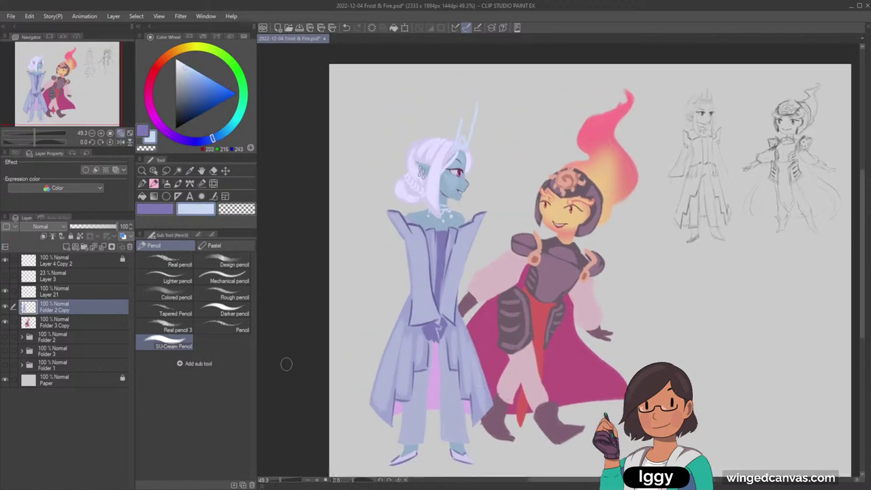
pyautogui.moveTo(408, 247); pyautogui.dragTo(473, 248)
pyautogui.hotkey('ctrl', 'z')
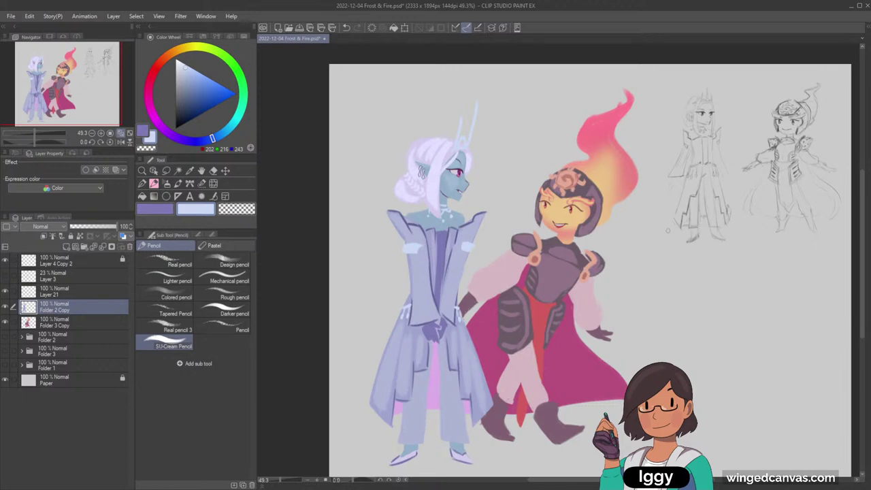
# Outline the pale bands on both of the frost character's upper sleeves in dark blue (98, 98, 147)
pyautogui.keyDown('alt'); pyautogui.click(409, 337); pyautogui.keyUp('alt')
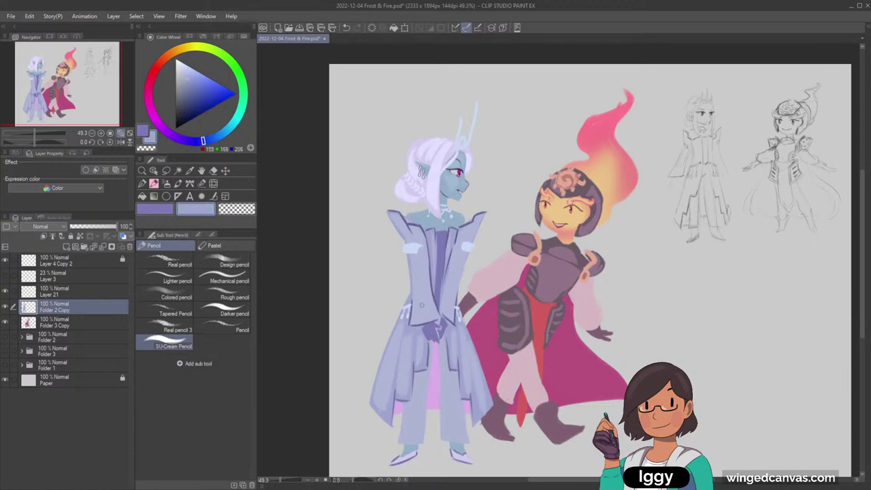
pyautogui.moveTo(96, 94); pyautogui.dragTo(101, 109)
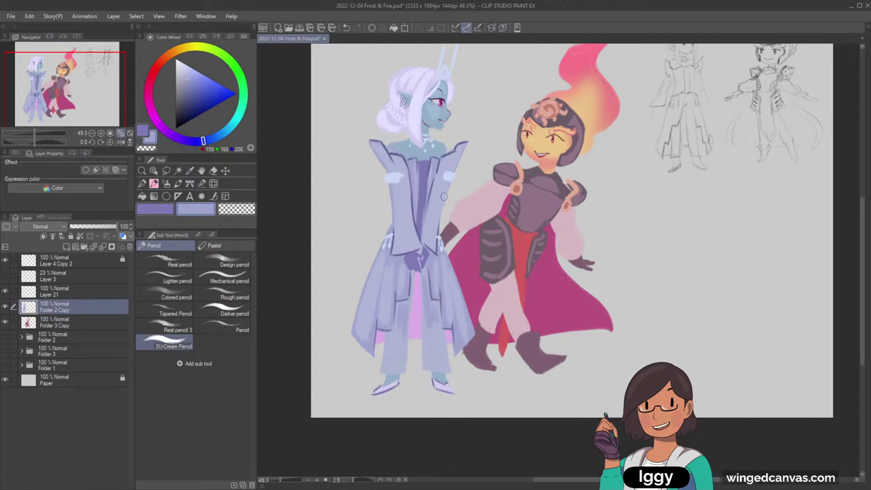
pyautogui.keyDown('alt'); pyautogui.click(408, 154); pyautogui.keyUp('alt')
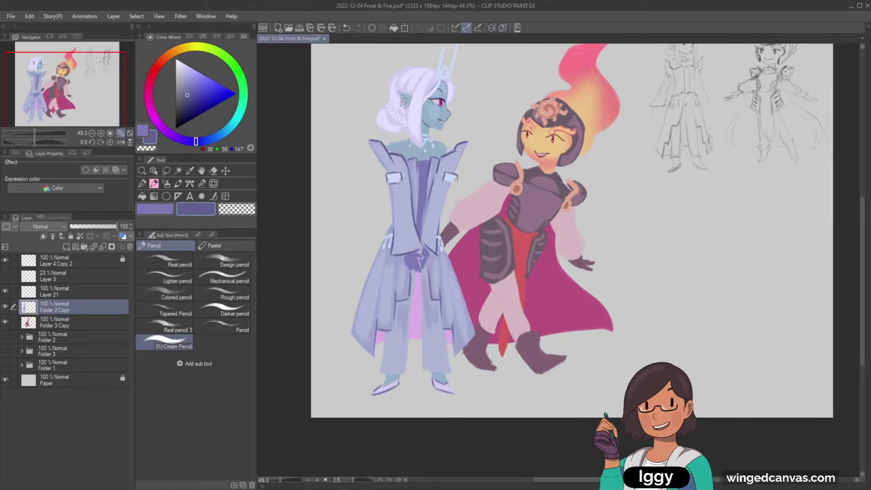
pyautogui.moveTo(446, 172); pyautogui.dragTo(452, 180)
pyautogui.keyDown('alt'); pyautogui.click(434, 330); pyautogui.keyUp('alt')
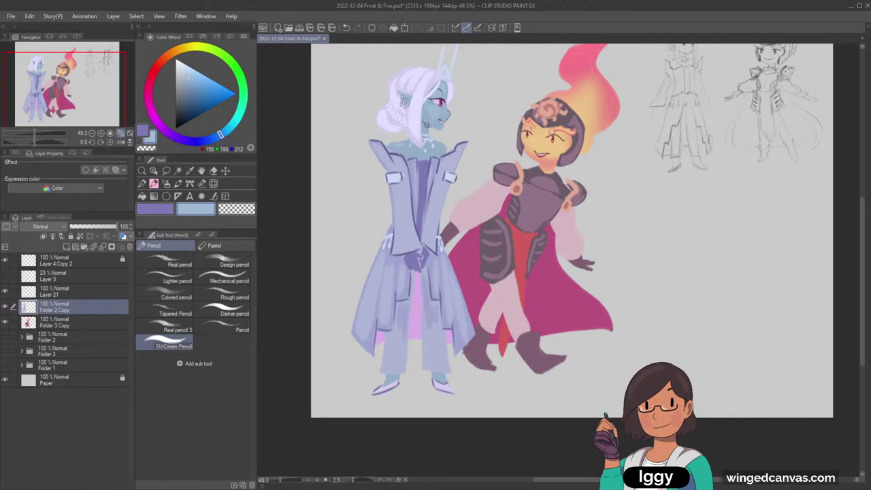
pyautogui.click(129, 134)
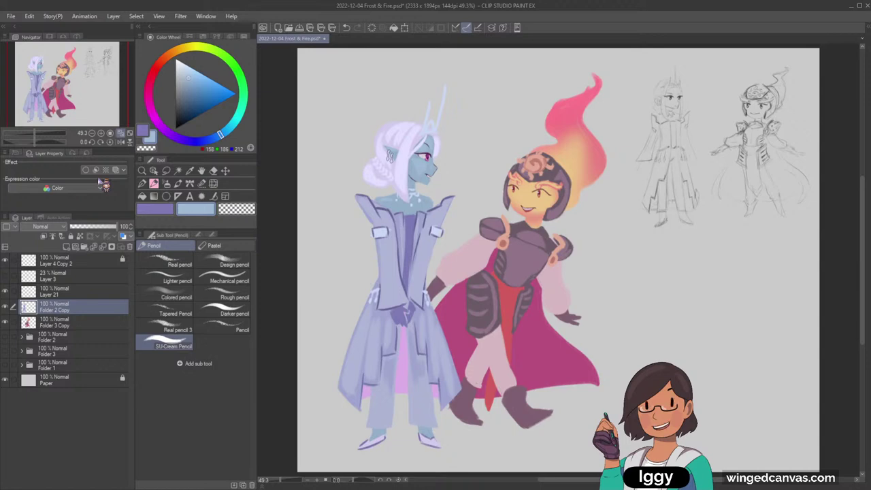
# On the fire character's merged layer, dot dark blue-grey (71, 88, 104) studs across both shoulder pads
pyautogui.click(142, 170)
pyautogui.click(275, 176)
pyautogui.click(154, 171)
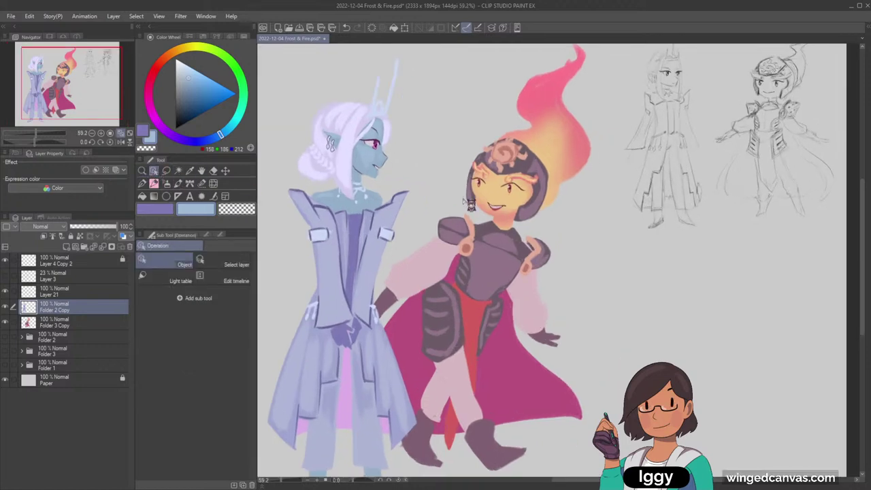
pyautogui.click(460, 231)
pyautogui.click(183, 104)
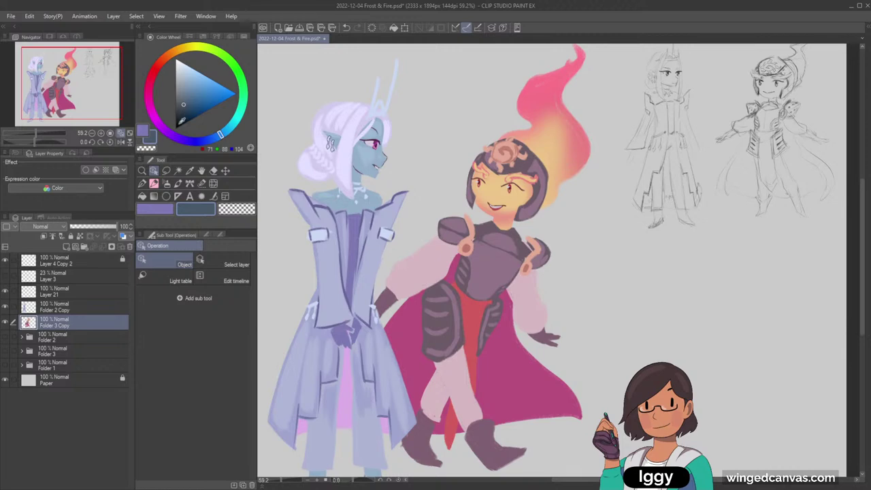
pyautogui.click(154, 183)
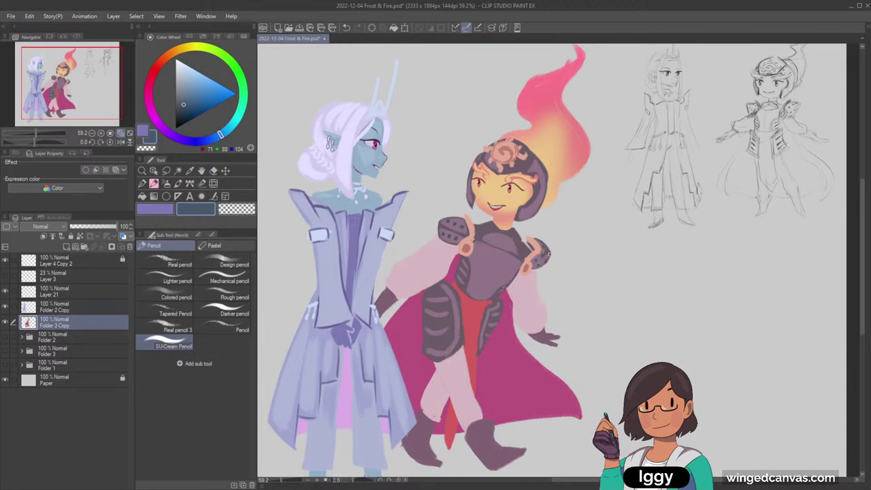
# Shade the folds of the fire character's puffed sleeves and trousers in dusky pink (185, 150, 160)
pyautogui.keyDown('alt'); pyautogui.click(420, 267); pyautogui.keyUp('alt')
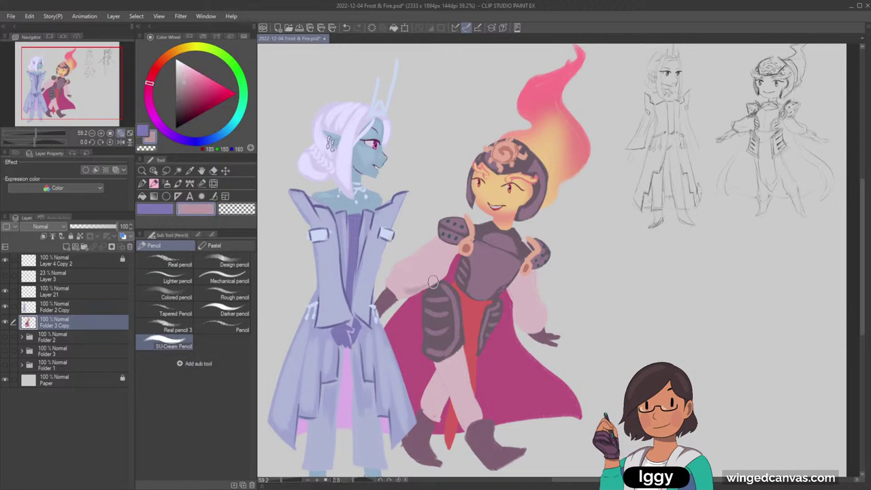
pyautogui.moveTo(418, 270); pyautogui.dragTo(441, 269)
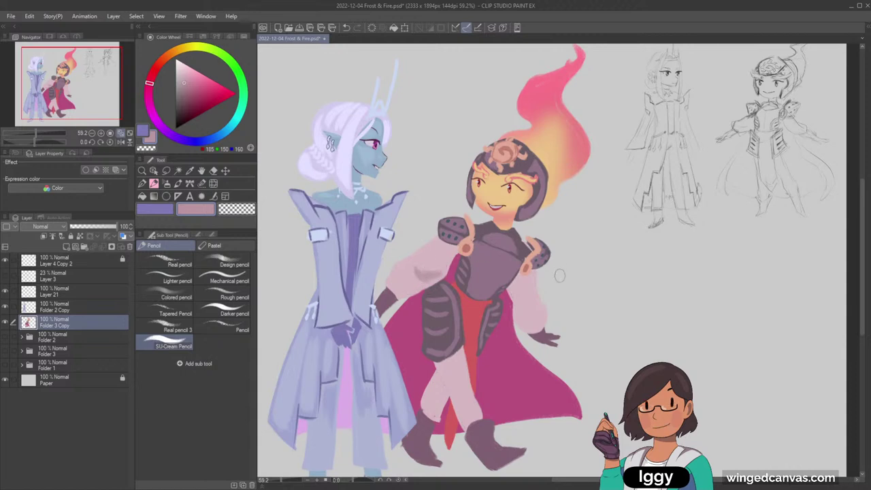
pyautogui.moveTo(518, 295); pyautogui.dragTo(533, 302)
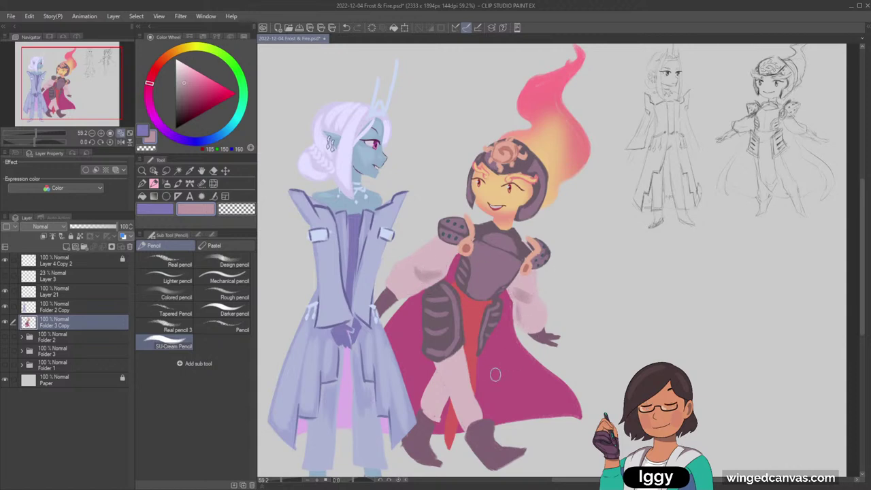
pyautogui.moveTo(436, 370)
pyautogui.mouseDown()
pyautogui.moveTo(462, 399)
pyautogui.moveTo(461, 422)
pyautogui.mouseUp()
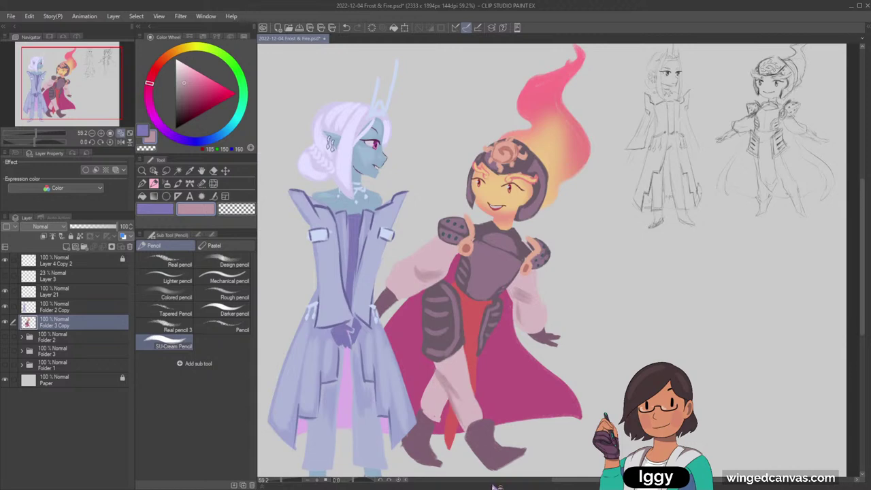
pyautogui.click(129, 133)
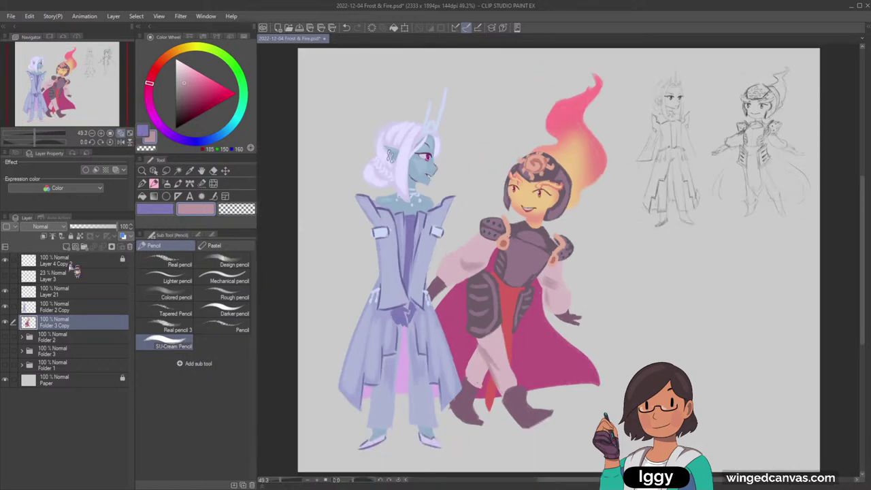
# Use Liquify to adjust the fire character's waist and front boot, with a large brush for the body and a smaller one for the boot
pyautogui.click(213, 183)
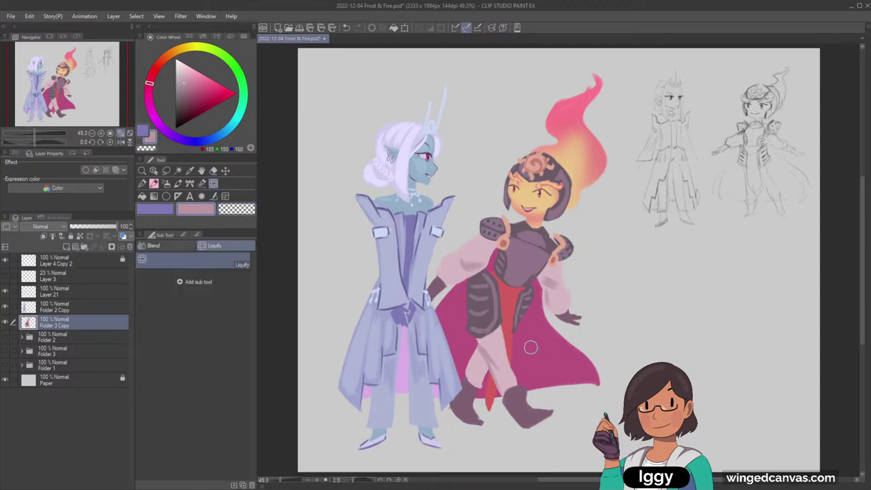
pyautogui.press(']')
pyautogui.press(']')
pyautogui.press(']')
pyautogui.press(']')
pyautogui.press(']')
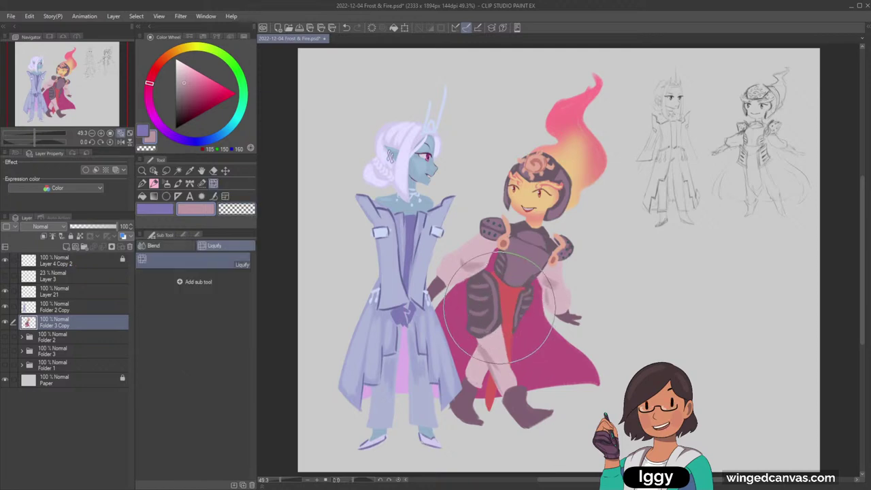
pyautogui.moveTo(501, 307)
pyautogui.mouseDown()
pyautogui.moveTo(557, 296)
pyautogui.moveTo(528, 308)
pyautogui.mouseUp()
pyautogui.press('[')
pyautogui.press('[')
pyautogui.moveTo(530, 407)
pyautogui.mouseDown()
pyautogui.moveTo(536, 424)
pyautogui.moveTo(533, 417)
pyautogui.mouseUp()
pyautogui.press(']')
pyautogui.press(']')
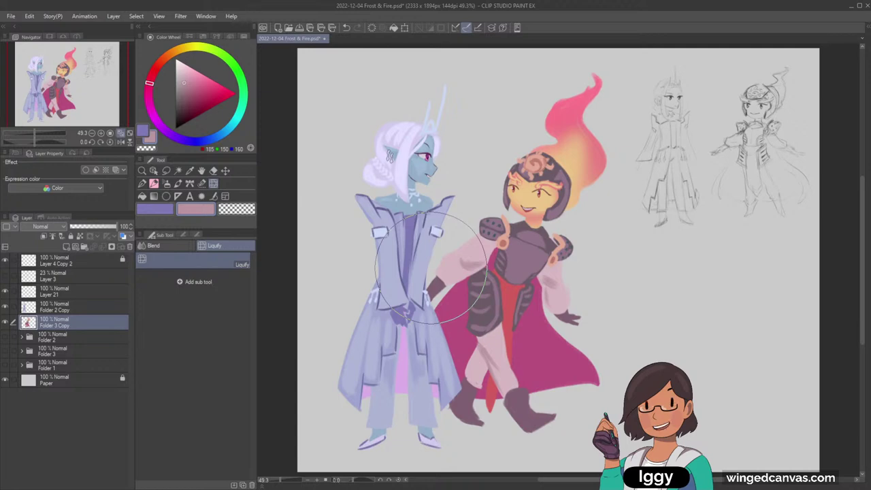
# Paint light orange (232, 182, 135) tongues up into the pink part of the fire character's flame hair
pyautogui.click(91, 77)
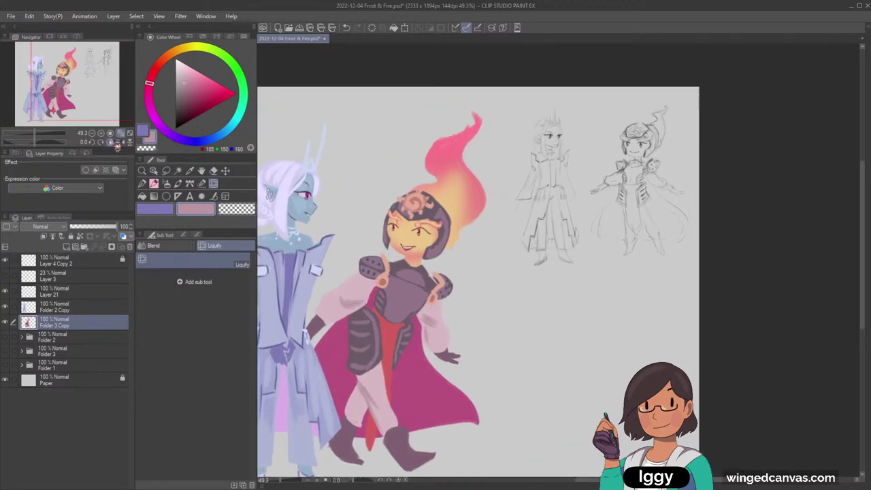
pyautogui.click(154, 184)
pyautogui.keyDown('alt'); pyautogui.click(446, 165); pyautogui.keyUp('alt')
pyautogui.keyDown('alt'); pyautogui.click(449, 161); pyautogui.keyUp('alt')
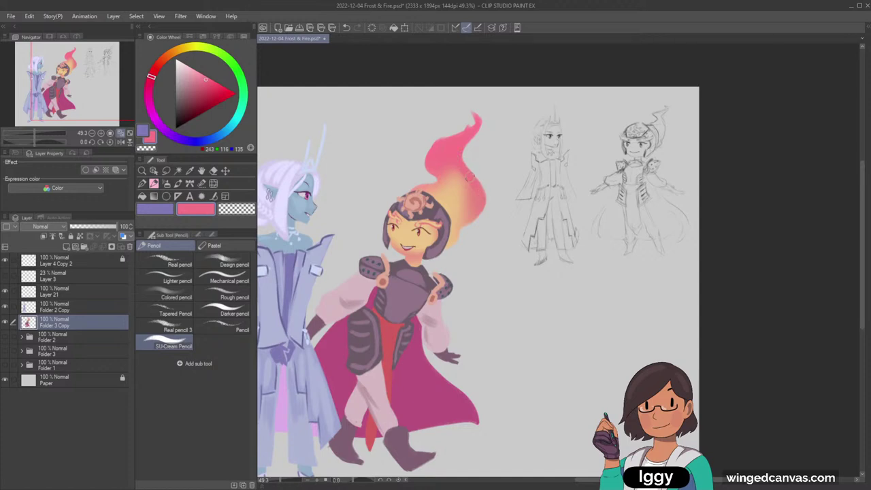
pyautogui.keyDown('alt'); pyautogui.click(463, 189); pyautogui.keyUp('alt')
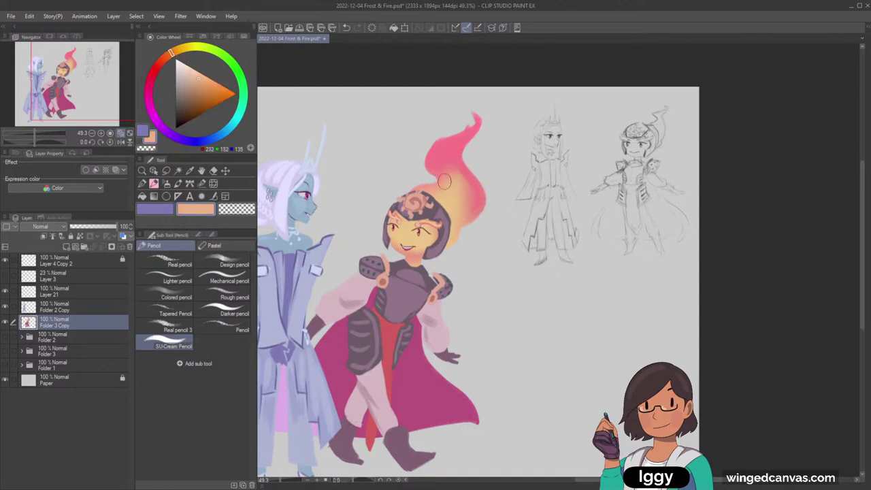
pyautogui.moveTo(446, 184)
pyautogui.mouseDown()
pyautogui.moveTo(459, 147)
pyautogui.moveTo(456, 184)
pyautogui.moveTo(447, 158)
pyautogui.moveTo(470, 200)
pyautogui.moveTo(455, 213)
pyautogui.moveTo(466, 199)
pyautogui.moveTo(457, 196)
pyautogui.moveTo(463, 187)
pyautogui.moveTo(467, 203)
pyautogui.moveTo(469, 191)
pyautogui.moveTo(450, 185)
pyautogui.moveTo(444, 162)
pyautogui.mouseUp()
pyautogui.keyDown('alt'); pyautogui.click(461, 187); pyautogui.keyUp('alt')
pyautogui.hotkey('ctrl', 'z')
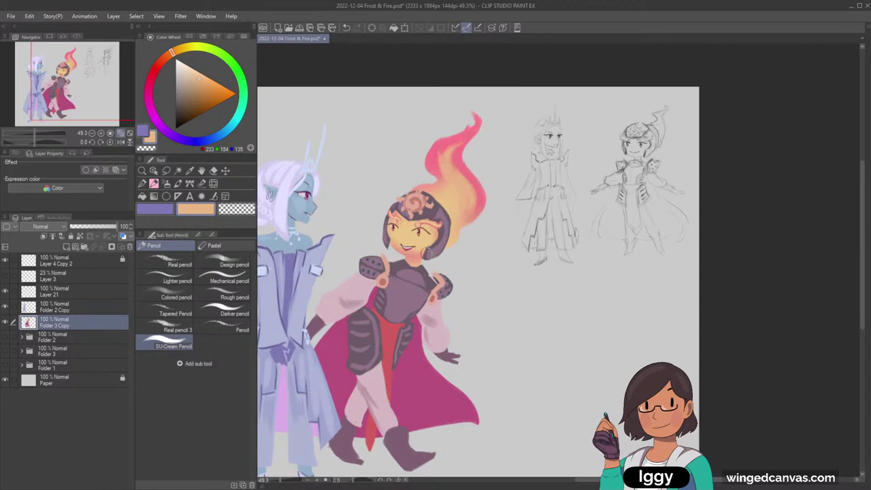
# Refine the lower flame hair with yellow-orange (233, 189, 135) inside and pink (240, 119, 134) along the outer edge
pyautogui.keyDown('alt'); pyautogui.click(453, 191); pyautogui.keyUp('alt')
pyautogui.keyDown('alt'); pyautogui.click(459, 198); pyautogui.keyUp('alt')
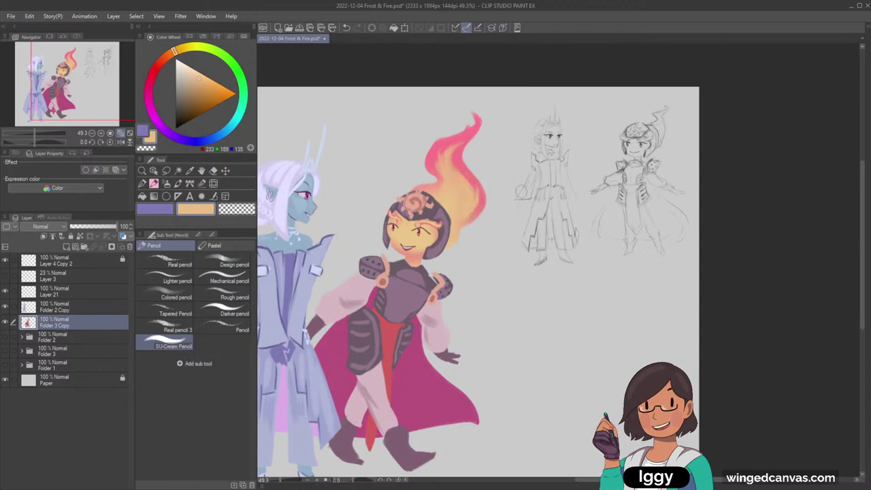
pyautogui.keyDown('alt'); pyautogui.click(468, 195); pyautogui.keyUp('alt')
pyautogui.keyDown('alt'); pyautogui.click(482, 202); pyautogui.keyUp('alt')
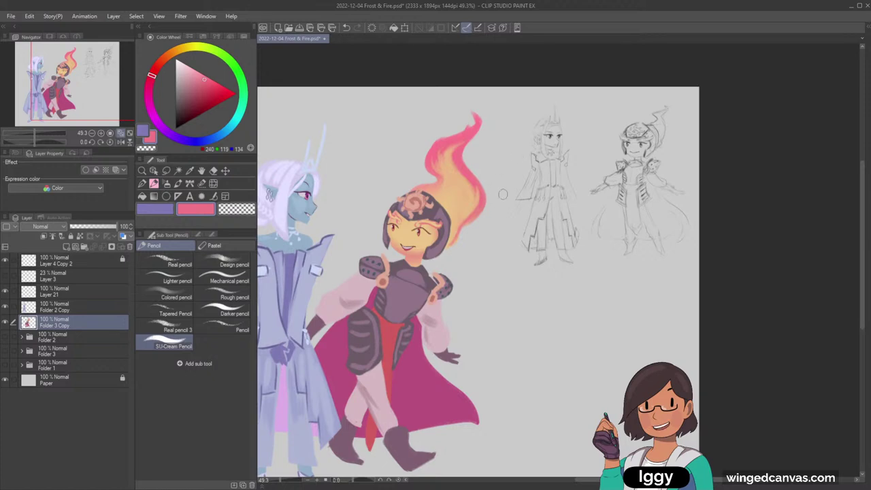
# Add light mauve (193, 158, 182) highlights to the edges of the fire character's chest and hip armour
pyautogui.keyDown('alt'); pyautogui.click(407, 292); pyautogui.keyUp('alt')
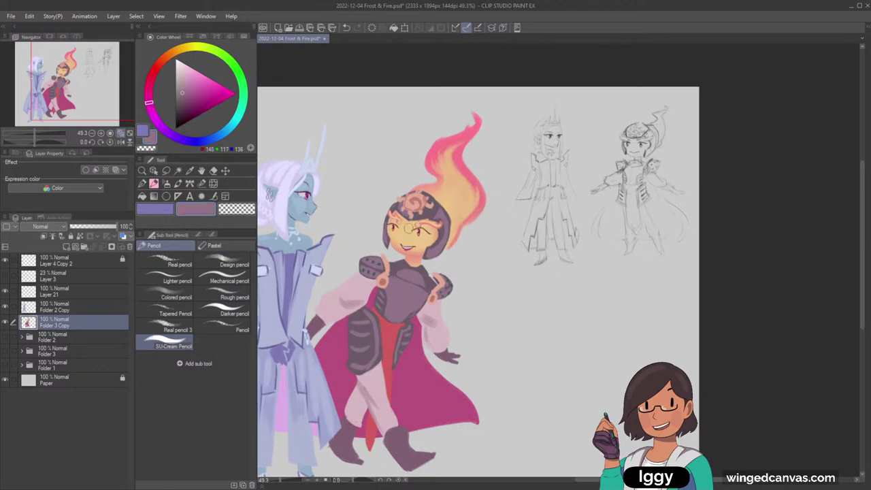
pyautogui.moveTo(185, 86); pyautogui.dragTo(187, 76)
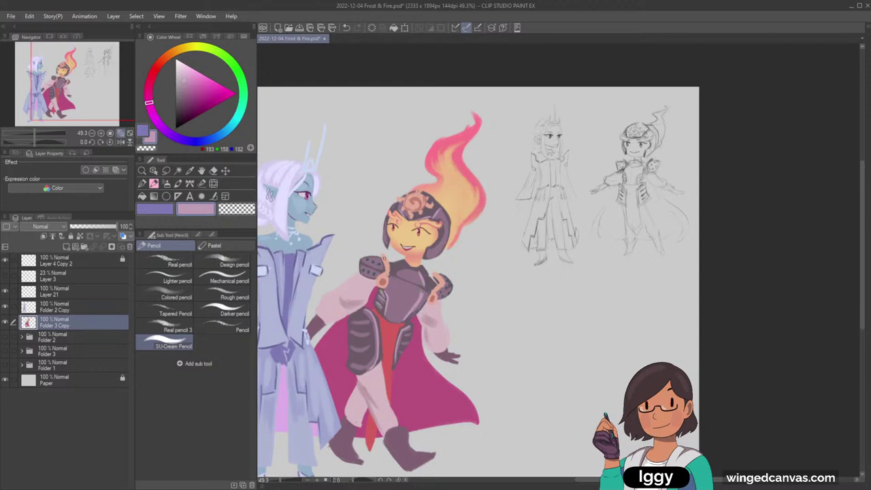
pyautogui.hotkey('ctrl', 'z')
# Highlight the fire character's helmet emblem and shoulder ornaments in light peach (242, 190, 176)
pyautogui.keyDown('alt'); pyautogui.click(389, 264); pyautogui.keyUp('alt')
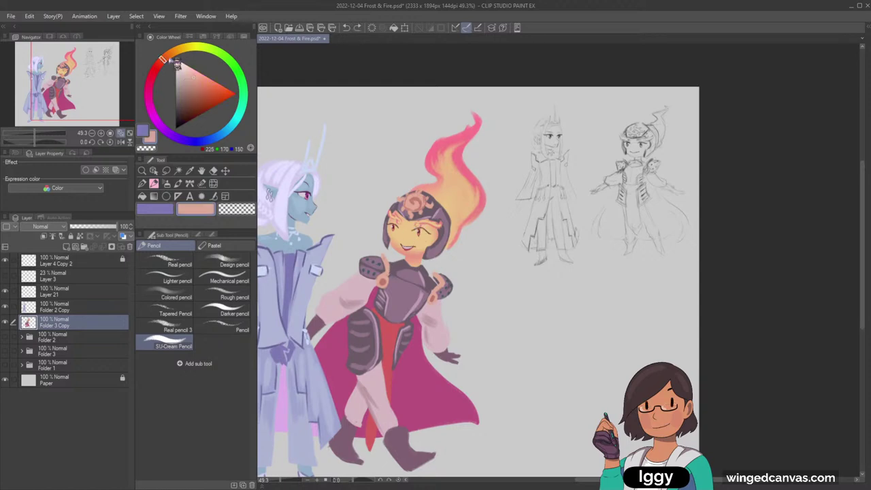
pyautogui.click(166, 59)
pyautogui.moveTo(194, 74); pyautogui.dragTo(195, 67)
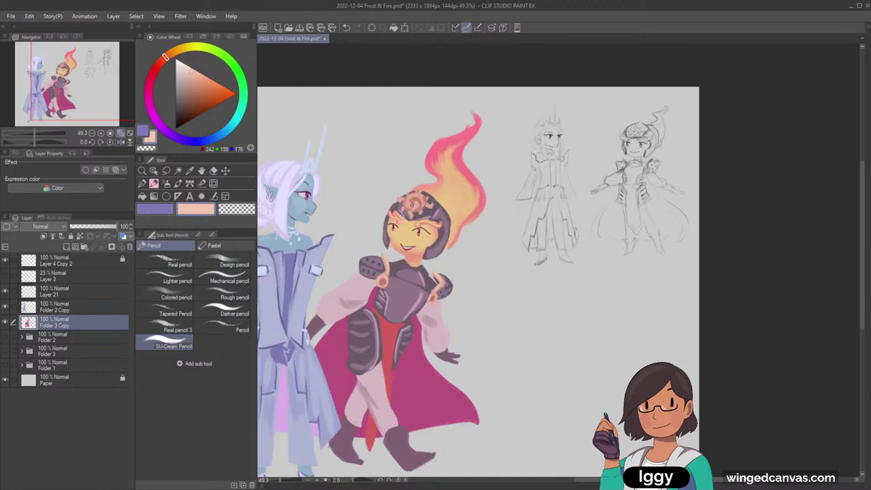
# Lighten the outer edge of the fire character's cape with a brighter pink (202, 109, 149)
pyautogui.keyDown('alt'); pyautogui.click(417, 195); pyautogui.keyUp('alt')
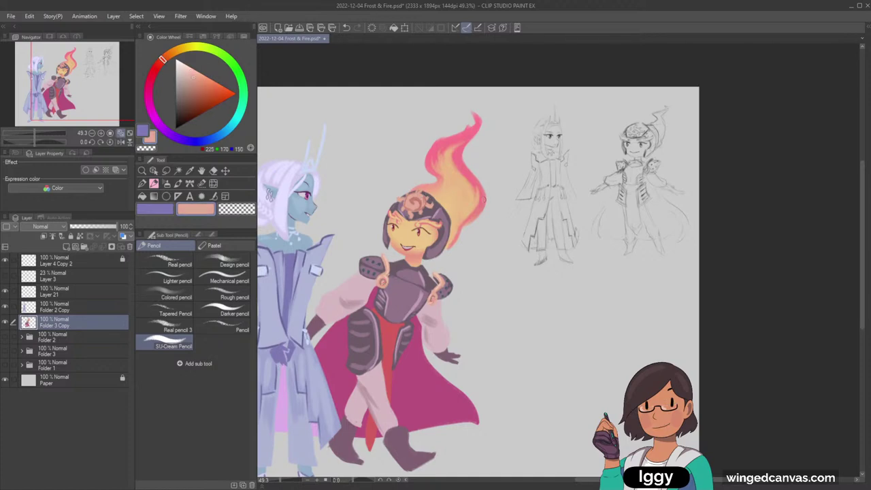
pyautogui.moveTo(135, 137); pyautogui.dragTo(134, 137)
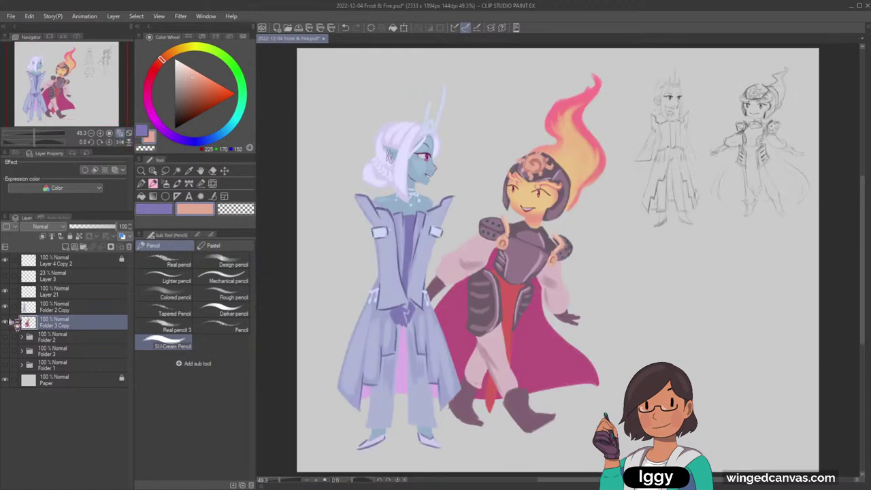
pyautogui.keyDown('alt'); pyautogui.click(447, 315); pyautogui.keyUp('alt')
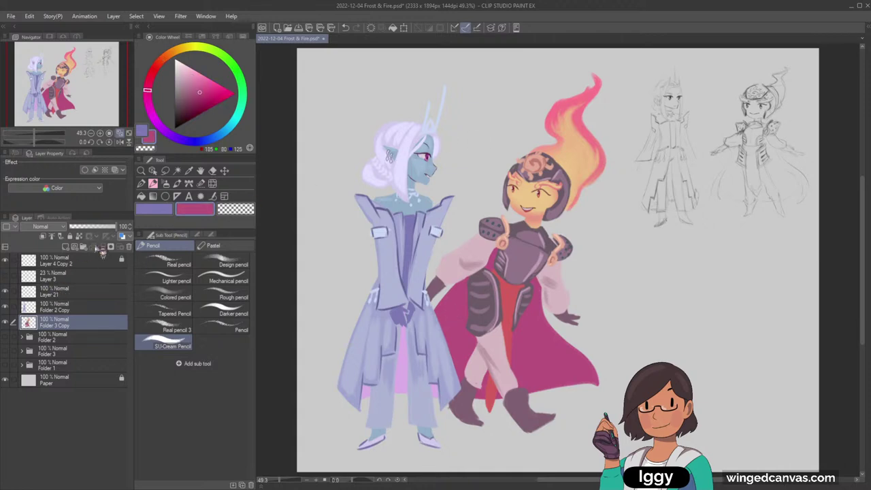
pyautogui.click(193, 85)
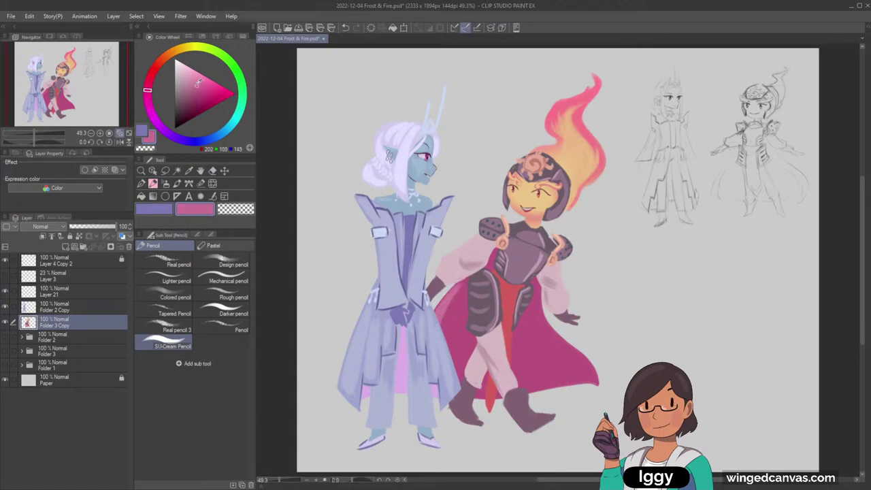
pyautogui.moveTo(537, 306); pyautogui.dragTo(584, 373)
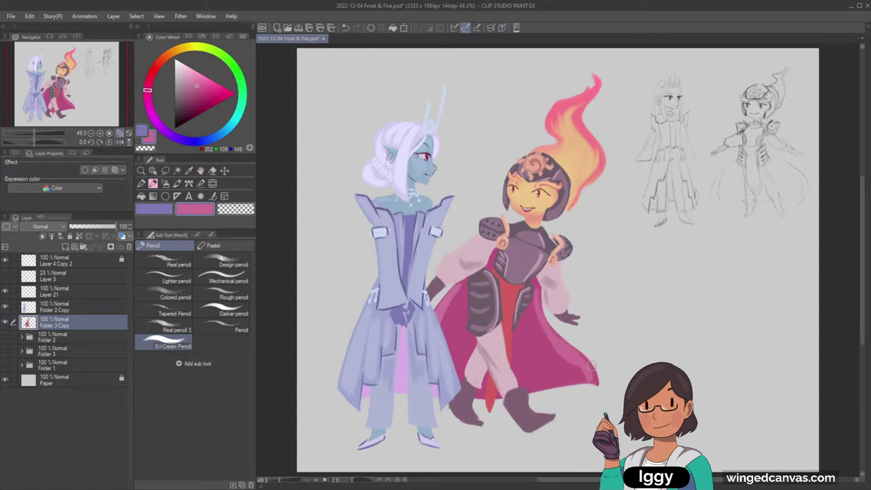
# Reshape the cape's lower hem and outer corner into a curved point, painting in pink (200, 106, 145) and erasing the excess
pyautogui.press('c')
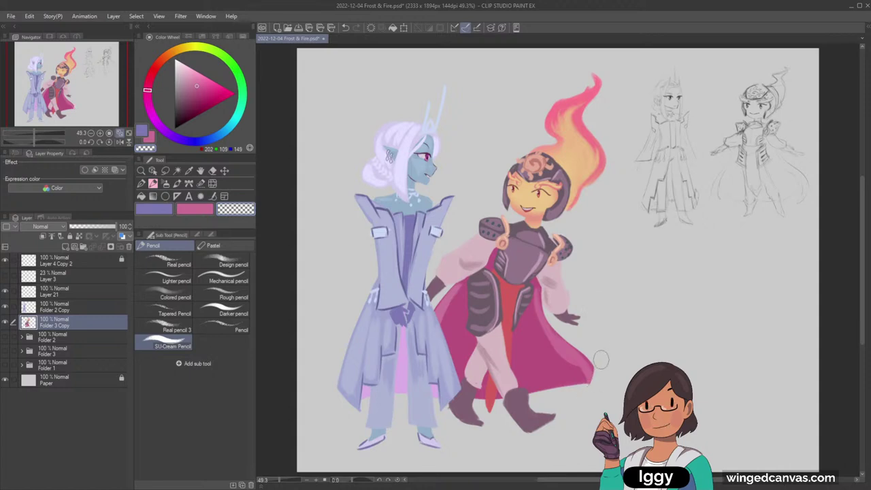
pyautogui.moveTo(532, 392); pyautogui.dragTo(580, 384)
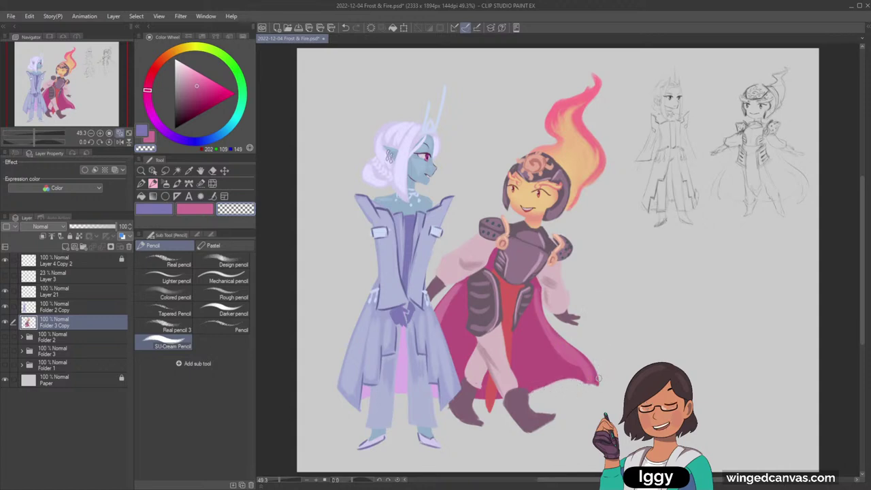
pyautogui.press('c')
pyautogui.keyDown('alt'); pyautogui.click(565, 349); pyautogui.keyUp('alt')
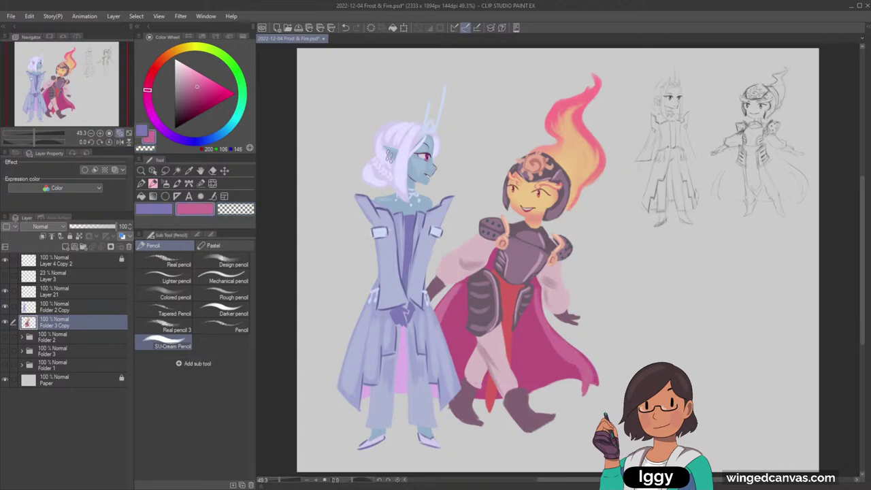
pyautogui.click(243, 210)
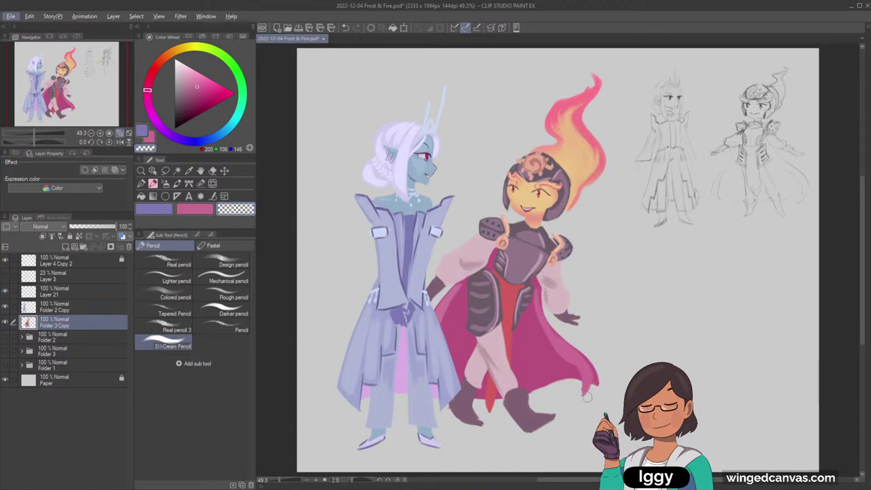
pyautogui.moveTo(602, 374); pyautogui.dragTo(591, 394)
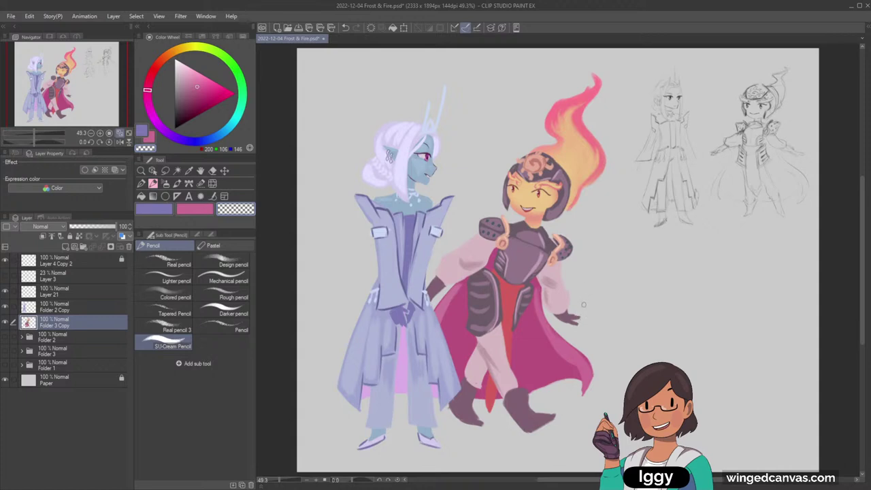
# Add mauve highlights sampled from the armour to the fire character's hip armour plates
pyautogui.keyDown('alt'); pyautogui.click(499, 284); pyautogui.keyUp('alt')
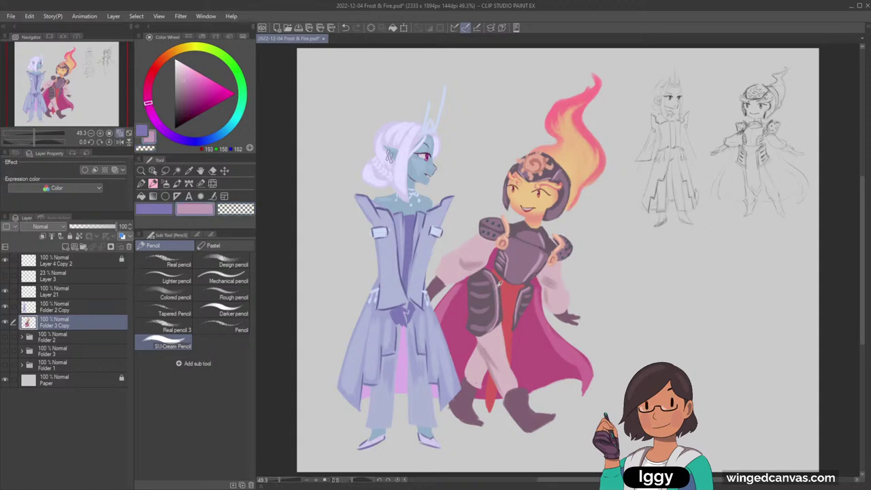
pyautogui.keyDown('alt'); pyautogui.click(543, 254); pyautogui.keyUp('alt')
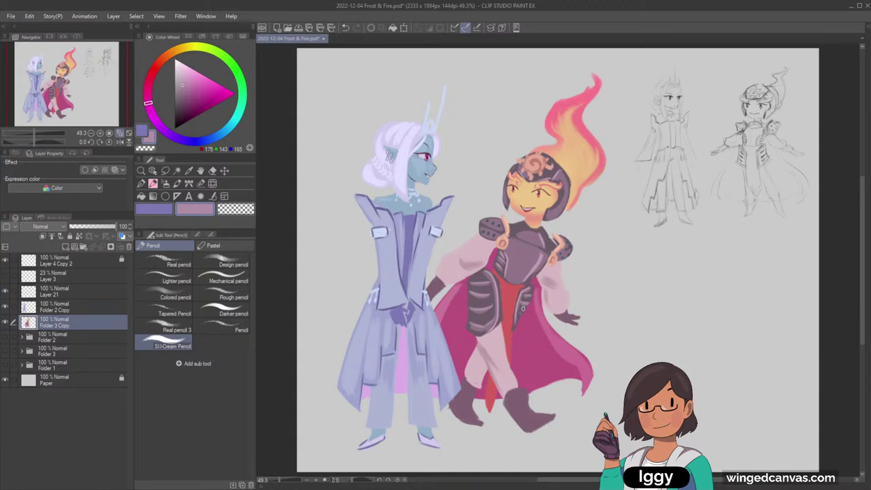
# Add a new layer and place it directly below the Folder 3 Copy layer
pyautogui.hotkey('ctrl', 'space')
pyautogui.moveTo(460, 234); pyautogui.dragTo(408, 240)
pyautogui.moveTo(551, 296); pyautogui.dragTo(543, 294)
pyautogui.click(65, 247)
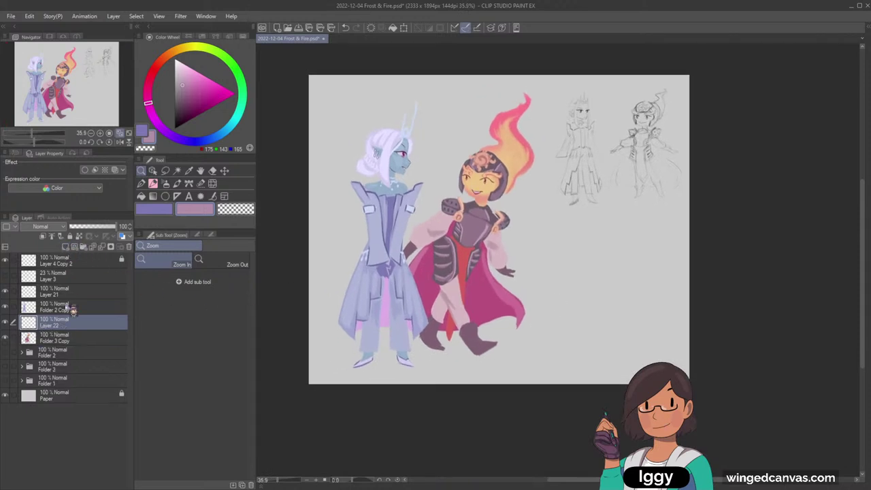
pyautogui.moveTo(73, 323); pyautogui.dragTo(71, 346)
pyautogui.click(79, 323)
pyautogui.keyDown('shift'); pyautogui.click(80, 310); pyautogui.keyUp('shift')
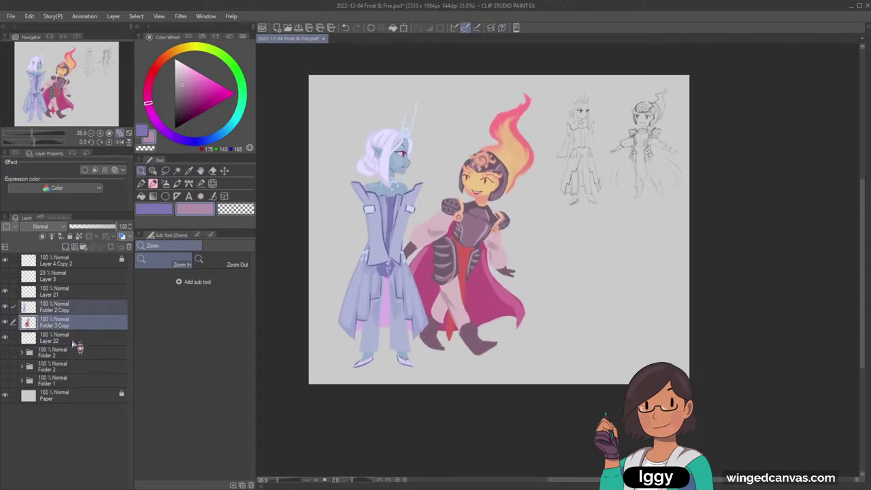
pyautogui.hotkey('ctrl', 't')
pyautogui.moveTo(488, 278); pyautogui.dragTo(492, 270)
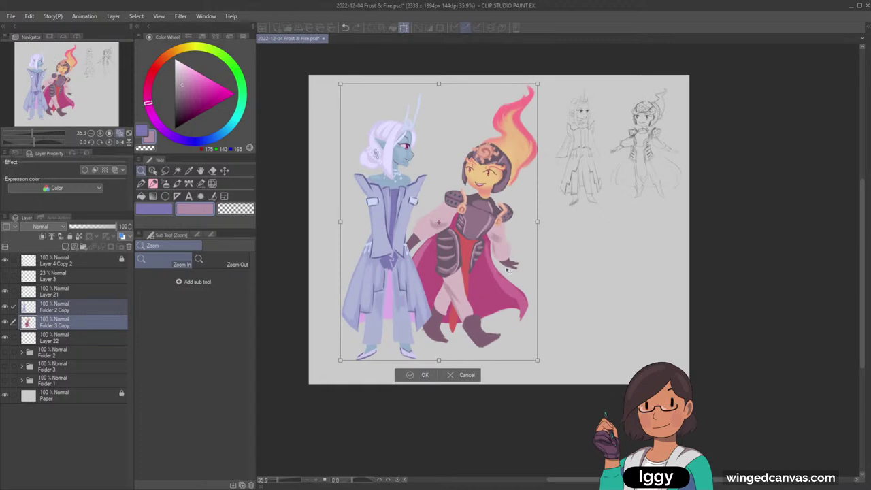
pyautogui.click(474, 375)
# Merge Layer 21 and Folder 2 Copy into a single layer
pyautogui.click(66, 297)
pyautogui.keyDown('shift'); pyautogui.click(76, 308); pyautogui.keyUp('shift')
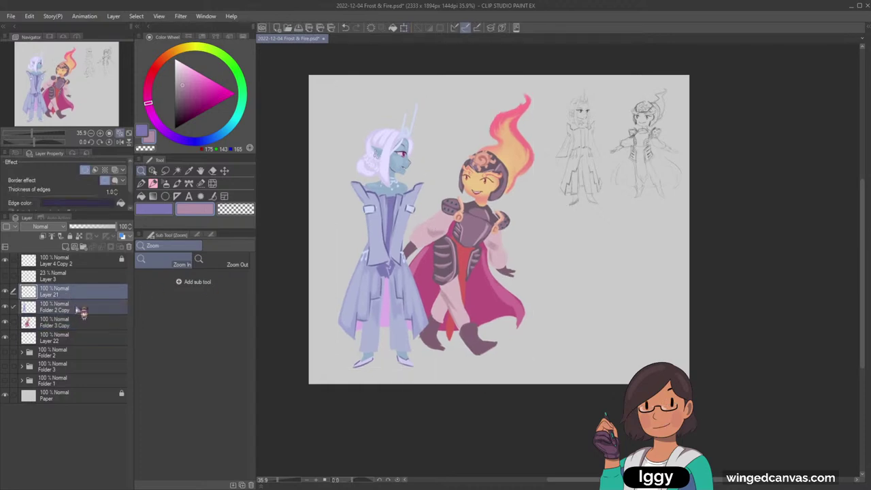
pyautogui.hotkey('shift', 'alt', 'e')
# Transform Layer 21 and Folder 3 Copy together, moving both characters slightly up and scaling them down a little
pyautogui.keyDown('shift'); pyautogui.click(83, 310); pyautogui.keyUp('shift')
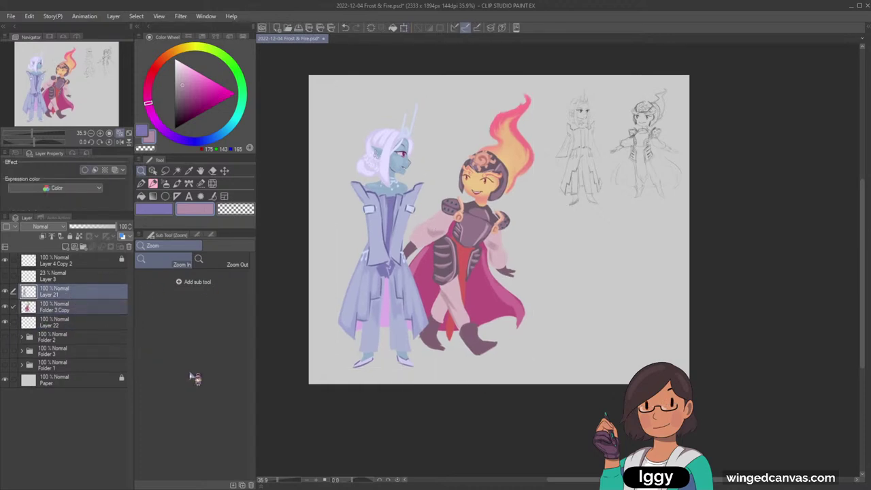
pyautogui.hotkey('ctrl', 't')
pyautogui.moveTo(493, 314); pyautogui.dragTo(496, 310)
pyautogui.moveTo(340, 364); pyautogui.dragTo(343, 359)
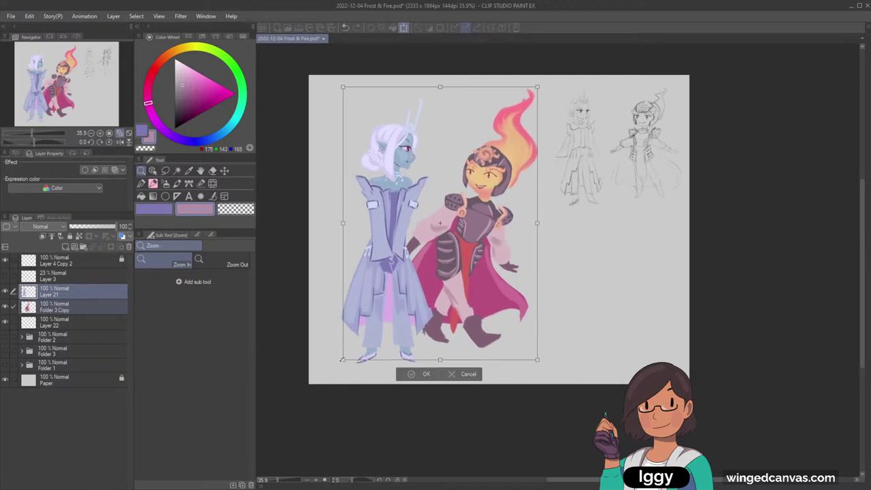
pyautogui.click(429, 374)
pyautogui.click(427, 374)
# Select Layer 22 and set up the Soft airbrush with a dark blue-grey (89, 89, 114)
pyautogui.click(68, 323)
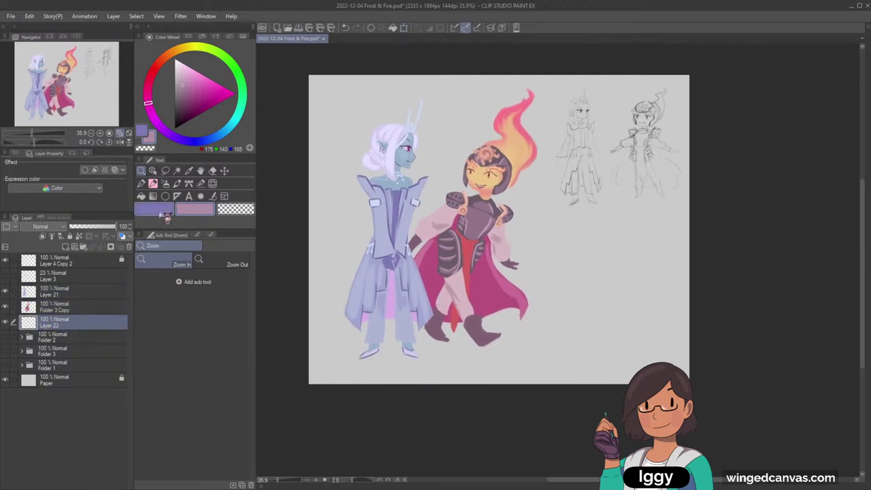
pyautogui.click(154, 209)
pyautogui.moveTo(188, 87); pyautogui.dragTo(180, 100)
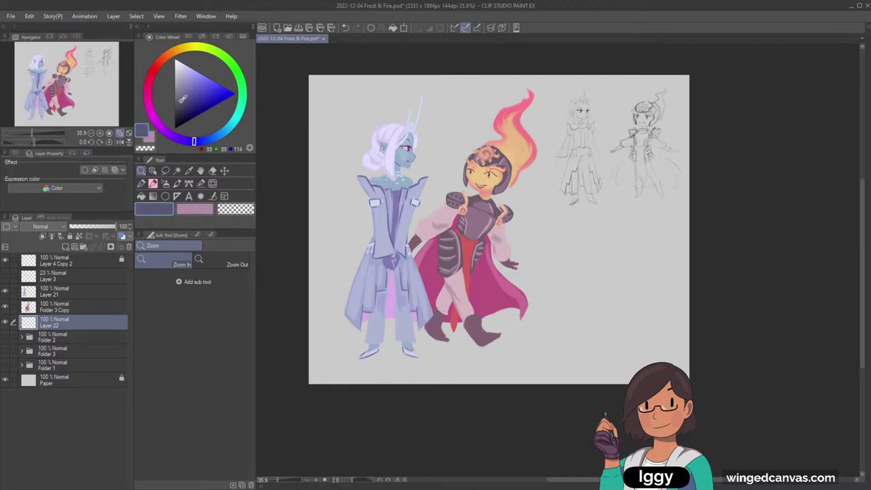
pyautogui.click(178, 197)
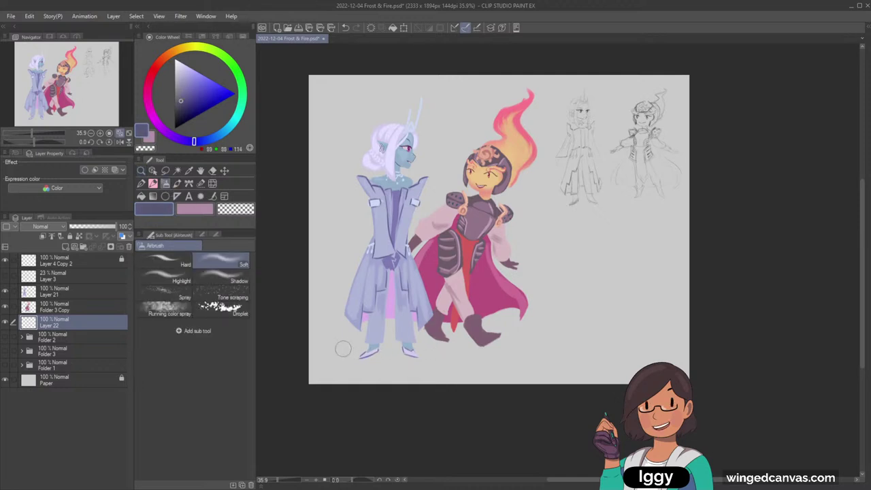
pyautogui.moveTo(347, 350)
pyautogui.mouseDown()
pyautogui.moveTo(401, 344)
pyautogui.moveTo(460, 355)
pyautogui.moveTo(359, 354)
pyautogui.moveTo(388, 354)
pyautogui.moveTo(342, 344)
pyautogui.moveTo(512, 350)
pyautogui.mouseUp()
pyautogui.press(']')
pyautogui.press(']')
pyautogui.hotkey('ctrl', 'z')
pyautogui.hotkey('ctrl', 'z')
# Airbrush a wide dark blue-grey shadow on the ground beneath both characters and lower Layer 22's opacity to 53%
pyautogui.press('[')
pyautogui.moveTo(342, 352)
pyautogui.mouseDown()
pyautogui.moveTo(464, 352)
pyautogui.moveTo(422, 341)
pyautogui.moveTo(513, 343)
pyautogui.moveTo(410, 337)
pyautogui.moveTo(508, 335)
pyautogui.moveTo(425, 328)
pyautogui.moveTo(579, 335)
pyautogui.moveTo(414, 326)
pyautogui.moveTo(588, 335)
pyautogui.moveTo(481, 328)
pyautogui.moveTo(533, 341)
pyautogui.moveTo(419, 330)
pyautogui.moveTo(534, 337)
pyautogui.moveTo(400, 333)
pyautogui.moveTo(414, 332)
pyautogui.moveTo(424, 357)
pyautogui.moveTo(331, 350)
pyautogui.moveTo(469, 356)
pyautogui.mouseUp()
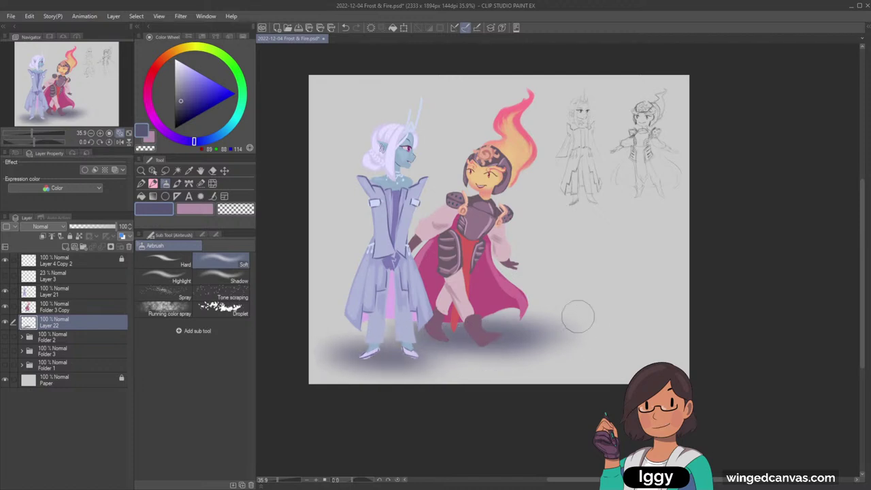
pyautogui.moveTo(408, 354)
pyautogui.mouseDown()
pyautogui.moveTo(358, 351)
pyautogui.moveTo(437, 362)
pyautogui.moveTo(371, 358)
pyautogui.moveTo(458, 353)
pyautogui.moveTo(390, 343)
pyautogui.moveTo(519, 348)
pyautogui.moveTo(470, 340)
pyautogui.mouseUp()
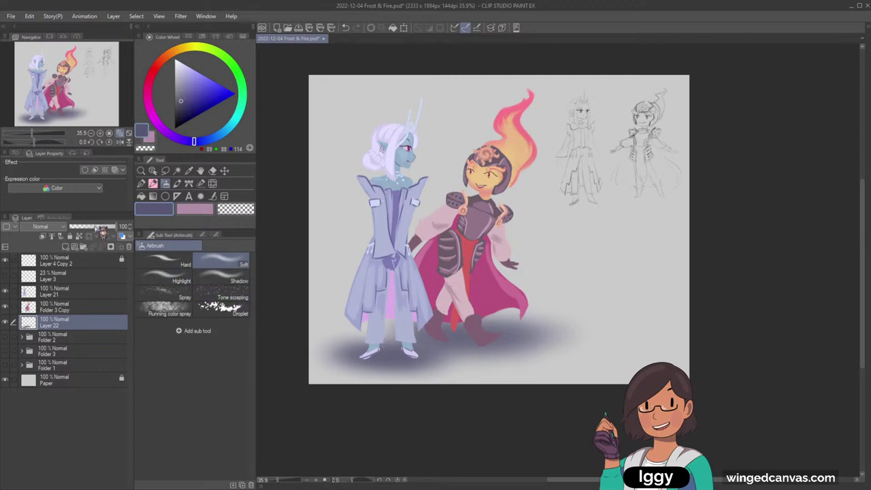
pyautogui.click(95, 226)
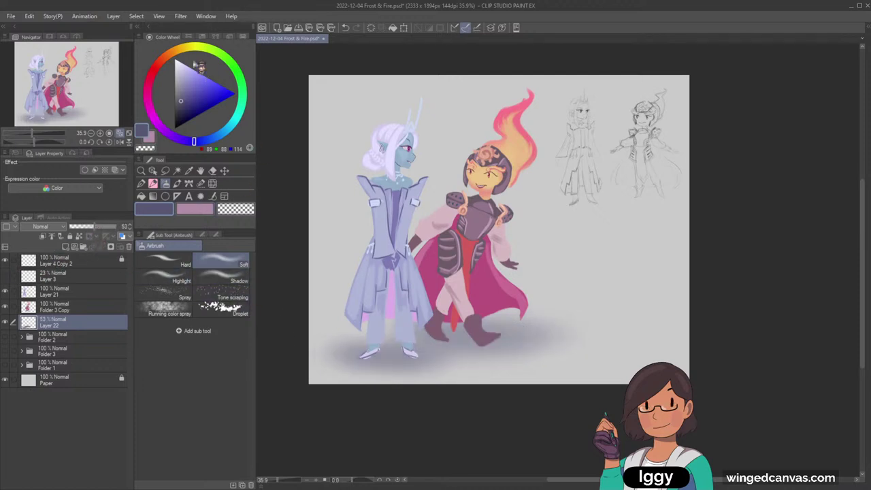
# Add a layer above the shadow in Glow dodge mode and choose a light orange (213, 168, 122)
pyautogui.click(66, 246)
pyautogui.click(171, 52)
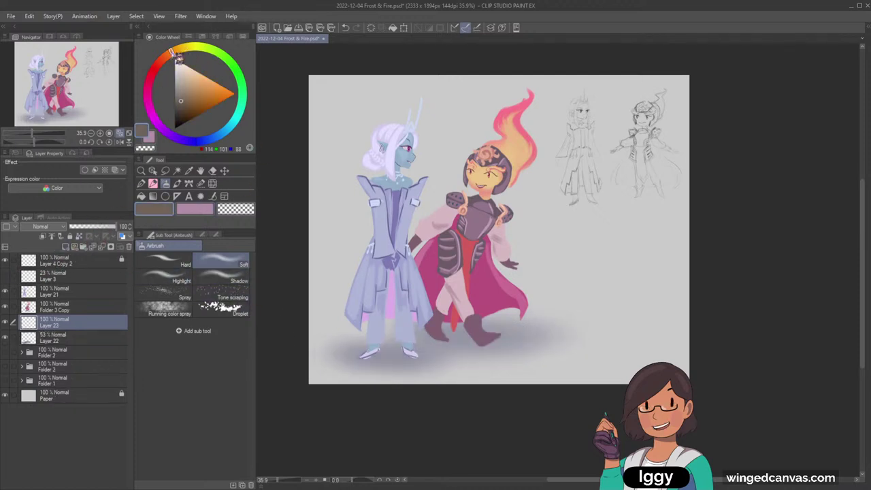
pyautogui.click(197, 82)
pyautogui.click(52, 227)
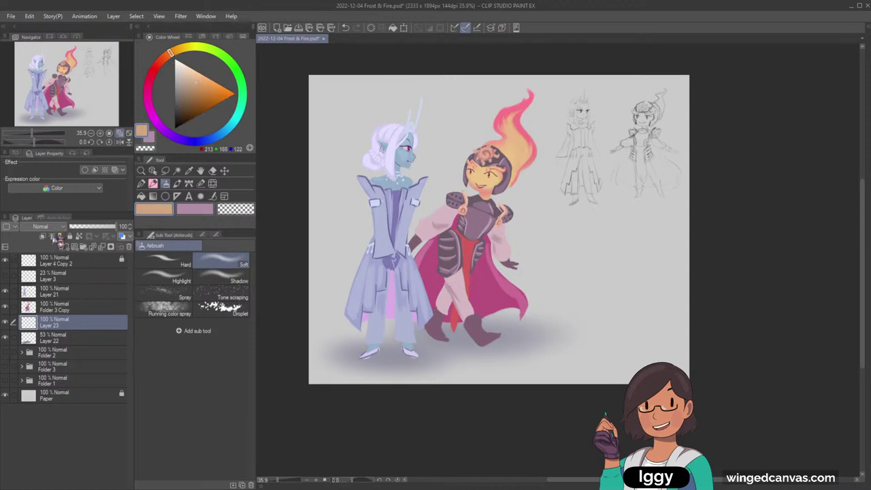
pyautogui.click(58, 317)
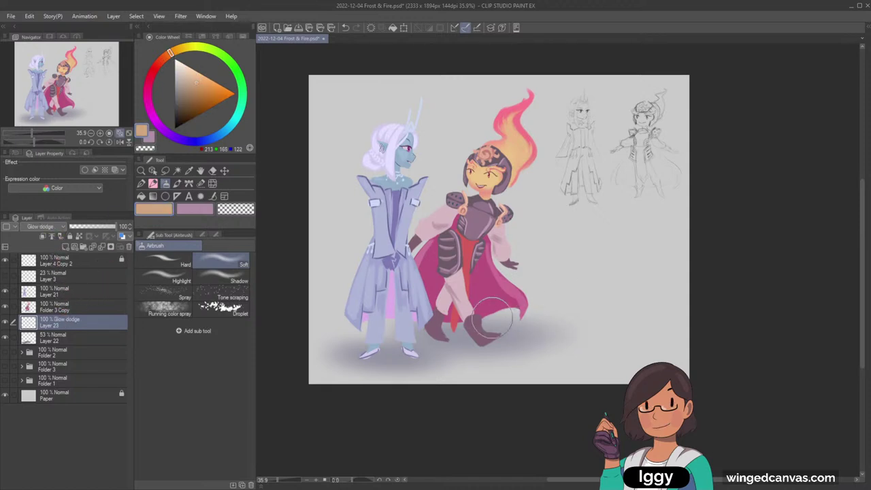
# Airbrush a soft light-orange glow on the ground beside the fire character's cape hem, using a smaller brush
pyautogui.moveTo(492, 317); pyautogui.dragTo(547, 317)
pyautogui.hotkey('ctrl', 'z')
pyautogui.press('[')
pyautogui.press('[')
pyautogui.moveTo(490, 321)
pyautogui.mouseDown()
pyautogui.moveTo(549, 320)
pyautogui.moveTo(504, 307)
pyautogui.moveTo(540, 313)
pyautogui.mouseUp()
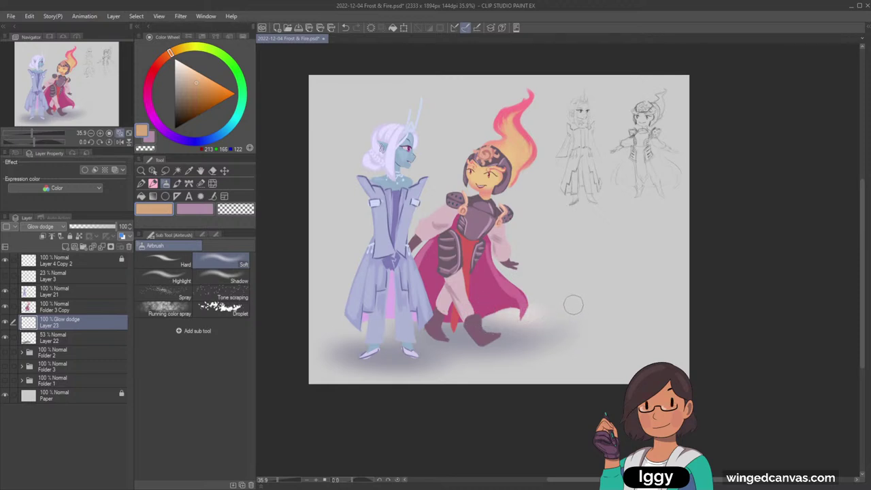
# Add a new layer above Layer 21 and group Layer 21 and Folder 3 Copy in a collapsed folder below it
pyautogui.moveTo(78, 308); pyautogui.dragTo(83, 300)
pyautogui.click(84, 293)
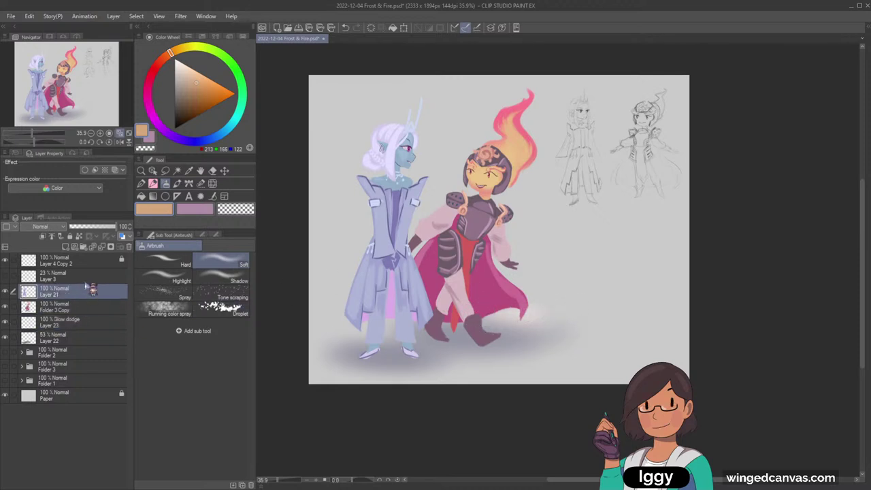
pyautogui.click(65, 247)
pyautogui.click(71, 301)
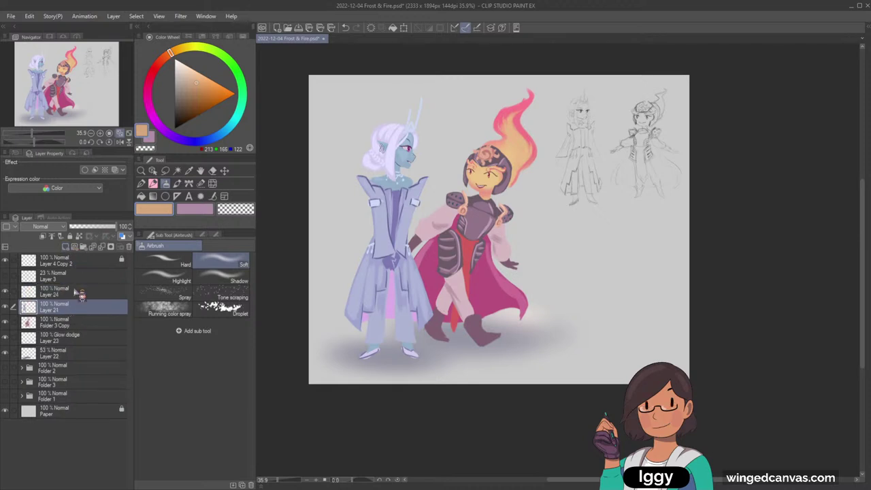
pyautogui.click(84, 248)
pyautogui.click(70, 322)
pyautogui.keyDown('shift'); pyautogui.click(69, 335); pyautogui.keyUp('shift')
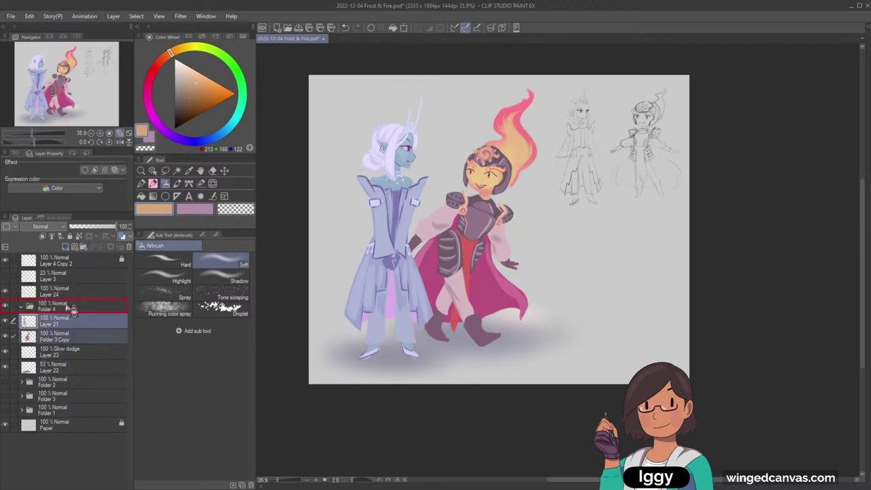
pyautogui.click(21, 306)
# Clip Layer 24 to the folder of characters and set its blending mode to Glow dodge
pyautogui.click(65, 291)
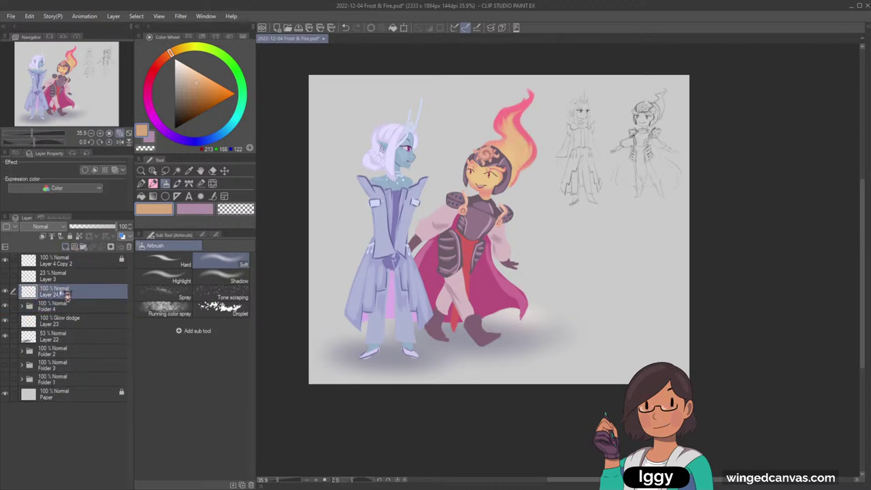
pyautogui.click(43, 236)
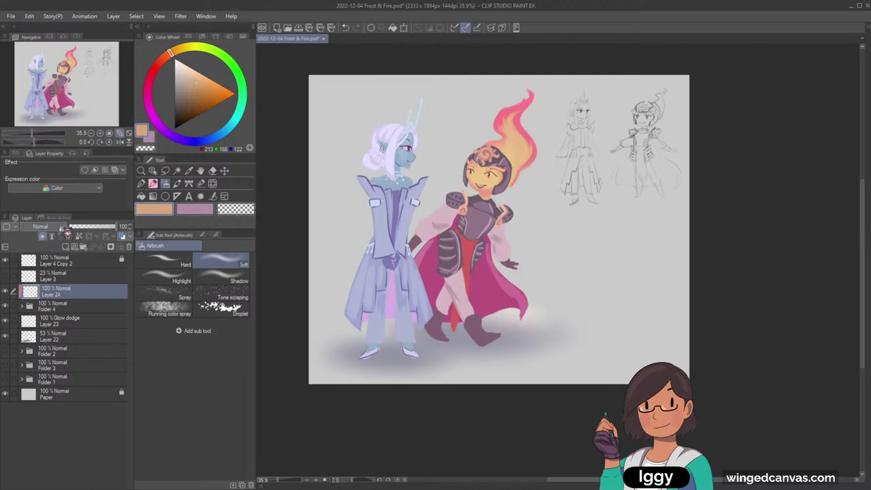
pyautogui.click(58, 315)
# Airbrush a soft light-orange glow over the fire character's flame hair on the clipped layer
pyautogui.click(154, 184)
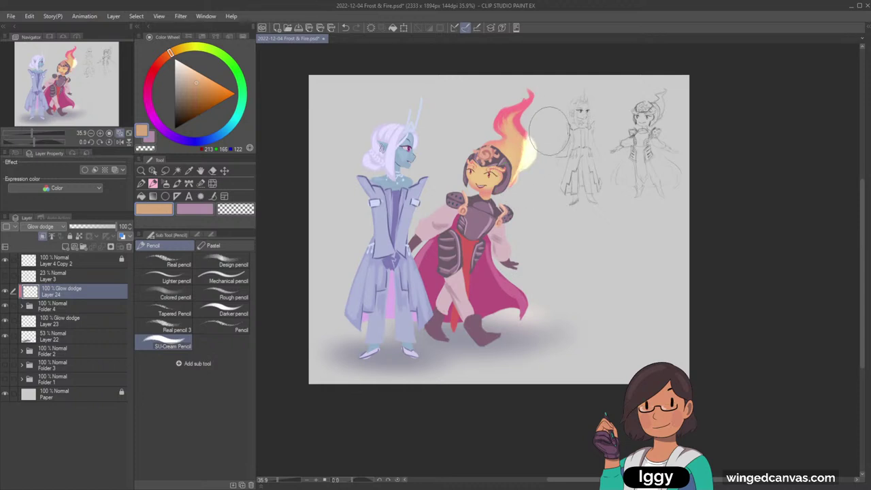
pyautogui.click(165, 183)
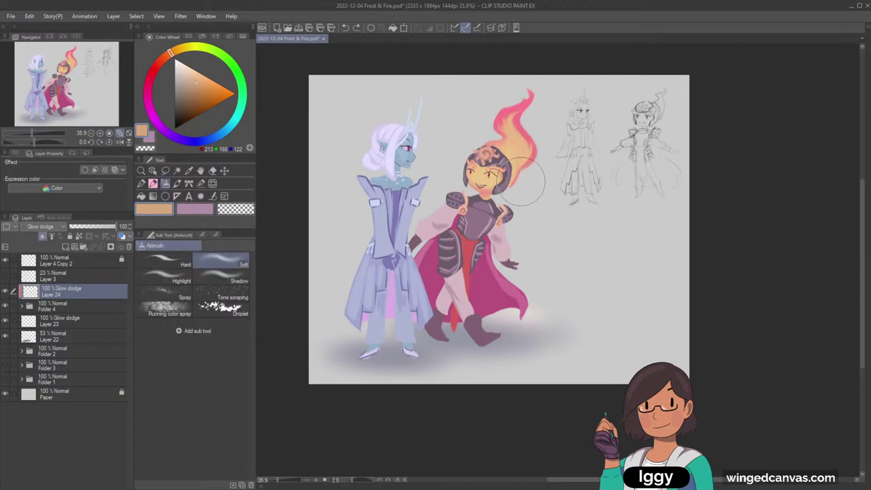
pyautogui.moveTo(532, 125)
pyautogui.mouseDown()
pyautogui.moveTo(545, 138)
pyautogui.moveTo(531, 119)
pyautogui.mouseUp()
pyautogui.press('[')
pyautogui.press('[')
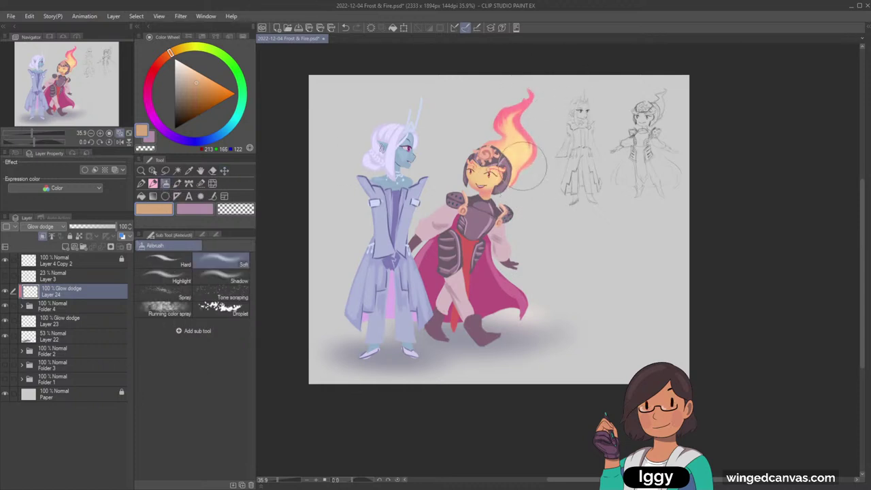
# Build up the glow on the fire character's lower flame hair and face with a smaller Soft airbrush
pyautogui.moveTo(499, 170); pyautogui.dragTo(480, 181)
pyautogui.hotkey('ctrl', 'z')
pyautogui.press('[')
pyautogui.press('[')
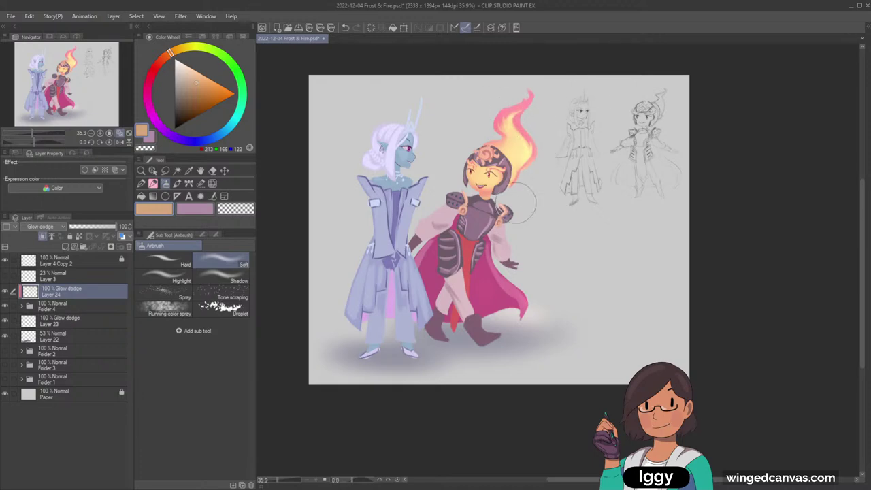
# Save the Frost & Fire illustration
pyautogui.click(127, 134)
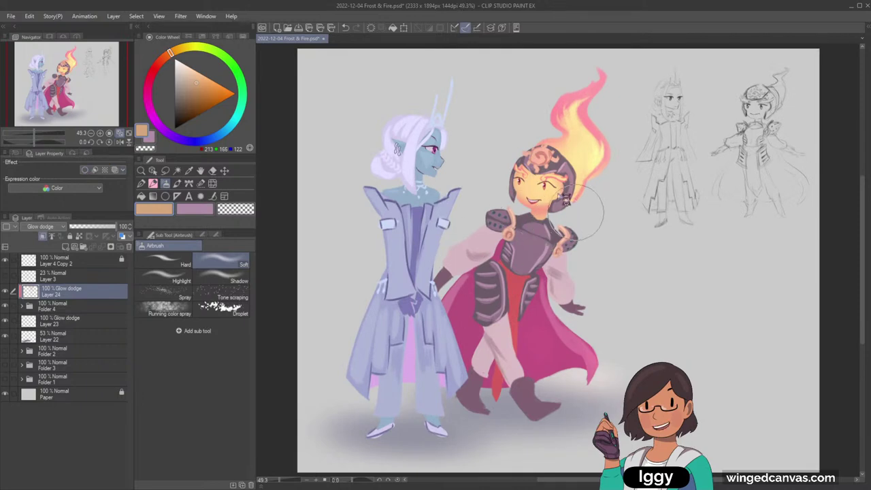
pyautogui.click(555, 192)
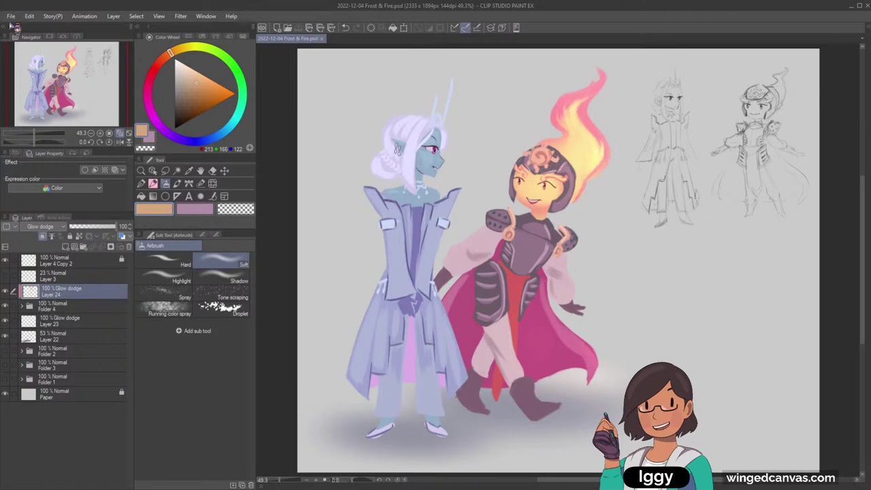